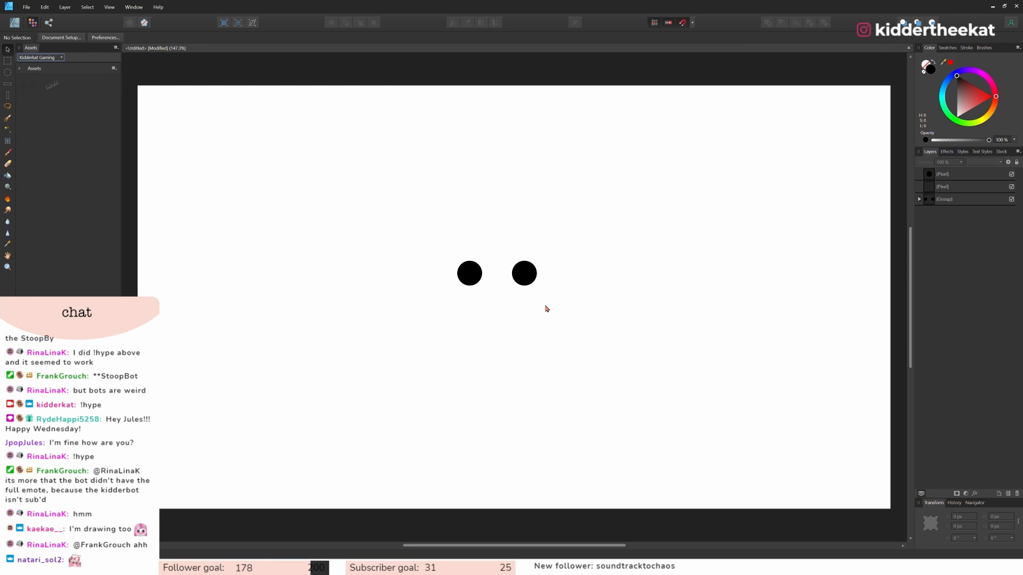
Undo the last edits to the face so the two eye circles return to their earlier spacing.
{"action": "scroll", "coordinate": [525, 311], "scroll_direction": "up", "scroll_amount": 1}
{"action": "scroll", "coordinate": [523, 294], "scroll_direction": "down", "scroll_amount": 2}
{"action": "scroll", "coordinate": [523, 294], "scroll_direction": "up", "scroll_amount": 1}
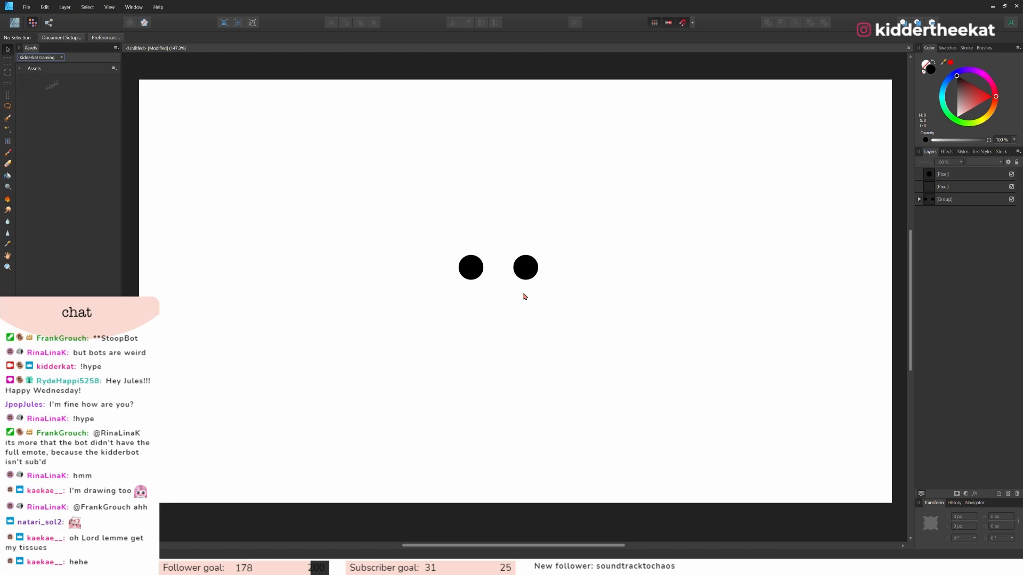
{"action": "scroll", "coordinate": [524, 296], "scroll_direction": "up", "scroll_amount": 3}
{"action": "scroll", "coordinate": [525, 297], "scroll_direction": "down", "scroll_amount": 1}
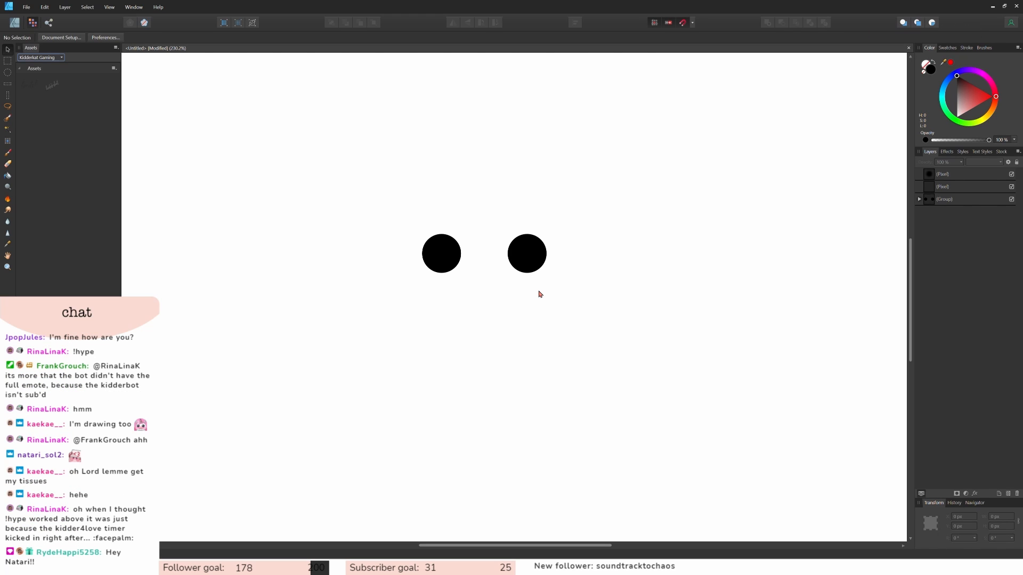
{"action": "key", "text": "ctrl+z"}
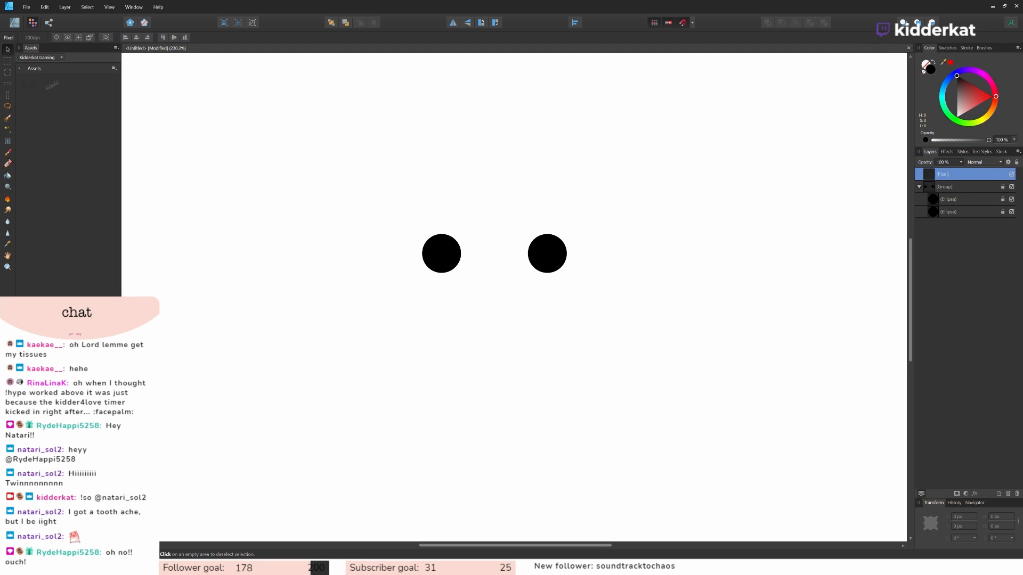
Paint a curved smile below the two eyes with the Paint Brush in black.
{"action": "left_click", "coordinate": [9, 153]}
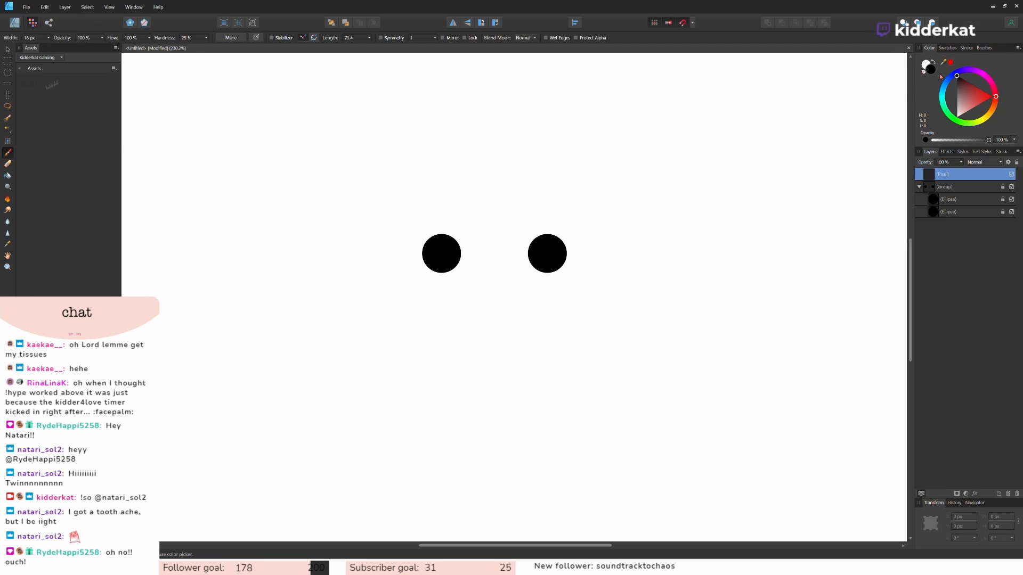
{"action": "left_click", "coordinate": [393, 338]}
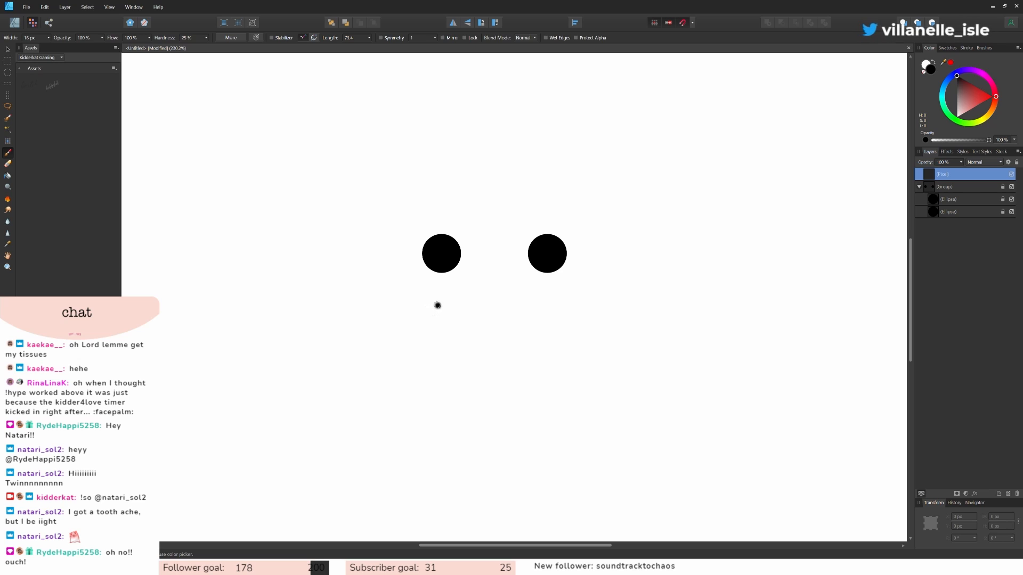
{"action": "mouse_move", "coordinate": [434, 300]}
{"action": "left_mouse_down"}
{"action": "mouse_move", "coordinate": [488, 339]}
{"action": "mouse_move", "coordinate": [557, 299]}
{"action": "left_mouse_up"}
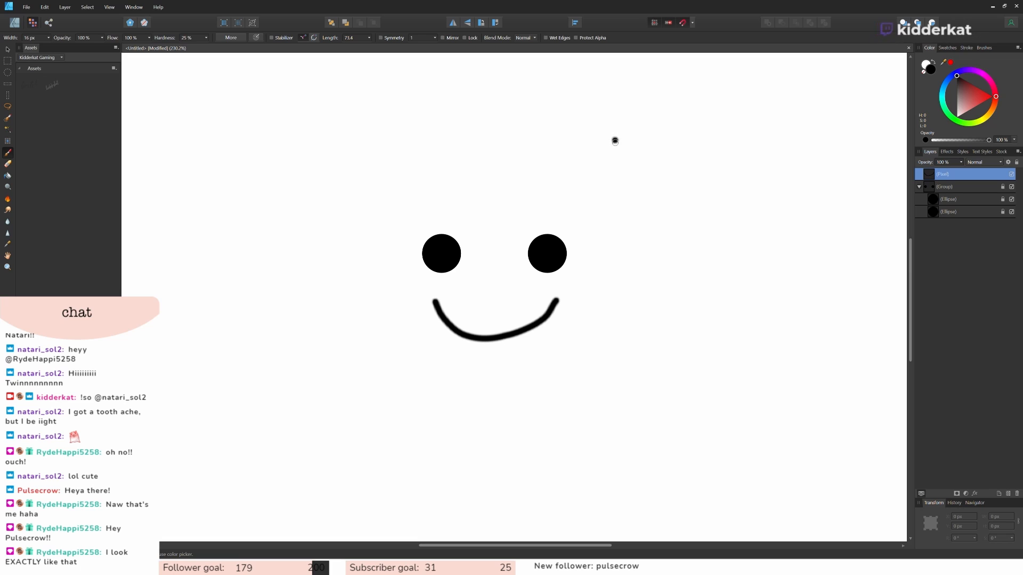
Reduce the brush width to 8.4 px.
{"action": "key", "text": "bracketleft"}
{"action": "key", "text": "bracketleft"}
{"action": "key", "text": "bracketleft"}
{"action": "key", "text": "bracketleft"}
{"action": "key", "text": "bracketleft"}
{"action": "key", "text": "bracketleft"}
Handwrite "this is happi" in the blank area above and beside the face.
{"action": "mouse_move", "coordinate": [607, 109]}
{"action": "left_mouse_down"}
{"action": "mouse_move", "coordinate": [611, 160]}
{"action": "mouse_move", "coordinate": [615, 136]}
{"action": "left_mouse_up"}
{"action": "left_click_drag", "start_coordinate": [623, 114], "coordinate": [641, 152]}
{"action": "left_click", "coordinate": [647, 124]}
{"action": "mouse_move", "coordinate": [650, 137]}
{"action": "left_mouse_down"}
{"action": "mouse_move", "coordinate": [652, 152]}
{"action": "mouse_move", "coordinate": [678, 137]}
{"action": "mouse_move", "coordinate": [670, 151]}
{"action": "left_mouse_up"}
{"action": "mouse_move", "coordinate": [719, 130]}
{"action": "left_mouse_down"}
{"action": "mouse_move", "coordinate": [719, 150]}
{"action": "mouse_move", "coordinate": [776, 154]}
{"action": "left_mouse_up"}
{"action": "left_click", "coordinate": [717, 121]}
{"action": "left_click_drag", "start_coordinate": [789, 137], "coordinate": [795, 154]}
{"action": "left_click_drag", "start_coordinate": [799, 140], "coordinate": [804, 154]}
{"action": "mouse_move", "coordinate": [819, 141]}
{"action": "left_mouse_down"}
{"action": "mouse_move", "coordinate": [817, 177]}
{"action": "mouse_move", "coordinate": [824, 157]}
{"action": "left_mouse_up"}
{"action": "left_click_drag", "start_coordinate": [842, 141], "coordinate": [840, 156]}
{"action": "left_click", "coordinate": [844, 125]}
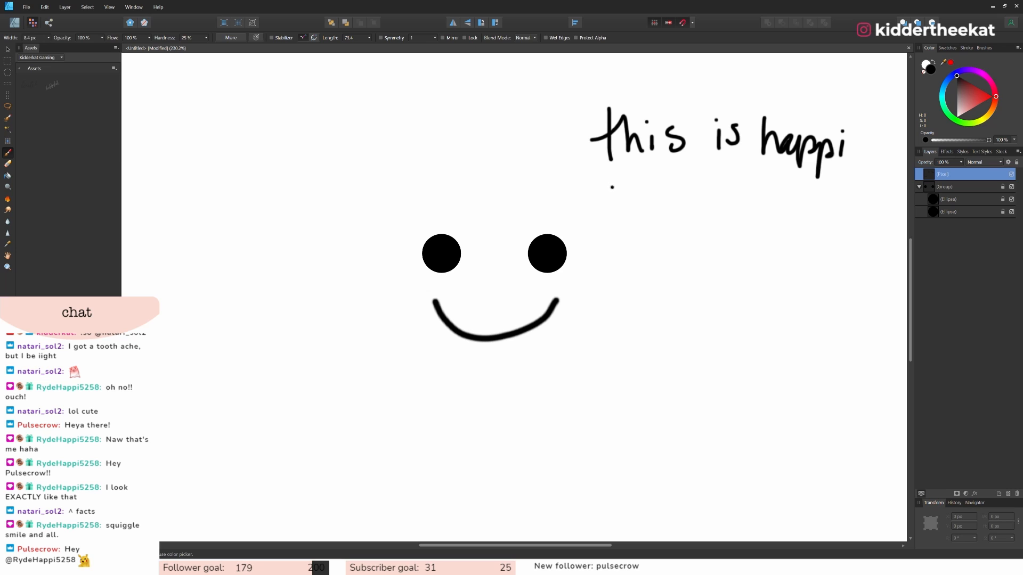
Undo all strokes of the handwritten note and the smile below the eyes.
{"action": "key", "text": "ctrl+z"}
{"action": "key", "text": "ctrl+z"}
{"action": "key", "text": "ctrl+z"}
{"action": "key", "text": "ctrl+z"}
{"action": "key", "text": "ctrl+z"}
{"action": "key", "text": "ctrl+z"}
{"action": "key", "text": "ctrl+z"}
{"action": "key", "text": "ctrl+z"}
{"action": "key", "text": "ctrl+z"}
{"action": "key", "text": "ctrl+z"}
{"action": "key", "text": "ctrl+z"}
{"action": "key", "text": "ctrl+z"}
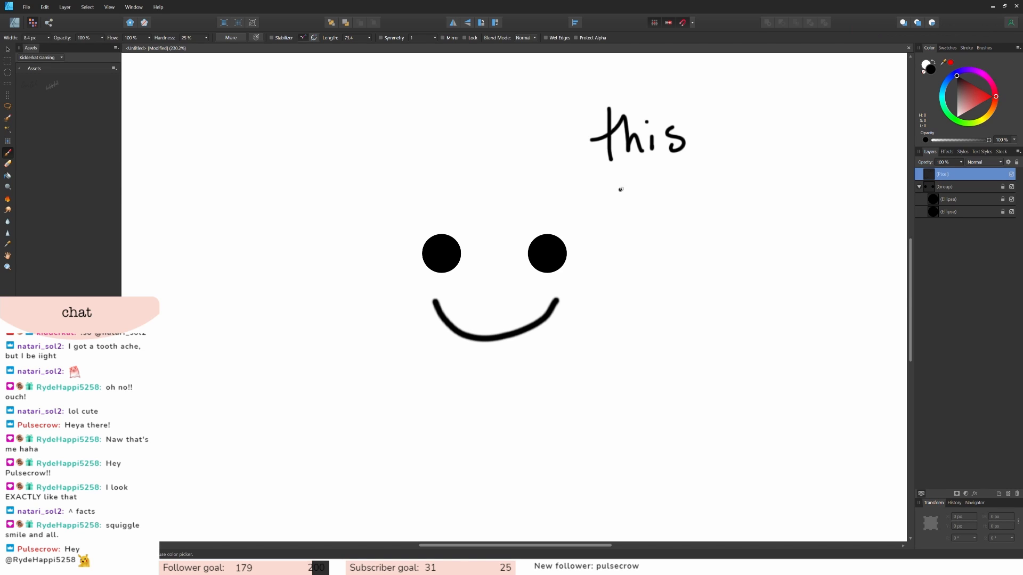
{"action": "key", "text": "ctrl+z"}
{"action": "key", "text": "ctrl+z"}
{"action": "key", "text": "ctrl+z"}
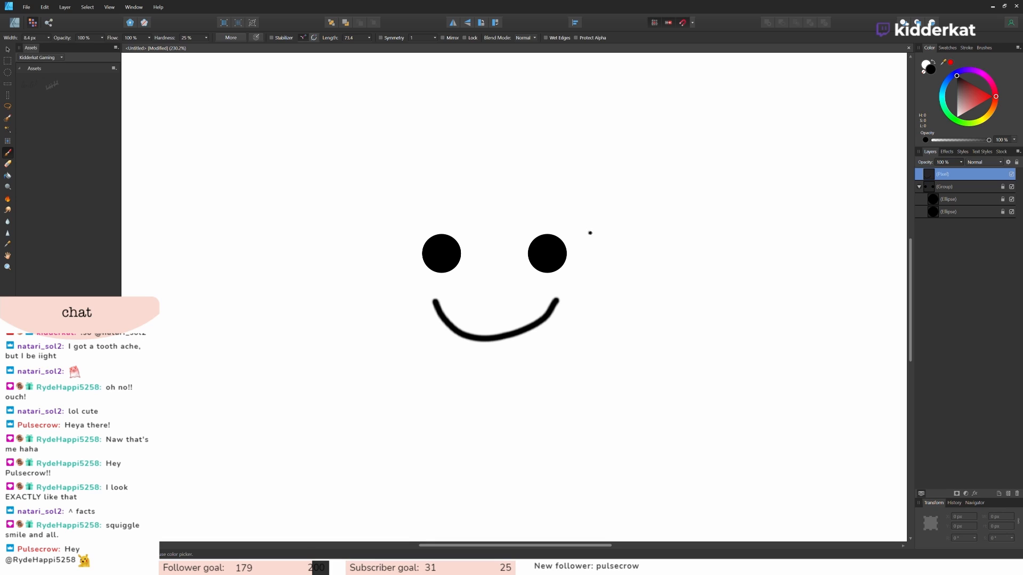
{"action": "key", "text": "ctrl+z"}
Try a frown below the eyes on the pixel layer and undo it.
{"action": "mouse_move", "coordinate": [452, 333]}
{"action": "left_mouse_down"}
{"action": "mouse_move", "coordinate": [505, 300]}
{"action": "mouse_move", "coordinate": [551, 316]}
{"action": "left_mouse_up"}
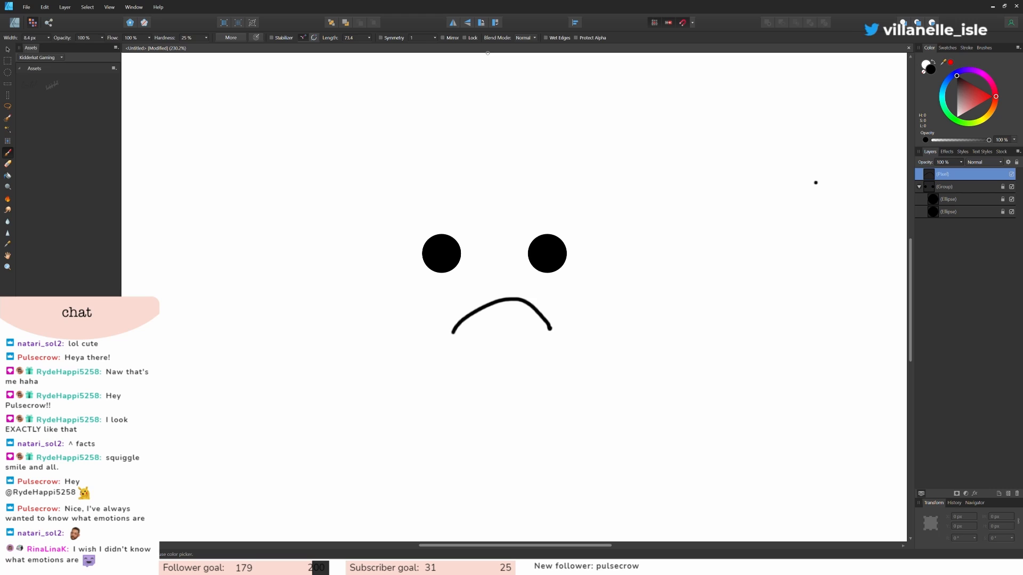
{"action": "left_click", "coordinate": [961, 173]}
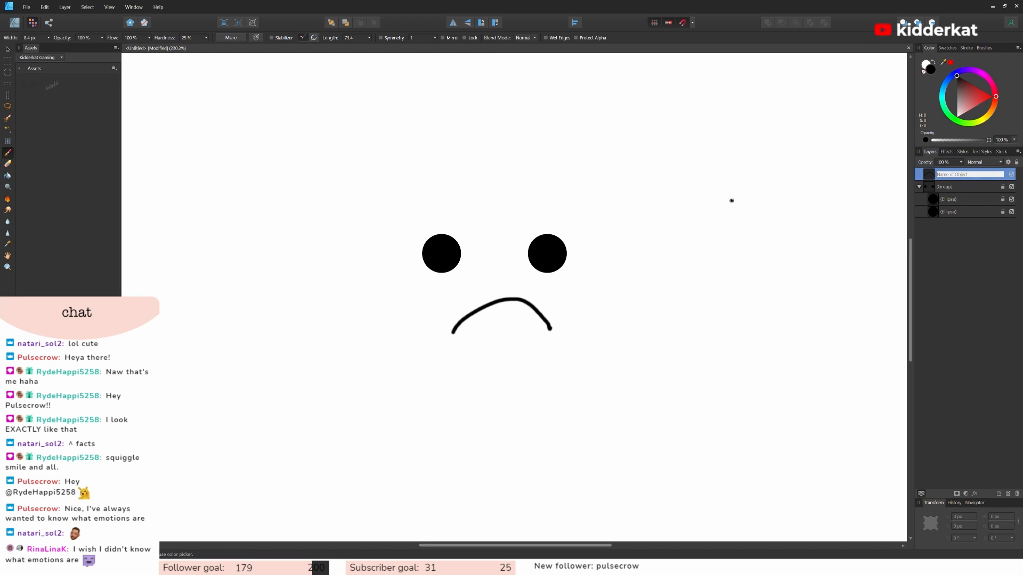
{"action": "left_click", "coordinate": [942, 191]}
{"action": "left_click", "coordinate": [945, 178]}
{"action": "key", "text": "ctrl+z"}
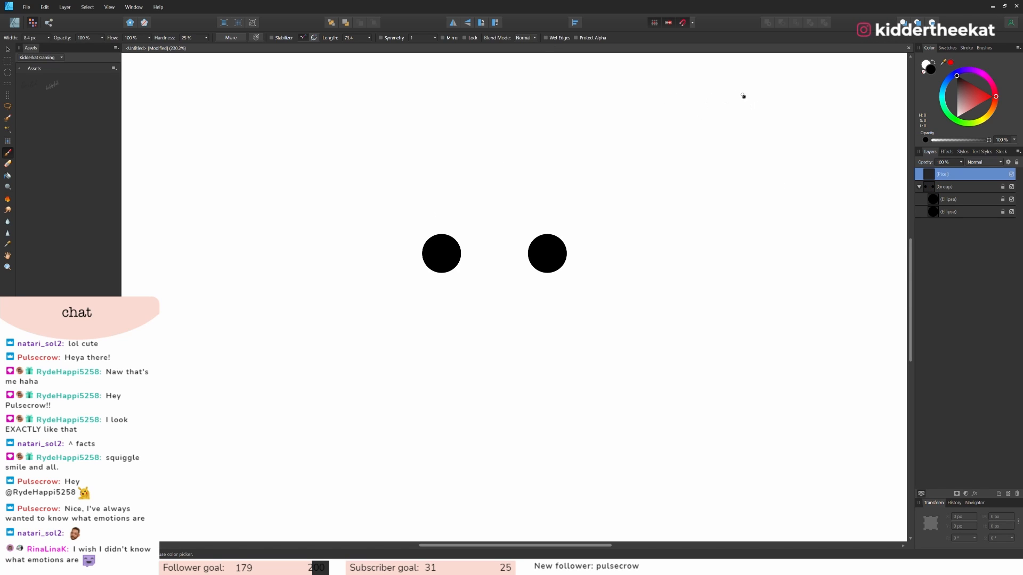
Handwrite "mouth" as the first list entry in the upper blank area beside the face.
{"action": "mouse_move", "coordinate": [723, 84]}
{"action": "left_mouse_down"}
{"action": "mouse_move", "coordinate": [751, 110]}
{"action": "mouse_move", "coordinate": [770, 96]}
{"action": "left_mouse_up"}
{"action": "left_click", "coordinate": [766, 89]}
{"action": "mouse_move", "coordinate": [784, 90]}
{"action": "left_mouse_down"}
{"action": "mouse_move", "coordinate": [803, 80]}
{"action": "mouse_move", "coordinate": [800, 105]}
{"action": "left_mouse_up"}
{"action": "mouse_move", "coordinate": [802, 77]}
{"action": "left_mouse_down"}
{"action": "mouse_move", "coordinate": [804, 107]}
{"action": "mouse_move", "coordinate": [833, 93]}
{"action": "left_mouse_up"}
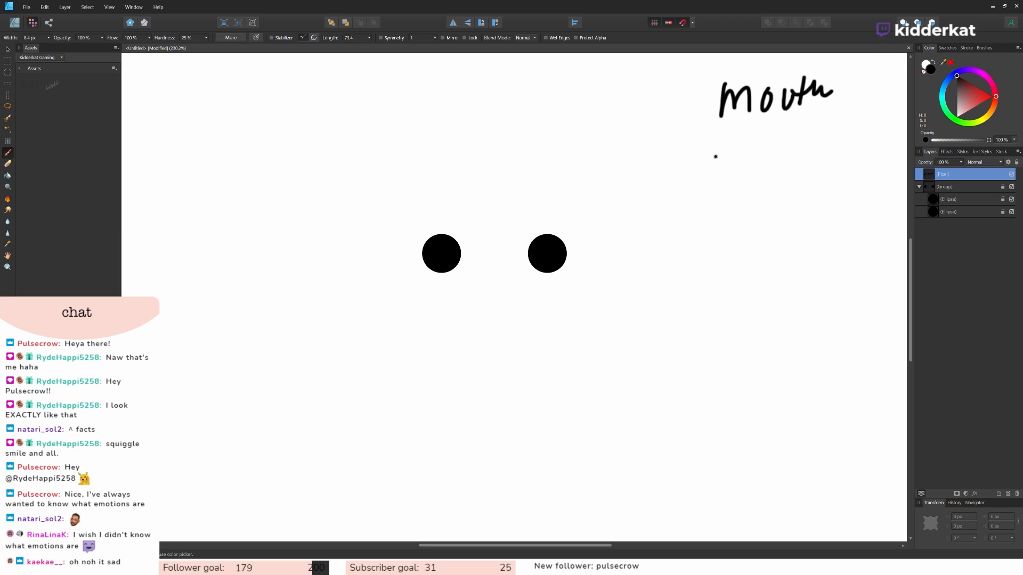
Handwrite "eyes" under "mouth", undoing the misplaced strokes.
{"action": "left_click_drag", "start_coordinate": [722, 153], "coordinate": [742, 182]}
{"action": "left_click_drag", "start_coordinate": [776, 141], "coordinate": [771, 157]}
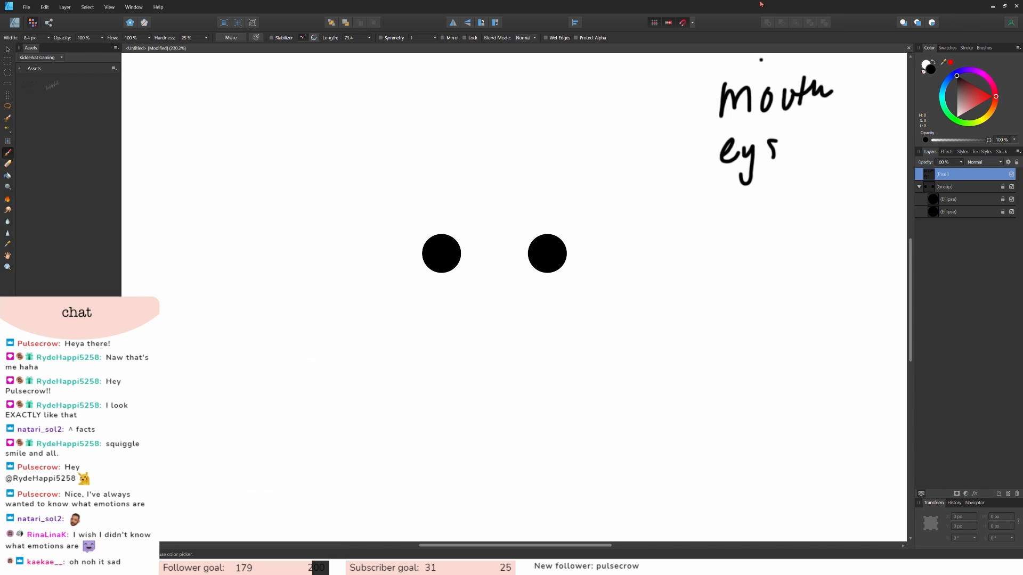
{"action": "key", "text": "ctrl+z"}
{"action": "mouse_move", "coordinate": [765, 153]}
{"action": "left_mouse_down"}
{"action": "mouse_move", "coordinate": [772, 141]}
{"action": "mouse_move", "coordinate": [776, 156]}
{"action": "mouse_move", "coordinate": [786, 155]}
{"action": "left_mouse_up"}
{"action": "left_click", "coordinate": [768, 180]}
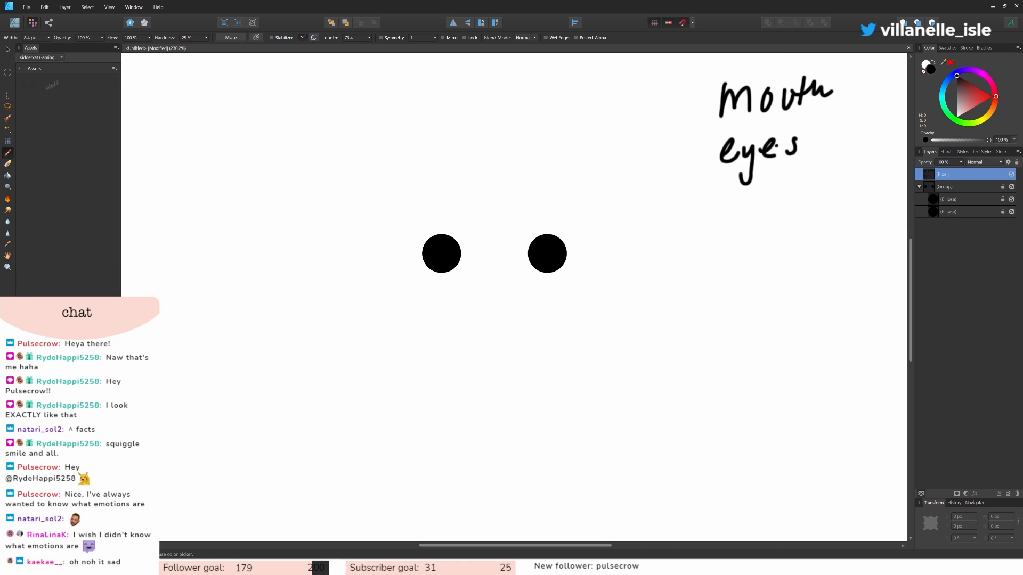
{"action": "key", "text": "ctrl+z"}
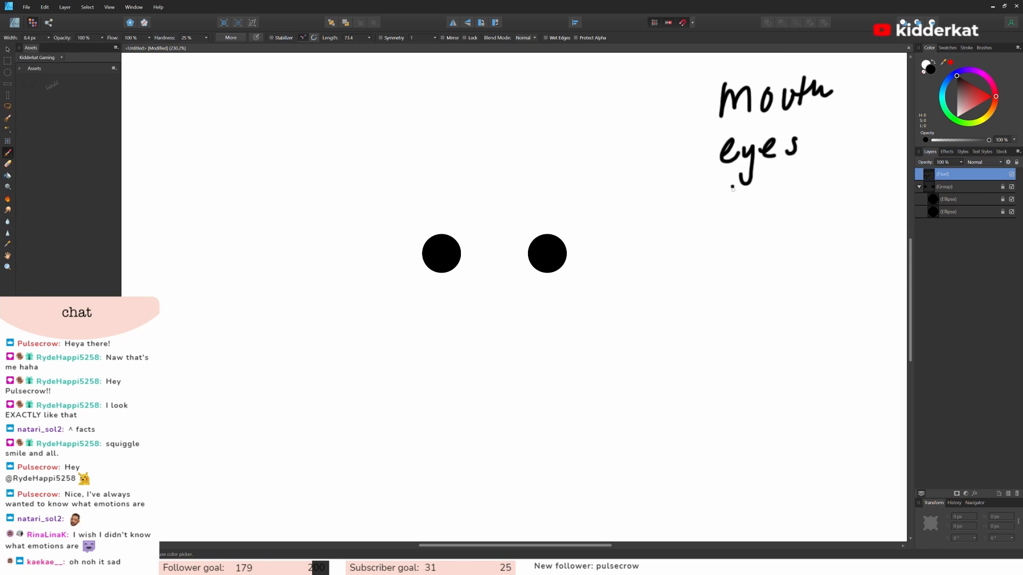
Handwrite "direction" as the third list entry under "eyes".
{"action": "left_click_drag", "start_coordinate": [733, 189], "coordinate": [734, 214]}
{"action": "left_click_drag", "start_coordinate": [731, 195], "coordinate": [718, 207]}
{"action": "left_click_drag", "start_coordinate": [718, 207], "coordinate": [735, 212]}
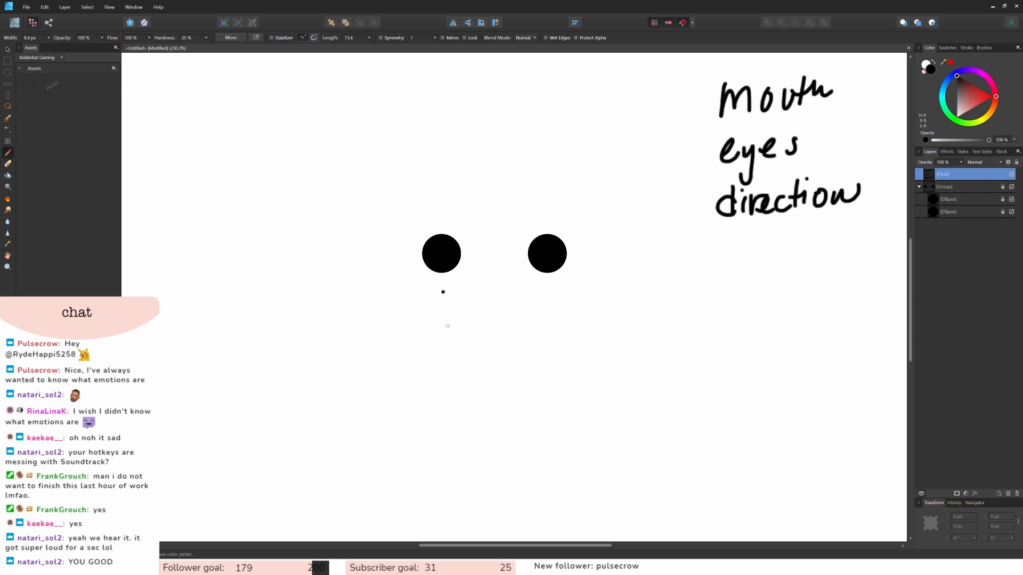
Try different mouth lines below the eyes, including a smile and a wavy line, undoing each one.
{"action": "mouse_move", "coordinate": [434, 311]}
{"action": "left_mouse_down"}
{"action": "mouse_move", "coordinate": [526, 319]}
{"action": "mouse_move", "coordinate": [535, 300]}
{"action": "left_mouse_up"}
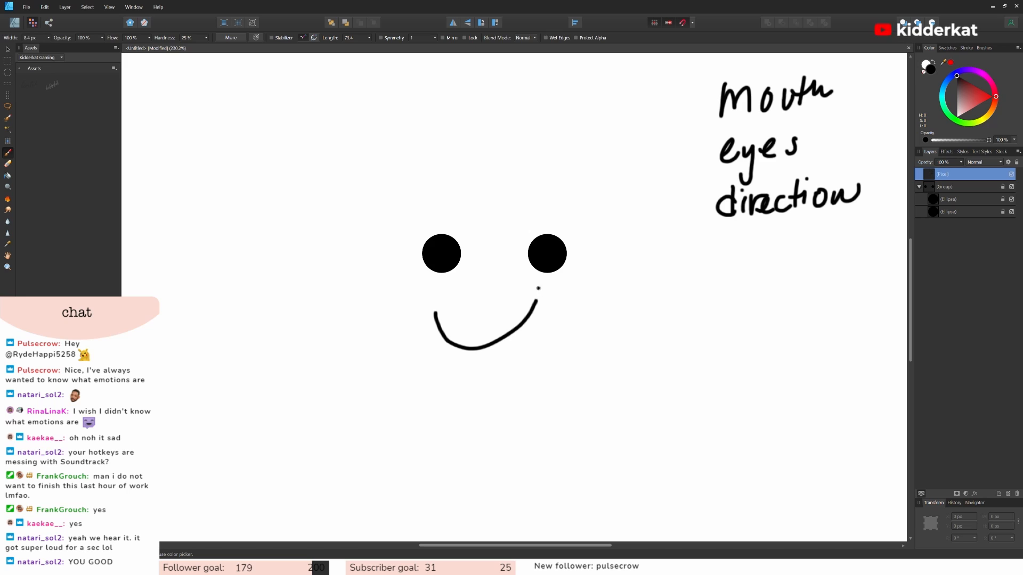
{"action": "key", "text": "ctrl+z"}
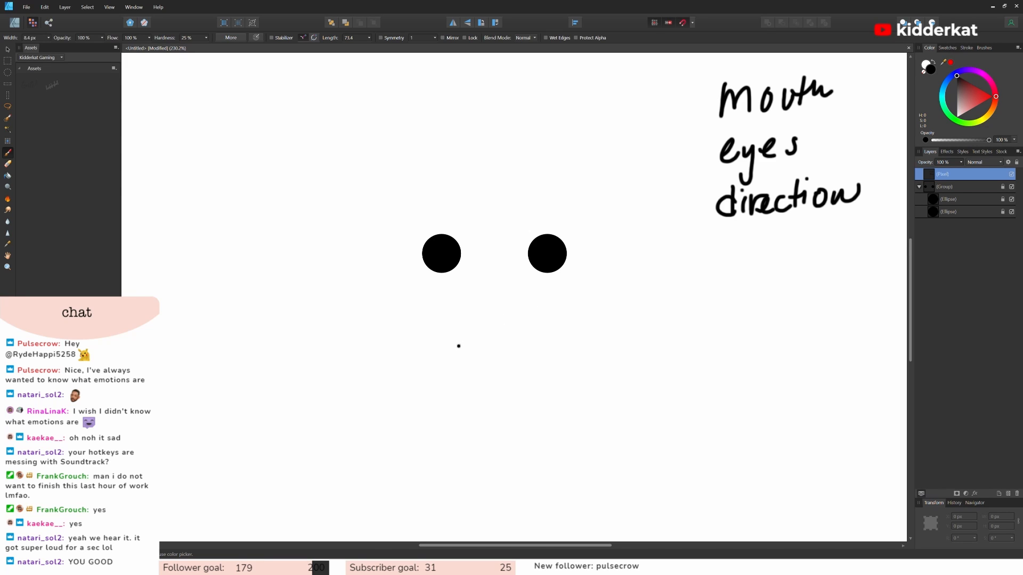
{"action": "mouse_move", "coordinate": [441, 354]}
{"action": "left_mouse_down"}
{"action": "mouse_move", "coordinate": [473, 319]}
{"action": "mouse_move", "coordinate": [510, 355]}
{"action": "left_mouse_up"}
{"action": "key", "text": "ctrl+z"}
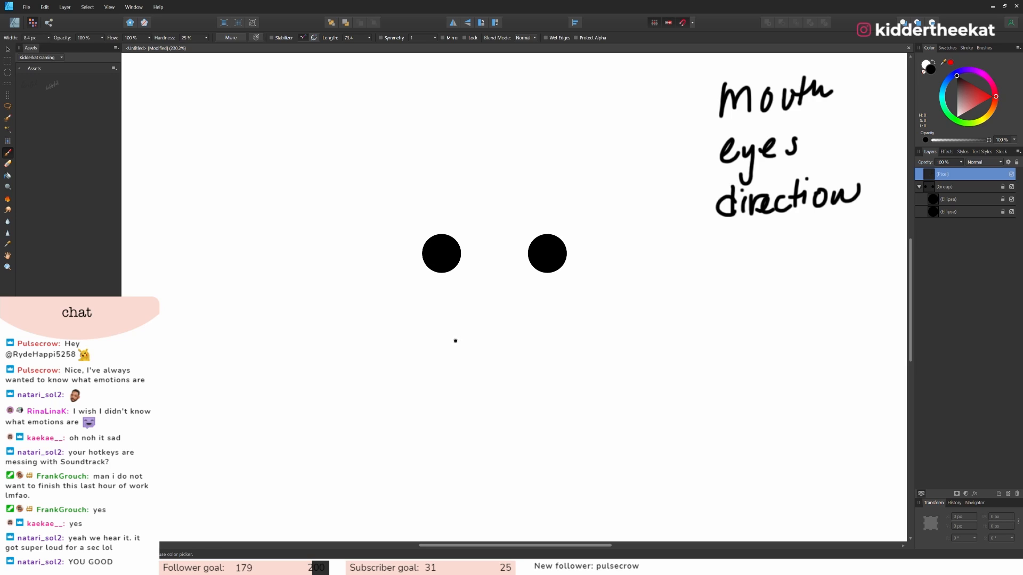
{"action": "mouse_move", "coordinate": [441, 325]}
{"action": "left_mouse_down"}
{"action": "mouse_move", "coordinate": [515, 303]}
{"action": "mouse_move", "coordinate": [566, 301]}
{"action": "left_mouse_up"}
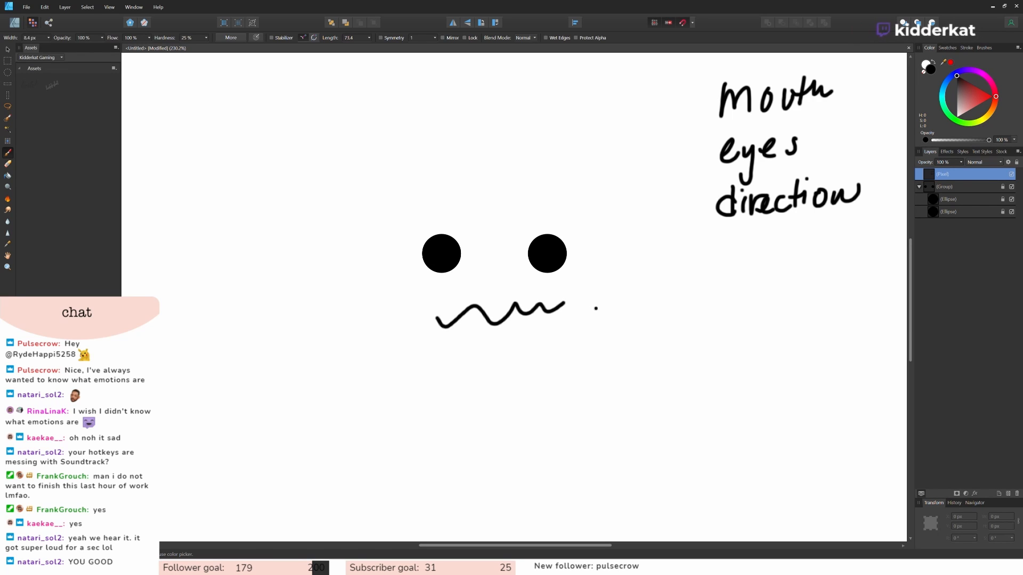
{"action": "key", "text": "ctrl+z"}
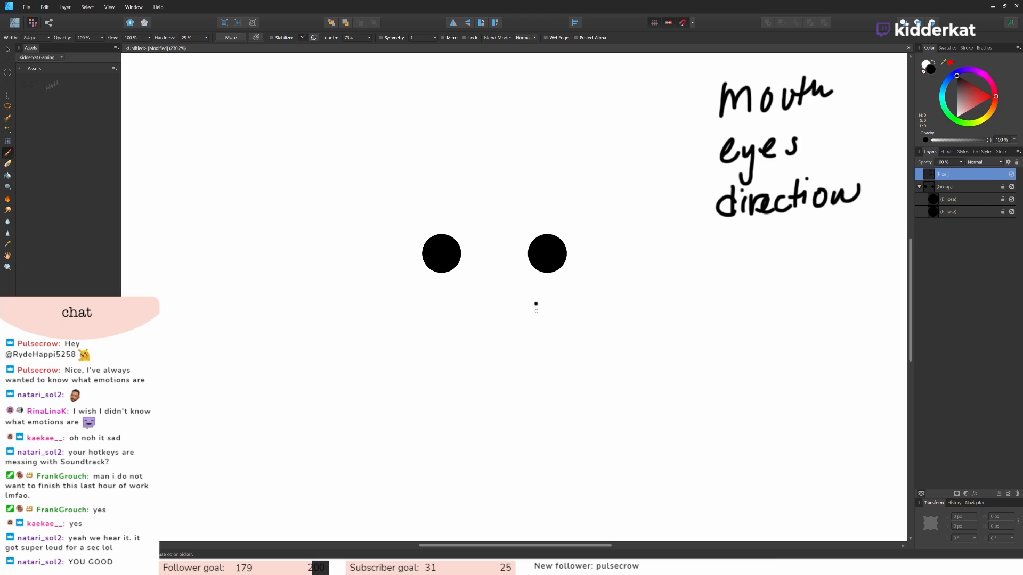
Try a slanted straight mouth and an open oval mouth below the eyes, undoing each one.
{"action": "left_click_drag", "start_coordinate": [542, 308], "coordinate": [480, 343]}
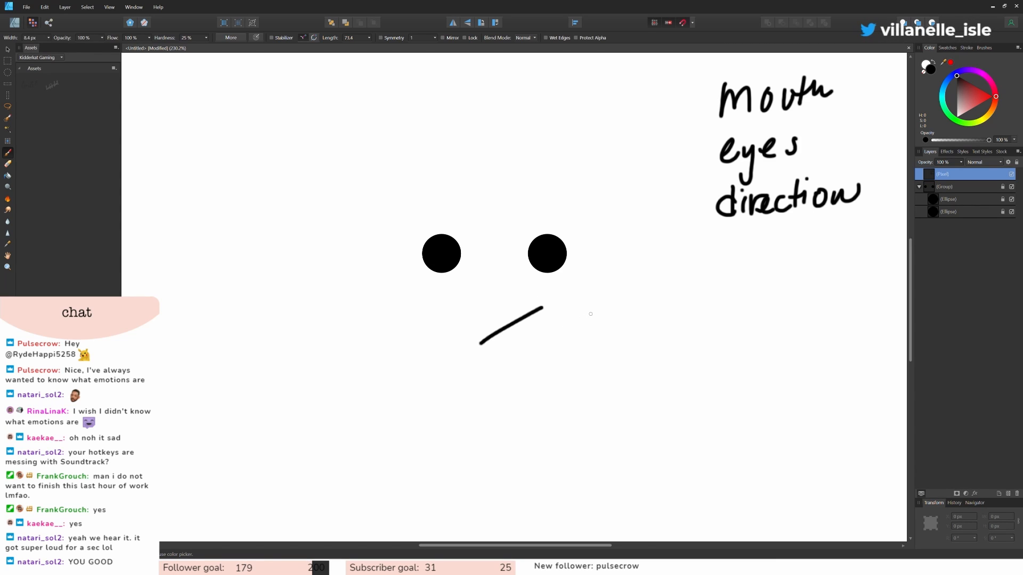
{"action": "key", "text": "ctrl+z"}
{"action": "mouse_move", "coordinate": [498, 310]}
{"action": "left_mouse_down"}
{"action": "mouse_move", "coordinate": [474, 351]}
{"action": "mouse_move", "coordinate": [488, 311]}
{"action": "left_mouse_up"}
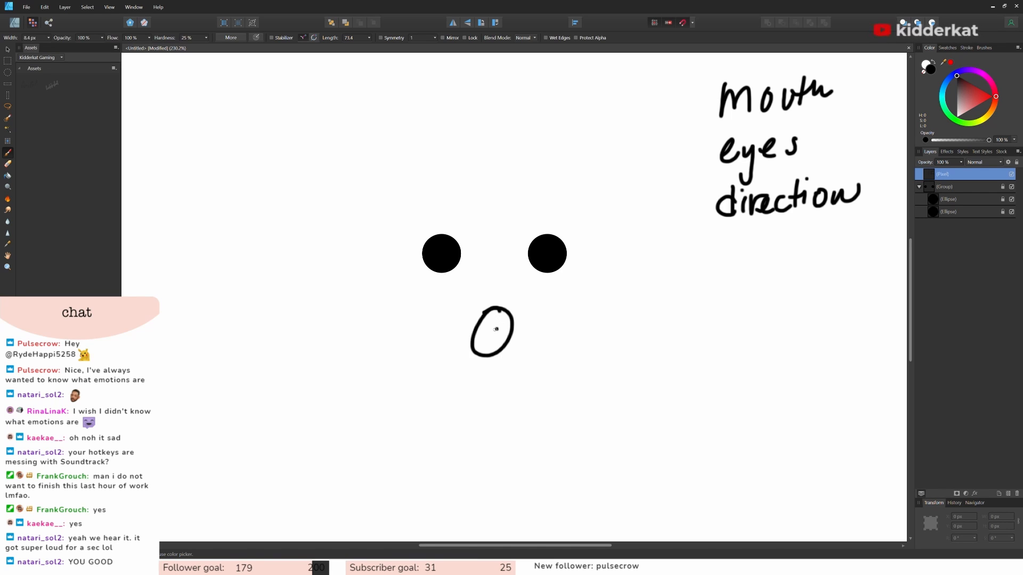
{"action": "key", "text": "ctrl+z"}
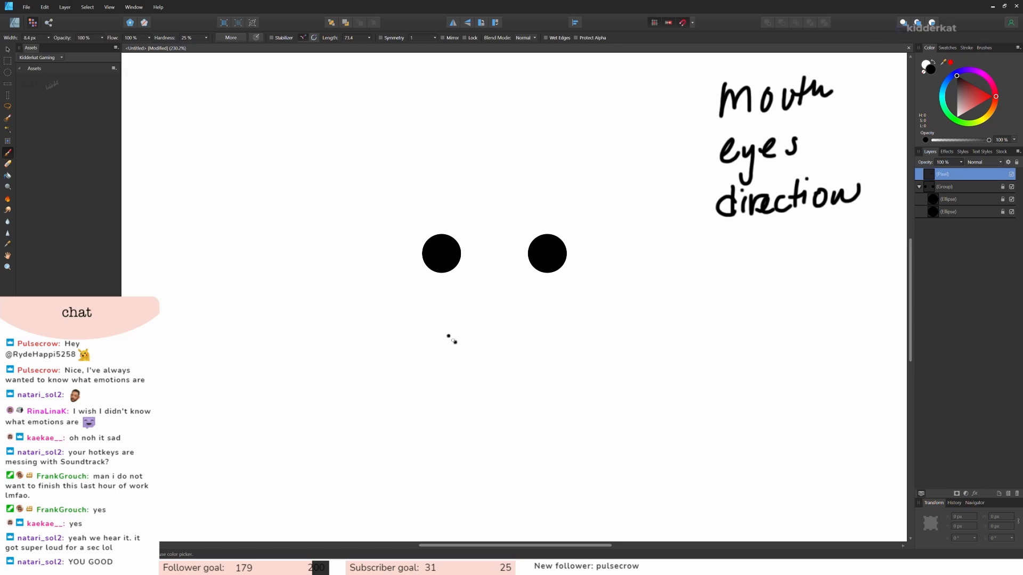
Draw a frown below the eyes and worried eyebrows above them that rise toward the middle.
{"action": "mouse_move", "coordinate": [446, 342]}
{"action": "left_mouse_down"}
{"action": "mouse_move", "coordinate": [481, 307]}
{"action": "mouse_move", "coordinate": [538, 330]}
{"action": "left_mouse_up"}
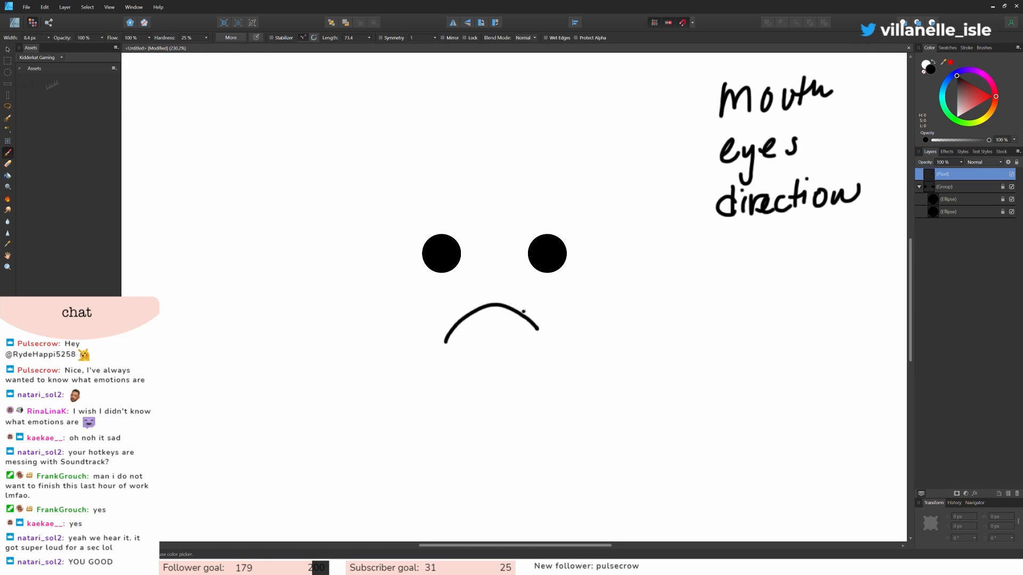
{"action": "left_click_drag", "start_coordinate": [469, 176], "coordinate": [474, 174]}
{"action": "key", "text": "ctrl+v"}
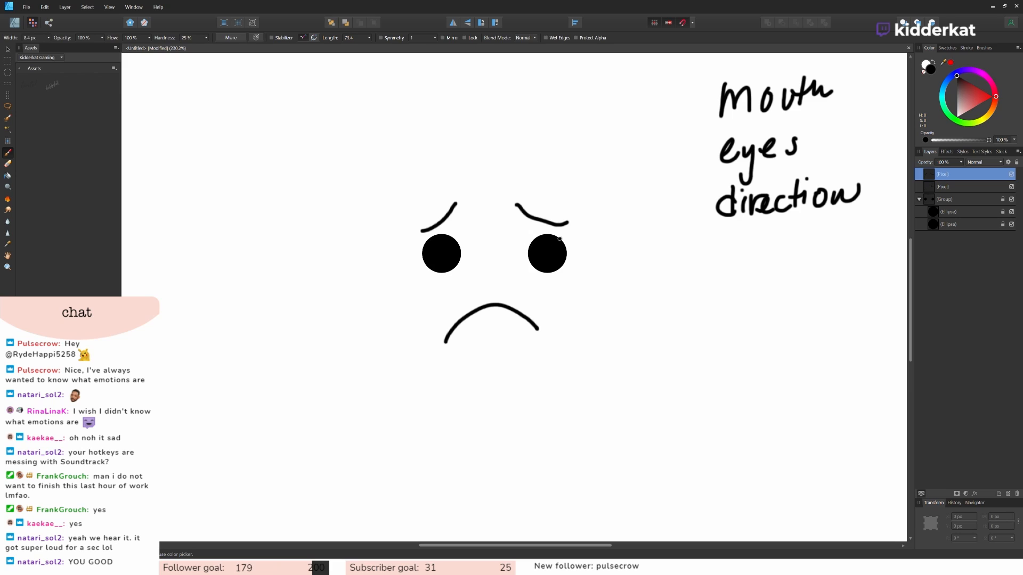
Undo the worried eyebrows and try V-shaped brow lines between the eyes, undoing them too.
{"action": "key", "text": "ctrl+z"}
{"action": "key", "text": "ctrl+z"}
{"action": "mouse_move", "coordinate": [542, 201]}
{"action": "left_mouse_down"}
{"action": "mouse_move", "coordinate": [508, 243]}
{"action": "mouse_move", "coordinate": [457, 209]}
{"action": "left_mouse_up"}
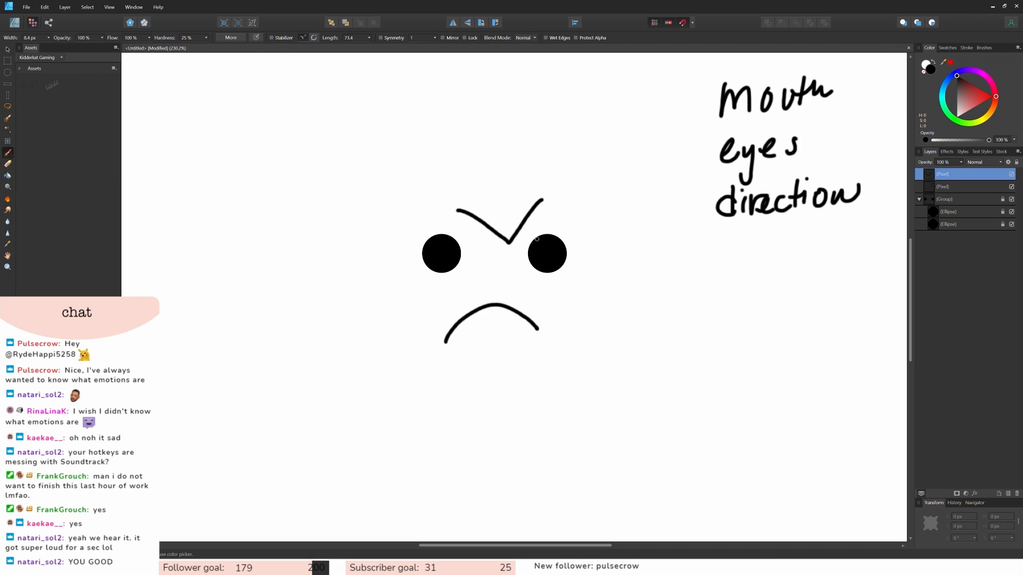
{"action": "key", "text": "ctrl+z"}
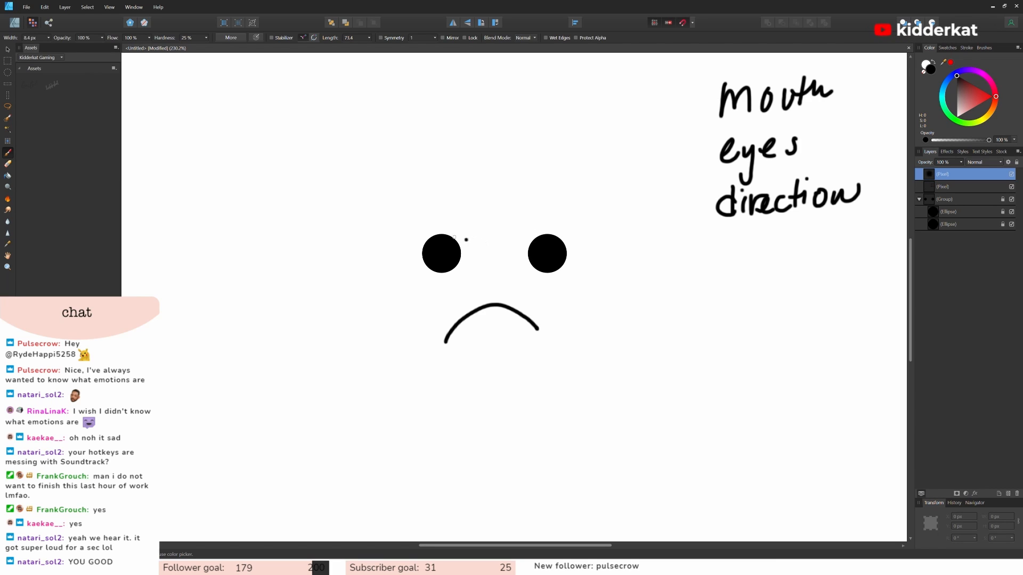
{"action": "left_click_drag", "start_coordinate": [537, 195], "coordinate": [491, 253]}
{"action": "mouse_move", "coordinate": [510, 244]}
{"action": "left_mouse_down"}
{"action": "mouse_move", "coordinate": [500, 251]}
{"action": "mouse_move", "coordinate": [490, 240]}
{"action": "left_mouse_up"}
{"action": "key", "text": "ctrl+z"}
Try angry arrow-shaped eyebrows slanting down toward the middle and an underline below "direction", and undo them.
{"action": "mouse_move", "coordinate": [557, 198]}
{"action": "left_mouse_down"}
{"action": "mouse_move", "coordinate": [511, 238]}
{"action": "mouse_move", "coordinate": [512, 226]}
{"action": "left_mouse_up"}
{"action": "mouse_move", "coordinate": [425, 198]}
{"action": "left_mouse_down"}
{"action": "mouse_move", "coordinate": [484, 240]}
{"action": "mouse_move", "coordinate": [483, 225]}
{"action": "left_mouse_up"}
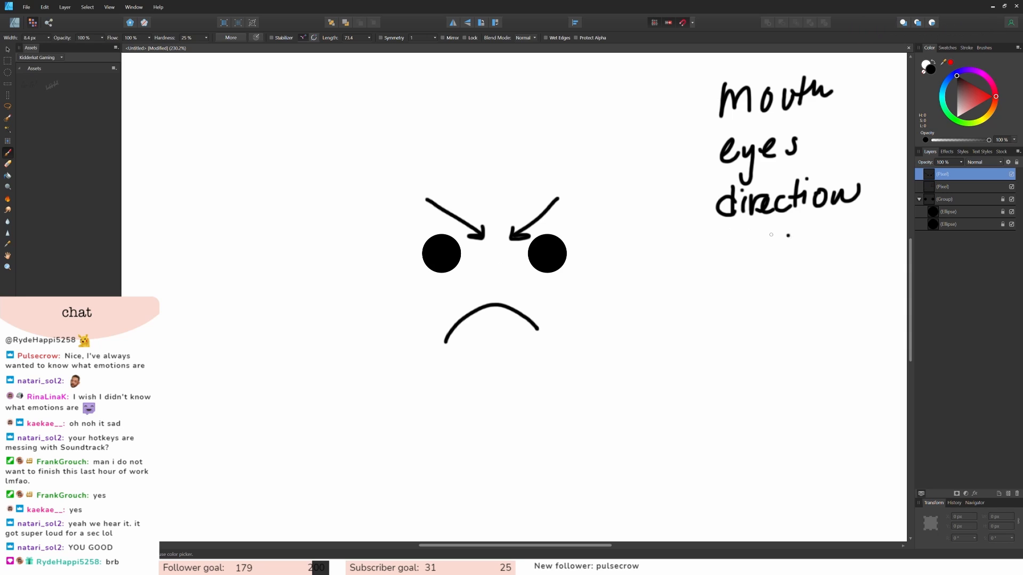
{"action": "left_click_drag", "start_coordinate": [707, 245], "coordinate": [864, 228]}
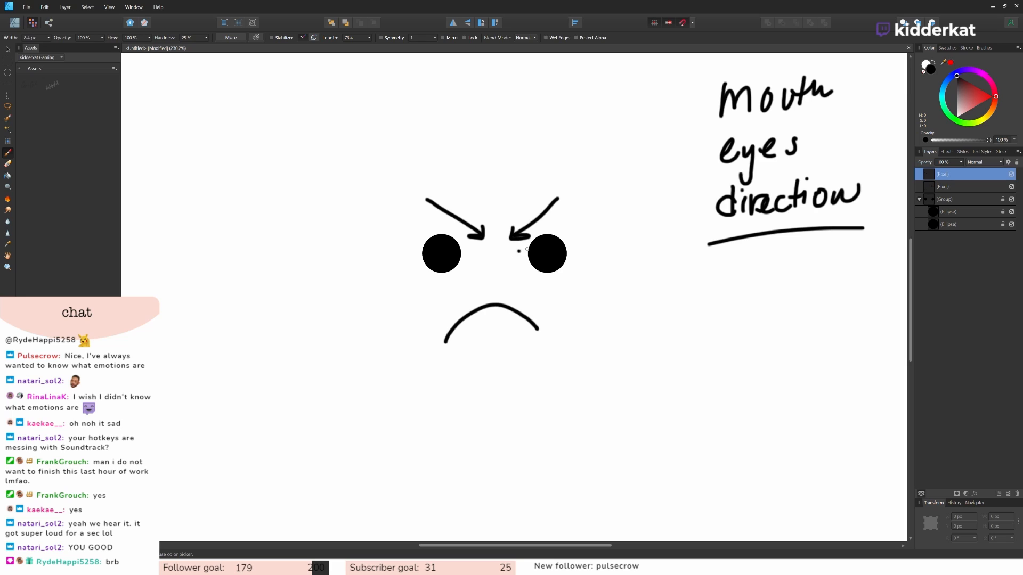
{"action": "key", "text": "ctrl+z"}
{"action": "key", "text": "ctrl+z"}
{"action": "key", "text": "ctrl+z"}
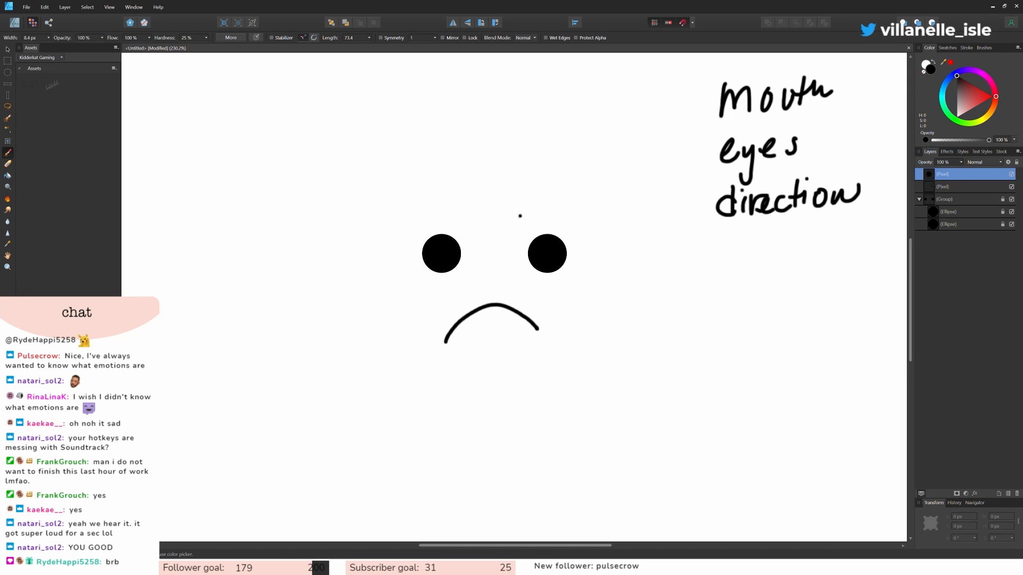
Try curved arrow eyebrows pointing up toward the middle above both eyes, and undo them.
{"action": "mouse_move", "coordinate": [517, 204]}
{"action": "left_mouse_down"}
{"action": "mouse_move", "coordinate": [564, 224]}
{"action": "mouse_move", "coordinate": [519, 198]}
{"action": "left_mouse_up"}
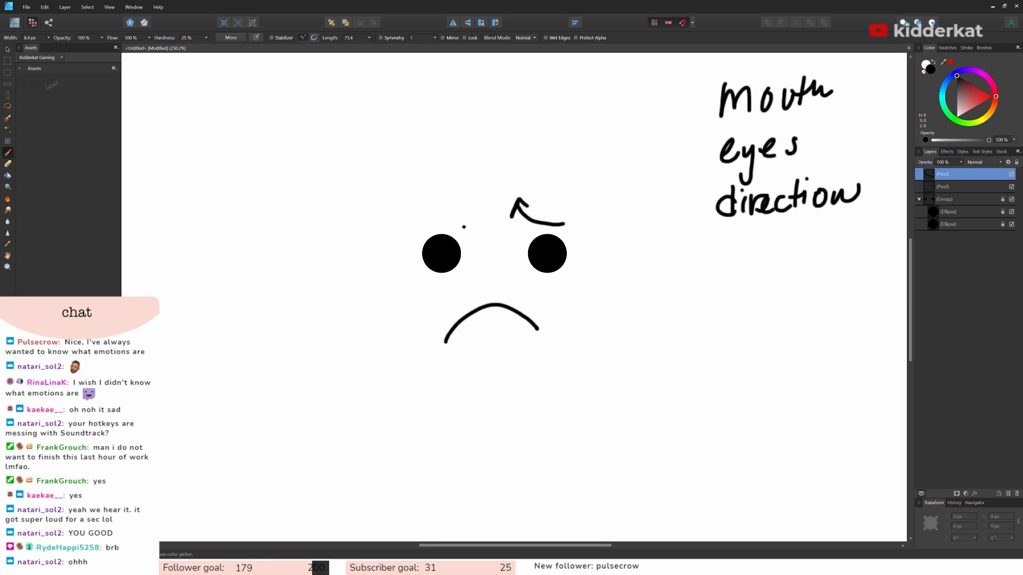
{"action": "mouse_move", "coordinate": [420, 233]}
{"action": "left_mouse_down"}
{"action": "mouse_move", "coordinate": [466, 200]}
{"action": "mouse_move", "coordinate": [450, 207]}
{"action": "left_mouse_up"}
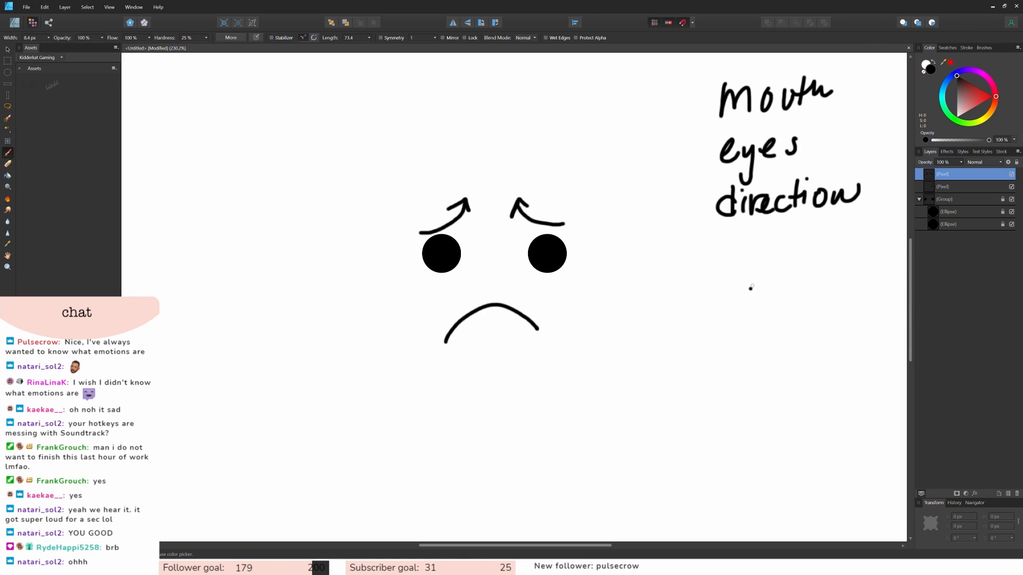
{"action": "key", "text": "ctrl+z"}
Change the handwritten list entry "eyes" to "eyebrows", undoing stray strokes.
{"action": "mouse_move", "coordinate": [795, 126]}
{"action": "left_mouse_down"}
{"action": "mouse_move", "coordinate": [793, 146]}
{"action": "mouse_move", "coordinate": [807, 145]}
{"action": "mouse_move", "coordinate": [795, 155]}
{"action": "left_mouse_up"}
{"action": "mouse_move", "coordinate": [809, 142]}
{"action": "left_mouse_down"}
{"action": "mouse_move", "coordinate": [852, 144]}
{"action": "mouse_move", "coordinate": [859, 155]}
{"action": "left_mouse_up"}
{"action": "key", "text": "ctrl+z"}
{"action": "left_click", "coordinate": [868, 149]}
{"action": "left_click", "coordinate": [873, 155]}
{"action": "key", "text": "ctrl+z"}
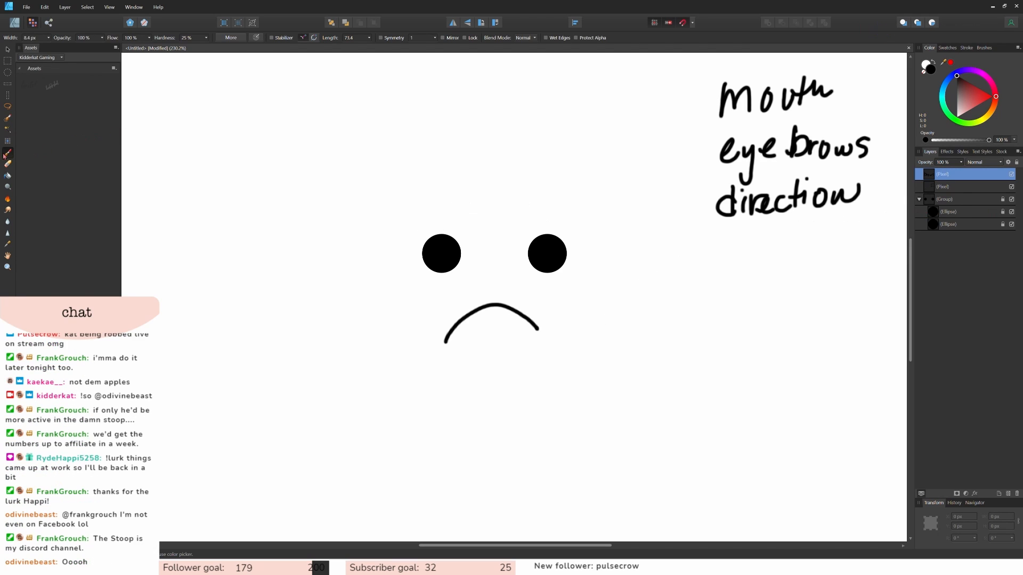
Erase the frown from its pixel layer and draw a wide smile curve below the two eyes.
{"action": "key", "text": "e"}
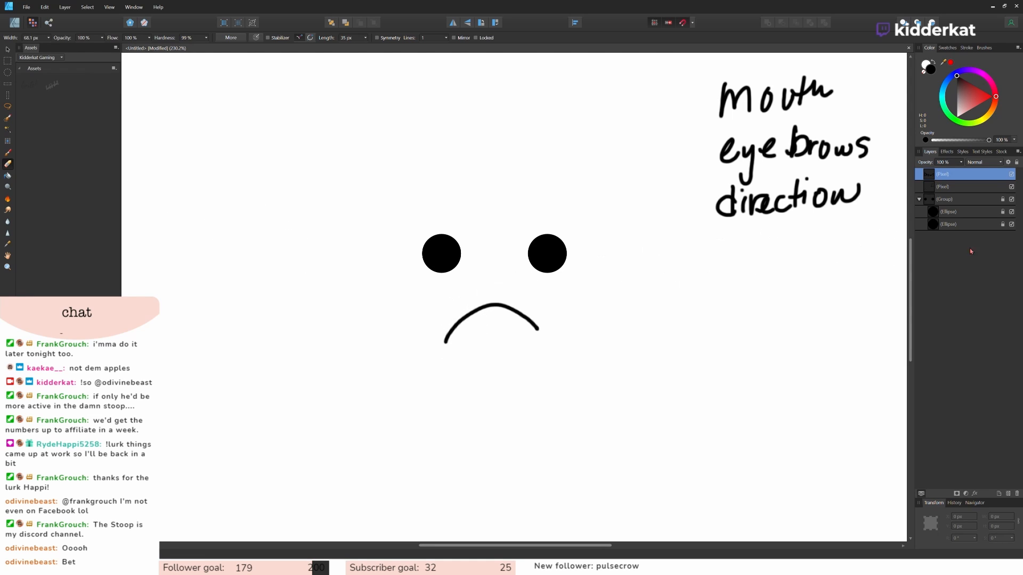
{"action": "left_click", "coordinate": [979, 187]}
{"action": "left_click_drag", "start_coordinate": [445, 339], "coordinate": [540, 330]}
{"action": "left_click_drag", "start_coordinate": [446, 313], "coordinate": [545, 309]}
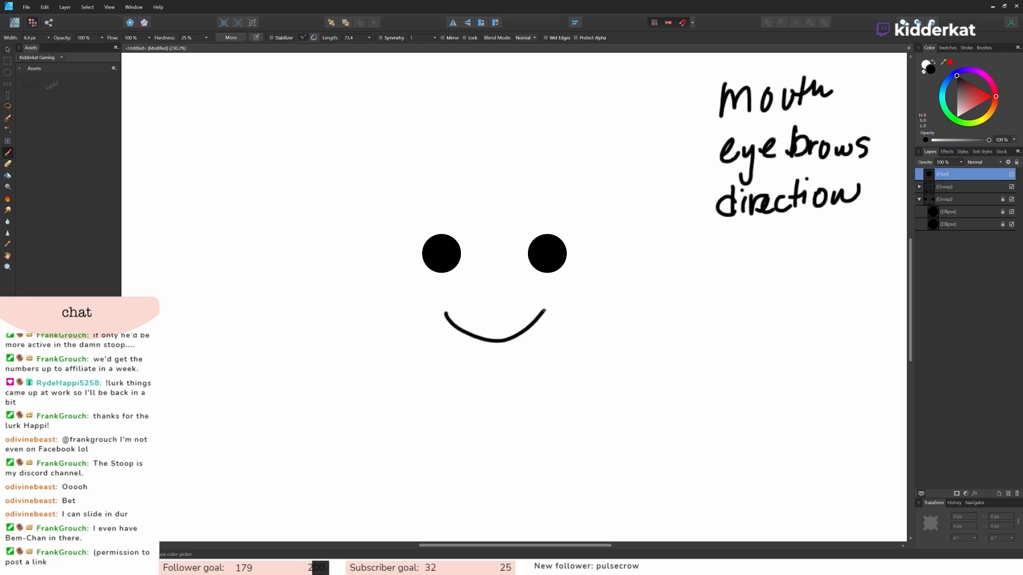
On a new pixel layer, draw curved eyebrows above both eyes with arrowheads pointing outward and down.
{"action": "left_click", "coordinate": [1007, 493]}
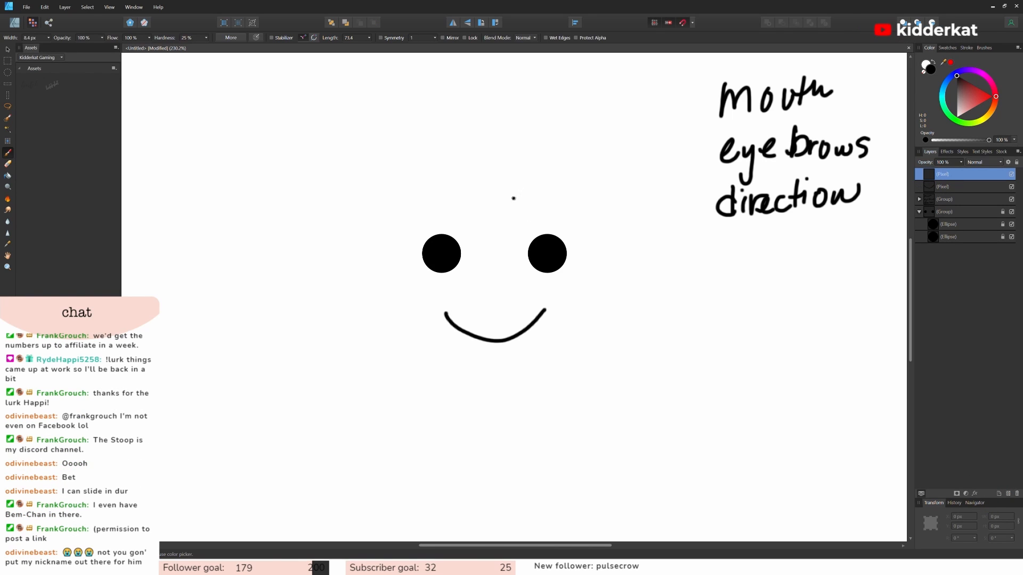
{"action": "mouse_move", "coordinate": [510, 195]}
{"action": "left_mouse_down"}
{"action": "mouse_move", "coordinate": [559, 182]}
{"action": "mouse_move", "coordinate": [569, 190]}
{"action": "left_mouse_up"}
{"action": "left_click_drag", "start_coordinate": [480, 192], "coordinate": [421, 201]}
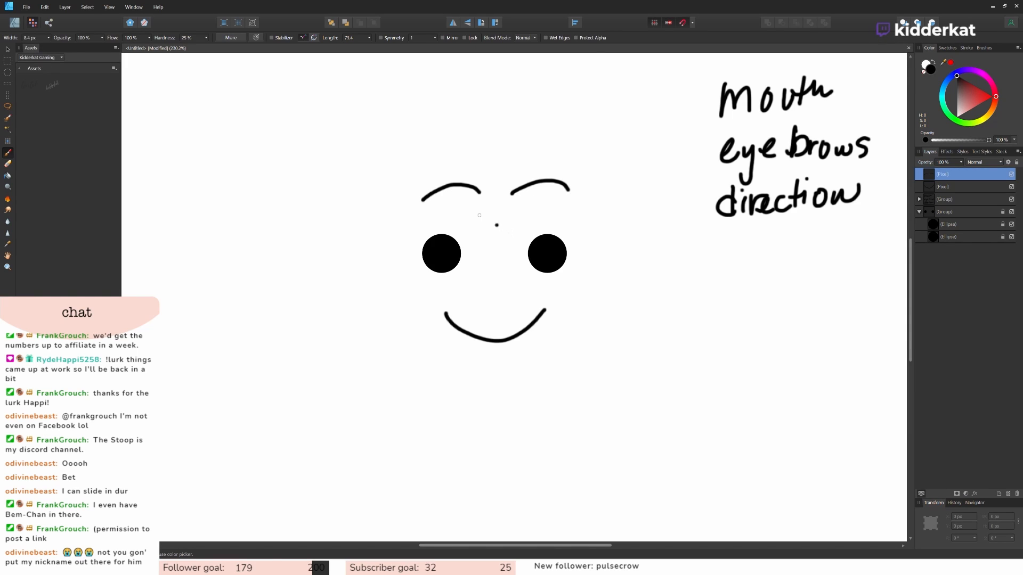
{"action": "left_click_drag", "start_coordinate": [423, 195], "coordinate": [429, 210]}
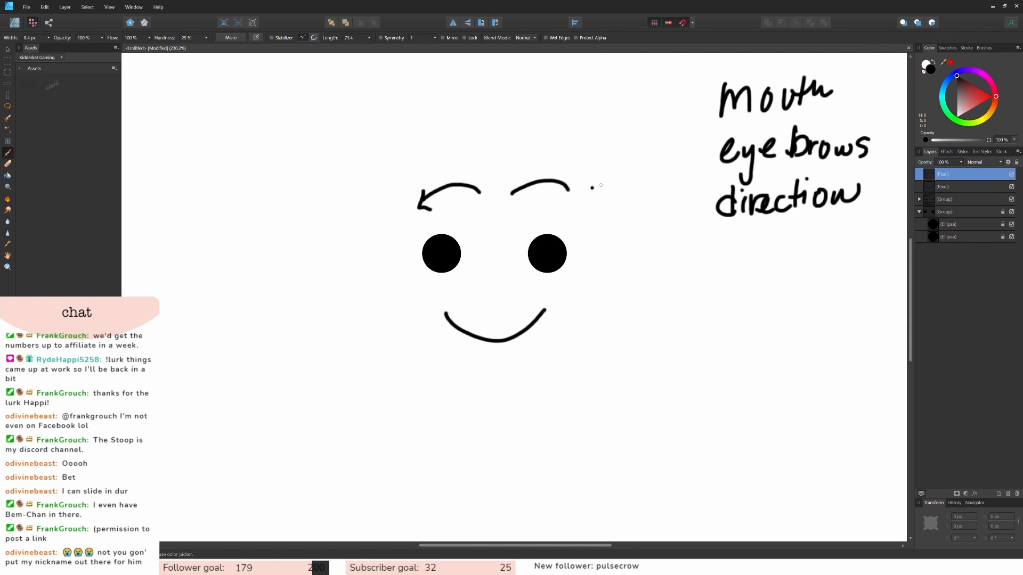
{"action": "left_click_drag", "start_coordinate": [569, 181], "coordinate": [566, 199]}
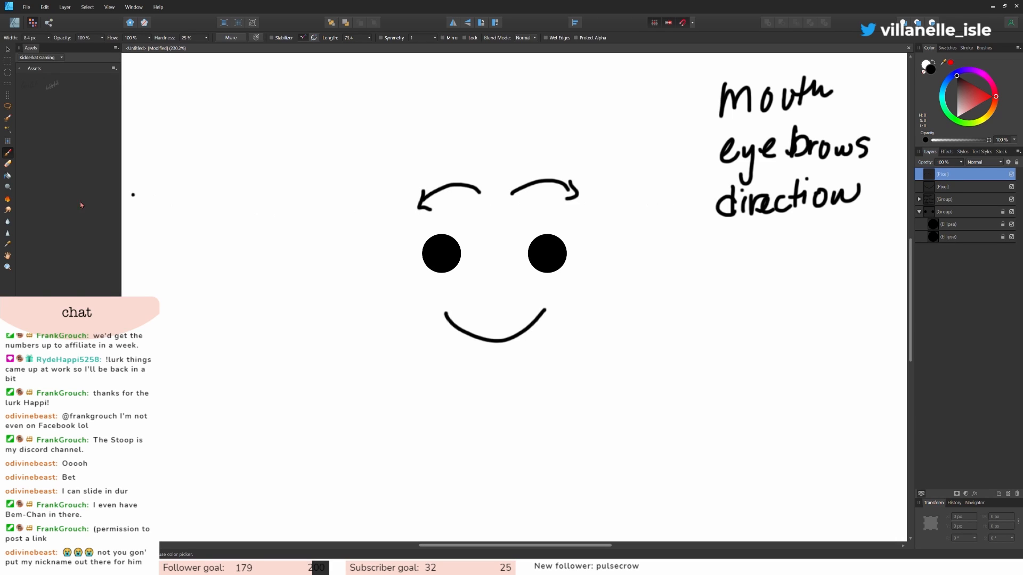
Erase the outward-pointing eyebrows and draw short straight arrow eyebrows slanting down toward the middle.
{"action": "key", "text": "e"}
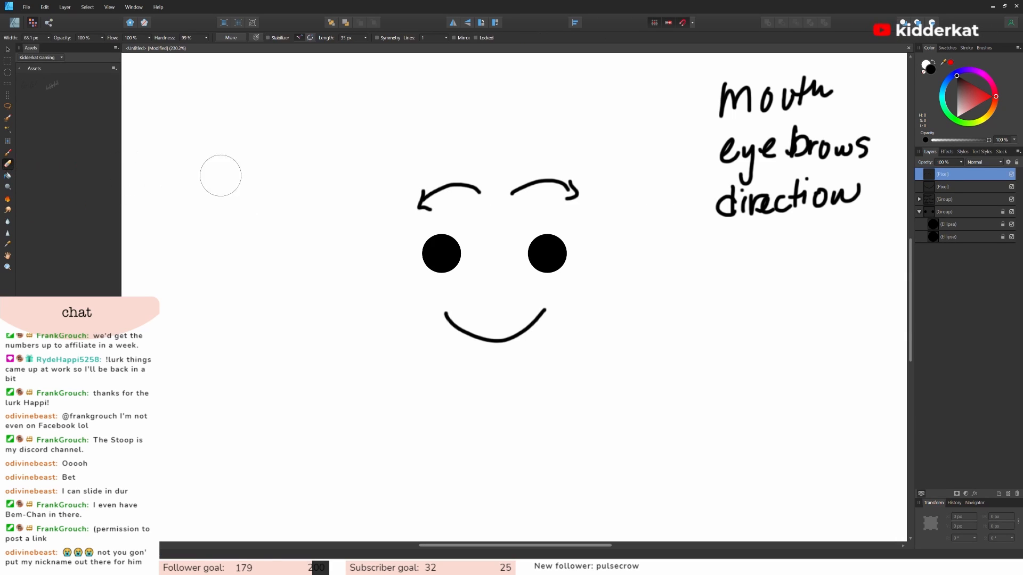
{"action": "mouse_move", "coordinate": [415, 205]}
{"action": "left_mouse_down"}
{"action": "mouse_move", "coordinate": [477, 195]}
{"action": "mouse_move", "coordinate": [470, 201]}
{"action": "mouse_move", "coordinate": [572, 200]}
{"action": "left_mouse_up"}
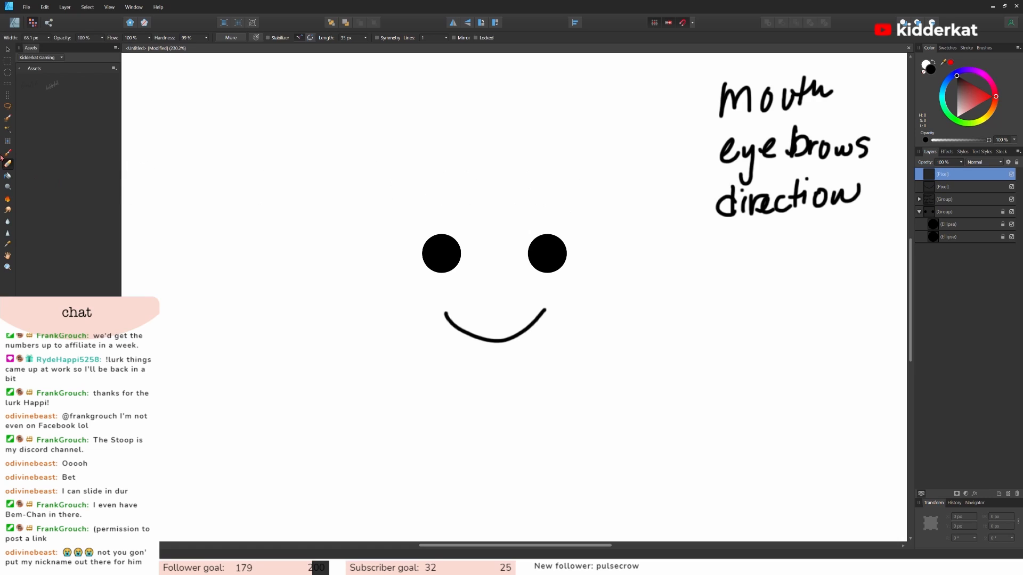
{"action": "left_click", "coordinate": [8, 152]}
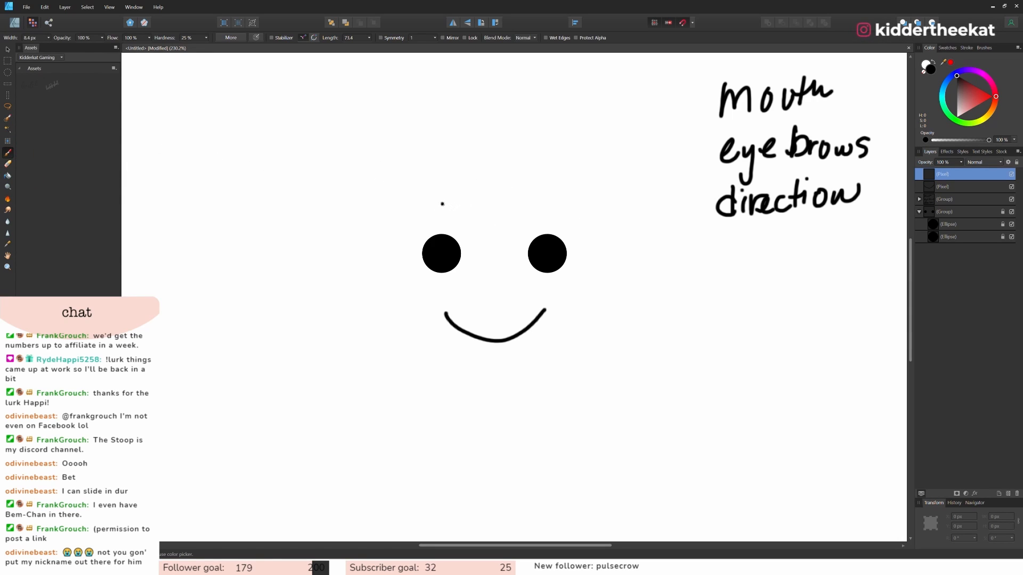
{"action": "left_click_drag", "start_coordinate": [448, 205], "coordinate": [464, 230]}
{"action": "mouse_move", "coordinate": [544, 191]}
{"action": "left_mouse_down"}
{"action": "mouse_move", "coordinate": [516, 228]}
{"action": "mouse_move", "coordinate": [535, 222]}
{"action": "left_mouse_up"}
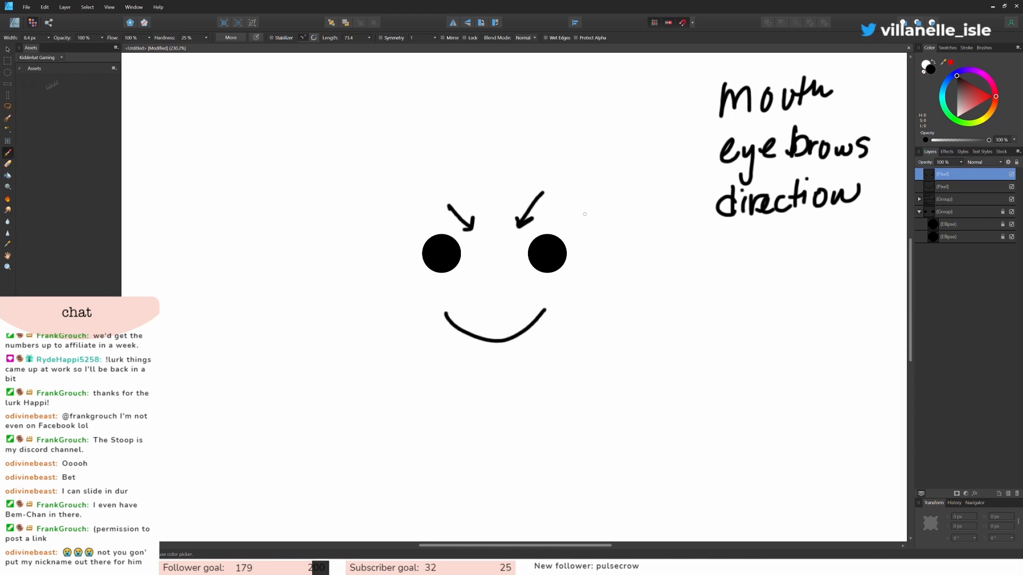
Add a pixel layer above the smile layer, hide the smile, and draw a frown on the new layer.
{"action": "left_click", "coordinate": [968, 188]}
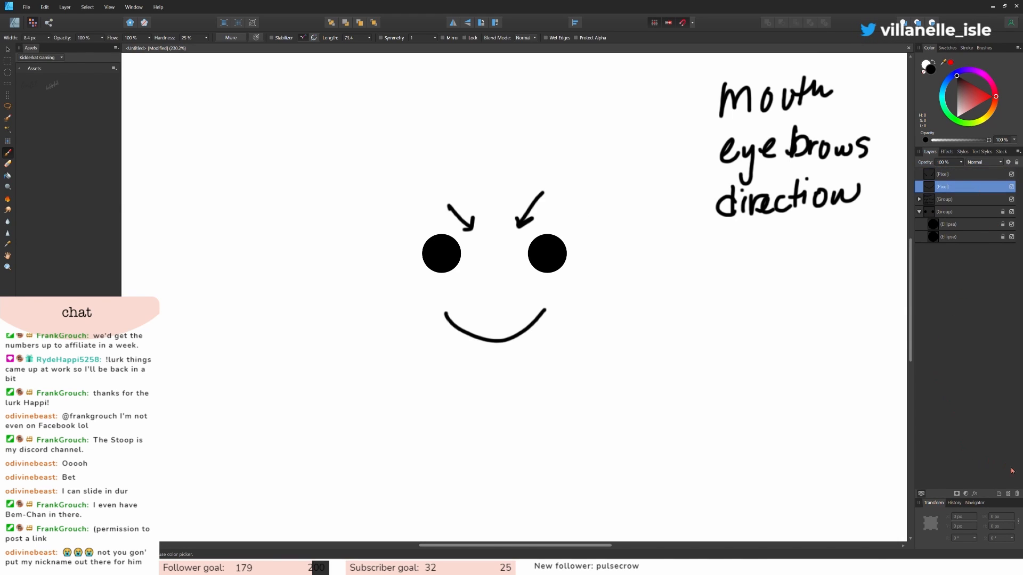
{"action": "left_click", "coordinate": [1007, 494]}
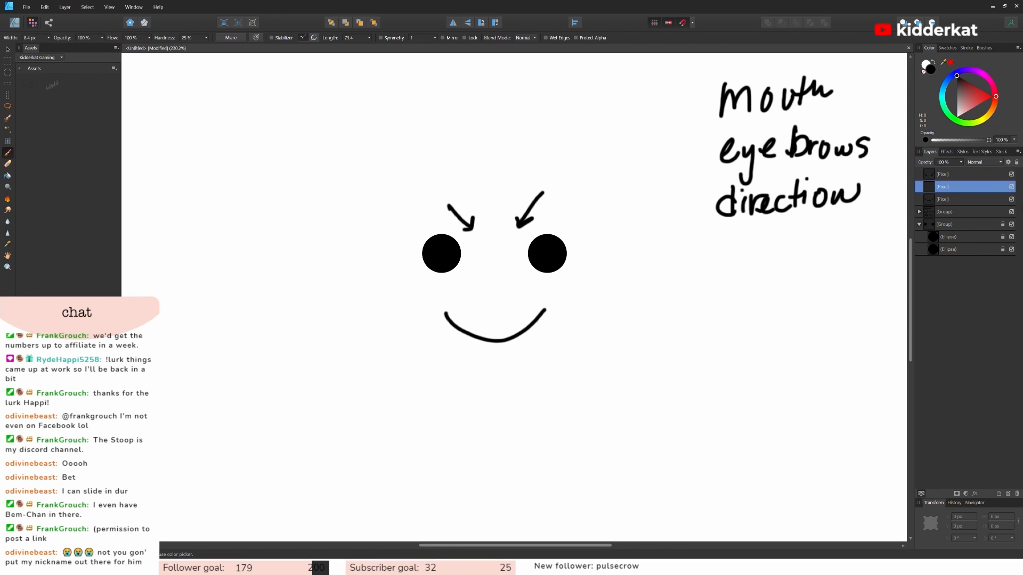
{"action": "left_click", "coordinate": [1011, 199]}
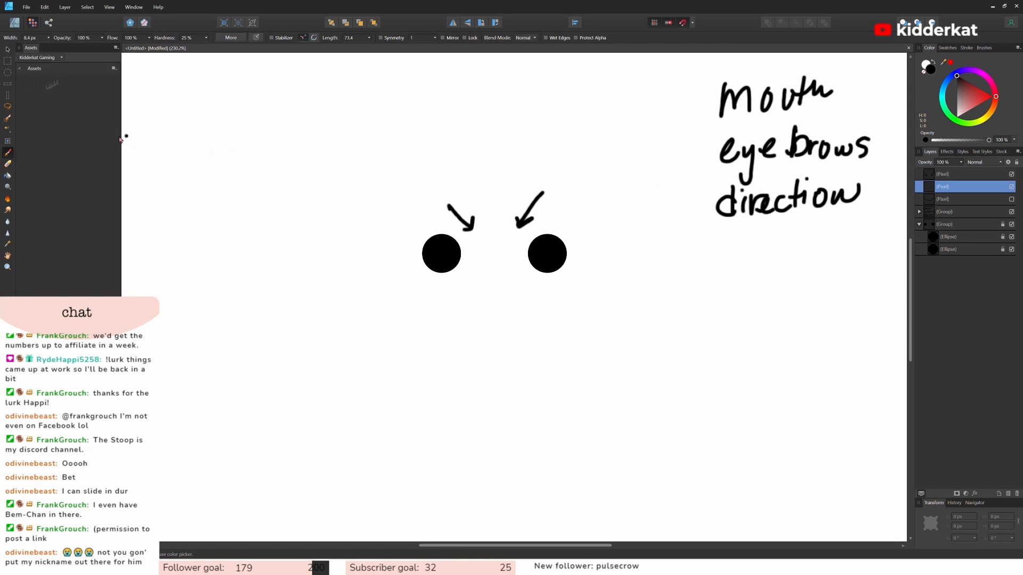
{"action": "left_click_drag", "start_coordinate": [378, 221], "coordinate": [415, 237]}
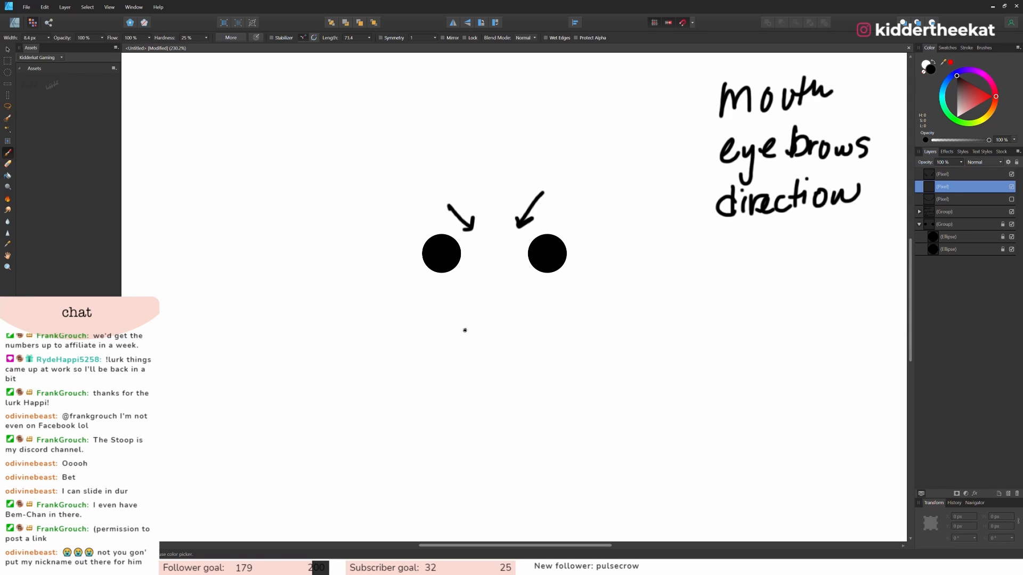
{"action": "mouse_move", "coordinate": [462, 335]}
{"action": "left_mouse_down"}
{"action": "mouse_move", "coordinate": [484, 321]}
{"action": "mouse_move", "coordinate": [536, 340]}
{"action": "left_mouse_up"}
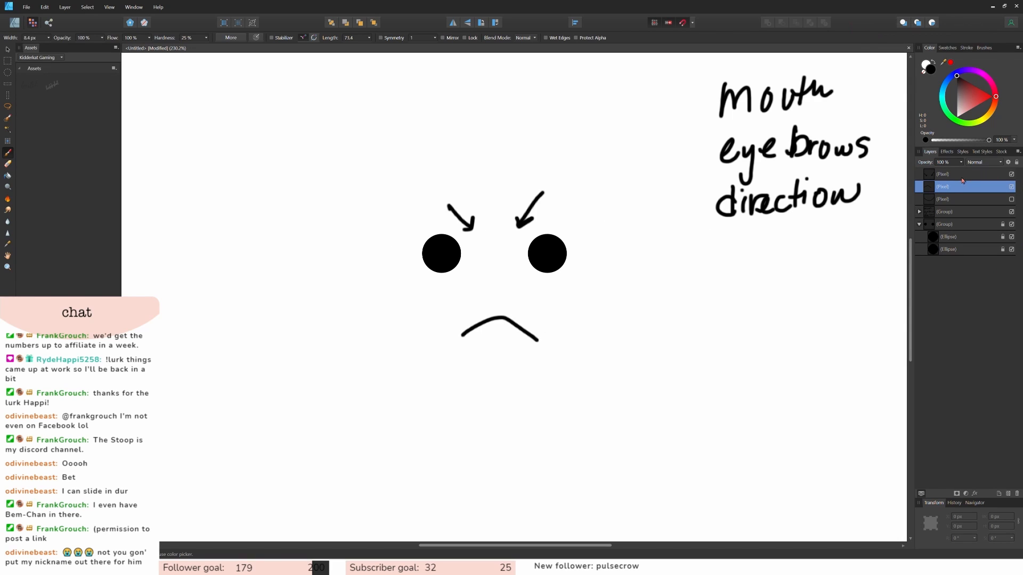
Compare the smile and the frown under the angry eyebrows by switching the visibility of the two mouth layers.
{"action": "left_click", "coordinate": [1011, 187]}
{"action": "left_click", "coordinate": [1011, 199]}
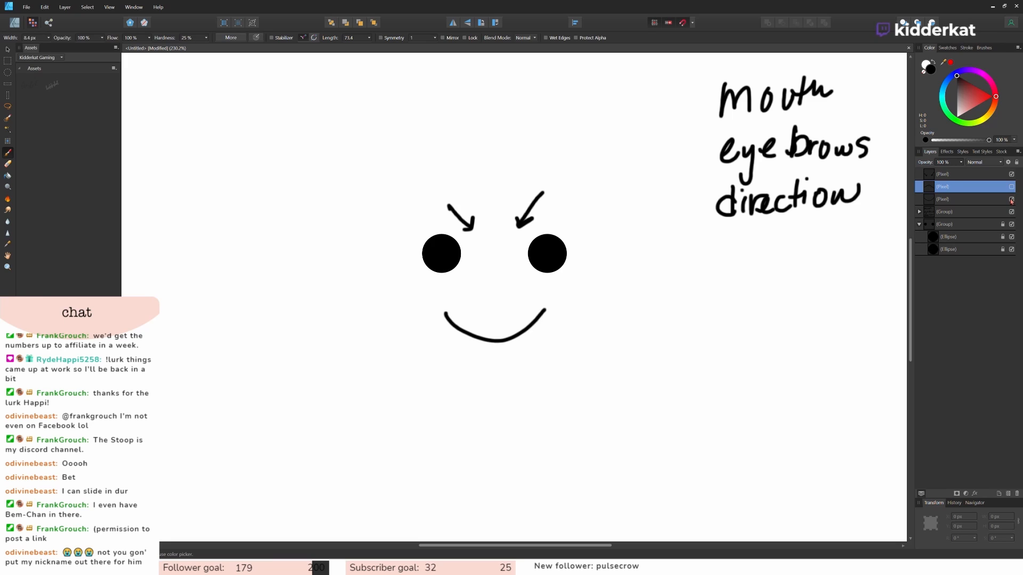
{"action": "left_click", "coordinate": [1011, 199]}
{"action": "left_click", "coordinate": [1011, 187]}
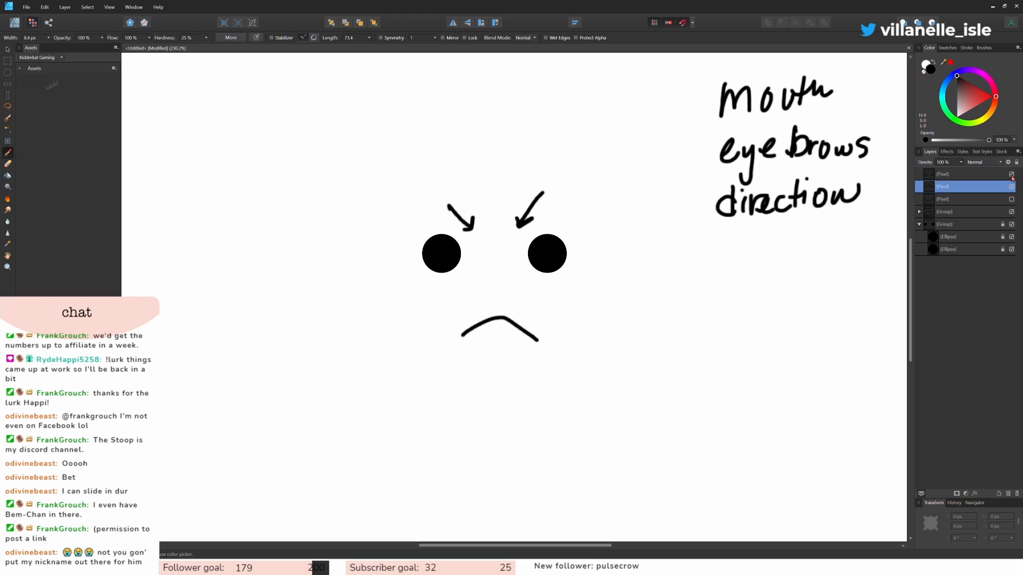
Hide the eyebrow layer, compare the smile and frown without eyebrows, and show the eyebrows again.
{"action": "left_click", "coordinate": [1011, 175]}
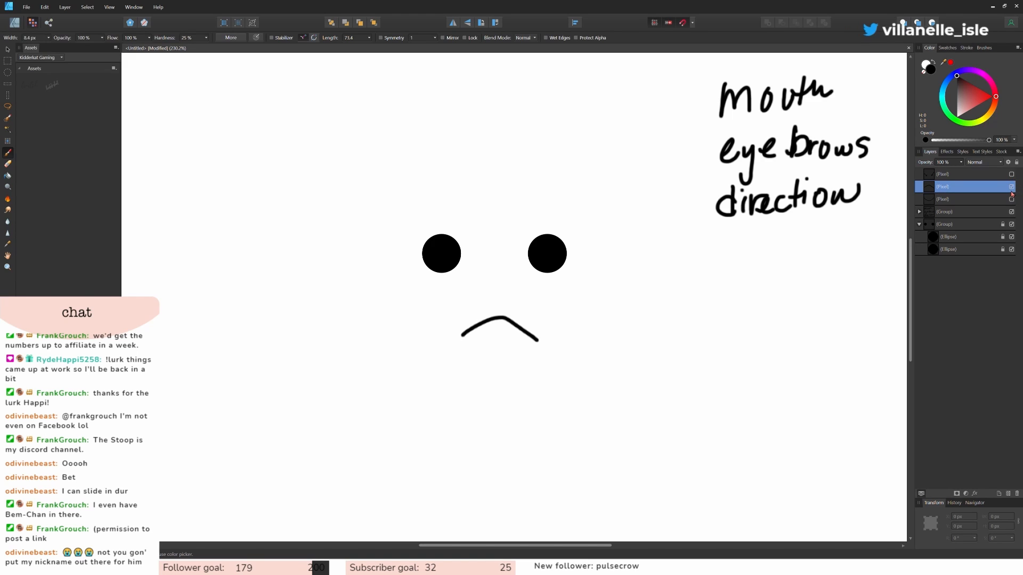
{"action": "left_click", "coordinate": [1012, 187]}
{"action": "left_click", "coordinate": [1012, 199]}
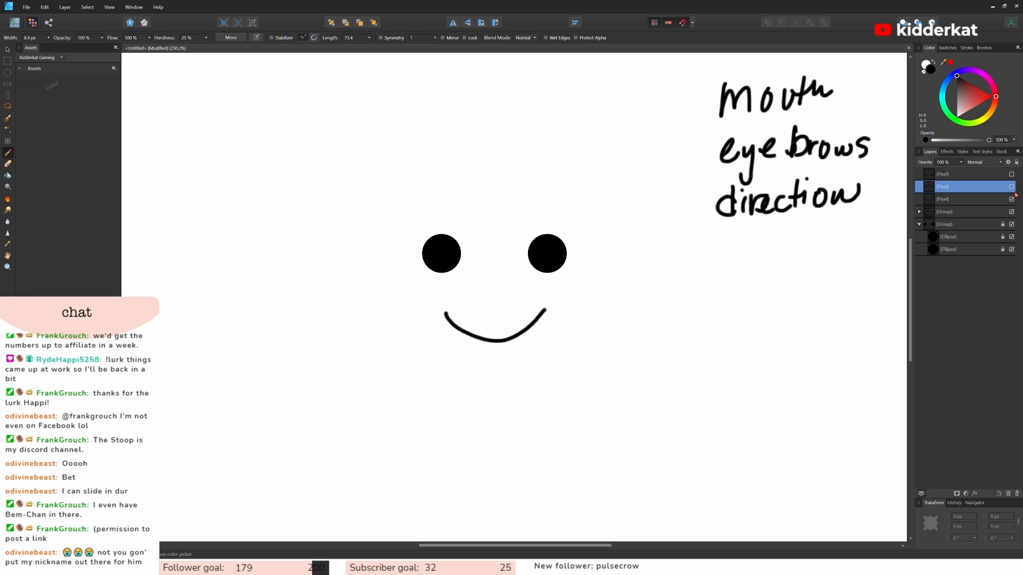
{"action": "left_click", "coordinate": [1012, 199]}
{"action": "left_click", "coordinate": [1012, 187]}
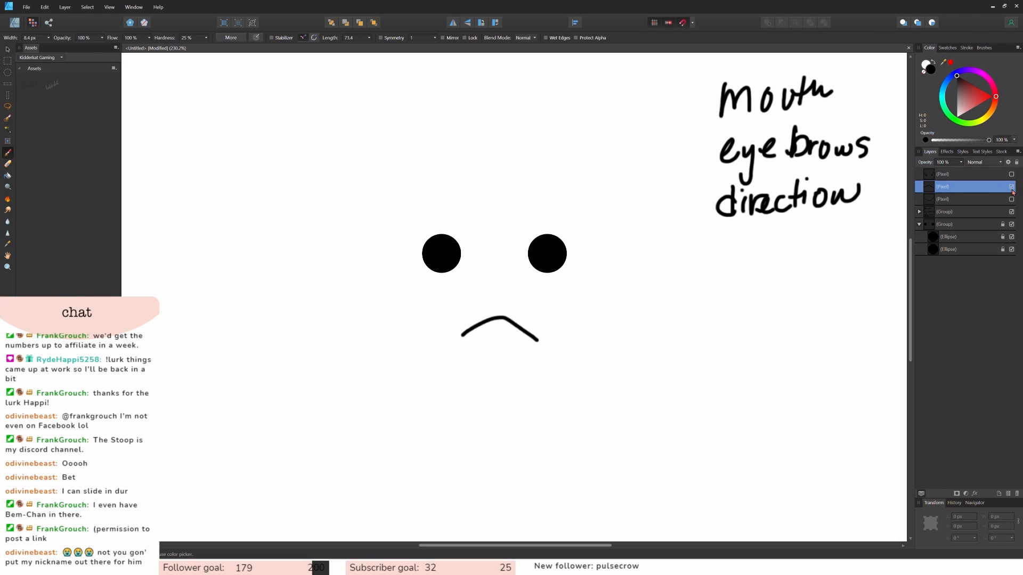
{"action": "left_click", "coordinate": [1012, 175]}
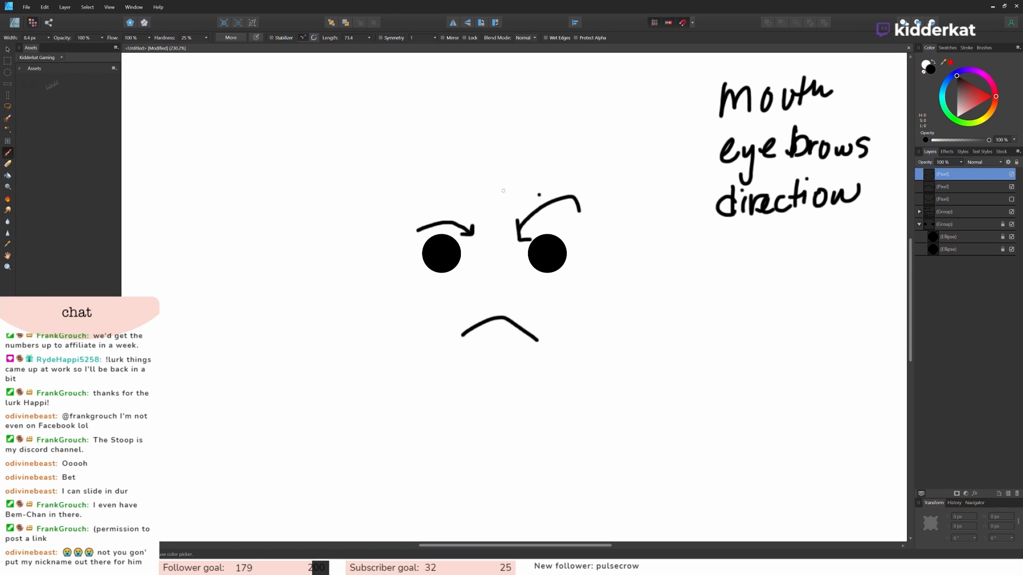
Redraw the arrowhead at the right eyebrow's inner end, and hide the frown layer to compare it with the smile.
{"action": "key", "text": "ctrl+z"}
{"action": "mouse_move", "coordinate": [514, 214]}
{"action": "left_mouse_down"}
{"action": "mouse_move", "coordinate": [516, 235]}
{"action": "mouse_move", "coordinate": [535, 227]}
{"action": "left_mouse_up"}
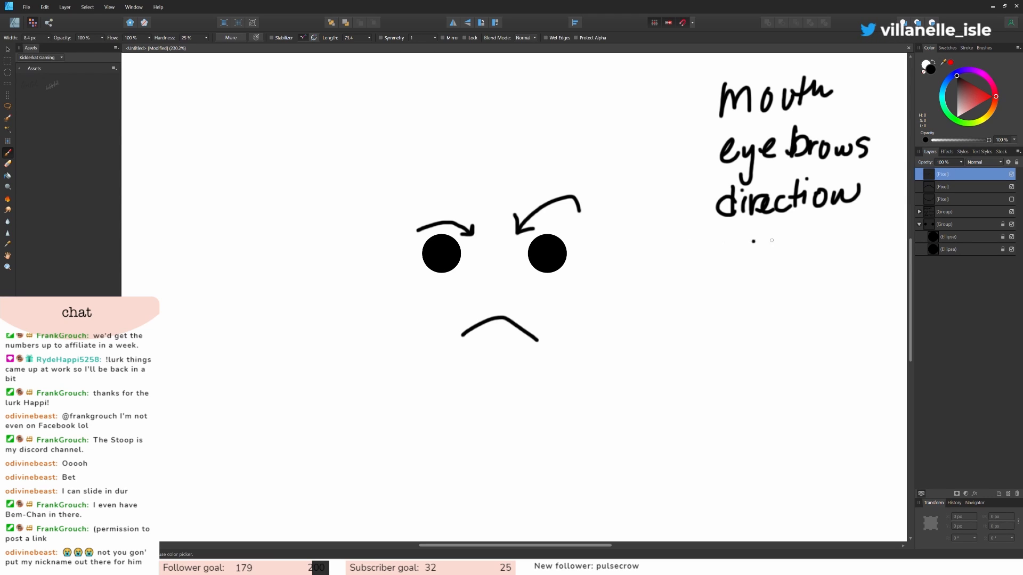
{"action": "left_click", "coordinate": [1011, 187]}
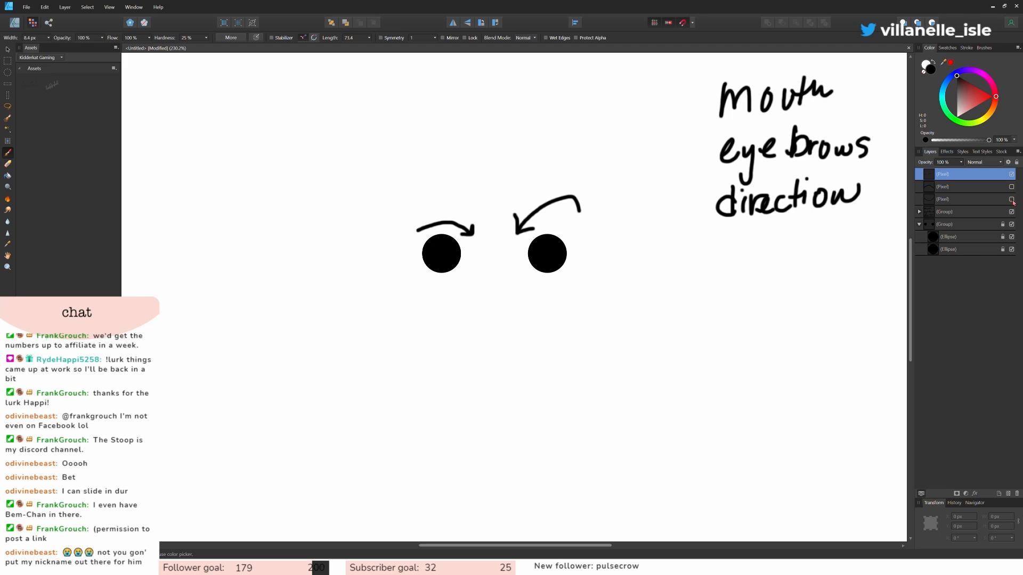
{"action": "left_click", "coordinate": [1010, 198]}
{"action": "left_click", "coordinate": [1010, 200]}
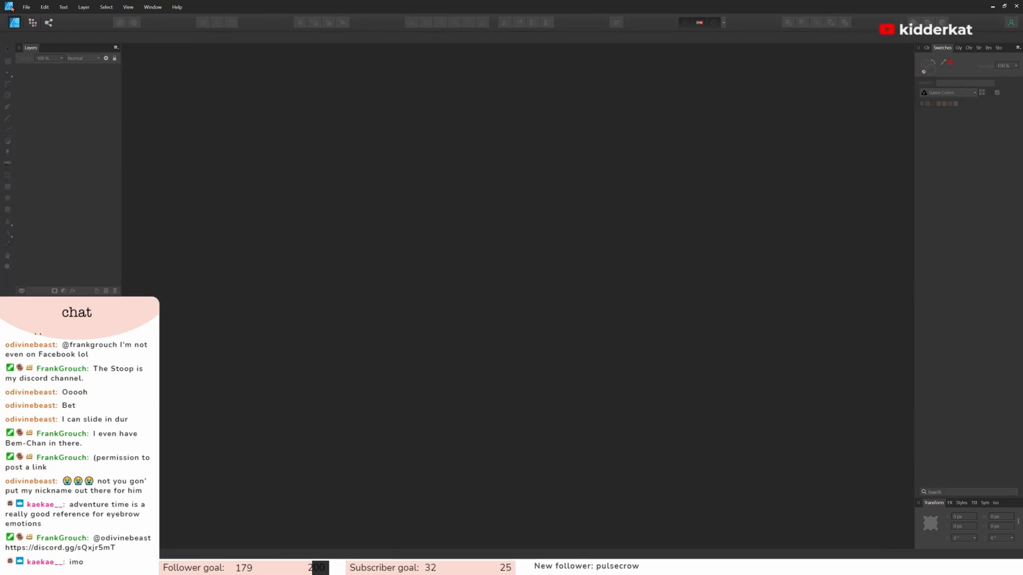
Open the recent file allchars.afdesign to view the character portraits.
{"action": "left_click", "coordinate": [26, 7]}
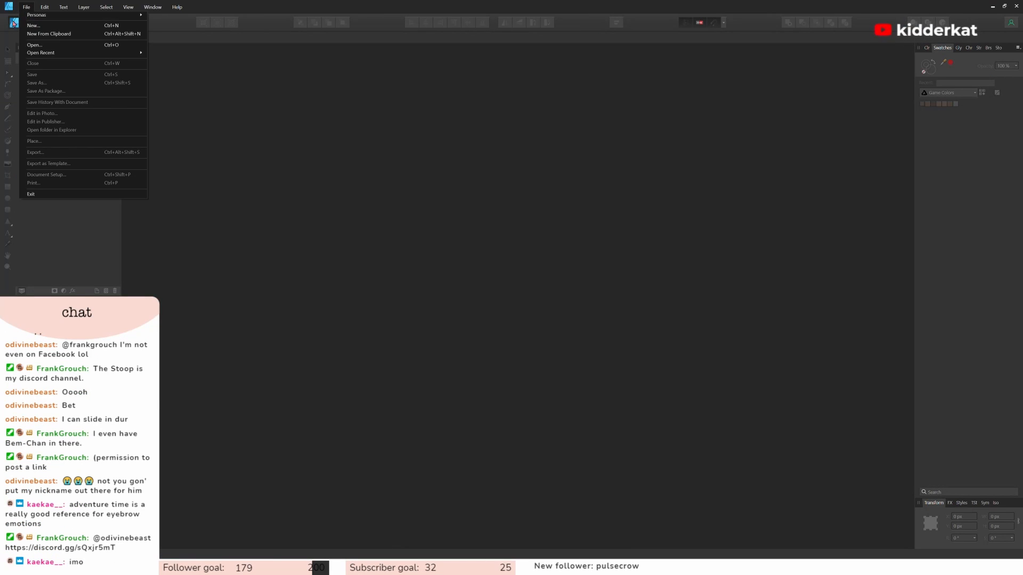
{"action": "mouse_move", "coordinate": [40, 56]}
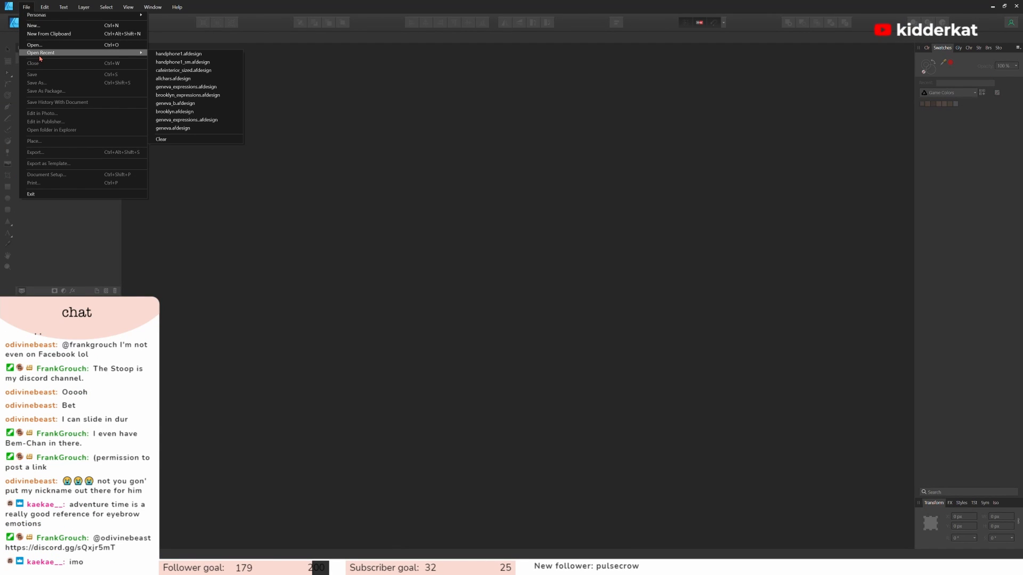
{"action": "left_click", "coordinate": [176, 78]}
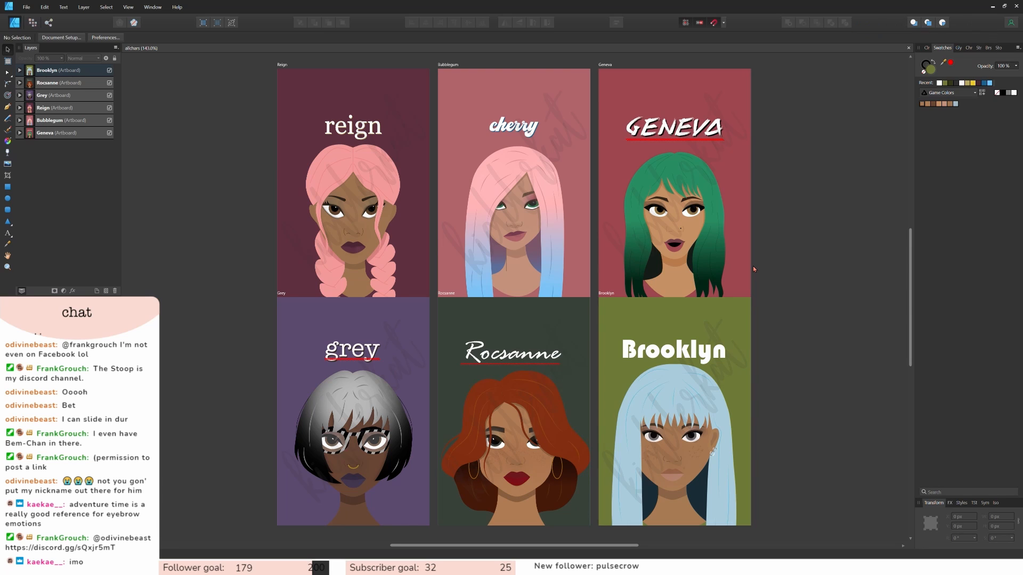
Close the character portraits document and open the recent file geneva_expressions.afdesign.
{"action": "key", "text": "ctrl+w"}
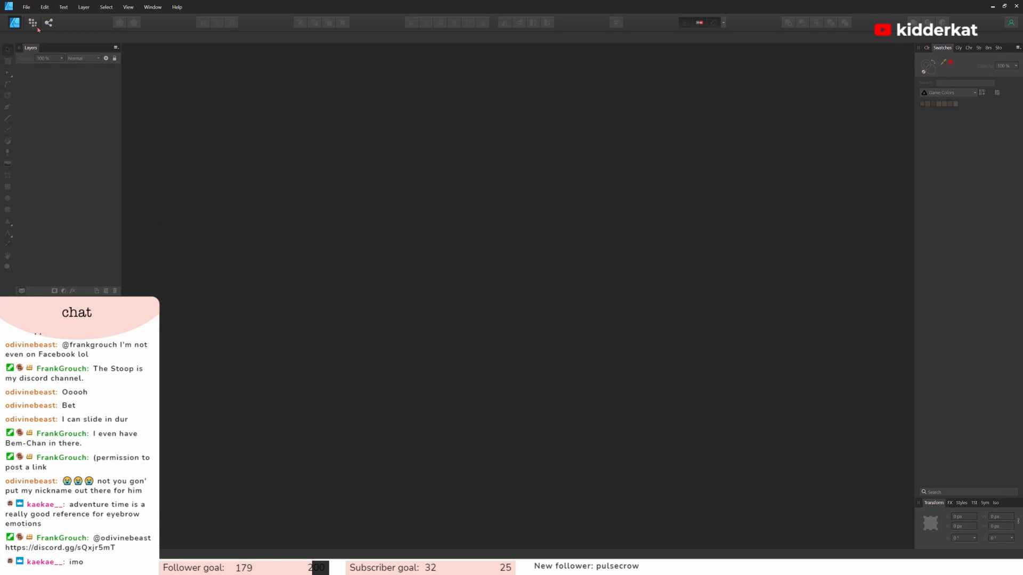
{"action": "left_click", "coordinate": [26, 6]}
{"action": "mouse_move", "coordinate": [32, 55]}
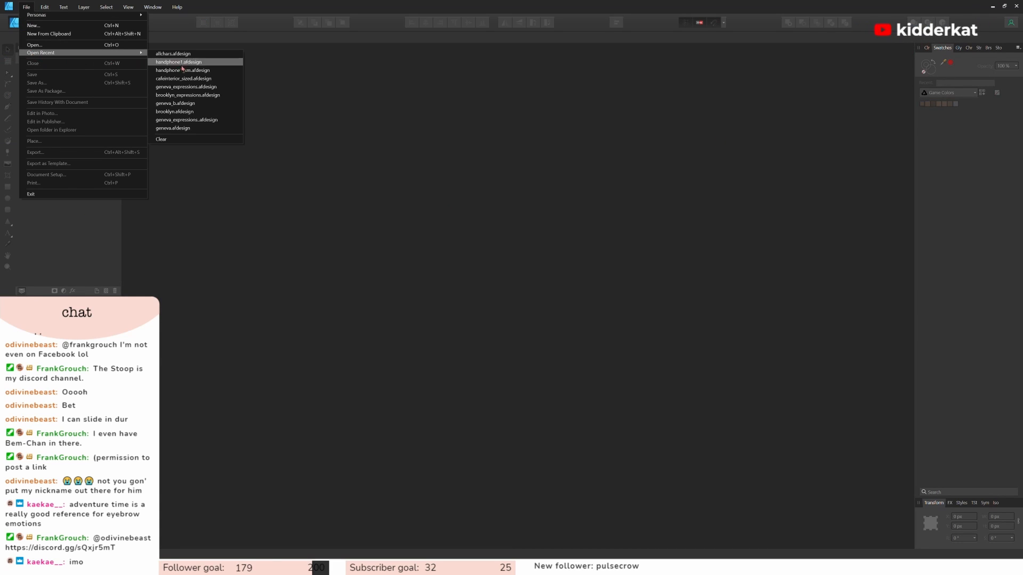
{"action": "left_click", "coordinate": [181, 87]}
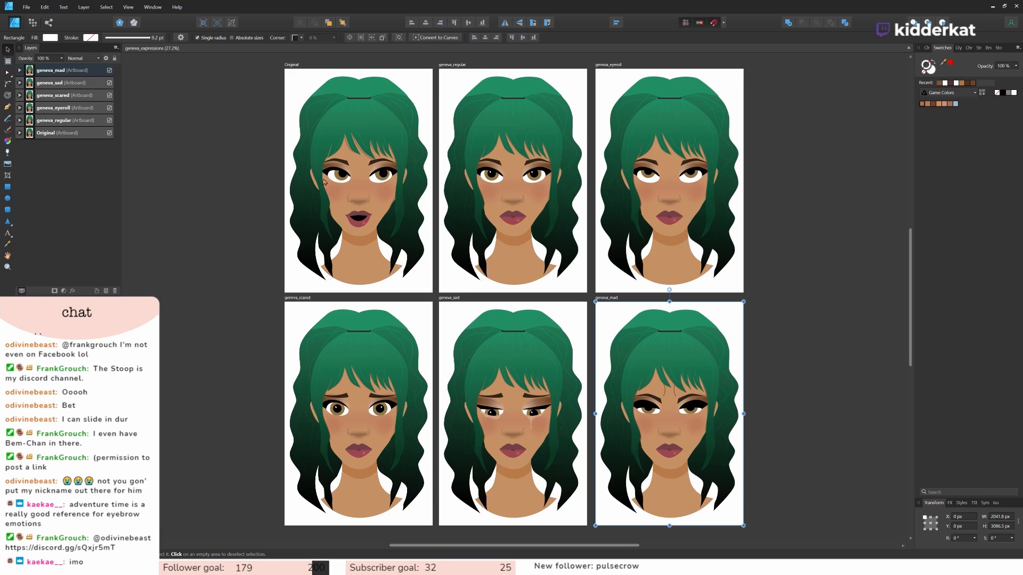
Shift the white pupil highlight of the right-hand eye on the geneva_scared face left by about 43 px.
{"action": "left_click", "coordinate": [382, 413]}
{"action": "scroll", "coordinate": [385, 415], "scroll_direction": "up", "scroll_amount": 5}
{"action": "double_click", "coordinate": [386, 419]}
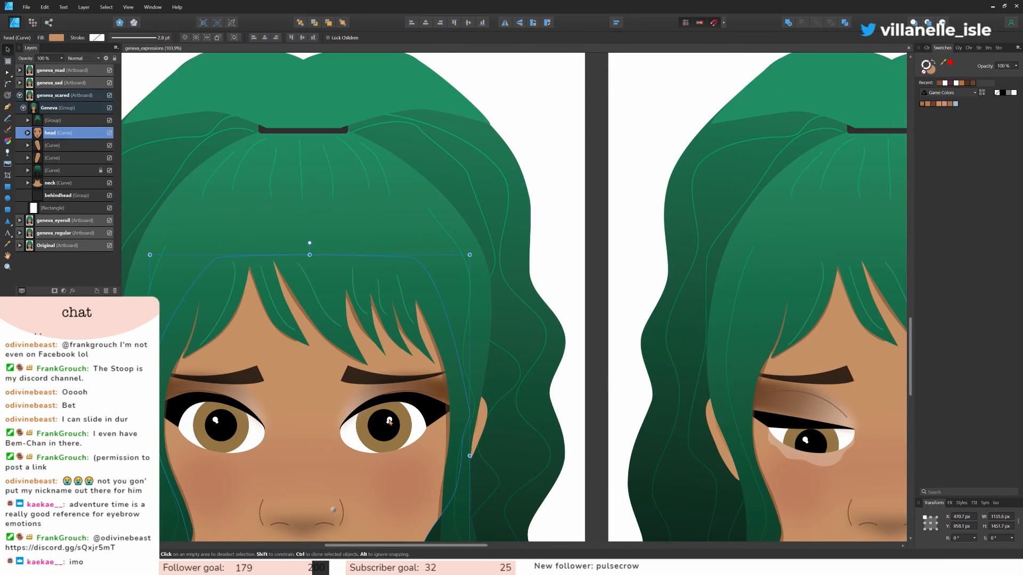
{"action": "double_click", "coordinate": [390, 421]}
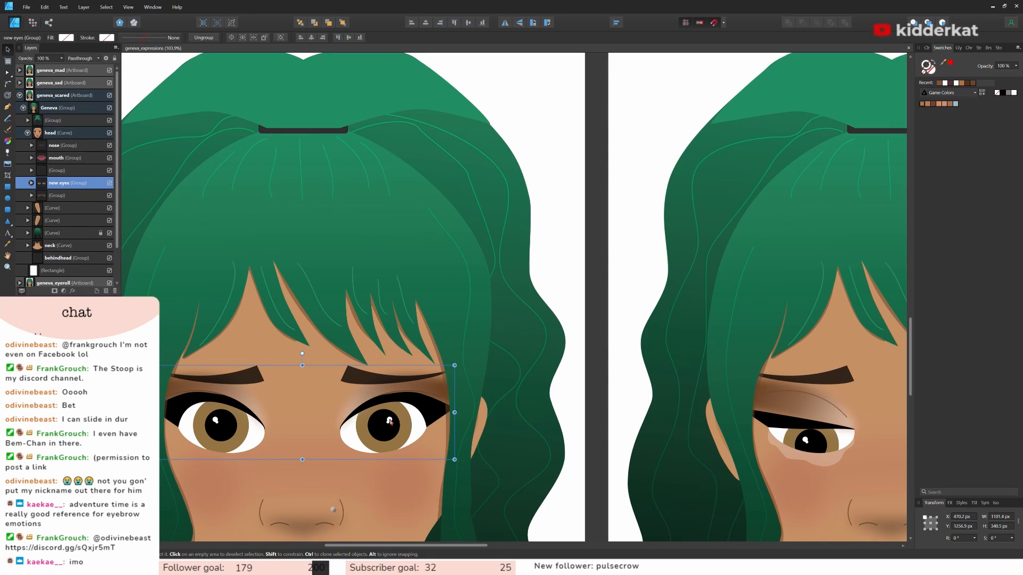
{"action": "double_click", "coordinate": [390, 421]}
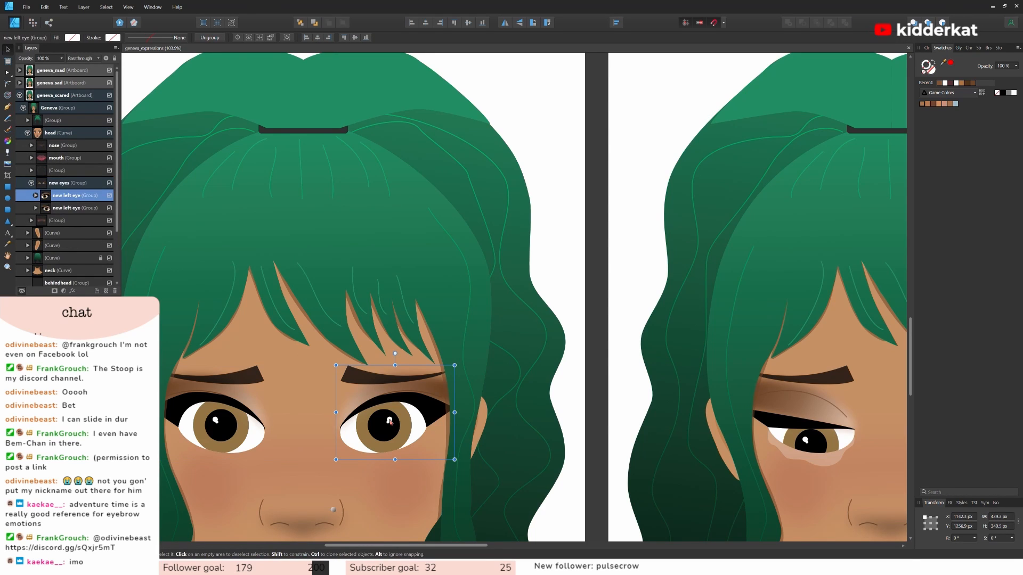
{"action": "double_click", "coordinate": [390, 422]}
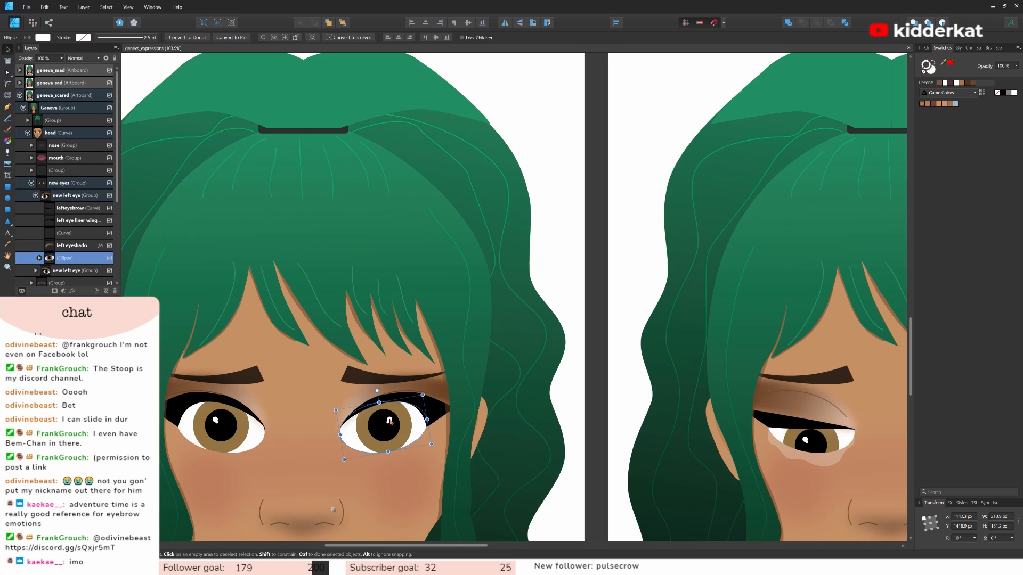
{"action": "left_click", "coordinate": [38, 258]}
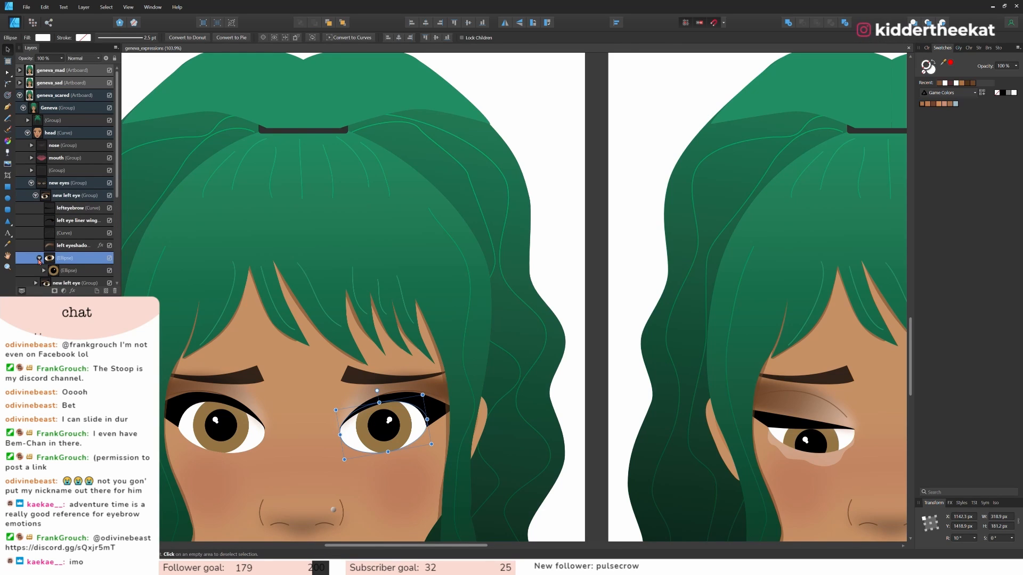
{"action": "left_click", "coordinate": [44, 270]}
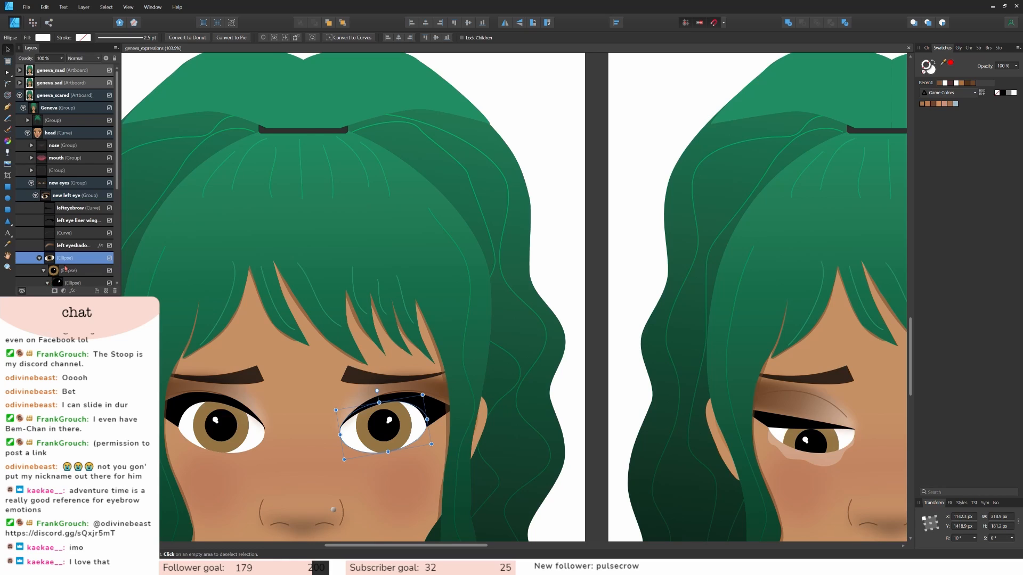
{"action": "scroll", "coordinate": [65, 268], "scroll_direction": "down", "scroll_amount": 3}
{"action": "left_click", "coordinate": [75, 220]}
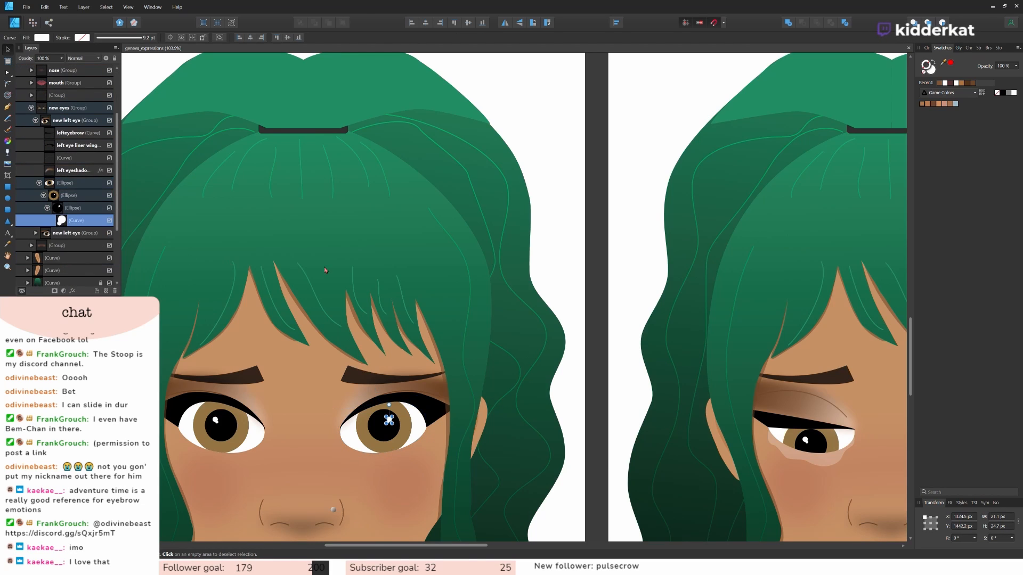
{"action": "left_click", "coordinate": [505, 26]}
{"action": "key", "text": "Left"}
{"action": "key", "text": "Left"}
{"action": "key", "text": "Left"}
{"action": "key", "text": "Left"}
{"action": "key", "text": "Left"}
{"action": "key", "text": "Left"}
{"action": "key", "text": "Left"}
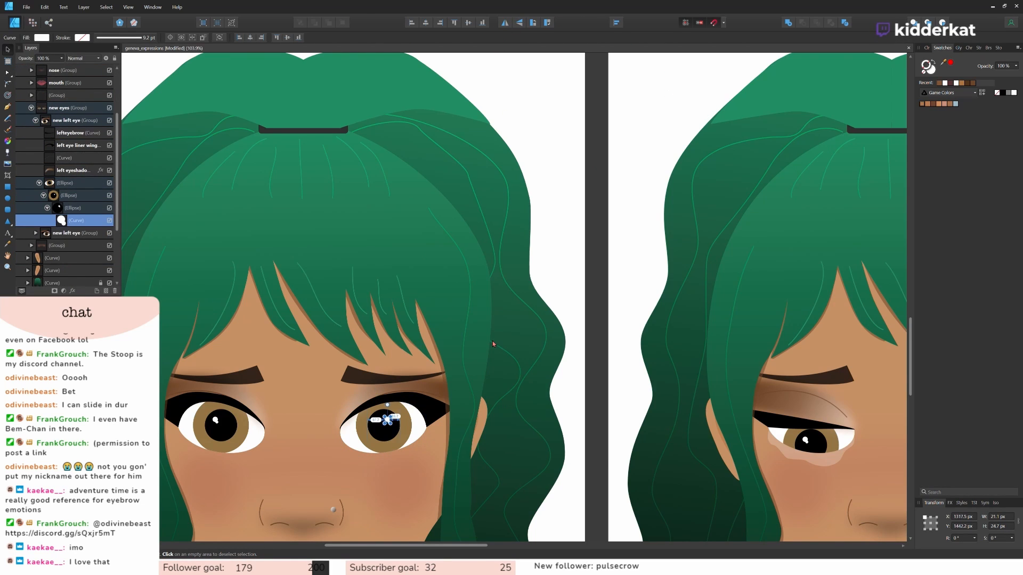
{"action": "key", "text": "Left"}
{"action": "key", "text": "Left"}
{"action": "key", "text": "Left"}
{"action": "key", "text": "Left"}
{"action": "key", "text": "Left"}
{"action": "key", "text": "Left"}
{"action": "key", "text": "Left"}
{"action": "key", "text": "Left"}
{"action": "key", "text": "Left"}
{"action": "key", "text": "Left"}
{"action": "key", "text": "Left"}
{"action": "key", "text": "Left"}
{"action": "key", "text": "Left"}
{"action": "key", "text": "Left"}
{"action": "key", "text": "Left"}
{"action": "key", "text": "Left"}
{"action": "key", "text": "Left"}
{"action": "key", "text": "Left"}
{"action": "key", "text": "Left"}
{"action": "key", "text": "Left"}
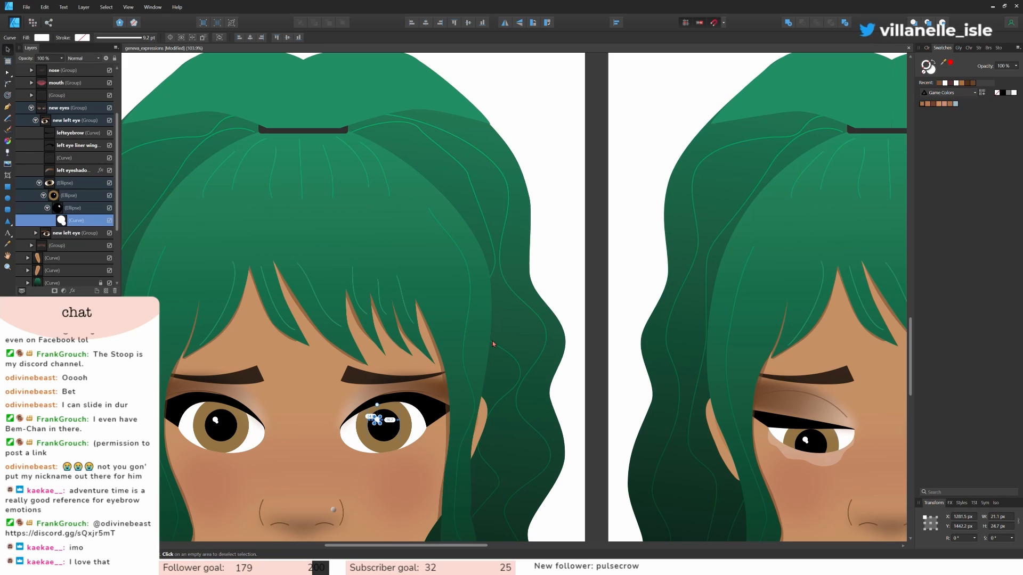
{"action": "left_click", "coordinate": [570, 301]}
Compare the eyes, eyebrows and mouths across the six Geneva expression artboards, picking out the individual faces.
{"action": "scroll", "coordinate": [593, 307], "scroll_direction": "down", "scroll_amount": 5}
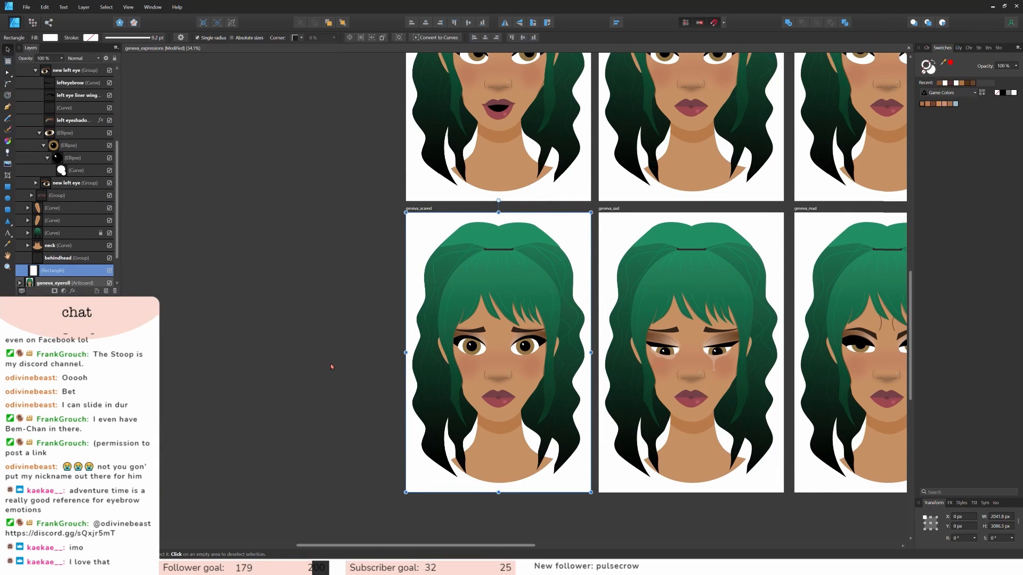
{"action": "scroll", "coordinate": [675, 428], "scroll_direction": "right", "scroll_amount": 5}
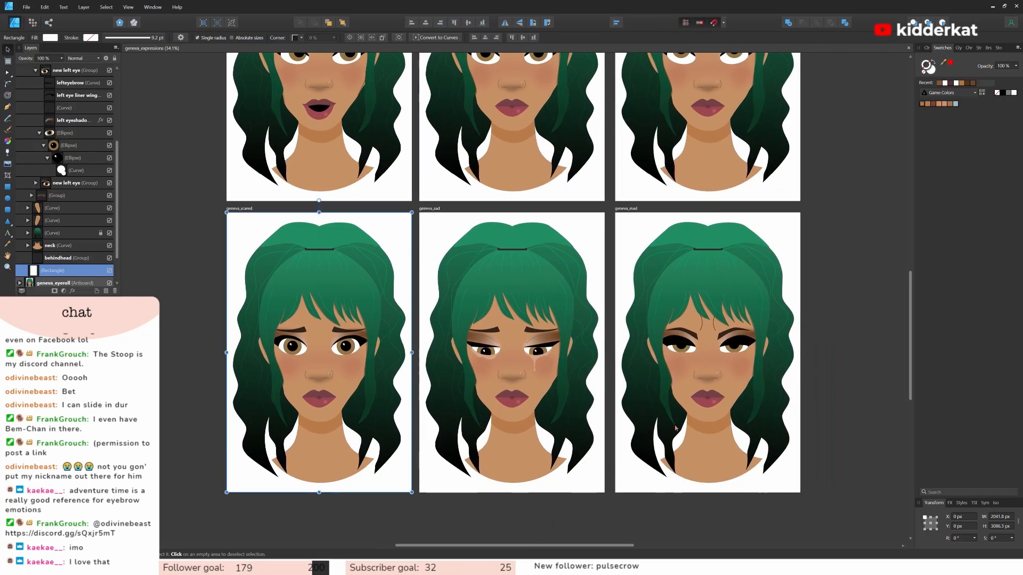
{"action": "scroll", "coordinate": [675, 428], "scroll_direction": "up", "scroll_amount": 3}
{"action": "scroll", "coordinate": [679, 428], "scroll_direction": "down", "scroll_amount": 2}
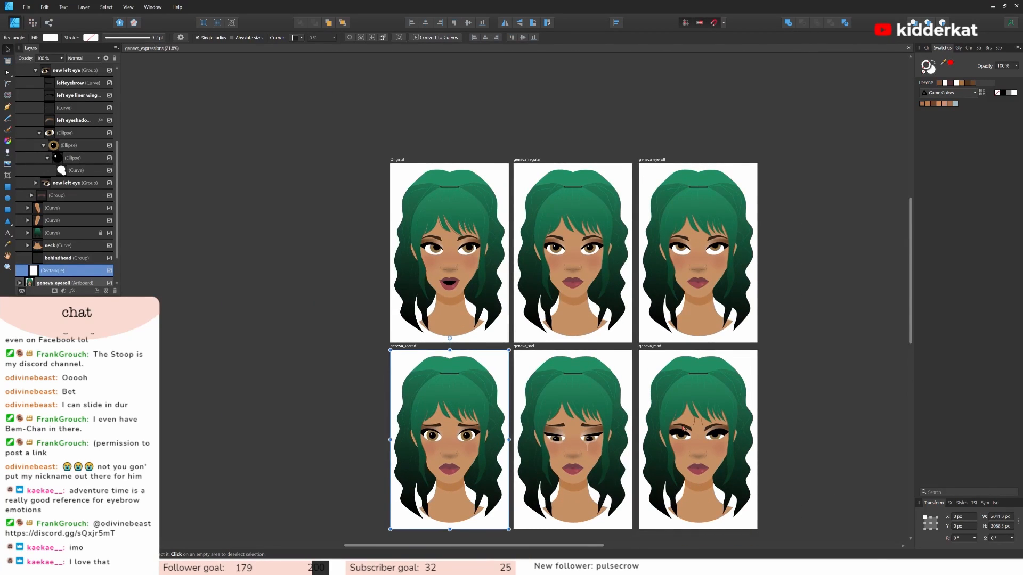
{"action": "scroll", "coordinate": [684, 428], "scroll_direction": "up", "scroll_amount": 1}
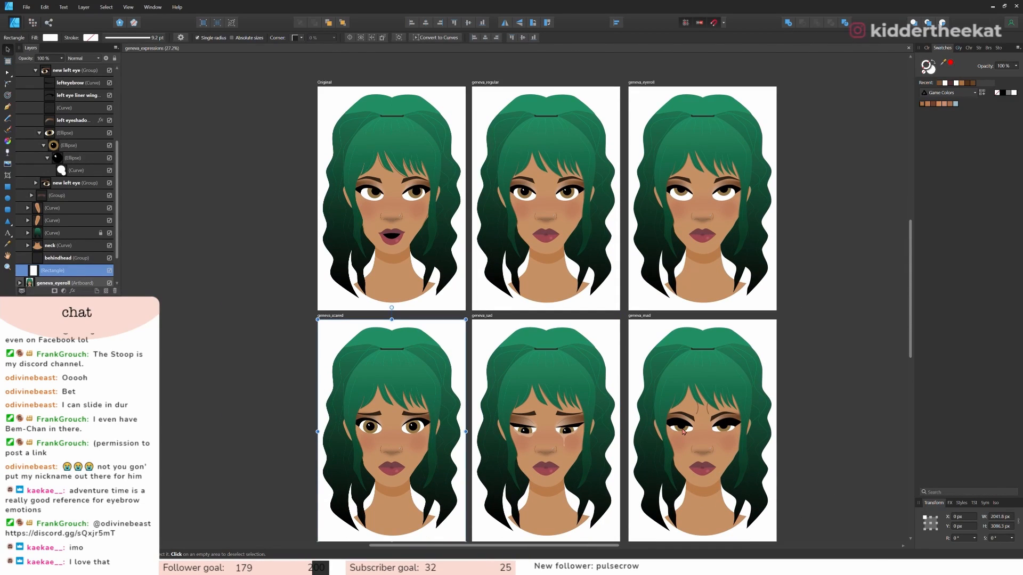
{"action": "left_click", "coordinate": [412, 257]}
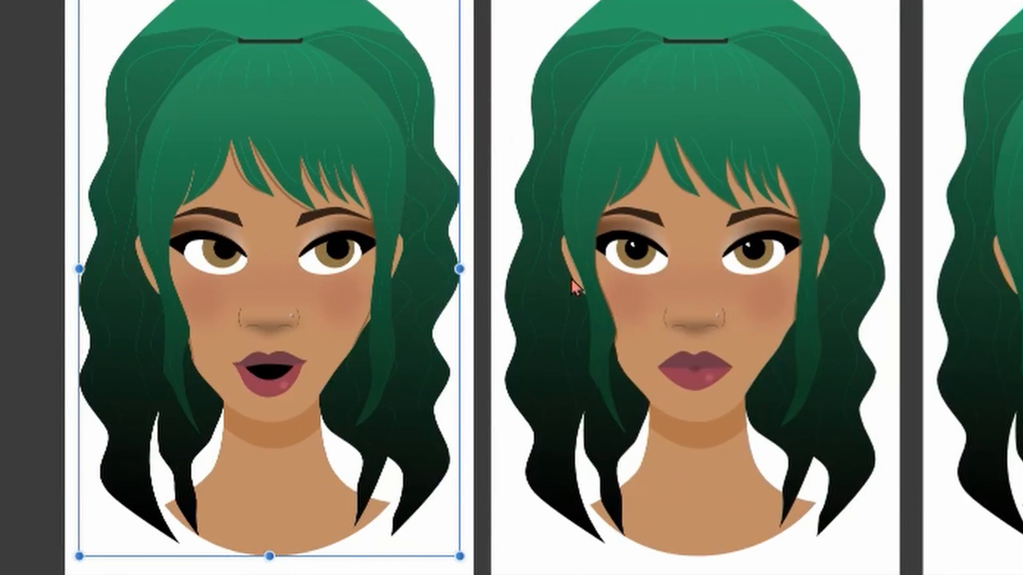
{"action": "left_click", "coordinate": [732, 205]}
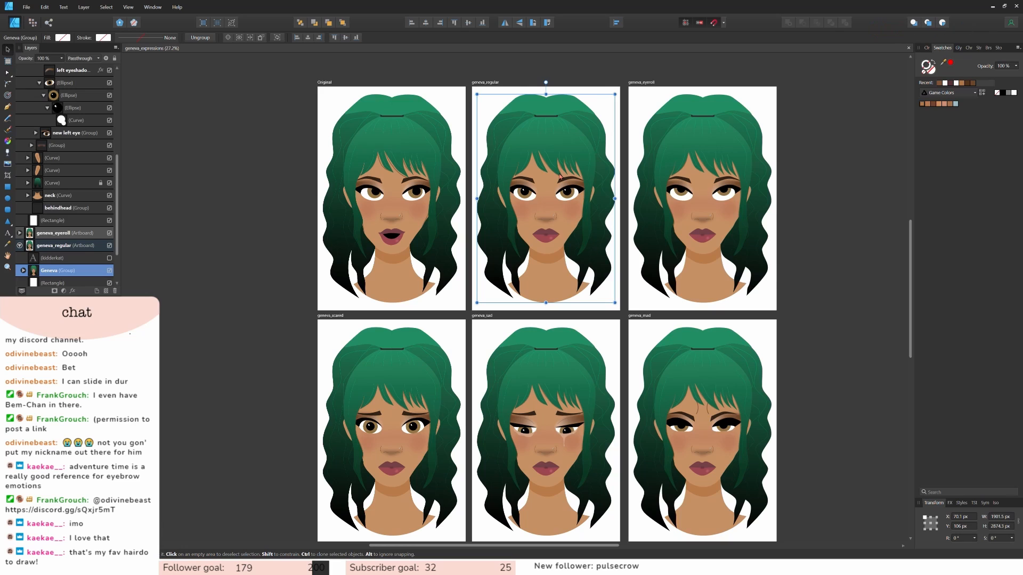
{"action": "left_click", "coordinate": [885, 216]}
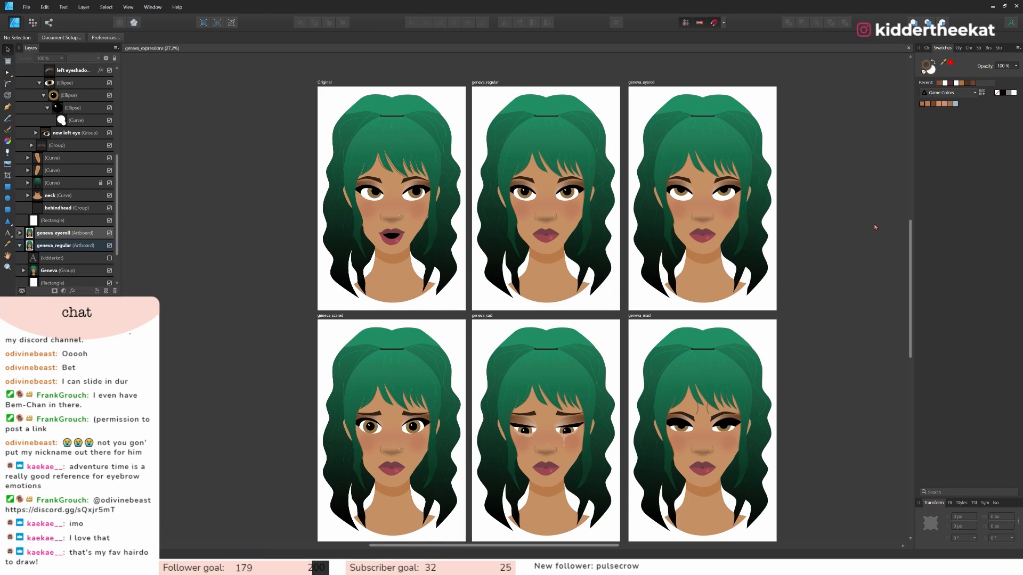
{"action": "left_click", "coordinate": [712, 241]}
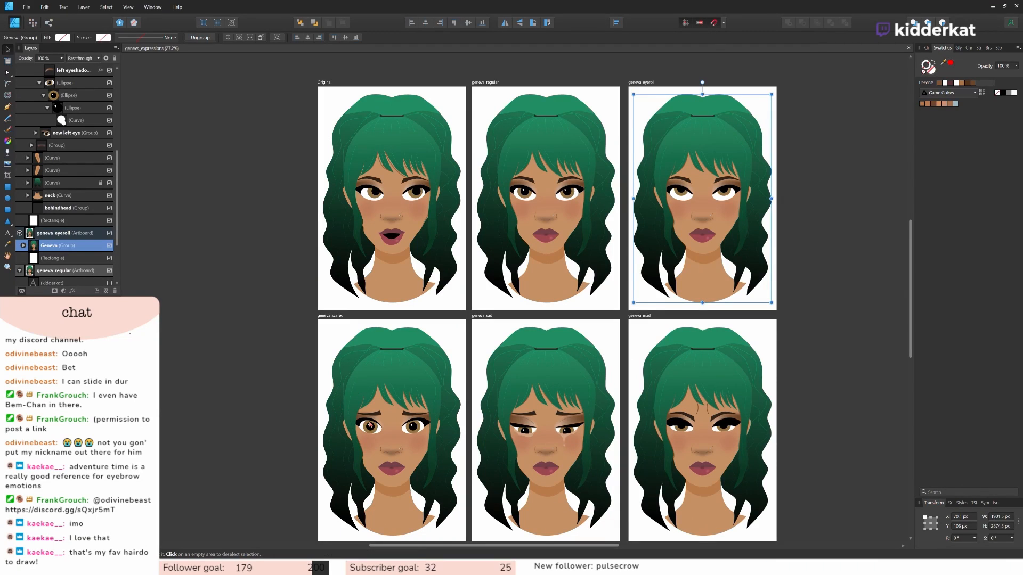
{"action": "left_click", "coordinate": [424, 434]}
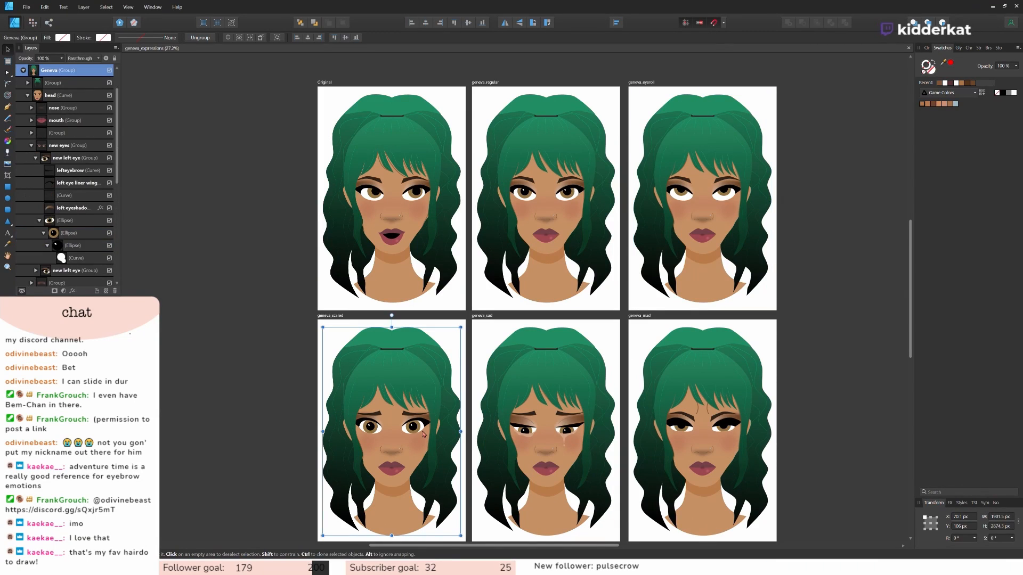
{"action": "key", "text": "Escape"}
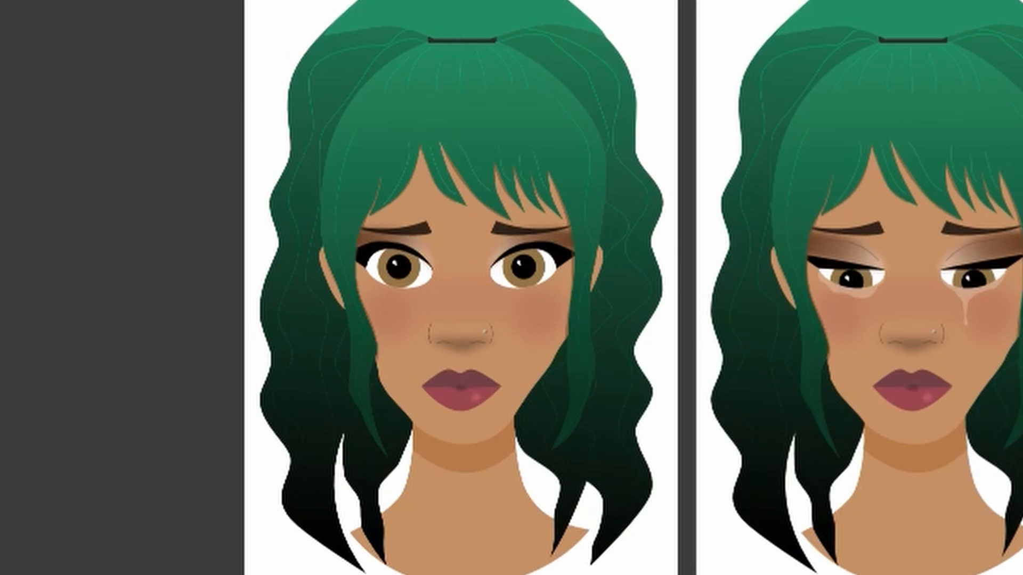
Add the group of frown lines between the eyebrows on the geneva_scared face, inside the head curve.
{"action": "left_click", "coordinate": [525, 224]}
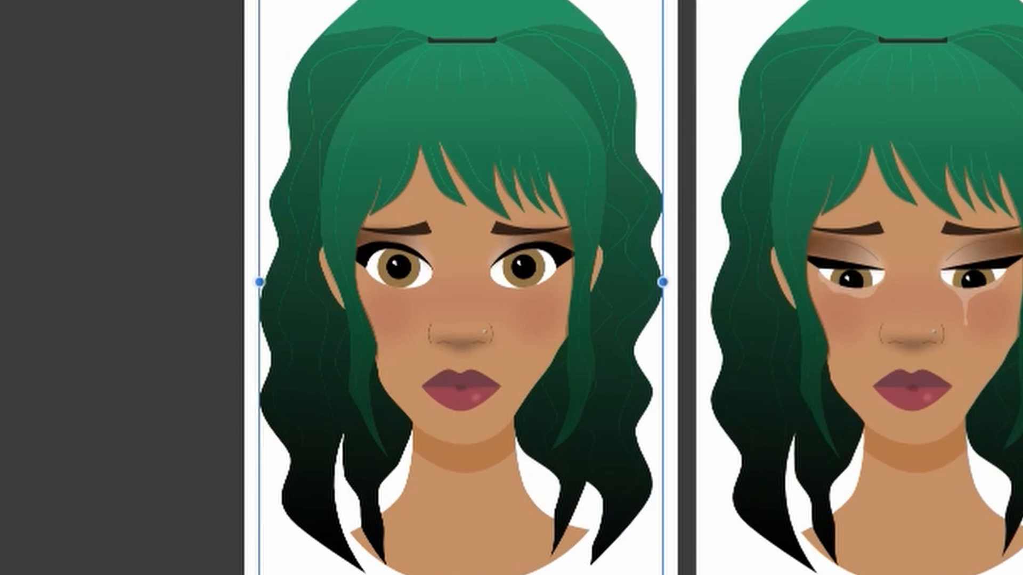
{"action": "double_click", "coordinate": [475, 213]}
{"action": "double_click", "coordinate": [475, 213]}
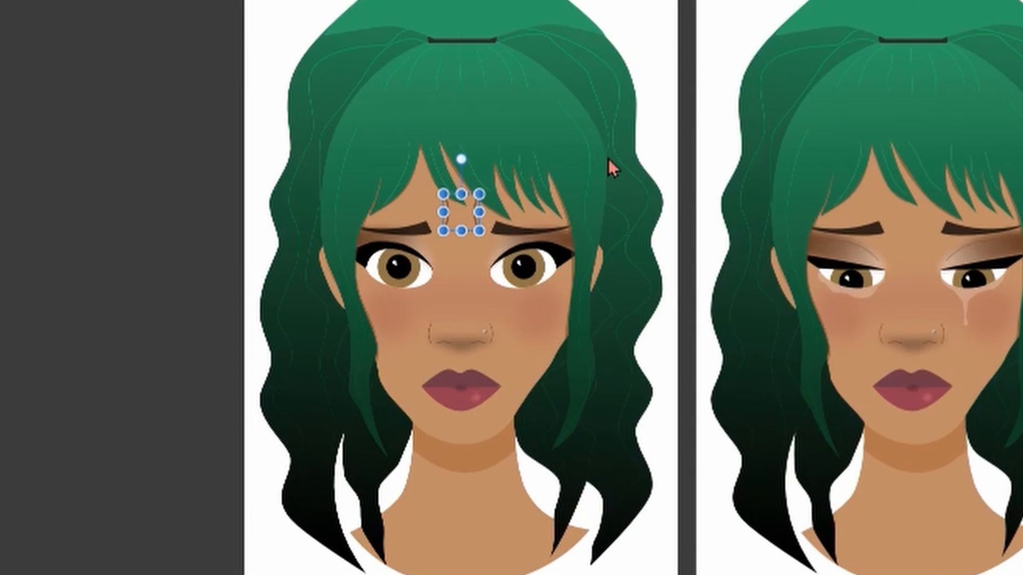
{"action": "left_click", "coordinate": [648, 124]}
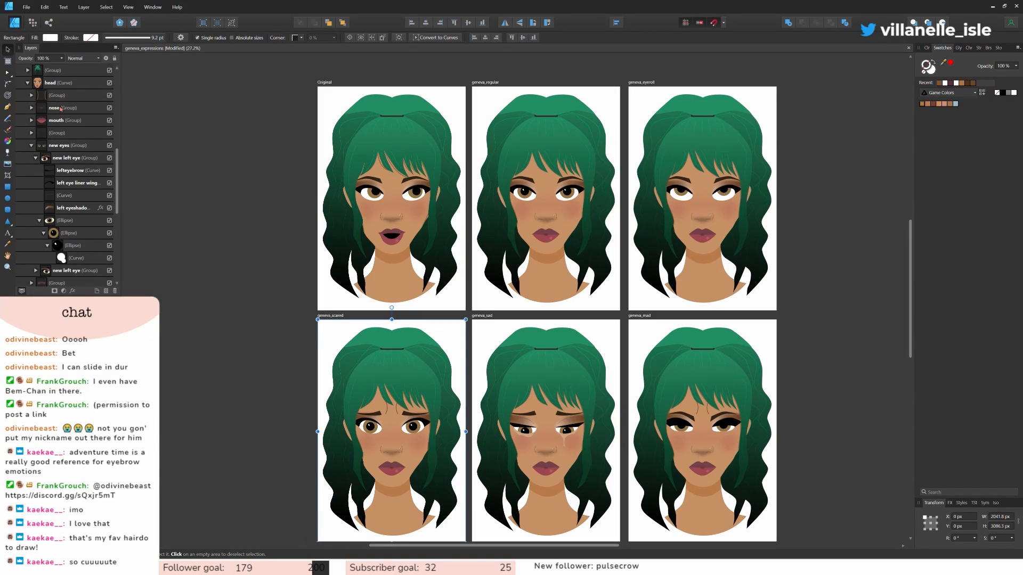
{"action": "left_click", "coordinate": [186, 249]}
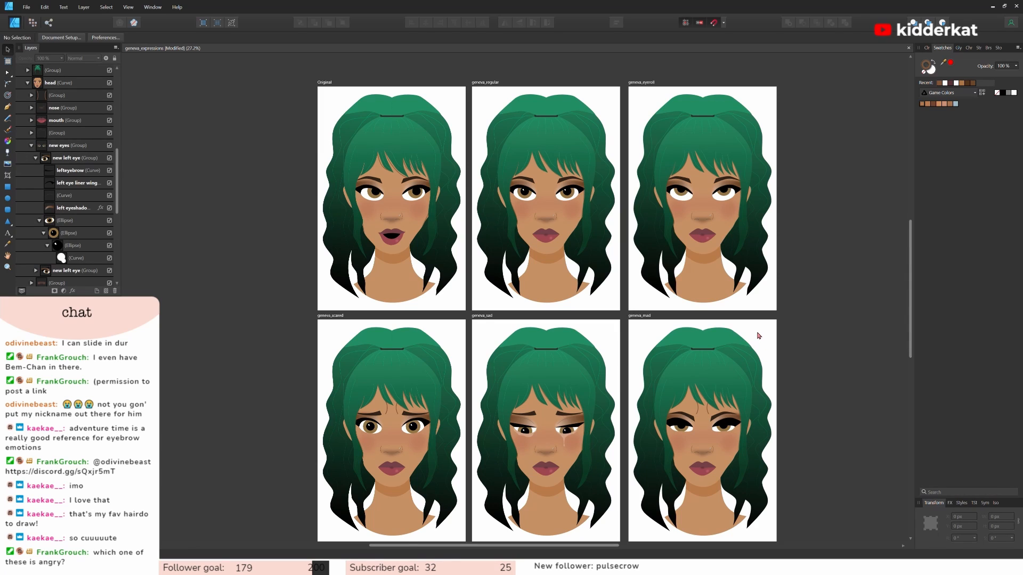
Rotate the right-hand eyebrow on the geneva_mad face to about 16° so its inner end slopes down toward the nose.
{"action": "scroll", "coordinate": [767, 333], "scroll_direction": "down", "scroll_amount": 3}
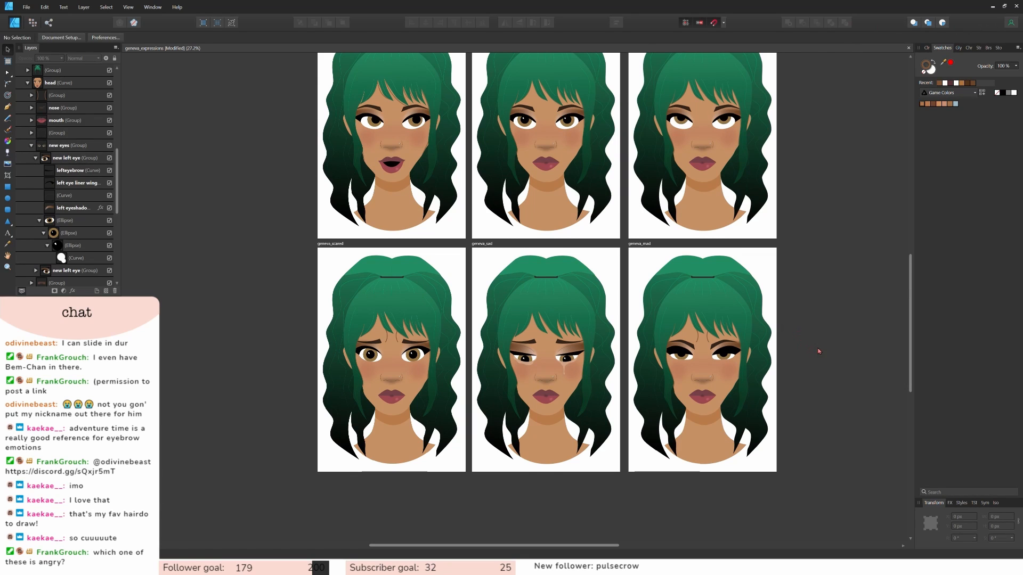
{"action": "scroll", "coordinate": [798, 333], "scroll_direction": "up", "scroll_amount": 2}
{"action": "scroll", "coordinate": [814, 367], "scroll_direction": "down", "scroll_amount": 1}
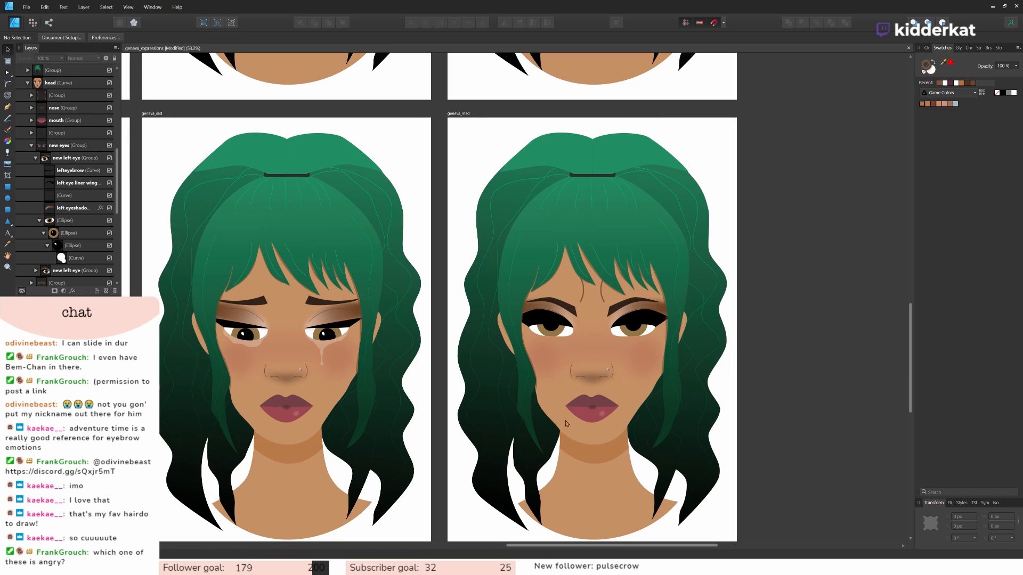
{"action": "left_click", "coordinate": [590, 335]}
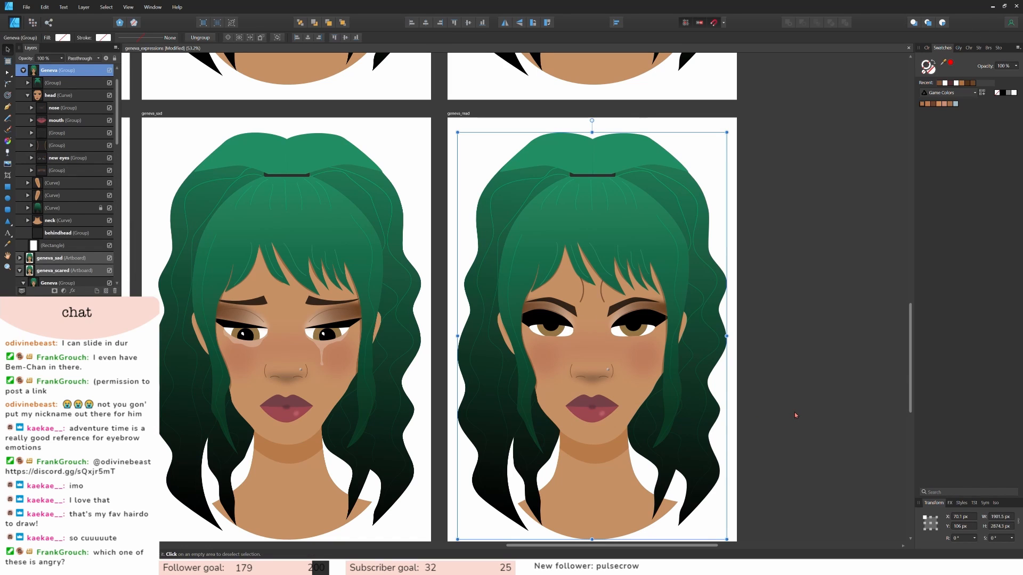
{"action": "scroll", "coordinate": [795, 415], "scroll_direction": "down", "scroll_amount": 1}
{"action": "left_click", "coordinate": [611, 303], "text": "ctrl"}
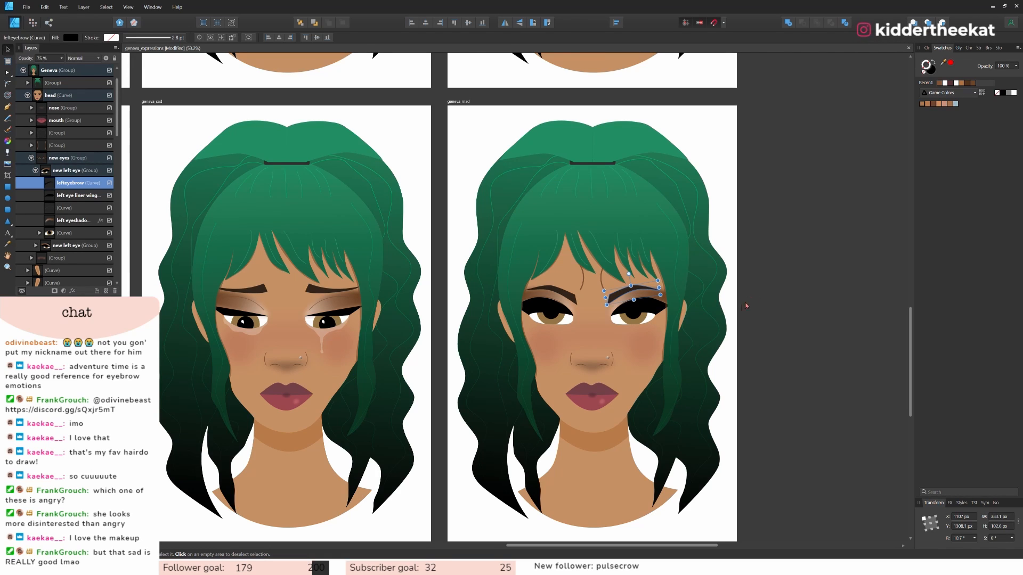
{"action": "scroll", "coordinate": [722, 316], "scroll_direction": "up", "scroll_amount": 5}
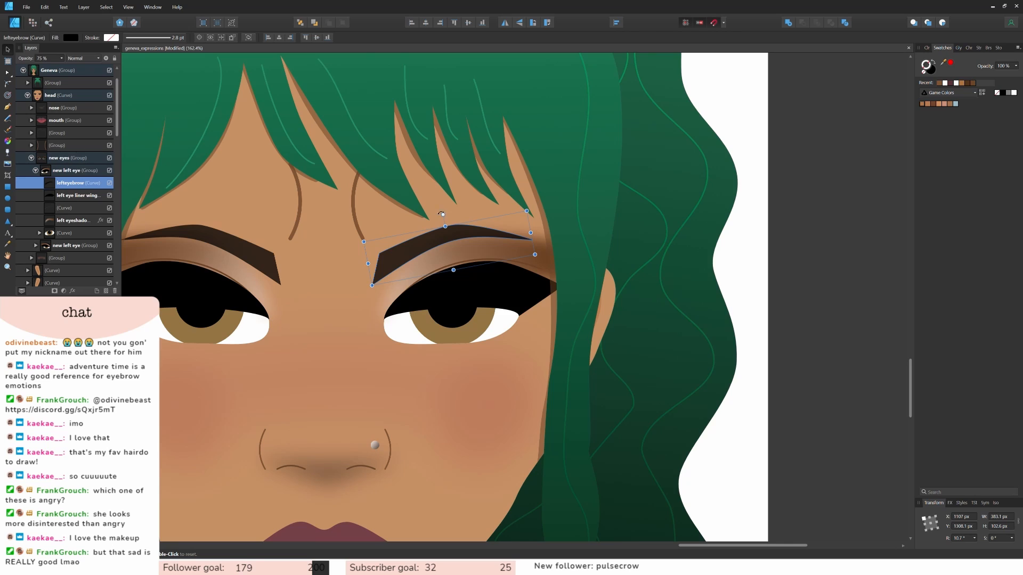
{"action": "left_click_drag", "start_coordinate": [441, 214], "coordinate": [435, 211]}
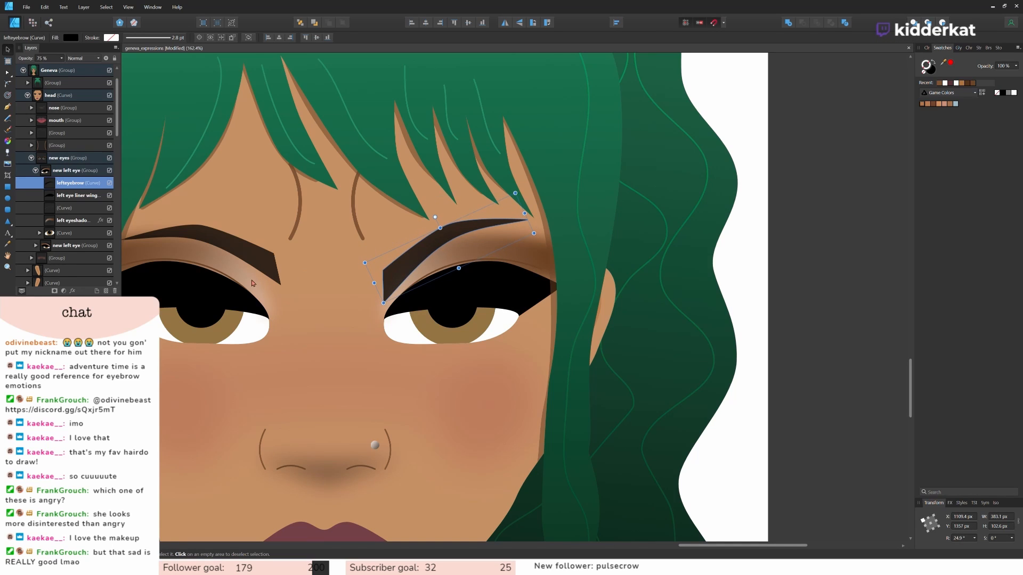
{"action": "scroll", "coordinate": [482, 285], "scroll_direction": "down", "scroll_amount": 5}
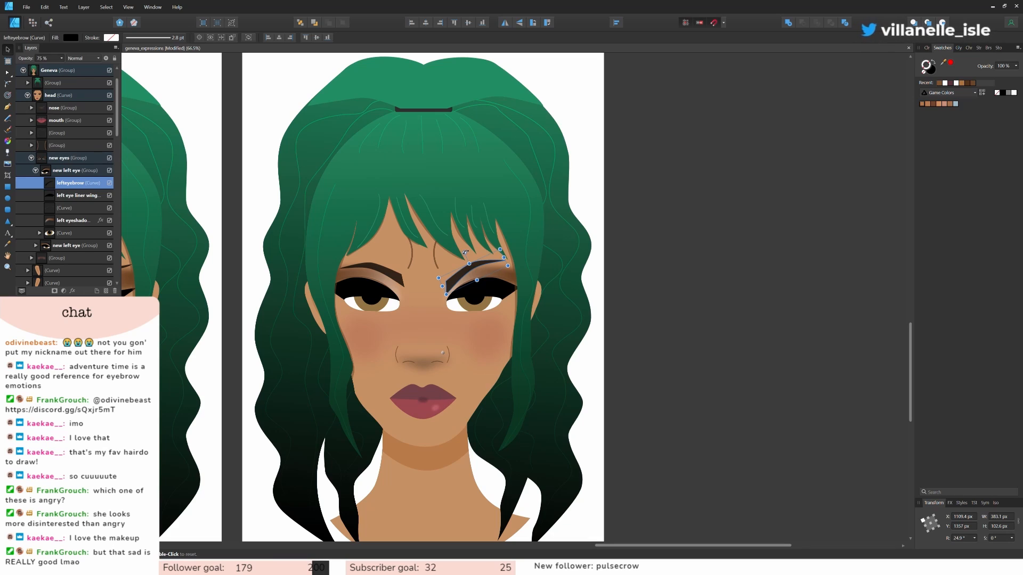
{"action": "left_click_drag", "start_coordinate": [465, 252], "coordinate": [467, 251]}
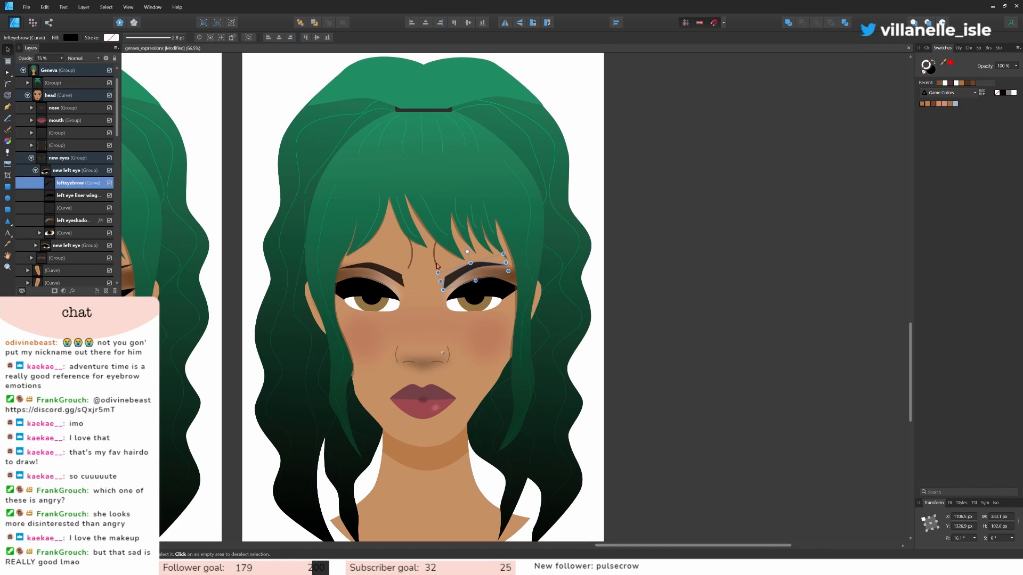
{"action": "key", "text": "ctrl+d"}
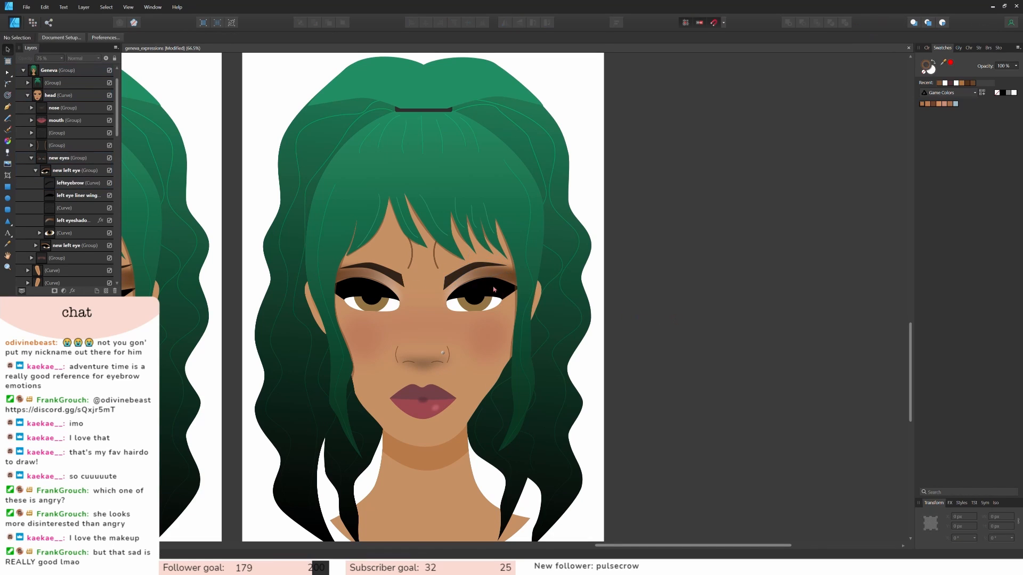
Tilt the right-hand eyebrow on the geneva_mad face to about 19° and nudge it down closer to the eye.
{"action": "left_click", "coordinate": [494, 289]}
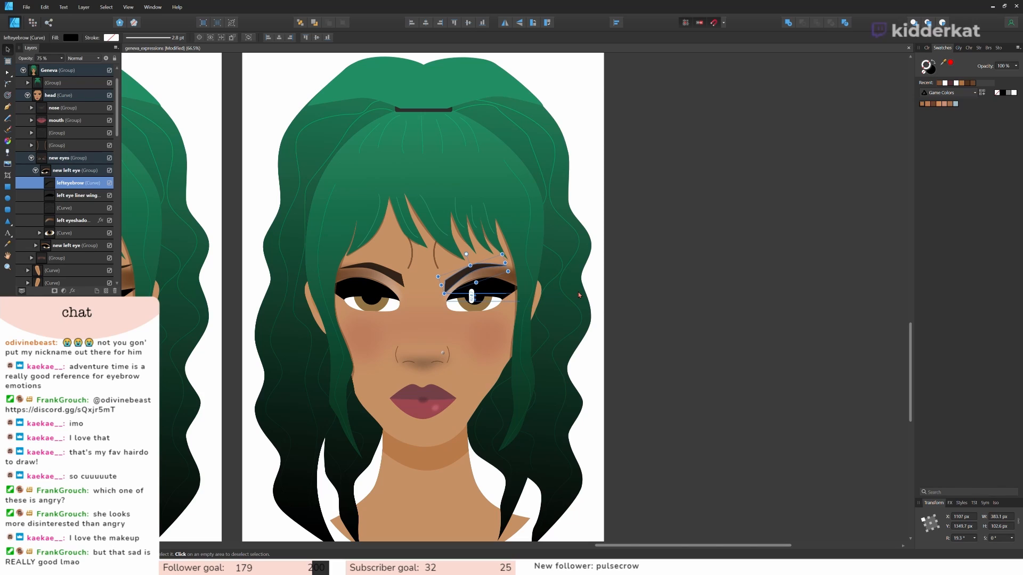
{"action": "key", "text": "Down"}
{"action": "key", "text": "Down"}
{"action": "key", "text": "Down"}
{"action": "key", "text": "Down"}
{"action": "key", "text": "Down"}
{"action": "key", "text": "Down"}
{"action": "left_click", "coordinate": [692, 336]}
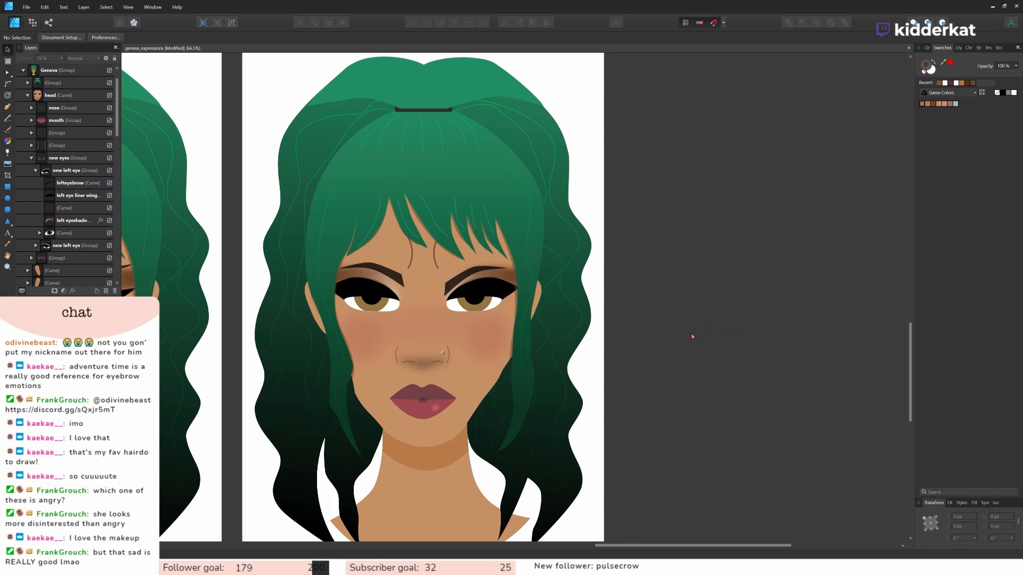
Try to duplicate the right-hand eyebrow on the geneva_mad face and remove the eyebrow from the left-hand eye group.
{"action": "left_click", "coordinate": [467, 278]}
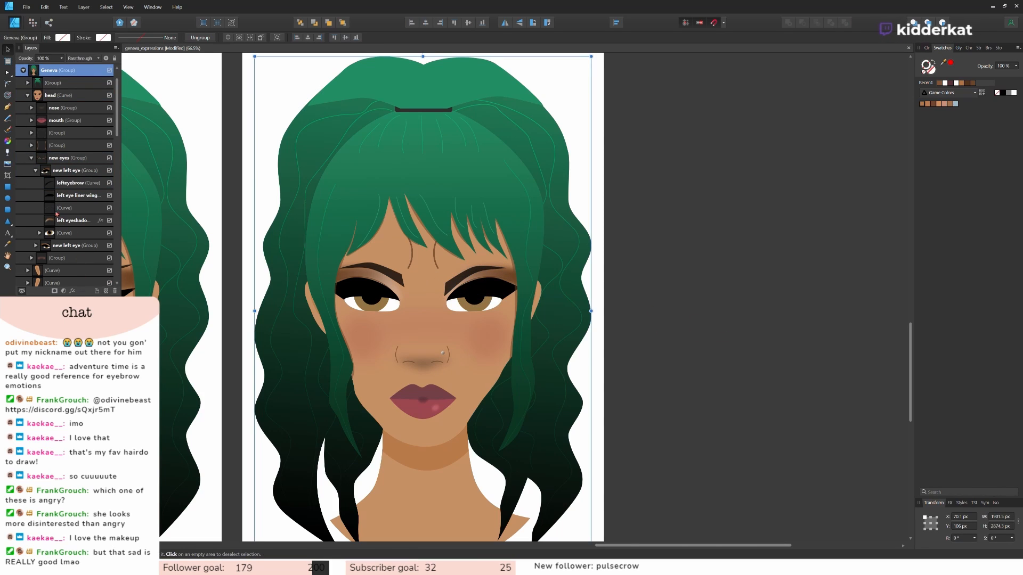
{"action": "left_click", "coordinate": [61, 183]}
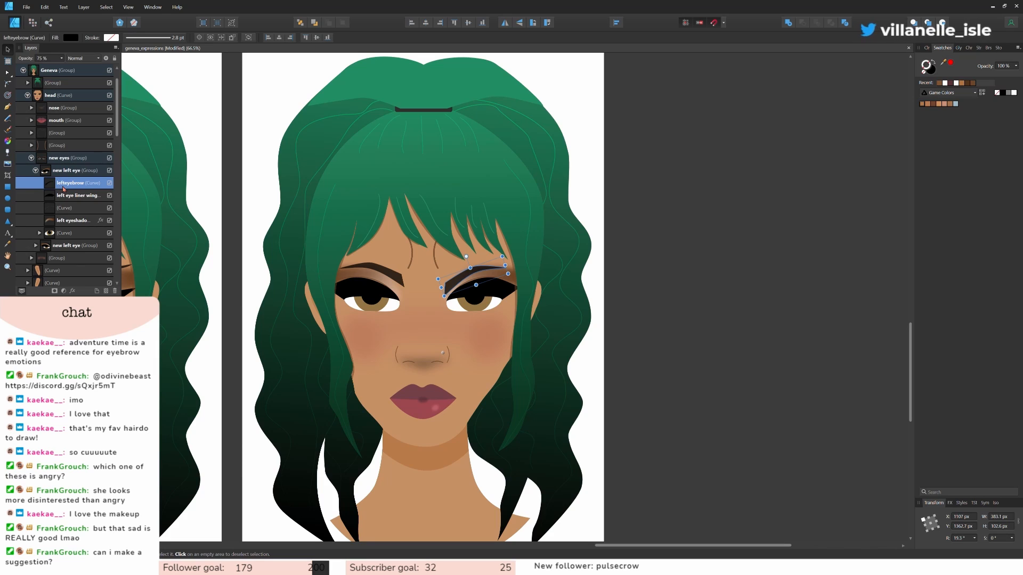
{"action": "key", "text": "ctrl+j"}
{"action": "key", "text": "ctrl+j"}
{"action": "scroll", "coordinate": [53, 222], "scroll_direction": "down", "scroll_amount": 2}
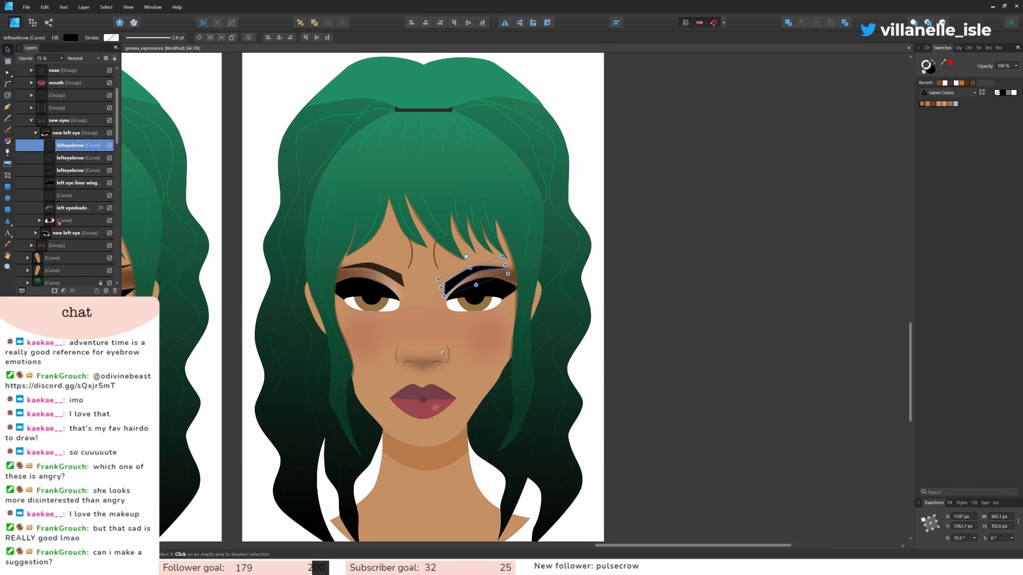
{"action": "left_click", "coordinate": [36, 234]}
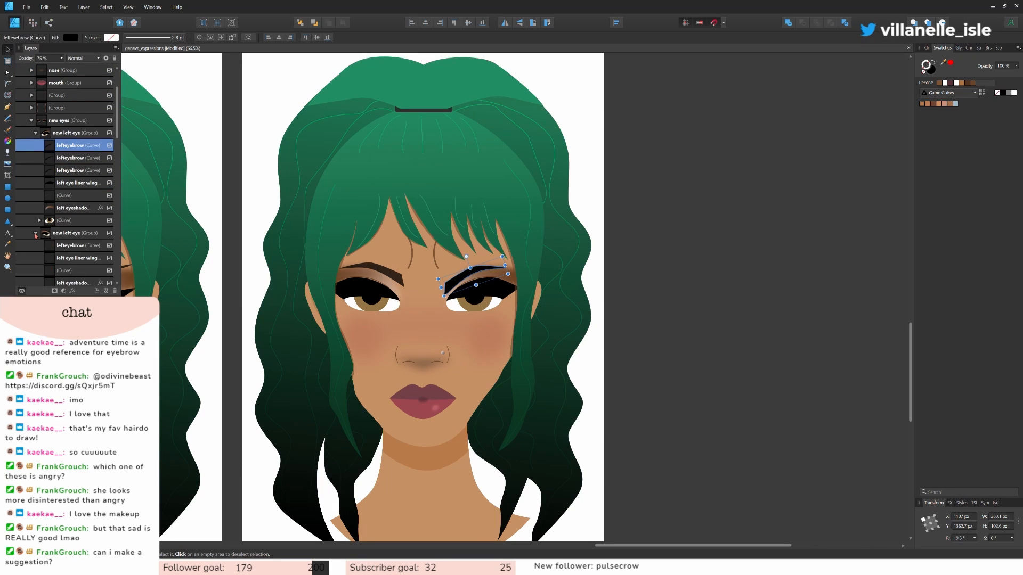
{"action": "left_click", "coordinate": [75, 245]}
{"action": "key", "text": "Delete"}
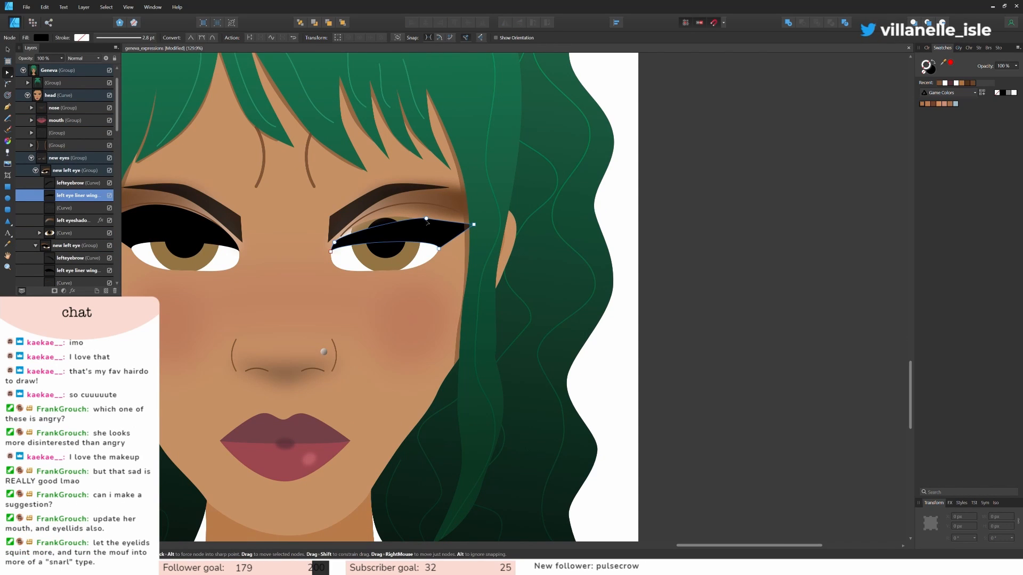
Reshape the upper edge of the right-hand eyeliner wing on the geneva_mad face by moving its top node inward toward the nose.
{"action": "left_click_drag", "start_coordinate": [428, 221], "coordinate": [363, 219]}
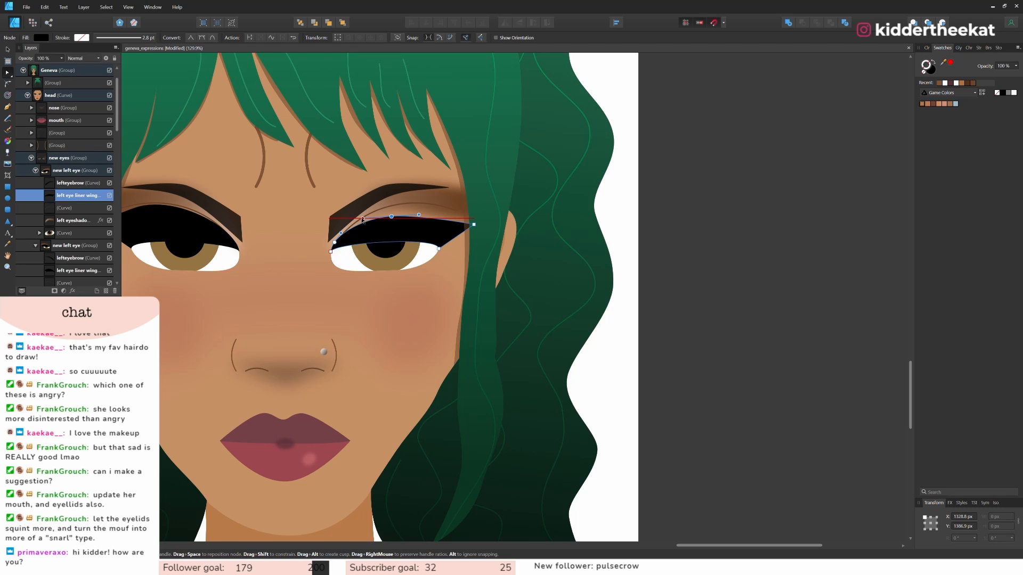
{"action": "left_click", "coordinate": [596, 246]}
{"action": "scroll", "coordinate": [656, 252], "scroll_direction": "down", "scroll_amount": 5}
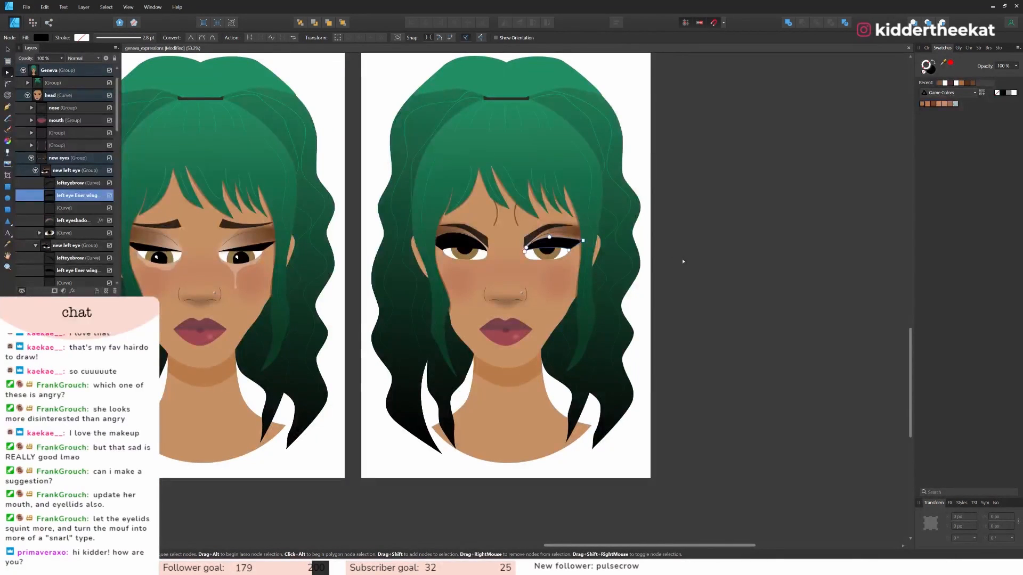
{"action": "left_click", "coordinate": [681, 260]}
{"action": "scroll", "coordinate": [632, 282], "scroll_direction": "up", "scroll_amount": 4}
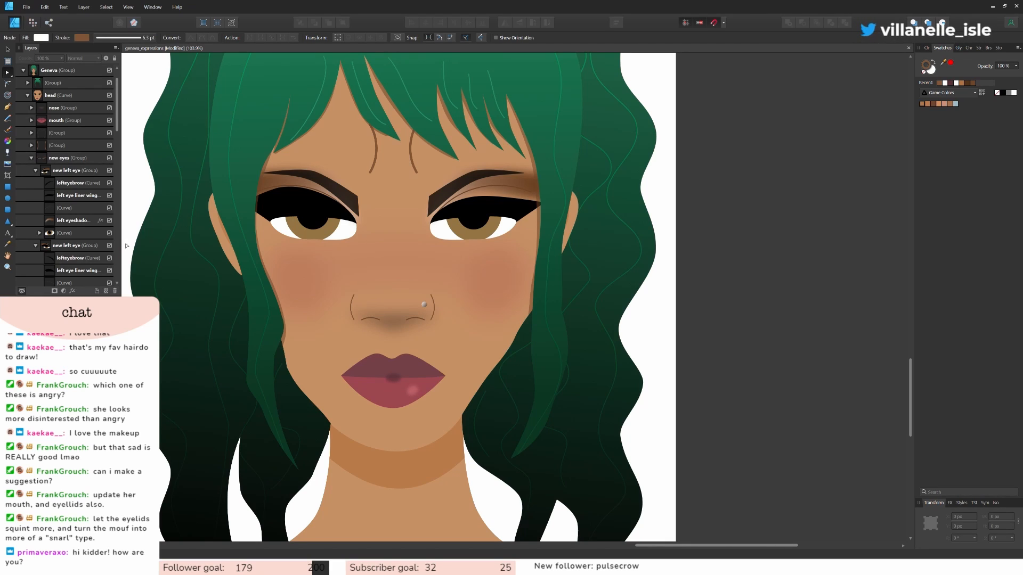
Lower the outer end of the right-hand eyelid crease line to the eyeliner wing and adjust its curve to follow the lid.
{"action": "left_click", "coordinate": [483, 197]}
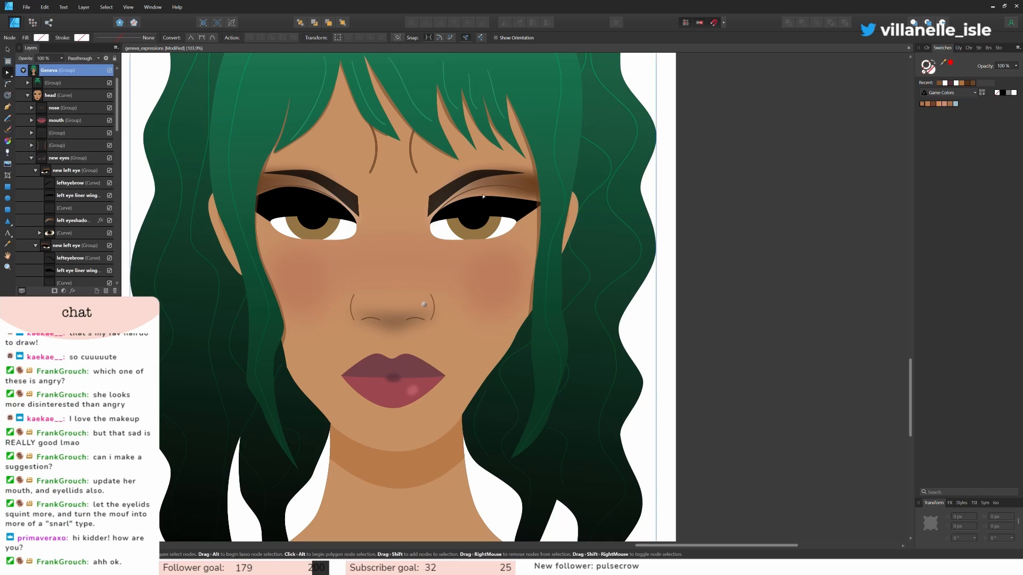
{"action": "left_click", "coordinate": [487, 189]}
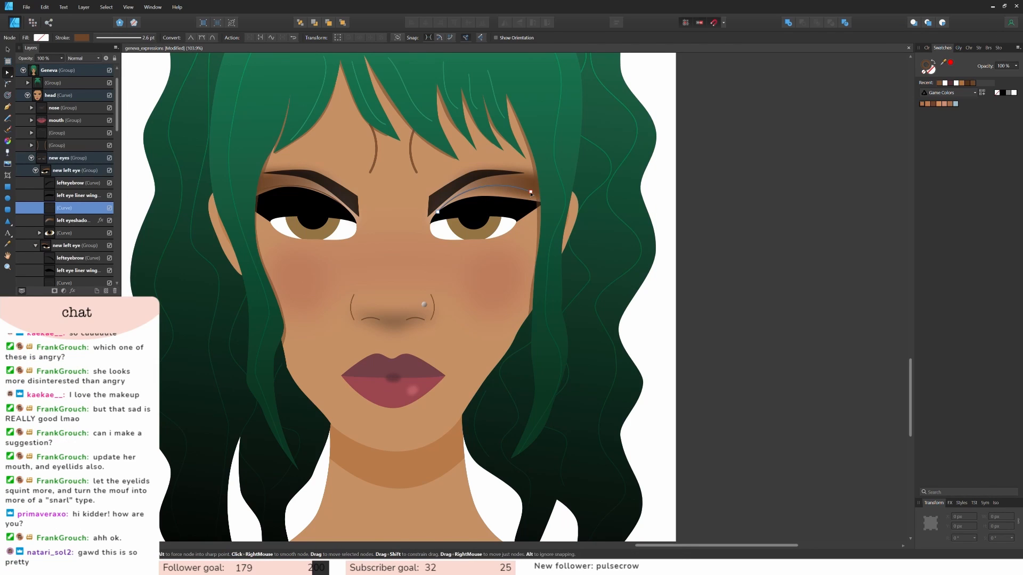
{"action": "left_click_drag", "start_coordinate": [535, 198], "coordinate": [537, 204]}
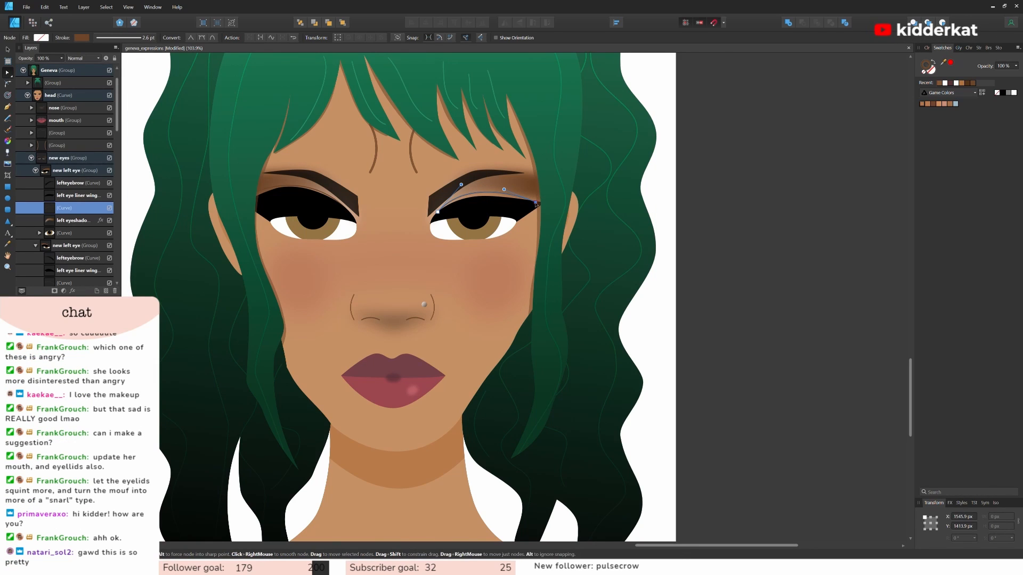
{"action": "left_click_drag", "start_coordinate": [461, 185], "coordinate": [466, 188]}
{"action": "left_click", "coordinate": [490, 206]}
{"action": "left_click", "coordinate": [695, 264]}
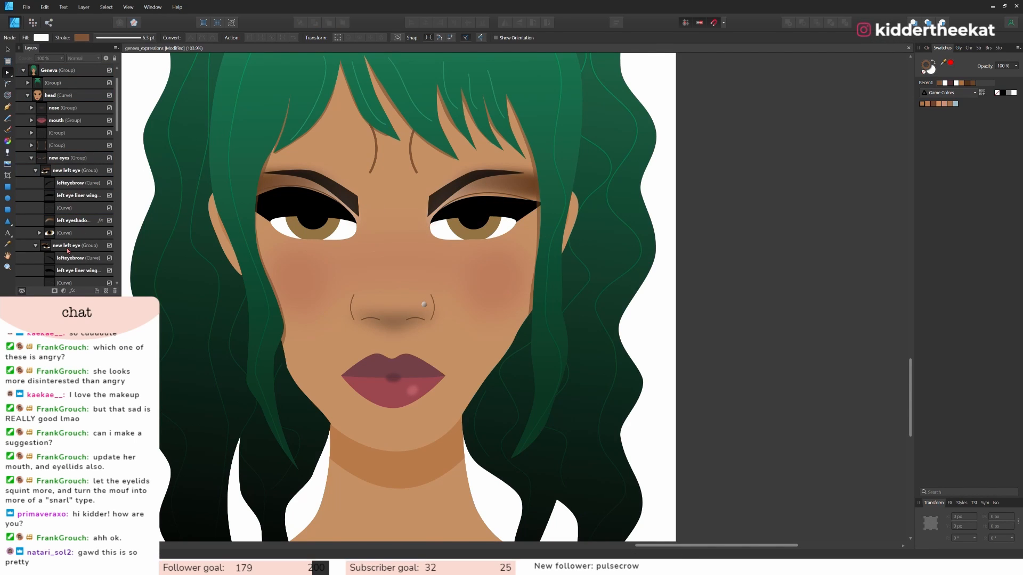
Replace the left-hand eye group on the geneva_mad face with a horizontally flipped duplicate of the right-hand eye, placed on the opposite side.
{"action": "left_click", "coordinate": [68, 246]}
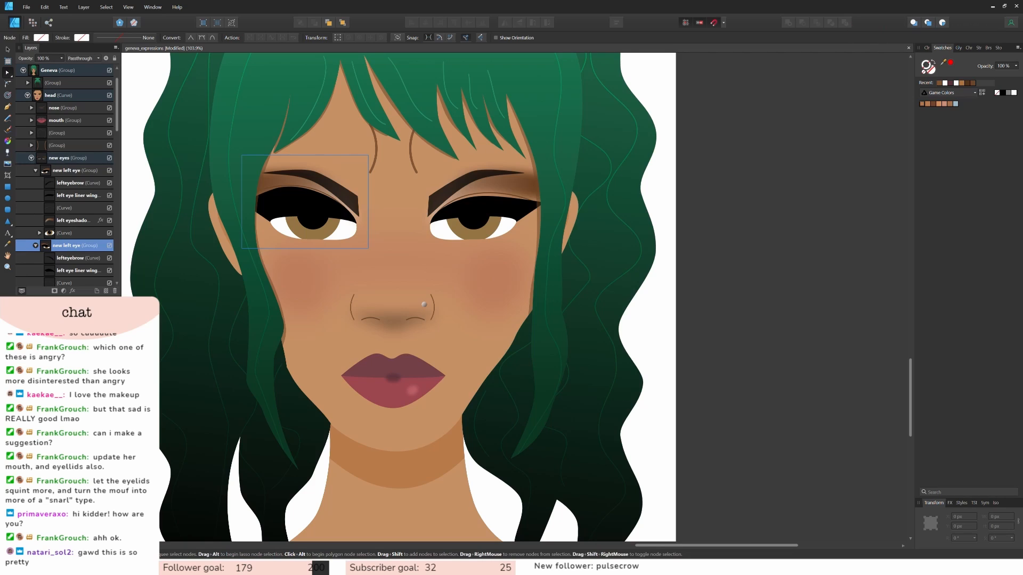
{"action": "left_click", "coordinate": [8, 48]}
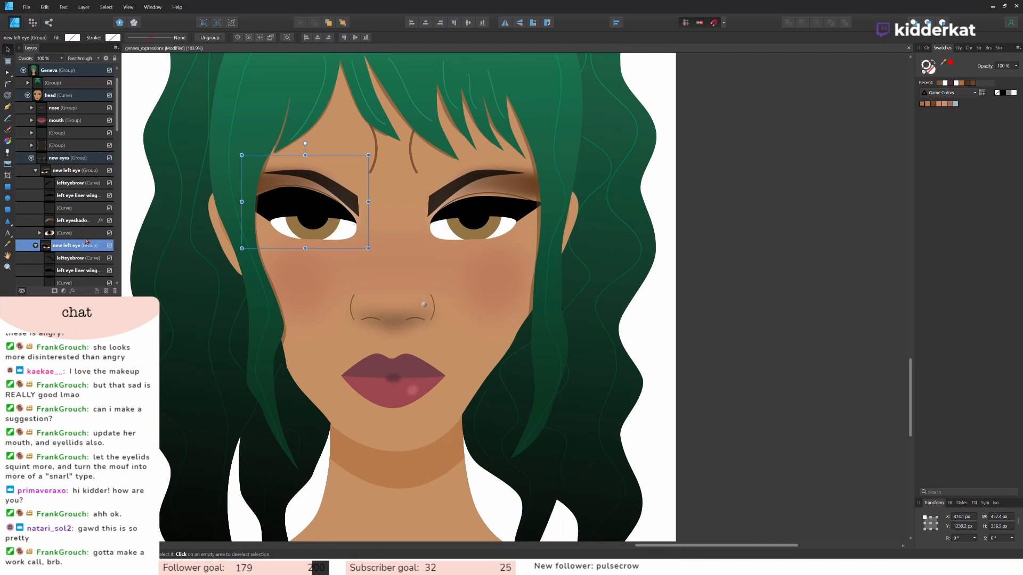
{"action": "key", "text": "Delete"}
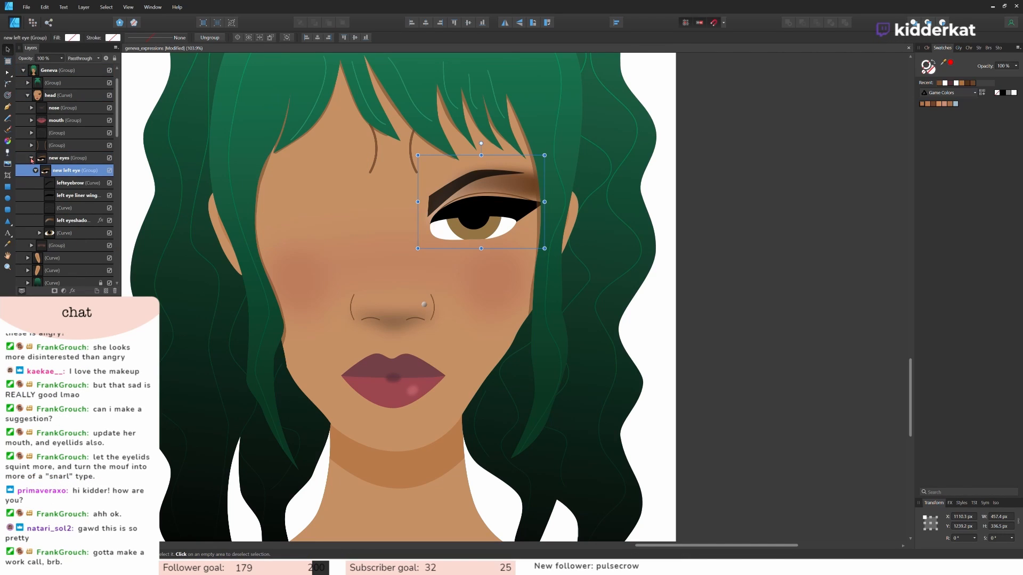
{"action": "left_click", "coordinate": [36, 171]}
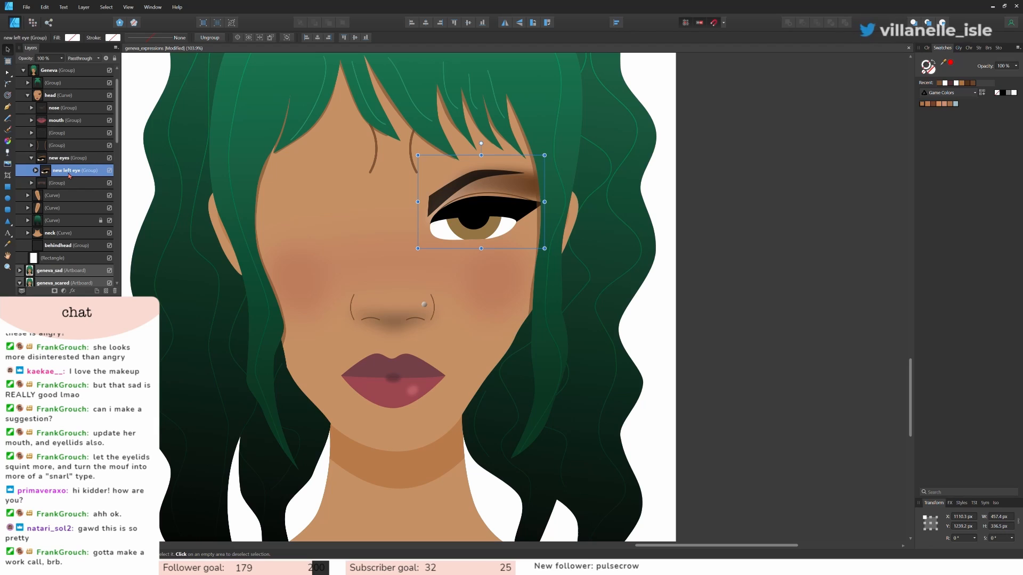
{"action": "key", "text": "ctrl+j"}
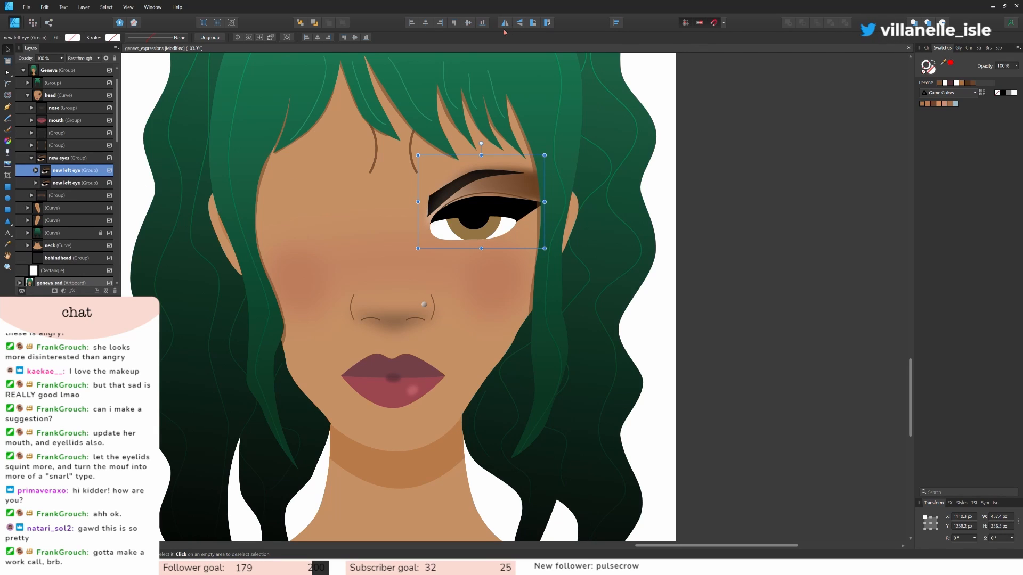
{"action": "left_click", "coordinate": [505, 26]}
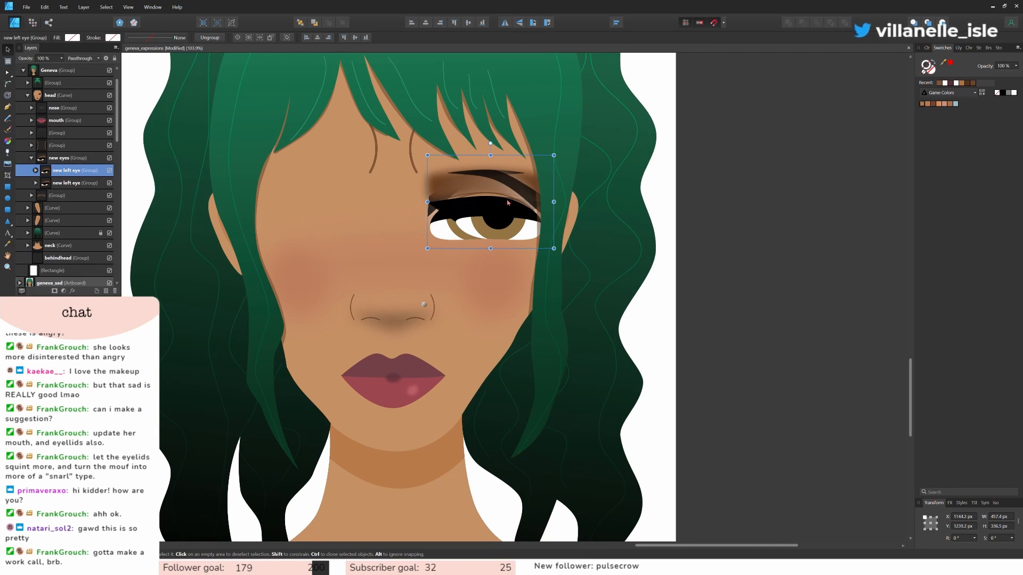
{"action": "left_click_drag", "start_coordinate": [493, 224], "coordinate": [330, 240]}
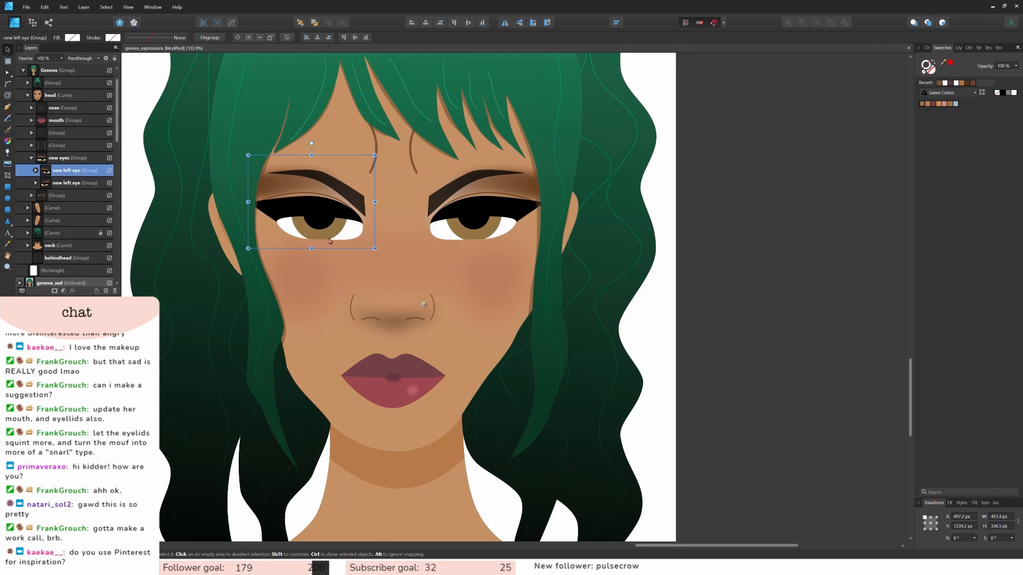
Nudge the whole new eyes group slightly left to centre both eyes on the geneva_mad face.
{"action": "left_click", "coordinate": [63, 158]}
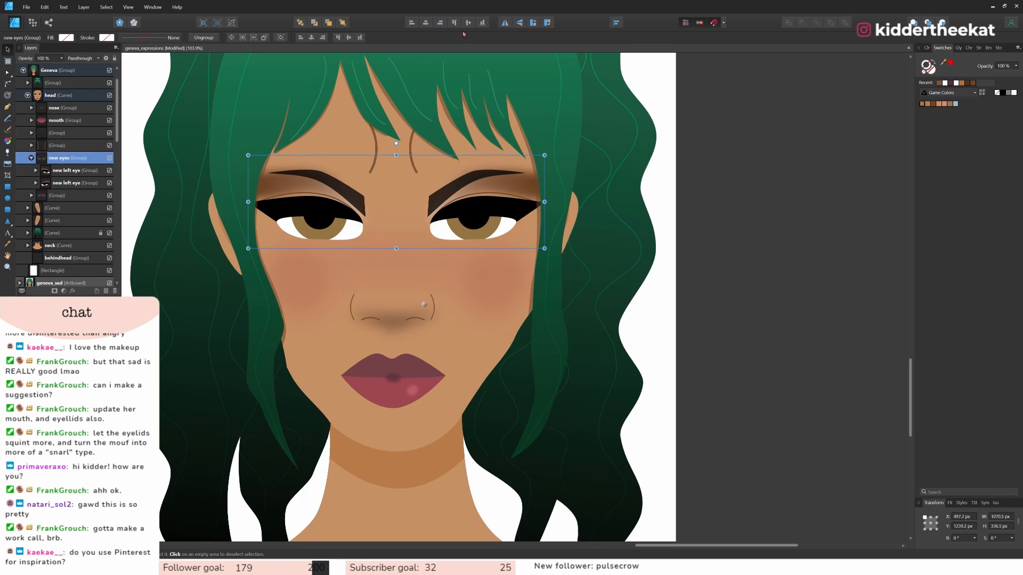
{"action": "key", "text": "shift+Left"}
{"action": "left_click", "coordinate": [702, 204]}
{"action": "scroll", "coordinate": [701, 205], "scroll_direction": "down", "scroll_amount": 1}
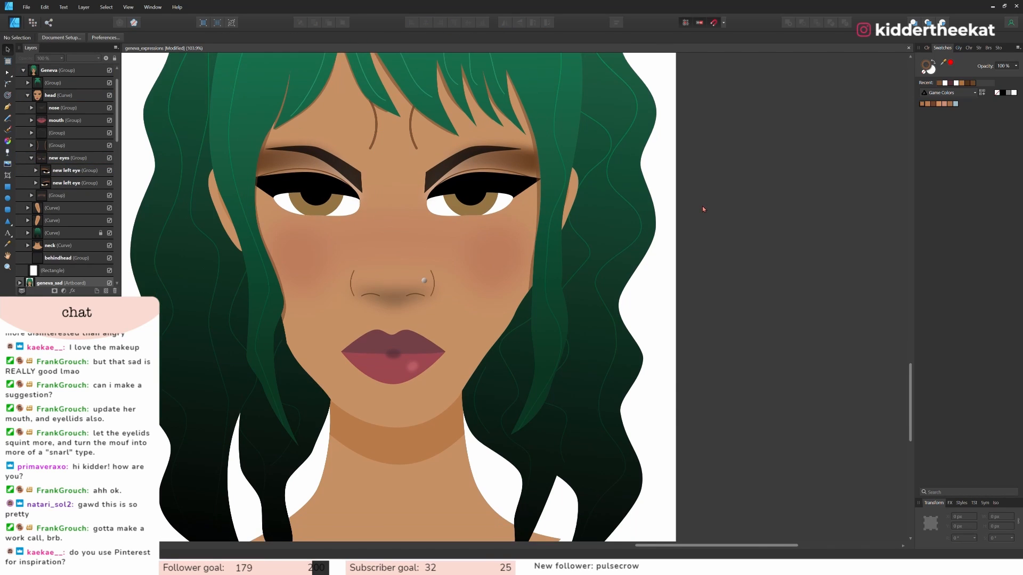
{"action": "scroll", "coordinate": [702, 206], "scroll_direction": "down", "scroll_amount": 3}
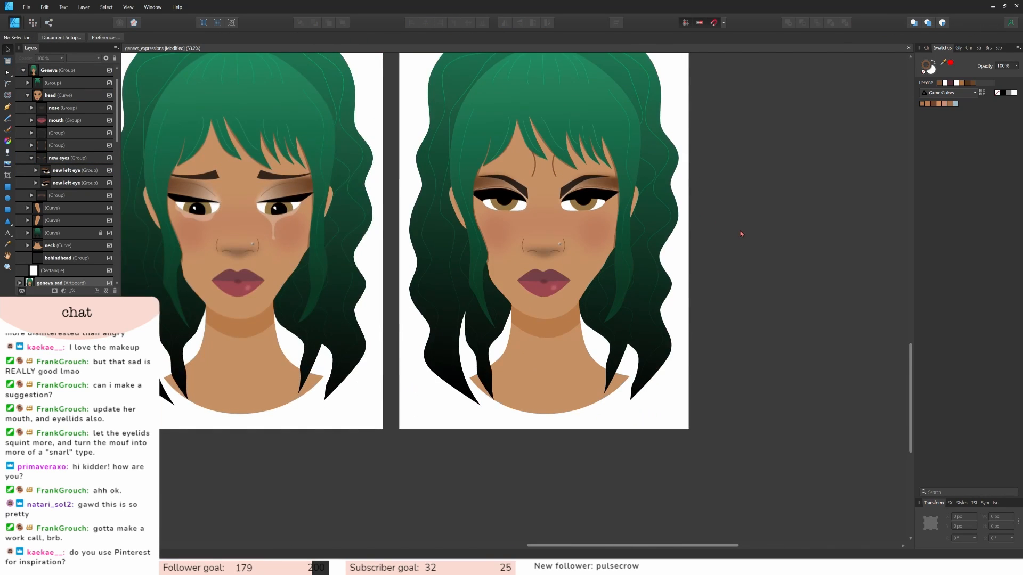
Nudge the frown-line group on the geneva_mad face down between the eyebrows to Y 1175.6 px.
{"action": "left_click", "coordinate": [67, 146]}
{"action": "key", "text": "Down"}
{"action": "key", "text": "Down"}
{"action": "key", "text": "Down"}
{"action": "key", "text": "Down"}
{"action": "key", "text": "Down"}
{"action": "key", "text": "Down"}
{"action": "key", "text": "Down"}
{"action": "key", "text": "Down"}
{"action": "key", "text": "Down"}
{"action": "key", "text": "Down"}
{"action": "key", "text": "Down"}
{"action": "key", "text": "Down"}
{"action": "key", "text": "Down"}
{"action": "key", "text": "Down"}
{"action": "key", "text": "Down"}
{"action": "key", "text": "Down"}
{"action": "key", "text": "Down"}
{"action": "key", "text": "Down"}
{"action": "key", "text": "Down"}
{"action": "key", "text": "Down"}
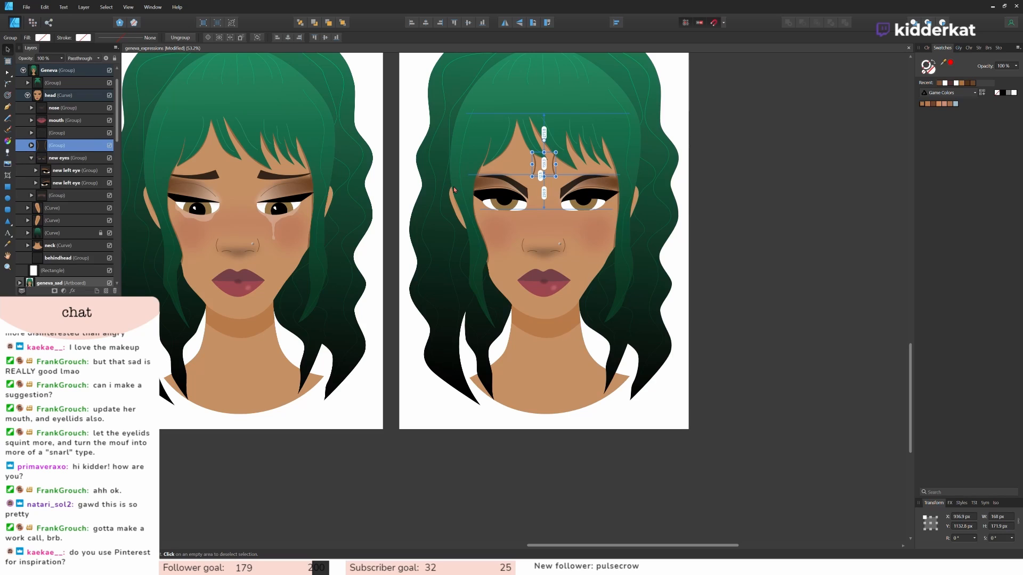
{"action": "key", "text": "Down"}
{"action": "key", "text": "Down"}
{"action": "key", "text": "Down"}
{"action": "key", "text": "Down"}
{"action": "key", "text": "Down"}
{"action": "key", "text": "Down"}
{"action": "key", "text": "Down"}
{"action": "key", "text": "Down"}
{"action": "key", "text": "Down"}
{"action": "key", "text": "Down"}
{"action": "key", "text": "Down"}
{"action": "key", "text": "Down"}
{"action": "key", "text": "Down"}
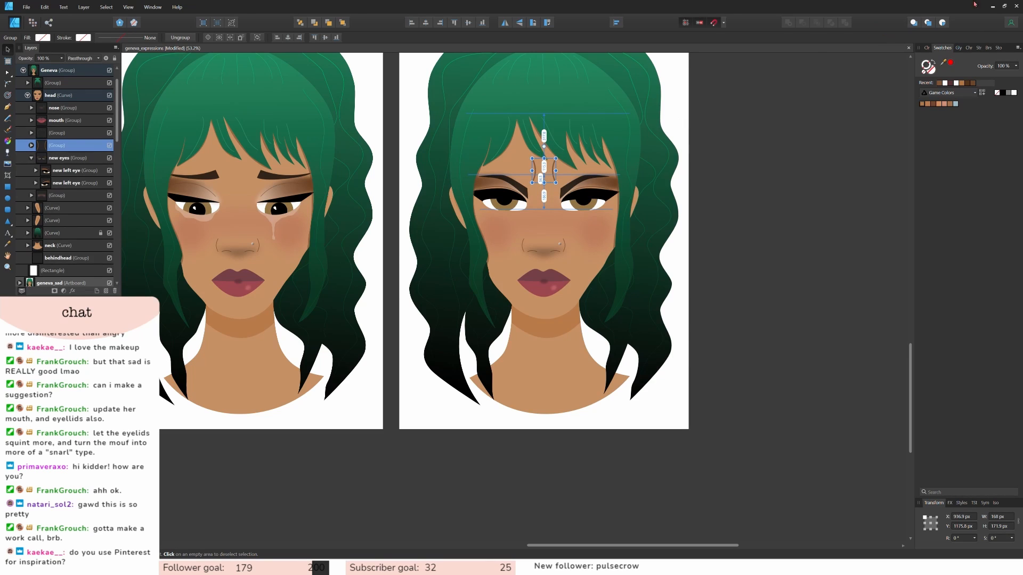
Lower the opacity of both frown-line curves on the geneva_mad face.
{"action": "left_click", "coordinate": [31, 146]}
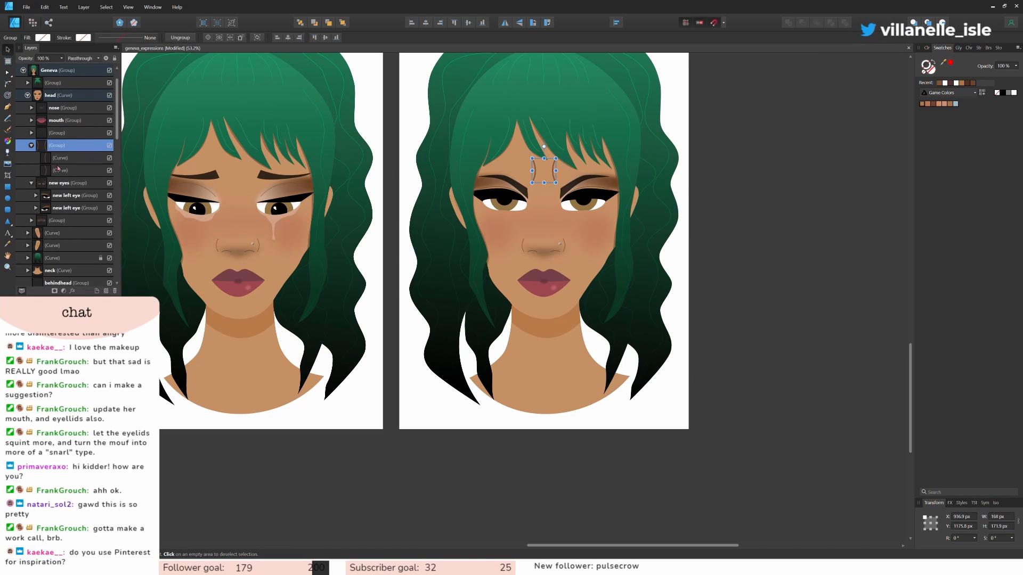
{"action": "left_click", "coordinate": [60, 170]}
{"action": "left_click", "coordinate": [64, 157], "text": "shift"}
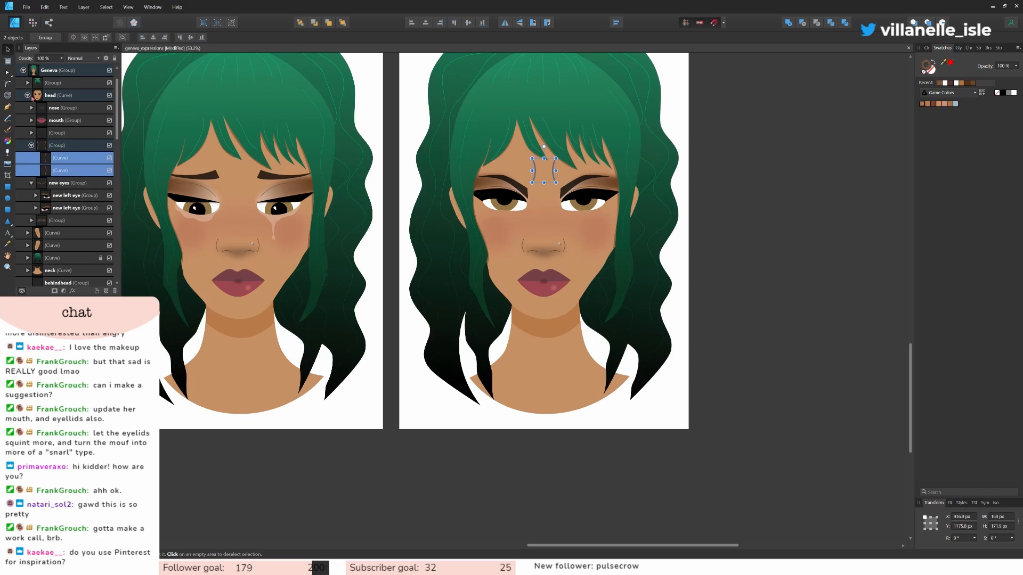
{"action": "left_click", "coordinate": [62, 59]}
{"action": "left_click_drag", "start_coordinate": [61, 67], "coordinate": [48, 69]}
{"action": "left_click", "coordinate": [784, 258]}
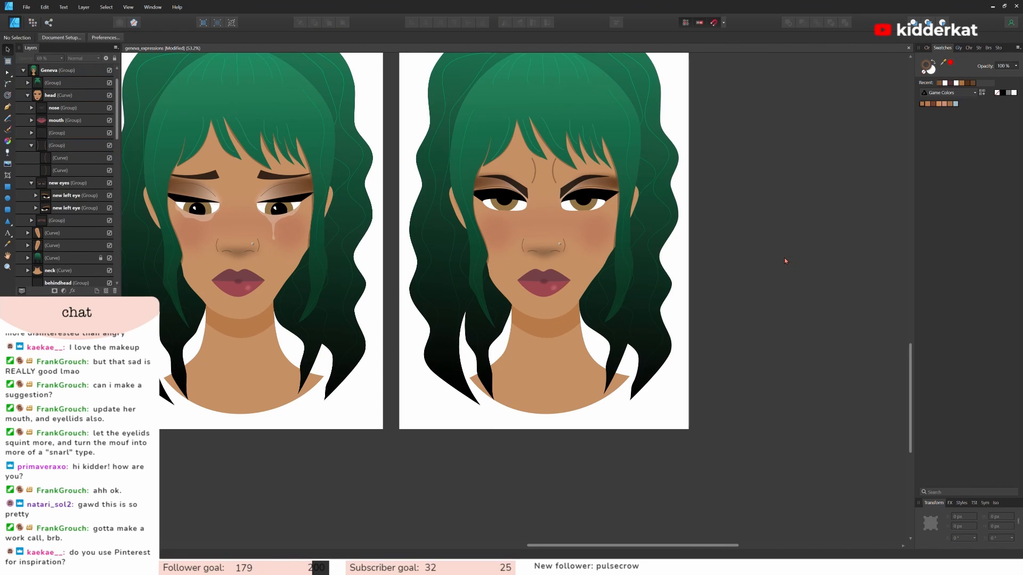
{"action": "scroll", "coordinate": [784, 258], "scroll_direction": "down", "scroll_amount": 1}
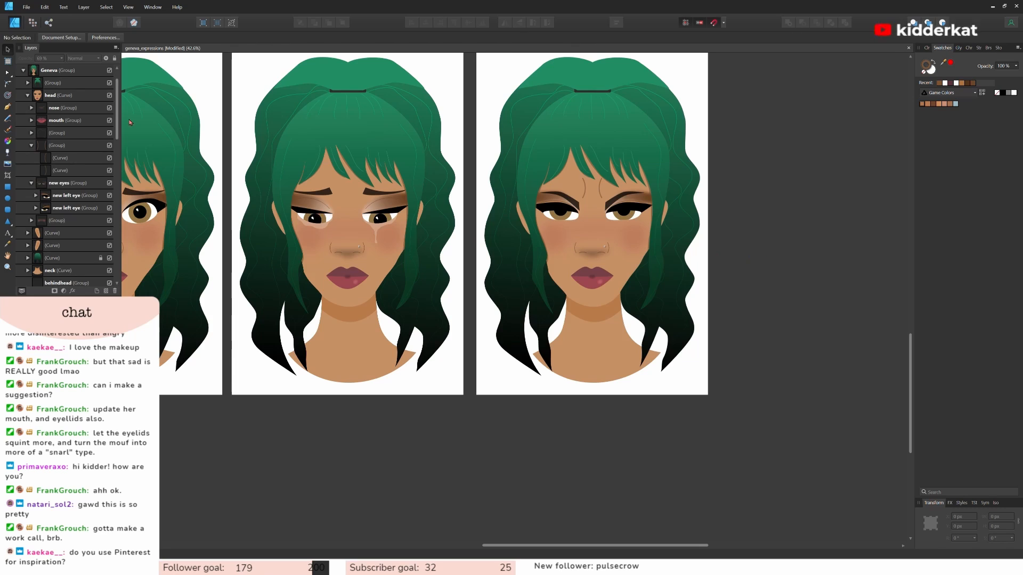
Nudge the eyeshadow shapes of both eyes on the geneva_mad face down together to Y 1303.2 px.
{"action": "left_click", "coordinate": [35, 196]}
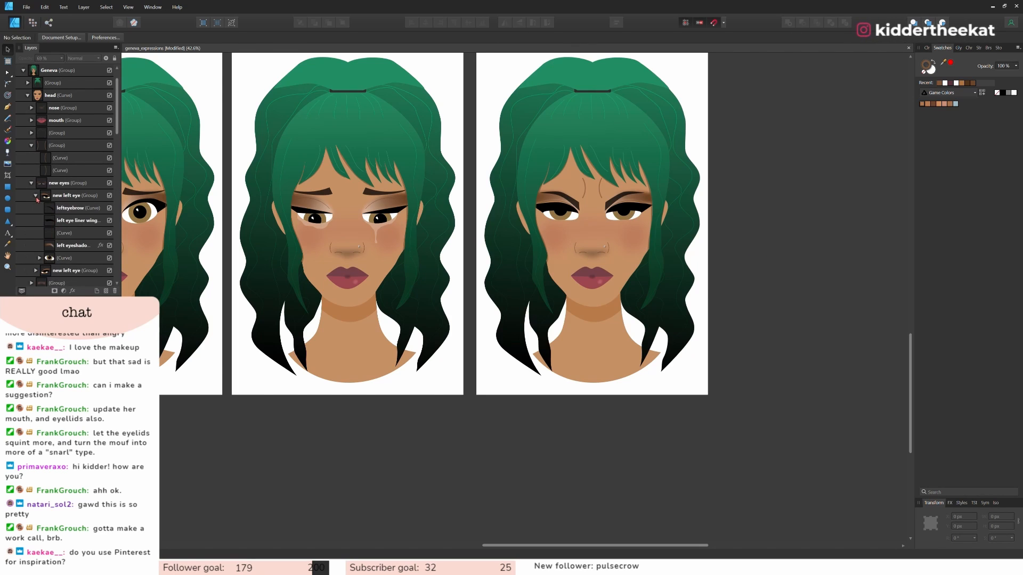
{"action": "left_click", "coordinate": [73, 245]}
{"action": "scroll", "coordinate": [73, 245], "scroll_direction": "down", "scroll_amount": 1}
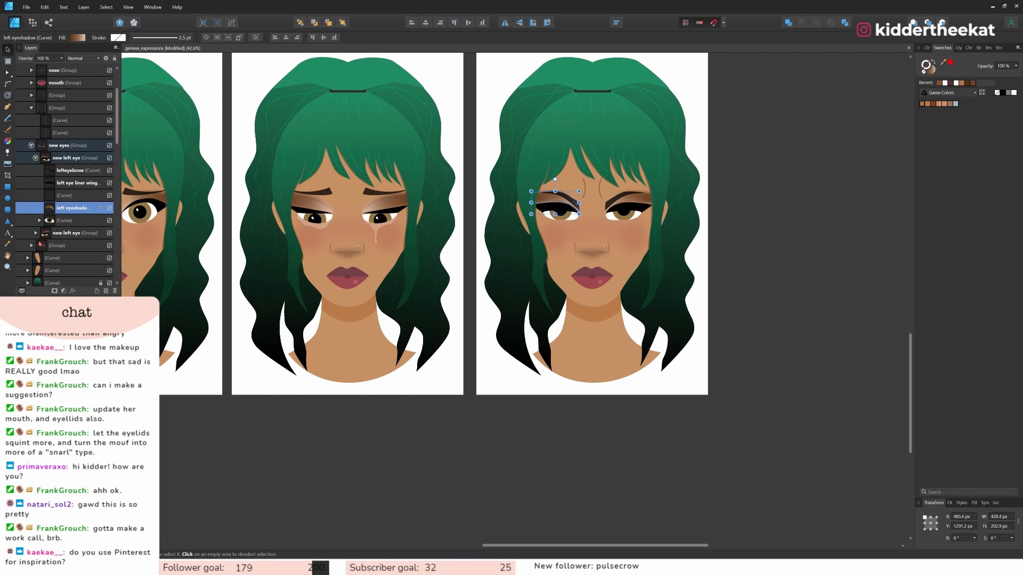
{"action": "left_click", "coordinate": [35, 233]}
{"action": "scroll", "coordinate": [35, 233], "scroll_direction": "down", "scroll_amount": 2}
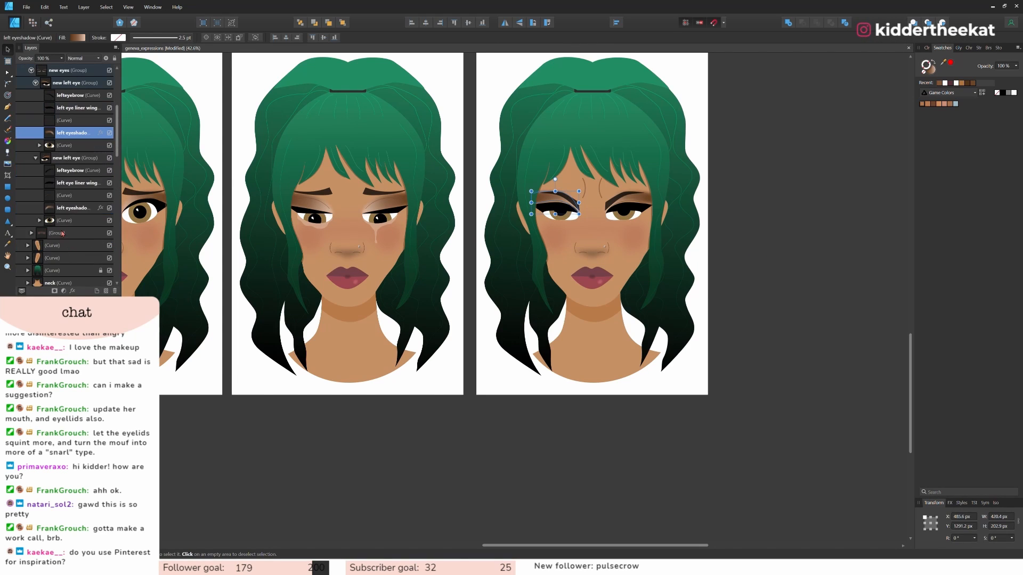
{"action": "left_click", "coordinate": [74, 207], "text": "ctrl"}
{"action": "key", "text": "Down"}
{"action": "key", "text": "Down"}
{"action": "key", "text": "Down"}
{"action": "key", "text": "Down"}
{"action": "key", "text": "Down"}
{"action": "key", "text": "Down"}
{"action": "key", "text": "Down"}
{"action": "key", "text": "Down"}
{"action": "key", "text": "Down"}
{"action": "key", "text": "Down"}
{"action": "key", "text": "Down"}
{"action": "key", "text": "Down"}
{"action": "key", "text": "Down"}
{"action": "key", "text": "Down"}
{"action": "key", "text": "Down"}
{"action": "key", "text": "Down"}
{"action": "key", "text": "Down"}
{"action": "key", "text": "Down"}
{"action": "key", "text": "Down"}
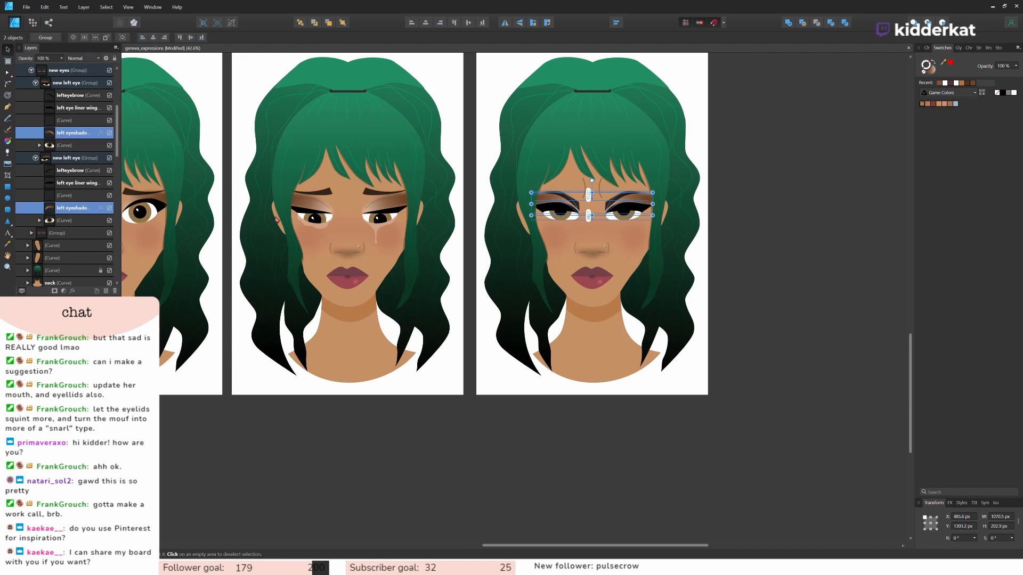
{"action": "left_click", "coordinate": [782, 256]}
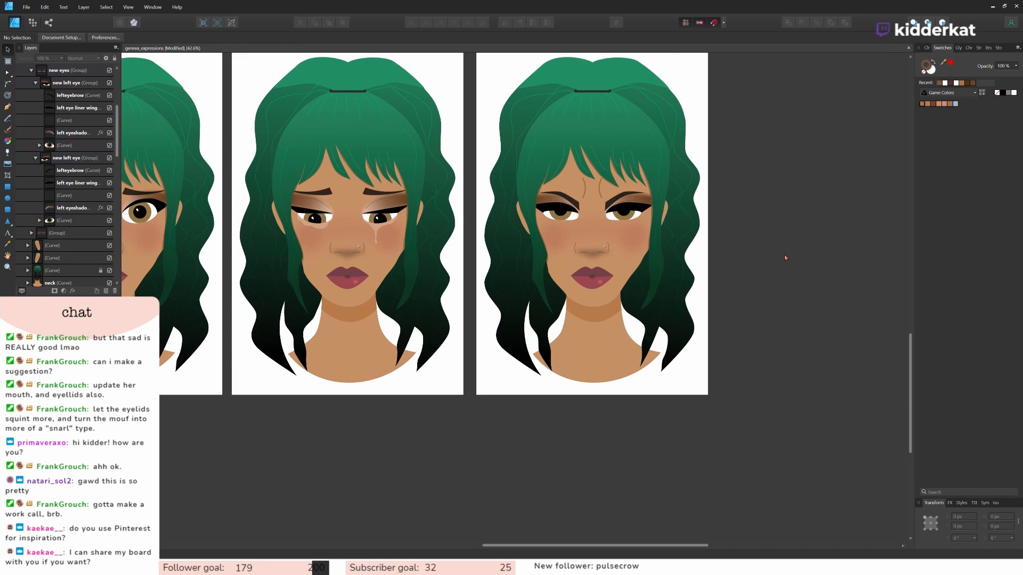
{"action": "scroll", "coordinate": [781, 269], "scroll_direction": "down", "scroll_amount": 3, "text": "ctrl"}
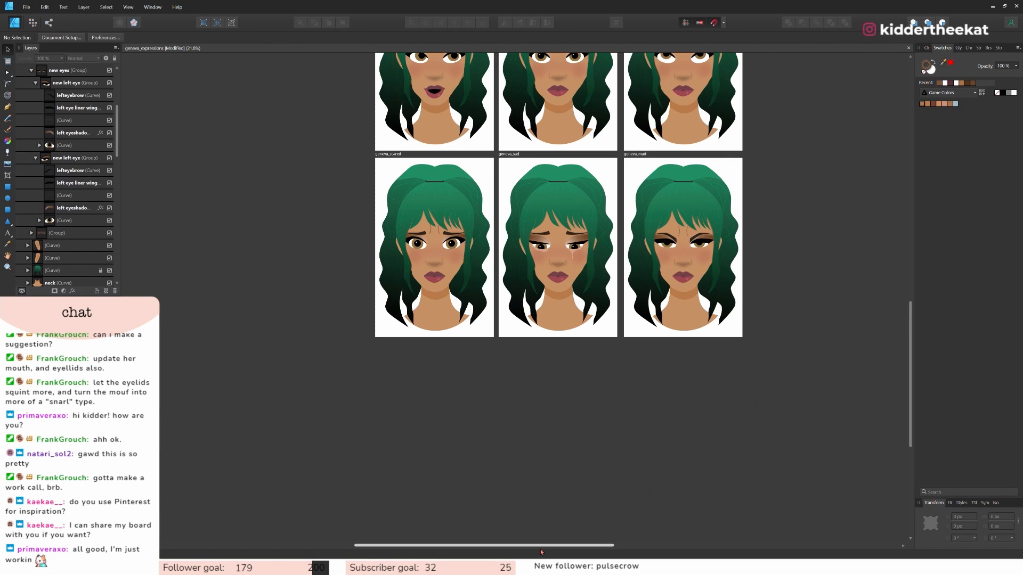
{"action": "scroll", "coordinate": [746, 383], "scroll_direction": "right", "scroll_amount": 3}
{"action": "scroll", "coordinate": [709, 373], "scroll_direction": "up", "scroll_amount": 2}
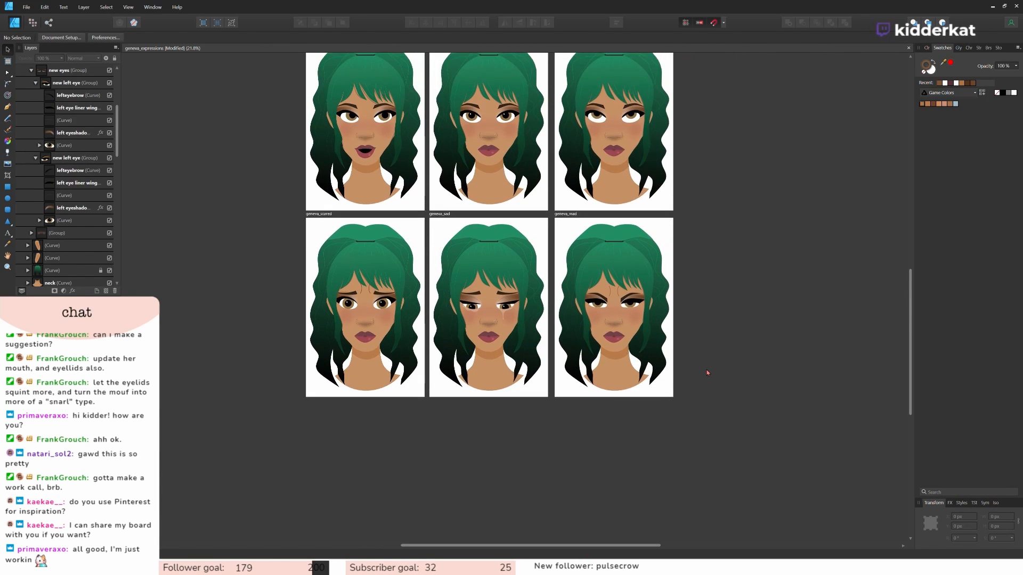
Save the geneva_expressions document with the refined mad face.
{"action": "scroll", "coordinate": [707, 373], "scroll_direction": "up", "scroll_amount": 3}
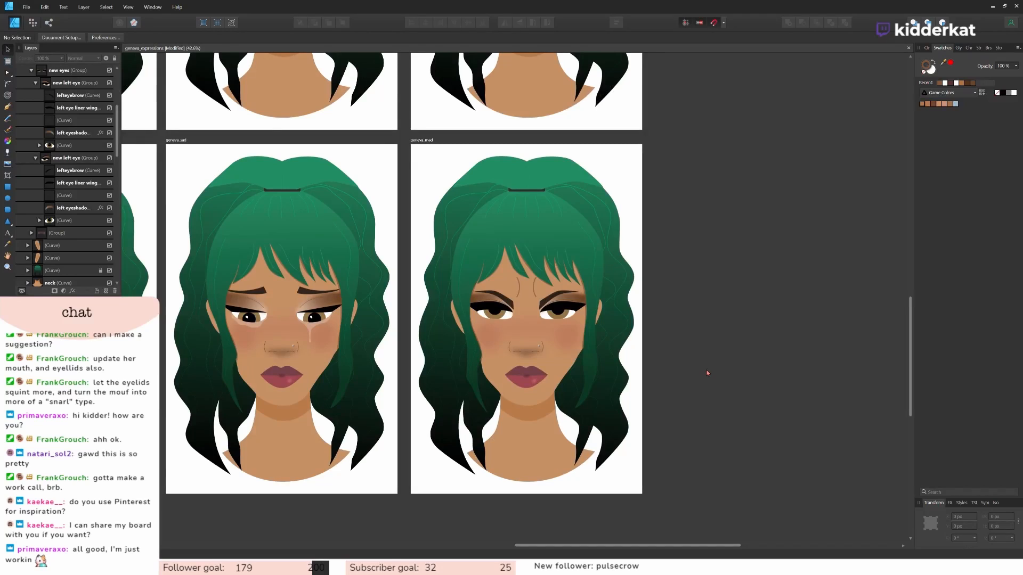
{"action": "key", "text": "a"}
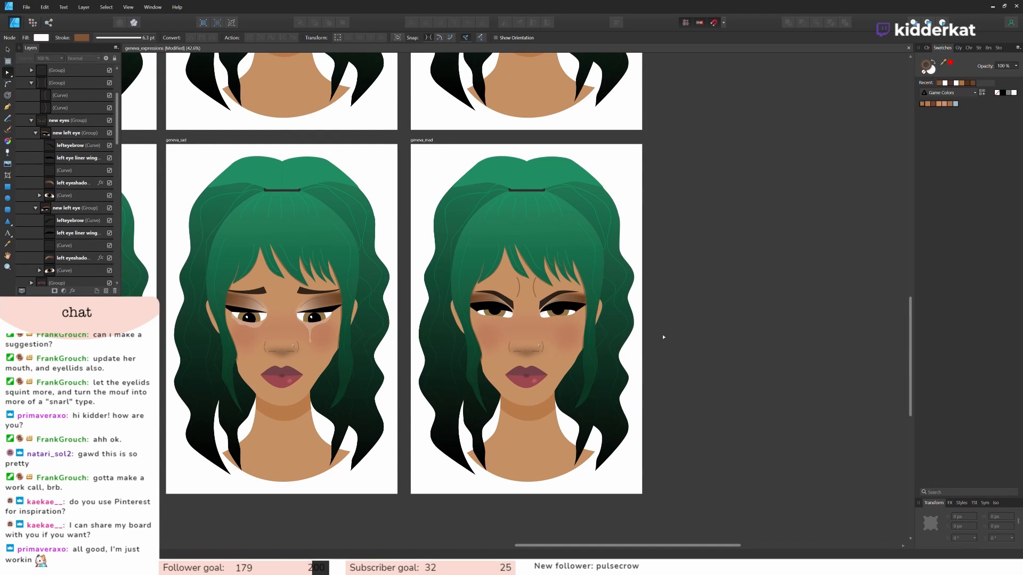
{"action": "scroll", "coordinate": [663, 334], "scroll_direction": "down", "scroll_amount": 3}
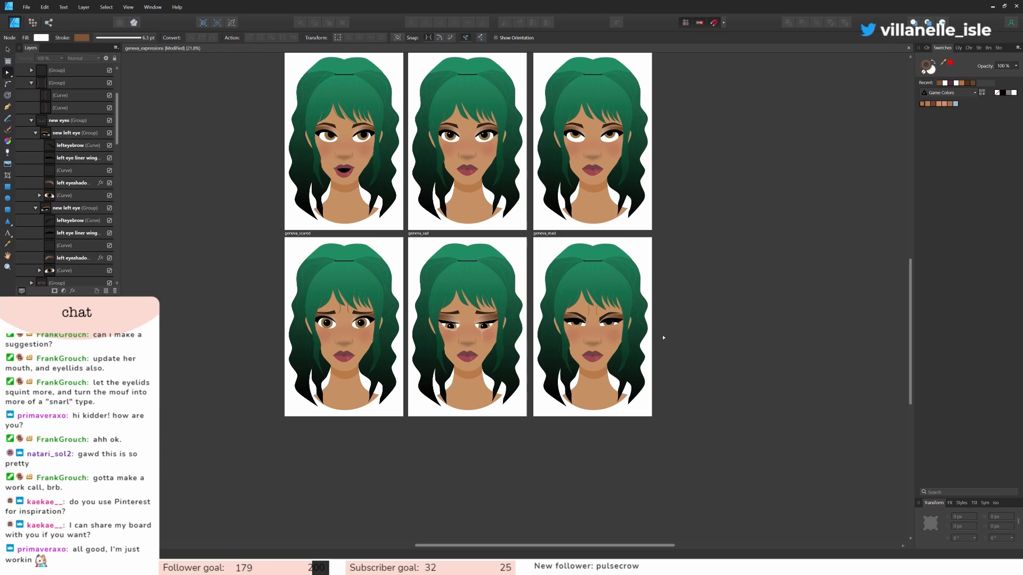
{"action": "key", "text": "ctrl+s"}
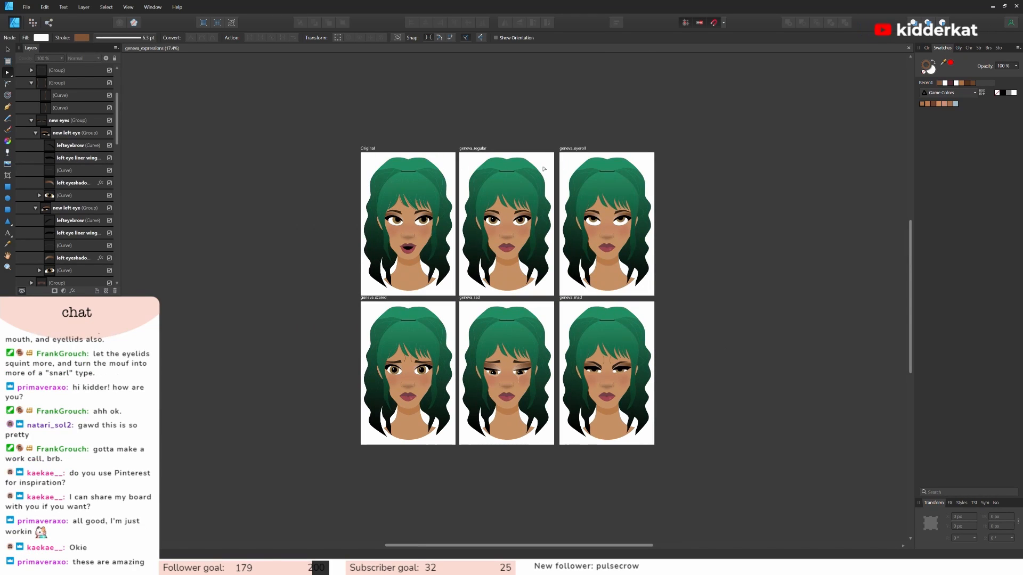
{"action": "scroll", "coordinate": [663, 334], "scroll_direction": "down", "scroll_amount": 1}
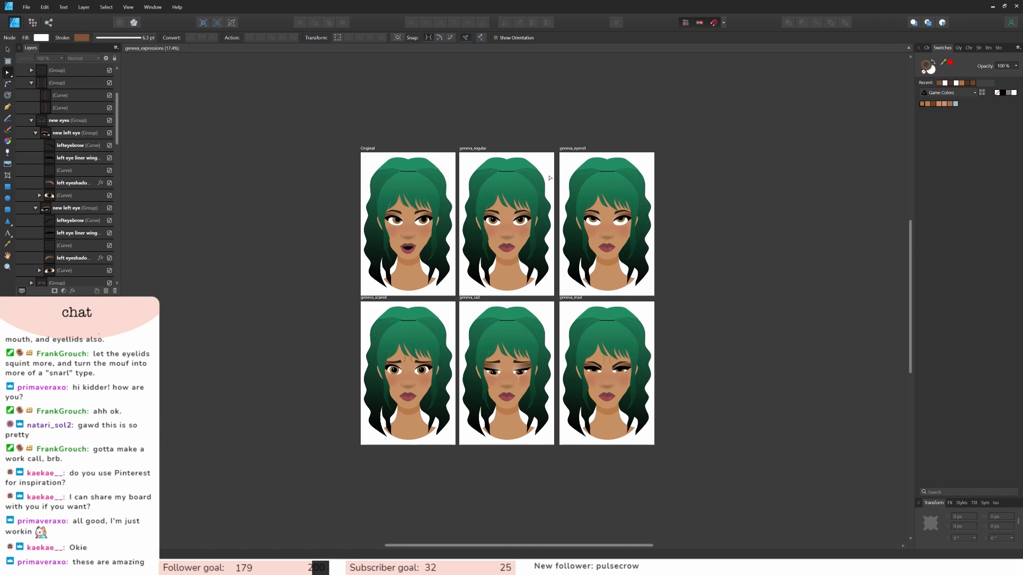
Bring up the allchars document and select the portrait group on the Rocsanne artboard.
{"action": "left_click", "coordinate": [909, 48]}
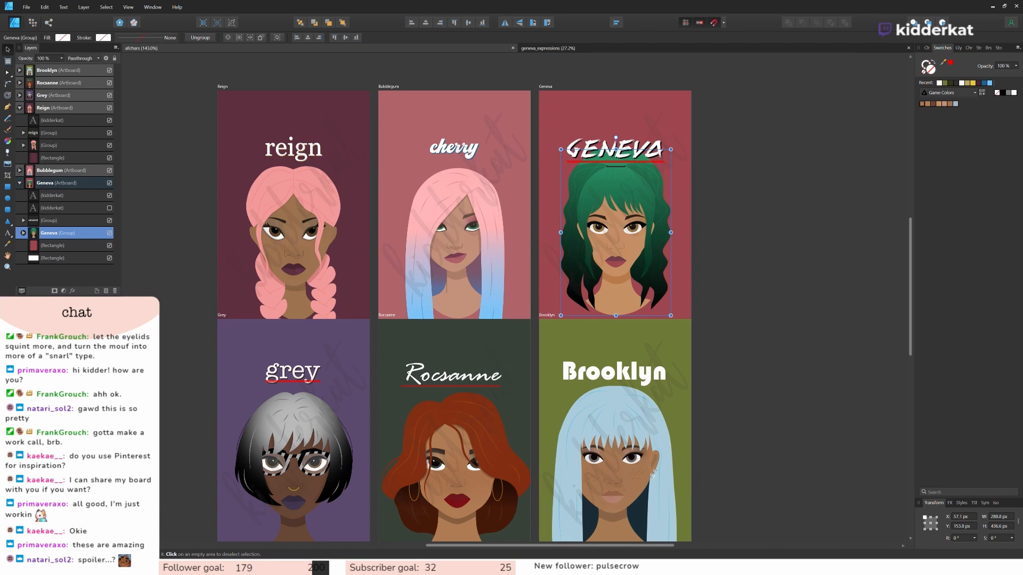
{"action": "scroll", "coordinate": [495, 505], "scroll_direction": "down", "scroll_amount": 1}
{"action": "left_click", "coordinate": [486, 504]}
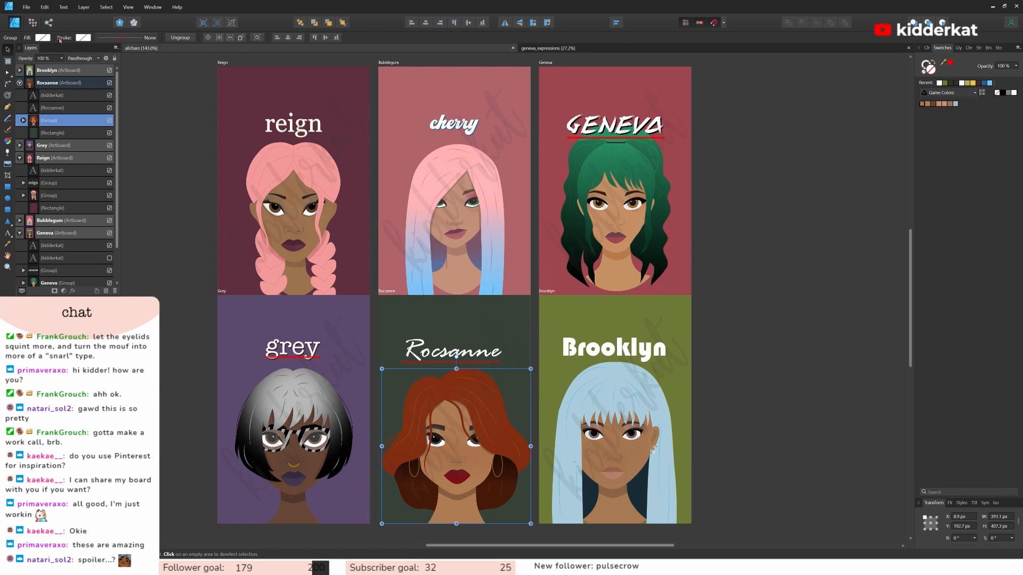
Open the handphone1 document and hide the kidderkat watermark text on its artboard.
{"action": "left_click", "coordinate": [27, 8]}
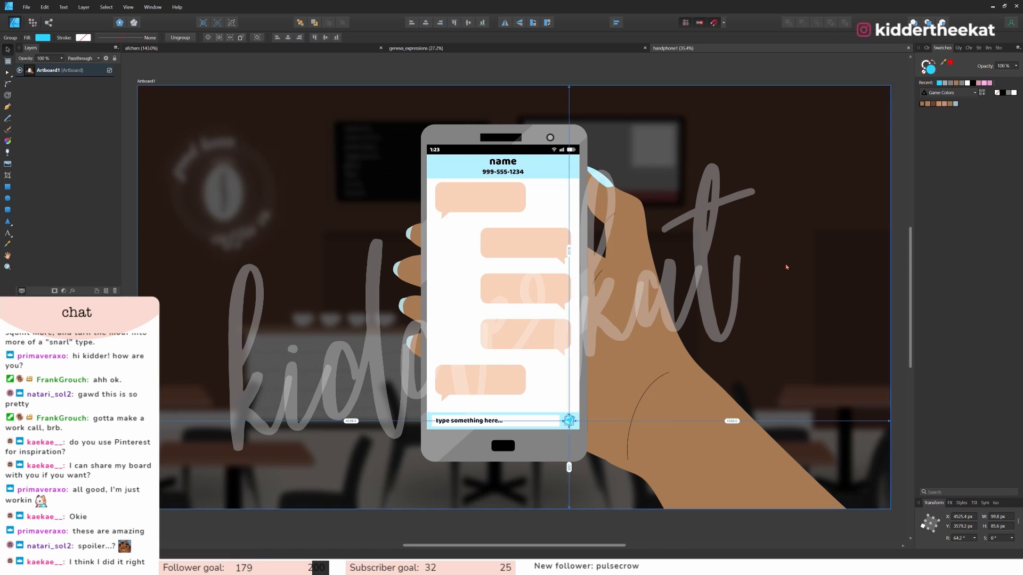
{"action": "scroll", "coordinate": [786, 263], "scroll_direction": "down", "scroll_amount": 1}
{"action": "scroll", "coordinate": [872, 306], "scroll_direction": "up", "scroll_amount": 1}
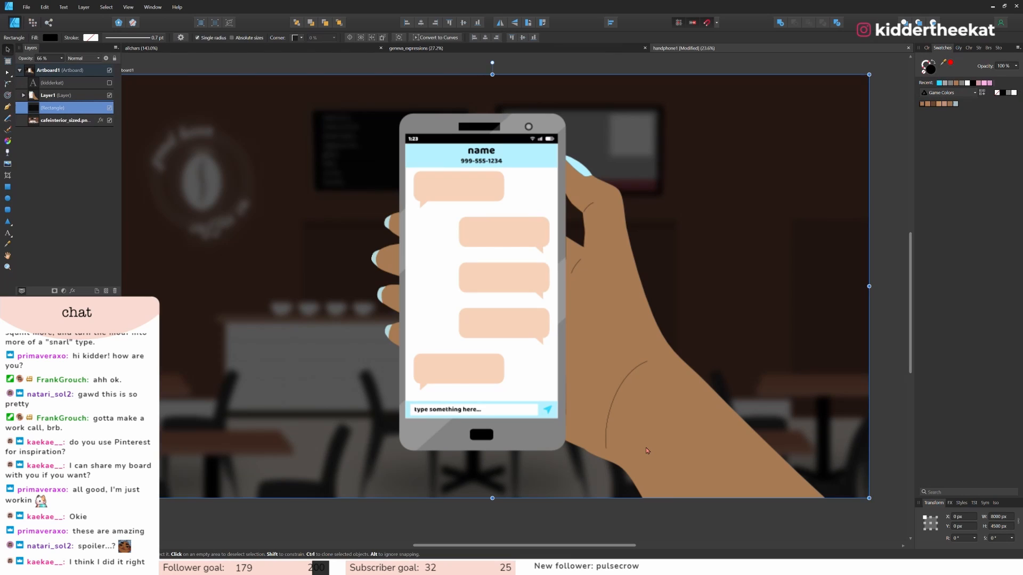
Inspect the illustration's structure by selecting the hand group and the chassis curve inside the phone group.
{"action": "left_click", "coordinate": [645, 449]}
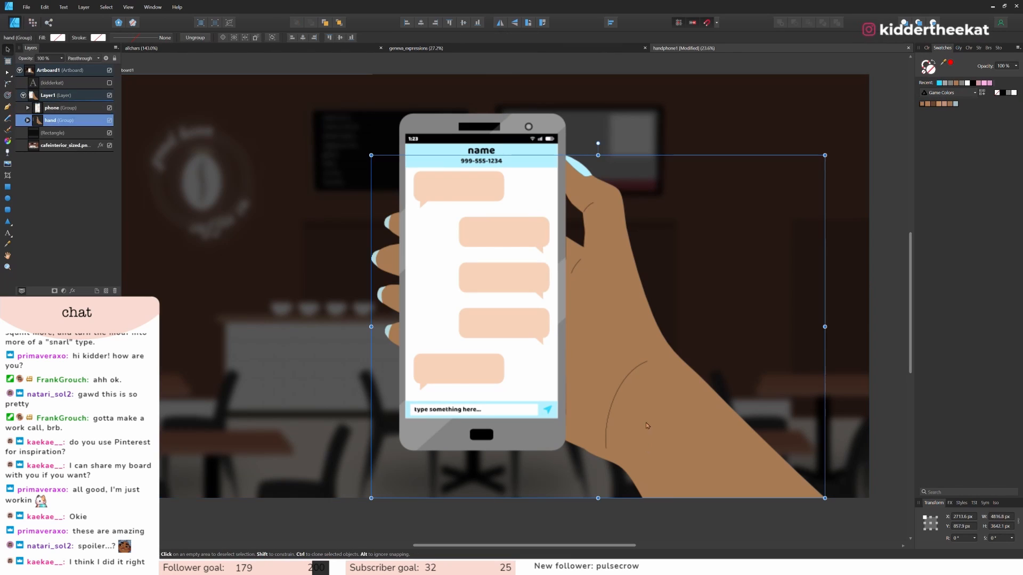
{"action": "scroll", "coordinate": [612, 365], "scroll_direction": "up", "scroll_amount": 2}
{"action": "scroll", "coordinate": [612, 366], "scroll_direction": "up", "scroll_amount": 1}
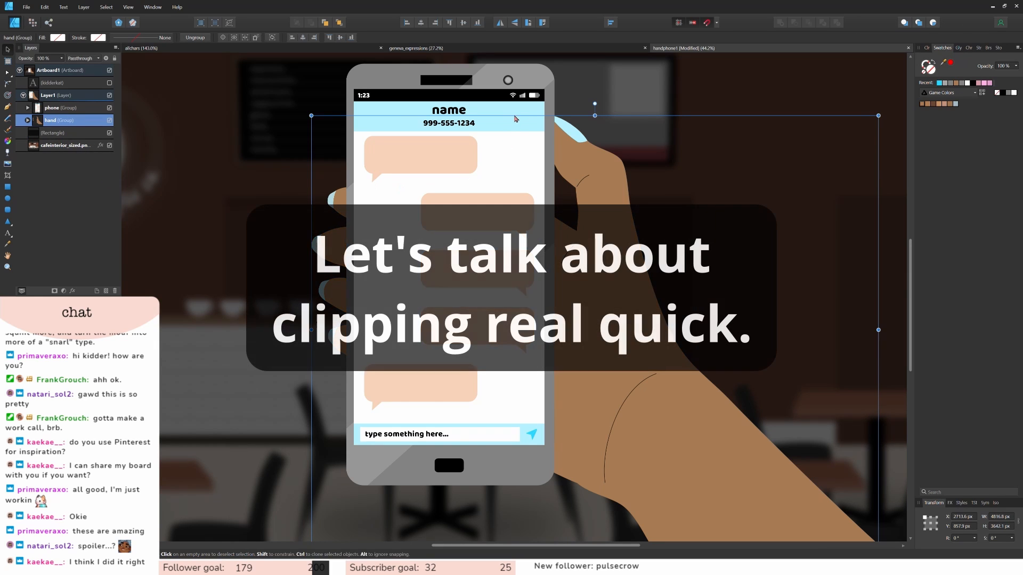
{"action": "left_click", "coordinate": [534, 99]}
{"action": "left_click", "coordinate": [533, 99]}
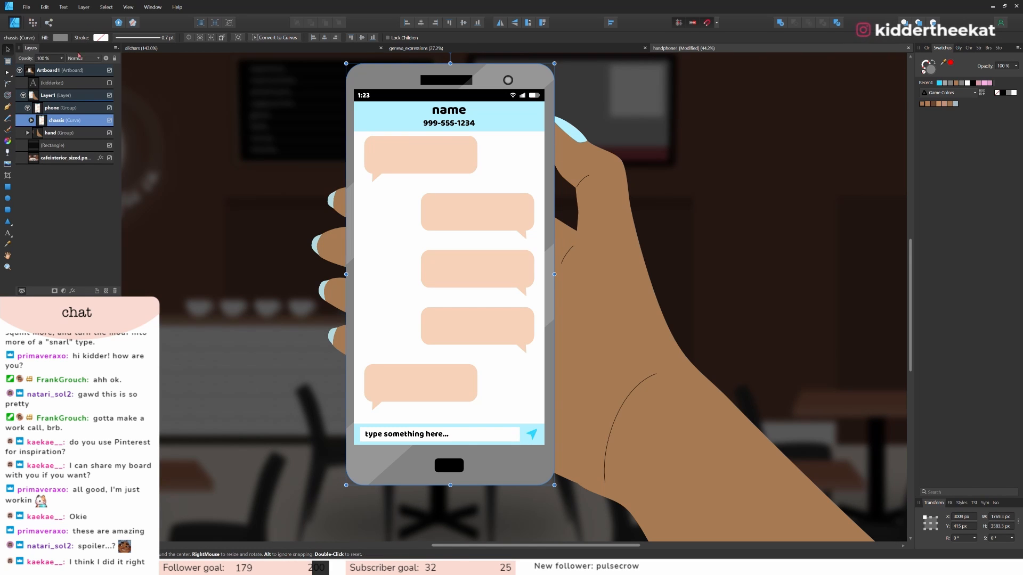
Expand the phone's chassis curve down through the status bar rectangle to the battery curve's clipped contents.
{"action": "scroll", "coordinate": [575, 87], "scroll_direction": "up", "scroll_amount": 2}
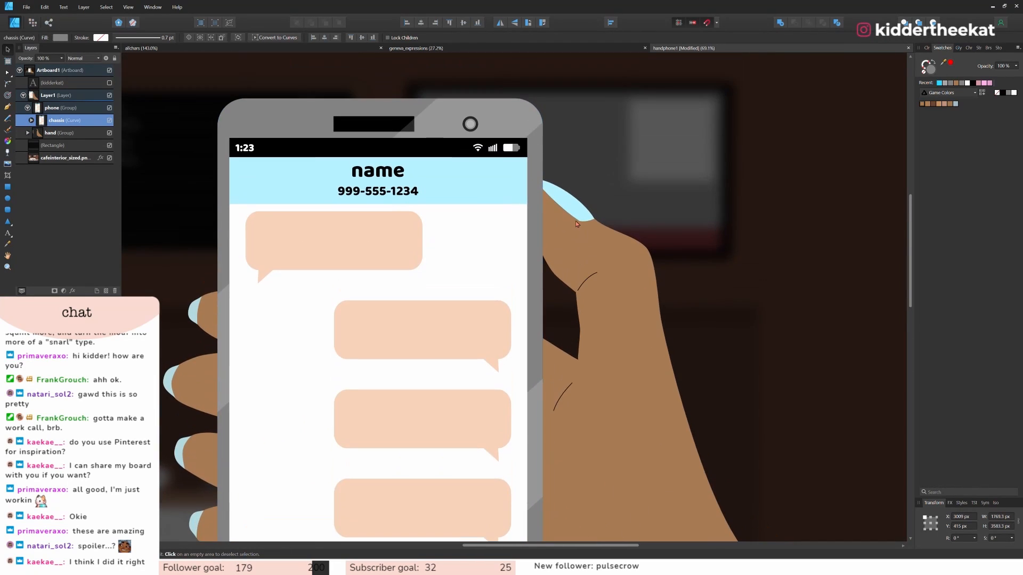
{"action": "scroll", "coordinate": [576, 221], "scroll_direction": "up", "scroll_amount": 2}
{"action": "scroll", "coordinate": [578, 232], "scroll_direction": "up", "scroll_amount": 2}
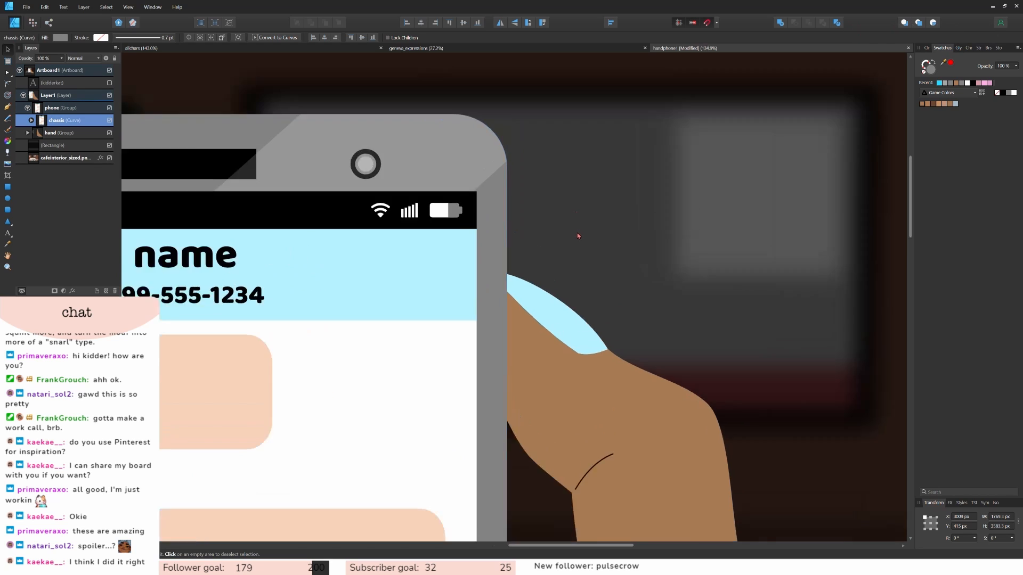
{"action": "left_click", "coordinate": [32, 120]}
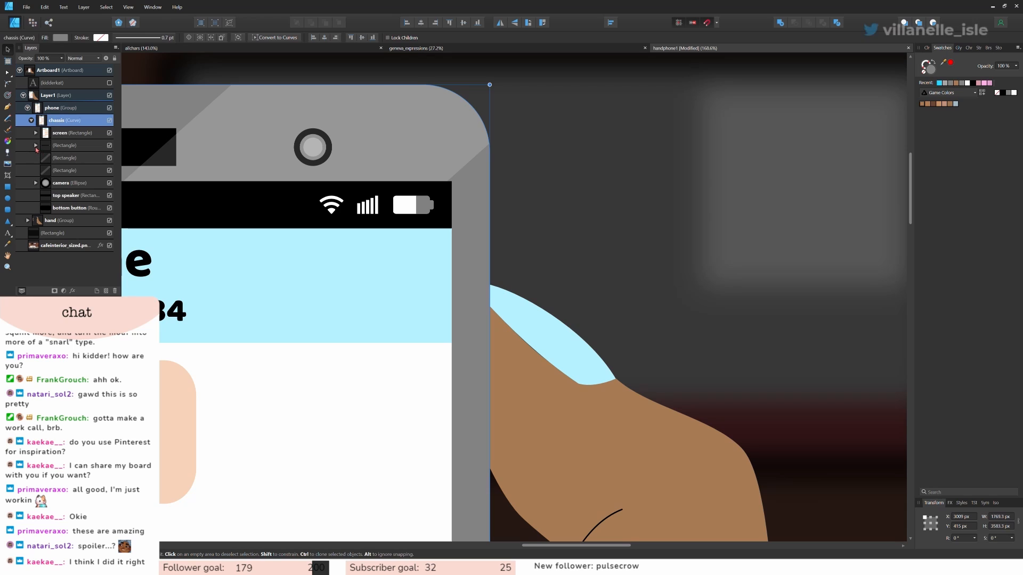
{"action": "left_click", "coordinate": [36, 147]}
{"action": "left_click", "coordinate": [40, 158]}
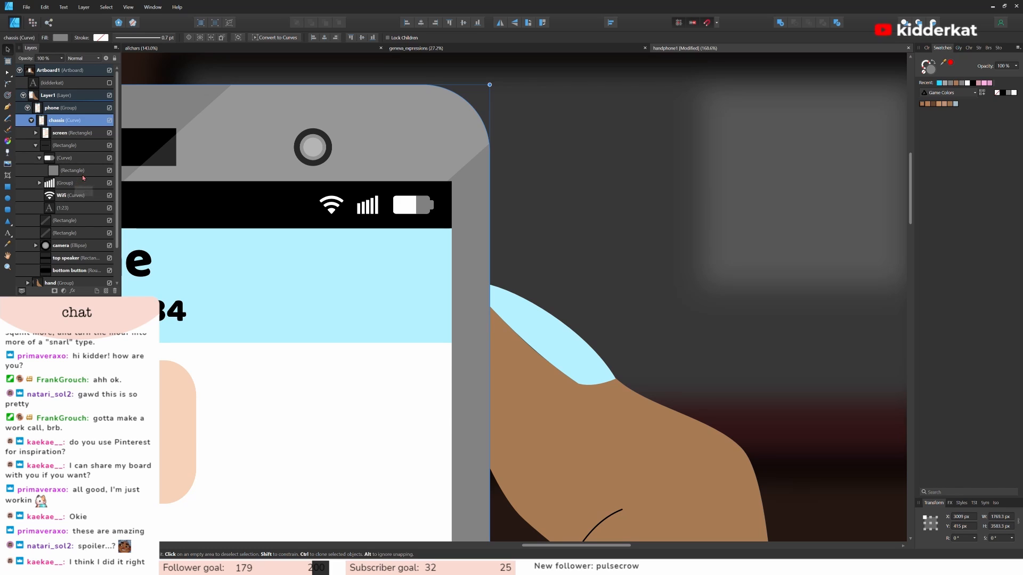
Select the battery curve, then hide its clipped grey rectangle and show it again.
{"action": "left_click", "coordinate": [71, 158]}
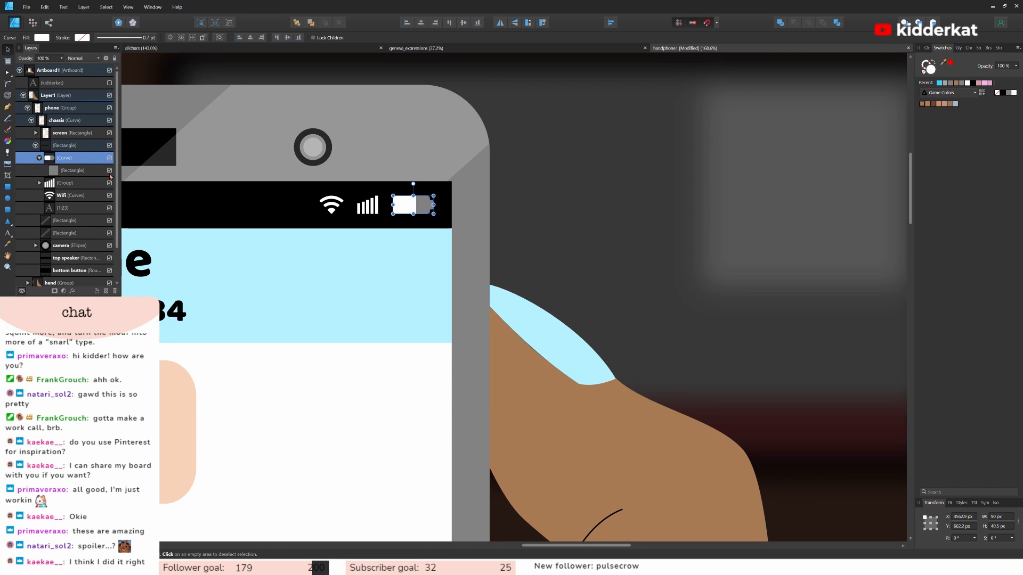
{"action": "left_click", "coordinate": [202, 214]}
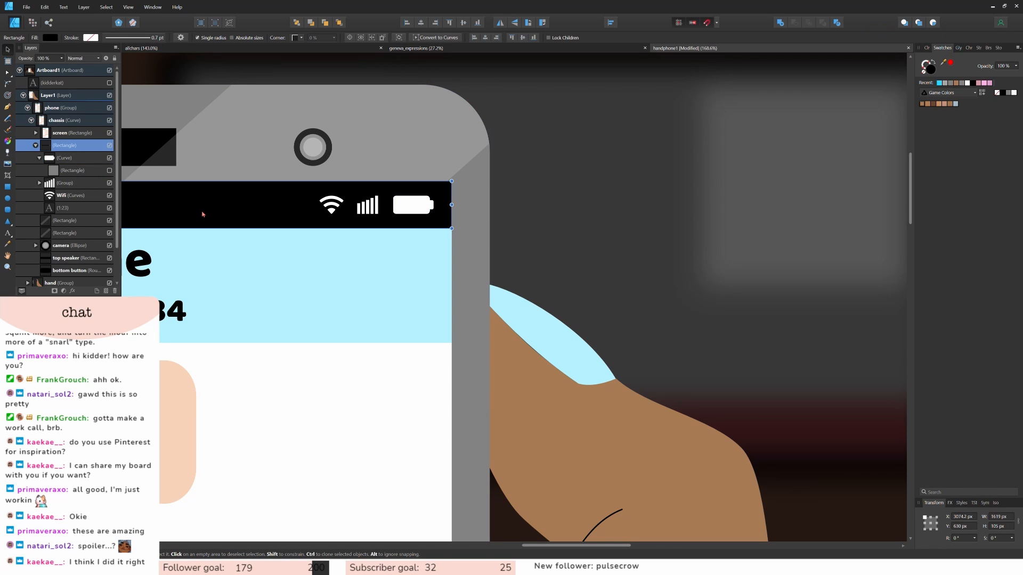
{"action": "left_click", "coordinate": [110, 171]}
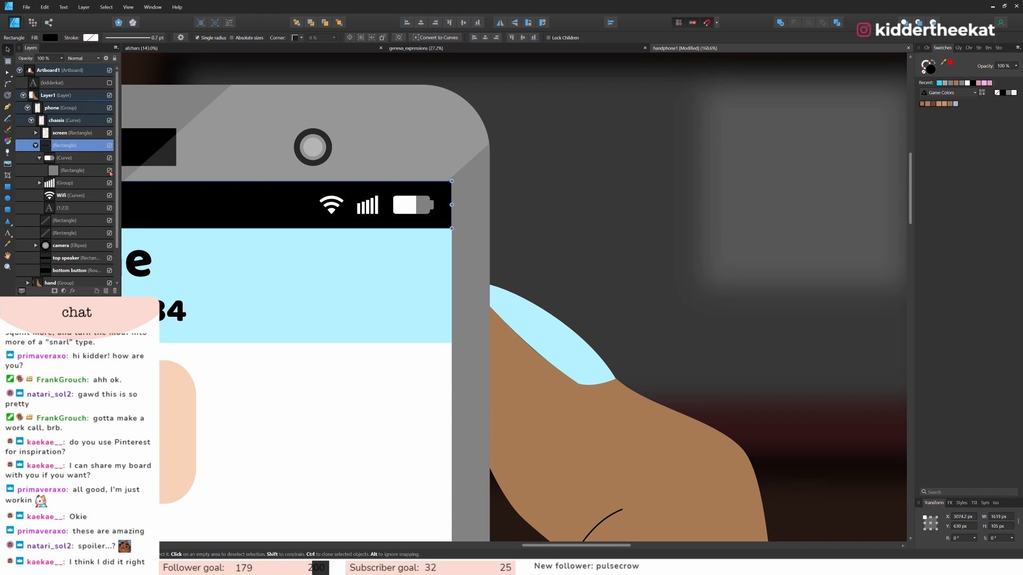
Enlarge the grey rectangle clipped inside the battery to about 79.9 px wide and 58.5 px high.
{"action": "left_click", "coordinate": [76, 175]}
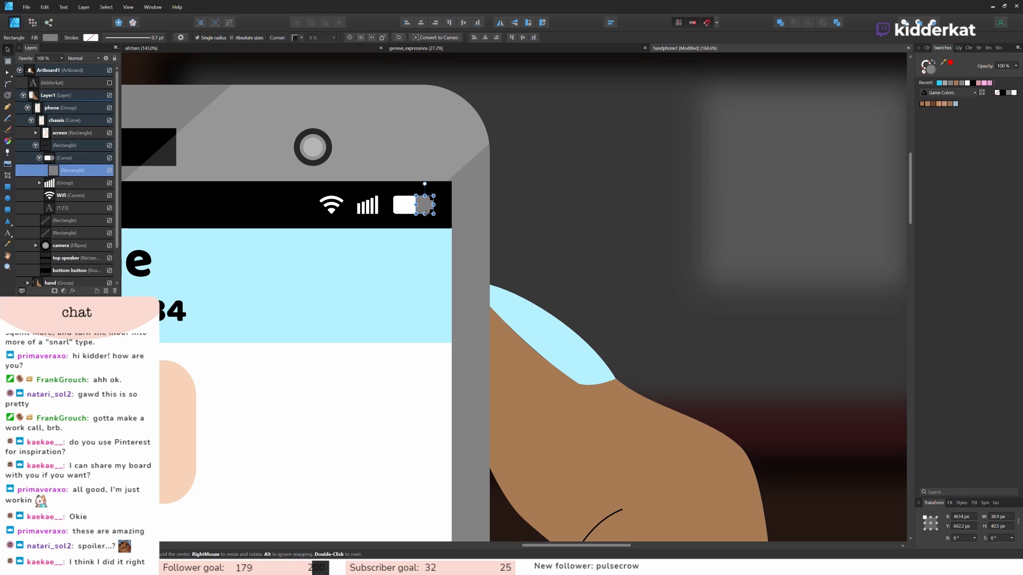
{"action": "left_click_drag", "start_coordinate": [426, 212], "coordinate": [427, 216]}
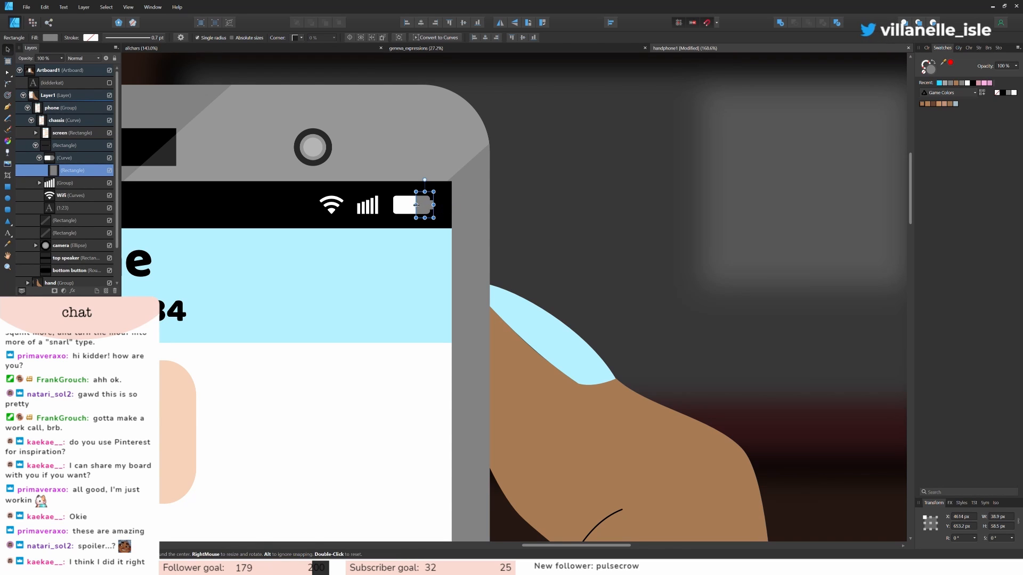
{"action": "left_click_drag", "start_coordinate": [416, 204], "coordinate": [395, 205]}
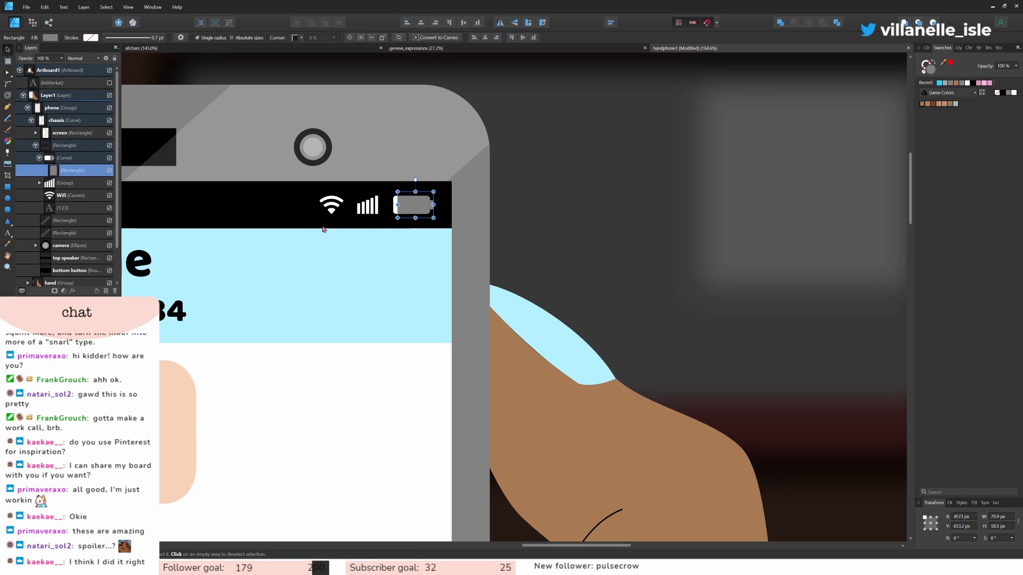
{"action": "left_click", "coordinate": [276, 218]}
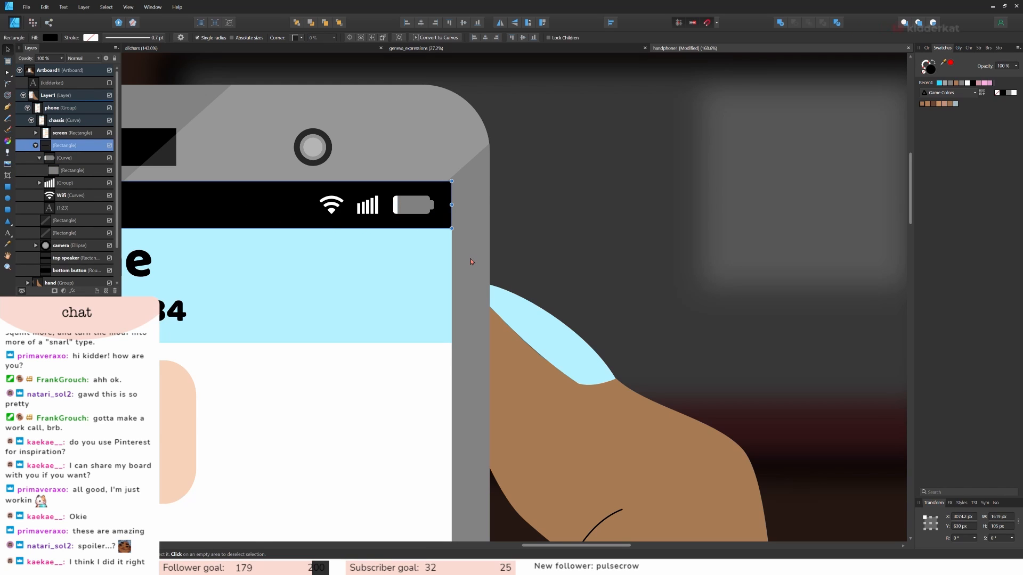
Narrow the clipped grey rectangle to about 18.9 px so the battery looks almost full.
{"action": "left_click", "coordinate": [67, 158]}
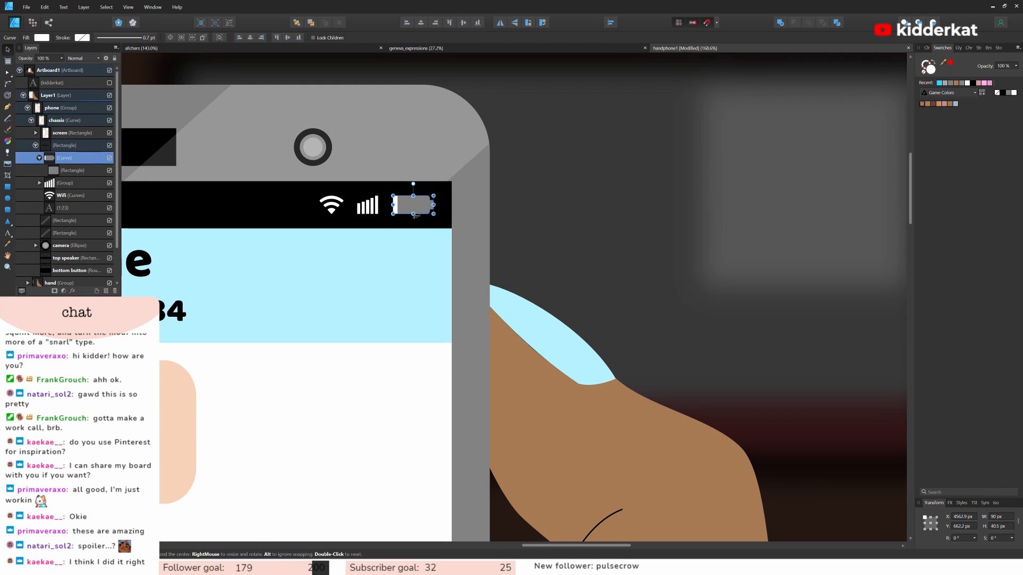
{"action": "left_click", "coordinate": [73, 171]}
{"action": "left_click_drag", "start_coordinate": [394, 204], "coordinate": [424, 209]}
{"action": "left_click", "coordinate": [406, 226]}
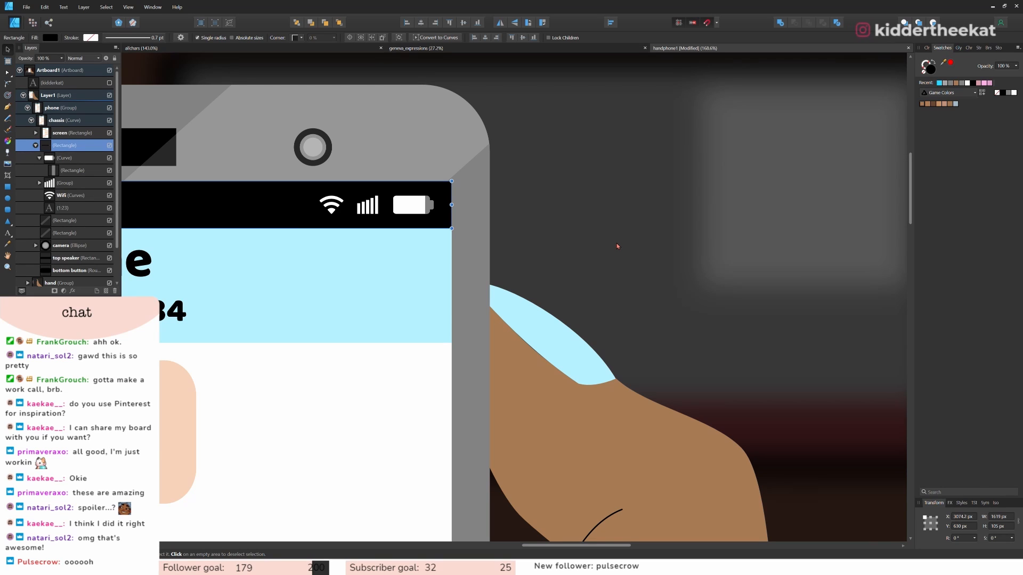
Widen the clipped grey rectangle from its inner edge so the battery looks about half full.
{"action": "left_click", "coordinate": [74, 170]}
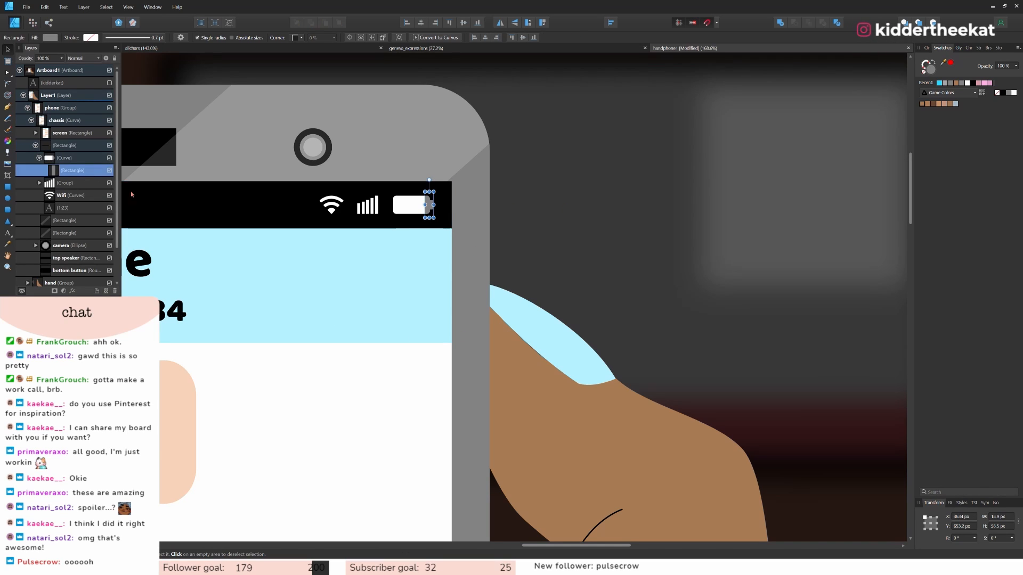
{"action": "left_click_drag", "start_coordinate": [425, 204], "coordinate": [413, 205]}
{"action": "left_click", "coordinate": [495, 217]}
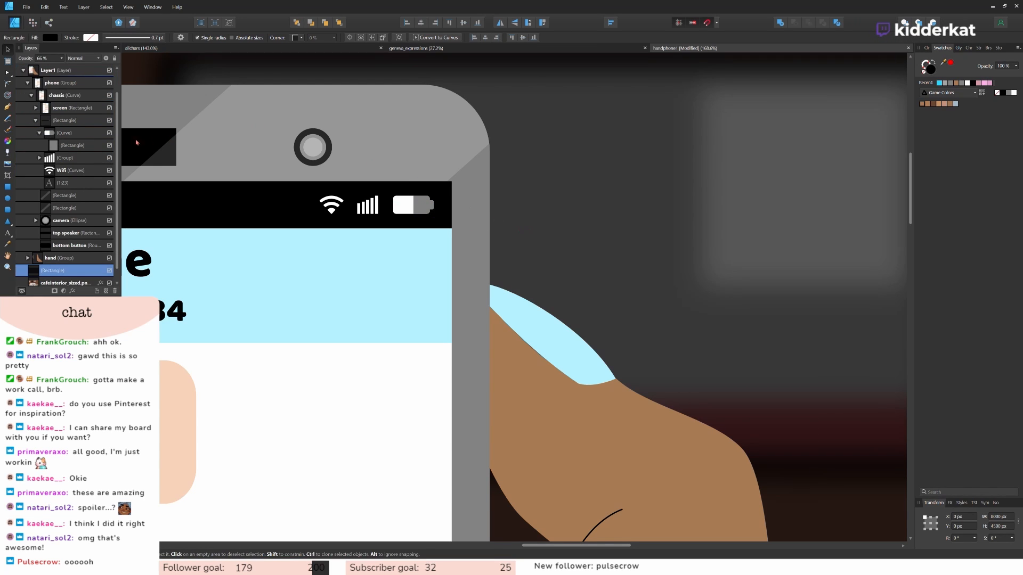
Stretch the clipped grey rectangle across nearly the whole battery, leaving only a thin sliver of charge.
{"action": "left_click", "coordinate": [413, 205]}
{"action": "left_click_drag", "start_coordinate": [413, 206], "coordinate": [397, 205]}
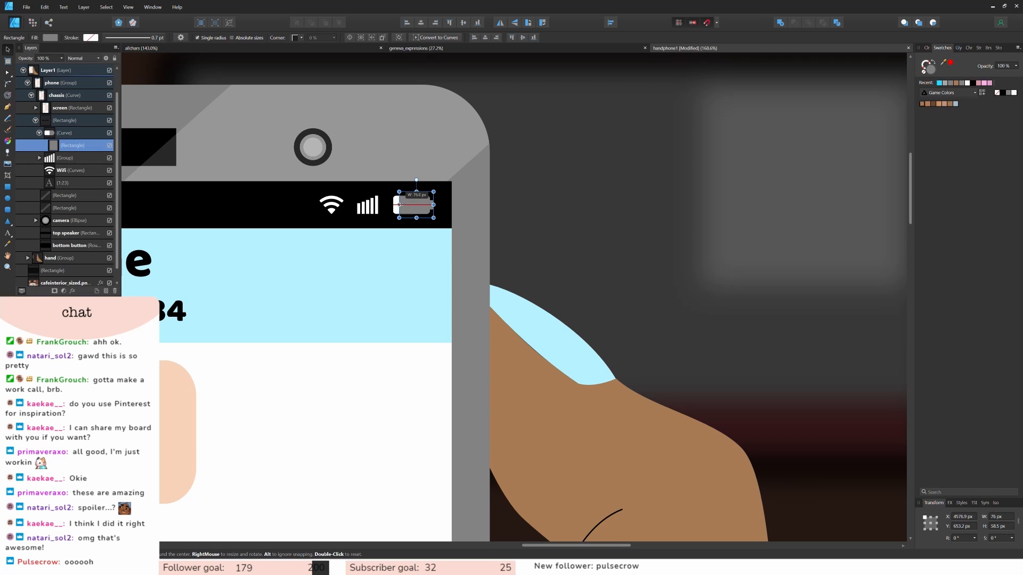
{"action": "left_click", "coordinate": [387, 223]}
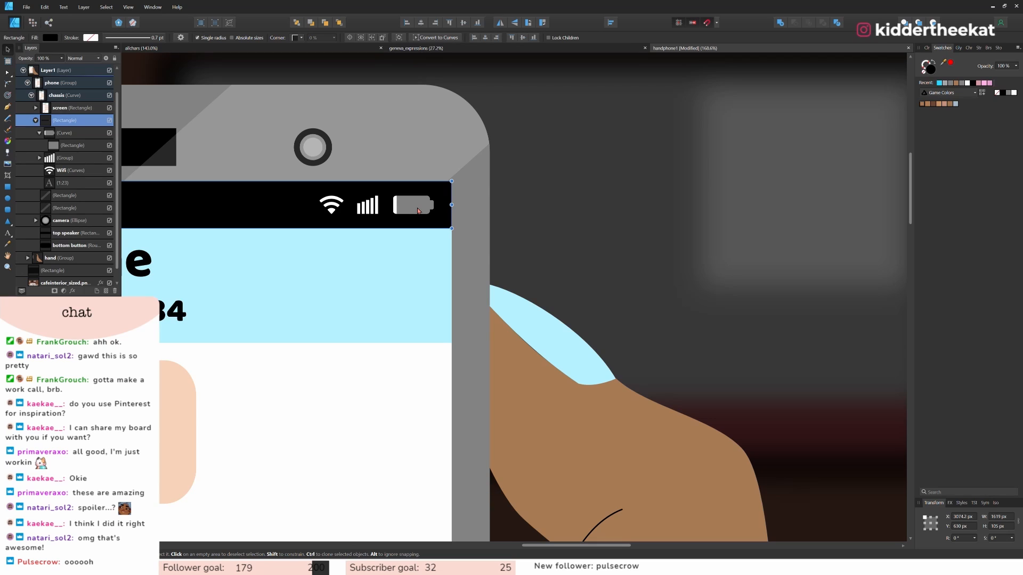
Fill the battery curve with red to suggest a low charge.
{"action": "left_click", "coordinate": [71, 136]}
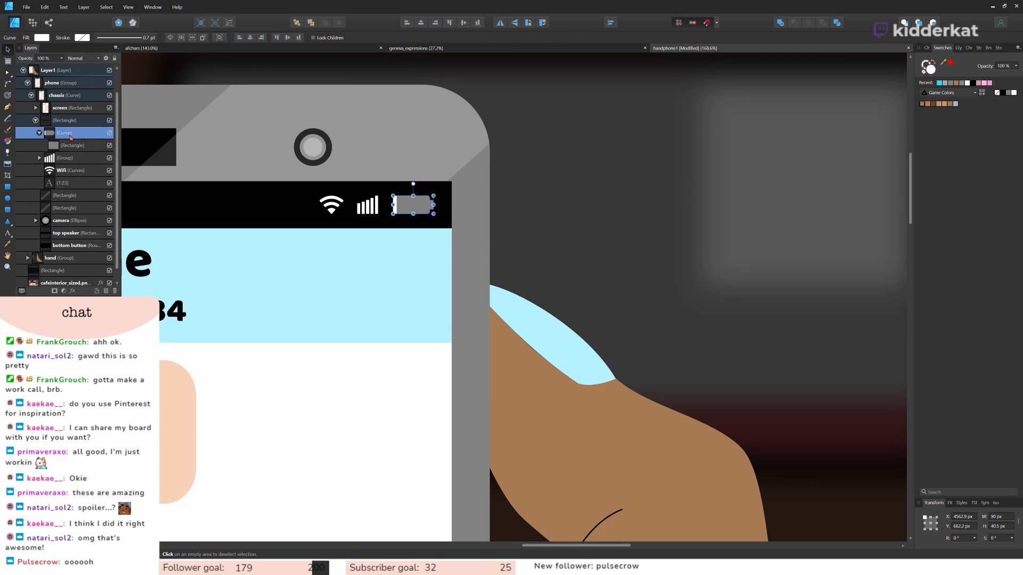
{"action": "left_click", "coordinate": [952, 65]}
{"action": "left_click", "coordinate": [444, 155]}
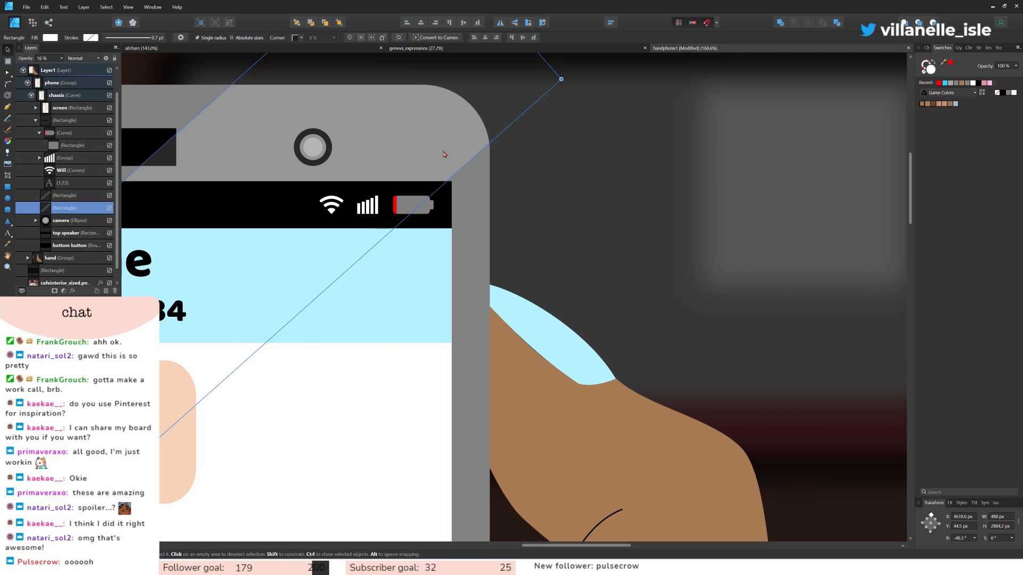
Change the battery curve's fill to bright green in the Color Chooser.
{"action": "left_click", "coordinate": [411, 205]}
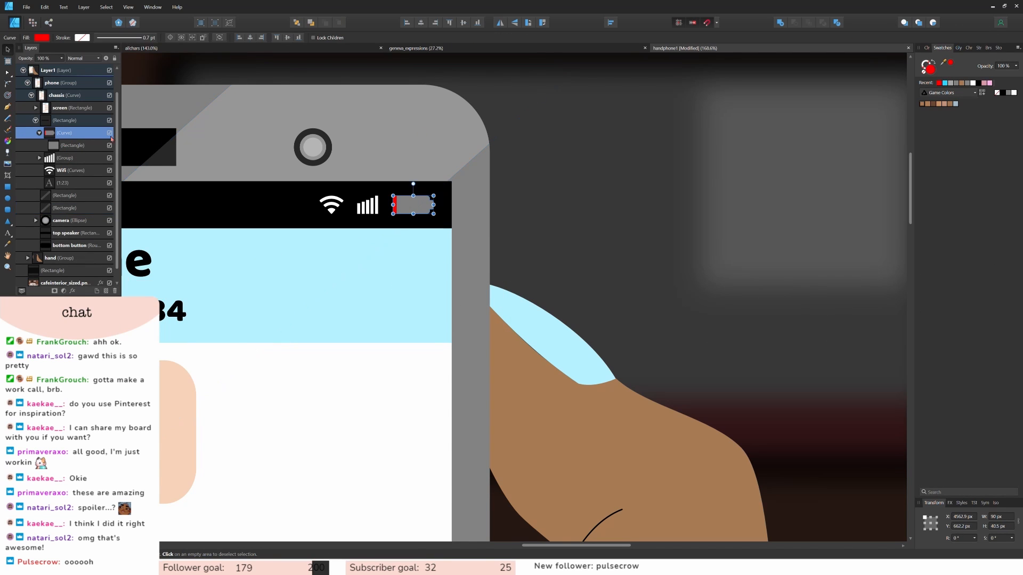
{"action": "left_click", "coordinate": [931, 69]}
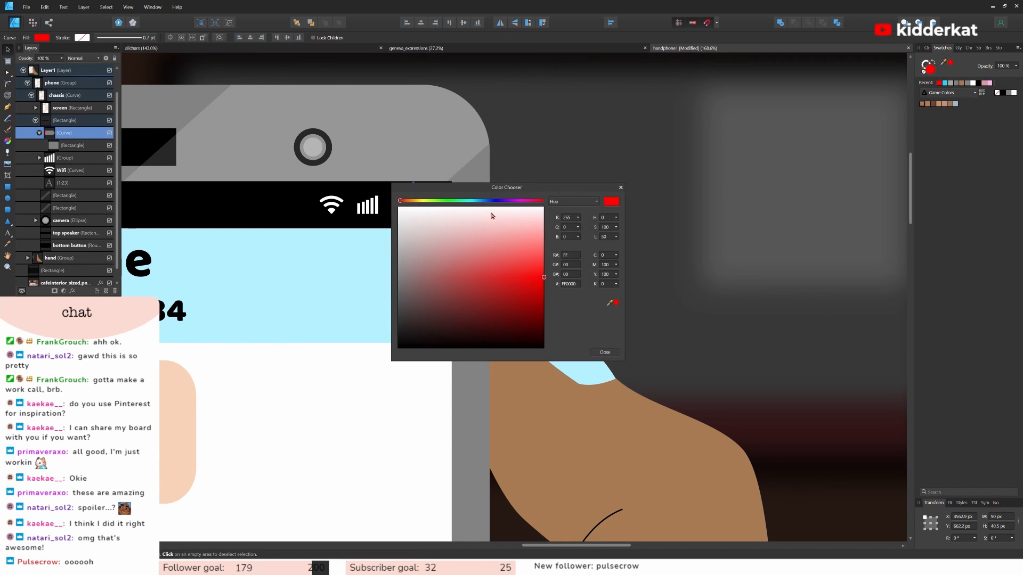
{"action": "left_click", "coordinate": [444, 200]}
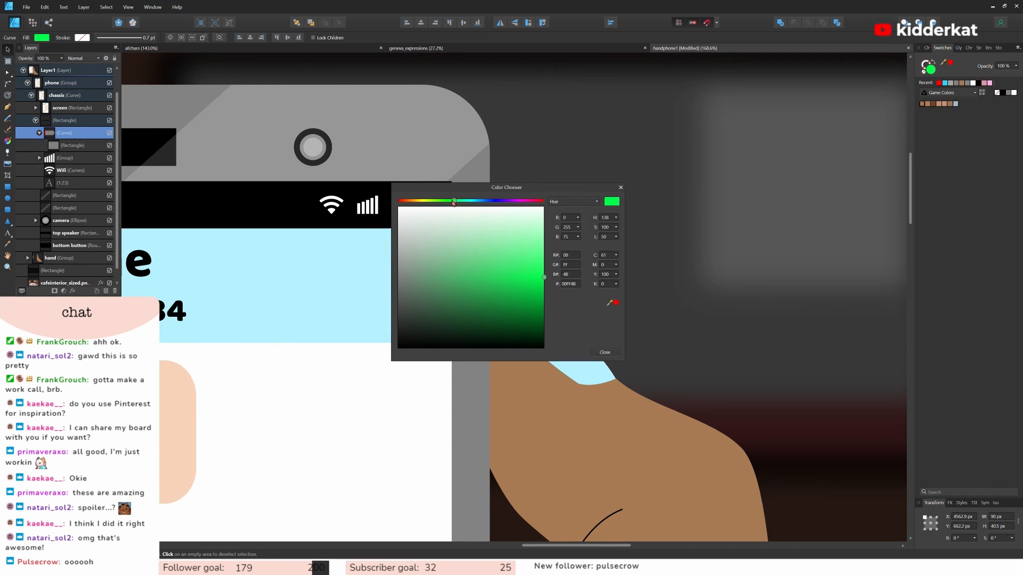
{"action": "left_click", "coordinate": [604, 352]}
Narrow the clipped grey rectangle to the battery's tip end so the green charge looks almost full.
{"action": "left_click", "coordinate": [64, 146]}
{"action": "left_click_drag", "start_coordinate": [394, 204], "coordinate": [427, 205]}
{"action": "left_click", "coordinate": [550, 212]}
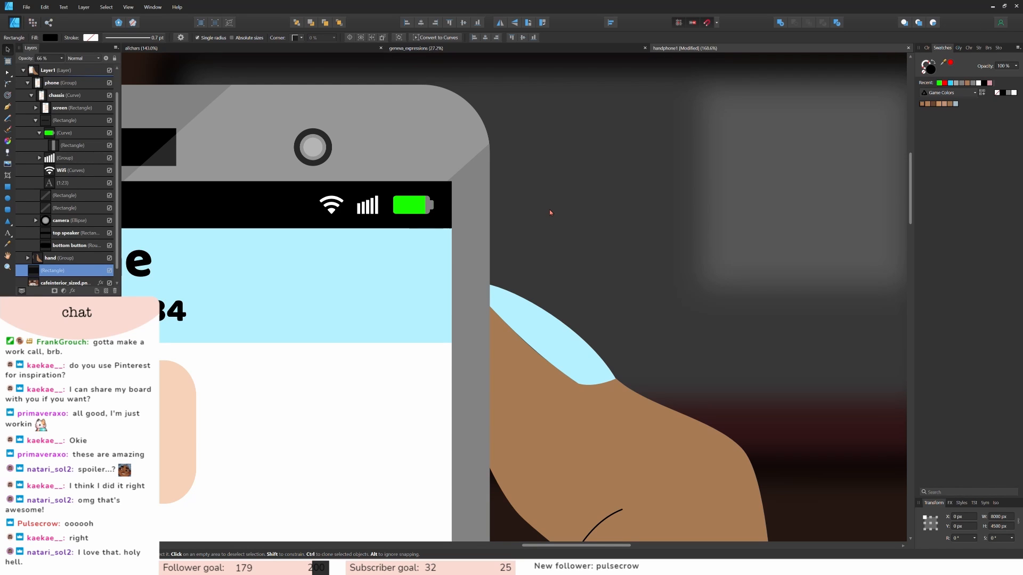
Fill the battery curve in the phone's status bar with white.
{"action": "left_click", "coordinate": [362, 211]}
{"action": "left_click", "coordinate": [363, 211]}
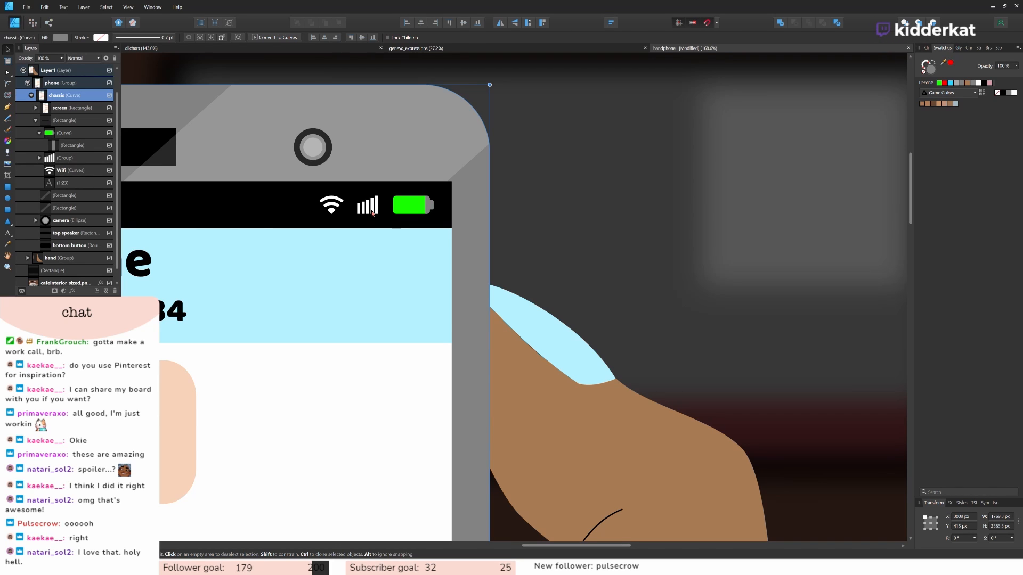
{"action": "left_click", "coordinate": [77, 132]}
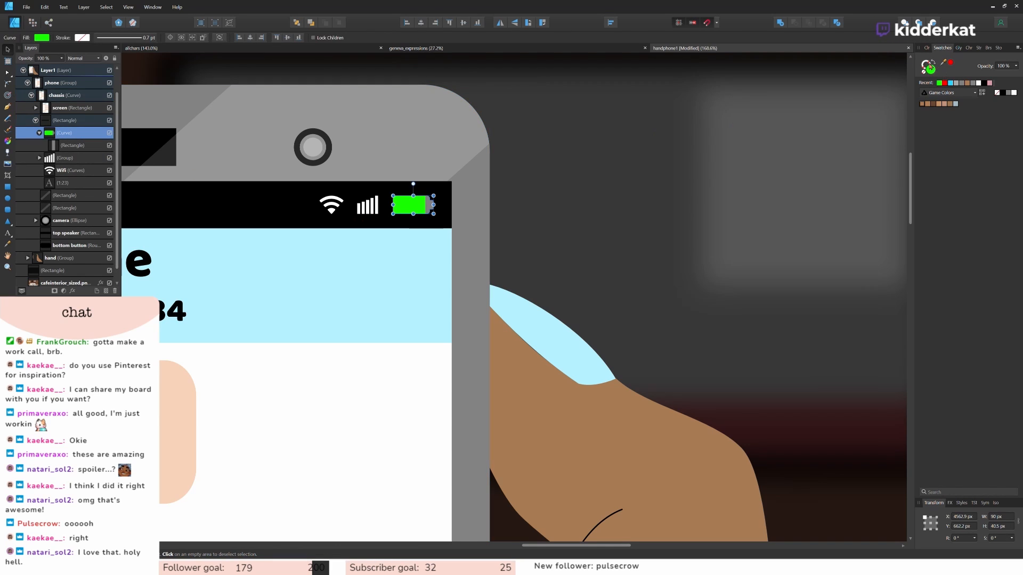
{"action": "left_click", "coordinate": [1014, 94]}
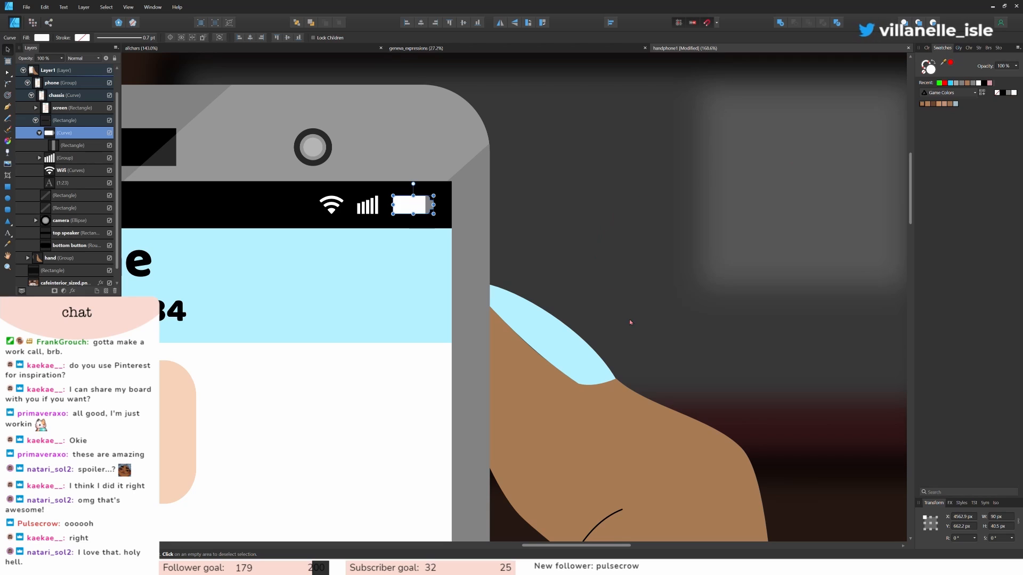
Examine the status bar icons and the full hand-and-phone illustration against the café background.
{"action": "scroll", "coordinate": [535, 442], "scroll_direction": "down", "scroll_amount": 4}
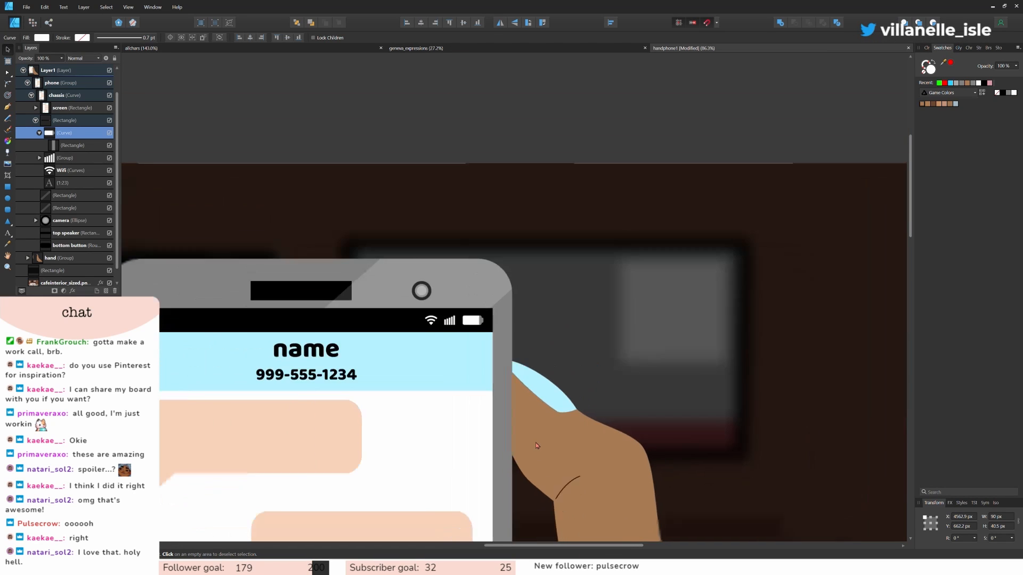
{"action": "scroll", "coordinate": [363, 435], "scroll_direction": "up", "scroll_amount": 1}
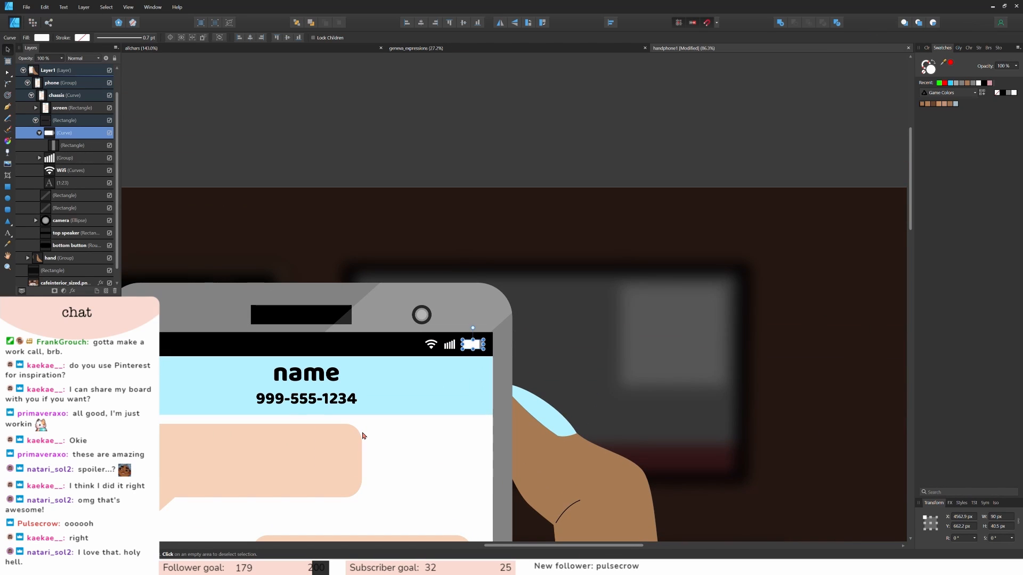
{"action": "scroll", "coordinate": [363, 435], "scroll_direction": "up", "scroll_amount": 1}
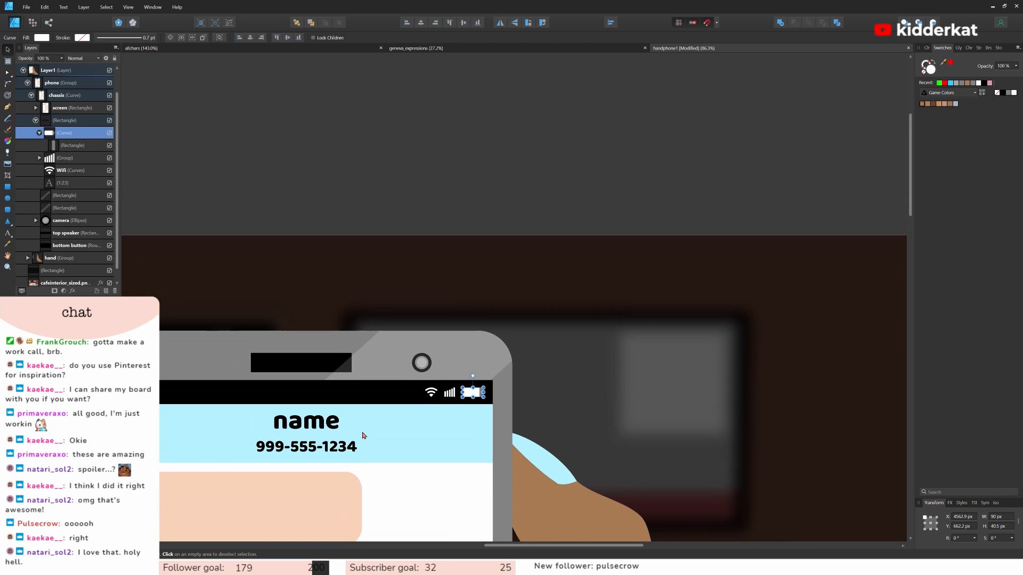
{"action": "scroll", "coordinate": [363, 436], "scroll_direction": "down", "scroll_amount": 1}
{"action": "scroll", "coordinate": [363, 436], "scroll_direction": "left", "scroll_amount": 1}
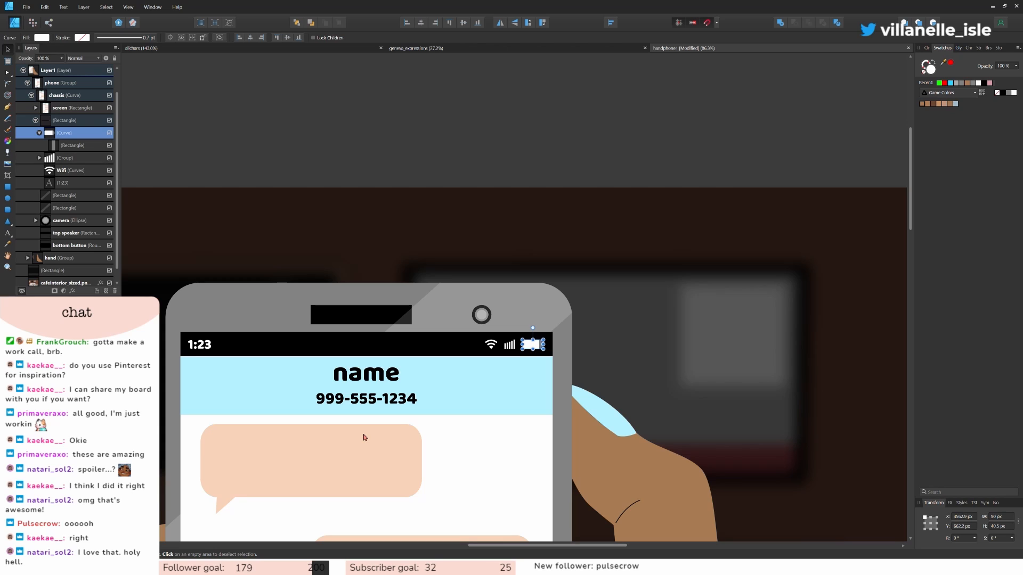
{"action": "left_click", "coordinate": [584, 309]}
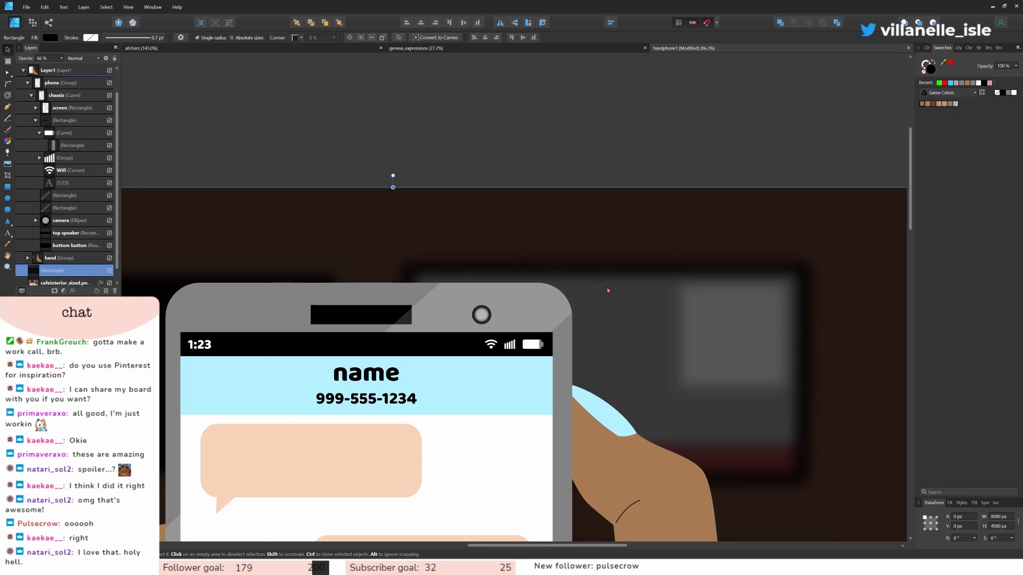
{"action": "scroll", "coordinate": [607, 292], "scroll_direction": "down", "scroll_amount": 5}
{"action": "scroll", "coordinate": [604, 340], "scroll_direction": "down", "scroll_amount": 2}
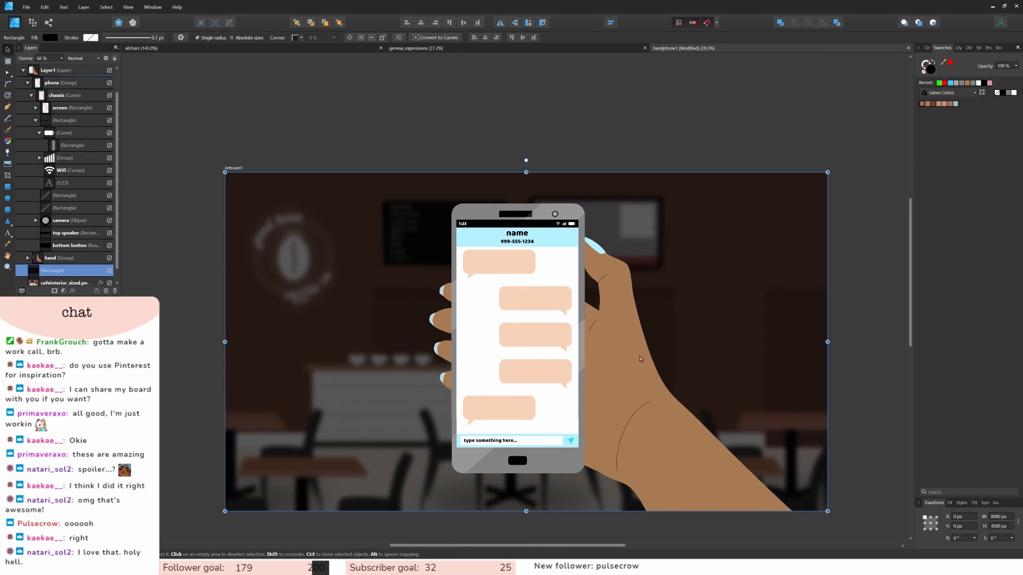
{"action": "scroll", "coordinate": [638, 340], "scroll_direction": "up", "scroll_amount": 2}
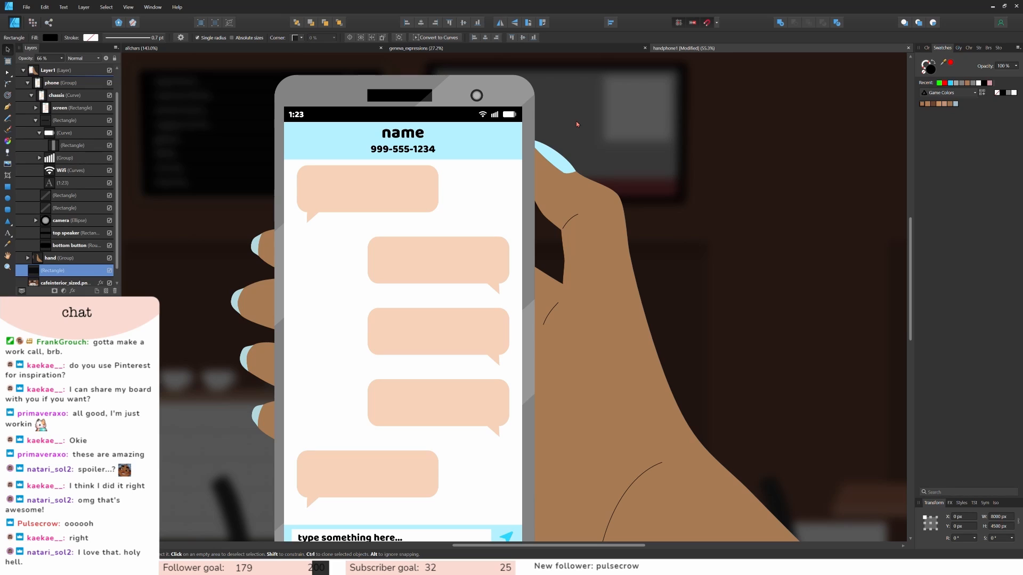
Widen the grey rectangle clipped inside the battery to about 76 px, leaving only a small white charge.
{"action": "left_click", "coordinate": [72, 146]}
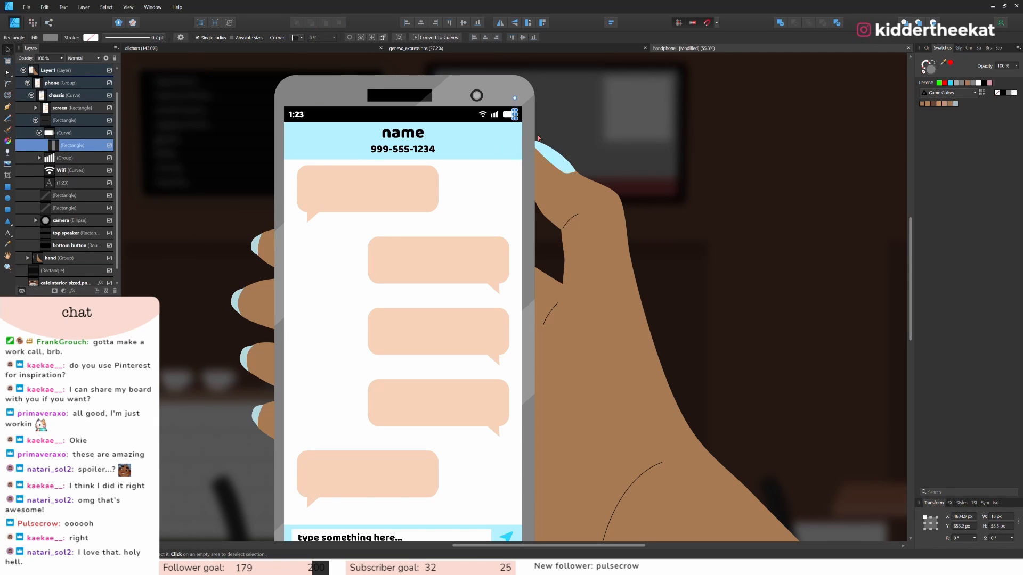
{"action": "scroll", "coordinate": [539, 139], "scroll_direction": "up", "scroll_amount": 3}
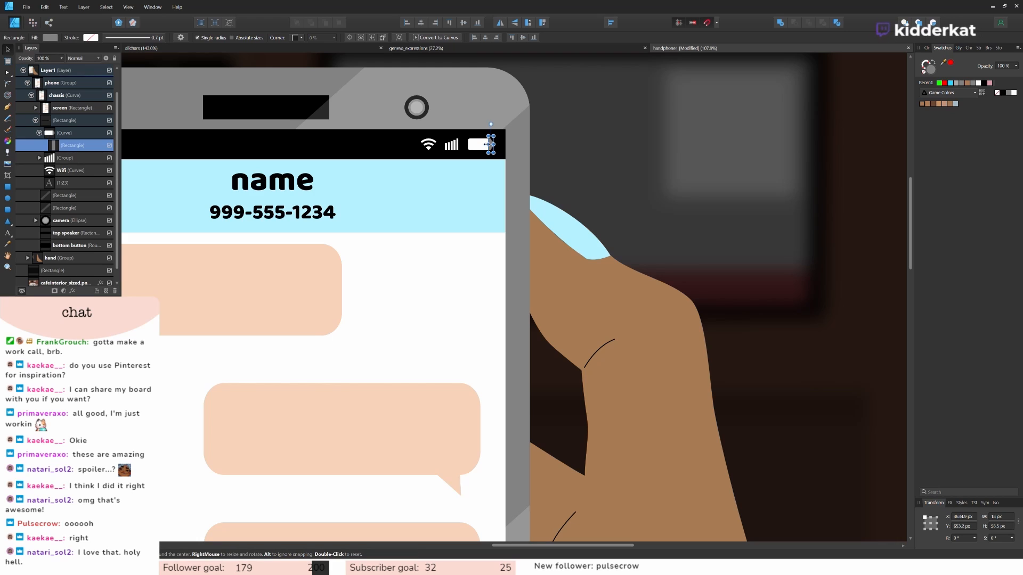
{"action": "left_click_drag", "start_coordinate": [489, 146], "coordinate": [470, 144]}
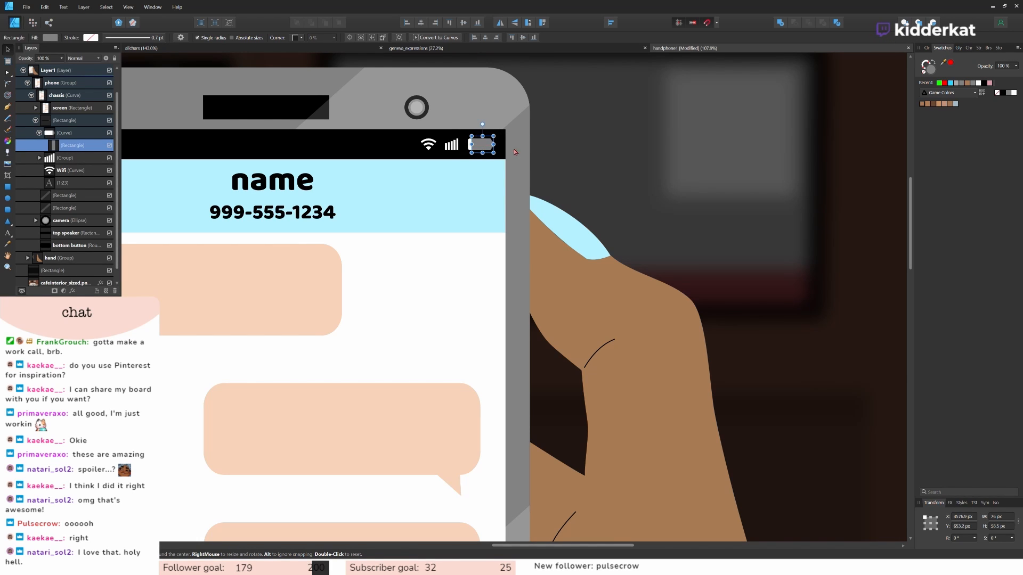
{"action": "left_click", "coordinate": [563, 159]}
{"action": "left_click", "coordinate": [67, 149]}
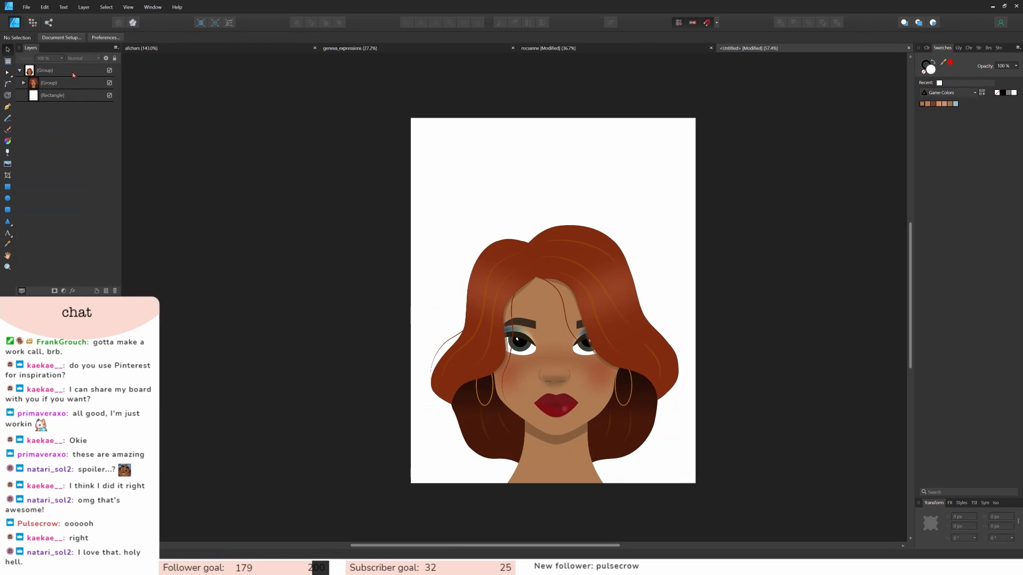
In the untitled portrait document, move the red-haired woman's group upward to sit near the middle of the page.
{"action": "left_click", "coordinate": [579, 335]}
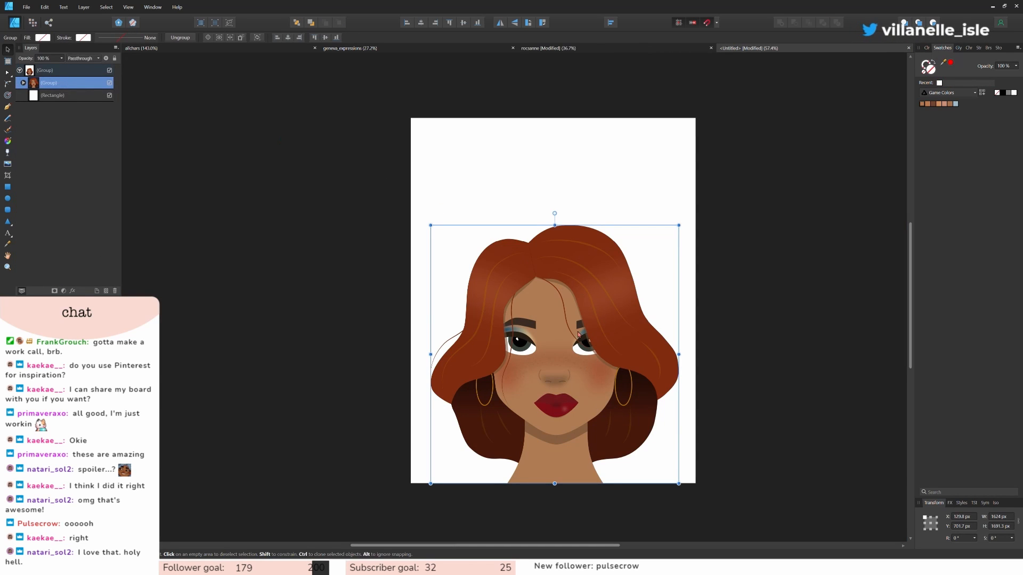
{"action": "left_click_drag", "start_coordinate": [579, 335], "coordinate": [584, 292]}
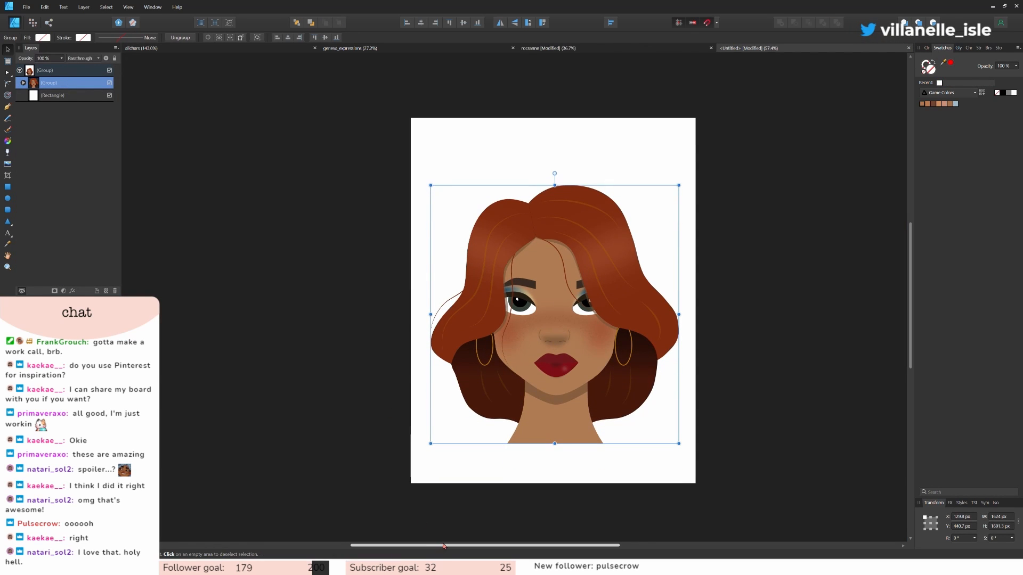
{"action": "left_click_drag", "start_coordinate": [443, 546], "coordinate": [472, 546]}
Create an artboard from the outer portrait group and name it rocsanne_regular.
{"action": "left_click", "coordinate": [50, 69]}
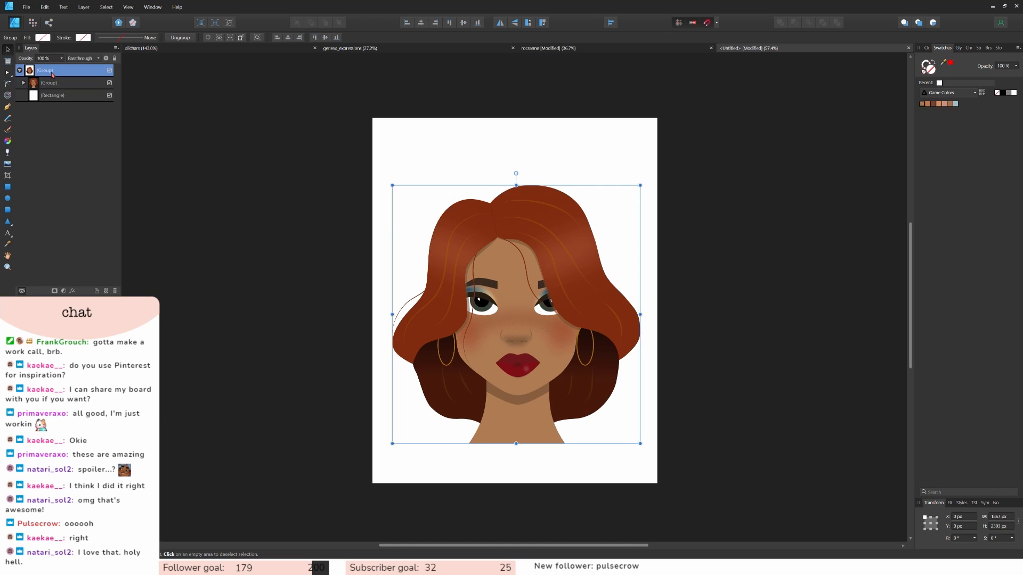
{"action": "left_click", "coordinate": [105, 37]}
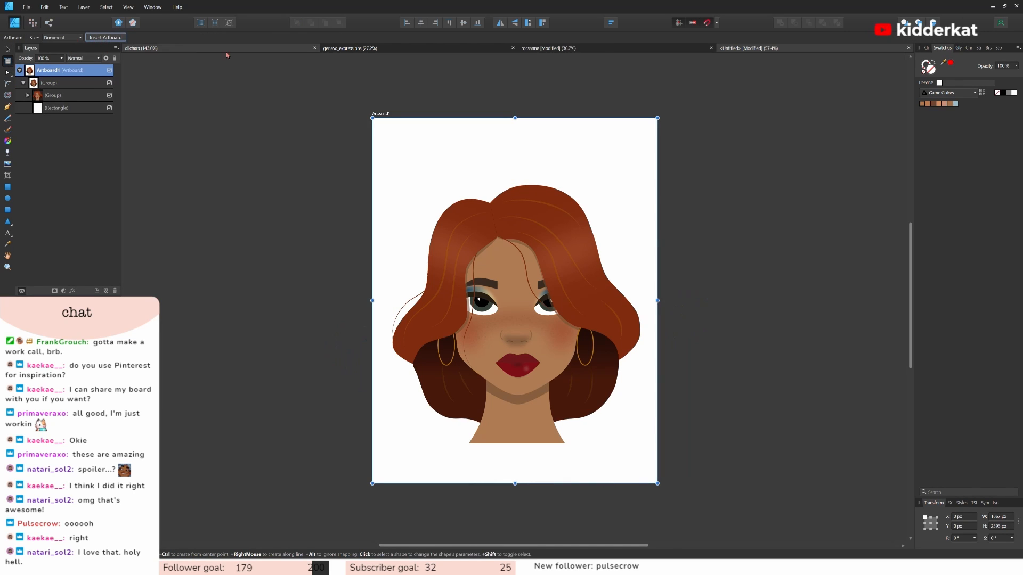
{"action": "double_click", "coordinate": [61, 71]}
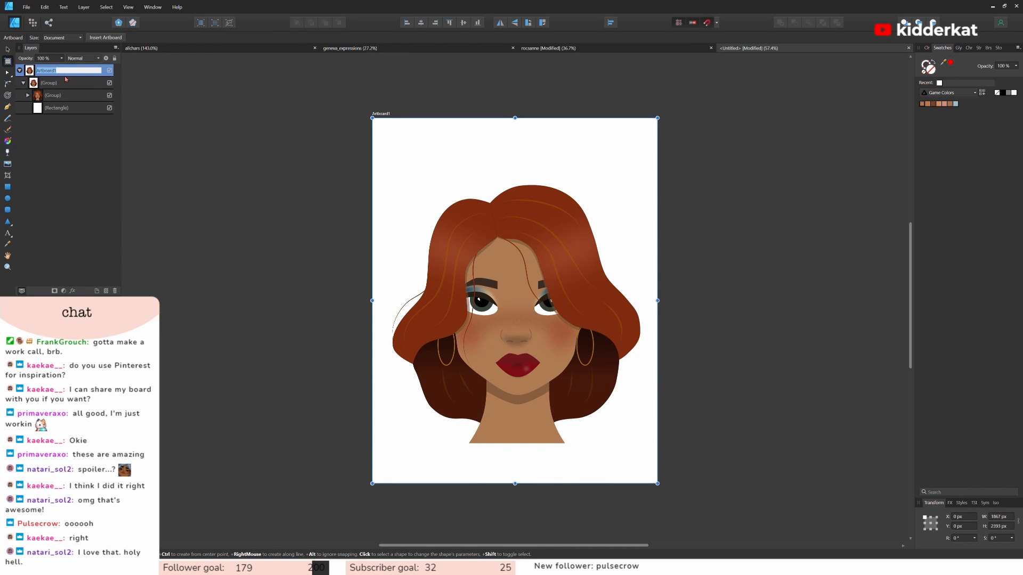
{"action": "key", "text": "BackSpace"}
{"action": "type", "text": "rocs"}
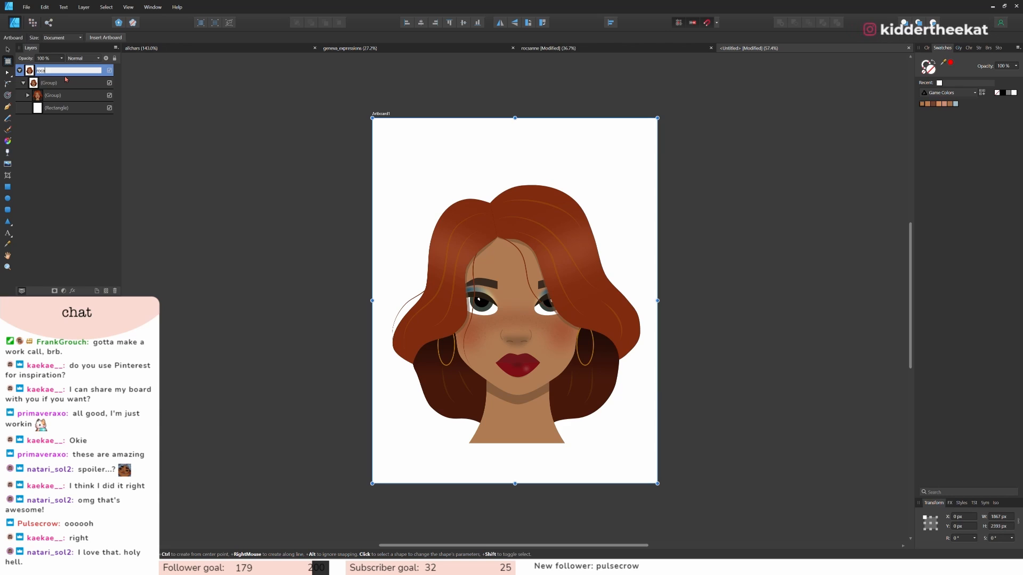
{"action": "type", "text": "anne_regula"}
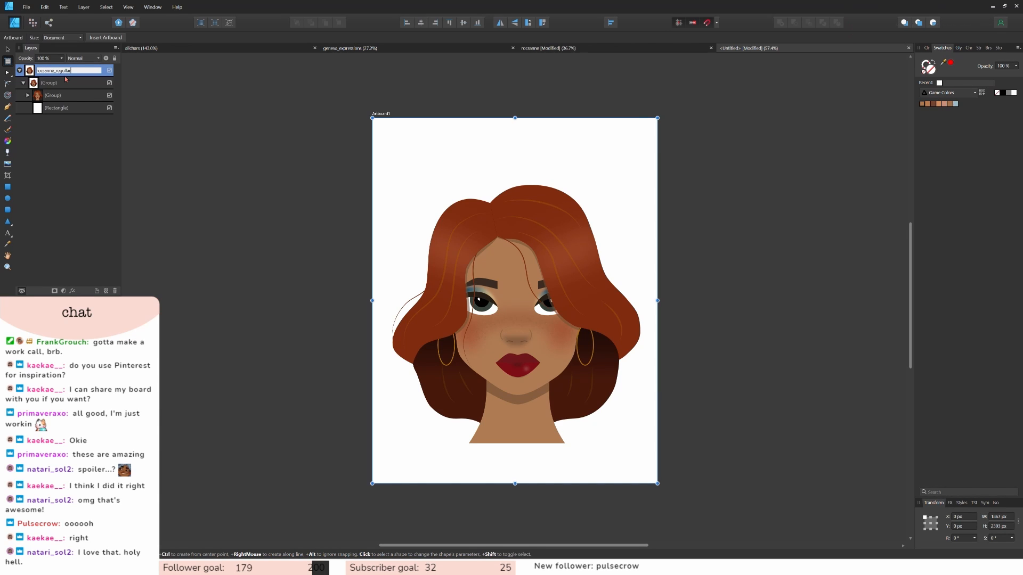
{"action": "type", "text": "r"}
{"action": "key", "text": "Return"}
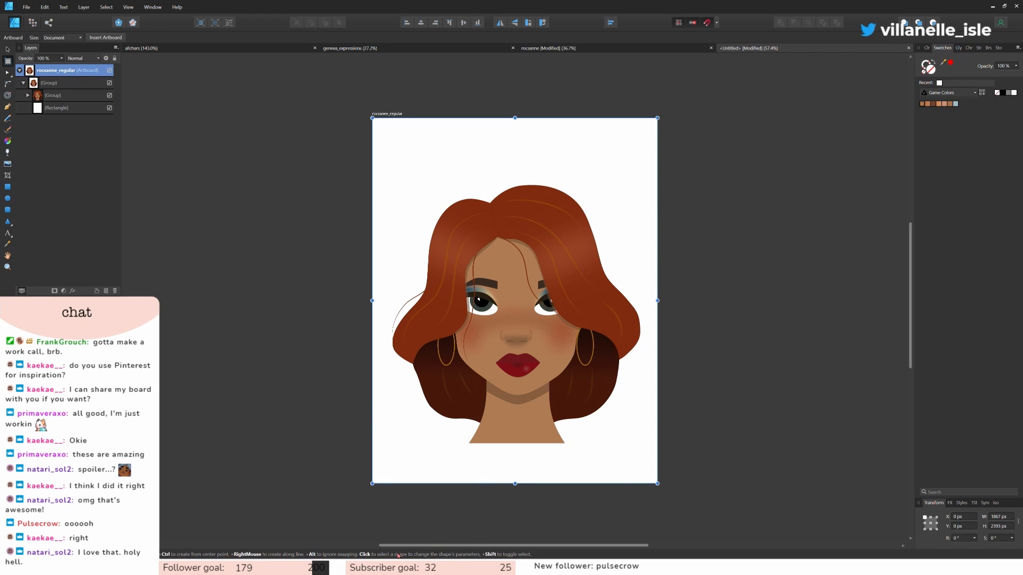
With the Node tool, move the lower right corner node of the neck curve slightly outward.
{"action": "left_click", "coordinate": [25, 94]}
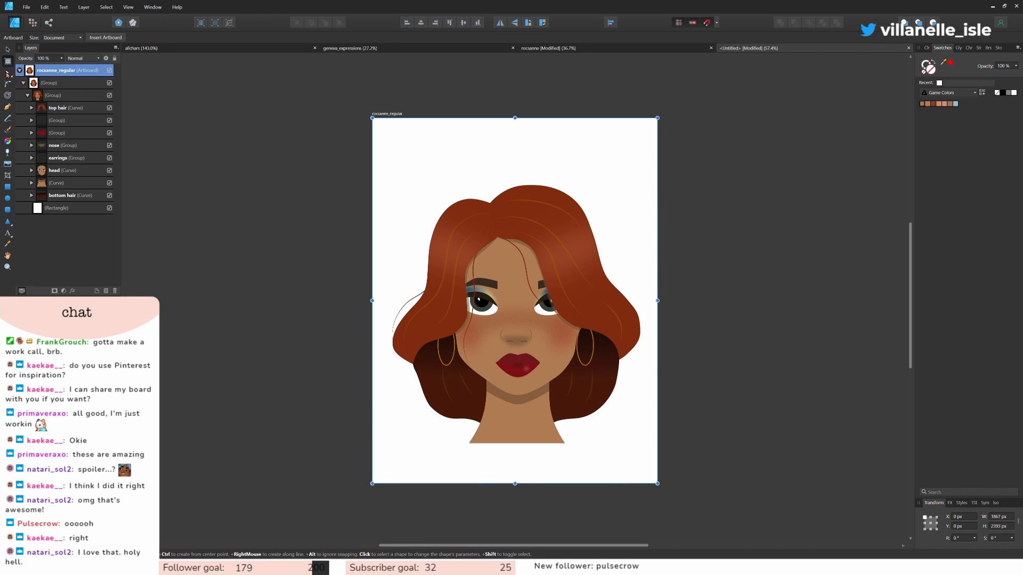
{"action": "left_click", "coordinate": [7, 73]}
{"action": "left_click", "coordinate": [487, 395]}
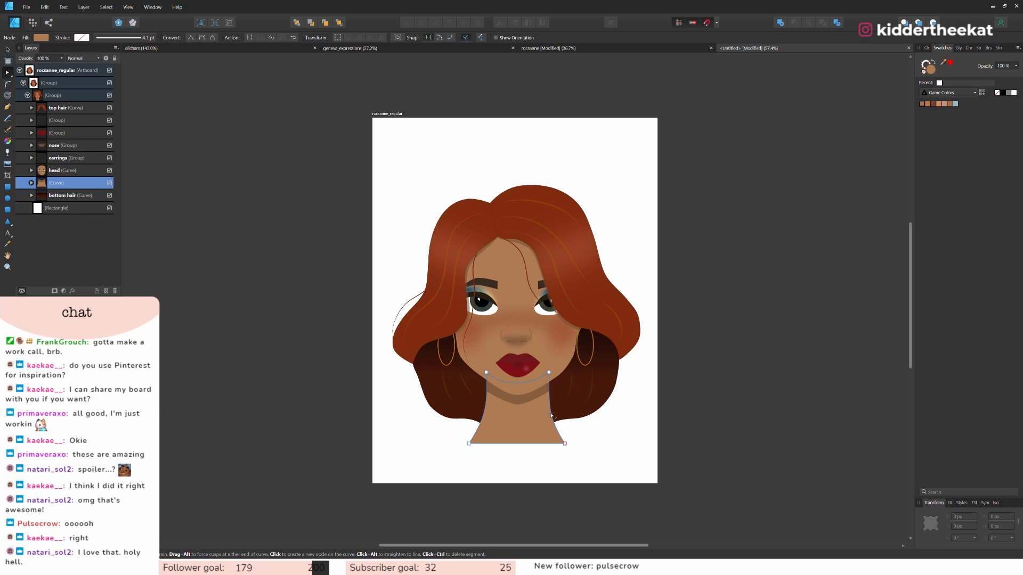
{"action": "left_click", "coordinate": [566, 444]}
{"action": "left_click_drag", "start_coordinate": [567, 445], "coordinate": [569, 446]}
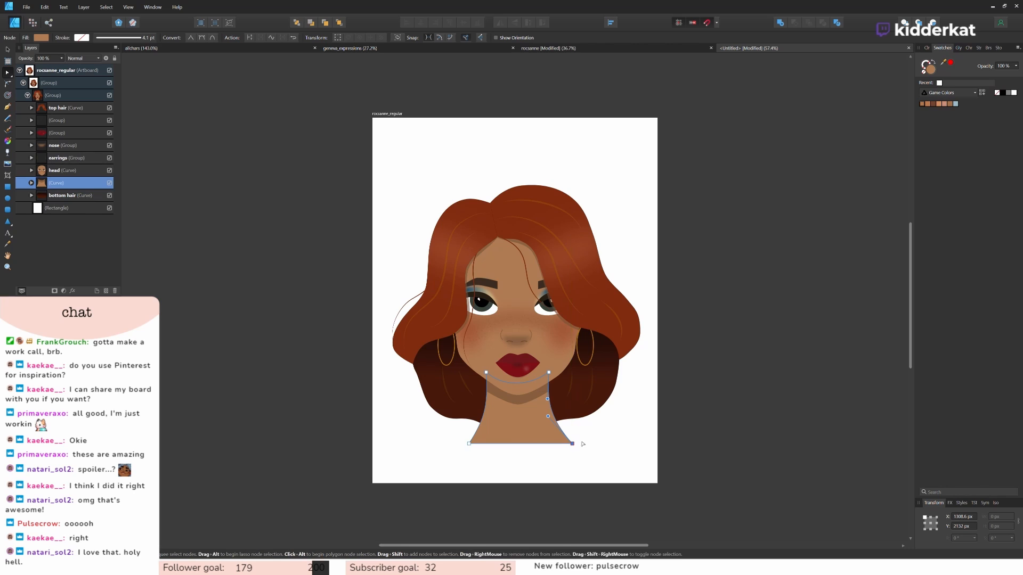
{"action": "left_click", "coordinate": [603, 456]}
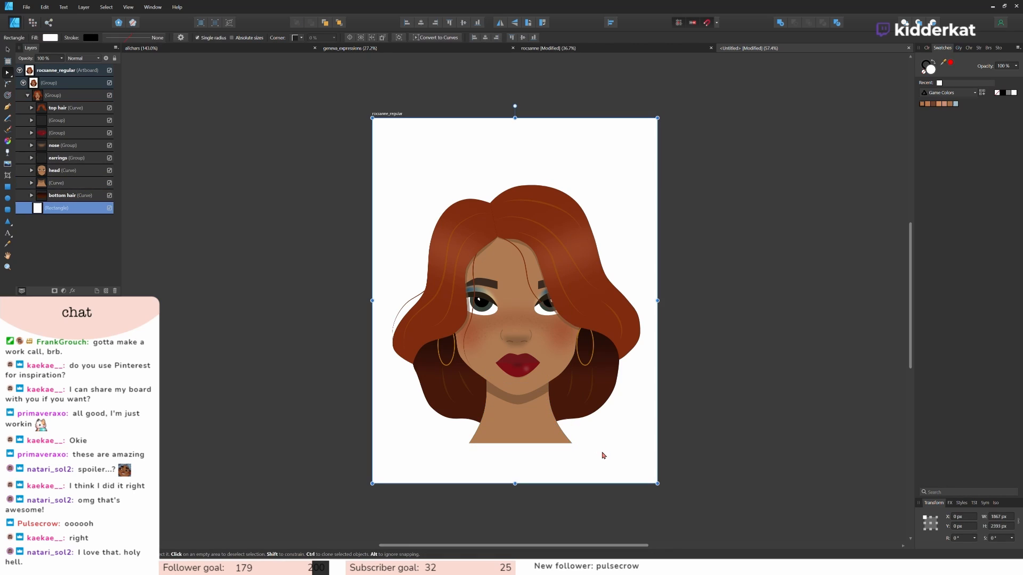
Bend the straight bottom edge of the neck curve downward into a rounded base.
{"action": "double_click", "coordinate": [546, 434]}
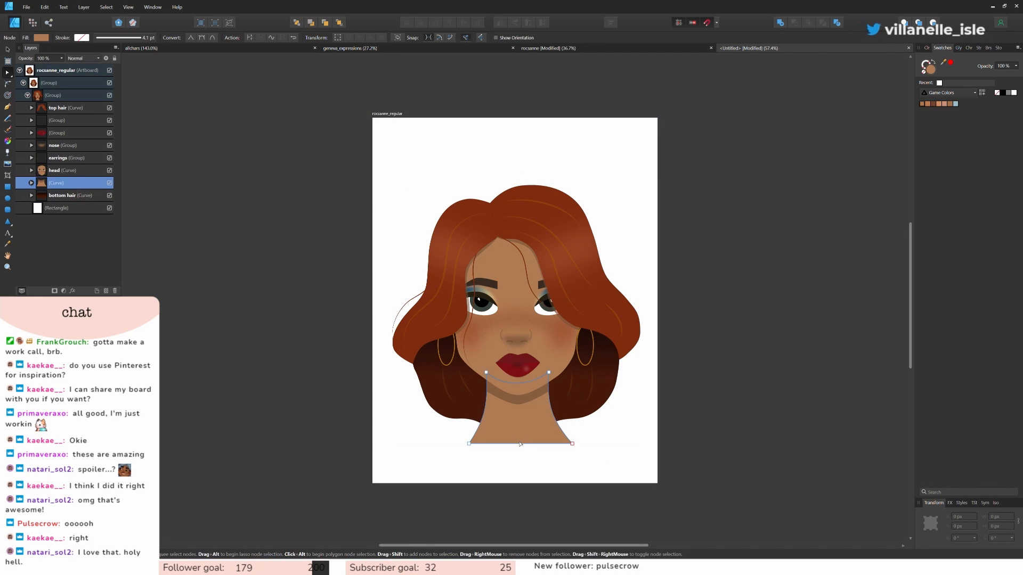
{"action": "left_click_drag", "start_coordinate": [520, 444], "coordinate": [522, 466]}
{"action": "left_click", "coordinate": [635, 433]}
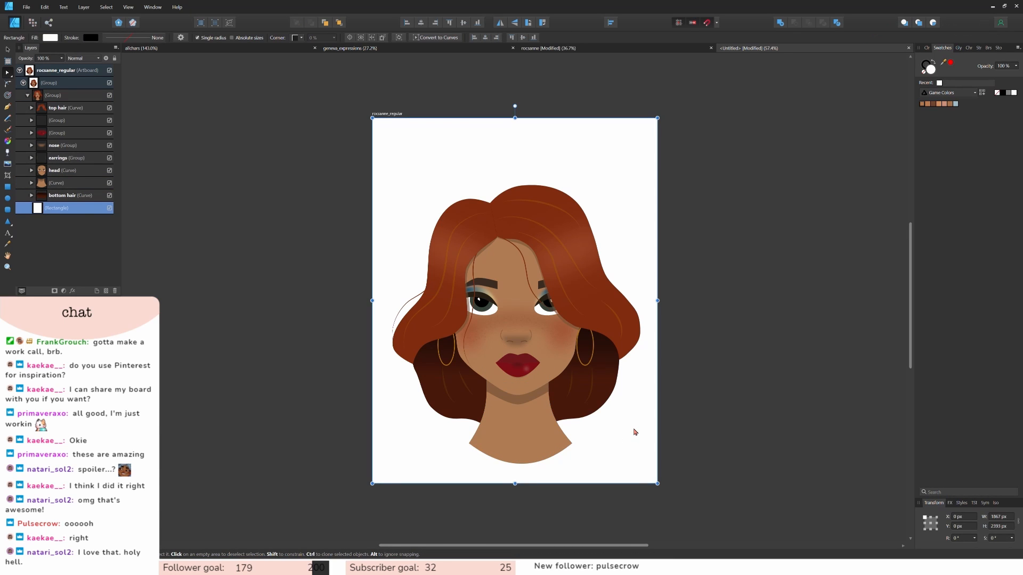
Adjust the curve handles on the lowest node of the shadow clipped inside the neck to round it.
{"action": "double_click", "coordinate": [517, 404]}
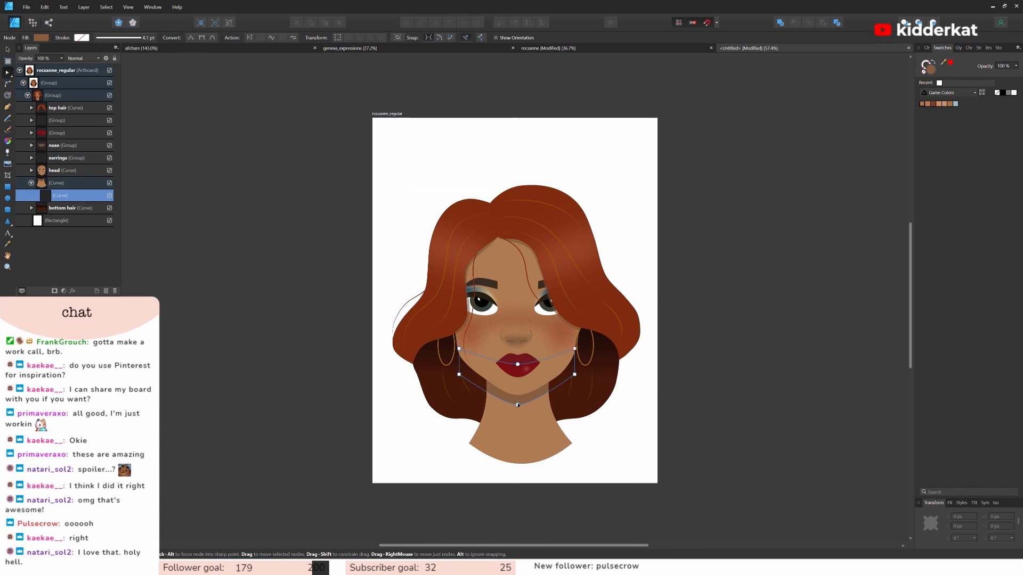
{"action": "scroll", "coordinate": [525, 405], "scroll_direction": "up", "scroll_amount": 3}
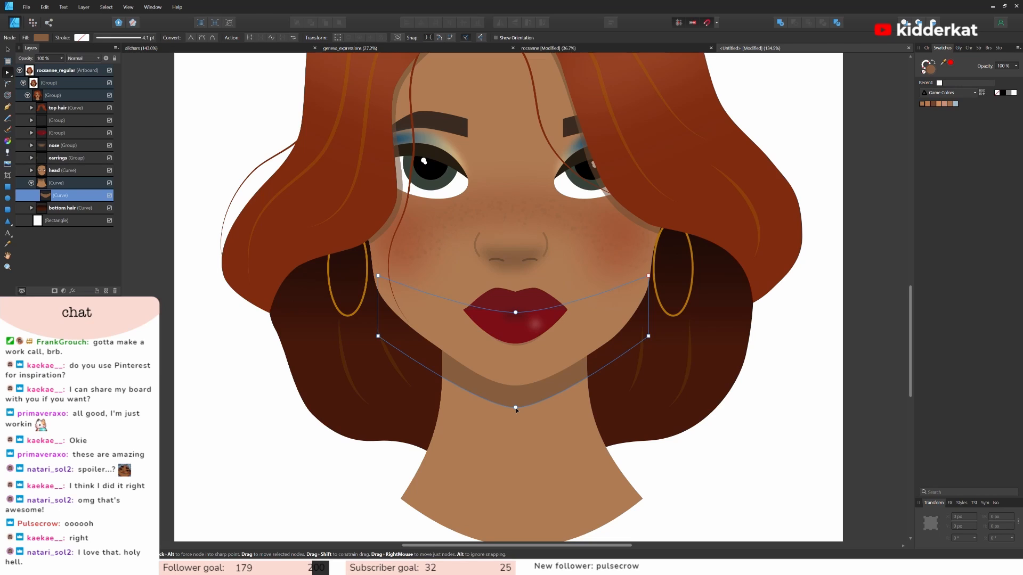
{"action": "left_click_drag", "start_coordinate": [516, 409], "coordinate": [563, 409]}
{"action": "left_click_drag", "start_coordinate": [478, 408], "coordinate": [472, 410]}
{"action": "left_click", "coordinate": [559, 438]}
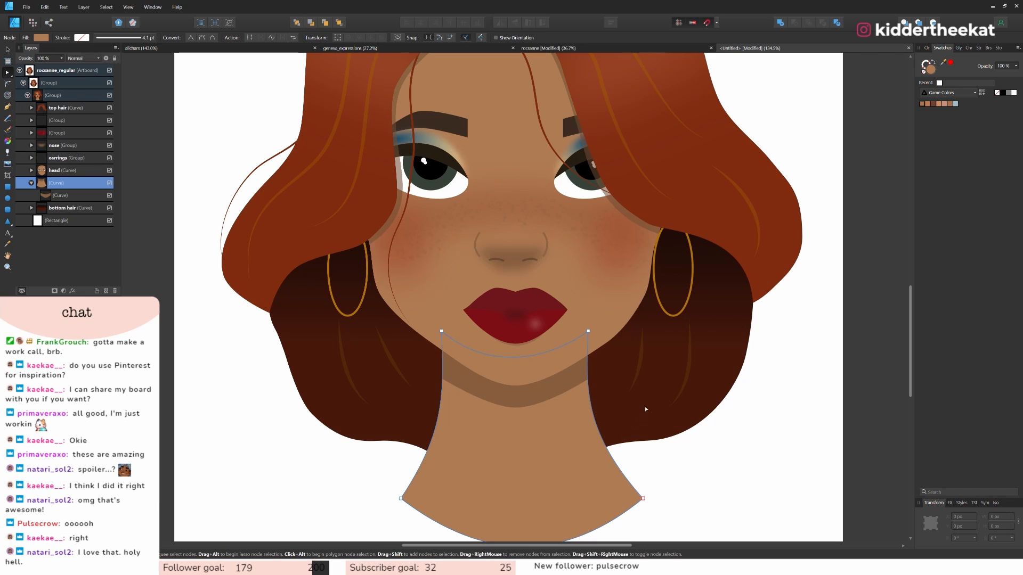
Nudge the head curve's lower right jaw node slightly.
{"action": "left_click", "coordinate": [616, 318]}
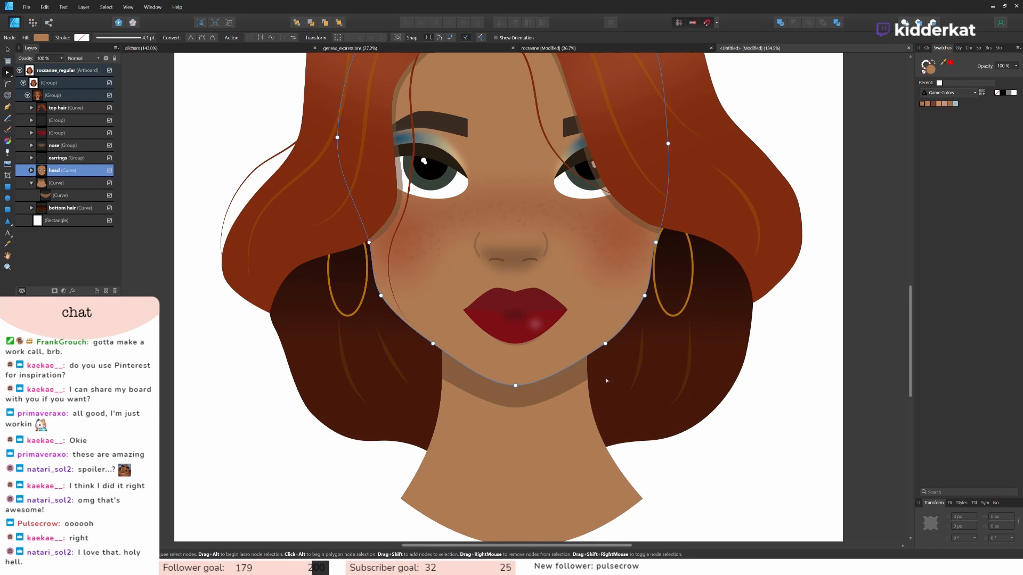
{"action": "left_click", "coordinate": [605, 343]}
{"action": "left_click_drag", "start_coordinate": [605, 340], "coordinate": [606, 343]}
Examine the bottom hair curve and a highlight rectangle clipped inside the top hair.
{"action": "left_click", "coordinate": [674, 421]}
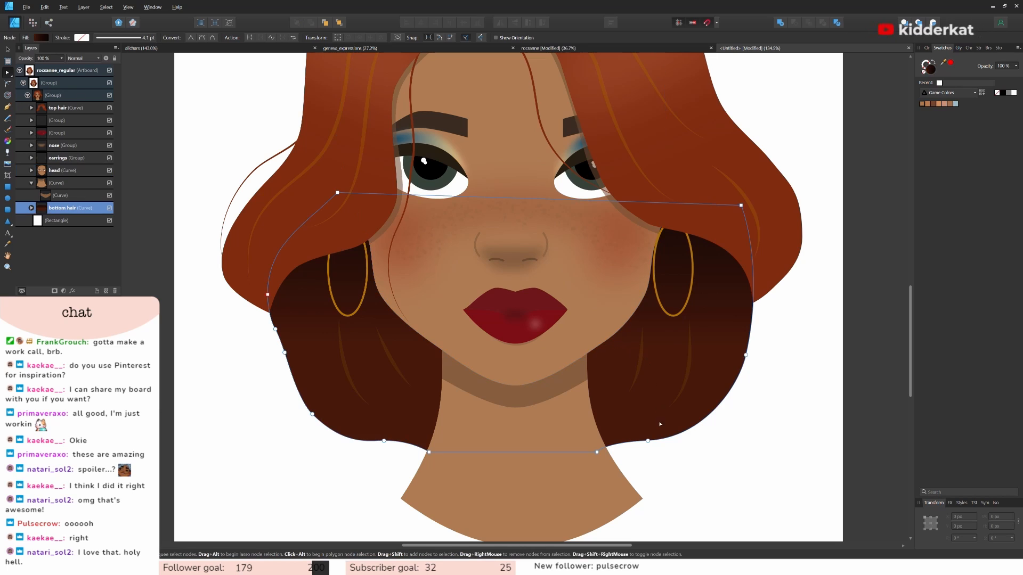
{"action": "scroll", "coordinate": [677, 427], "scroll_direction": "down", "scroll_amount": 2}
{"action": "left_click", "coordinate": [690, 482]}
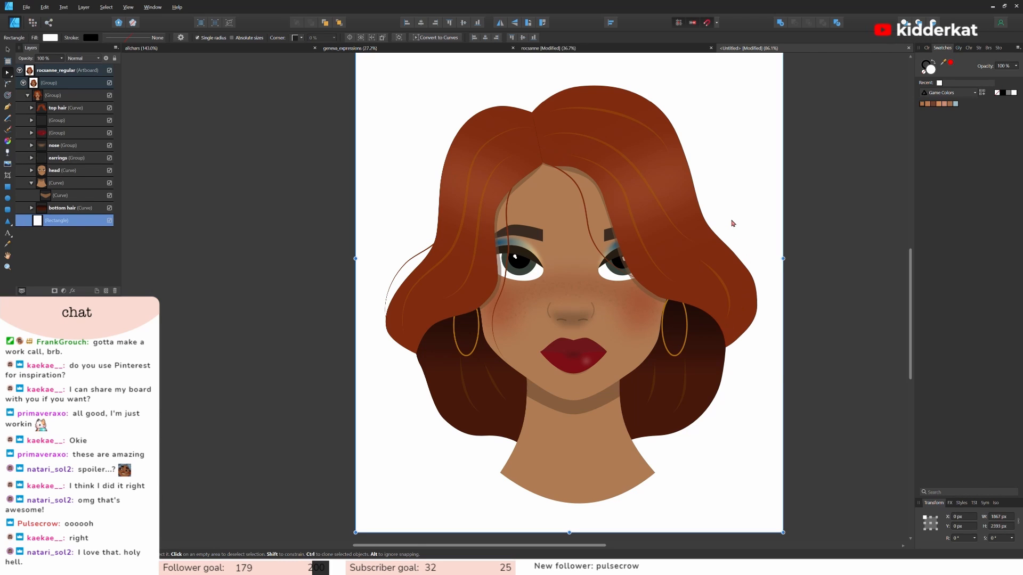
{"action": "double_click", "coordinate": [613, 227]}
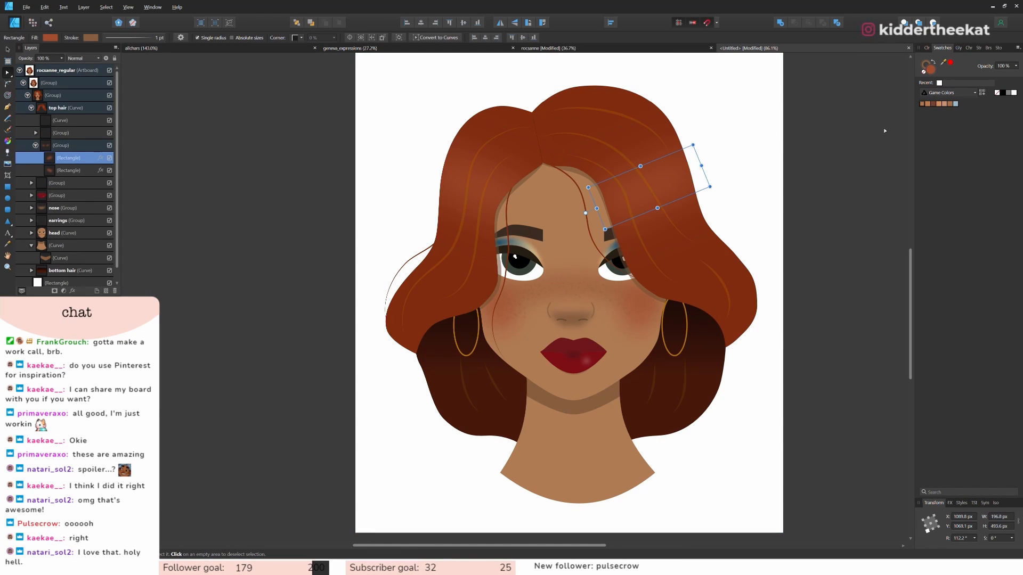
Lock the top hair, the loose hair strands group, the lips group, the nose and the earrings.
{"action": "left_click", "coordinate": [412, 145]}
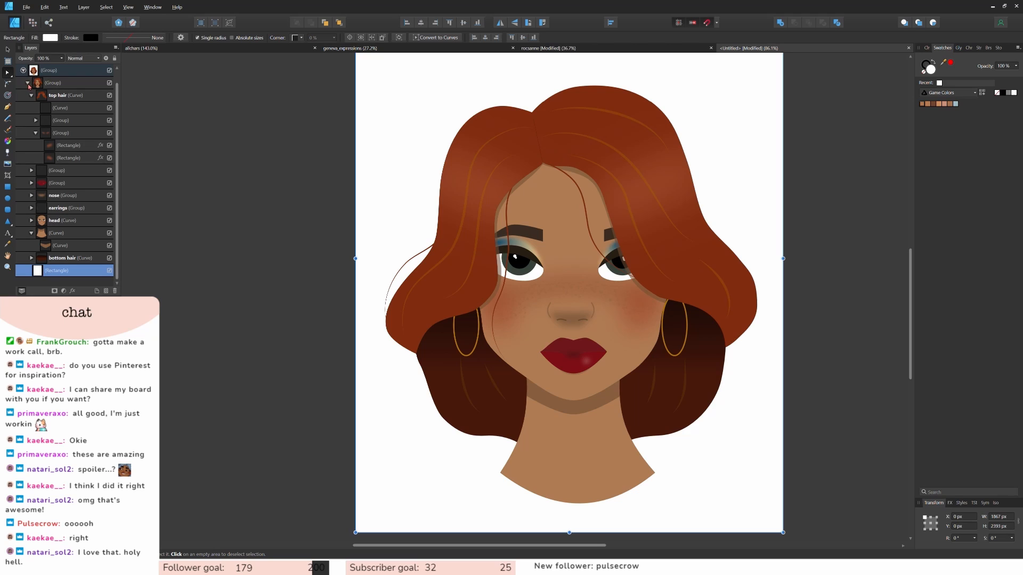
{"action": "scroll", "coordinate": [29, 91], "scroll_direction": "up", "scroll_amount": 1}
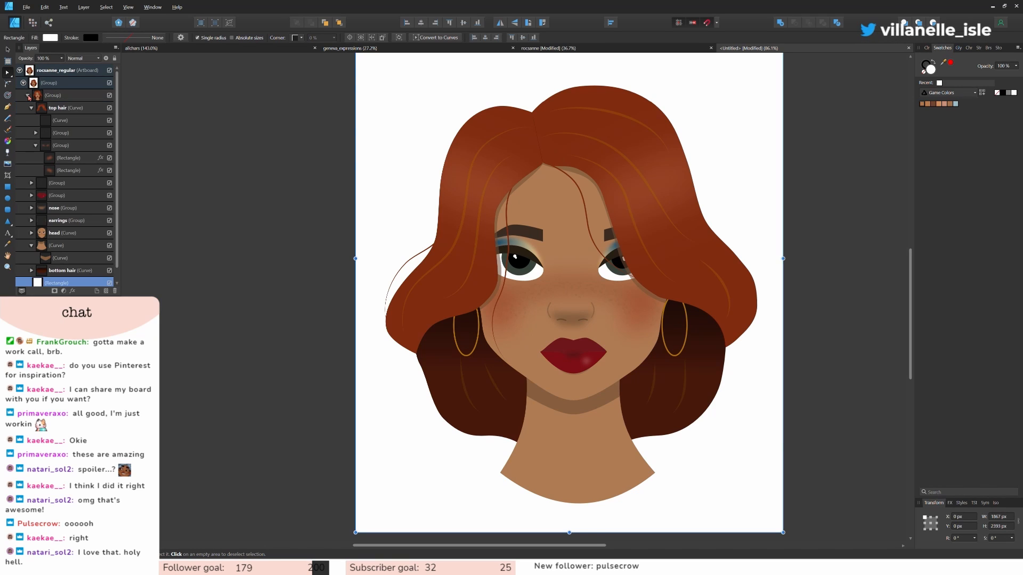
{"action": "left_click", "coordinate": [32, 108]}
{"action": "left_click", "coordinate": [87, 109]}
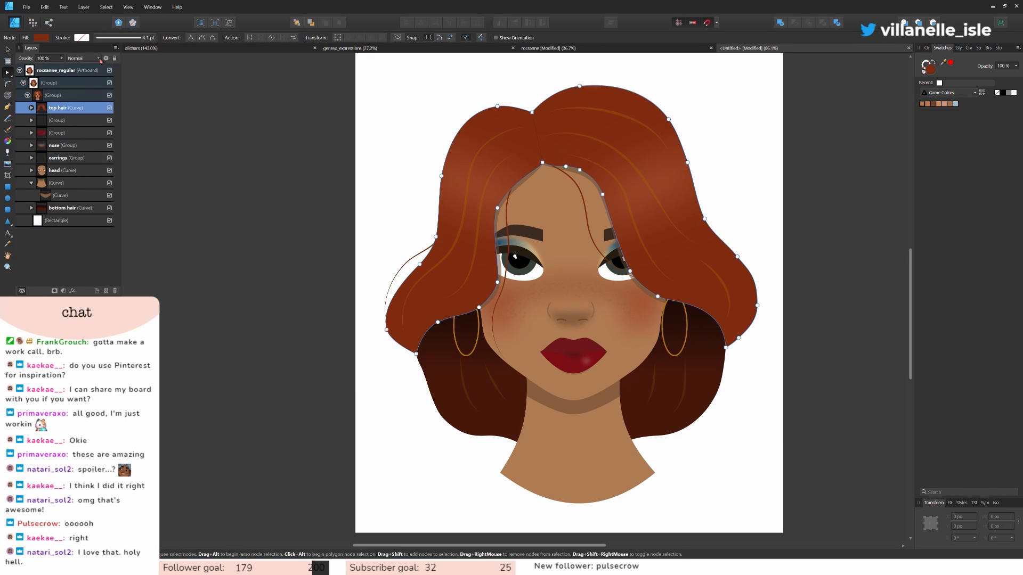
{"action": "left_click", "coordinate": [63, 121]}
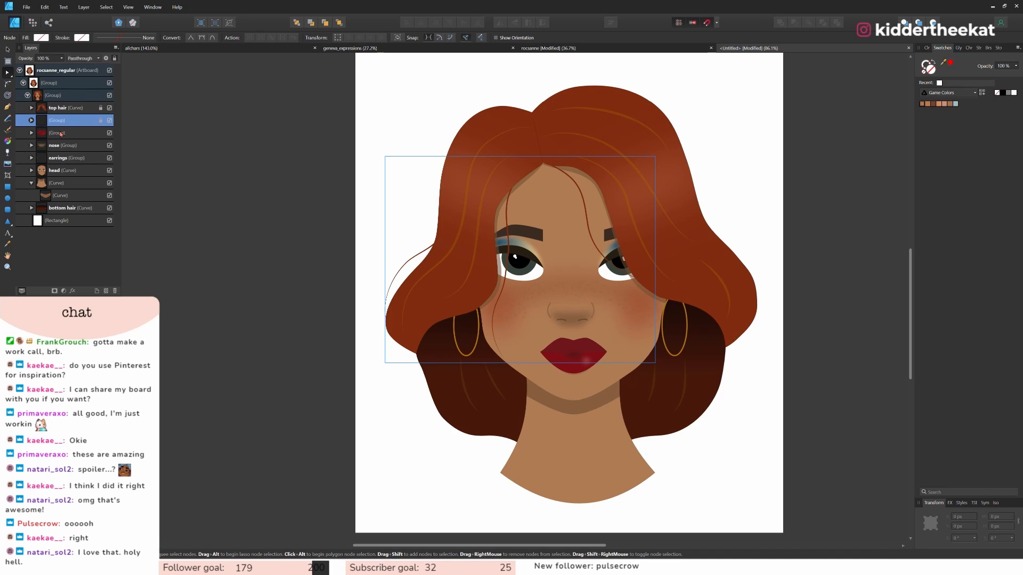
{"action": "left_click", "coordinate": [90, 134]}
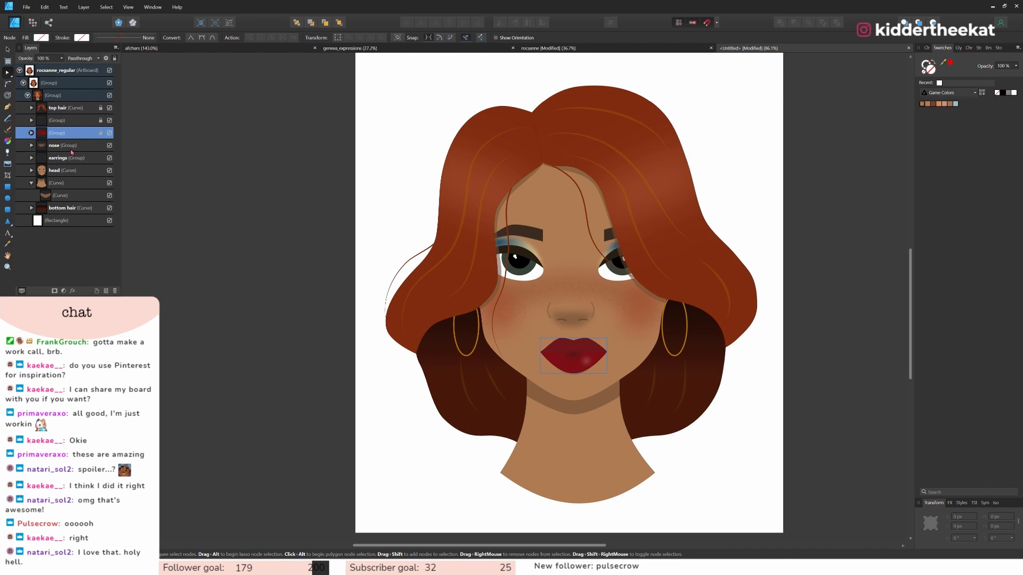
{"action": "left_click", "coordinate": [70, 146]}
{"action": "left_click", "coordinate": [114, 58]}
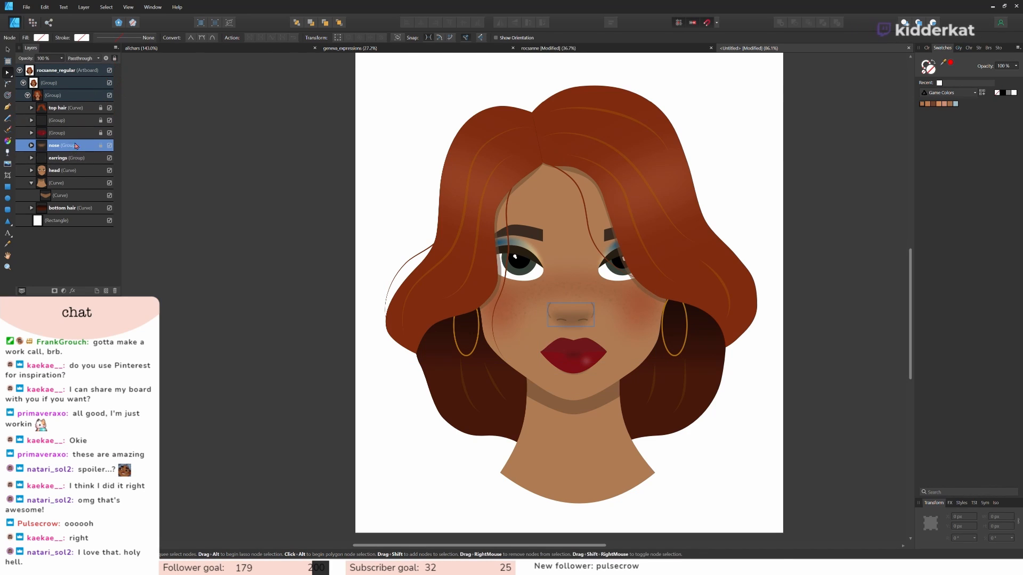
{"action": "left_click", "coordinate": [70, 159]}
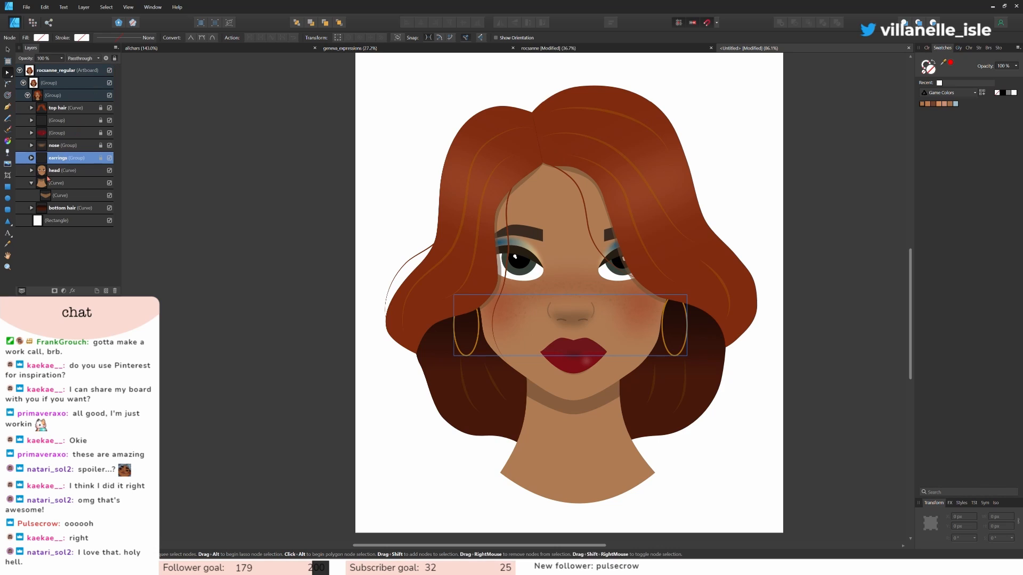
Expand the head layer and its eyes group, and select both eye symbols.
{"action": "left_click", "coordinate": [31, 170]}
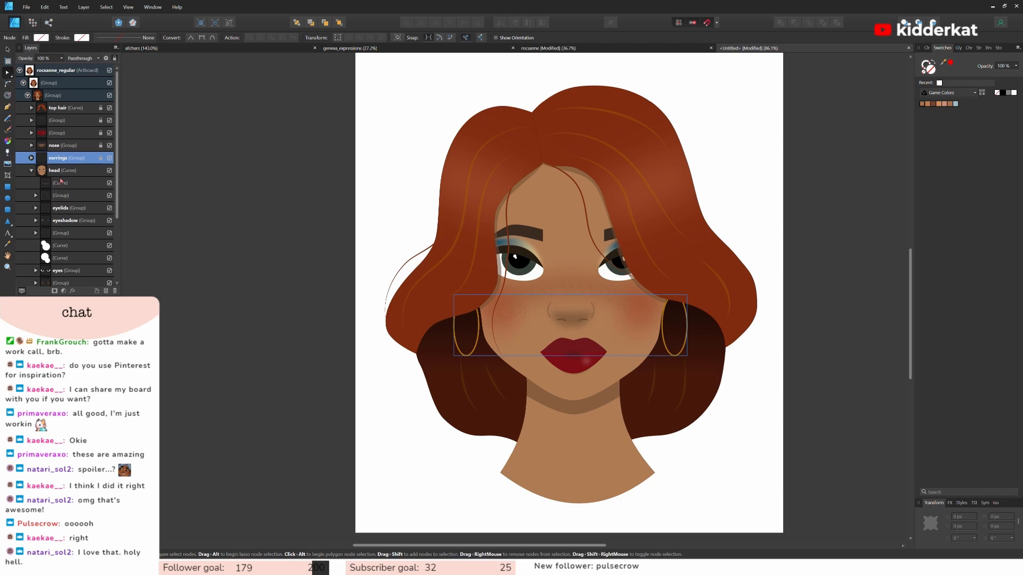
{"action": "scroll", "coordinate": [42, 223], "scroll_direction": "down", "scroll_amount": 2}
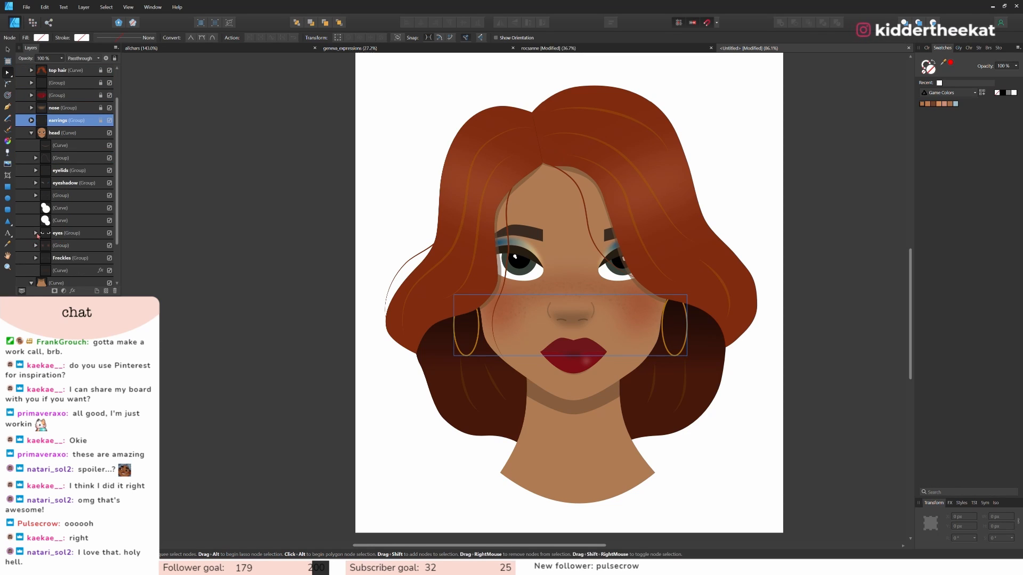
{"action": "left_click", "coordinate": [39, 235]}
{"action": "left_click", "coordinate": [35, 233]}
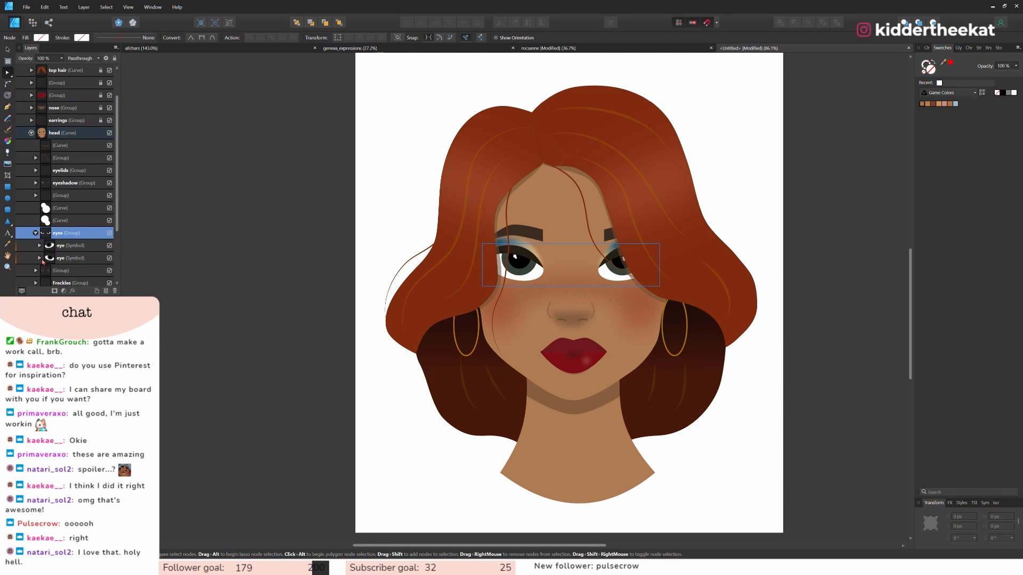
{"action": "left_click", "coordinate": [40, 258]}
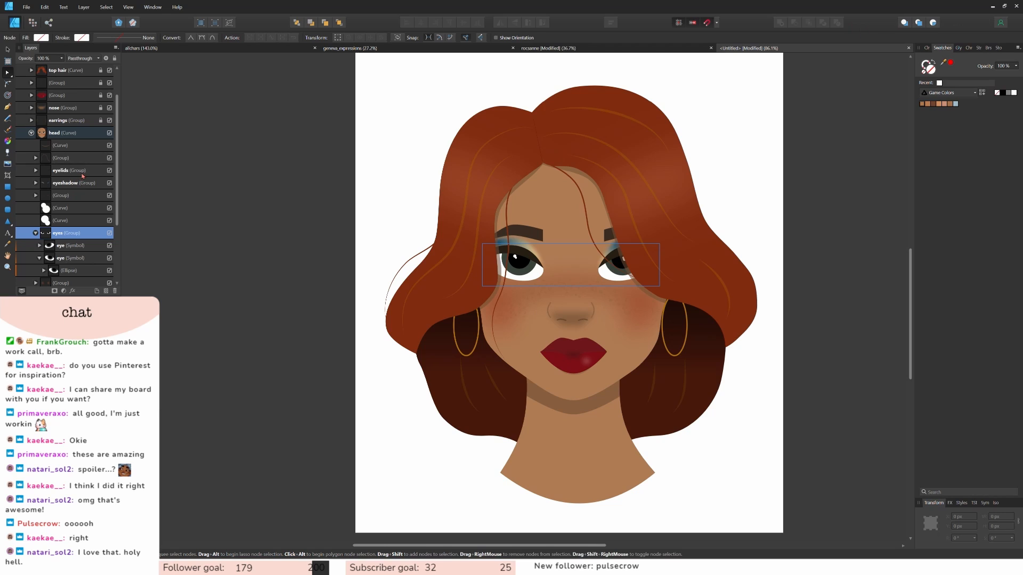
{"action": "left_click", "coordinate": [69, 246]}
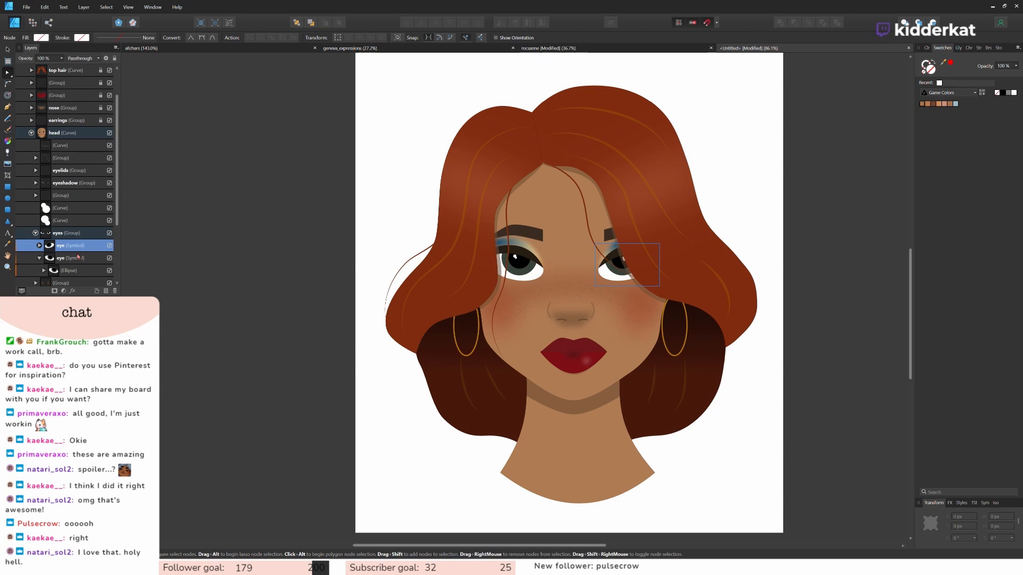
{"action": "left_click", "coordinate": [69, 258], "text": "shift"}
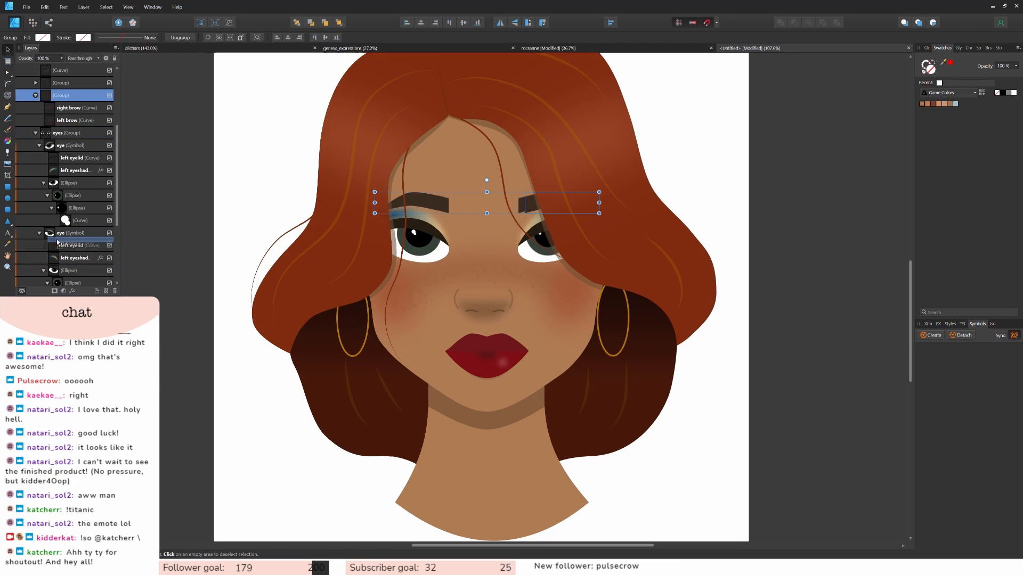
Move the left brow into the eye symbol and delete the separate right brow.
{"action": "left_click_drag", "start_coordinate": [56, 239], "coordinate": [57, 238]}
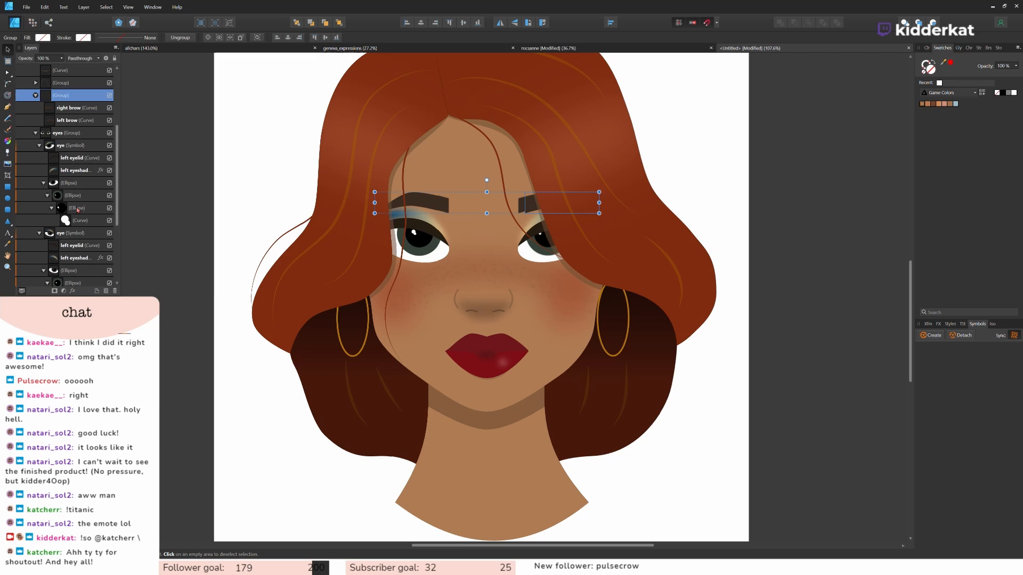
{"action": "left_click", "coordinate": [71, 109]}
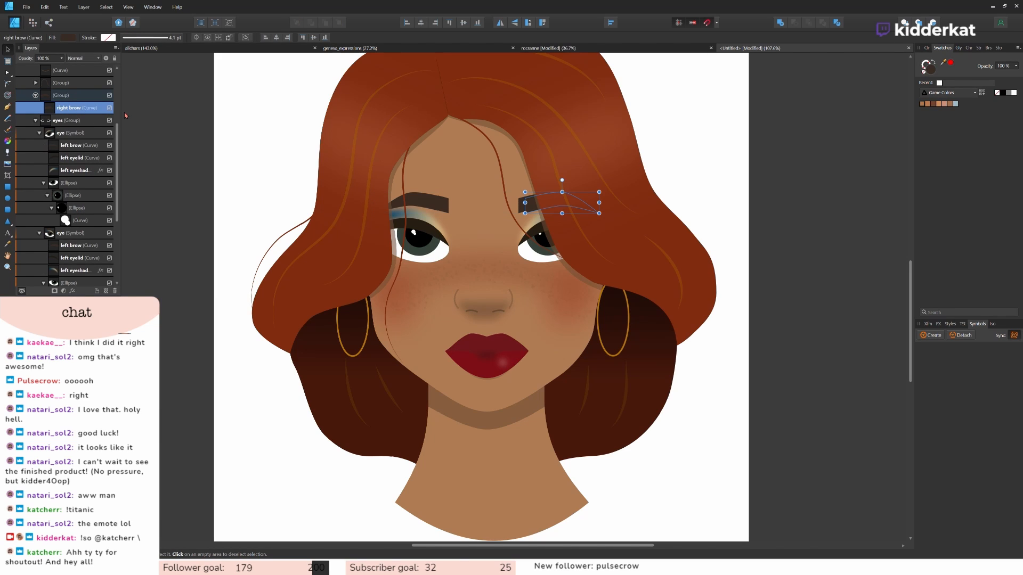
{"action": "key", "text": "Delete"}
{"action": "left_click", "coordinate": [68, 109]}
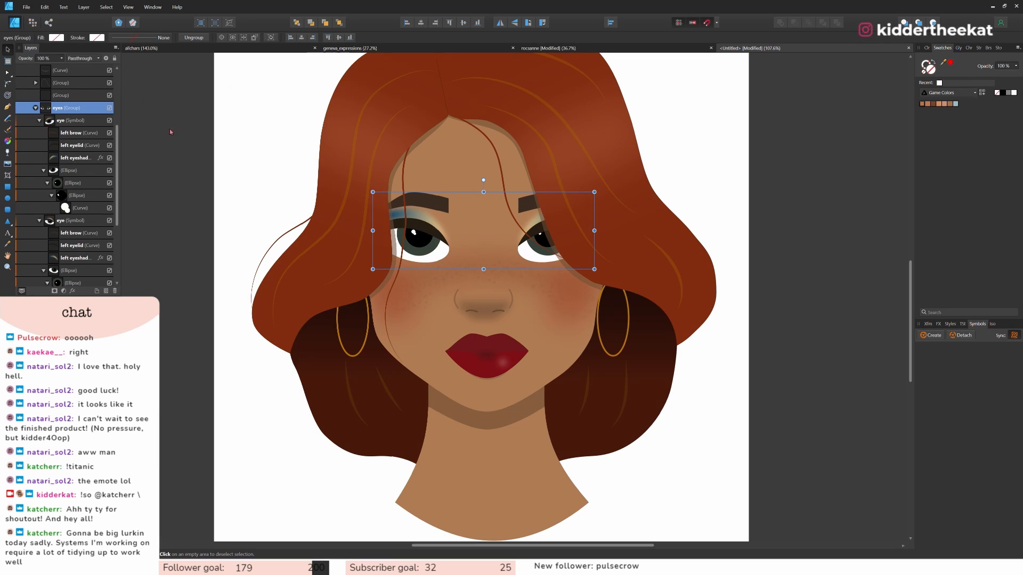
{"action": "left_click", "coordinate": [267, 243]}
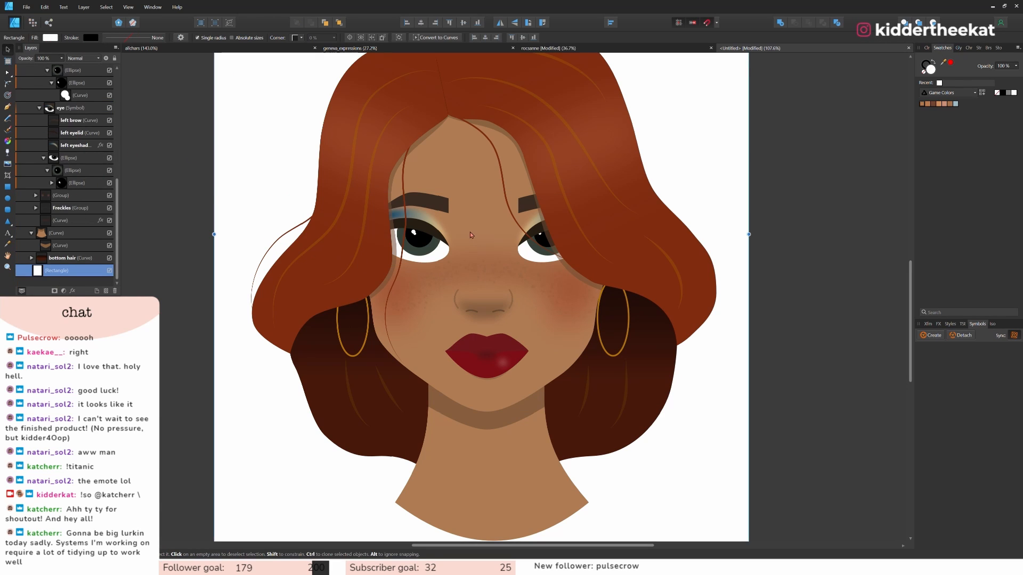
Duplicate the rocsanne_regular artboard and place the copy beside the original.
{"action": "scroll", "coordinate": [470, 234], "scroll_direction": "down", "scroll_amount": 2}
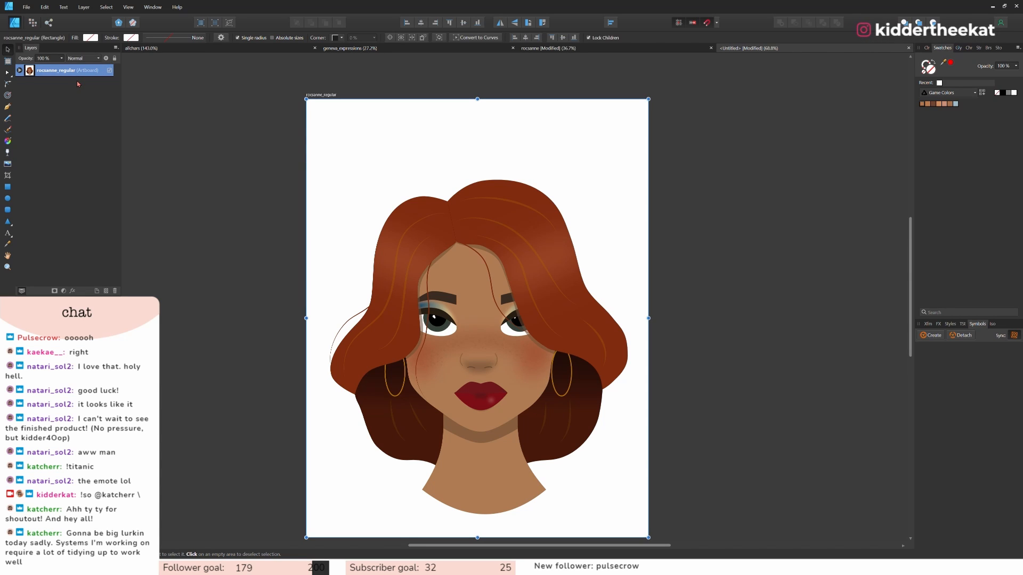
{"action": "left_click_drag", "start_coordinate": [497, 293], "coordinate": [854, 294]}
{"action": "left_click_drag", "start_coordinate": [466, 546], "coordinate": [549, 550]}
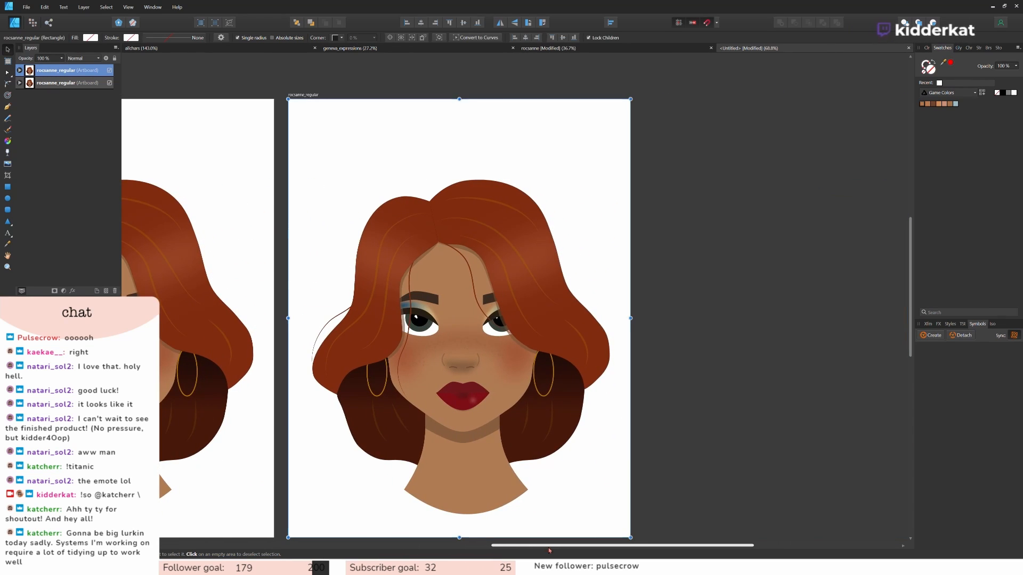
Expand the duplicated artboard down to its eye symbols and switch one eye's visibility off and on to check the symbol link.
{"action": "left_click", "coordinate": [20, 70]}
{"action": "left_click", "coordinate": [24, 83]}
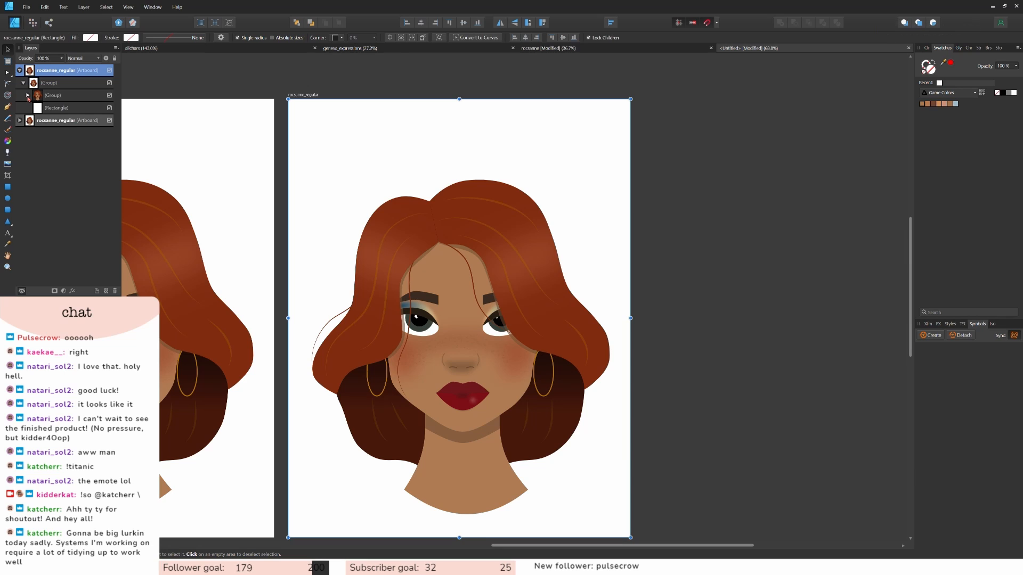
{"action": "left_click", "coordinate": [28, 96]}
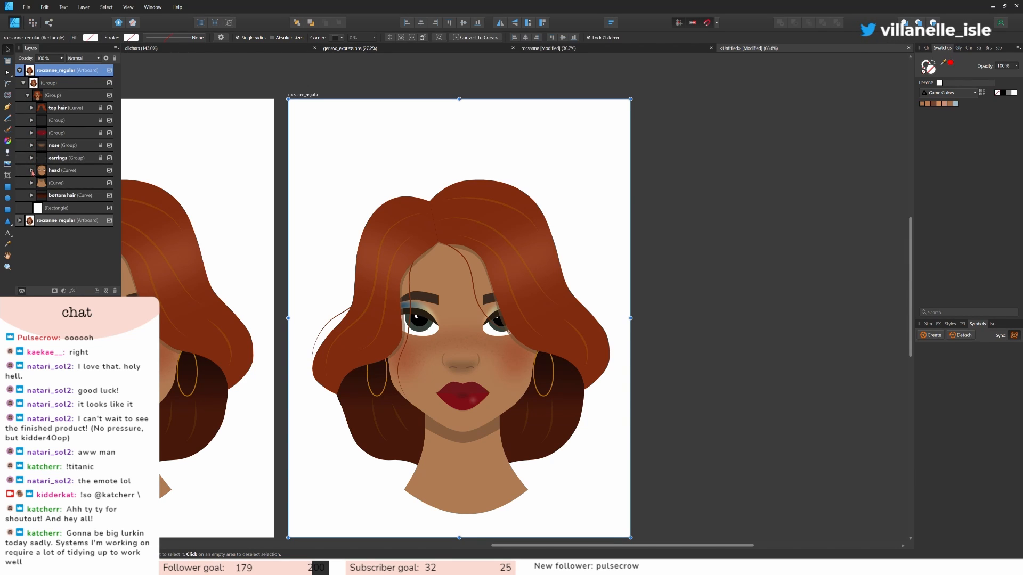
{"action": "left_click", "coordinate": [31, 170]}
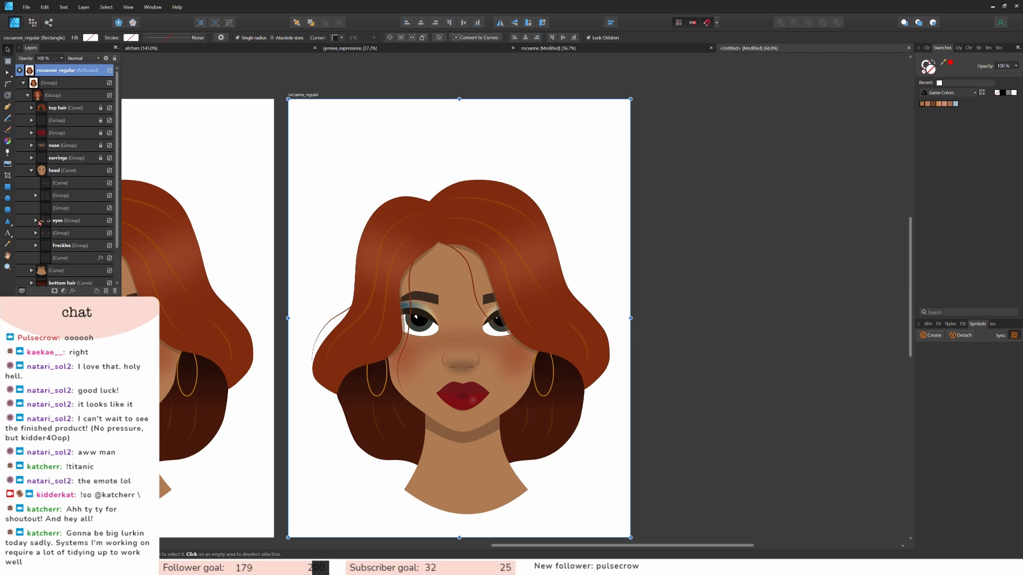
{"action": "left_click", "coordinate": [36, 221]}
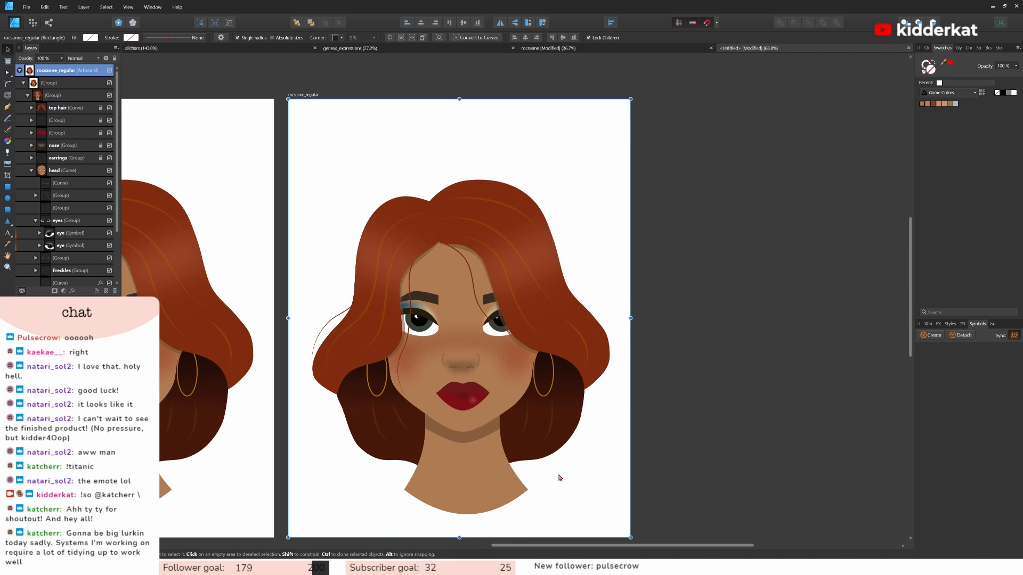
{"action": "scroll", "coordinate": [560, 478], "scroll_direction": "down", "scroll_amount": 1}
{"action": "scroll", "coordinate": [186, 166], "scroll_direction": "left", "scroll_amount": 5}
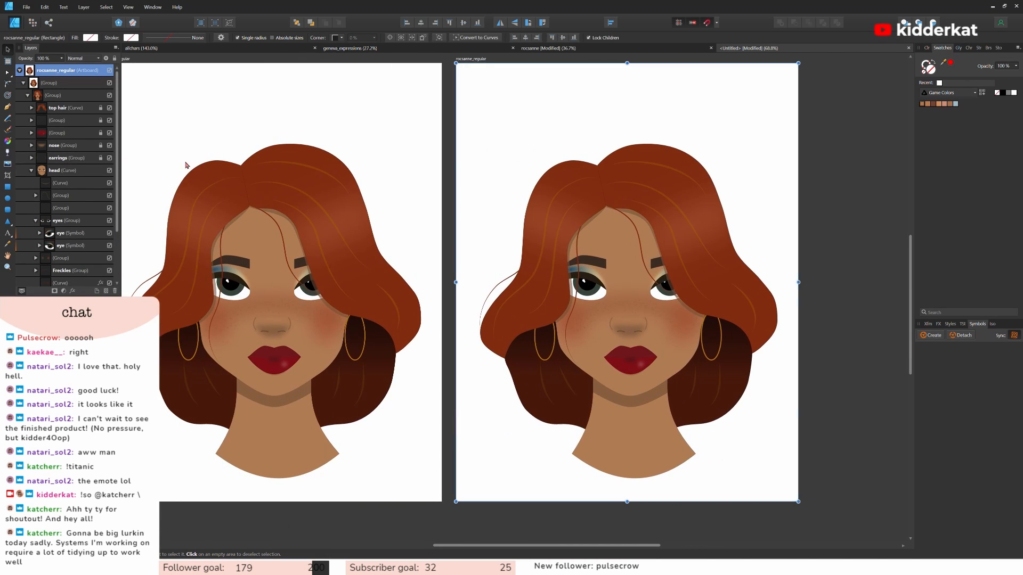
{"action": "left_click", "coordinate": [63, 245]}
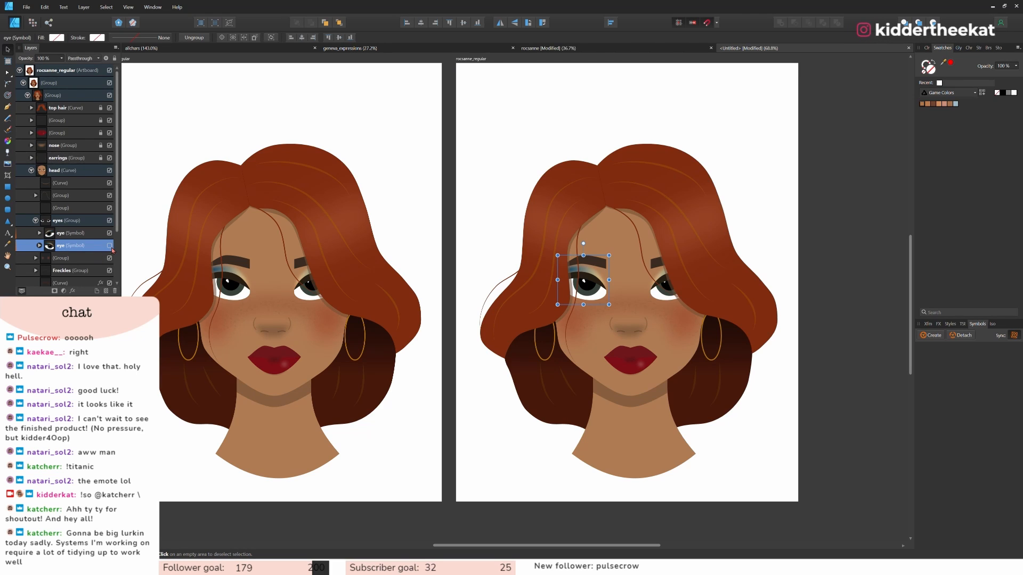
{"action": "left_click", "coordinate": [110, 246]}
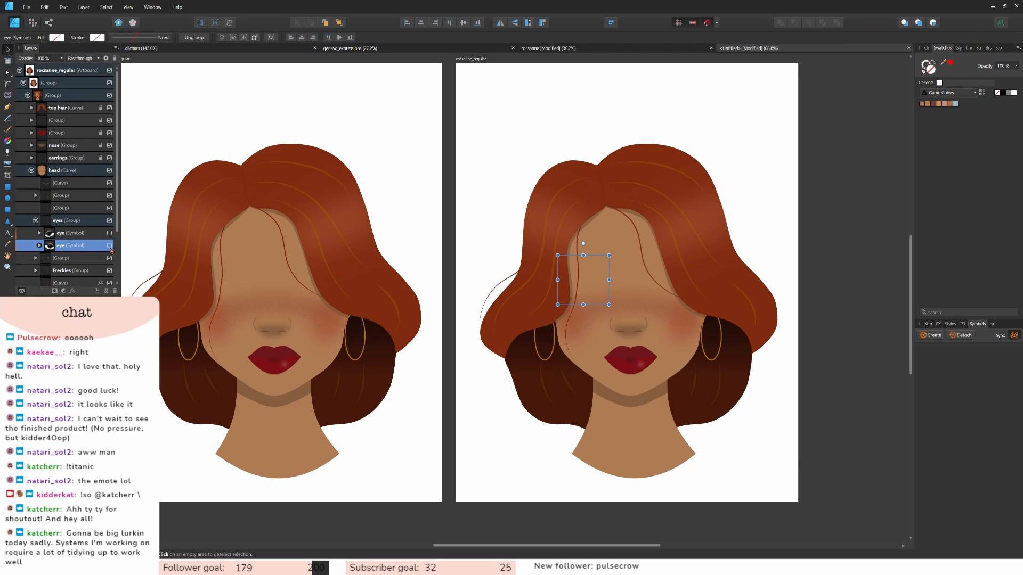
{"action": "left_click", "coordinate": [110, 247]}
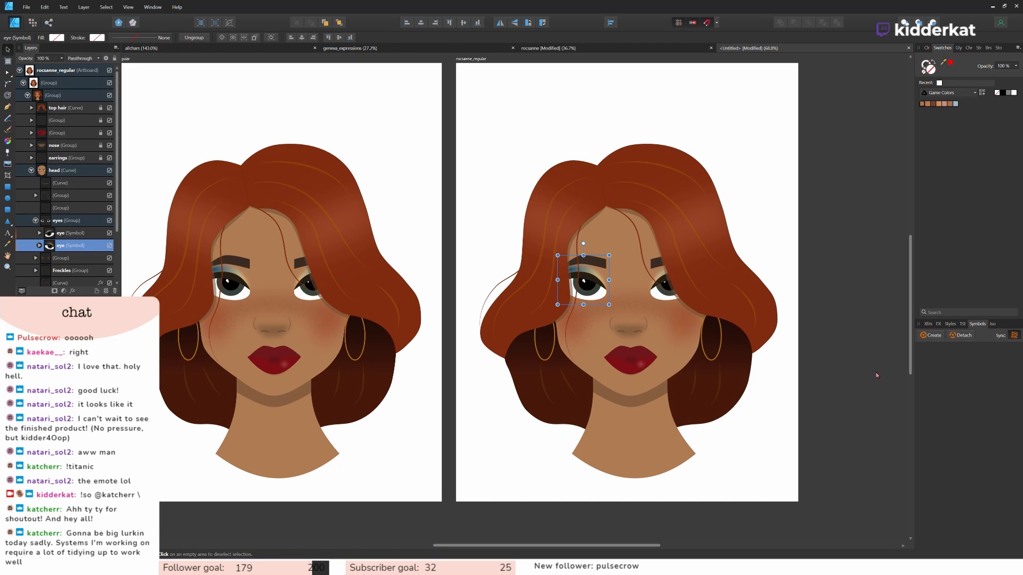
Detach both eyes in the duplicated artboard from their symbol.
{"action": "left_click", "coordinate": [961, 335]}
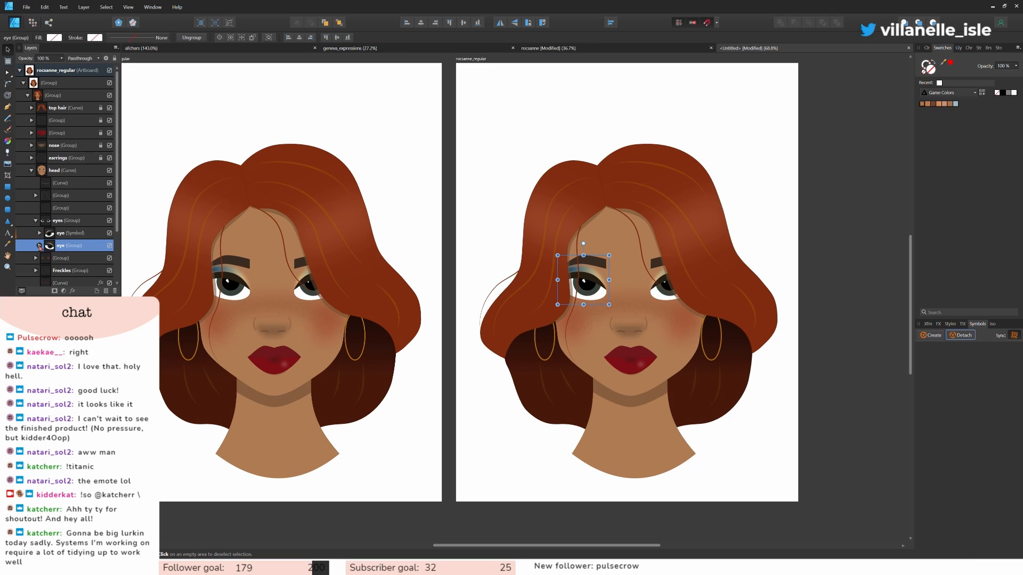
{"action": "left_click", "coordinate": [39, 246]}
{"action": "left_click", "coordinate": [71, 235]}
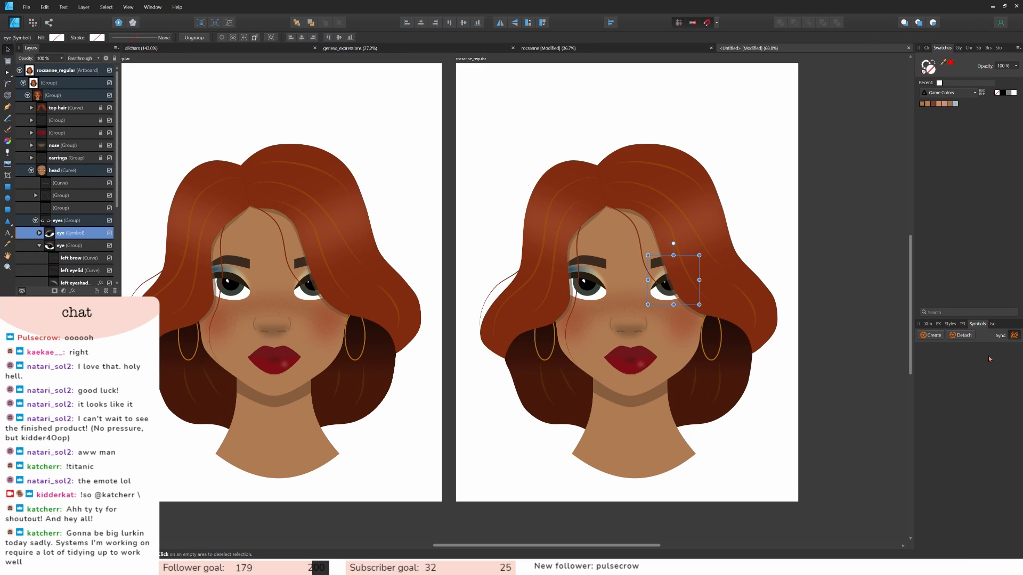
{"action": "left_click", "coordinate": [965, 336]}
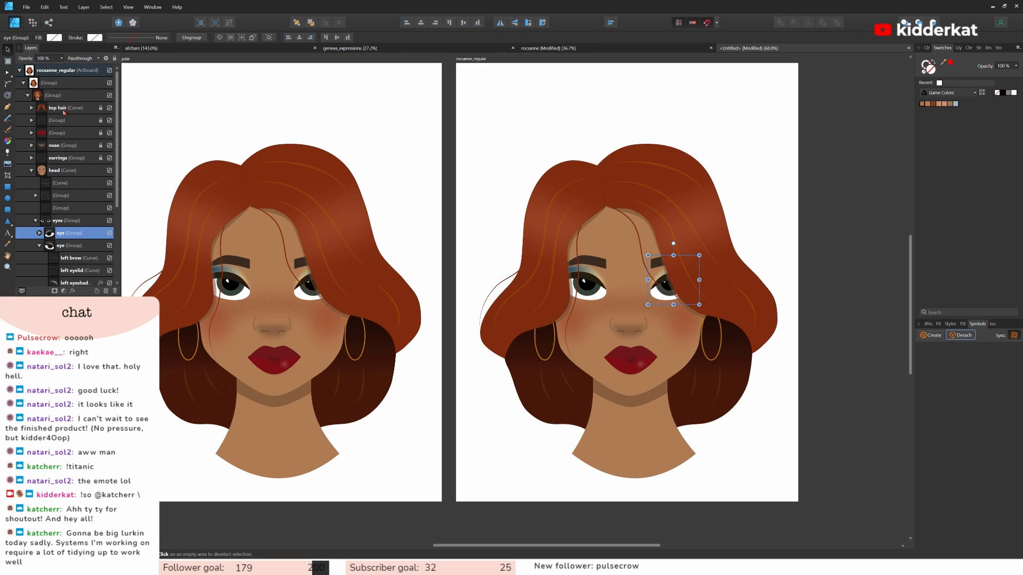
Open the duplicated artboard's name for editing and check the artboard naming in the geneva_expressions document.
{"action": "double_click", "coordinate": [61, 71]}
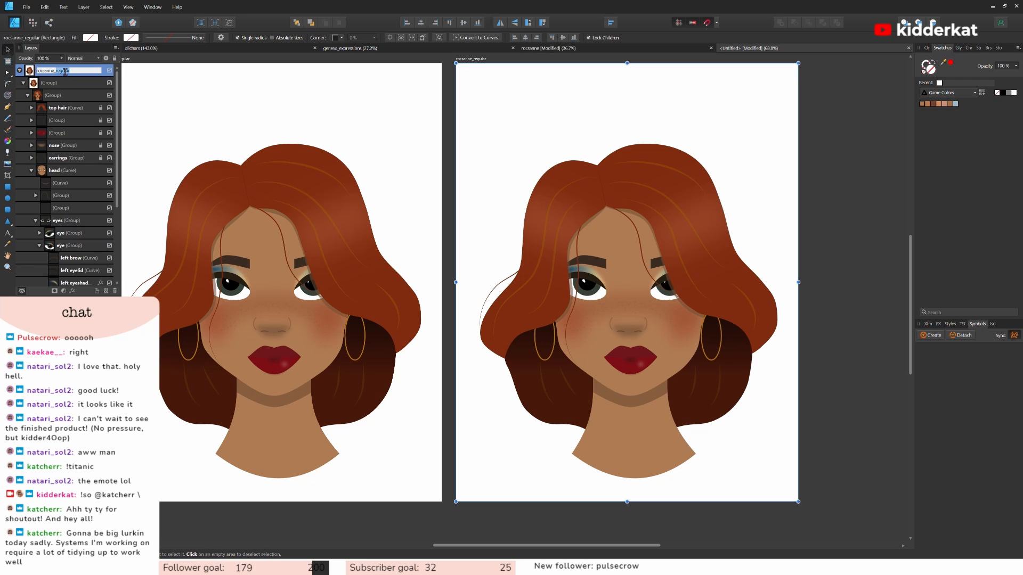
{"action": "left_click", "coordinate": [401, 50]}
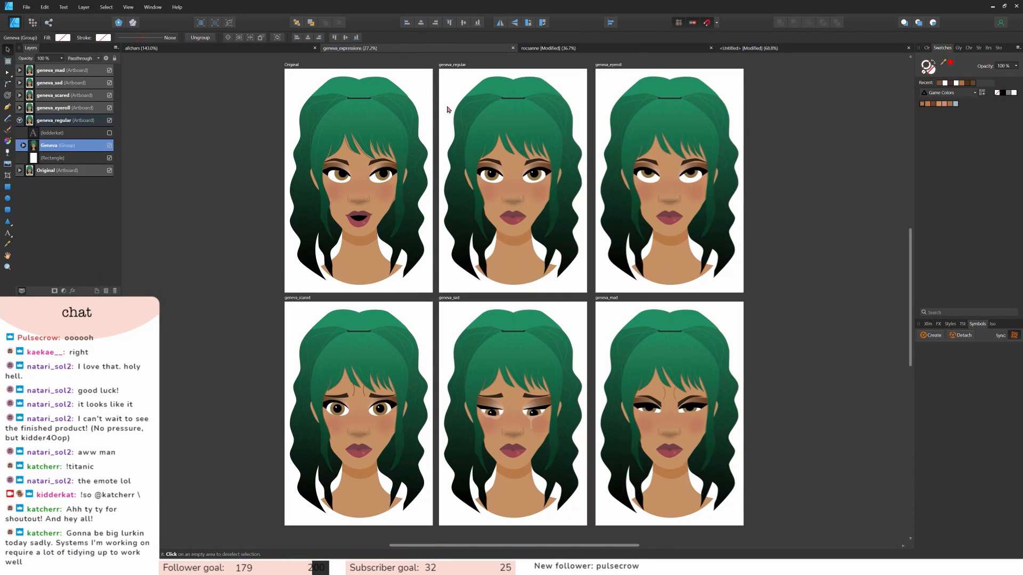
Save the original rocsanne document and close it.
{"action": "left_click", "coordinate": [637, 48]}
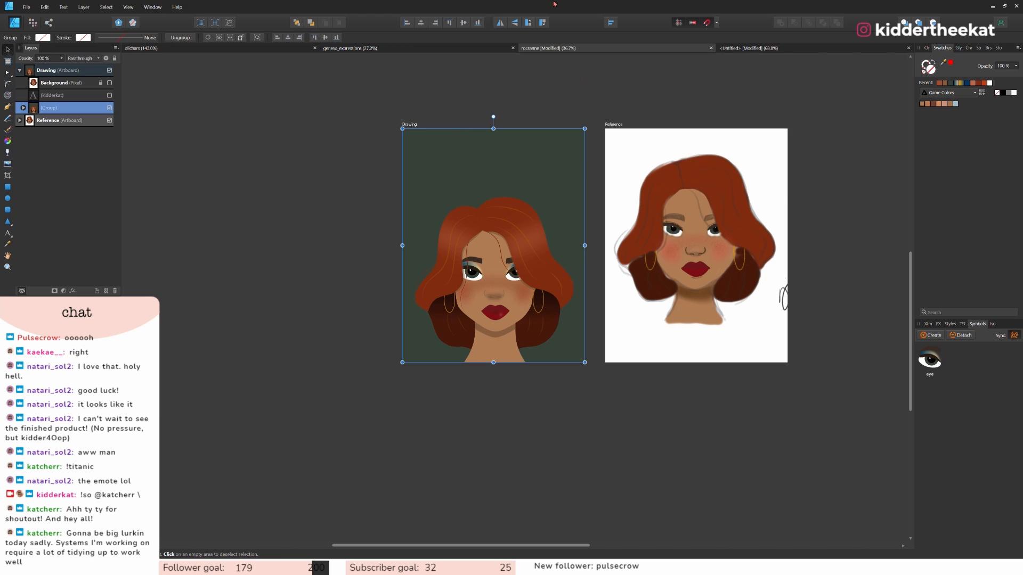
{"action": "left_click", "coordinate": [710, 47]}
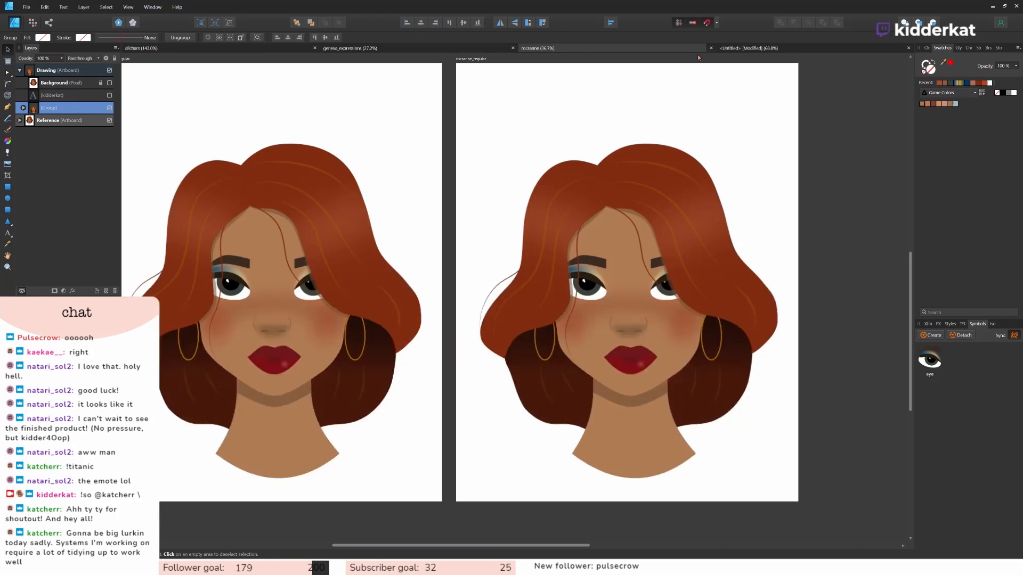
{"action": "left_click", "coordinate": [26, 7]}
{"action": "left_click", "coordinate": [41, 83]}
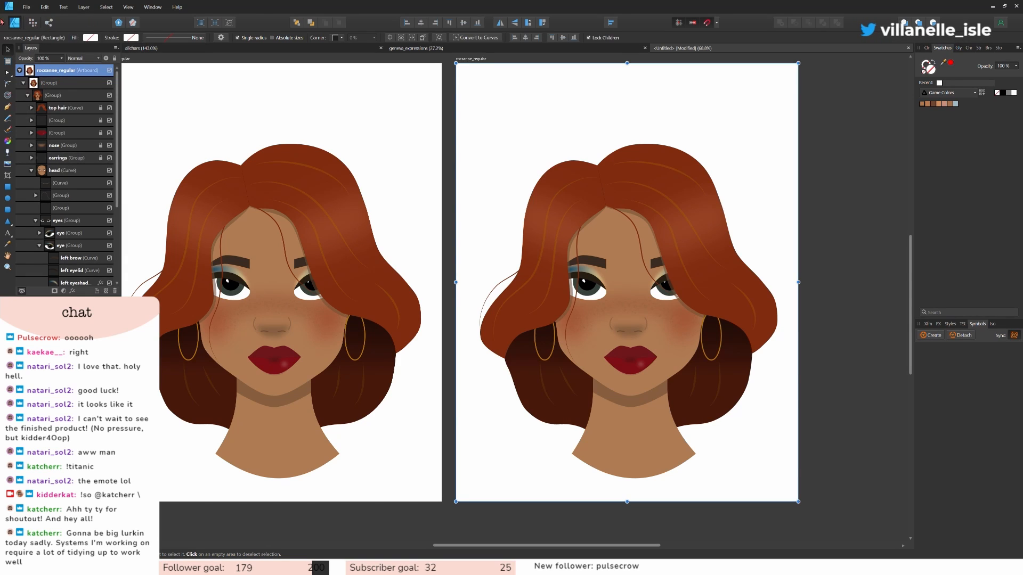
Save the document as rocsanne_expressions in the Expressions folder.
{"action": "type", "text": "rocsa"}
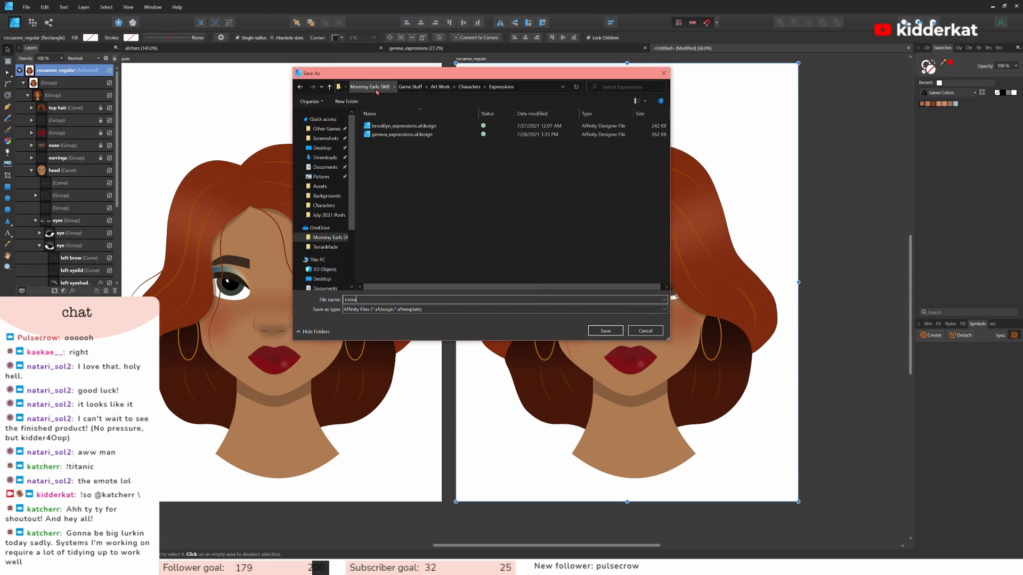
{"action": "type", "text": "nne_expressions"}
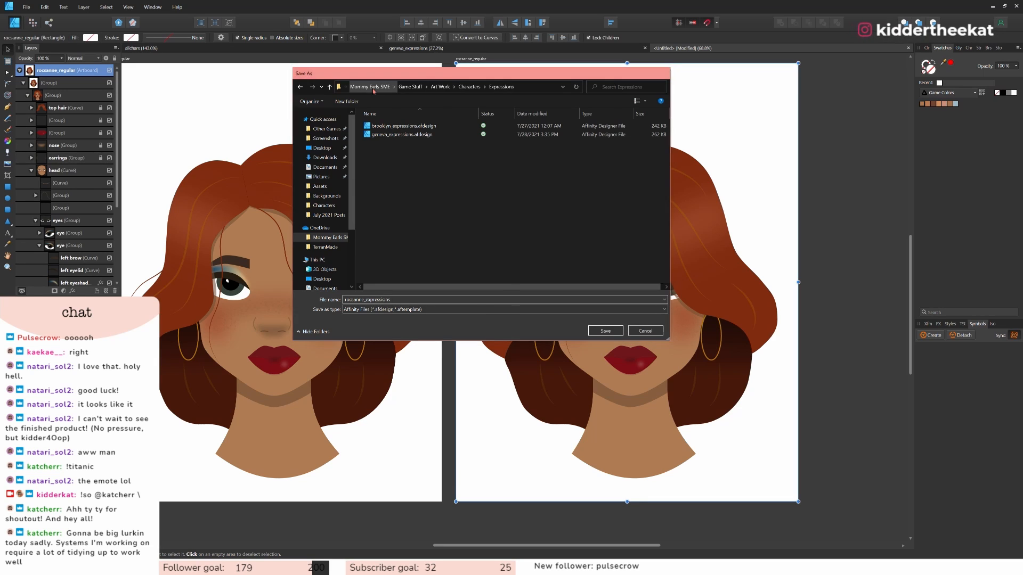
{"action": "key", "text": "Return"}
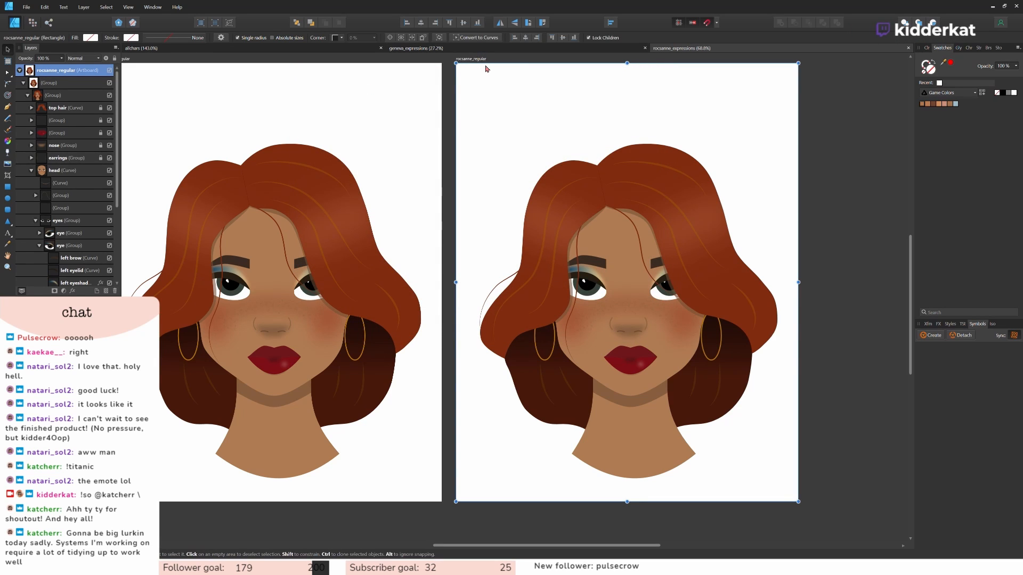
Rename the duplicated artboard as rocsanne_eyeroll.
{"action": "double_click", "coordinate": [59, 71]}
{"action": "double_click", "coordinate": [59, 71]}
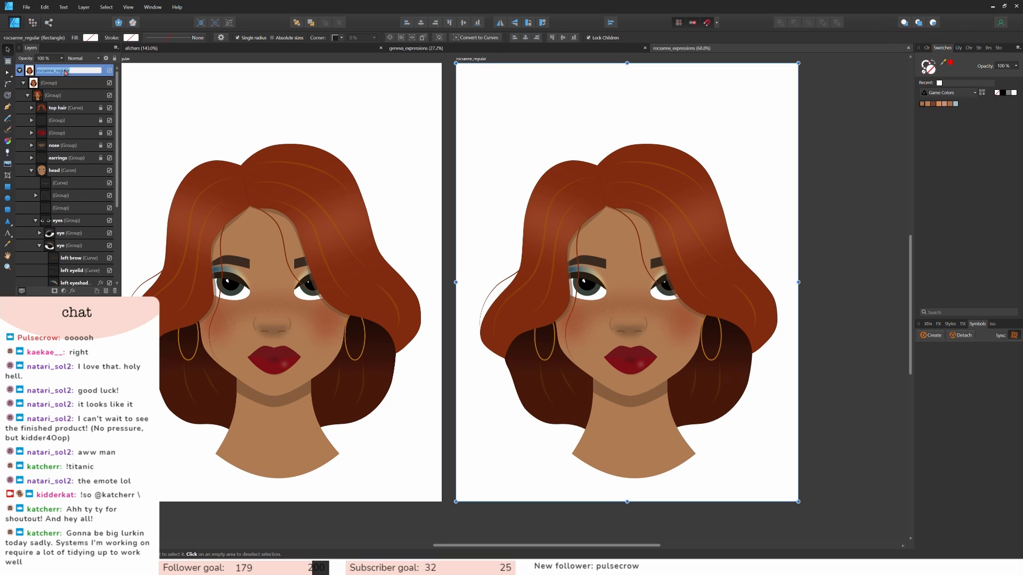
{"action": "left_click", "coordinate": [65, 71]}
{"action": "type", "text": "eye"}
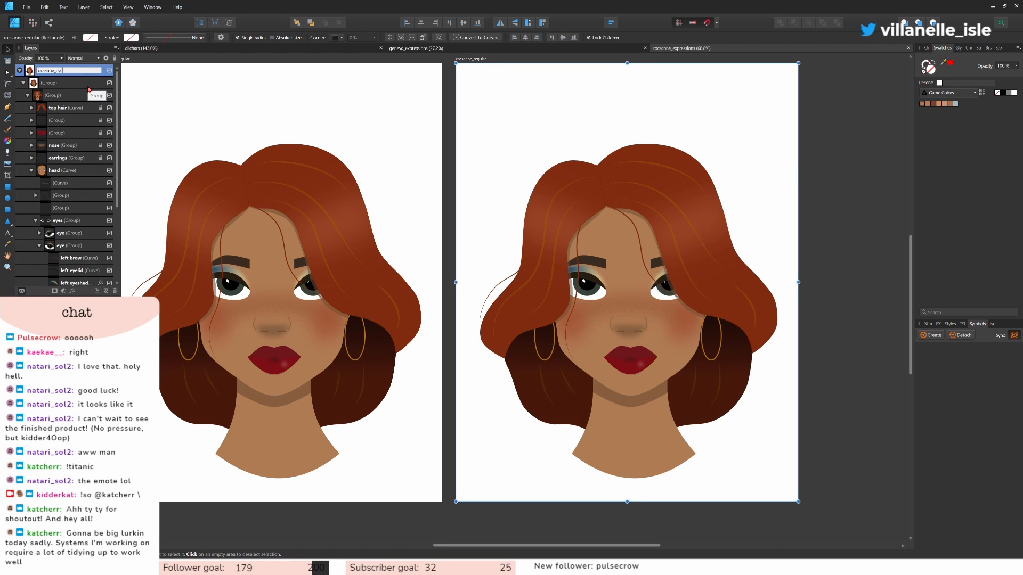
{"action": "type", "text": "roll"}
{"action": "key", "text": "Return"}
Examine the eye position of the geneva_eyeroll portrait in the geneva_expressions document, then return to rocsanne_expressions.
{"action": "left_click", "coordinate": [454, 48]}
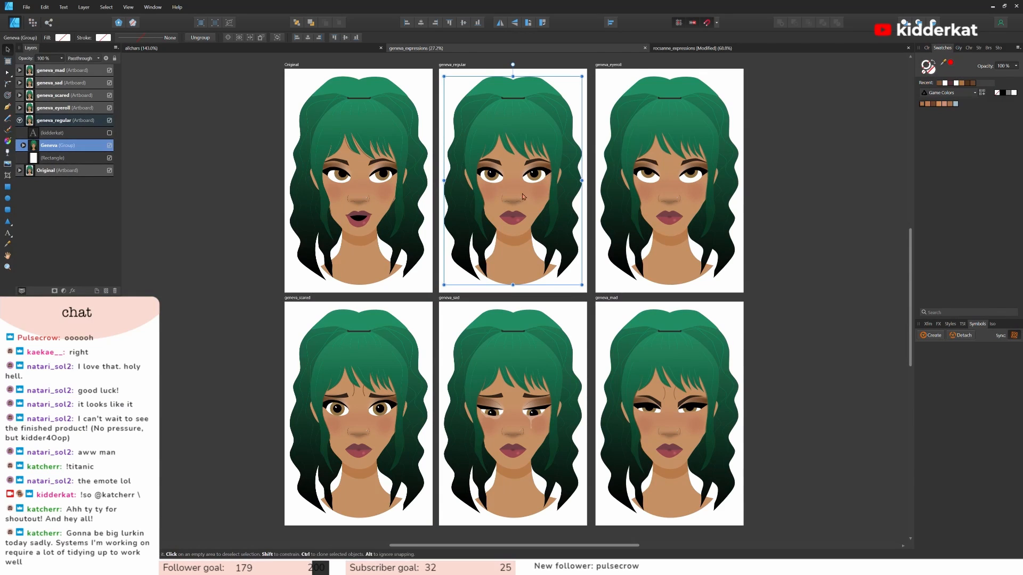
{"action": "scroll", "coordinate": [803, 241], "scroll_direction": "up", "scroll_amount": 3}
{"action": "scroll", "coordinate": [803, 241], "scroll_direction": "up", "scroll_amount": 3}
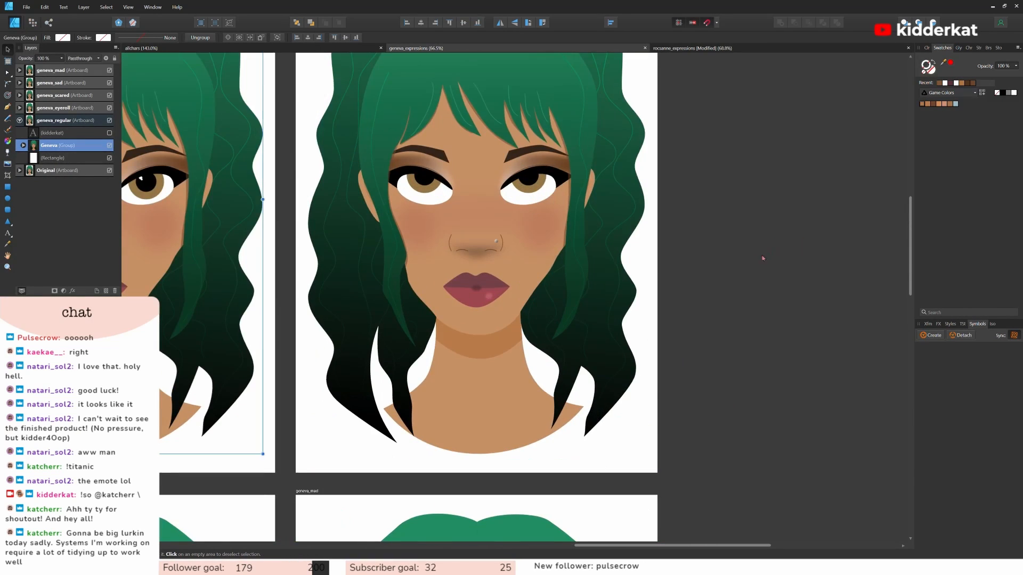
{"action": "scroll", "coordinate": [642, 246], "scroll_direction": "up", "scroll_amount": 1}
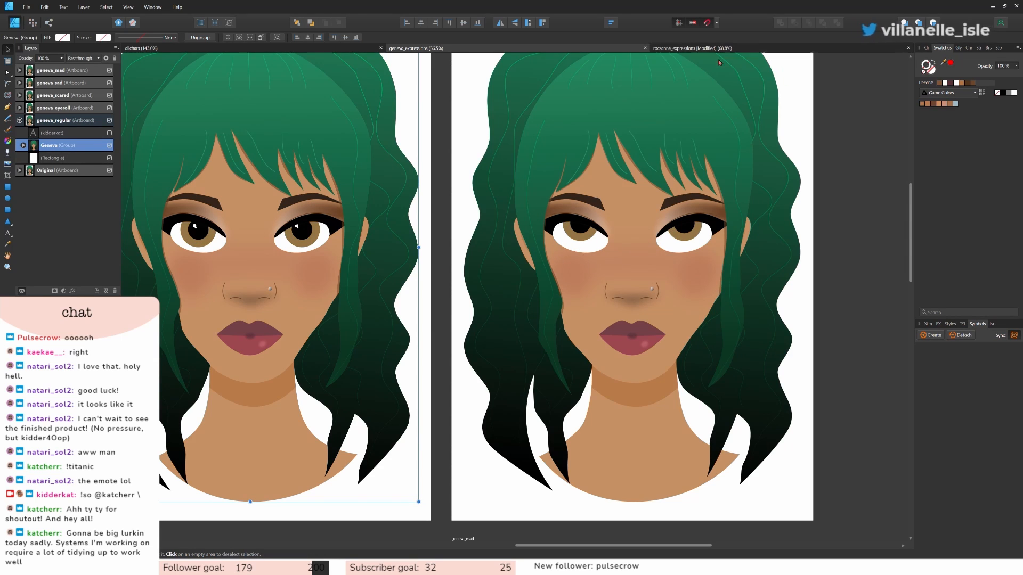
{"action": "left_click", "coordinate": [692, 48]}
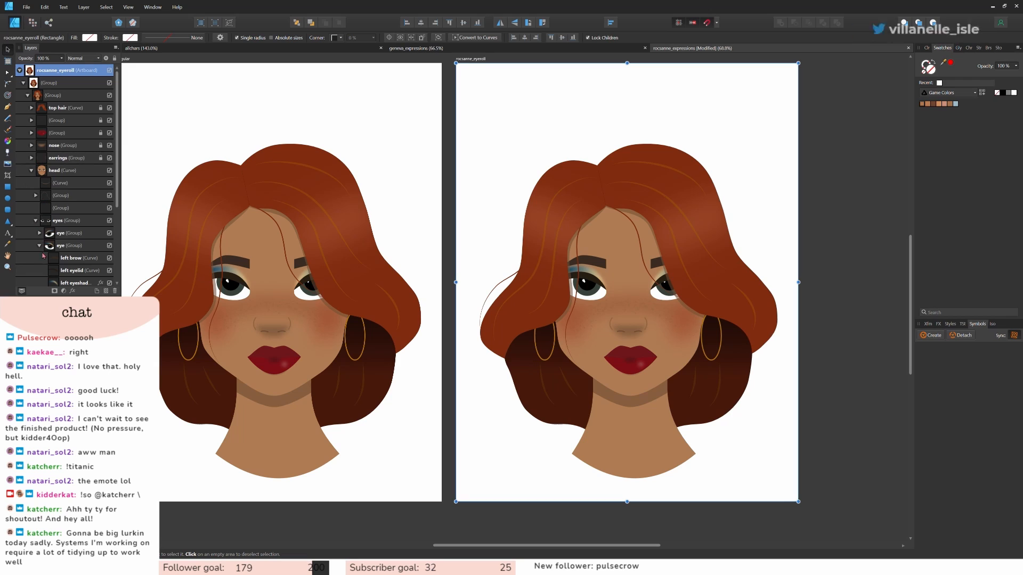
Select the iris ellipses of both eyes in the rocsanne_eyeroll artboard and shift them upward for an eye-roll look.
{"action": "left_click", "coordinate": [62, 220]}
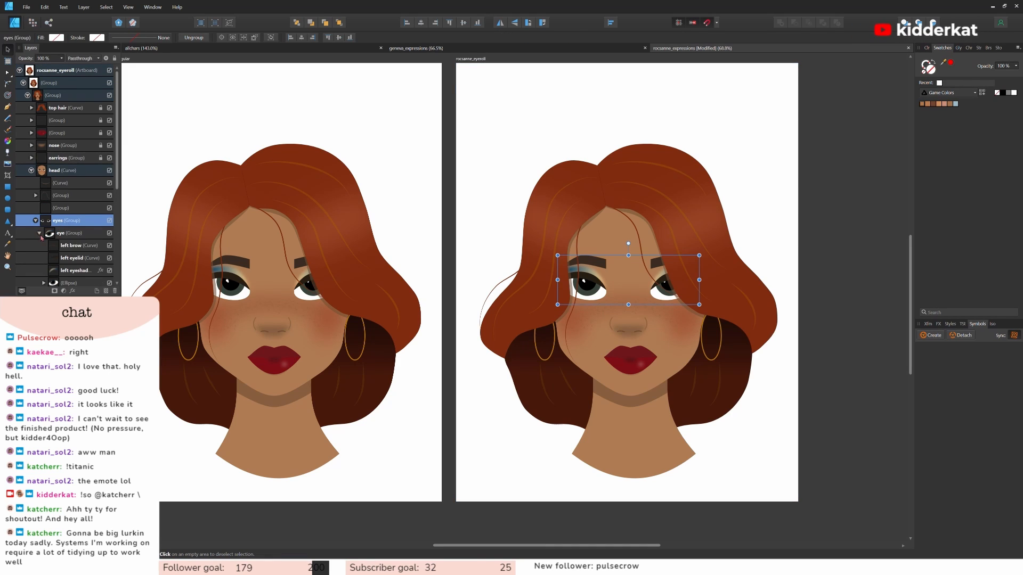
{"action": "left_click", "coordinate": [39, 233]}
{"action": "scroll", "coordinate": [43, 213], "scroll_direction": "down", "scroll_amount": 3}
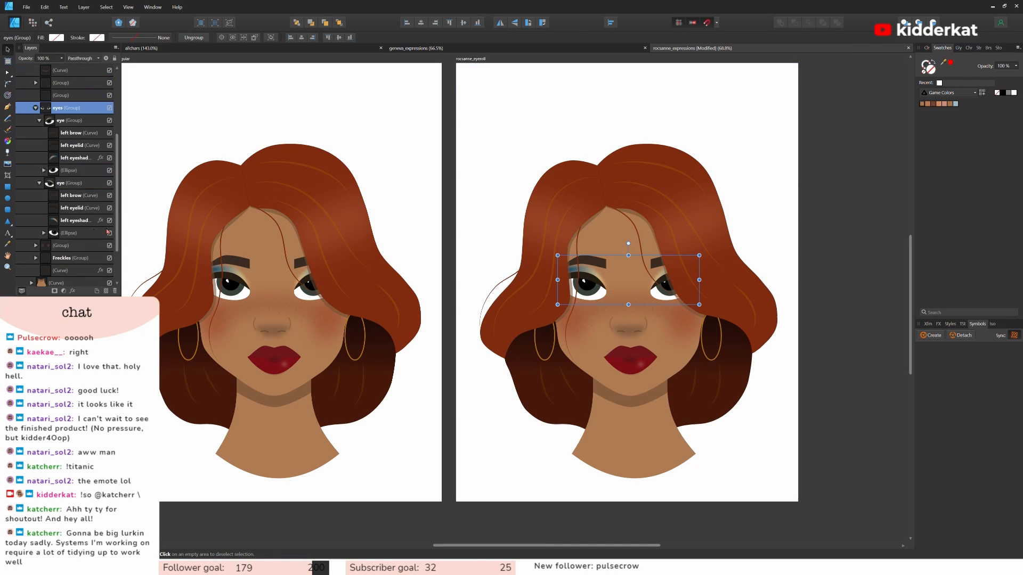
{"action": "left_click", "coordinate": [43, 170]}
{"action": "left_click", "coordinate": [72, 183]}
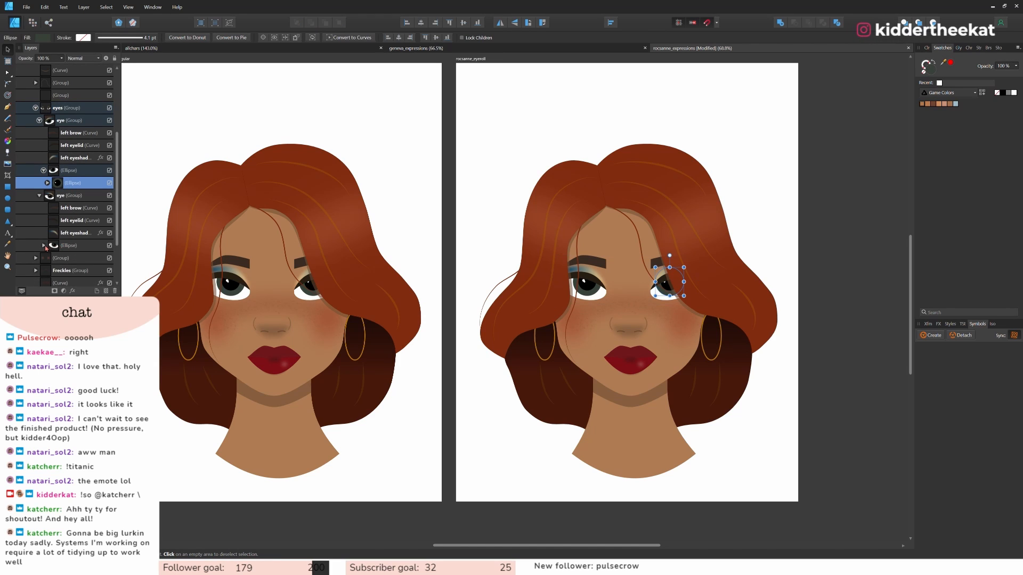
{"action": "left_click", "coordinate": [43, 245]}
{"action": "left_click", "coordinate": [66, 260], "text": "ctrl"}
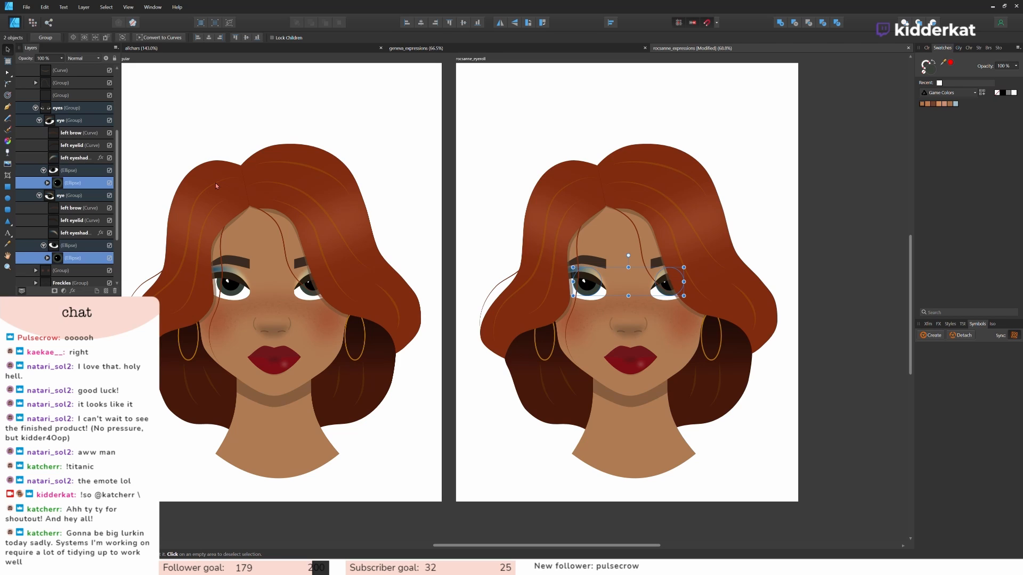
{"action": "key", "text": "Up"}
{"action": "key", "text": "Up"}
{"action": "key", "text": "Up"}
{"action": "key", "text": "Up"}
{"action": "key", "text": "Up"}
{"action": "key", "text": "Up"}
{"action": "key", "text": "Up"}
{"action": "key", "text": "Up"}
{"action": "key", "text": "Up"}
{"action": "key", "text": "Up"}
{"action": "key", "text": "Up"}
{"action": "key", "text": "Up"}
{"action": "key", "text": "Up"}
{"action": "key", "text": "Up"}
{"action": "key", "text": "Up"}
{"action": "key", "text": "Up"}
{"action": "key", "text": "Up"}
{"action": "key", "text": "Up"}
{"action": "key", "text": "Up"}
{"action": "key", "text": "Up"}
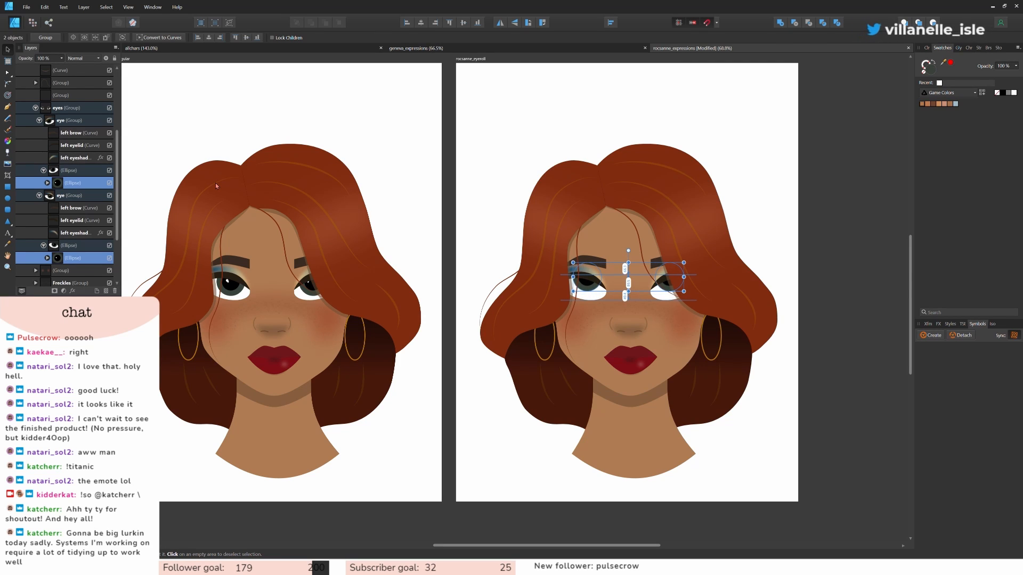
{"action": "key", "text": "Up"}
{"action": "key", "text": "Up"}
{"action": "key", "text": "Up"}
{"action": "key", "text": "Up"}
{"action": "key", "text": "Up"}
{"action": "key", "text": "Up"}
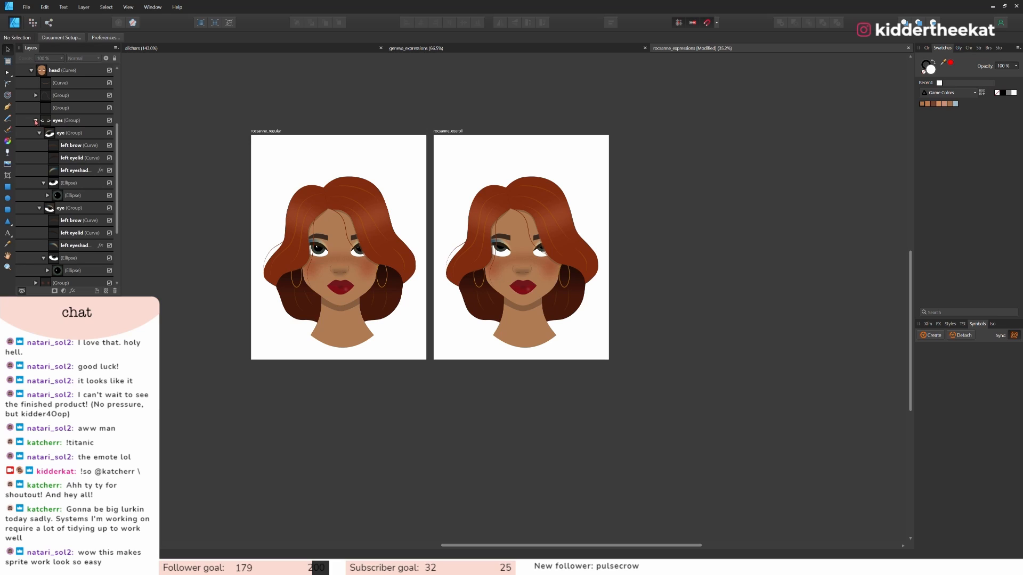
Collapse the eyes group of rocsanne_eyeroll and switch its visibility off and on to check it.
{"action": "left_click", "coordinate": [35, 121]}
{"action": "left_click", "coordinate": [109, 183]}
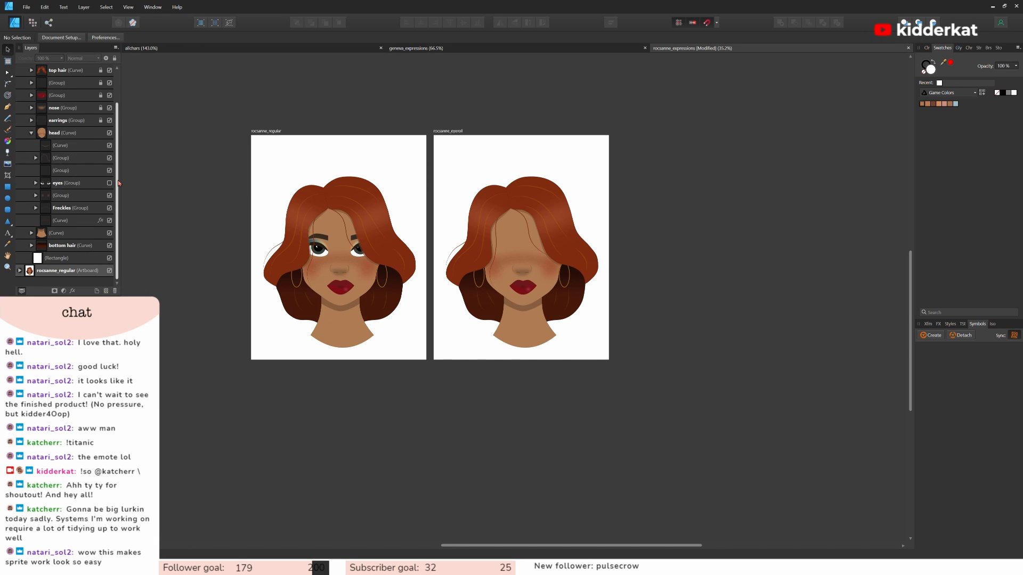
{"action": "left_click", "coordinate": [110, 183]}
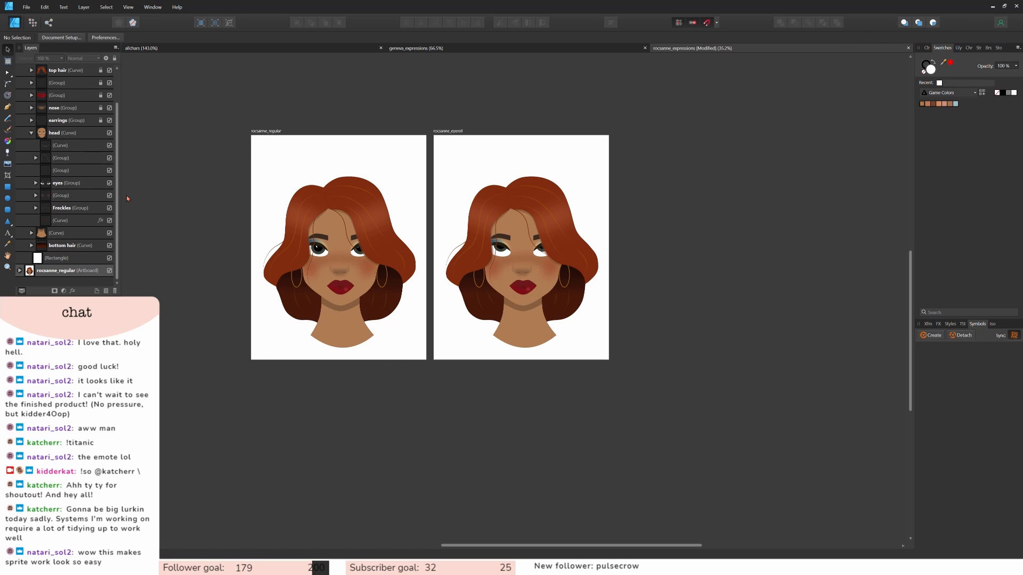
Duplicate the rocsanne_regular artboard and place the copy beside rocsanne_eyeroll.
{"action": "scroll", "coordinate": [47, 99], "scroll_direction": "up", "scroll_amount": 1}
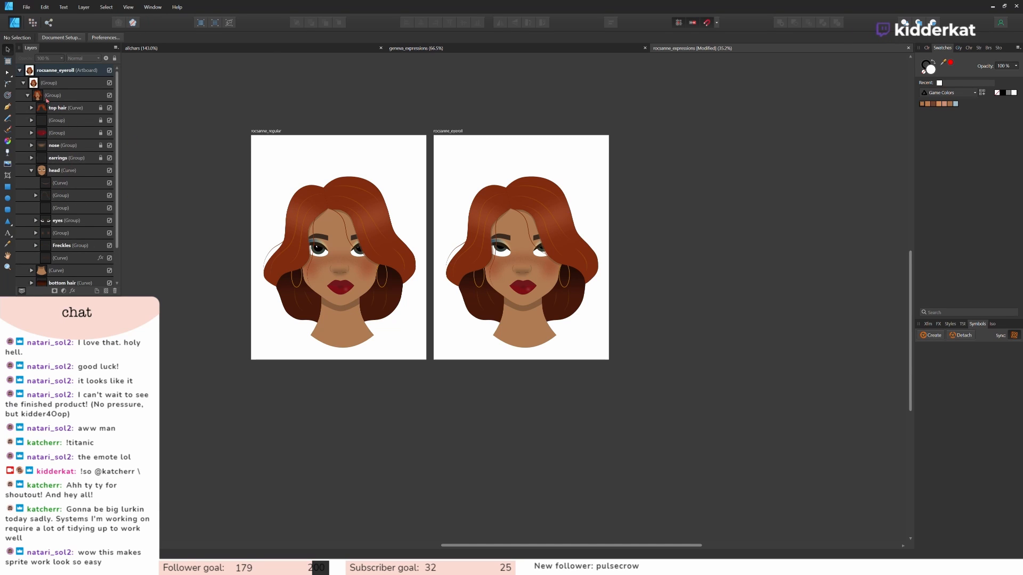
{"action": "left_click", "coordinate": [28, 95]}
{"action": "left_click", "coordinate": [58, 121]}
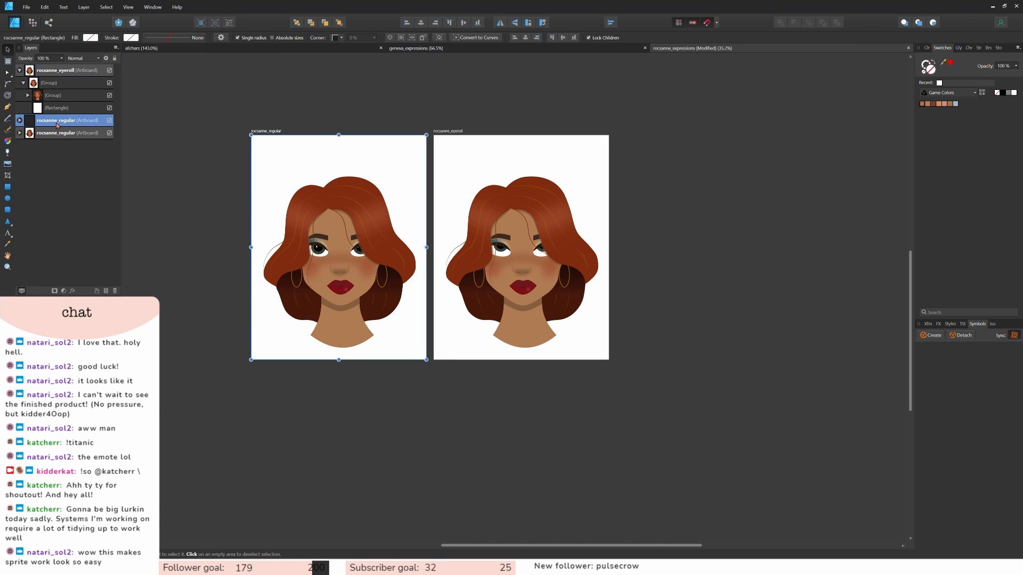
{"action": "mouse_move", "coordinate": [323, 266]}
{"action": "left_mouse_down"}
{"action": "mouse_move", "coordinate": [721, 265]}
{"action": "mouse_move", "coordinate": [687, 262]}
{"action": "left_mouse_up"}
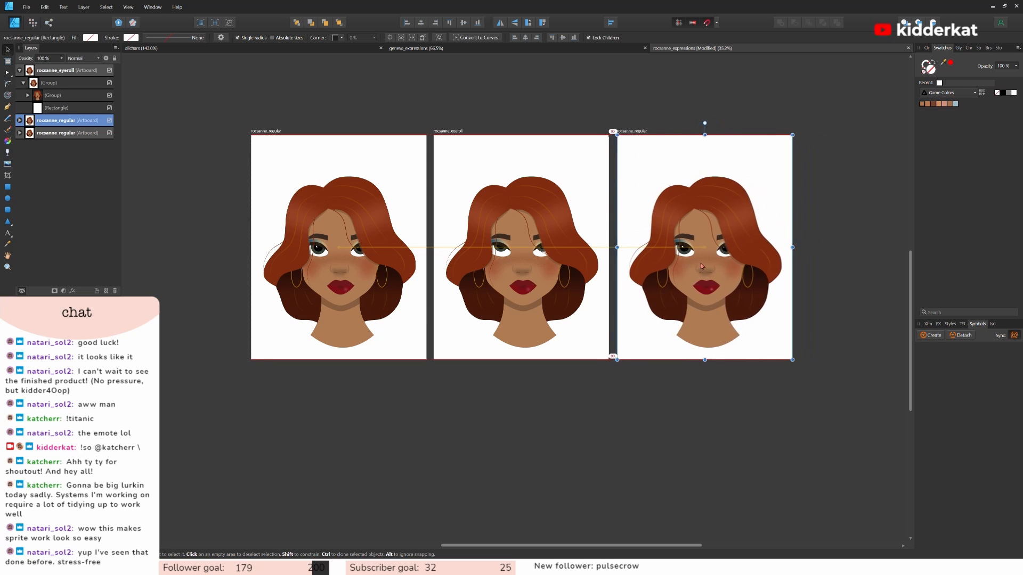
Examine the geneva_scared portrait in the geneva_expressions document as a reference for the next expression.
{"action": "left_click", "coordinate": [461, 48]}
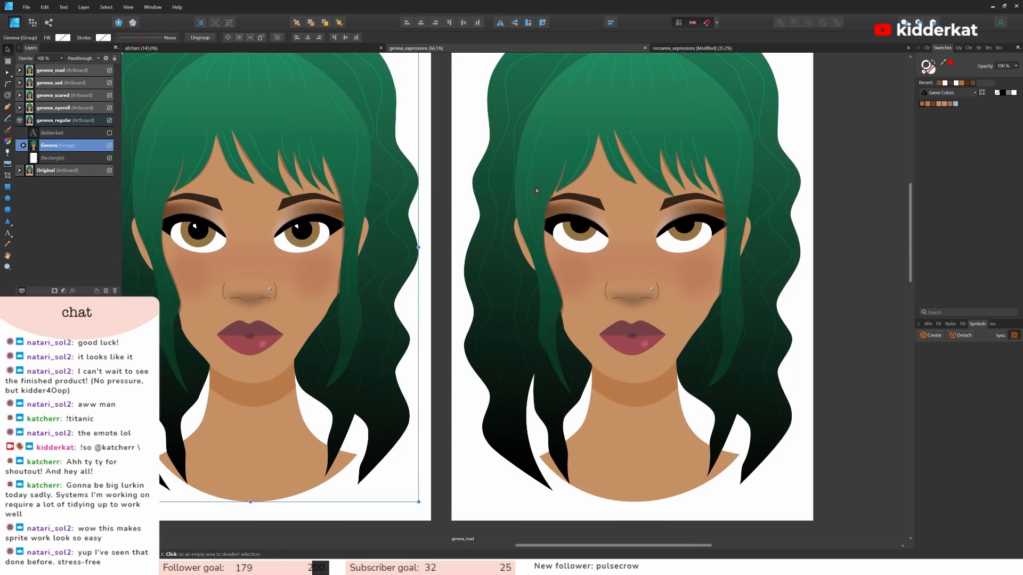
{"action": "key", "text": "ctrl+0"}
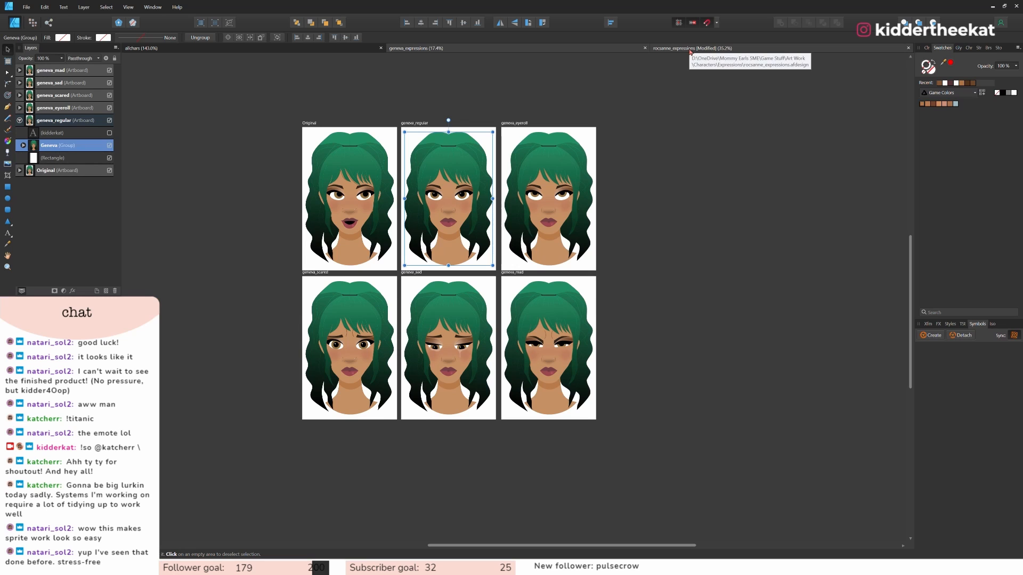
{"action": "left_click", "coordinate": [692, 48]}
{"action": "scroll", "coordinate": [712, 343], "scroll_direction": "up", "scroll_amount": 3}
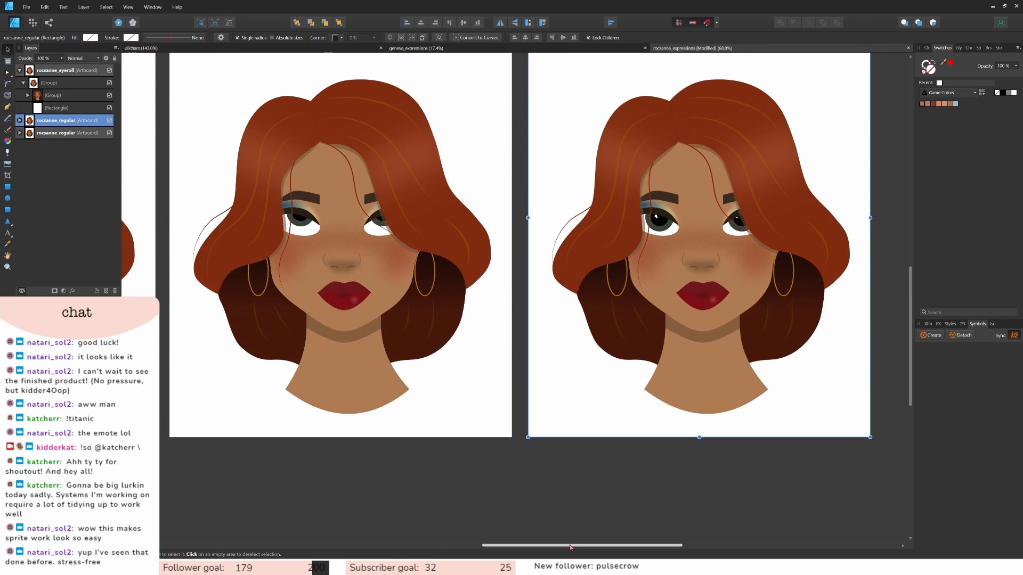
{"action": "left_click", "coordinate": [569, 49]}
{"action": "scroll", "coordinate": [352, 373], "scroll_direction": "up", "scroll_amount": 3}
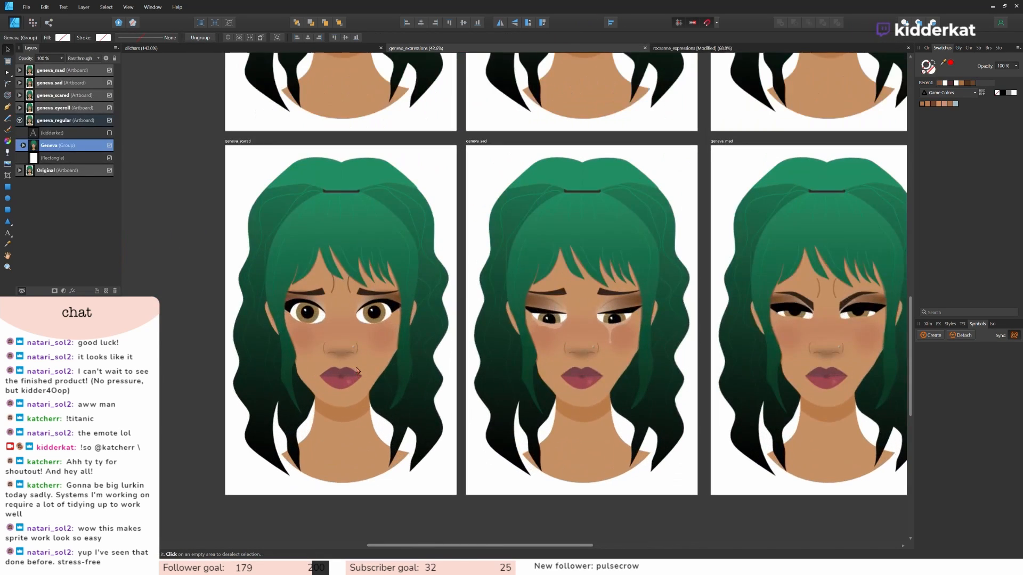
{"action": "scroll", "coordinate": [347, 380], "scroll_direction": "up", "scroll_amount": 1}
{"action": "scroll", "coordinate": [348, 379], "scroll_direction": "up", "scroll_amount": 2}
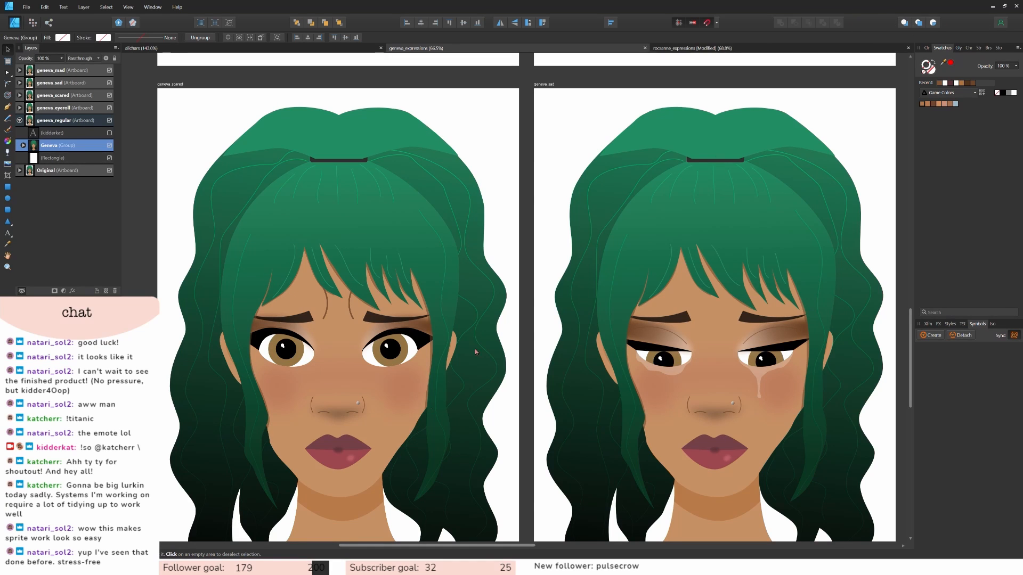
{"action": "left_click", "coordinate": [679, 49]}
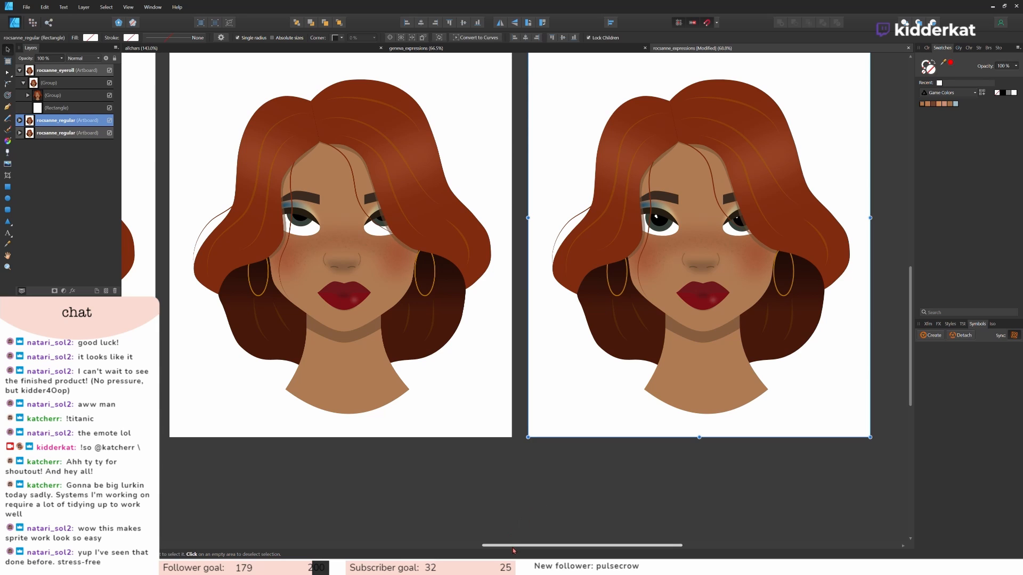
Bring the new artboard to the top of the layer order and rename it as rocsanne_scared.
{"action": "left_click_drag", "start_coordinate": [513, 546], "coordinate": [570, 546]}
{"action": "scroll", "coordinate": [682, 446], "scroll_direction": "up", "scroll_amount": 2}
{"action": "scroll", "coordinate": [692, 445], "scroll_direction": "up", "scroll_amount": 4}
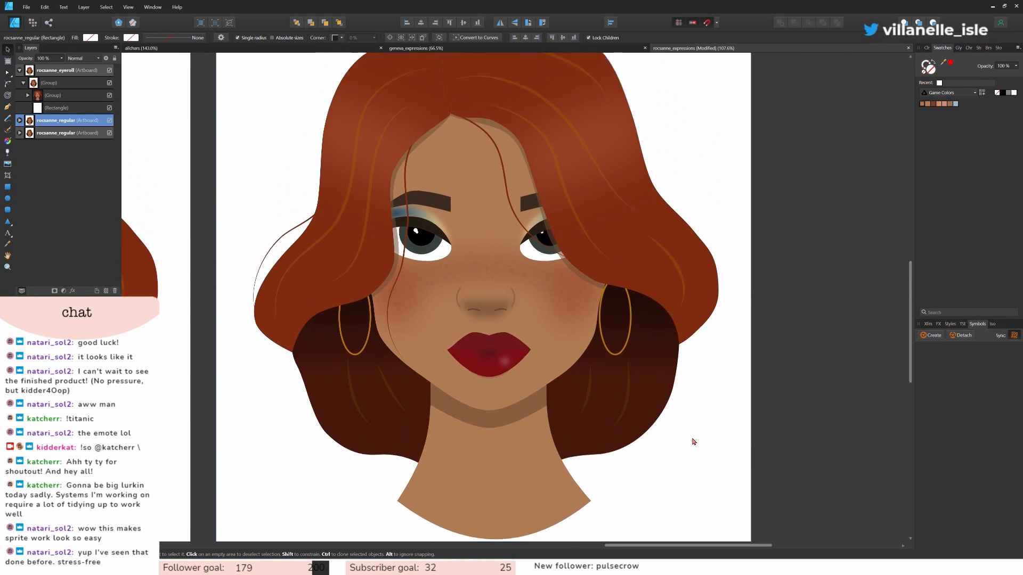
{"action": "left_click_drag", "start_coordinate": [56, 121], "coordinate": [56, 65]}
{"action": "left_click", "coordinate": [20, 82]}
{"action": "double_click", "coordinate": [66, 71]}
{"action": "type", "text": "scared"}
{"action": "key", "text": "Return"}
Expand the rocsanne_scared artboard down to its eyes and detach both eyes from their symbol.
{"action": "left_click", "coordinate": [19, 70]}
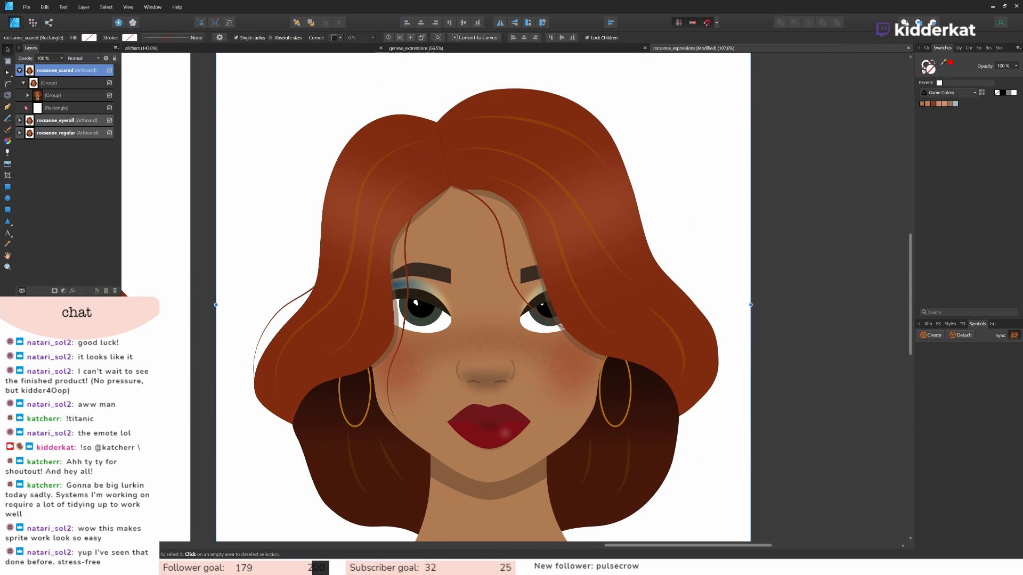
{"action": "left_click", "coordinate": [77, 234]}
{"action": "left_click", "coordinate": [961, 335]}
{"action": "scroll", "coordinate": [77, 234], "scroll_direction": "down", "scroll_amount": 1}
{"action": "left_click", "coordinate": [77, 258]}
{"action": "left_click", "coordinate": [960, 335]}
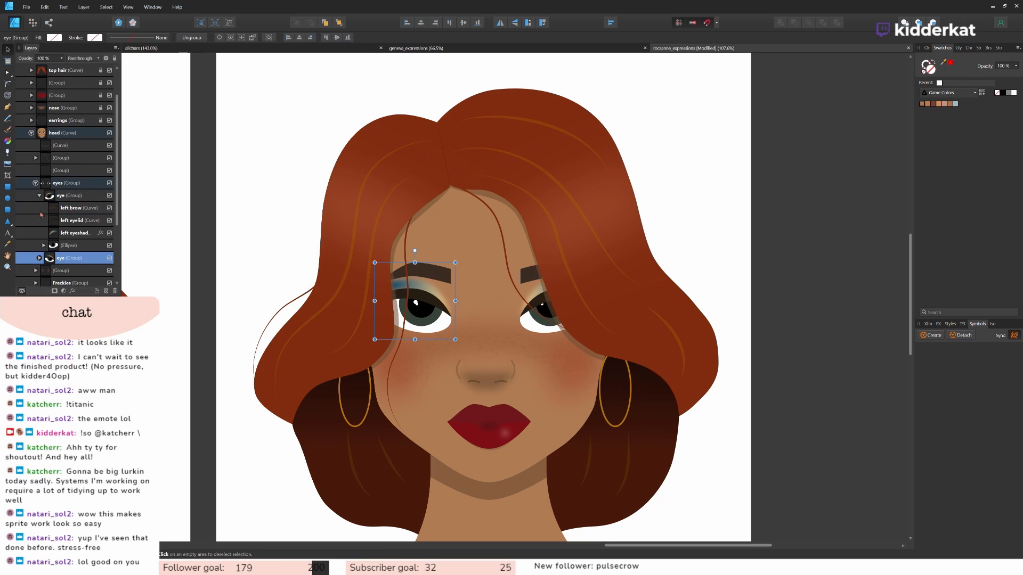
Shift the left brow of rocsanne_scared upward and reshape its nodes so the inner end slants up.
{"action": "scroll", "coordinate": [64, 240], "scroll_direction": "down", "scroll_amount": 1}
{"action": "left_click", "coordinate": [40, 221]}
{"action": "left_click", "coordinate": [75, 233]}
{"action": "scroll", "coordinate": [424, 292], "scroll_direction": "up", "scroll_amount": 4}
{"action": "left_click_drag", "start_coordinate": [390, 268], "coordinate": [393, 295]}
{"action": "mouse_move", "coordinate": [389, 261]}
{"action": "left_mouse_down"}
{"action": "mouse_move", "coordinate": [391, 273]}
{"action": "mouse_move", "coordinate": [392, 259]}
{"action": "left_mouse_up"}
{"action": "key", "text": "v"}
{"action": "key", "text": "Up"}
{"action": "key", "text": "Up"}
{"action": "key", "text": "Up"}
{"action": "key", "text": "Up"}
{"action": "key", "text": "Up"}
{"action": "key", "text": "Up"}
{"action": "key", "text": "Up"}
{"action": "key", "text": "Up"}
{"action": "key", "text": "Up"}
{"action": "key", "text": "Up"}
{"action": "key", "text": "Up"}
{"action": "key", "text": "Up"}
{"action": "key", "text": "Up"}
{"action": "key", "text": "Up"}
{"action": "key", "text": "Up"}
{"action": "key", "text": "Up"}
{"action": "key", "text": "Up"}
{"action": "key", "text": "Up"}
{"action": "key", "text": "Up"}
{"action": "key", "text": "Up"}
{"action": "key", "text": "a"}
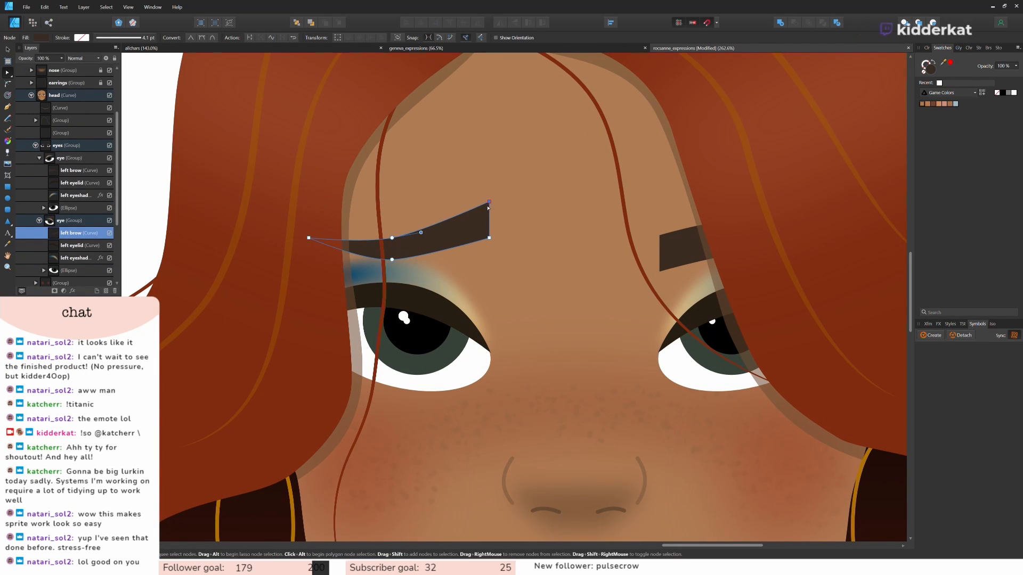
{"action": "left_click_drag", "start_coordinate": [489, 202], "coordinate": [489, 210]}
Delete a node from the same eye's left eyelid curve and raise its lower edge to thin the lid.
{"action": "left_click", "coordinate": [44, 271]}
{"action": "left_click", "coordinate": [82, 245]}
{"action": "scroll", "coordinate": [86, 265], "scroll_direction": "down", "scroll_amount": 1}
{"action": "left_click", "coordinate": [75, 246]}
{"action": "left_click", "coordinate": [74, 207]}
{"action": "left_click", "coordinate": [347, 311]}
{"action": "key", "text": "Delete"}
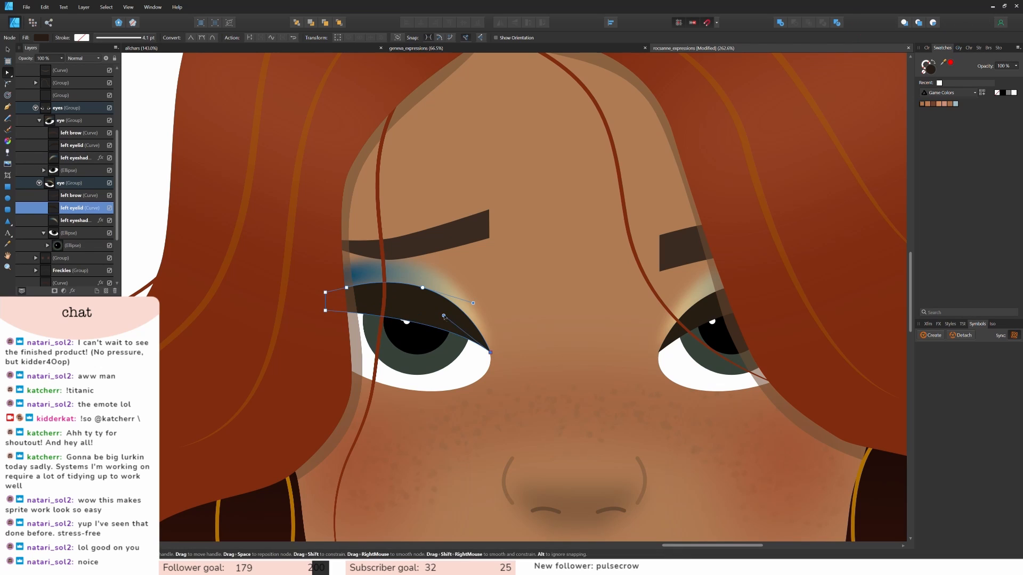
{"action": "left_click_drag", "start_coordinate": [415, 324], "coordinate": [416, 302]}
Move the same eye's iris ellipse down so more of the eye shows below the eyelid.
{"action": "left_click", "coordinate": [75, 245]}
{"action": "key", "text": "Down"}
{"action": "key", "text": "Down"}
{"action": "key", "text": "Down"}
{"action": "key", "text": "Down"}
{"action": "key", "text": "Down"}
{"action": "key", "text": "Down"}
{"action": "key", "text": "Down"}
{"action": "key", "text": "Down"}
{"action": "key", "text": "Down"}
{"action": "key", "text": "Down"}
{"action": "key", "text": "Down"}
{"action": "key", "text": "Down"}
{"action": "key", "text": "Down"}
{"action": "key", "text": "Down"}
{"action": "left_click", "coordinate": [400, 243]}
Delete the unedited eye from the eyes group of rocsanne_scared.
{"action": "left_click", "coordinate": [75, 120]}
{"action": "key", "text": "Delete"}
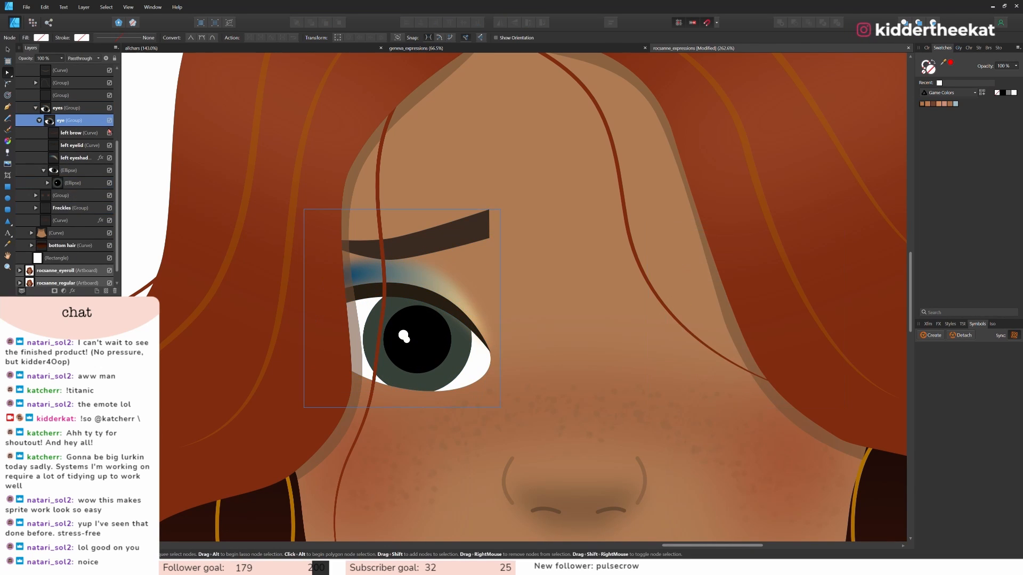
{"action": "scroll", "coordinate": [431, 213], "scroll_direction": "down", "scroll_amount": 3}
{"action": "left_click", "coordinate": [707, 271]}
{"action": "scroll", "coordinate": [427, 187], "scroll_direction": "up", "scroll_amount": 3}
{"action": "left_click", "coordinate": [314, 220]}
{"action": "left_click", "coordinate": [307, 231], "text": "shift"}
{"action": "left_click", "coordinate": [70, 208]}
{"action": "key", "text": "Delete"}
Duplicate the finished scared eye, flip the copy horizontally and place it on the other side of the face.
{"action": "left_click", "coordinate": [69, 208]}
{"action": "key", "text": "ctrl+j"}
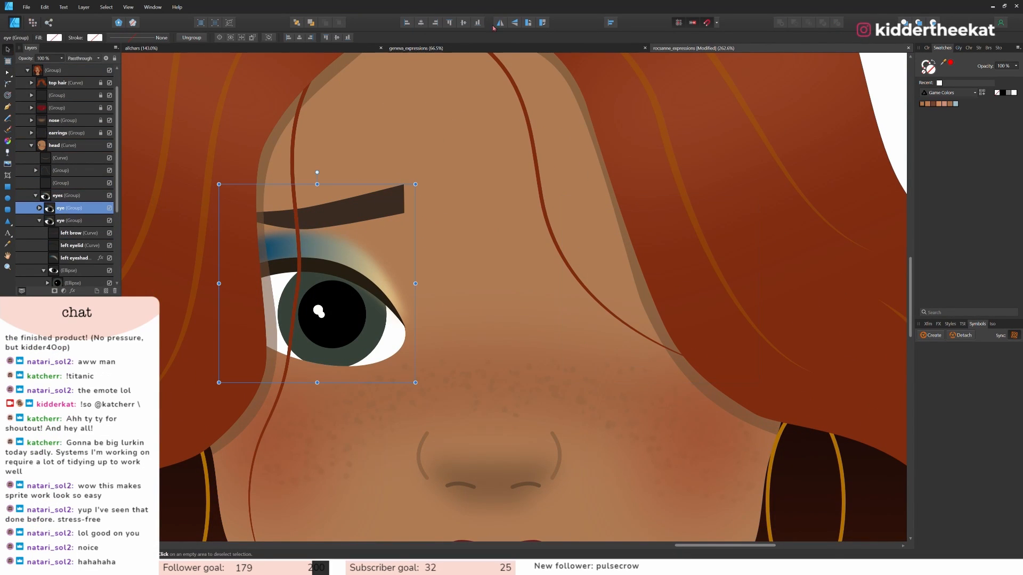
{"action": "left_click", "coordinate": [499, 23]}
{"action": "left_click_drag", "start_coordinate": [320, 320], "coordinate": [644, 320]}
{"action": "scroll", "coordinate": [548, 236], "scroll_direction": "down", "scroll_amount": 5}
{"action": "left_click", "coordinate": [800, 270]}
{"action": "left_click", "coordinate": [69, 208]}
{"action": "left_click", "coordinate": [500, 22]}
{"action": "left_click", "coordinate": [533, 288]}
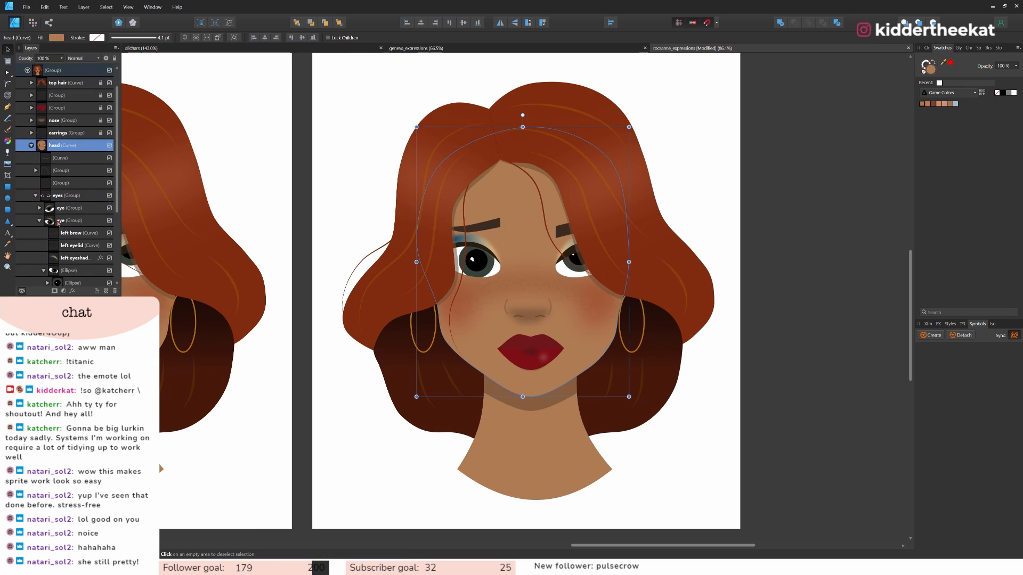
{"action": "left_click", "coordinate": [69, 220]}
{"action": "key", "text": "ctrl+j"}
{"action": "left_click", "coordinate": [500, 22]}
{"action": "left_click_drag", "start_coordinate": [477, 261], "coordinate": [589, 262]}
{"action": "left_click", "coordinate": [70, 208]}
{"action": "key", "text": "Delete"}
{"action": "scroll", "coordinate": [445, 183], "scroll_direction": "down", "scroll_amount": 3}
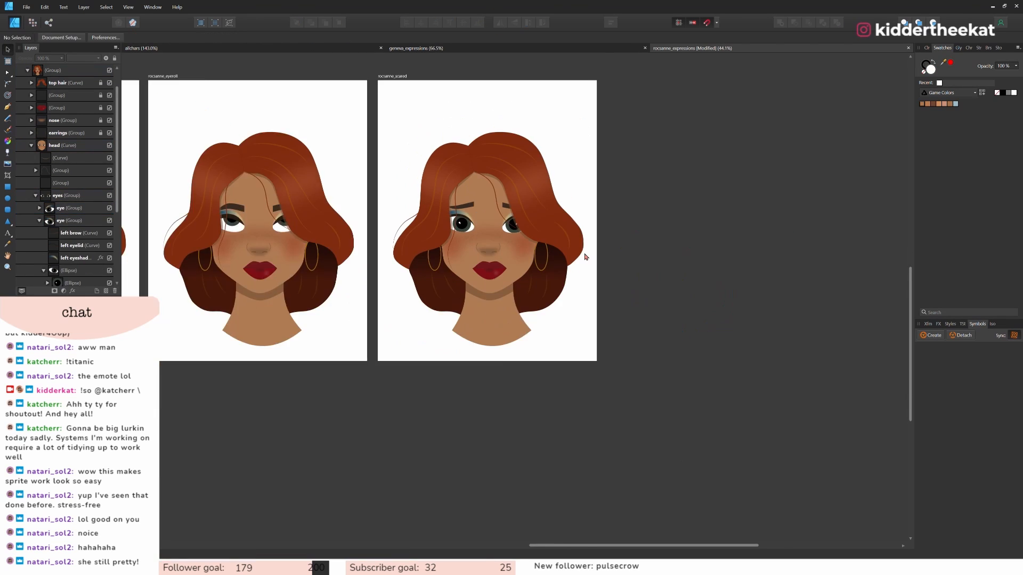
{"action": "scroll", "coordinate": [587, 254], "scroll_direction": "up", "scroll_amount": 2}
{"action": "left_click", "coordinate": [391, 179]}
{"action": "scroll", "coordinate": [53, 213], "scroll_direction": "down", "scroll_amount": 2}
{"action": "mouse_move", "coordinate": [391, 179]}
{"action": "left_mouse_down"}
{"action": "mouse_move", "coordinate": [457, 179]}
{"action": "mouse_move", "coordinate": [463, 201]}
{"action": "left_mouse_up"}
{"action": "left_click", "coordinate": [39, 133]}
{"action": "left_click", "coordinate": [70, 145], "text": "ctrl"}
{"action": "left_click", "coordinate": [71, 146]}
{"action": "left_click", "coordinate": [661, 213]}
Draw a short vertical worry line on rocsanne_scared's forehead between the brows, giving it a brown stroke and adjusting the stroke width.
{"action": "left_click", "coordinate": [7, 107]}
{"action": "left_click", "coordinate": [425, 155]}
{"action": "left_click", "coordinate": [425, 174]}
{"action": "scroll", "coordinate": [389, 127], "scroll_direction": "up", "scroll_amount": 3}
{"action": "left_click_drag", "start_coordinate": [943, 62], "coordinate": [538, 483]}
{"action": "left_click", "coordinate": [951, 62]}
{"action": "left_click", "coordinate": [122, 38]}
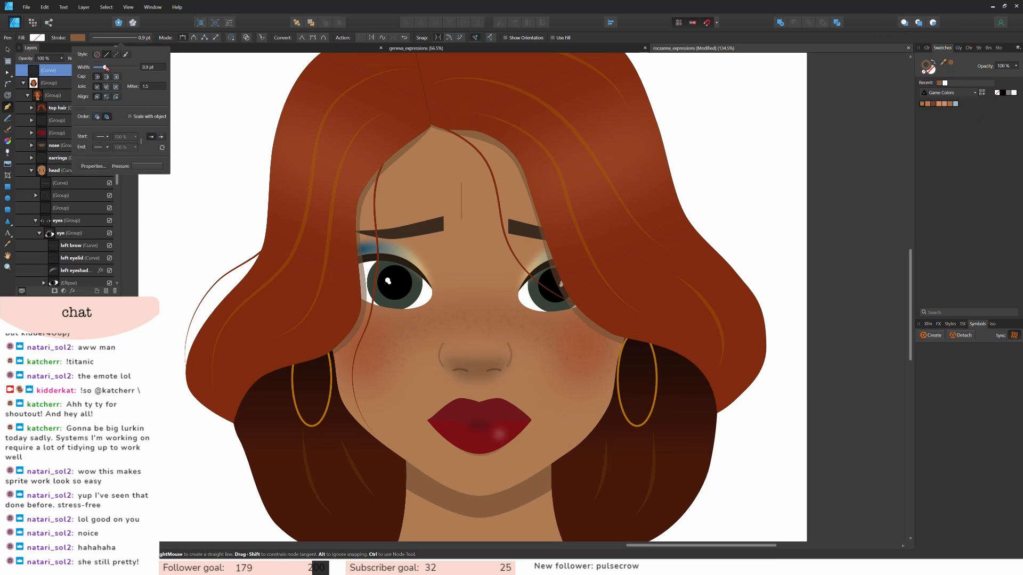
{"action": "left_click_drag", "start_coordinate": [99, 67], "coordinate": [114, 67]}
Duplicate the curved forehead worry line beside the original, flip the copy horizontally and group the two lines.
{"action": "key", "text": "v"}
{"action": "left_click_drag", "start_coordinate": [461, 212], "coordinate": [484, 200]}
{"action": "left_click", "coordinate": [500, 23]}
{"action": "left_click", "coordinate": [64, 84], "text": "shift"}
{"action": "key", "text": "ctrl+g"}
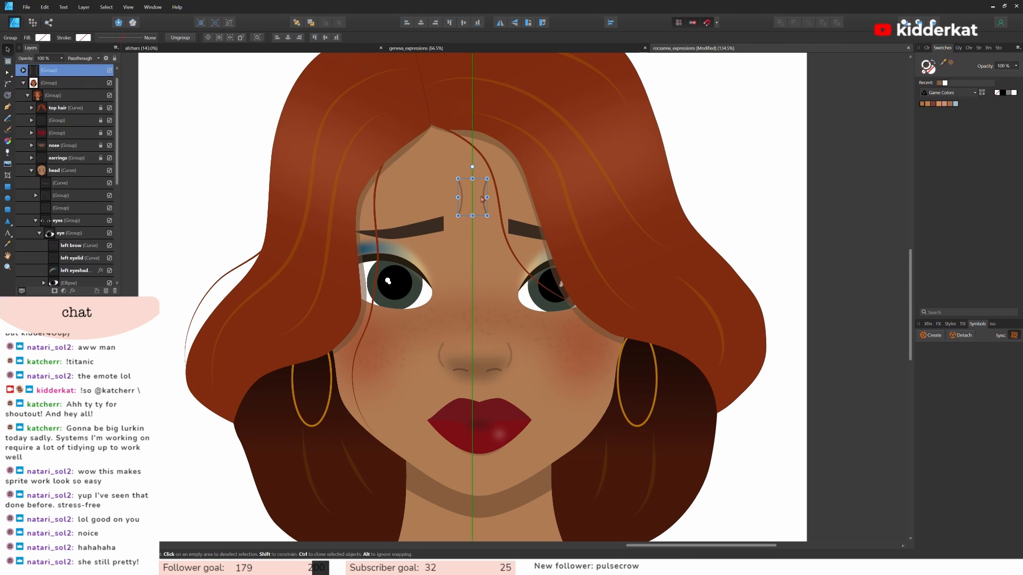
{"action": "left_click", "coordinate": [523, 229]}
{"action": "scroll", "coordinate": [675, 190], "scroll_direction": "down", "scroll_amount": 3}
{"action": "left_click", "coordinate": [712, 197]}
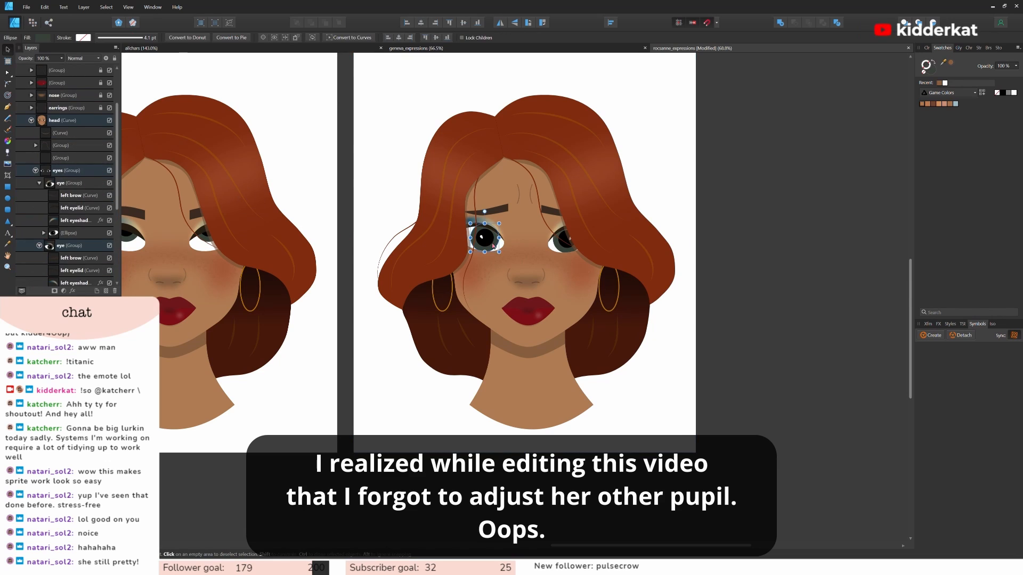
Shrink the iris ellipse slightly about its centre in rocsanne_scared's eye with the blue eyeshadow.
{"action": "left_click", "coordinate": [484, 238]}
{"action": "key", "text": "ctrl+z"}
{"action": "left_click_drag", "start_coordinate": [501, 253], "coordinate": [497, 250]}
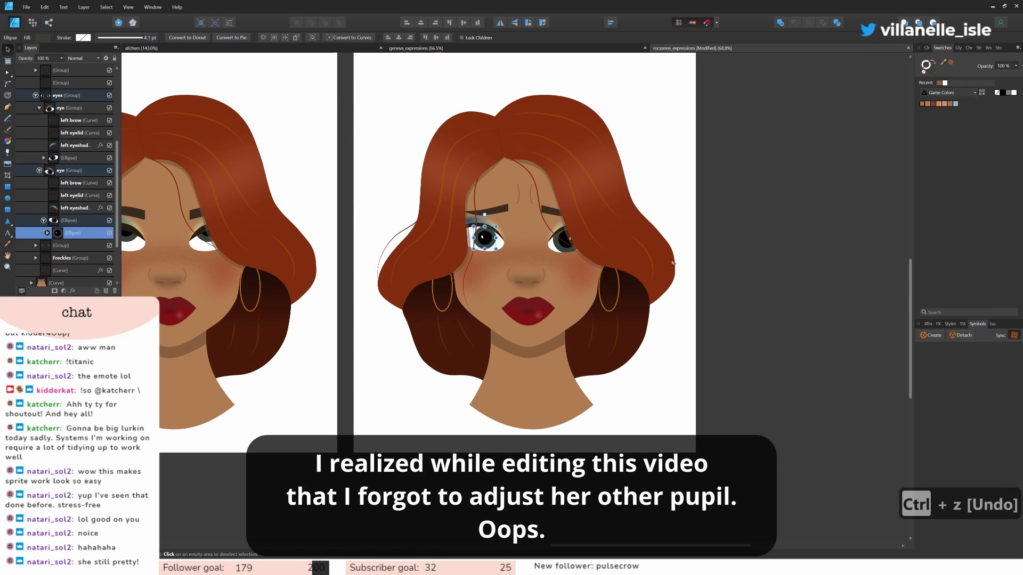
{"action": "left_click", "coordinate": [797, 244]}
{"action": "scroll", "coordinate": [732, 252], "scroll_direction": "down", "scroll_amount": 2}
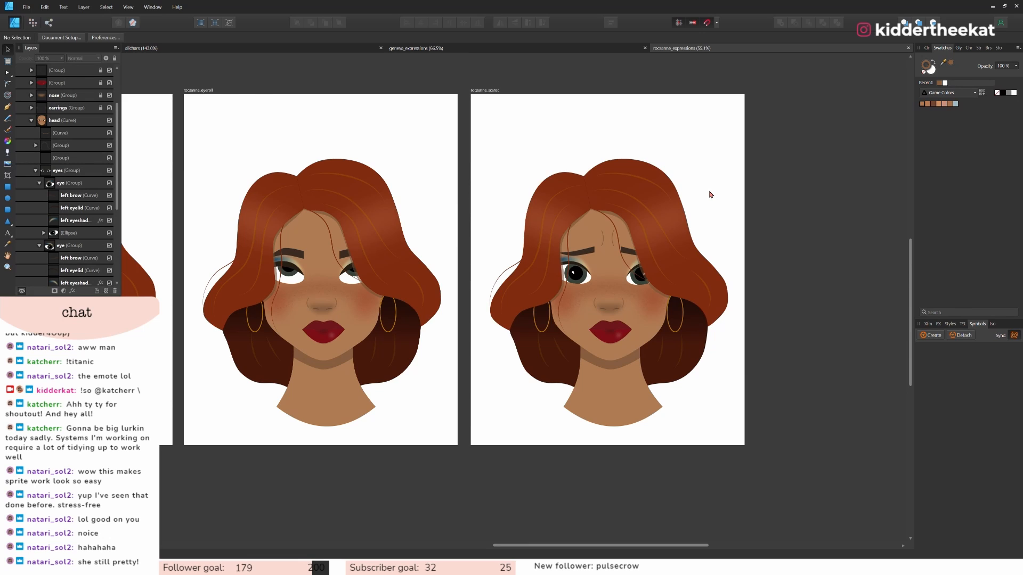
Examine the scared, sad and mad portraits in geneva_expressions as reference and return to the rocsanne_expressions document.
{"action": "left_click", "coordinate": [507, 48]}
{"action": "scroll", "coordinate": [713, 180], "scroll_direction": "down", "scroll_amount": 1}
{"action": "scroll", "coordinate": [712, 180], "scroll_direction": "down", "scroll_amount": 2}
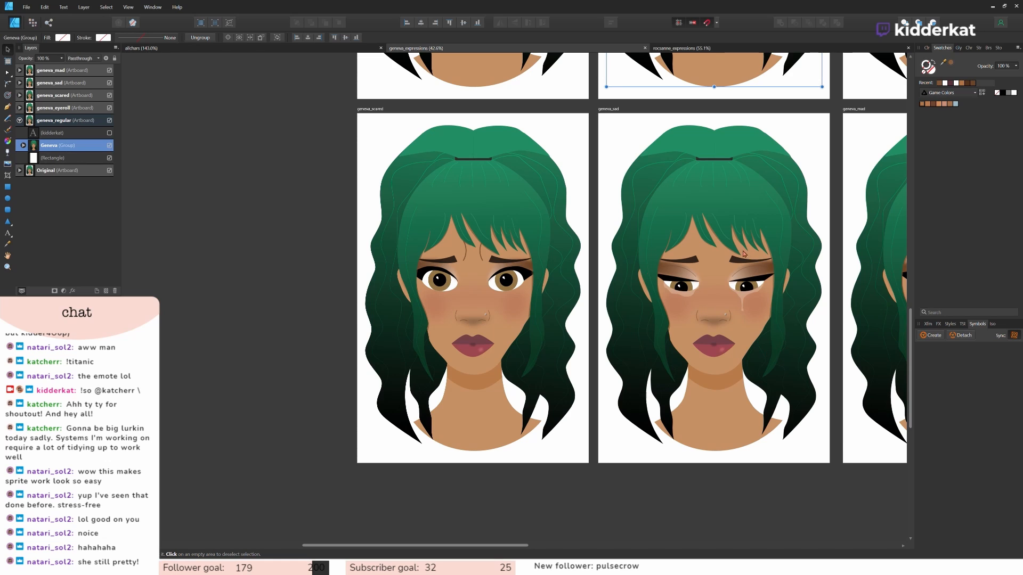
{"action": "left_click_drag", "start_coordinate": [450, 545], "coordinate": [547, 545]}
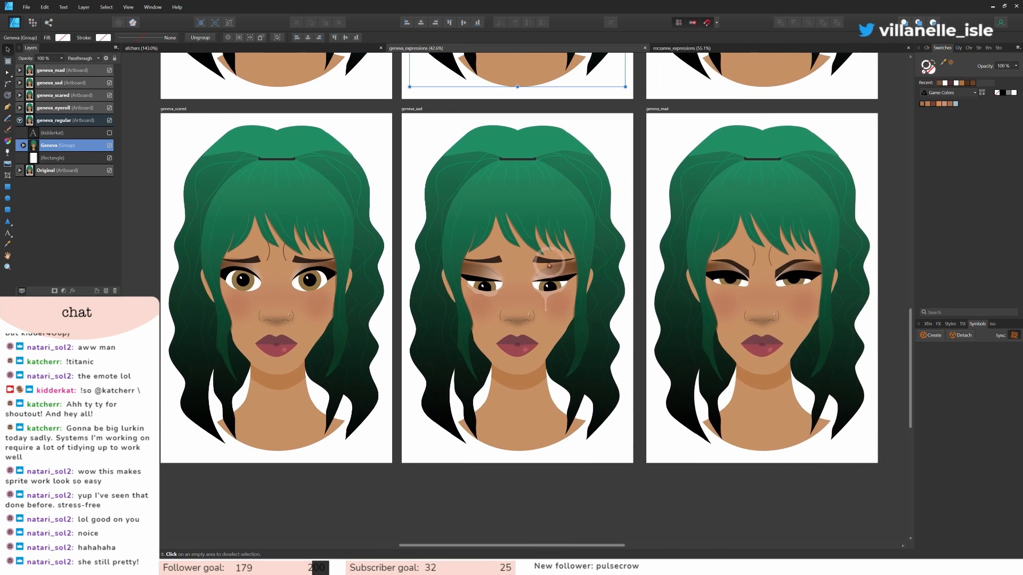
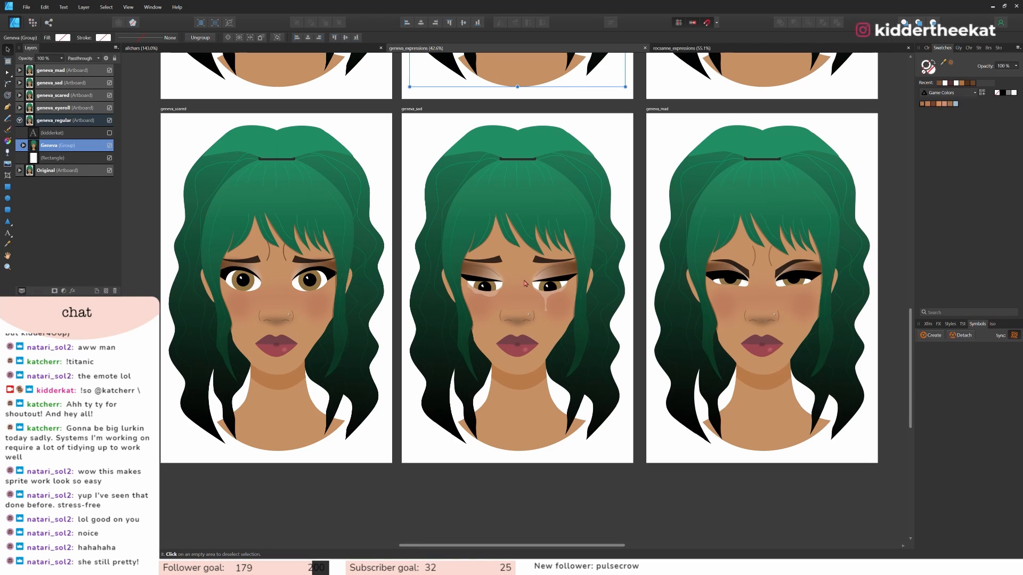
{"action": "left_click", "coordinate": [721, 48]}
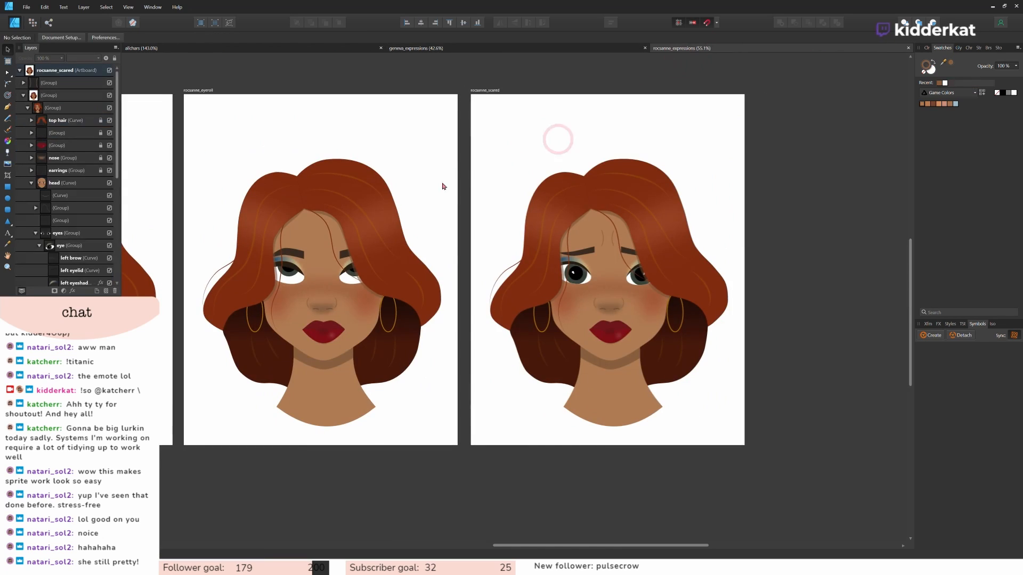
Duplicate the rocsanne_scared artboard and place the copy directly below the rocsanne_regular artboard.
{"action": "left_click", "coordinate": [63, 70]}
{"action": "key", "text": "ctrl+j"}
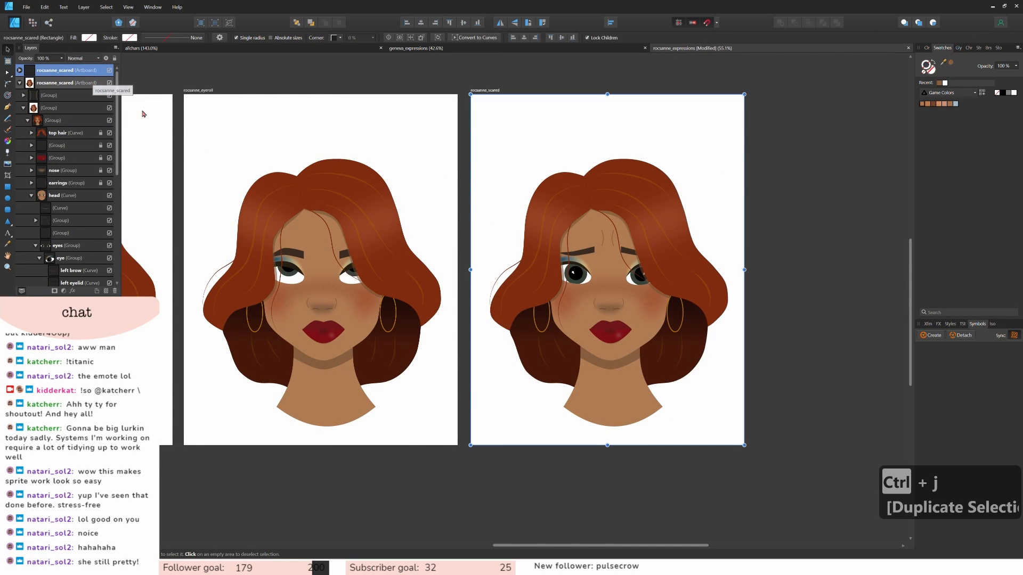
{"action": "scroll", "coordinate": [720, 457], "scroll_direction": "down", "scroll_amount": 3}
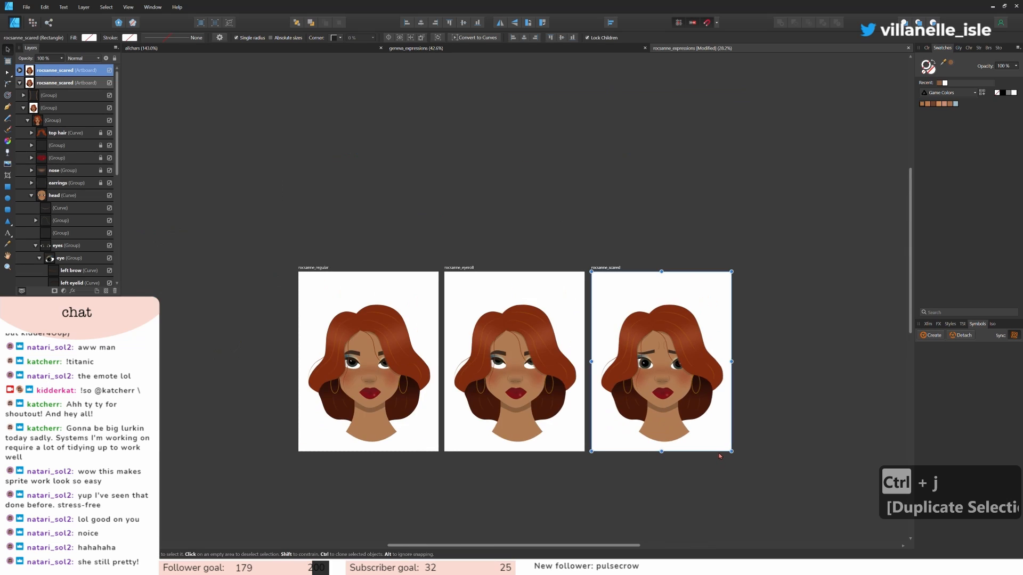
{"action": "left_click_drag", "start_coordinate": [633, 286], "coordinate": [338, 477]}
{"action": "scroll", "coordinate": [397, 423], "scroll_direction": "down", "scroll_amount": 3}
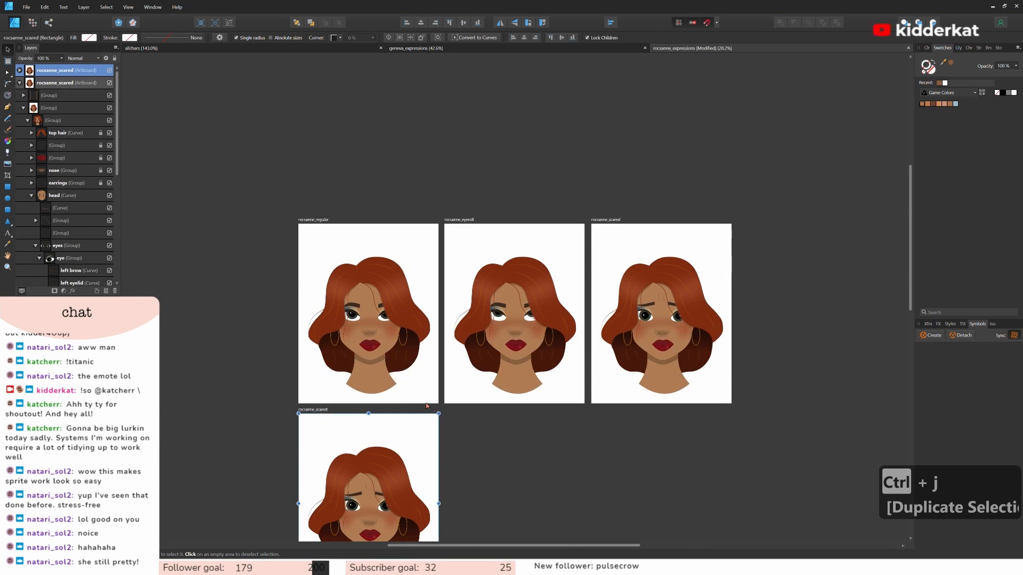
{"action": "scroll", "coordinate": [397, 422], "scroll_direction": "up", "scroll_amount": 3}
{"action": "scroll", "coordinate": [397, 422], "scroll_direction": "up", "scroll_amount": 1}
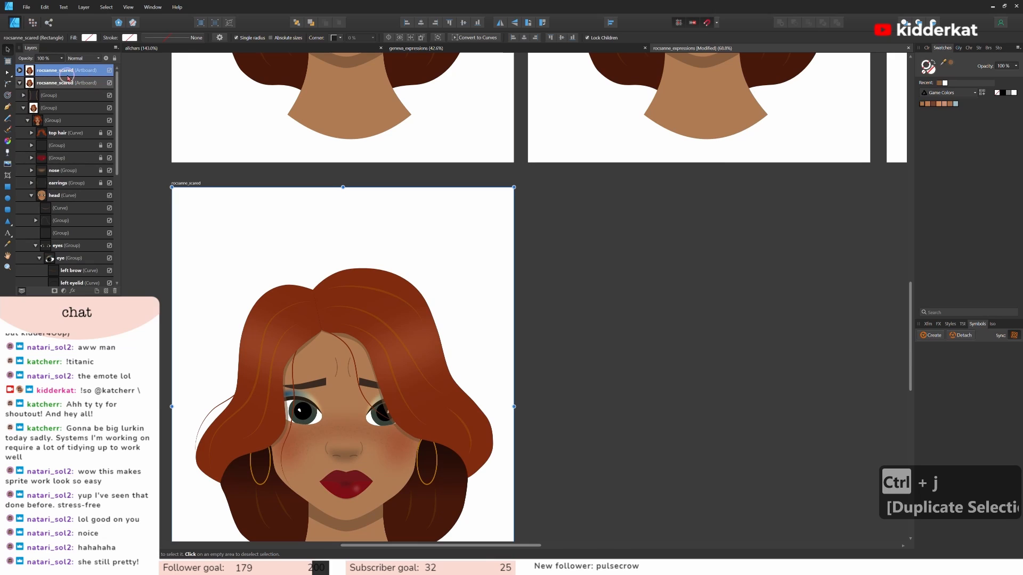
Rename the duplicated artboard to rocsanne_sad.
{"action": "double_click", "coordinate": [66, 73]}
{"action": "left_click", "coordinate": [66, 71]}
{"action": "left_click", "coordinate": [75, 72]}
{"action": "key", "text": "BackSpace"}
{"action": "key", "text": "BackSpace"}
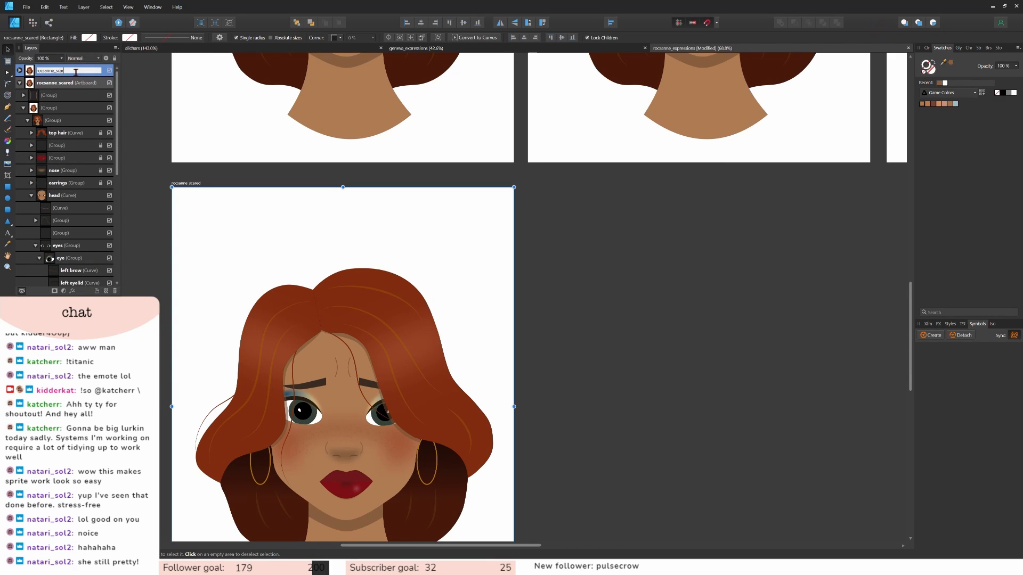
{"action": "type", "text": "ad"}
{"action": "key", "text": "Return"}
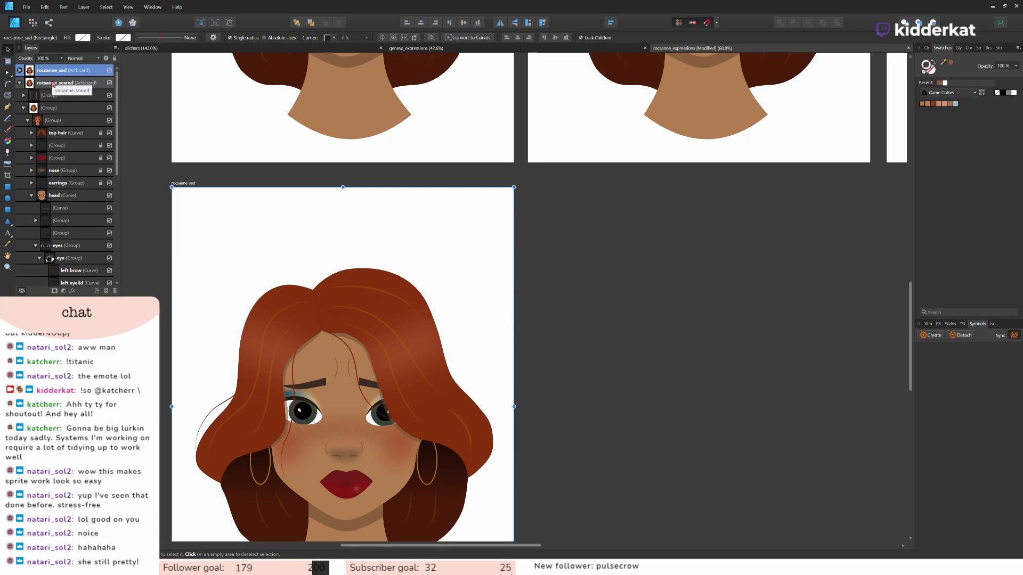
{"action": "scroll", "coordinate": [468, 267], "scroll_direction": "down", "scroll_amount": 2}
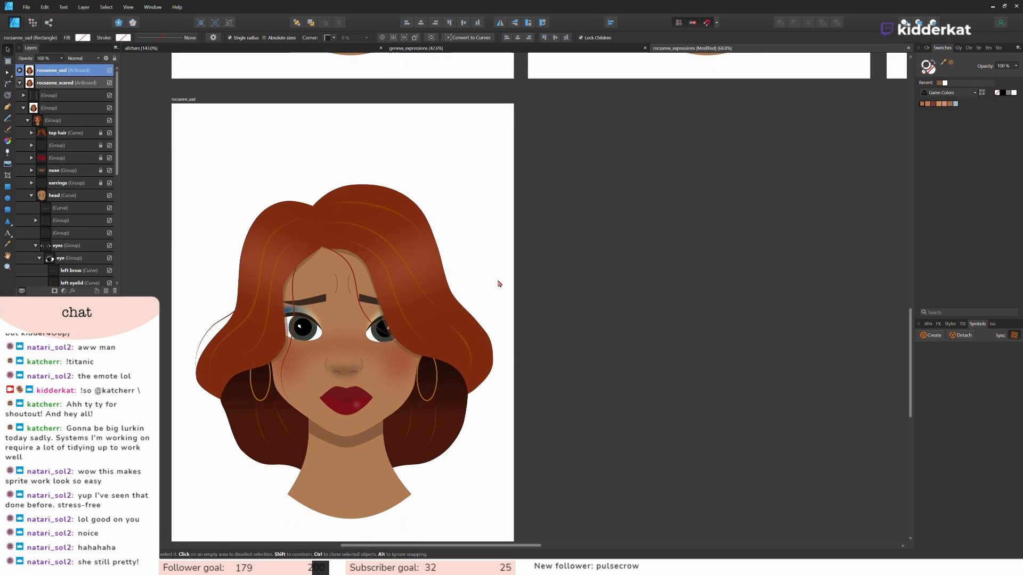
{"action": "scroll", "coordinate": [478, 286], "scroll_direction": "down", "scroll_amount": 1}
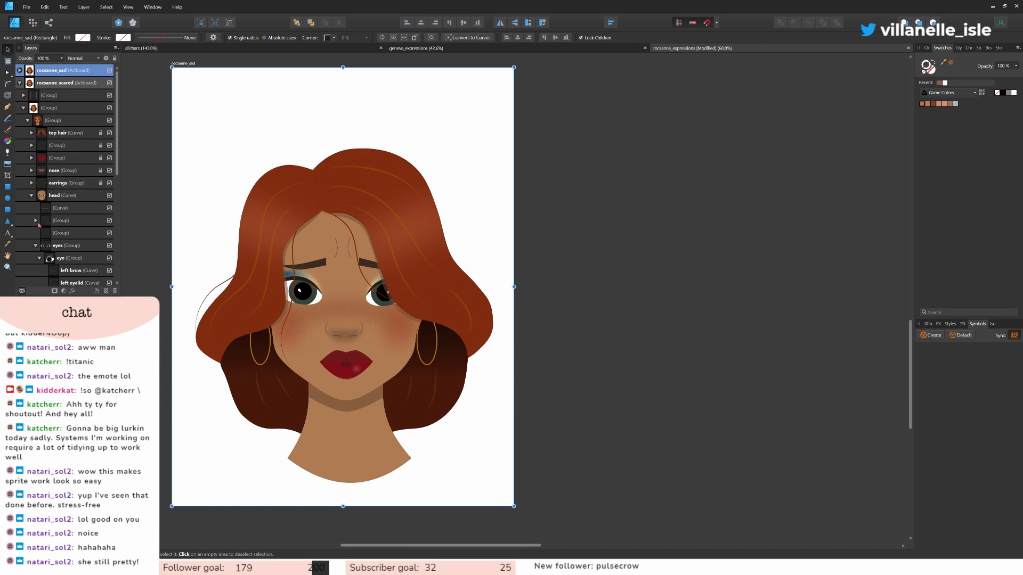
{"action": "scroll", "coordinate": [48, 249], "scroll_direction": "down", "scroll_amount": 2}
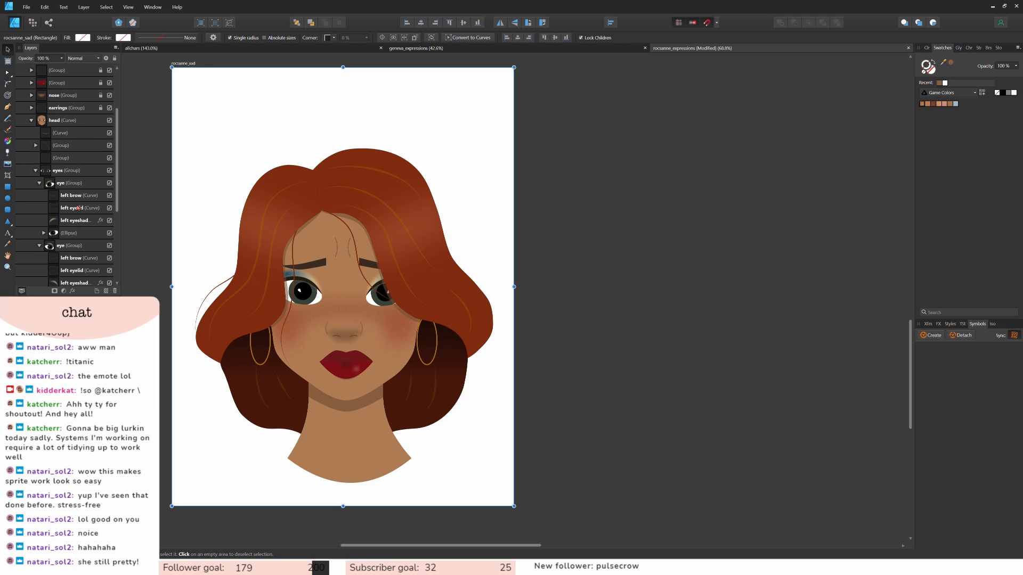
{"action": "scroll", "coordinate": [69, 216], "scroll_direction": "down", "scroll_amount": 2}
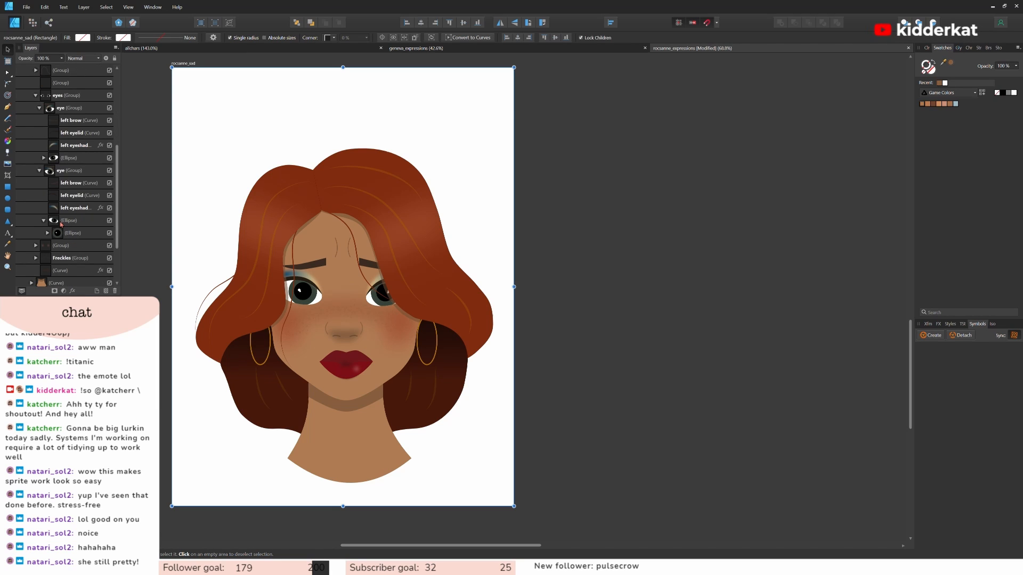
{"action": "left_click", "coordinate": [44, 158]}
{"action": "left_click", "coordinate": [66, 248], "text": "ctrl"}
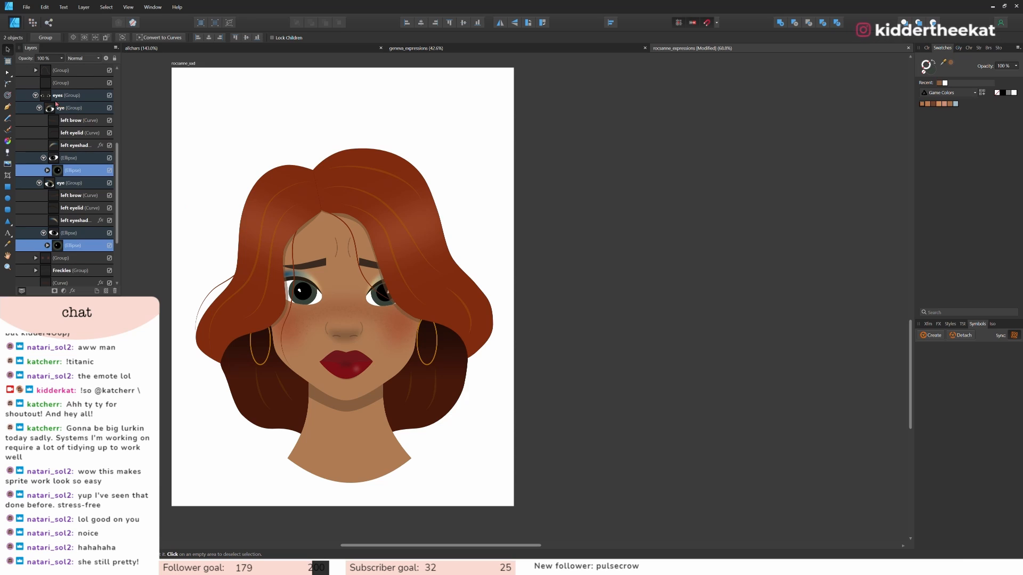
{"action": "left_click", "coordinate": [405, 203]}
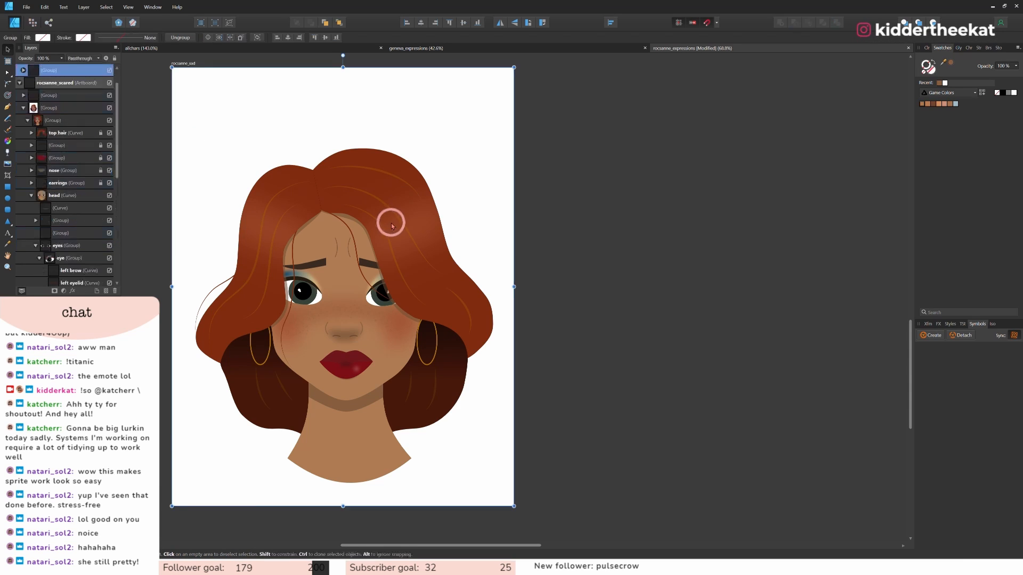
Expand the rocsanne_sad artboard's nested groups through the head down to the contents of its eyes group.
{"action": "left_click", "coordinate": [21, 83]}
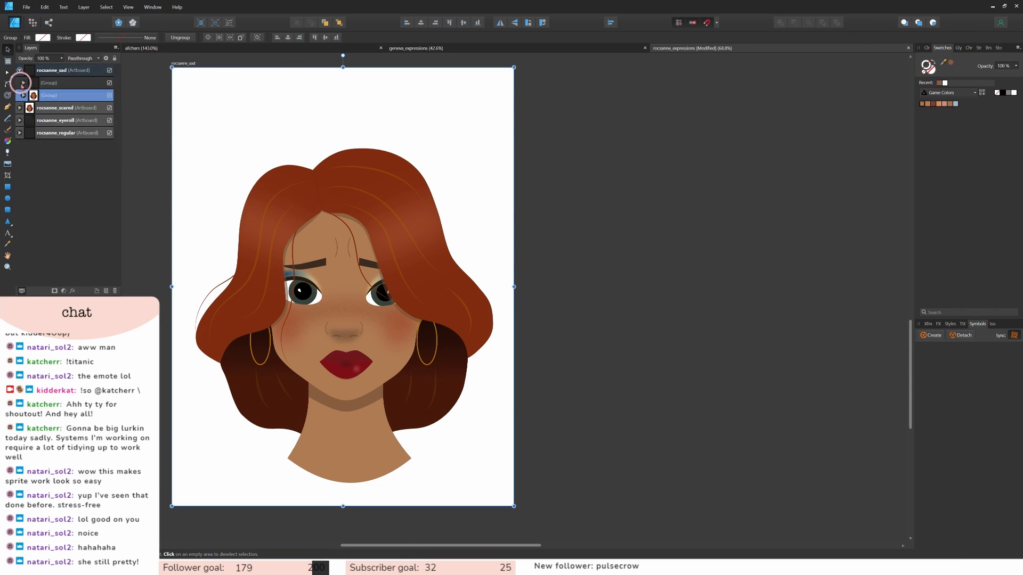
{"action": "left_click", "coordinate": [23, 95]}
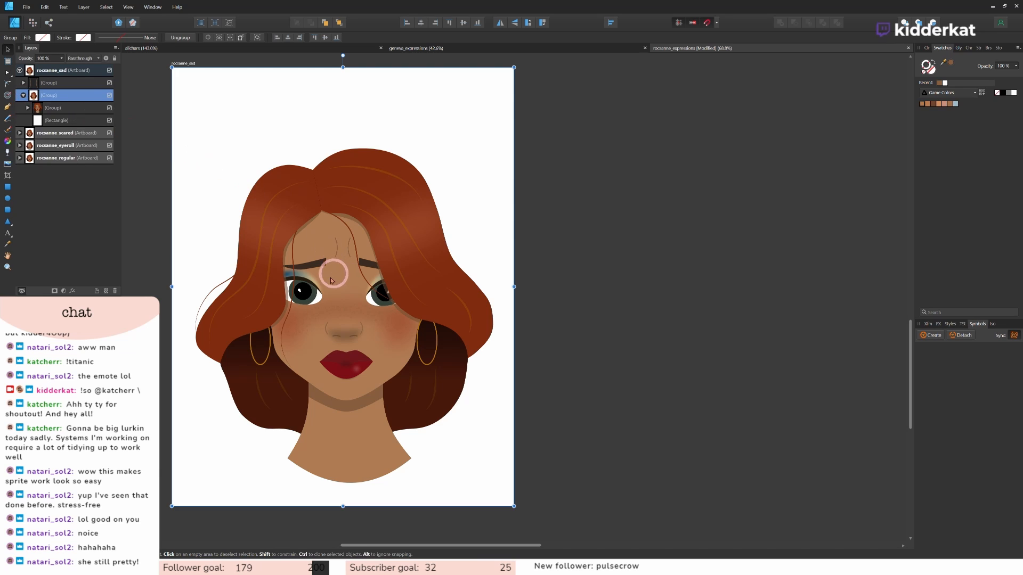
{"action": "double_click", "coordinate": [302, 287]}
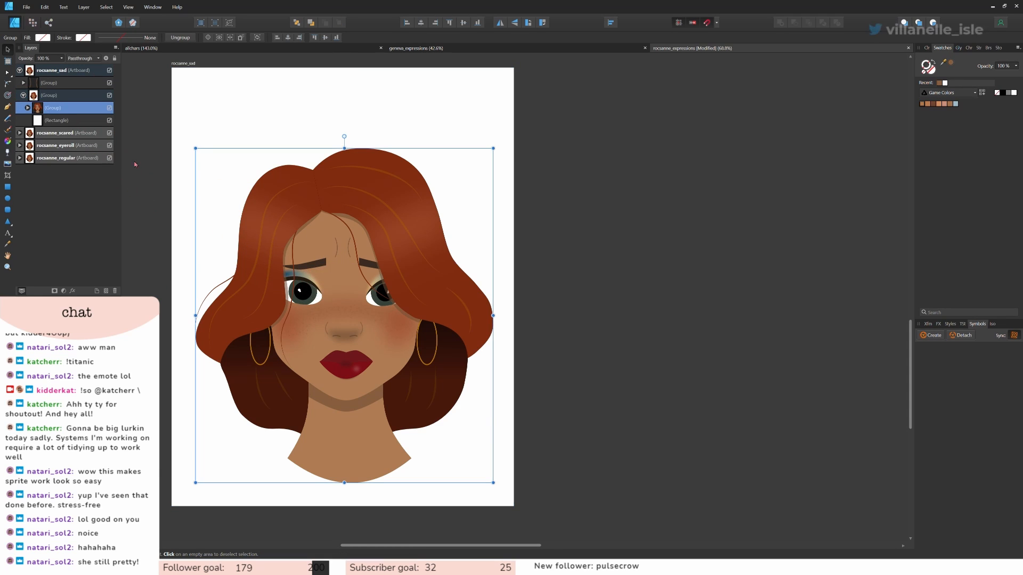
{"action": "left_click", "coordinate": [28, 108]}
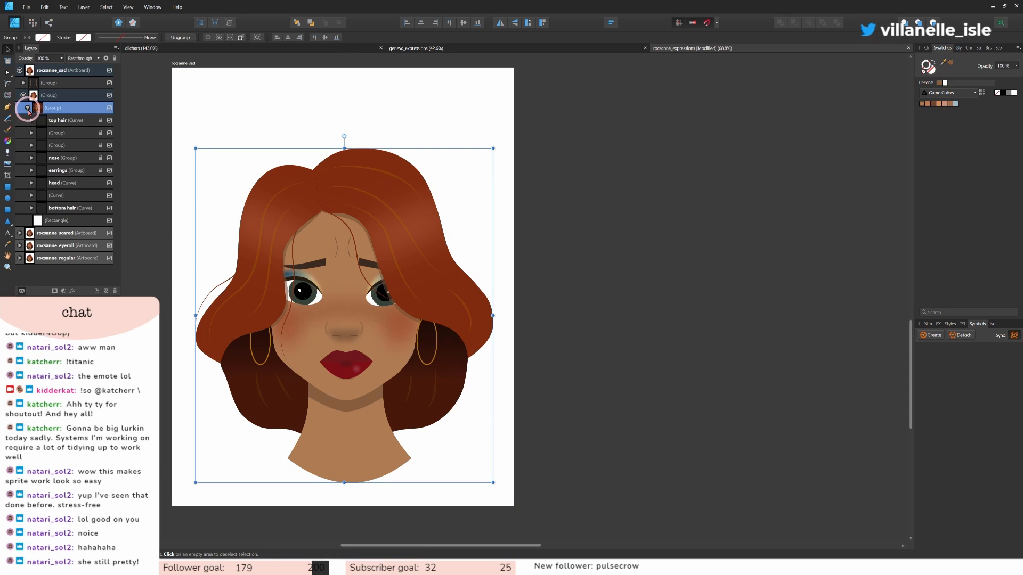
{"action": "left_click", "coordinate": [32, 183]}
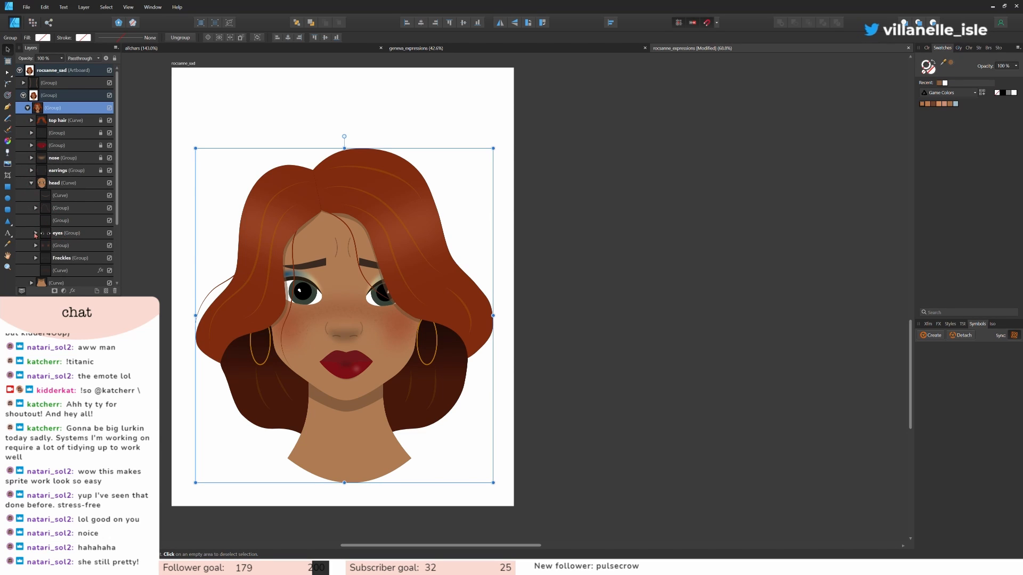
{"action": "left_click", "coordinate": [36, 232]}
{"action": "scroll", "coordinate": [43, 224], "scroll_direction": "down", "scroll_amount": 1}
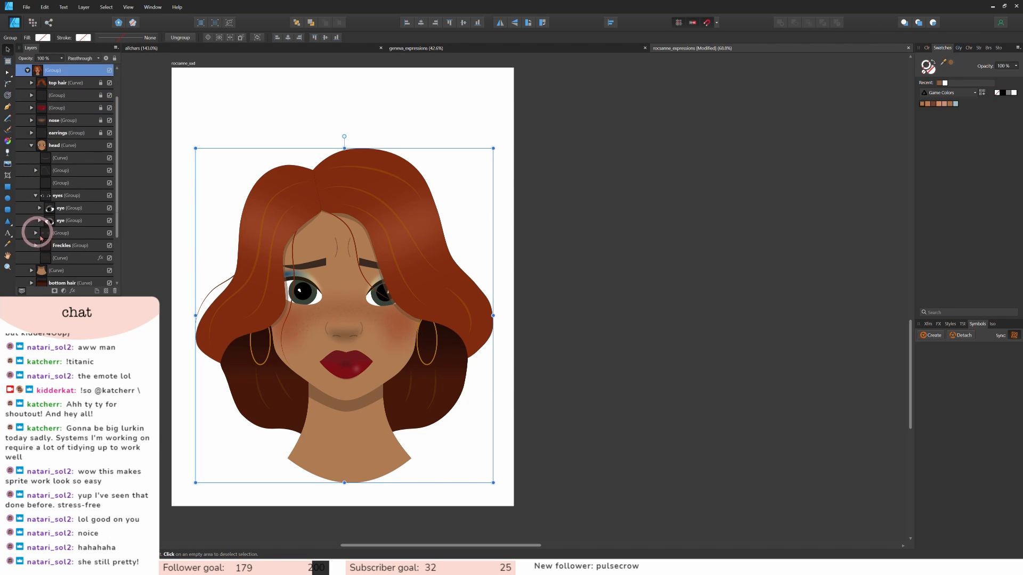
Select the iris ellipses inside both eye groups and nudge them down together so the gaze points downward.
{"action": "left_click", "coordinate": [39, 208]}
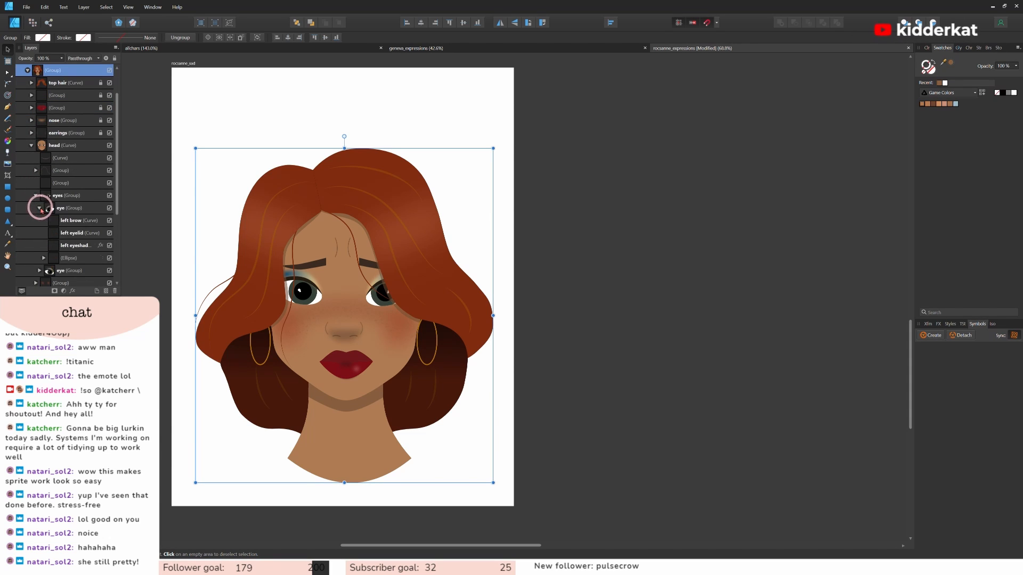
{"action": "left_click", "coordinate": [43, 258]}
{"action": "scroll", "coordinate": [64, 234], "scroll_direction": "down", "scroll_amount": 3}
{"action": "left_click", "coordinate": [60, 157]}
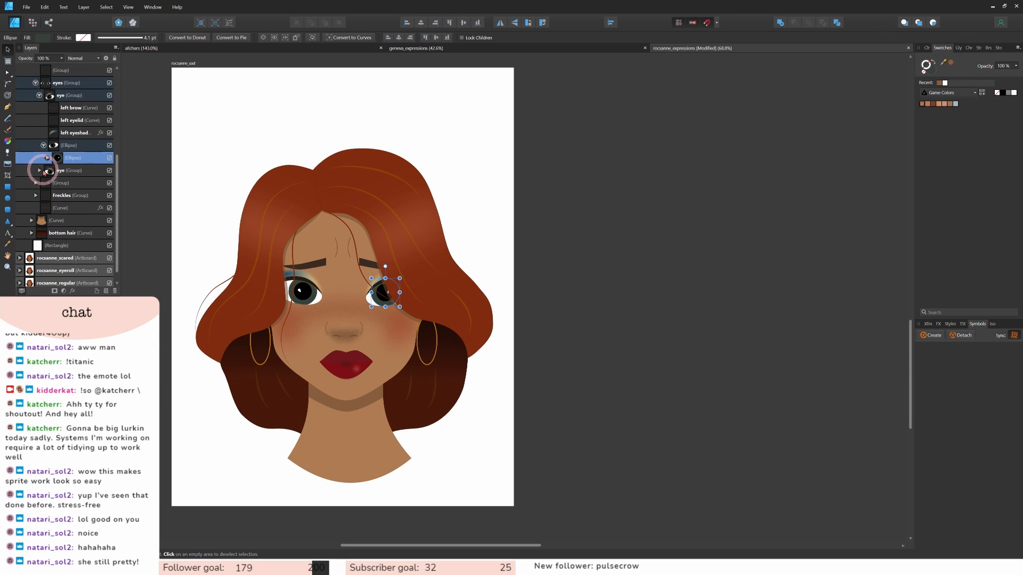
{"action": "left_click", "coordinate": [39, 170]}
{"action": "left_click", "coordinate": [44, 220]}
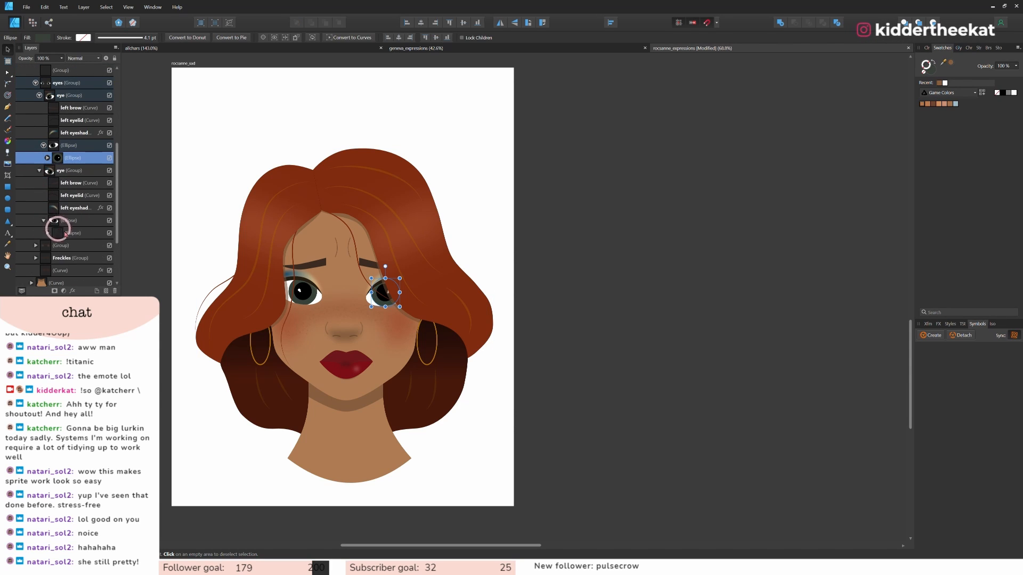
{"action": "left_click", "coordinate": [69, 233], "text": "ctrl"}
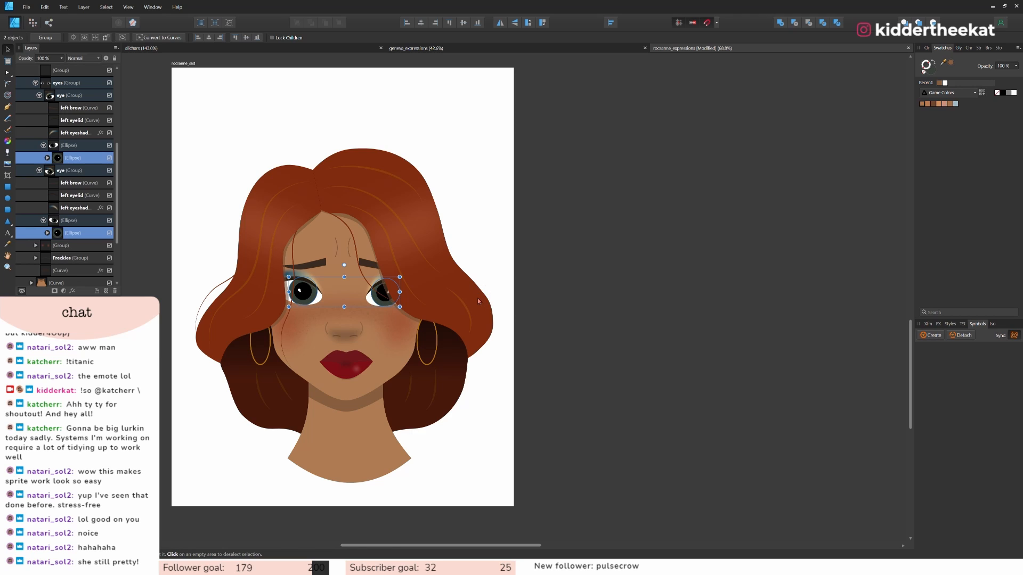
{"action": "key", "text": "Down"}
{"action": "key", "text": "Down"}
{"action": "key", "text": "Down"}
{"action": "key", "text": "Down"}
{"action": "key", "text": "Down"}
{"action": "key", "text": "Down"}
{"action": "key", "text": "Down"}
{"action": "key", "text": "Down"}
{"action": "key", "text": "Down"}
{"action": "key", "text": "Down"}
{"action": "key", "text": "Down"}
{"action": "key", "text": "Down"}
{"action": "key", "text": "Down"}
{"action": "key", "text": "Down"}
{"action": "key", "text": "Down"}
{"action": "key", "text": "Down"}
{"action": "key", "text": "Down"}
{"action": "key", "text": "Down"}
{"action": "key", "text": "Down"}
{"action": "key", "text": "Down"}
{"action": "key", "text": "Down"}
{"action": "key", "text": "Down"}
{"action": "key", "text": "Down"}
{"action": "key", "text": "Down"}
{"action": "key", "text": "Down"}
{"action": "key", "text": "Down"}
{"action": "key", "text": "Down"}
{"action": "key", "text": "Down"}
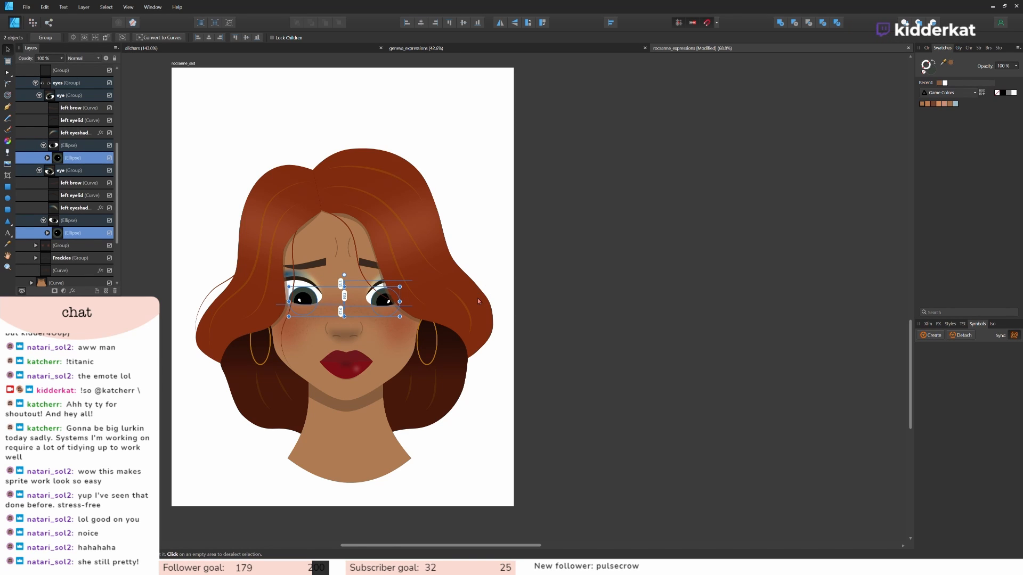
{"action": "key", "text": "Down"}
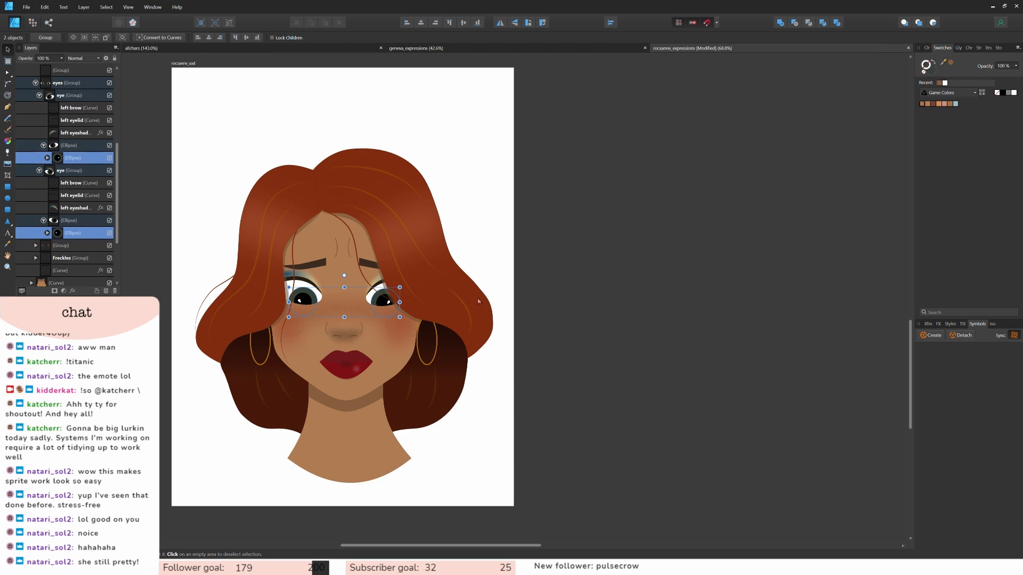
Reshape the eyelid of the eye on the left with the Node tool, pulling its lower edge over the iris and flattening its upper edge.
{"action": "left_click", "coordinate": [75, 196]}
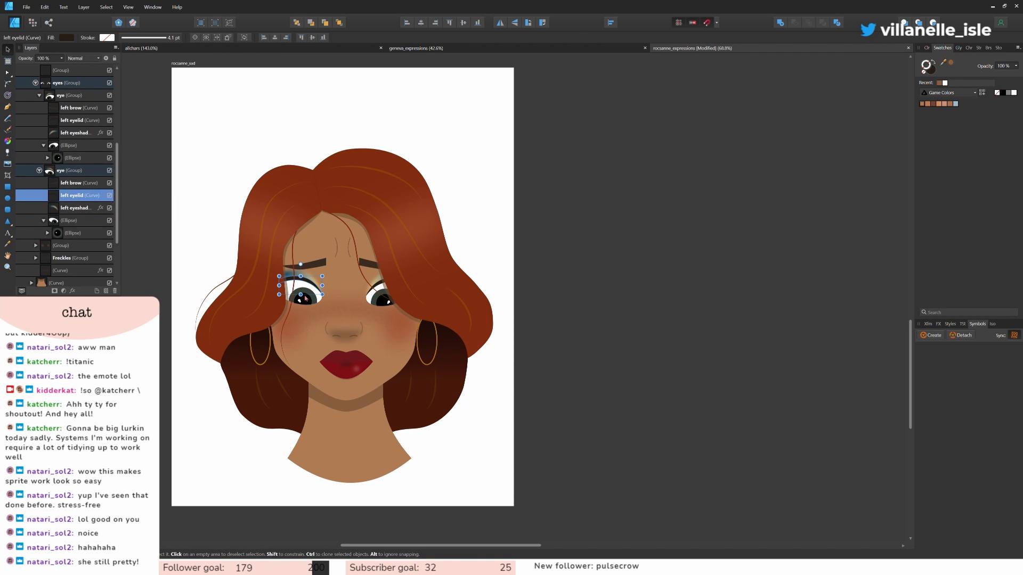
{"action": "left_click", "coordinate": [8, 73]}
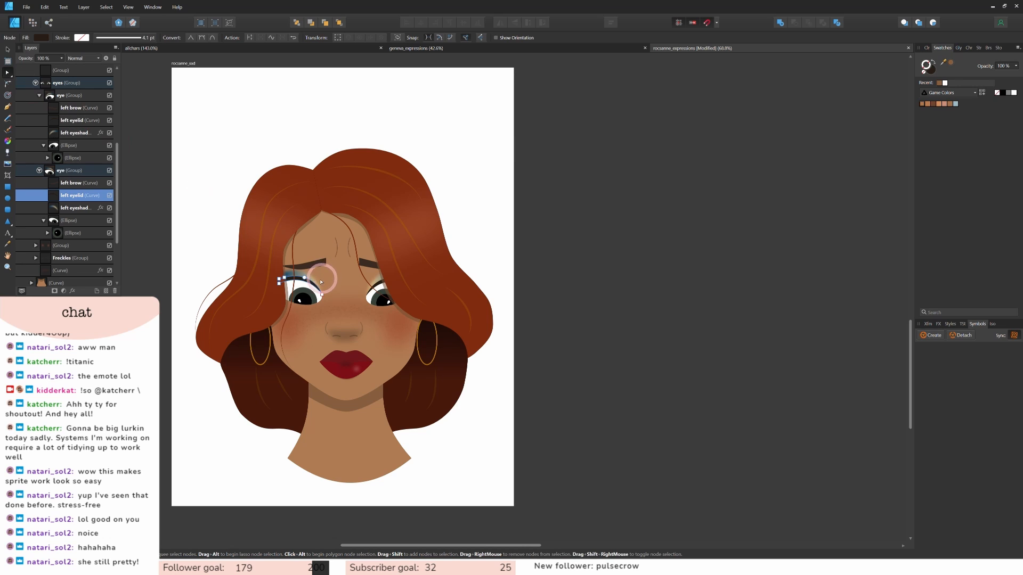
{"action": "scroll", "coordinate": [321, 281], "scroll_direction": "up", "scroll_amount": 4}
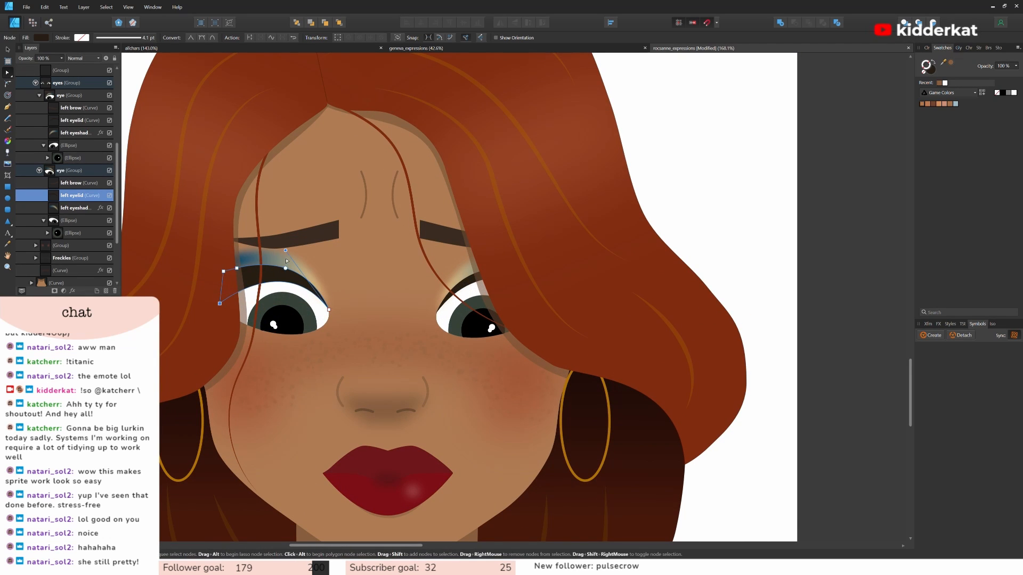
{"action": "left_click", "coordinate": [445, 295]}
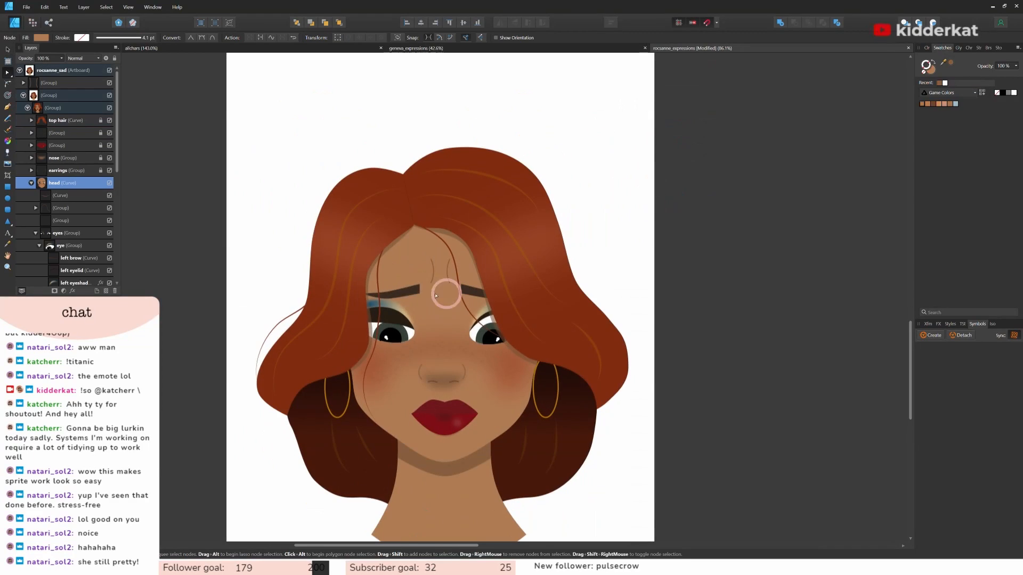
{"action": "left_click", "coordinate": [388, 318]}
{"action": "scroll", "coordinate": [387, 315], "scroll_direction": "up", "scroll_amount": 5, "text": "ctrl"}
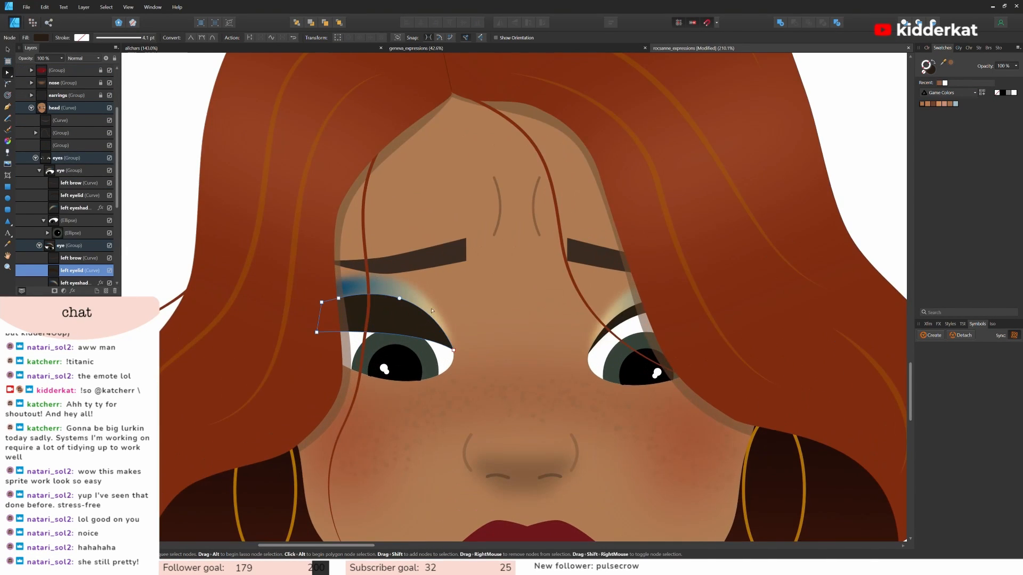
{"action": "left_click_drag", "start_coordinate": [408, 312], "coordinate": [329, 307]}
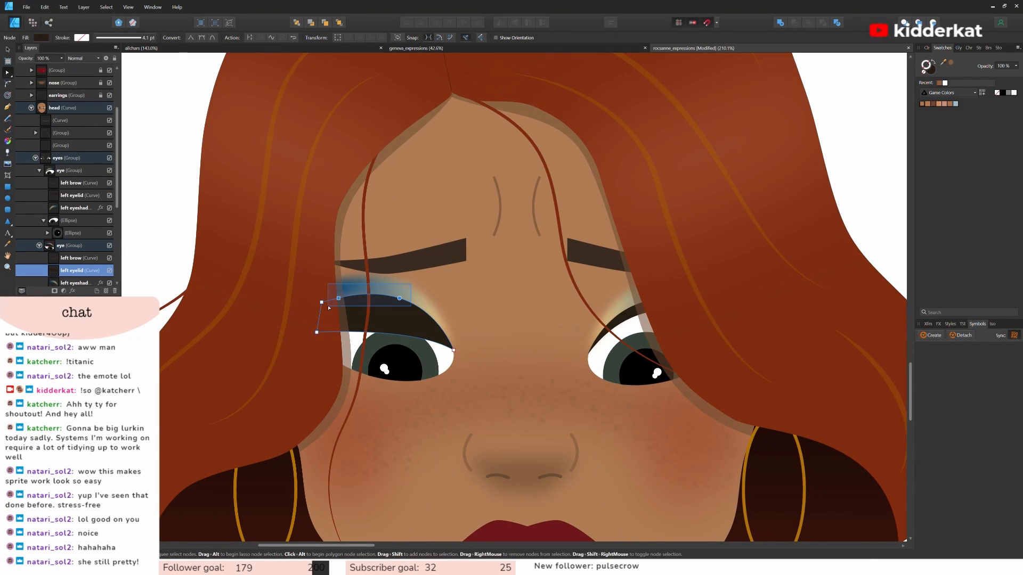
{"action": "scroll", "coordinate": [456, 301], "scroll_direction": "up", "scroll_amount": 4}
Convert the same eye's white to curves, add nodes at the eyelid's inner and outer corners, and delete the top node between them.
{"action": "left_click", "coordinate": [447, 375]}
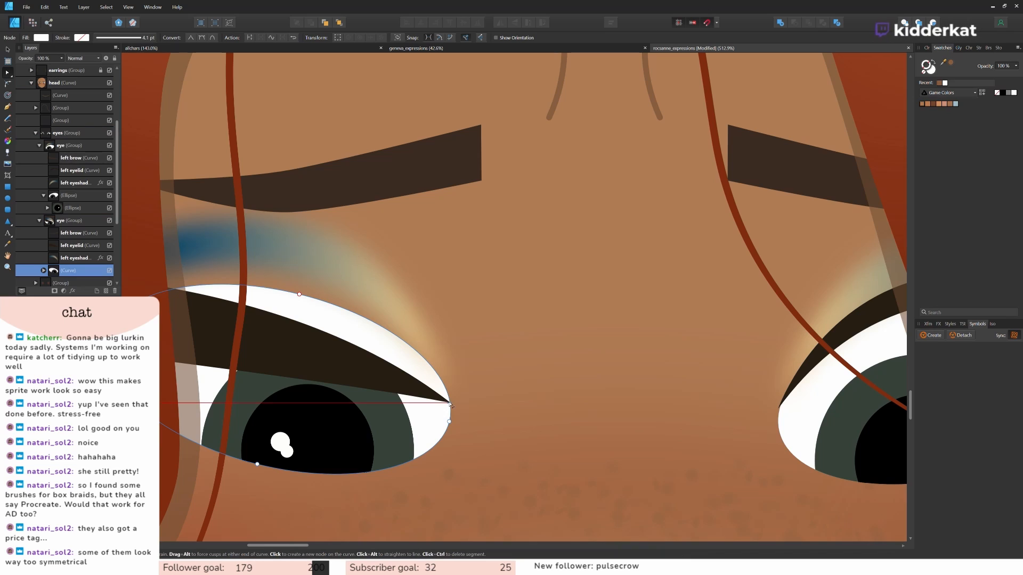
{"action": "left_click", "coordinate": [450, 403]}
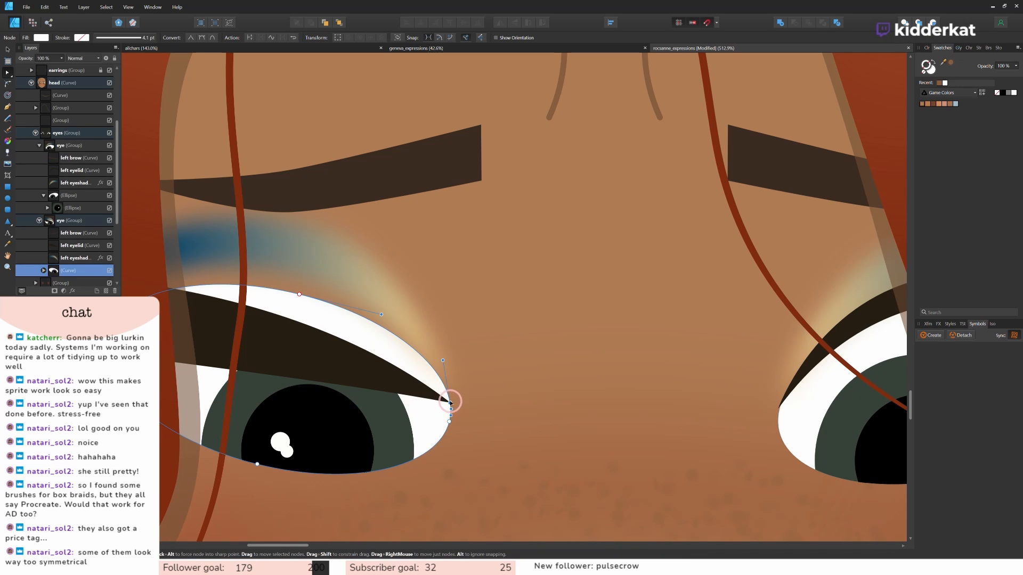
{"action": "left_click", "coordinate": [175, 288]}
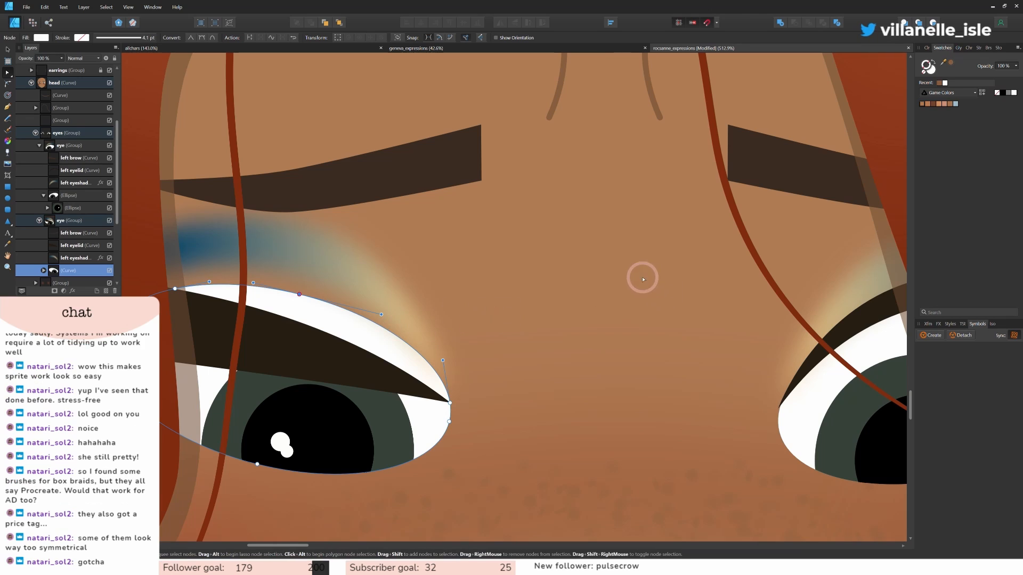
{"action": "key", "text": "Delete"}
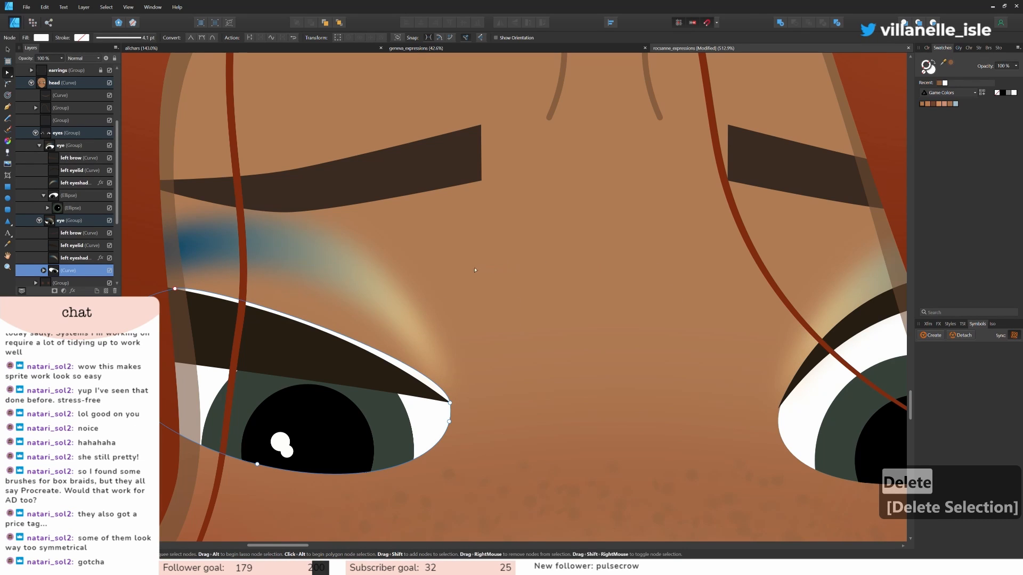
Adjust the handles of the eye white's corner nodes so its upper edge tucks behind the eyelid.
{"action": "left_click", "coordinate": [171, 290]}
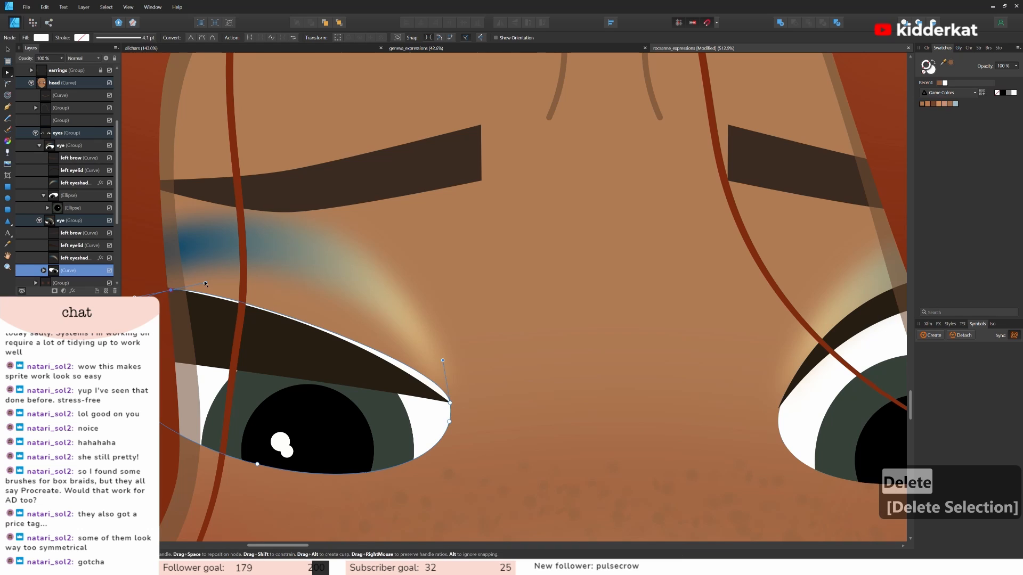
{"action": "left_click_drag", "start_coordinate": [206, 284], "coordinate": [207, 290]}
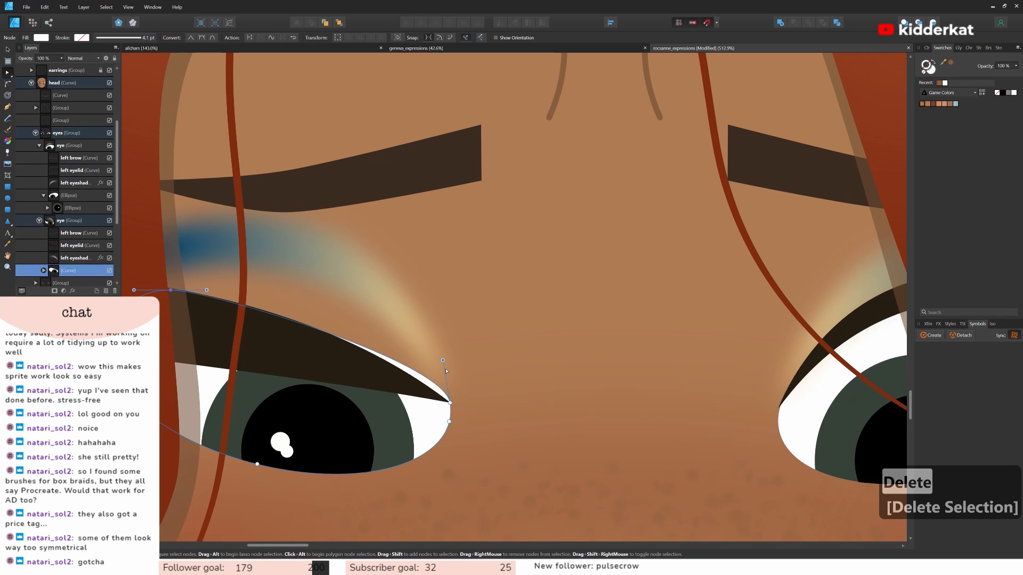
{"action": "left_click_drag", "start_coordinate": [443, 361], "coordinate": [413, 366]}
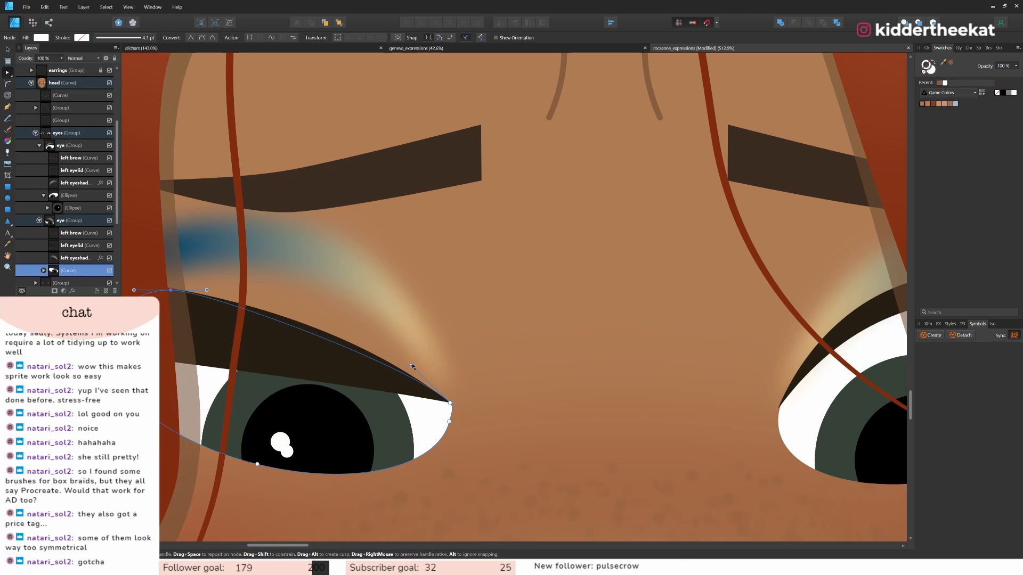
Reshape the eyeshadow of the eye on the left: move its inner node to the eyelid corner, delete the lower-edge node, and tuck that edge behind the eyelid.
{"action": "left_click", "coordinate": [317, 242]}
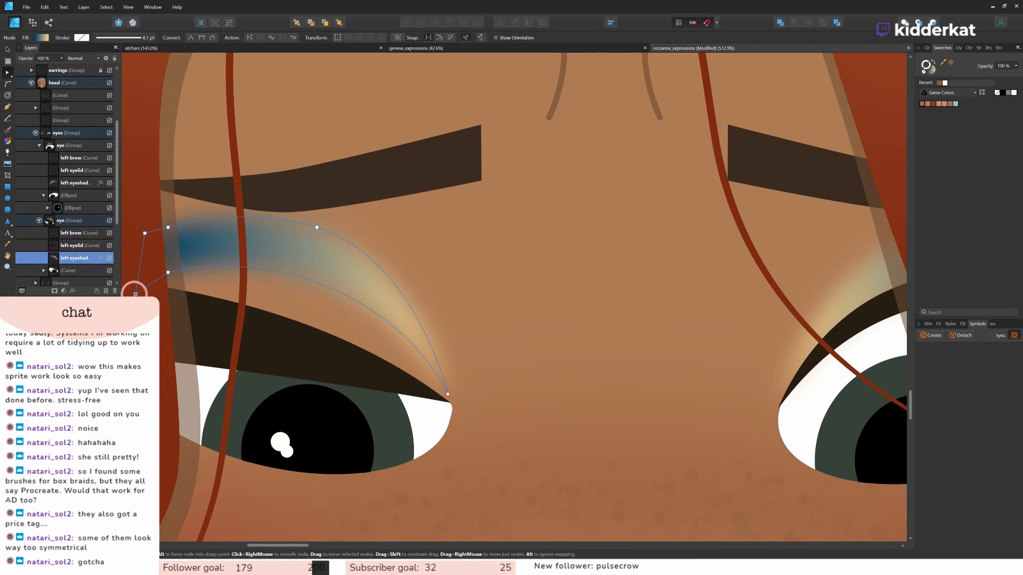
{"action": "left_click_drag", "start_coordinate": [136, 294], "coordinate": [135, 298]}
{"action": "left_click", "coordinate": [169, 273]}
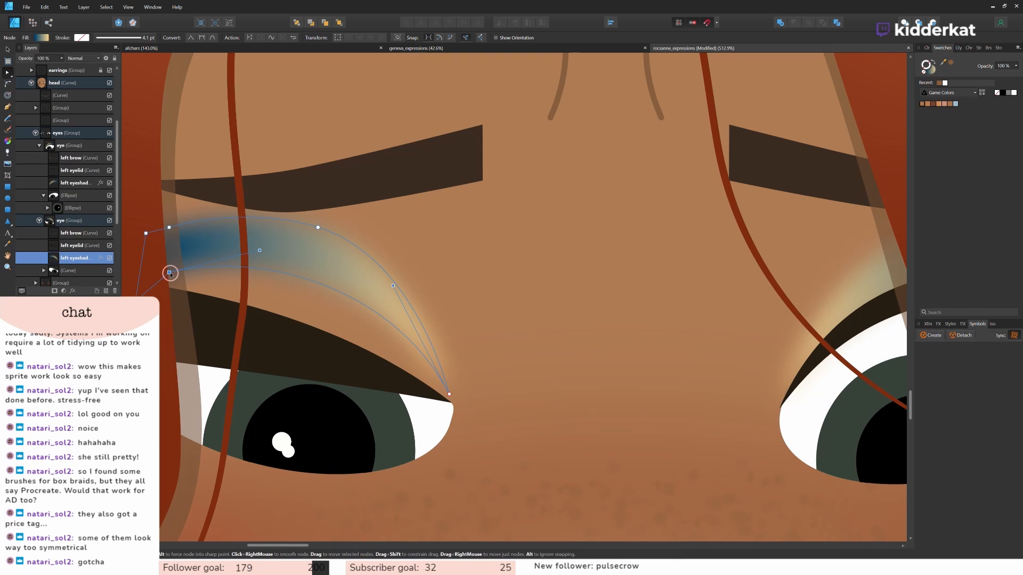
{"action": "left_click_drag", "start_coordinate": [449, 396], "coordinate": [452, 402]}
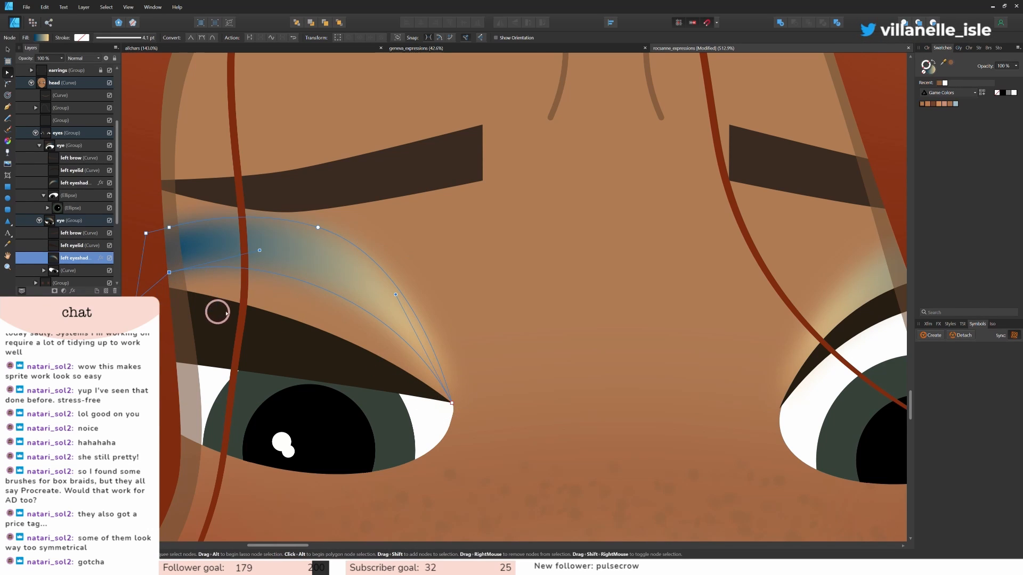
{"action": "key", "text": "Delete"}
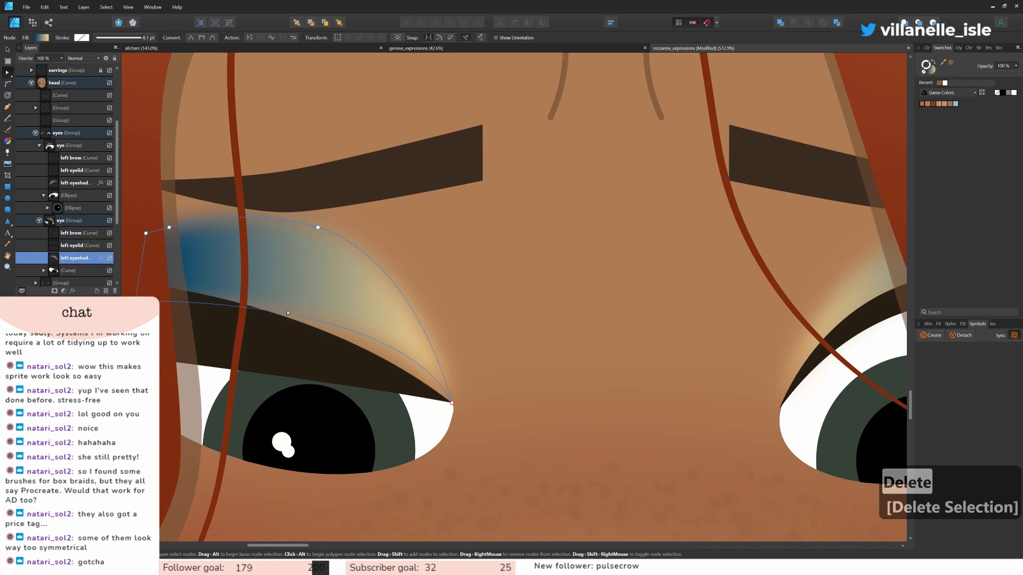
{"action": "left_click", "coordinate": [451, 403]}
{"action": "left_click", "coordinate": [408, 315]}
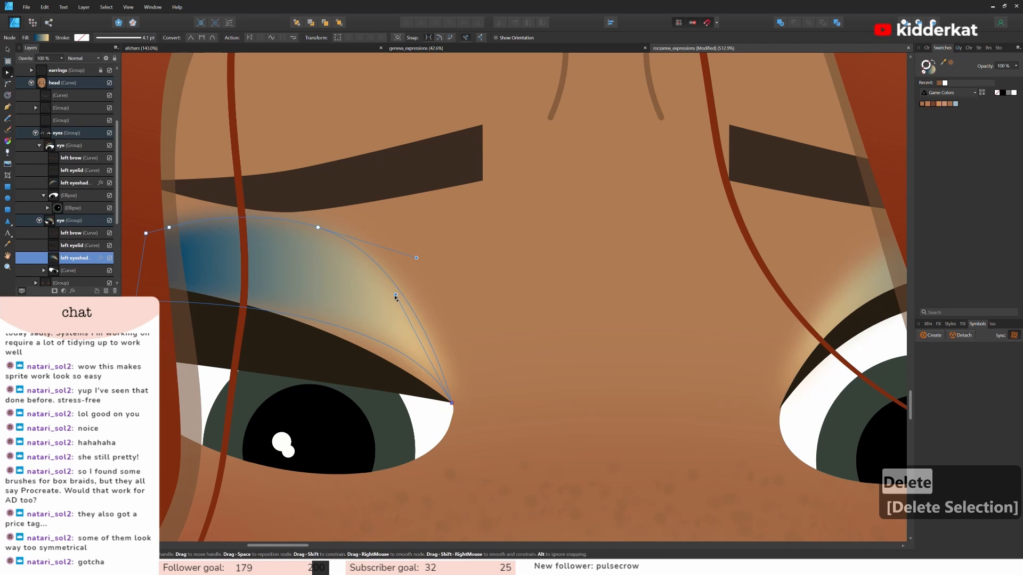
{"action": "left_click_drag", "start_coordinate": [396, 296], "coordinate": [311, 308]}
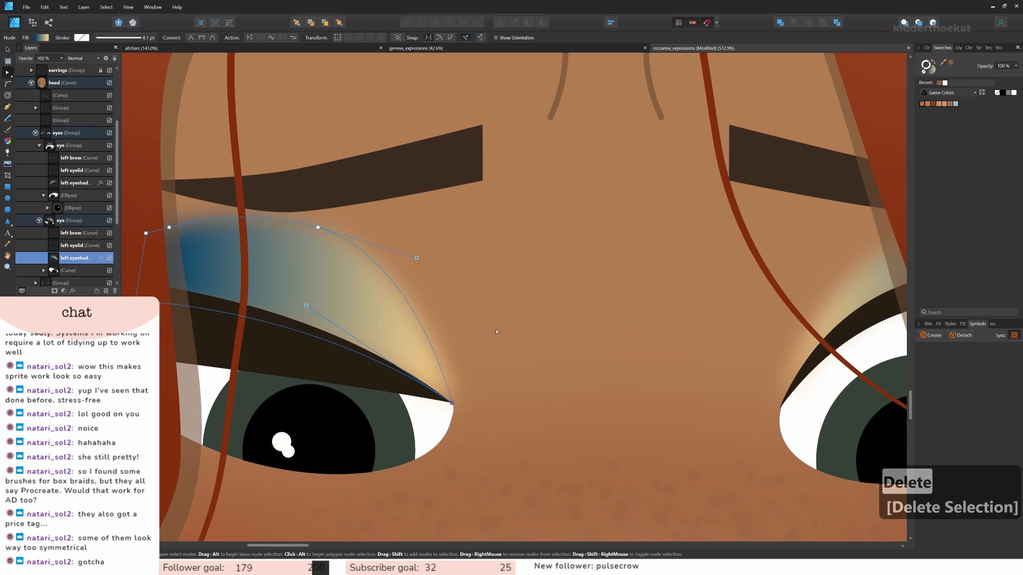
{"action": "scroll", "coordinate": [500, 333], "scroll_direction": "down", "scroll_amount": 2}
{"action": "scroll", "coordinate": [467, 379], "scroll_direction": "up", "scroll_amount": 3}
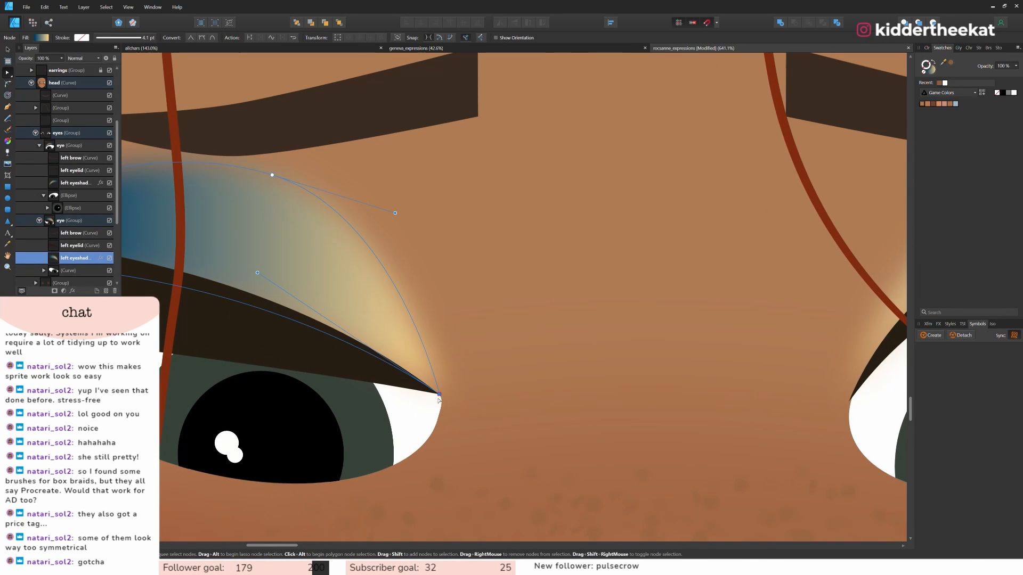
Move the same eyelid's inner corner node slightly down to the inner corner of the eye white.
{"action": "left_click", "coordinate": [398, 384]}
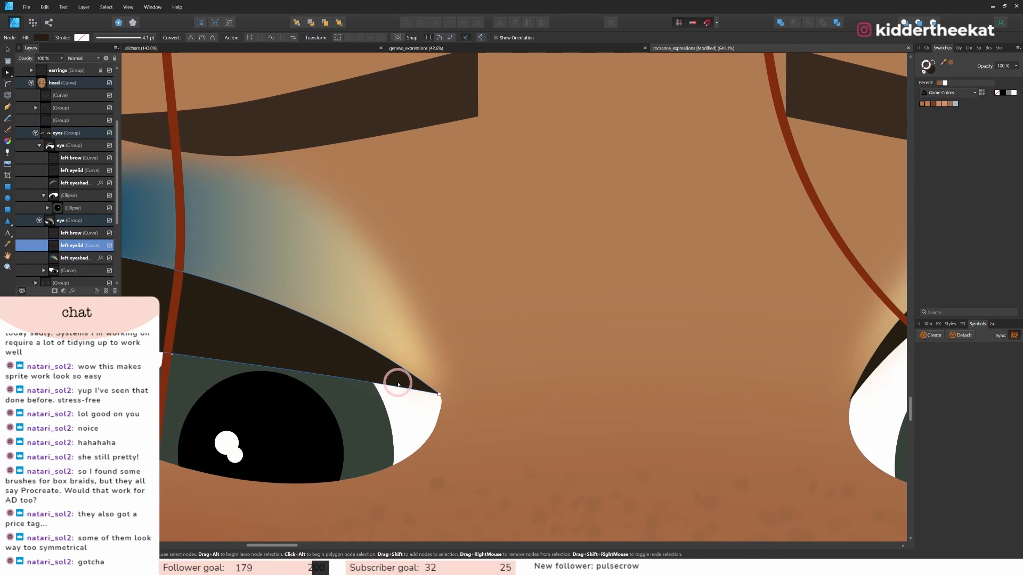
{"action": "left_click", "coordinate": [440, 397]}
{"action": "left_click_drag", "start_coordinate": [442, 398], "coordinate": [440, 397]}
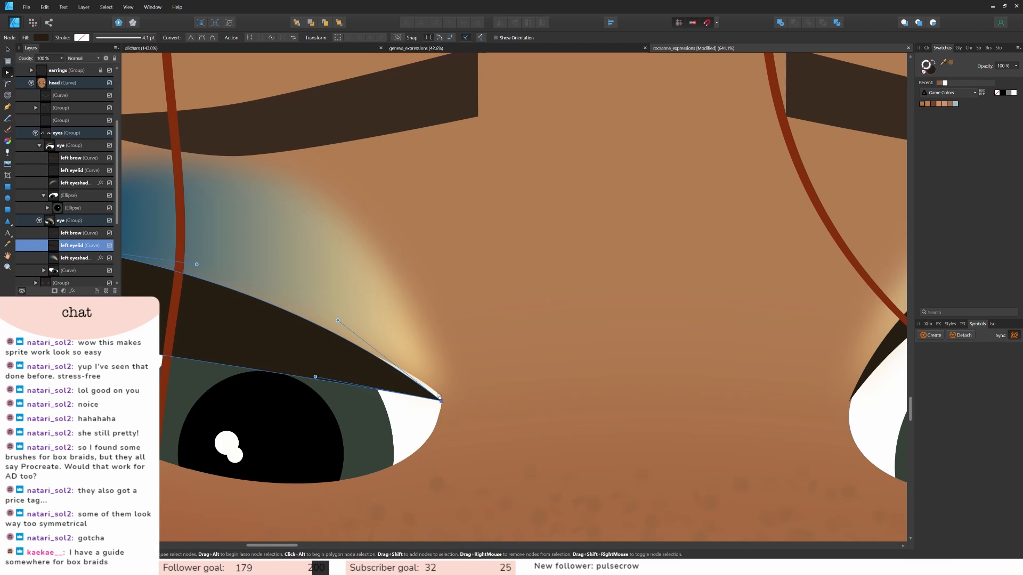
{"action": "left_click", "coordinate": [439, 394]}
{"action": "left_click", "coordinate": [421, 409]}
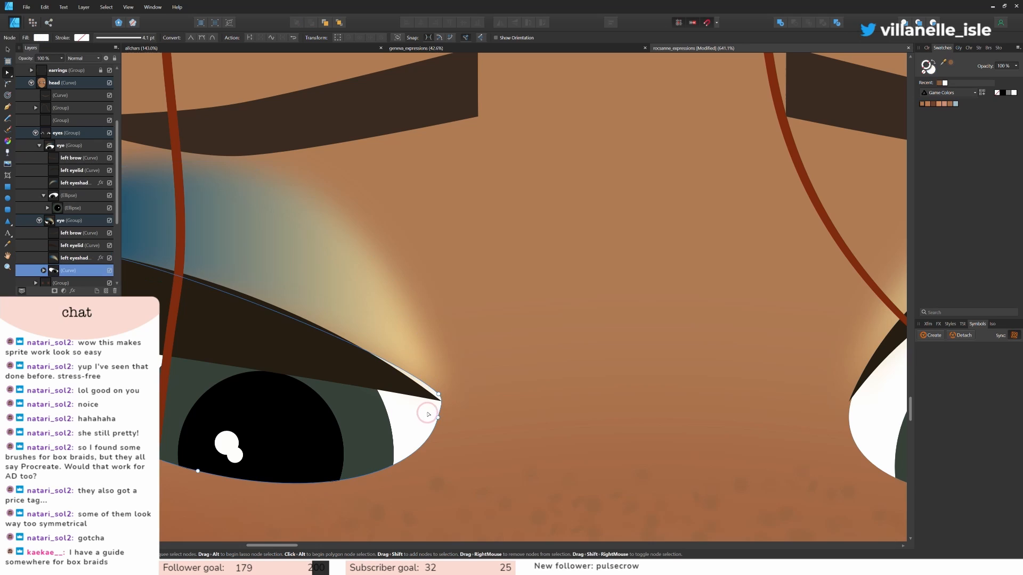
Align the eye white's inner corner node with the eyelid tip and convert it to a sharp node so no white shows above the eyelid.
{"action": "scroll", "coordinate": [438, 397], "scroll_direction": "up", "scroll_amount": 2}
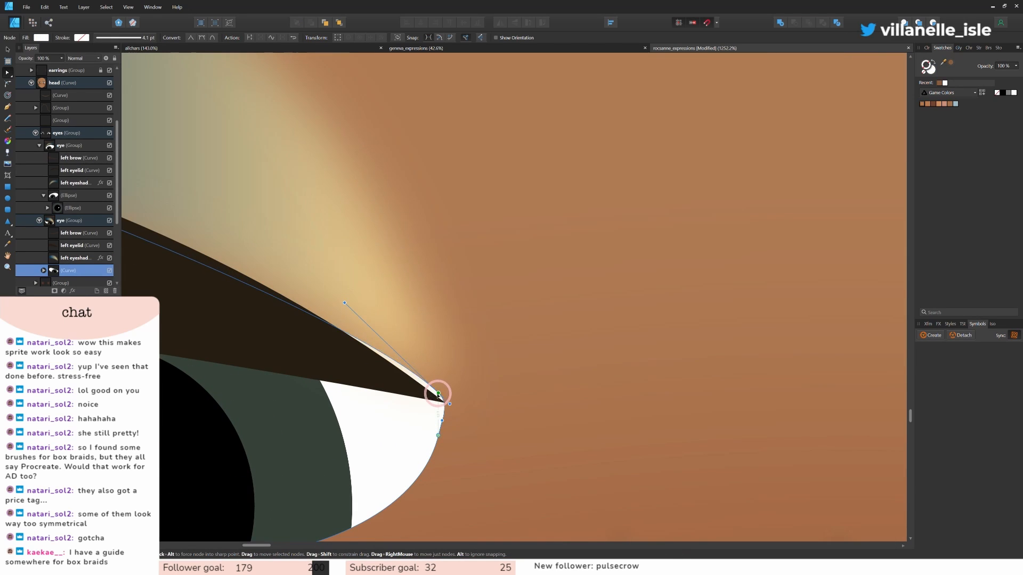
{"action": "left_click", "coordinate": [437, 397]}
{"action": "left_click_drag", "start_coordinate": [438, 397], "coordinate": [444, 408]}
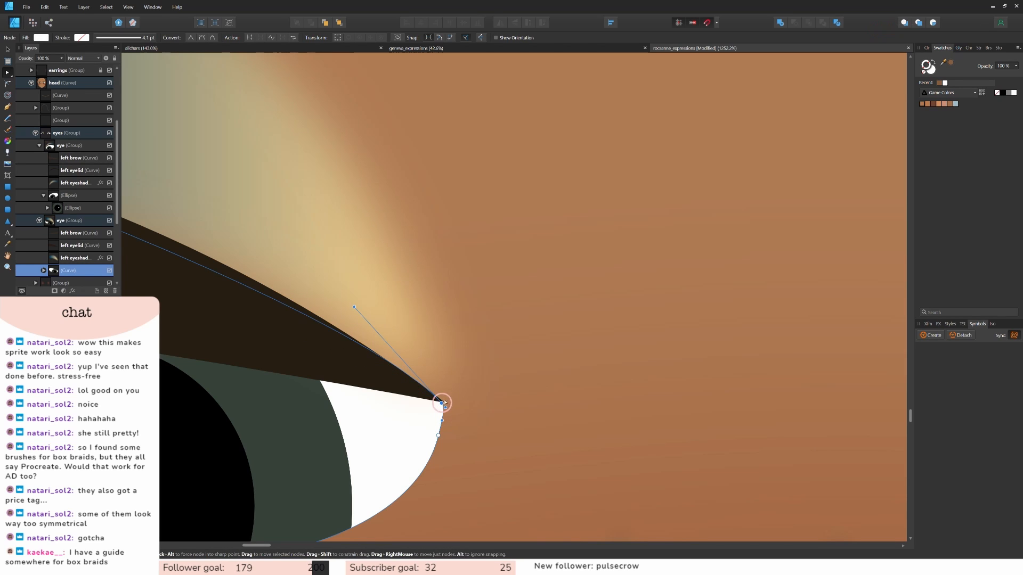
{"action": "left_click", "coordinate": [201, 37]}
{"action": "left_click", "coordinate": [193, 39]}
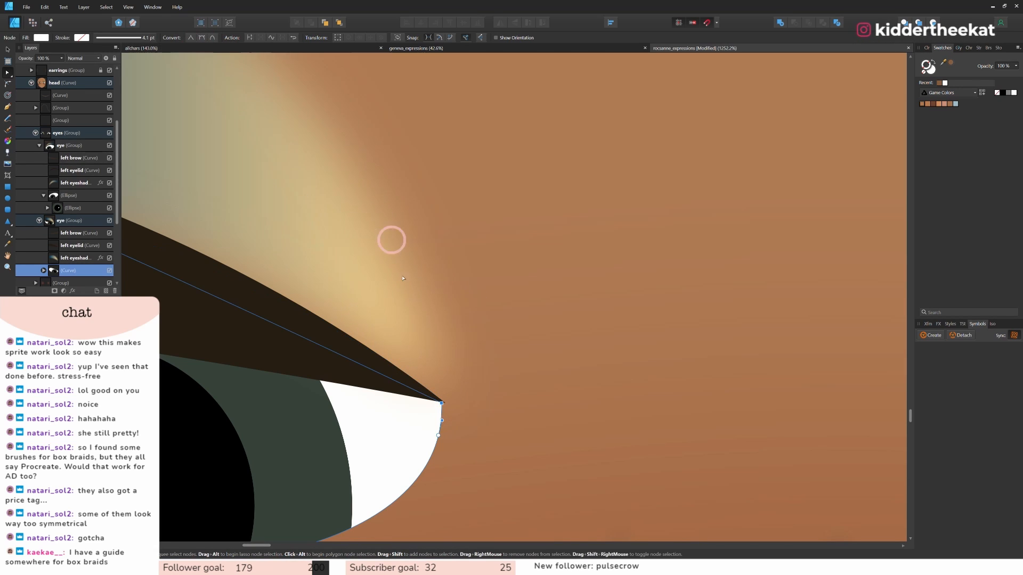
{"action": "left_click", "coordinate": [442, 402]}
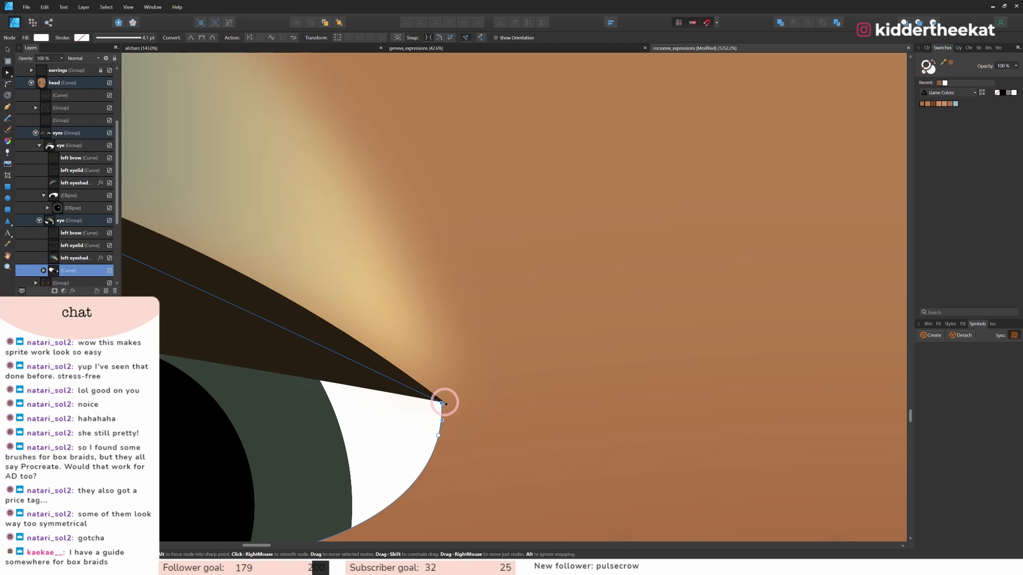
{"action": "left_click", "coordinate": [484, 401]}
{"action": "scroll", "coordinate": [491, 394], "scroll_direction": "down", "scroll_amount": 5}
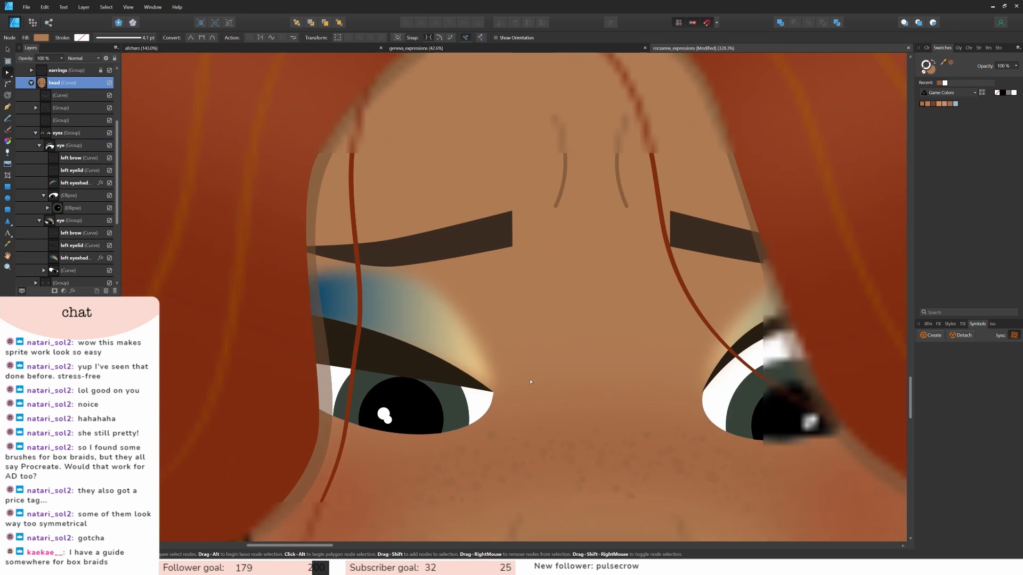
{"action": "scroll", "coordinate": [530, 382], "scroll_direction": "down", "scroll_amount": 3}
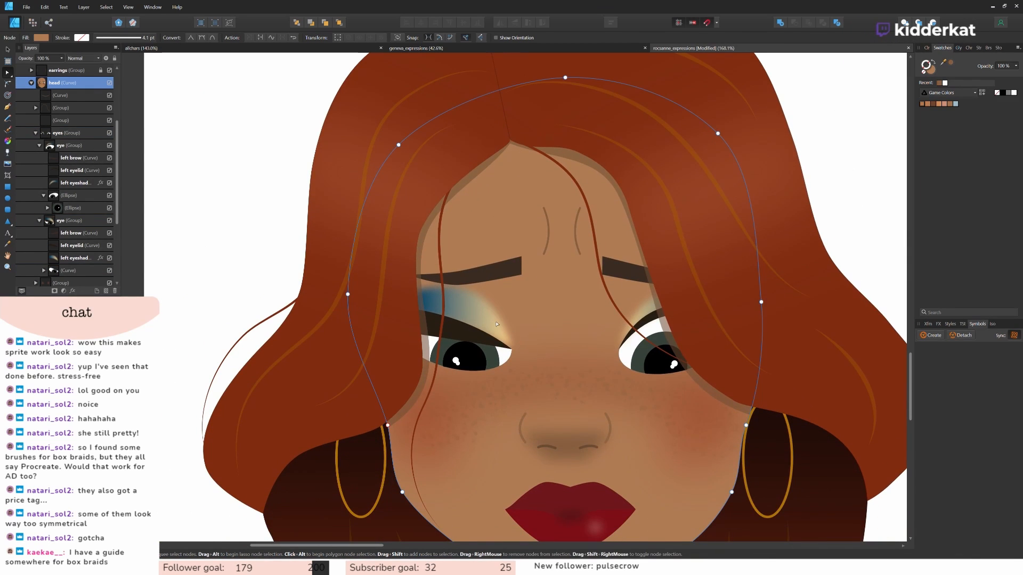
{"action": "scroll", "coordinate": [596, 371], "scroll_direction": "down", "scroll_amount": 3}
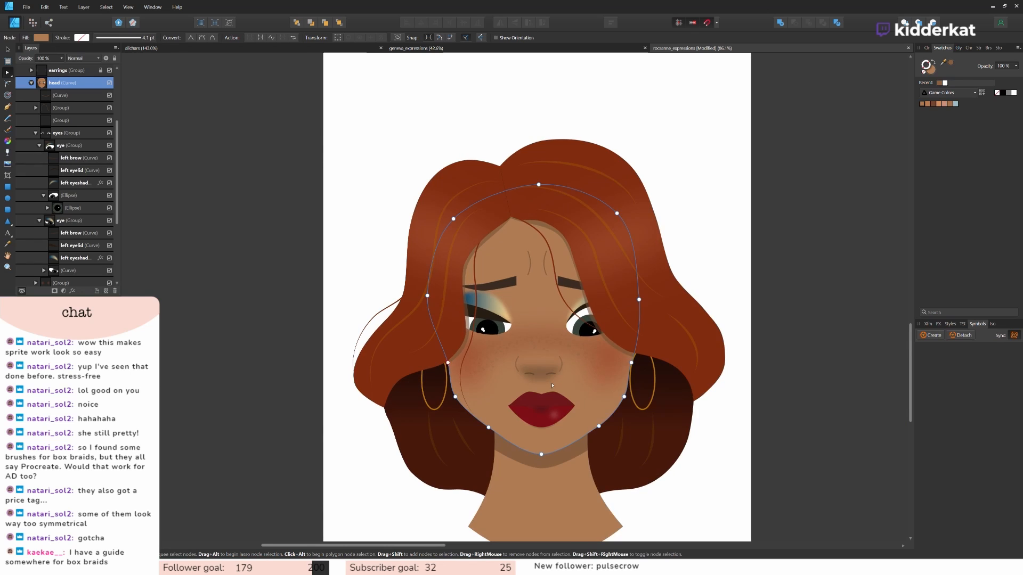
{"action": "left_click", "coordinate": [765, 366]}
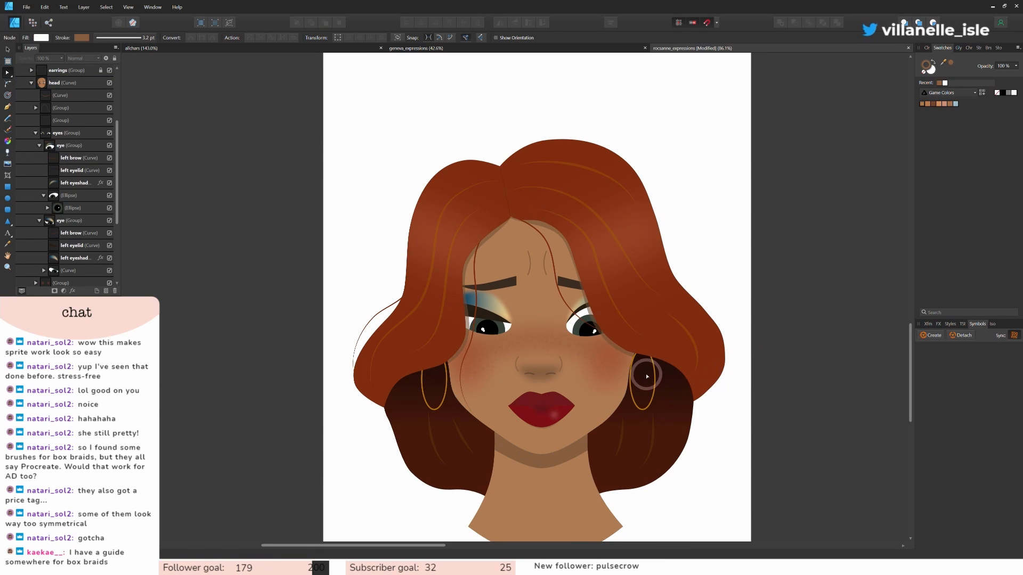
{"action": "scroll", "coordinate": [652, 374], "scroll_direction": "up", "scroll_amount": 1}
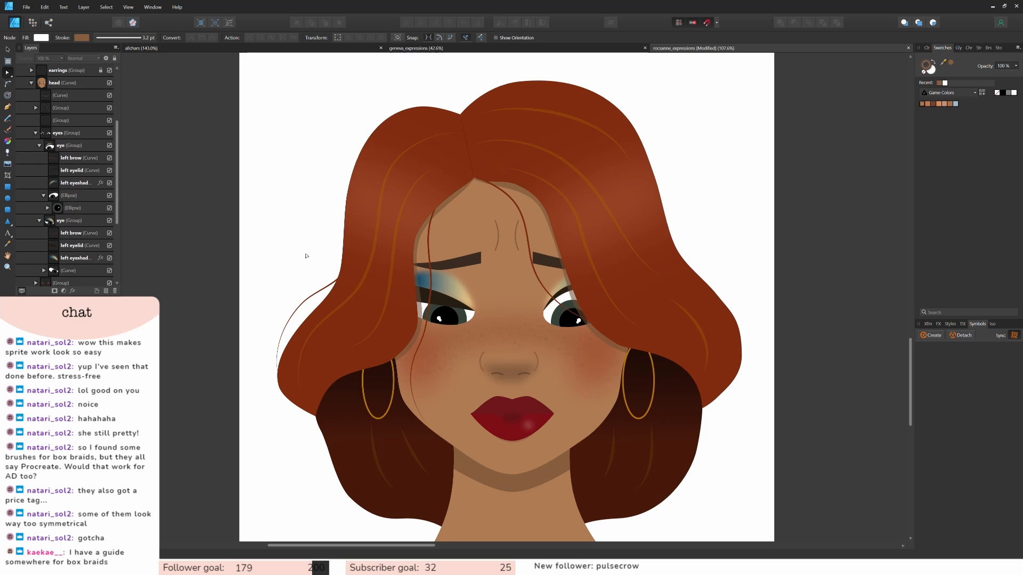
{"action": "left_click", "coordinate": [440, 258]}
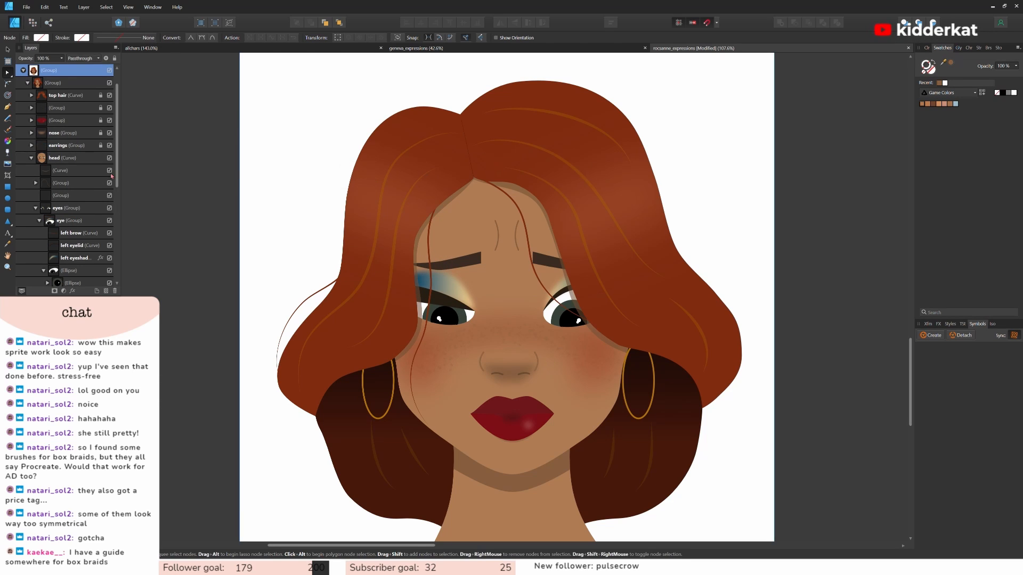
{"action": "left_click", "coordinate": [39, 221]}
{"action": "left_click", "coordinate": [73, 220]}
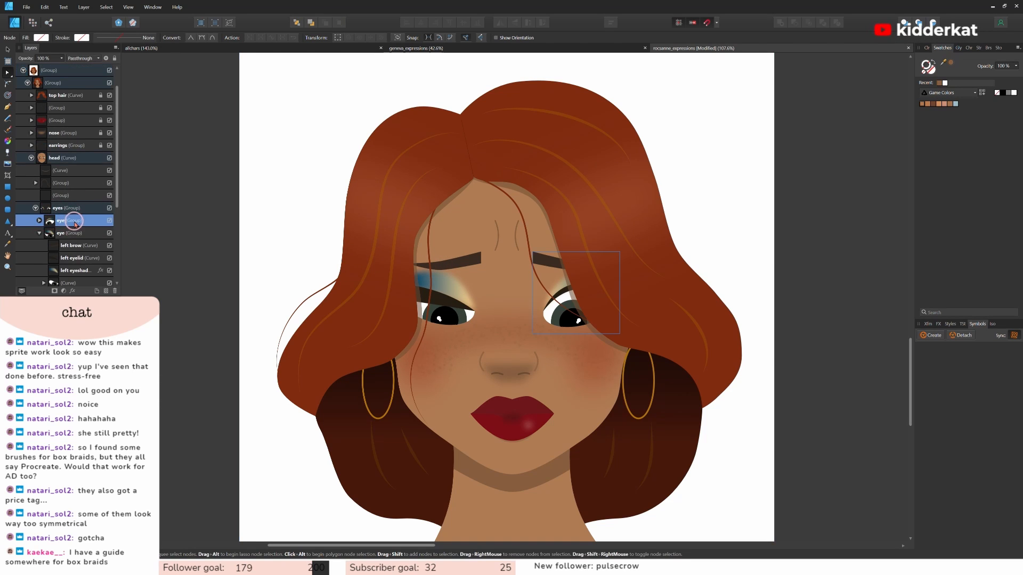
{"action": "key", "text": "Delete"}
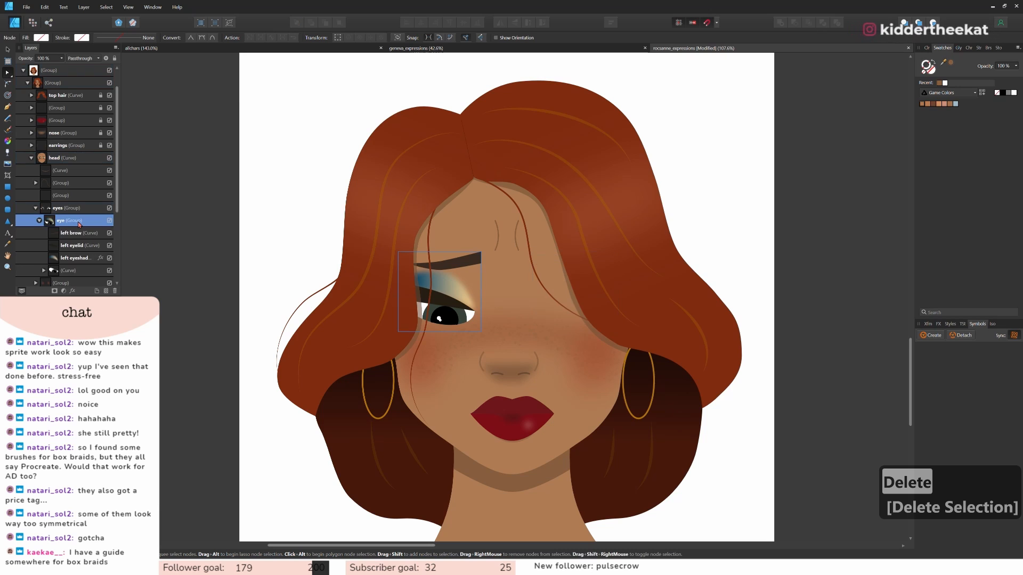
{"action": "key", "text": "ctrl+j"}
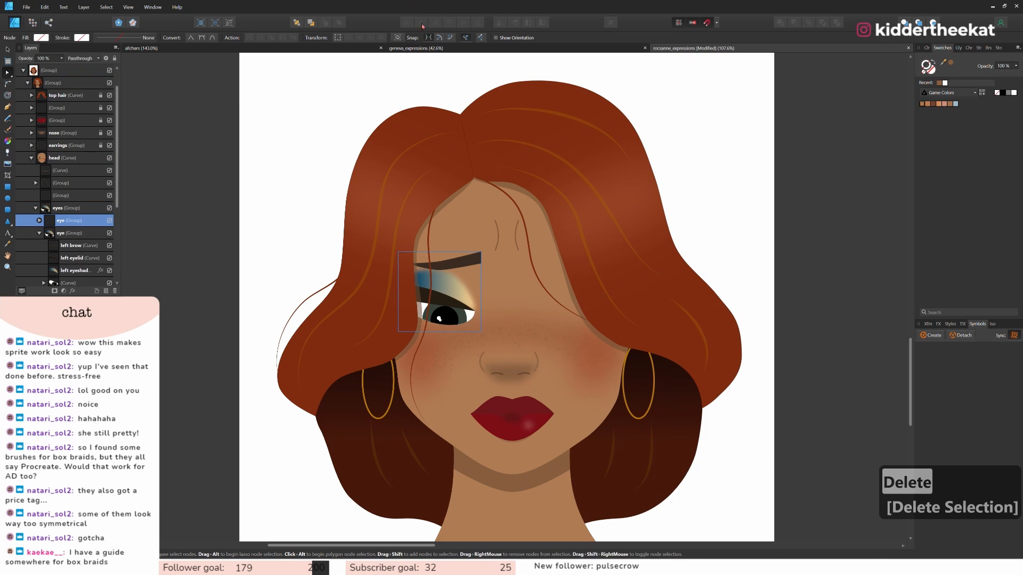
{"action": "key", "text": "ctrl+z"}
{"action": "key", "text": "ctrl+z"}
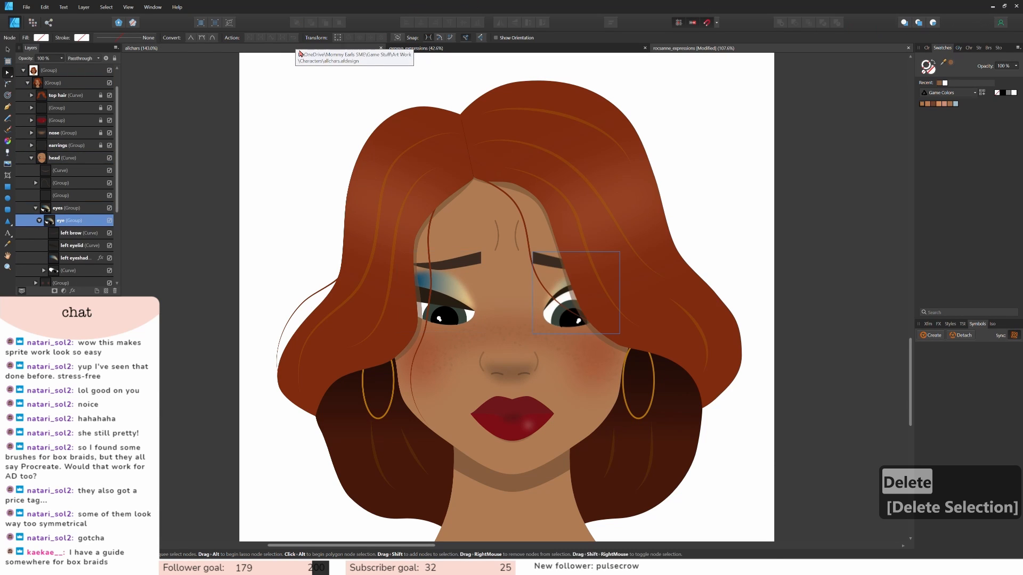
Duplicate the finished eye group, flip the copy horizontally over the eye on the right, and delete the old eye group there.
{"action": "left_click", "coordinate": [90, 233]}
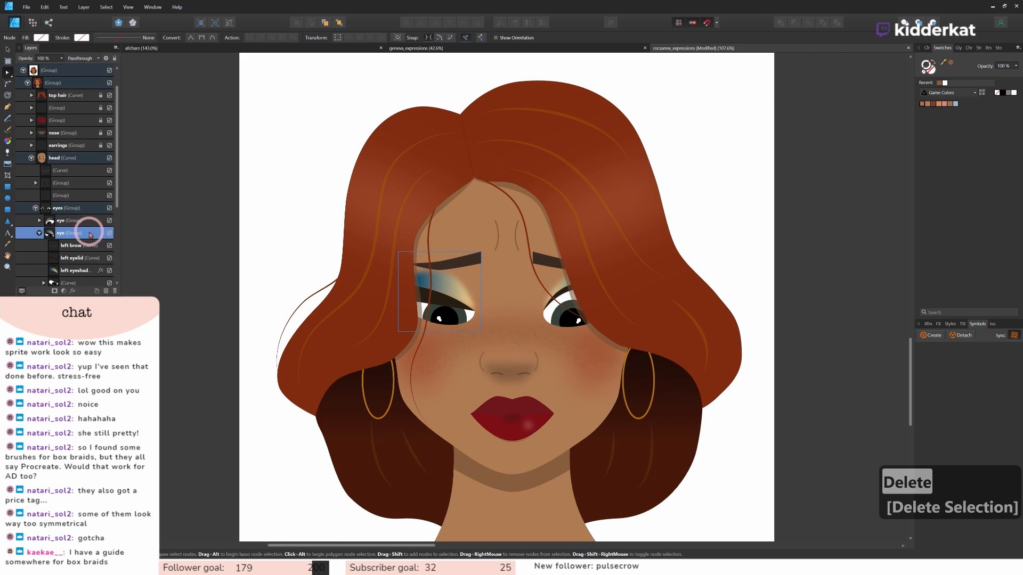
{"action": "key", "text": "ctrl+j"}
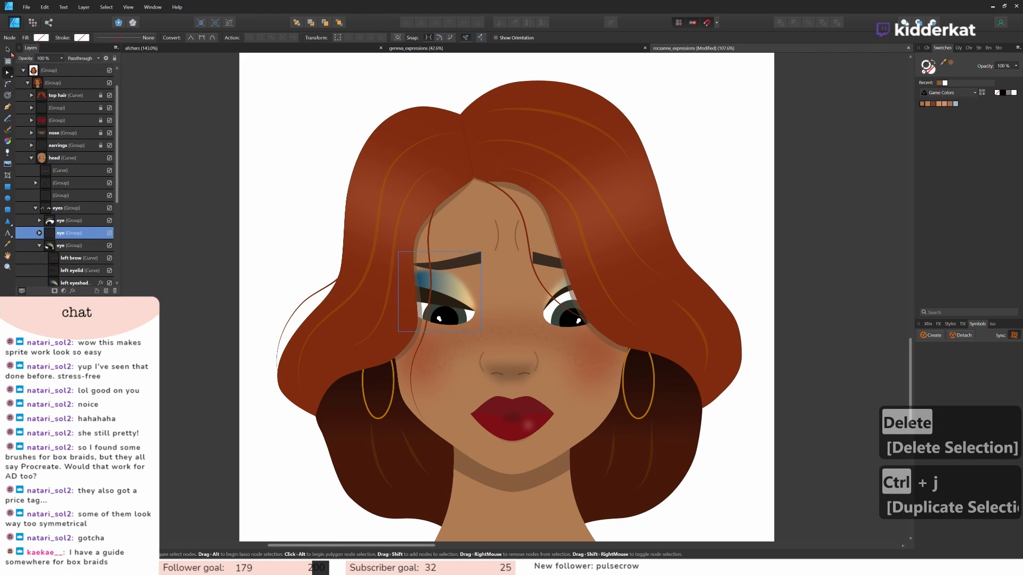
{"action": "left_click", "coordinate": [9, 51]}
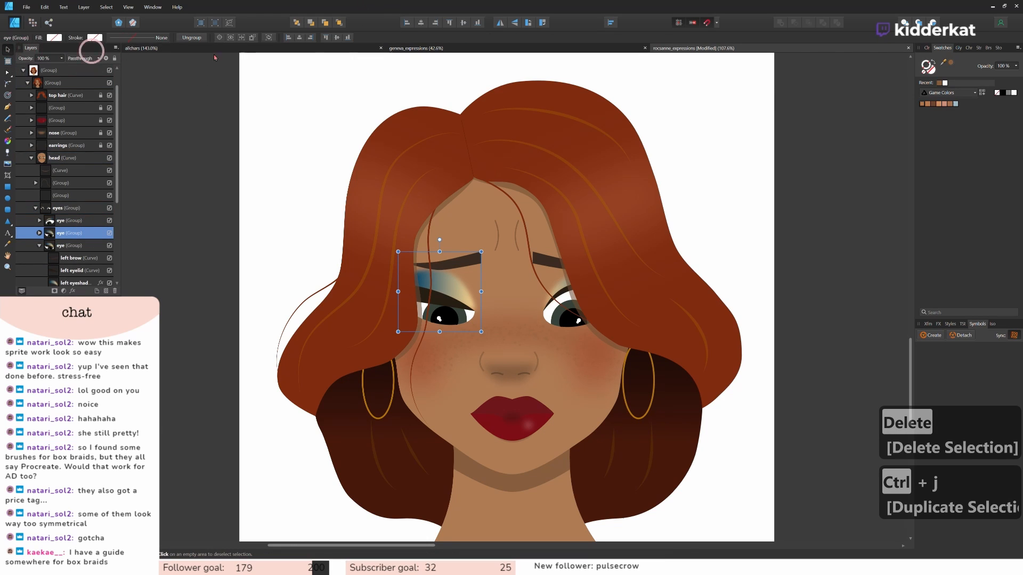
{"action": "left_click", "coordinate": [496, 23]}
{"action": "left_click_drag", "start_coordinate": [446, 314], "coordinate": [577, 314]}
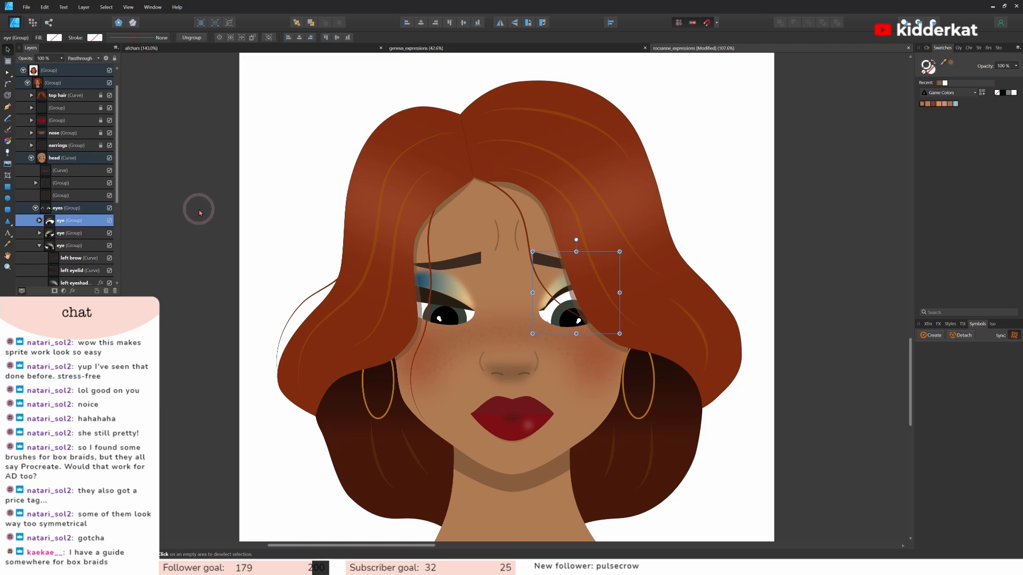
{"action": "key", "text": "Delete"}
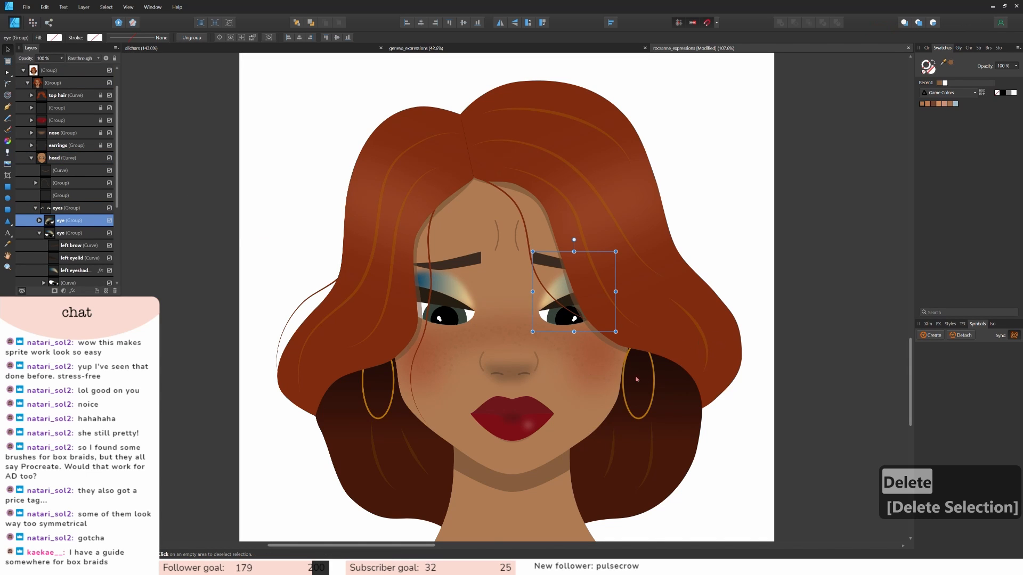
Draw a wavy tear outline below the eye on the left with the Pencil tool and close the curve.
{"action": "scroll", "coordinate": [667, 366], "scroll_direction": "up", "scroll_amount": 2, "text": "ctrl"}
{"action": "scroll", "coordinate": [539, 297], "scroll_direction": "up", "scroll_amount": 2, "text": "ctrl"}
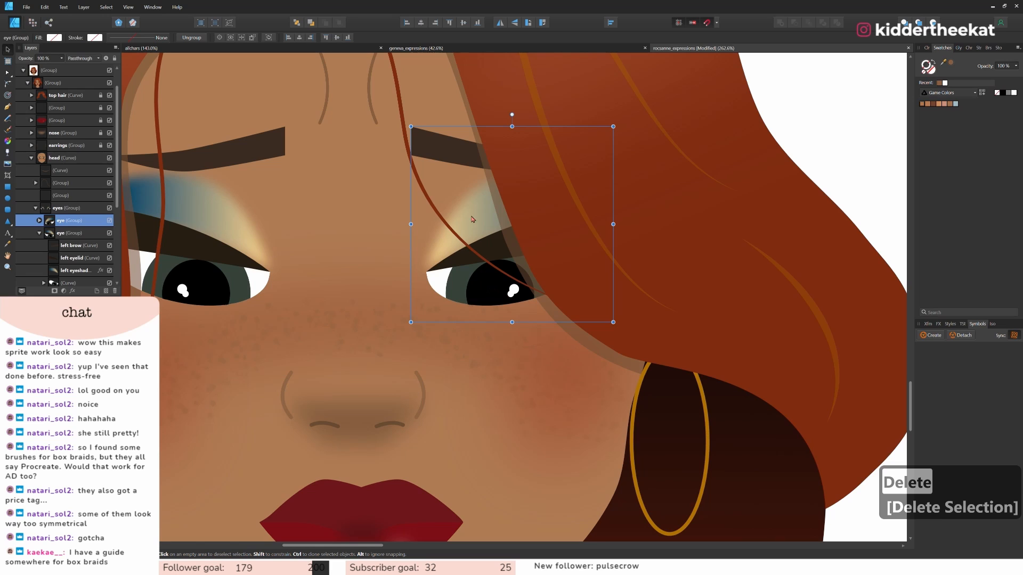
{"action": "scroll", "coordinate": [501, 305], "scroll_direction": "down", "scroll_amount": 3, "text": "ctrl"}
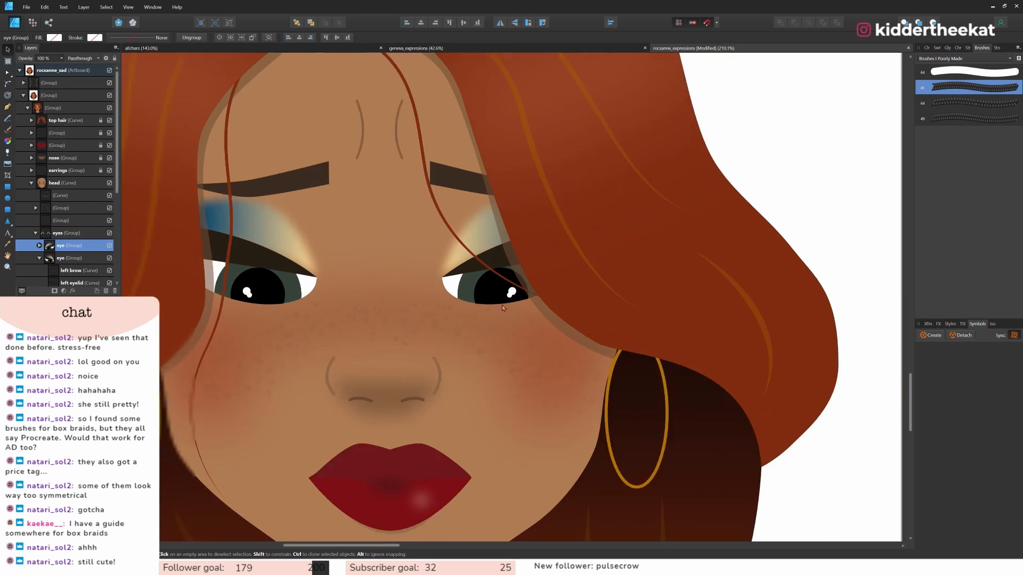
{"action": "left_click", "coordinate": [10, 120]}
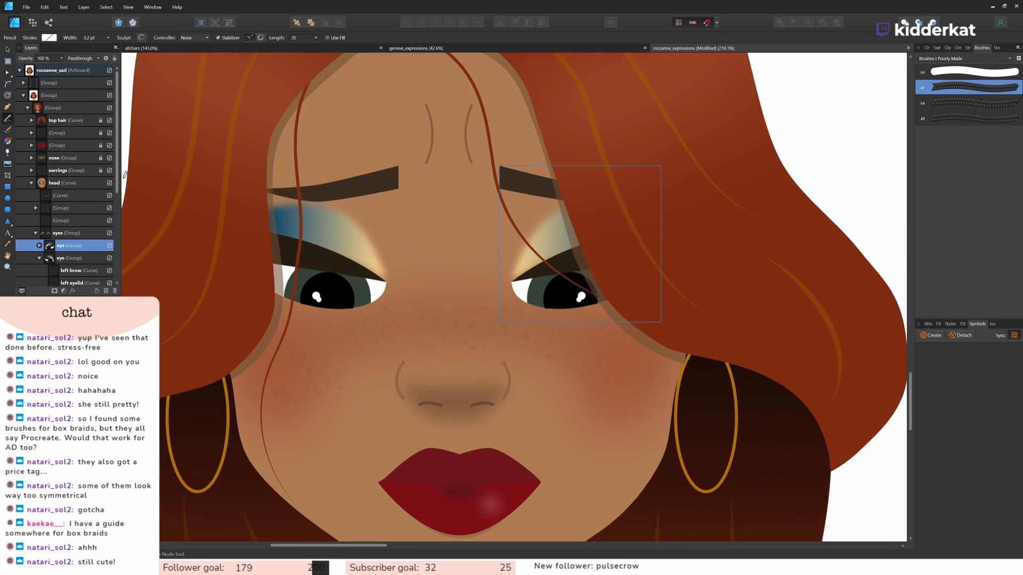
{"action": "scroll", "coordinate": [357, 317], "scroll_direction": "up", "scroll_amount": 5, "text": "ctrl"}
{"action": "mouse_move", "coordinate": [145, 178]}
{"action": "left_mouse_down"}
{"action": "mouse_move", "coordinate": [200, 266]}
{"action": "mouse_move", "coordinate": [384, 335]}
{"action": "mouse_move", "coordinate": [420, 230]}
{"action": "left_mouse_up"}
{"action": "key", "text": "a"}
{"action": "left_click", "coordinate": [260, 38]}
Fill the tear shape with the light blue swatch from the Game Colors palette and leave it without a stroke.
{"action": "left_click", "coordinate": [937, 48]}
{"action": "key", "text": "shift+x"}
{"action": "left_click", "coordinate": [955, 104]}
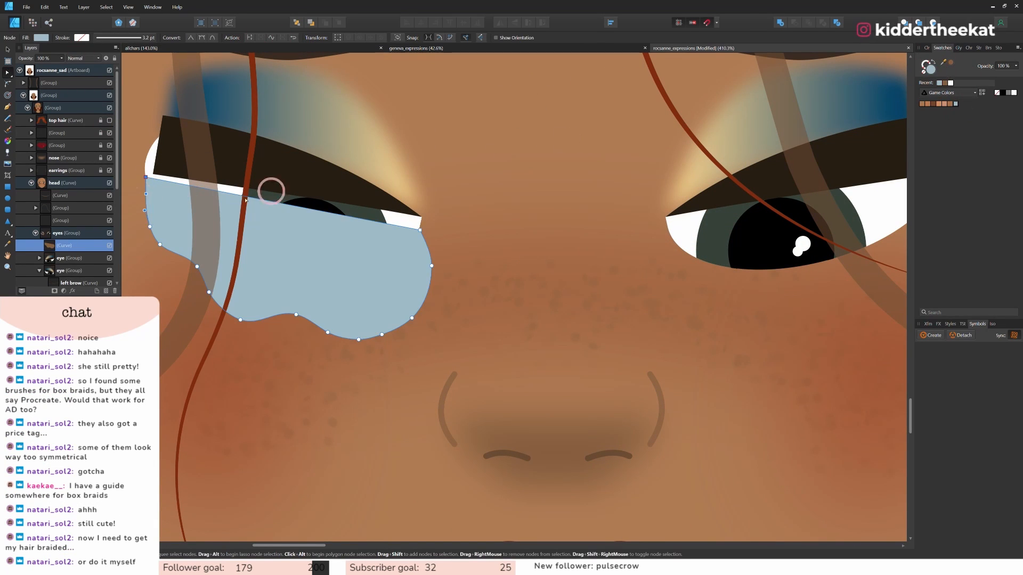
Bend the tear's upper edge downward, move its inner corner node onto the eye's lower edge, and delete the extra node beside it.
{"action": "left_click", "coordinate": [8, 49]}
{"action": "left_click", "coordinate": [8, 72]}
{"action": "left_click_drag", "start_coordinate": [283, 204], "coordinate": [336, 288]}
{"action": "scroll", "coordinate": [402, 281], "scroll_direction": "up", "scroll_amount": 4}
{"action": "left_click_drag", "start_coordinate": [445, 156], "coordinate": [408, 201]}
{"action": "left_click", "coordinate": [474, 243]}
{"action": "key", "text": "Delete"}
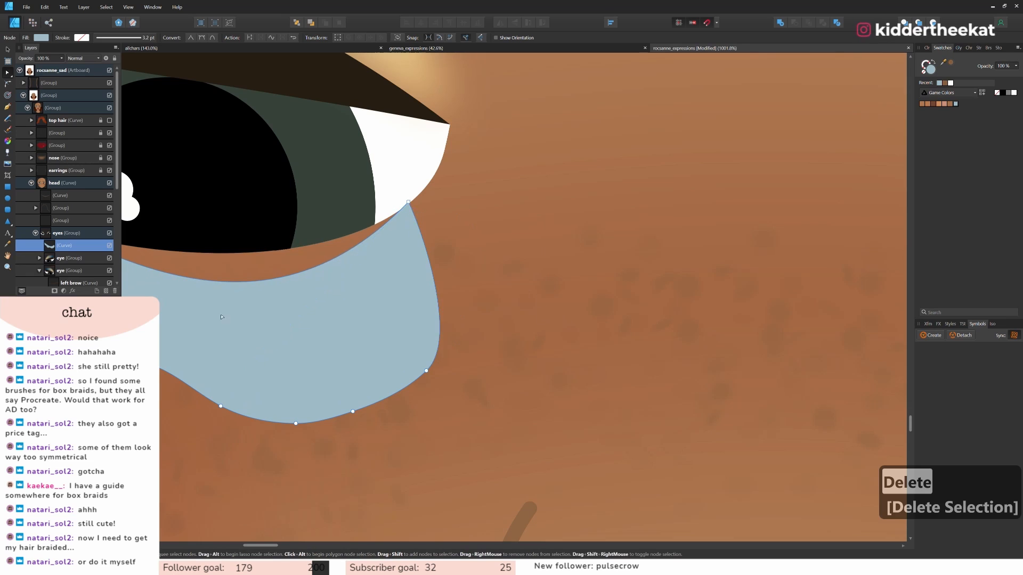
Raise the tear's upper edge over the lower part of the eye and move its outer corner node onto the eye white's outer edge.
{"action": "left_click_drag", "start_coordinate": [222, 316], "coordinate": [496, 314]}
{"action": "scroll", "coordinate": [495, 313], "scroll_direction": "down", "scroll_amount": 1}
{"action": "left_click", "coordinate": [645, 222]}
{"action": "key", "text": "ctrl+z"}
{"action": "left_click_drag", "start_coordinate": [528, 353], "coordinate": [527, 301]}
{"action": "left_click_drag", "start_coordinate": [366, 267], "coordinate": [282, 168]}
{"action": "scroll", "coordinate": [64, 213], "scroll_direction": "down", "scroll_amount": 2}
Adjust the tear's inner corner node, delete the surplus nodes on its inner lower edge, and raise the bottom of that lobe.
{"action": "left_click", "coordinate": [39, 195]}
{"action": "key", "text": "v"}
{"action": "mouse_move", "coordinate": [64, 170]}
{"action": "left_mouse_down"}
{"action": "mouse_move", "coordinate": [66, 202]}
{"action": "mouse_move", "coordinate": [68, 167]}
{"action": "left_mouse_up"}
{"action": "scroll", "coordinate": [359, 246], "scroll_direction": "down", "scroll_amount": 3}
{"action": "left_click", "coordinate": [488, 289]}
{"action": "scroll", "coordinate": [372, 250], "scroll_direction": "up", "scroll_amount": 2}
{"action": "left_click", "coordinate": [8, 72]}
{"action": "mouse_move", "coordinate": [580, 225]}
{"action": "left_mouse_down"}
{"action": "mouse_move", "coordinate": [600, 217]}
{"action": "mouse_move", "coordinate": [590, 215]}
{"action": "left_mouse_up"}
{"action": "left_click_drag", "start_coordinate": [630, 375], "coordinate": [580, 290]}
{"action": "key", "text": "Delete"}
{"action": "left_click_drag", "start_coordinate": [506, 366], "coordinate": [508, 330]}
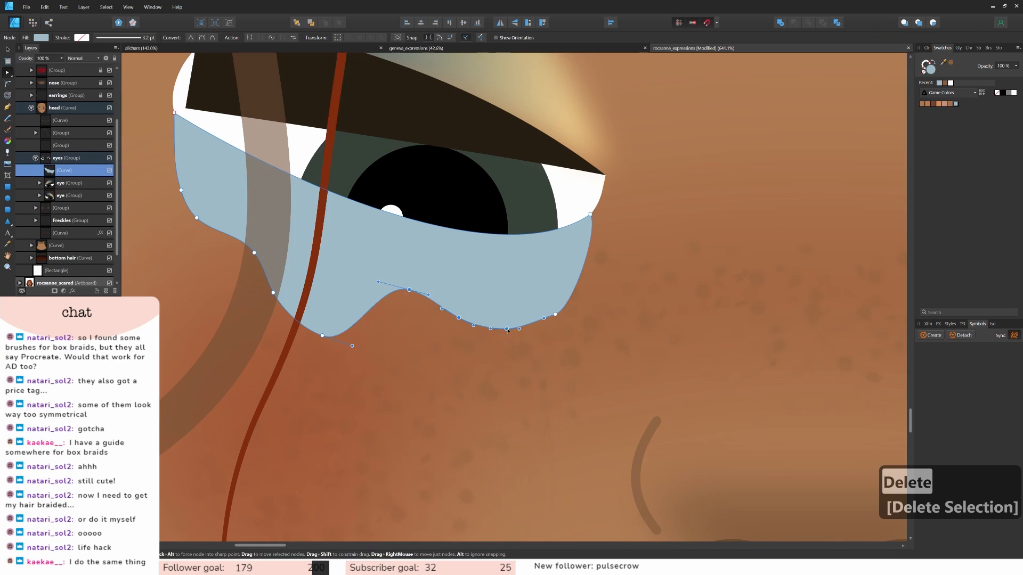
Bend the tear's upper edge down along the eye's lower rim, tighten its inner side, and raise the nodes of the lower lobes.
{"action": "left_click", "coordinate": [175, 113]}
{"action": "left_click_drag", "start_coordinate": [334, 207], "coordinate": [254, 262]}
{"action": "left_click_drag", "start_coordinate": [513, 267], "coordinate": [512, 302]}
{"action": "left_click", "coordinate": [309, 228]}
{"action": "left_click", "coordinate": [590, 215]}
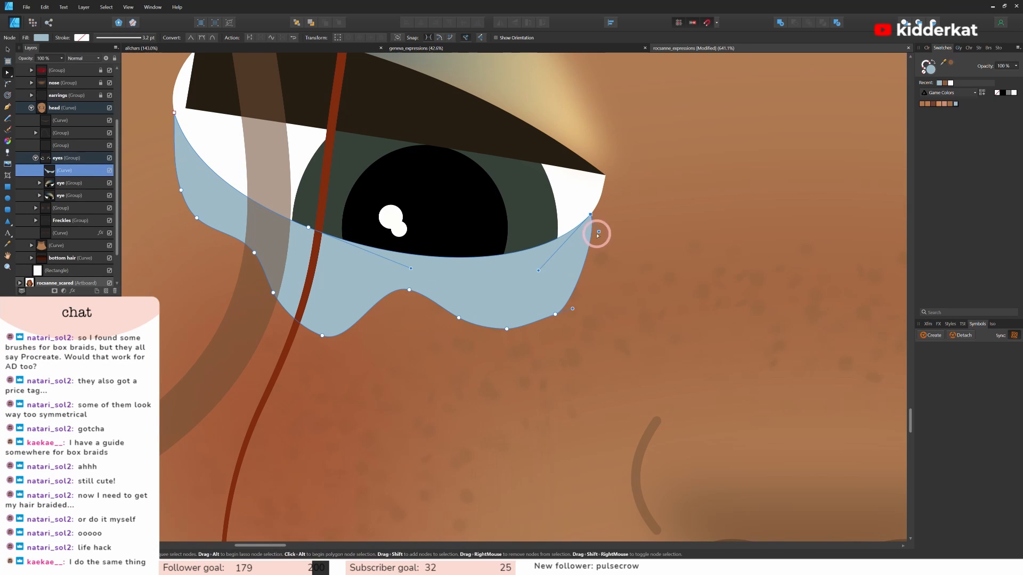
{"action": "left_click_drag", "start_coordinate": [597, 236], "coordinate": [579, 238]}
{"action": "left_click_drag", "start_coordinate": [555, 314], "coordinate": [534, 309]}
{"action": "left_click_drag", "start_coordinate": [322, 335], "coordinate": [324, 320]}
Examine how the tear layer on the sad face in the geneva_expressions document is filled and how transparent it is.
{"action": "left_click", "coordinate": [416, 48]}
{"action": "key", "text": "v"}
{"action": "left_click", "coordinate": [545, 300]}
{"action": "double_click", "coordinate": [544, 300]}
{"action": "left_click", "coordinate": [27, 120]}
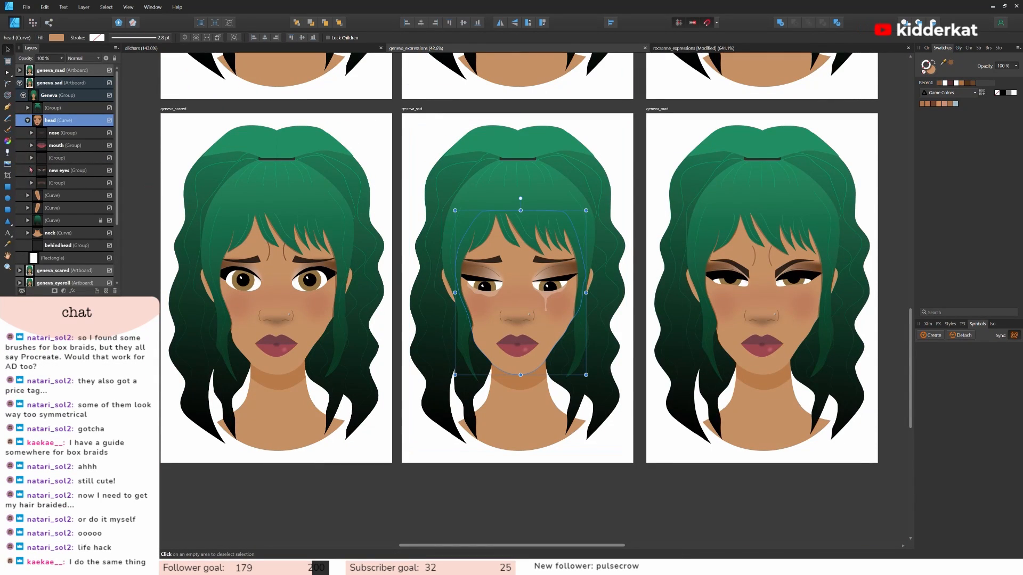
{"action": "left_click", "coordinate": [32, 170]}
{"action": "left_click", "coordinate": [36, 182]}
{"action": "left_click", "coordinate": [66, 258]}
Return to the rocsanne_expressions document, fill the tear with white and set its opacity to 23%.
{"action": "left_click", "coordinate": [693, 48]}
{"action": "left_click", "coordinate": [41, 38]}
{"action": "left_click", "coordinate": [55, 89]}
{"action": "left_click", "coordinate": [61, 59]}
{"action": "scroll", "coordinate": [355, 246], "scroll_direction": "down", "scroll_amount": 7}
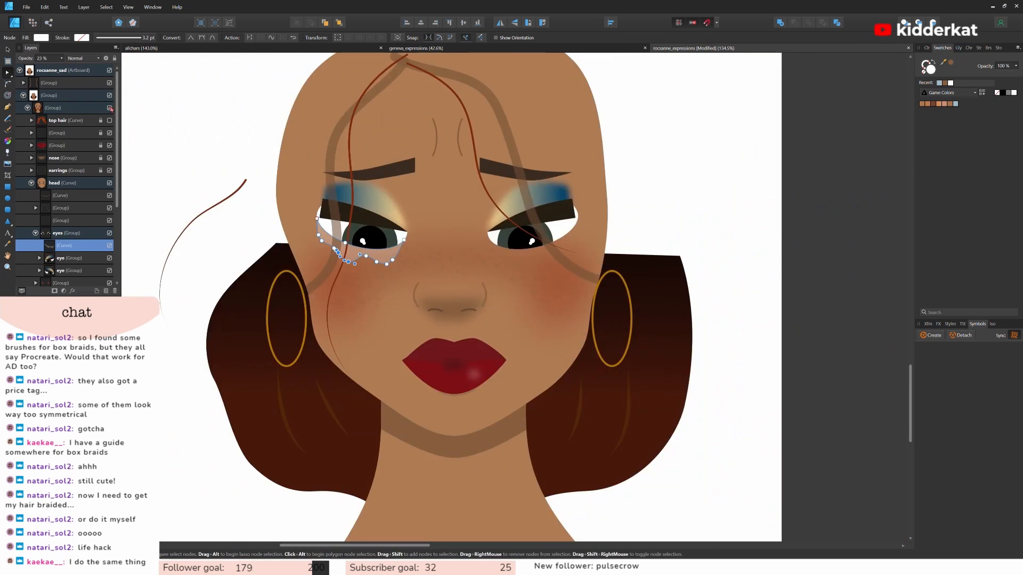
Make the top hair layer visible again, delete the extra node on the tear's inner side, and reshape that segment.
{"action": "left_click", "coordinate": [109, 121]}
{"action": "scroll", "coordinate": [403, 337], "scroll_direction": "up", "scroll_amount": 4}
{"action": "scroll", "coordinate": [72, 208], "scroll_direction": "down", "scroll_amount": 1}
{"action": "left_click", "coordinate": [67, 196]}
{"action": "left_click", "coordinate": [73, 208]}
{"action": "left_click", "coordinate": [378, 150]}
{"action": "key", "text": "Delete"}
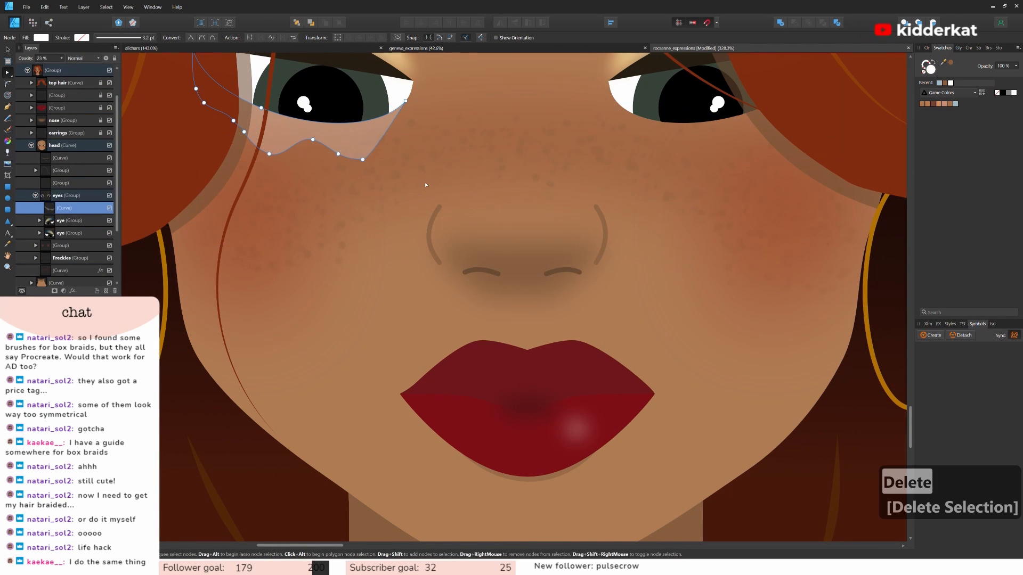
{"action": "left_click_drag", "start_coordinate": [384, 131], "coordinate": [393, 139]}
Compare the tear and eyes with the sad face in the geneva_expressions document, and return to rocsanne_expressions.
{"action": "key", "text": "v"}
{"action": "left_click", "coordinate": [427, 172]}
{"action": "scroll", "coordinate": [650, 264], "scroll_direction": "down", "scroll_amount": 6}
{"action": "scroll", "coordinate": [699, 187], "scroll_direction": "up", "scroll_amount": 3}
{"action": "left_click", "coordinate": [40, 183]}
{"action": "left_click", "coordinate": [416, 48]}
{"action": "left_click", "coordinate": [693, 48]}
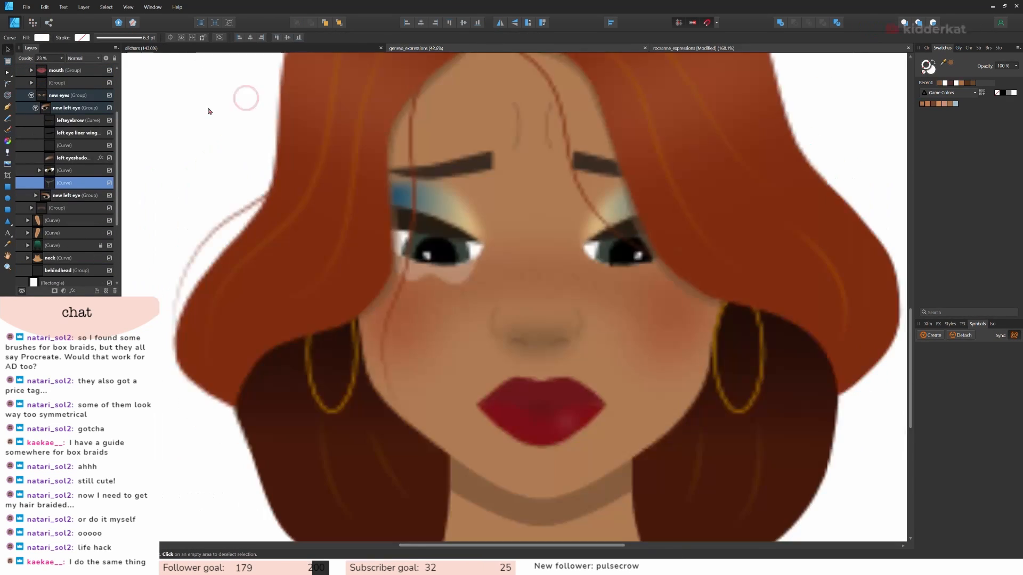
Move the white highlights to the lower part of both pupils, offset toward the same side and facing the same way.
{"action": "left_click", "coordinate": [43, 121]}
{"action": "left_click", "coordinate": [73, 133]}
{"action": "left_click", "coordinate": [43, 196]}
{"action": "left_click", "coordinate": [73, 208]}
{"action": "left_click", "coordinate": [72, 132], "text": "ctrl"}
{"action": "left_click_drag", "start_coordinate": [437, 253], "coordinate": [437, 260]}
{"action": "left_click", "coordinate": [638, 262]}
{"action": "key", "text": "v"}
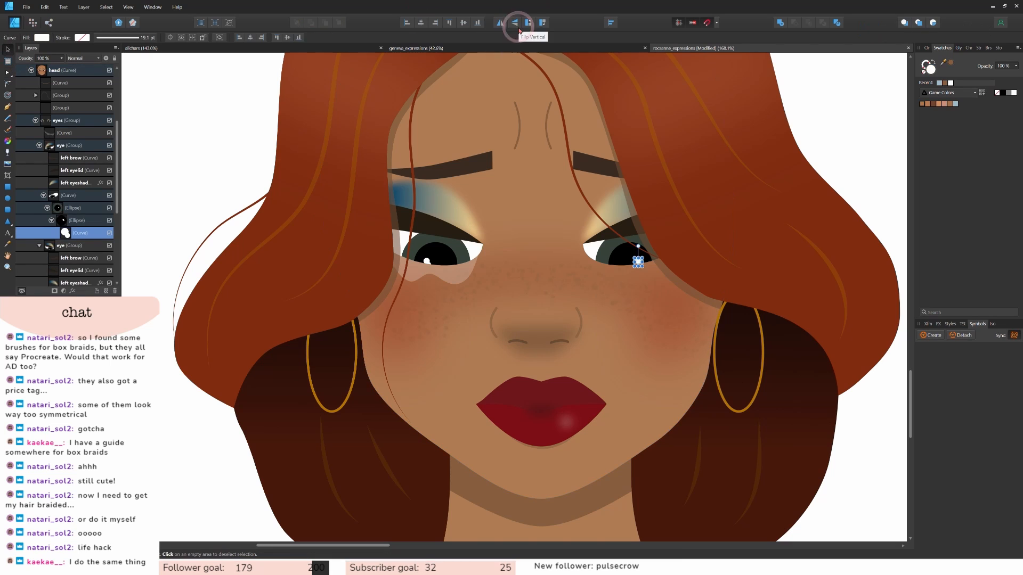
{"action": "left_click_drag", "start_coordinate": [638, 261], "coordinate": [620, 261]}
Duplicate the tear, flip the copy horizontally, and place it below the eye on the right.
{"action": "left_click", "coordinate": [459, 274]}
{"action": "key", "text": "ctrl+j"}
{"action": "left_click", "coordinate": [500, 23]}
{"action": "left_click_drag", "start_coordinate": [426, 275], "coordinate": [644, 274]}
Pull the copied tear's inner lower node down into a drip and reshape the wavy edge beside it.
{"action": "scroll", "coordinate": [642, 297], "scroll_direction": "up", "scroll_amount": 2}
{"action": "key", "text": "a"}
{"action": "left_click_drag", "start_coordinate": [602, 311], "coordinate": [602, 341]}
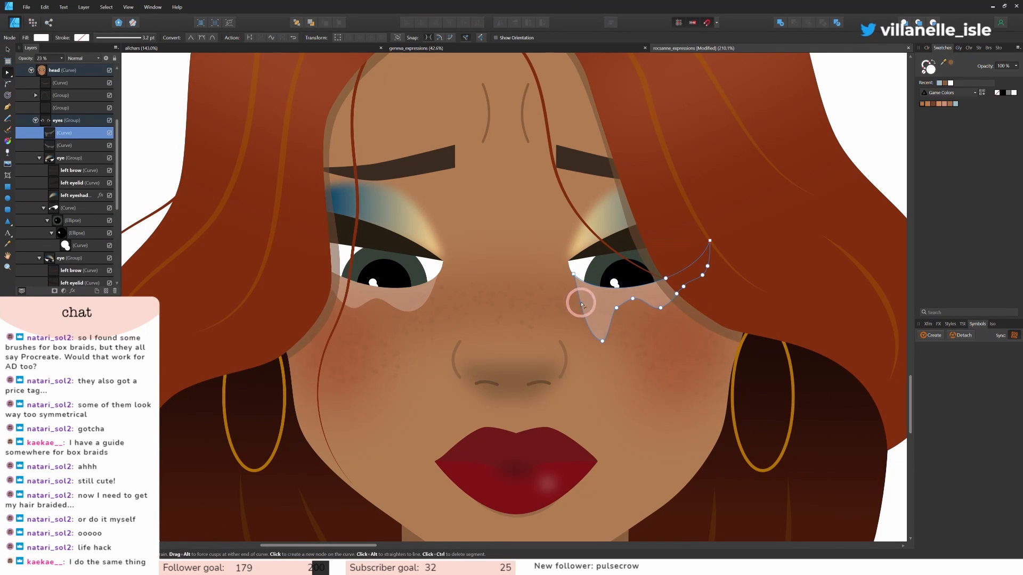
{"action": "left_click_drag", "start_coordinate": [632, 300], "coordinate": [633, 316]}
{"action": "scroll", "coordinate": [647, 313], "scroll_direction": "up", "scroll_amount": 4}
{"action": "mouse_move", "coordinate": [660, 307]}
{"action": "left_mouse_down"}
{"action": "mouse_move", "coordinate": [654, 294]}
{"action": "mouse_move", "coordinate": [643, 304]}
{"action": "left_mouse_up"}
{"action": "left_click_drag", "start_coordinate": [720, 263], "coordinate": [719, 288]}
{"action": "scroll", "coordinate": [610, 293], "scroll_direction": "down", "scroll_amount": 5}
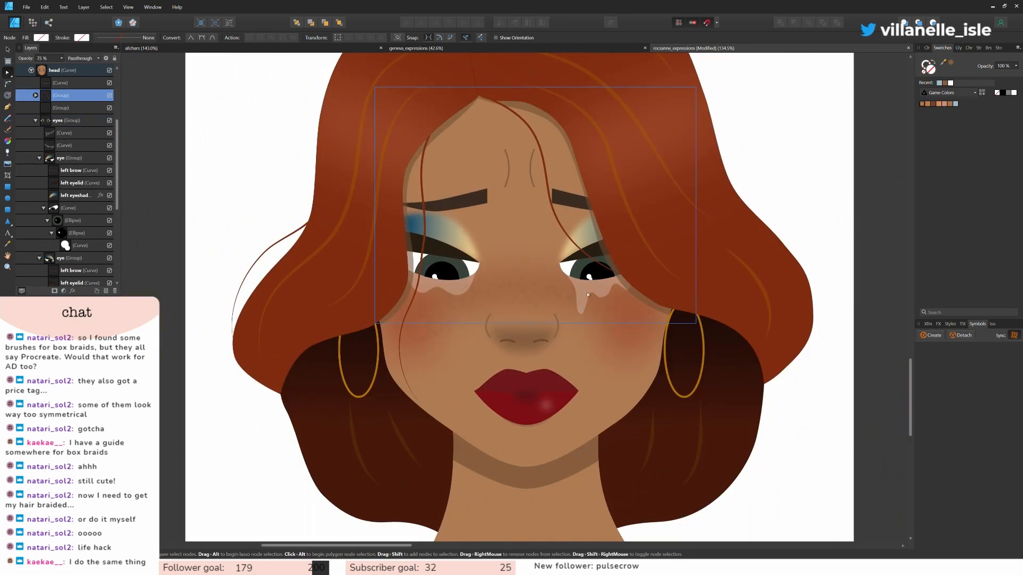
Narrow the drip of the tear on the right and stretch its tip downward with a rounded end.
{"action": "scroll", "coordinate": [609, 314], "scroll_direction": "up", "scroll_amount": 6}
{"action": "left_click", "coordinate": [552, 254]}
{"action": "left_click_drag", "start_coordinate": [552, 254], "coordinate": [540, 252]}
{"action": "left_click_drag", "start_coordinate": [526, 315], "coordinate": [532, 313]}
{"action": "mouse_move", "coordinate": [536, 317]}
{"action": "left_mouse_down"}
{"action": "mouse_move", "coordinate": [559, 313]}
{"action": "mouse_move", "coordinate": [533, 333]}
{"action": "left_mouse_up"}
{"action": "left_click", "coordinate": [534, 302]}
{"action": "double_click", "coordinate": [534, 301]}
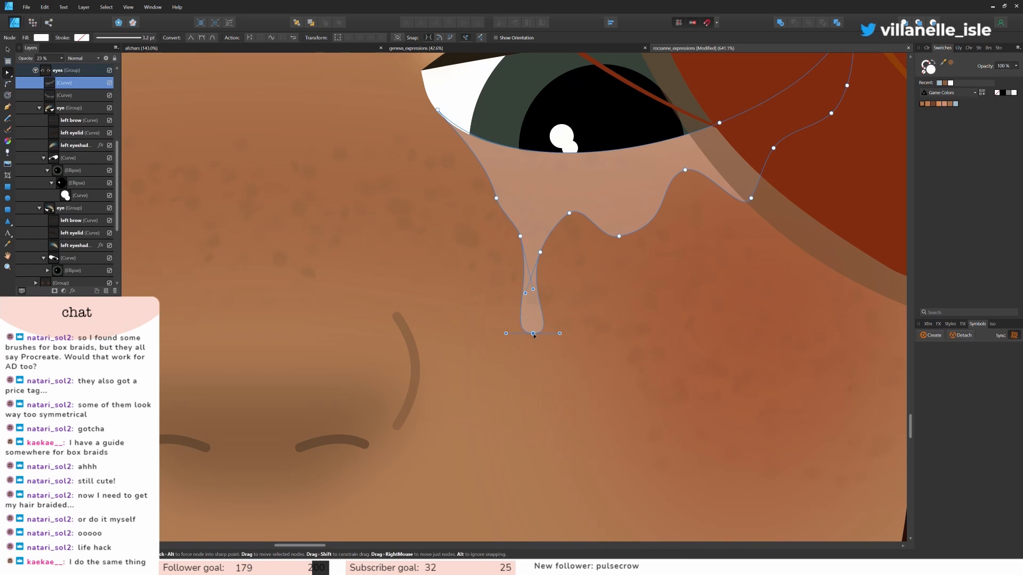
Adjust the curve handle at the drip's neck and undo the last unwanted change.
{"action": "left_click", "coordinate": [521, 236]}
{"action": "mouse_move", "coordinate": [526, 286]}
{"action": "left_mouse_down"}
{"action": "mouse_move", "coordinate": [540, 291]}
{"action": "mouse_move", "coordinate": [526, 292]}
{"action": "left_mouse_up"}
{"action": "scroll", "coordinate": [514, 331], "scroll_direction": "up", "scroll_amount": 3}
{"action": "left_click", "coordinate": [541, 356]}
{"action": "key", "text": "ctrl+z"}
{"action": "scroll", "coordinate": [629, 363], "scroll_direction": "down", "scroll_amount": 8}
{"action": "left_click", "coordinate": [644, 370]}
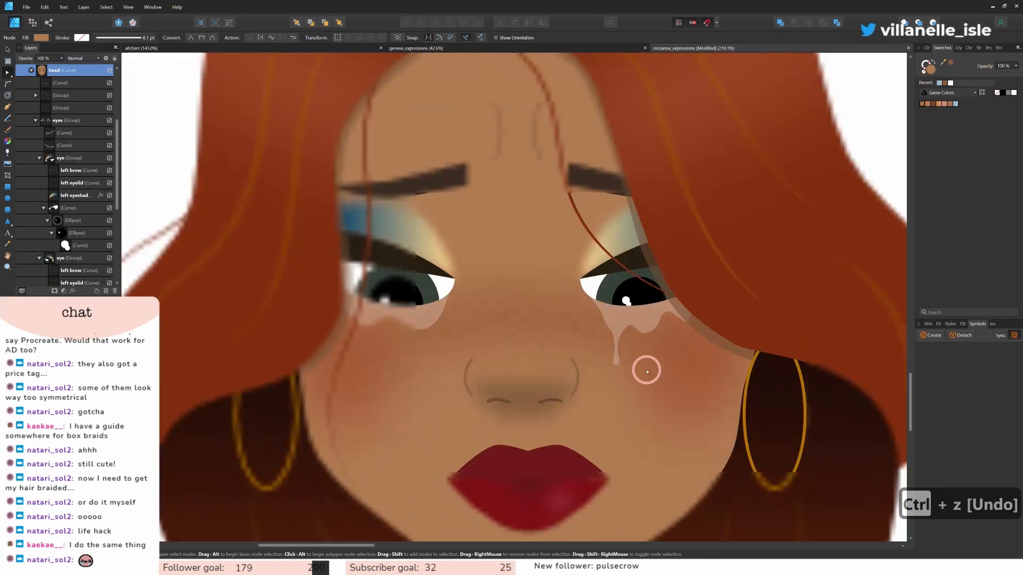
Reshape the wavy lower edge of the tear on the right by moving its outer crest node and lowering the crest beside the drip.
{"action": "scroll", "coordinate": [564, 352], "scroll_direction": "down", "scroll_amount": 3}
{"action": "left_click", "coordinate": [773, 400]}
{"action": "scroll", "coordinate": [698, 383], "scroll_direction": "up", "scroll_amount": 7}
{"action": "left_click", "coordinate": [196, 206]}
{"action": "scroll", "coordinate": [286, 287], "scroll_direction": "down", "scroll_amount": 5}
{"action": "left_click", "coordinate": [287, 290]}
{"action": "scroll", "coordinate": [283, 256], "scroll_direction": "up", "scroll_amount": 7}
{"action": "left_click", "coordinate": [267, 203]}
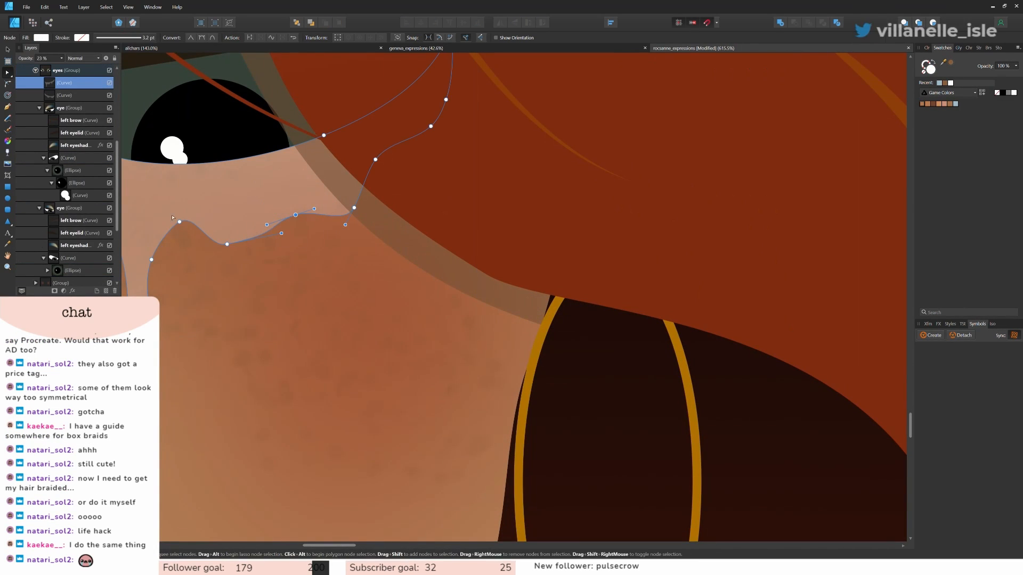
{"action": "left_click_drag", "start_coordinate": [283, 215], "coordinate": [295, 215]}
{"action": "left_click_drag", "start_coordinate": [178, 221], "coordinate": [177, 245]}
Review the tears up close and compare the sad face with the regular, eyeroll and scared artboards.
{"action": "left_click", "coordinate": [373, 325]}
{"action": "scroll", "coordinate": [546, 379], "scroll_direction": "down", "scroll_amount": 8}
{"action": "left_click", "coordinate": [500, 456]}
{"action": "scroll", "coordinate": [559, 455], "scroll_direction": "up", "scroll_amount": 4}
{"action": "left_click", "coordinate": [365, 241]}
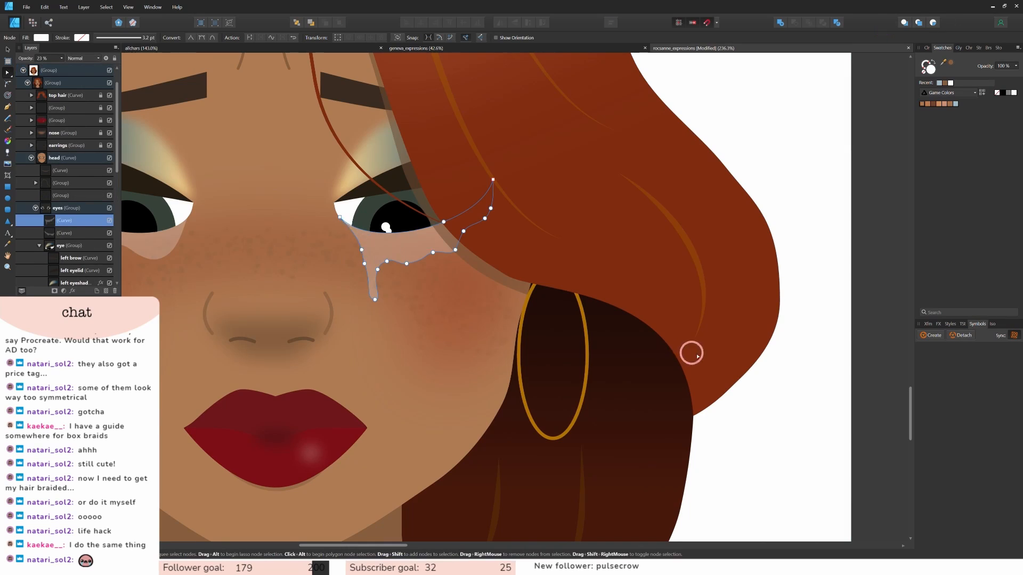
{"action": "scroll", "coordinate": [692, 354], "scroll_direction": "down", "scroll_amount": 4}
{"action": "left_click", "coordinate": [762, 382]}
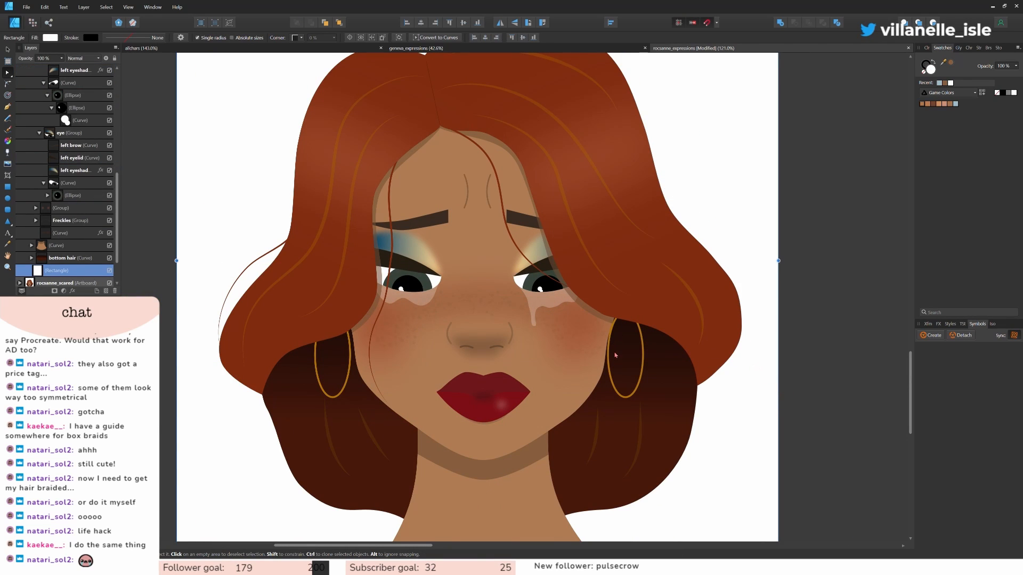
{"action": "scroll", "coordinate": [591, 368], "scroll_direction": "down", "scroll_amount": 4}
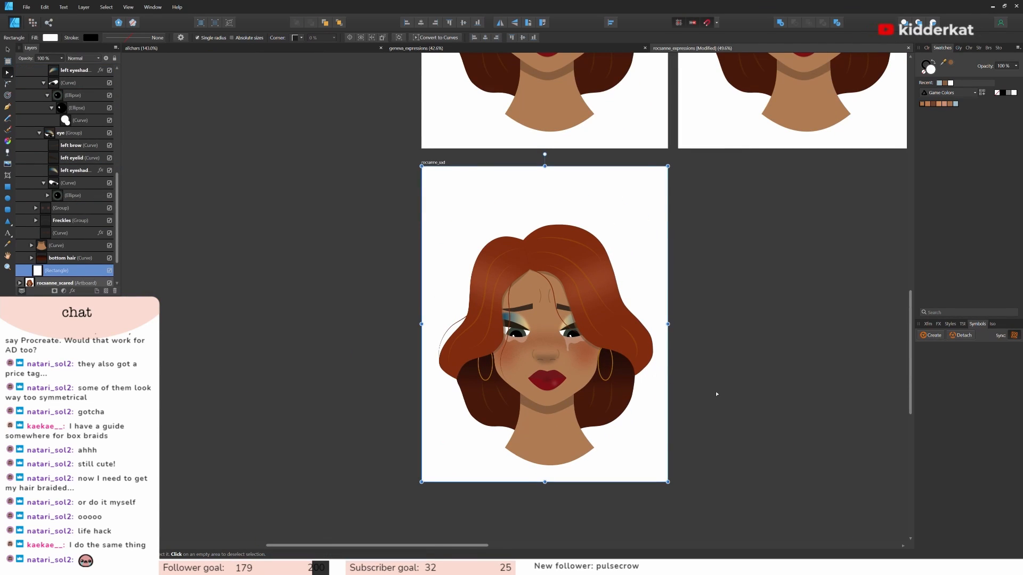
{"action": "scroll", "coordinate": [736, 399], "scroll_direction": "up", "scroll_amount": 2}
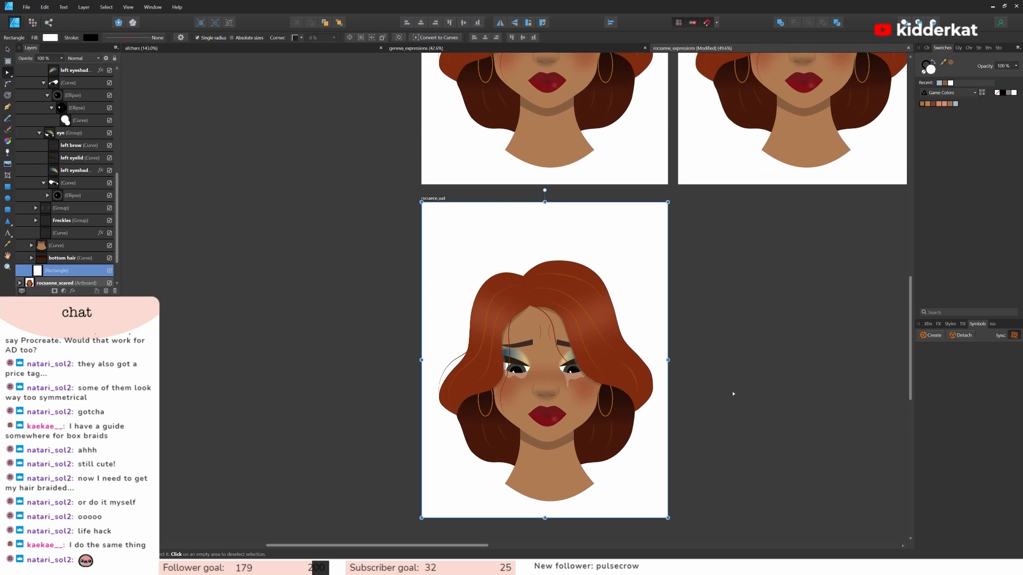
{"action": "scroll", "coordinate": [732, 394], "scroll_direction": "right", "scroll_amount": 4}
{"action": "scroll", "coordinate": [732, 394], "scroll_direction": "down", "scroll_amount": 3}
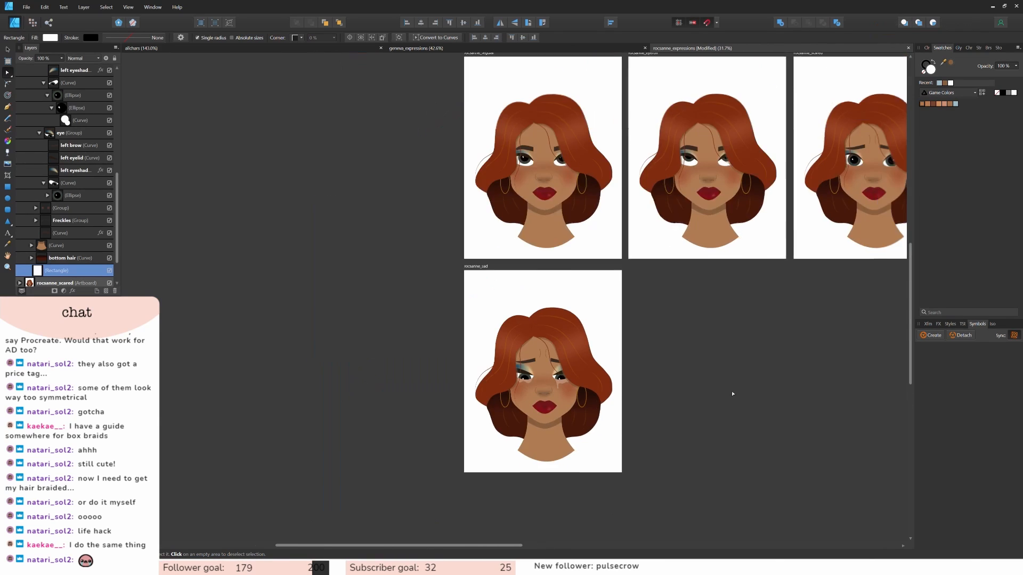
{"action": "left_click_drag", "start_coordinate": [458, 545], "coordinate": [588, 544]}
{"action": "left_click", "coordinate": [414, 198]}
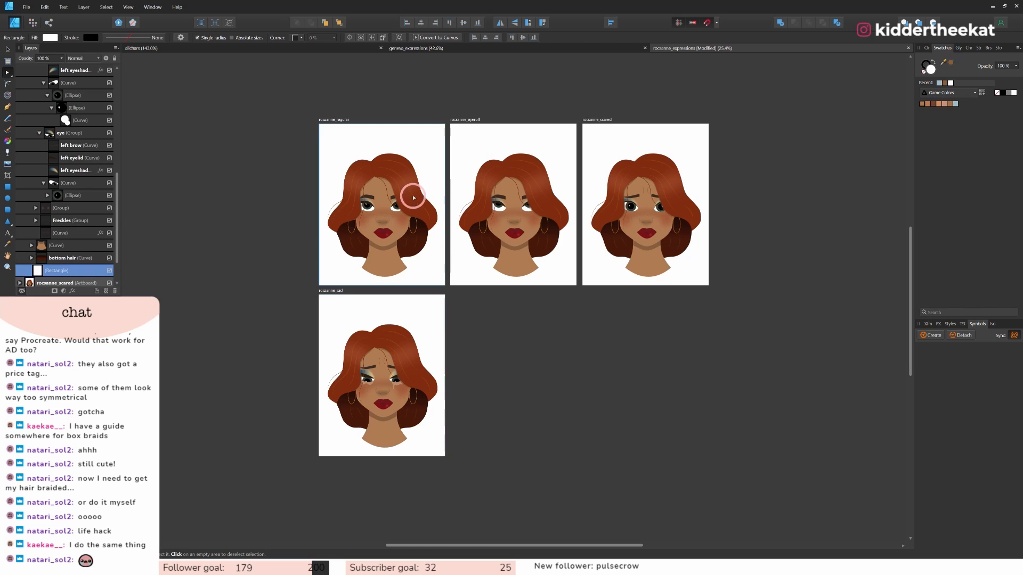
{"action": "left_click", "coordinate": [515, 220]}
{"action": "left_click", "coordinate": [640, 214]}
{"action": "left_click", "coordinate": [414, 380]}
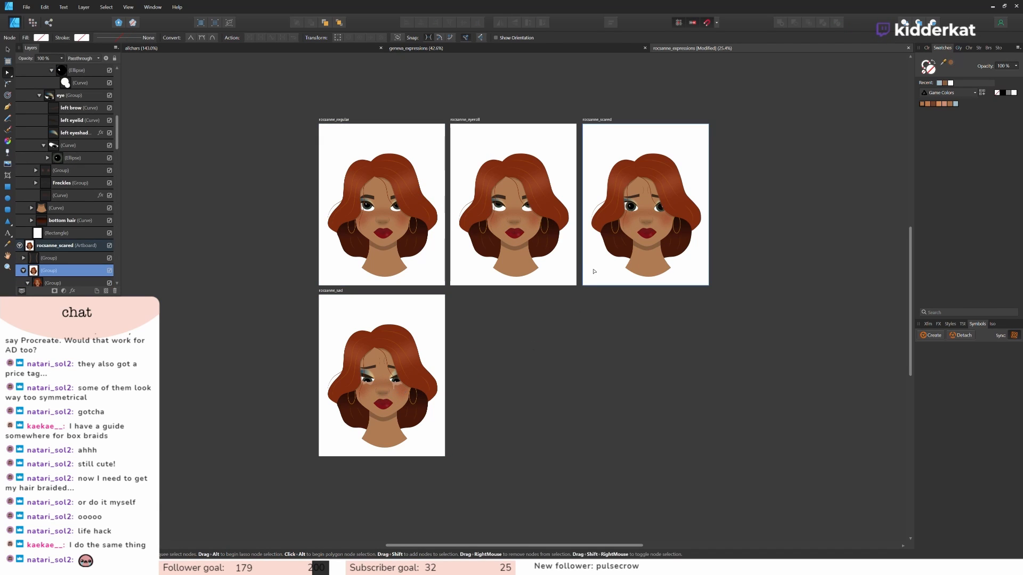
Duplicate the rocsanne_regular artboard and place the copy beside the rocsanne_sad artboard.
{"action": "key", "text": "ctrl+j"}
{"action": "left_click", "coordinate": [8, 49]}
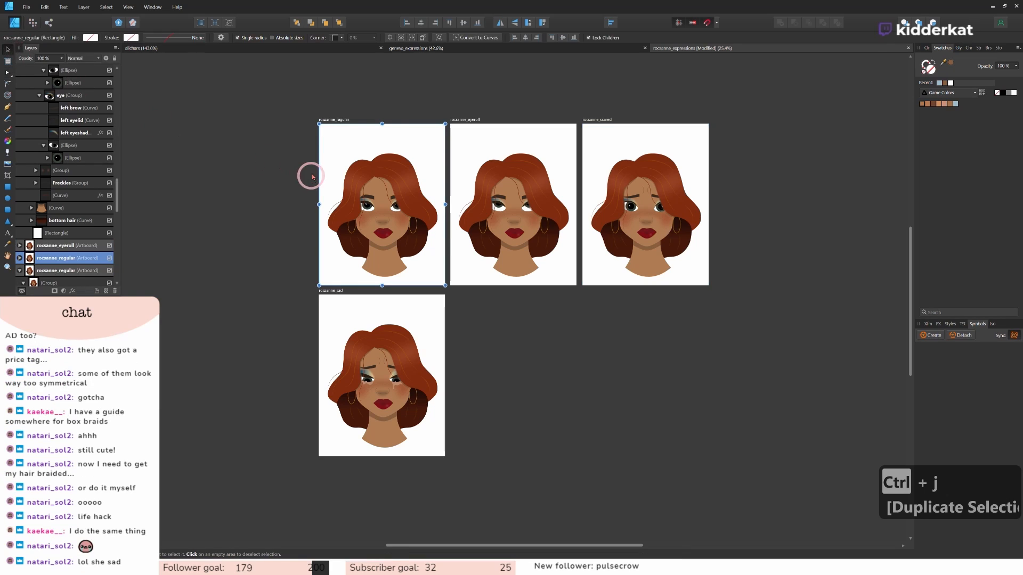
{"action": "left_click_drag", "start_coordinate": [353, 209], "coordinate": [468, 338]}
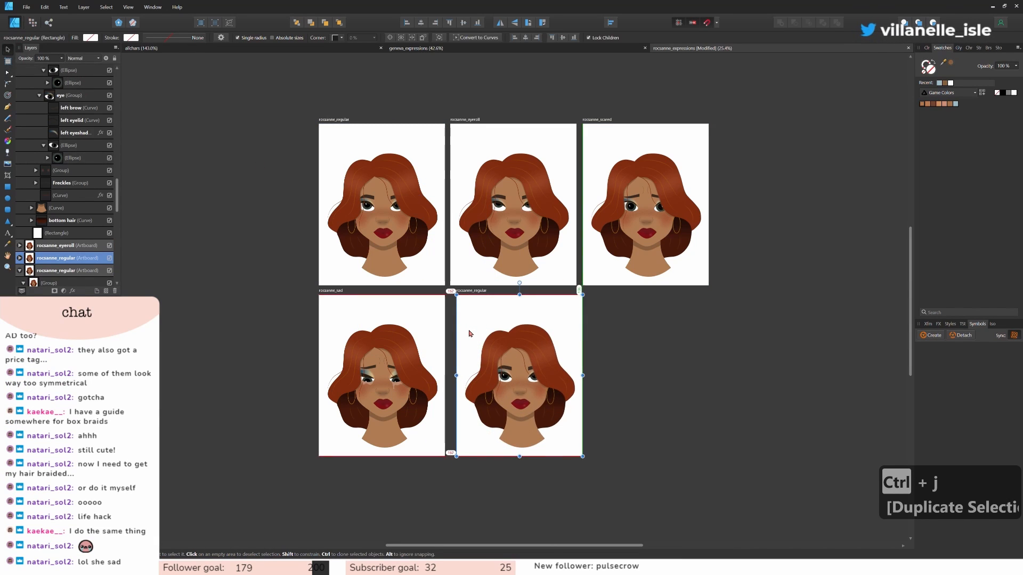
{"action": "scroll", "coordinate": [560, 424], "scroll_direction": "up", "scroll_amount": 4}
{"action": "scroll", "coordinate": [560, 424], "scroll_direction": "up", "scroll_amount": 2}
Rename the copied artboard as rocsanne_happy, move it to the top of the layer stack, and collapse the other artboards.
{"action": "double_click", "coordinate": [67, 258]}
{"action": "type", "text": "rocsanne_happy"}
{"action": "key", "text": "Return"}
{"action": "left_click_drag", "start_coordinate": [68, 258], "coordinate": [63, 65]}
{"action": "left_click", "coordinate": [20, 95]}
{"action": "left_click", "coordinate": [20, 121]}
Select both brows inside the eyes group of the rocsanne_happy face and nudge them upward.
{"action": "double_click", "coordinate": [379, 429]}
{"action": "double_click", "coordinate": [379, 429]}
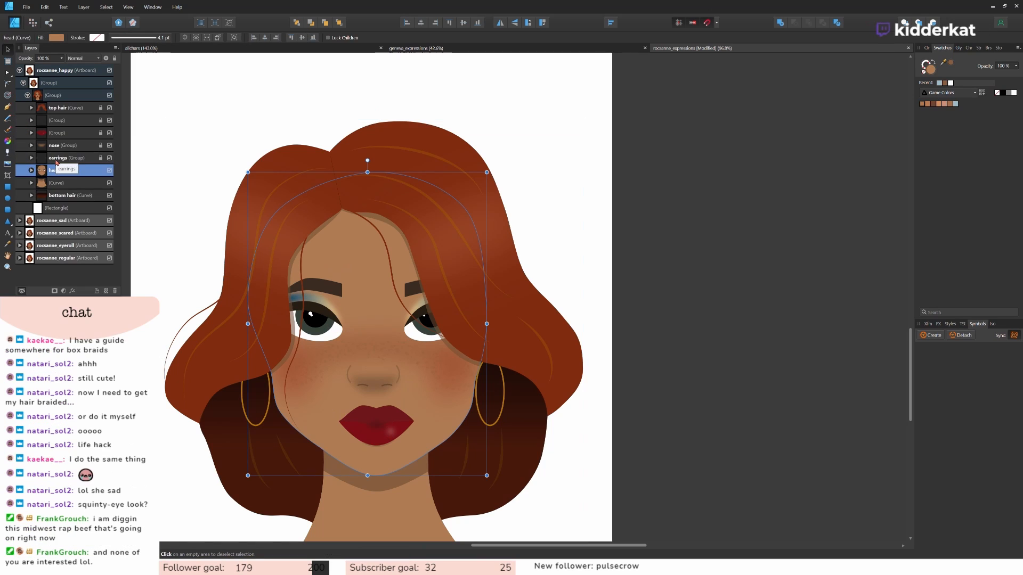
{"action": "left_click", "coordinate": [32, 170]}
{"action": "left_click", "coordinate": [36, 221]}
{"action": "left_click", "coordinate": [39, 233]}
{"action": "scroll", "coordinate": [43, 232], "scroll_direction": "down", "scroll_amount": 3}
{"action": "left_click", "coordinate": [39, 221]}
{"action": "left_click", "coordinate": [77, 182]}
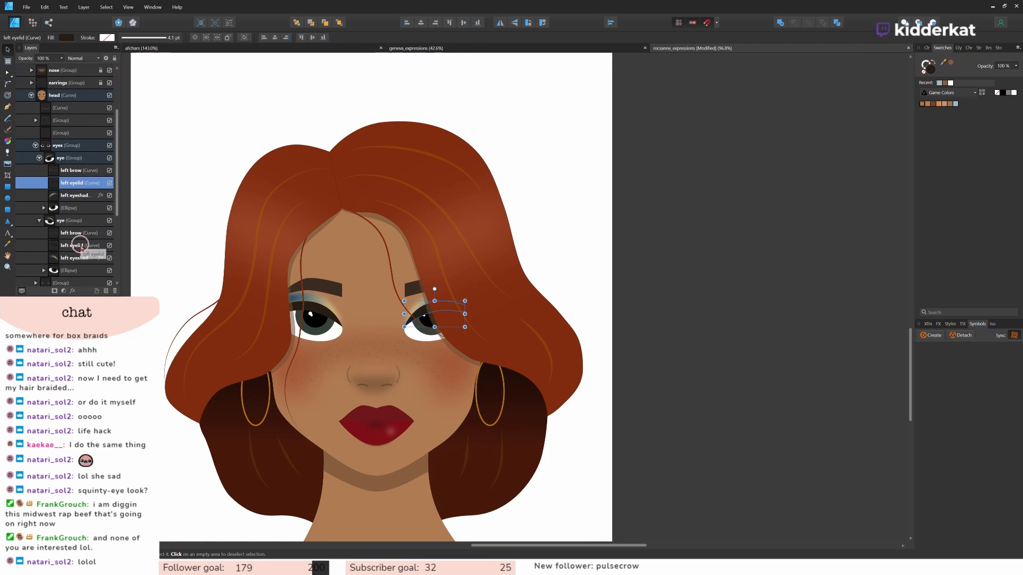
{"action": "left_click", "coordinate": [79, 233]}
{"action": "left_click", "coordinate": [80, 171], "text": "ctrl"}
{"action": "key", "text": "shift+Up"}
{"action": "key", "text": "shift+Up"}
{"action": "scroll", "coordinate": [484, 533], "scroll_direction": "down", "scroll_amount": 3}
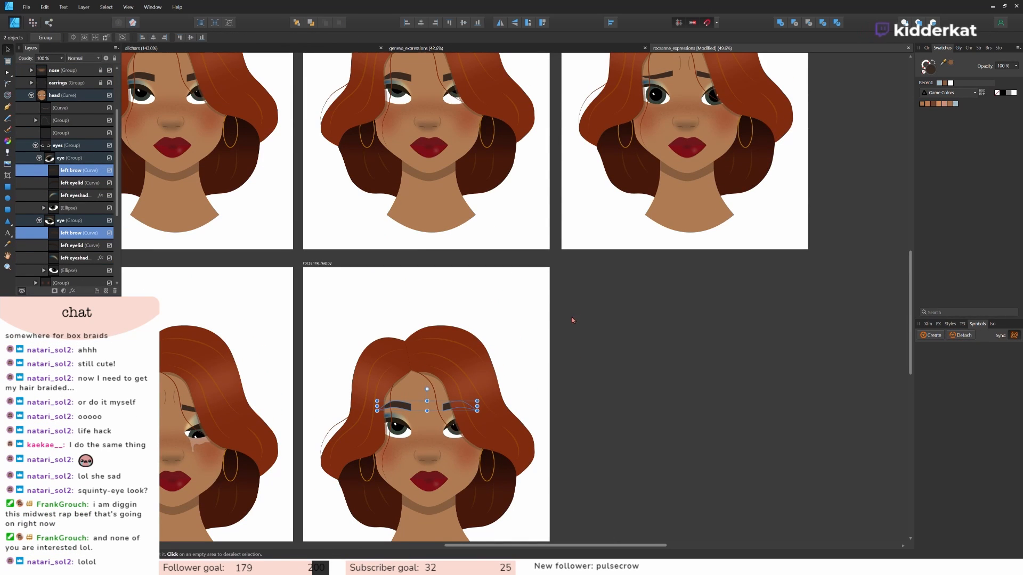
{"action": "left_click", "coordinate": [583, 231]}
Raise the outer corner of the upper eyelid on the happy face's left-hand eye and bend its lower edge upward.
{"action": "scroll", "coordinate": [461, 425], "scroll_direction": "up", "scroll_amount": 3}
{"action": "scroll", "coordinate": [462, 430], "scroll_direction": "down", "scroll_amount": 5}
{"action": "scroll", "coordinate": [443, 458], "scroll_direction": "up", "scroll_amount": 6}
{"action": "scroll", "coordinate": [442, 438], "scroll_direction": "down", "scroll_amount": 1}
{"action": "left_click", "coordinate": [484, 279], "text": "ctrl"}
{"action": "left_click", "coordinate": [50, 210]}
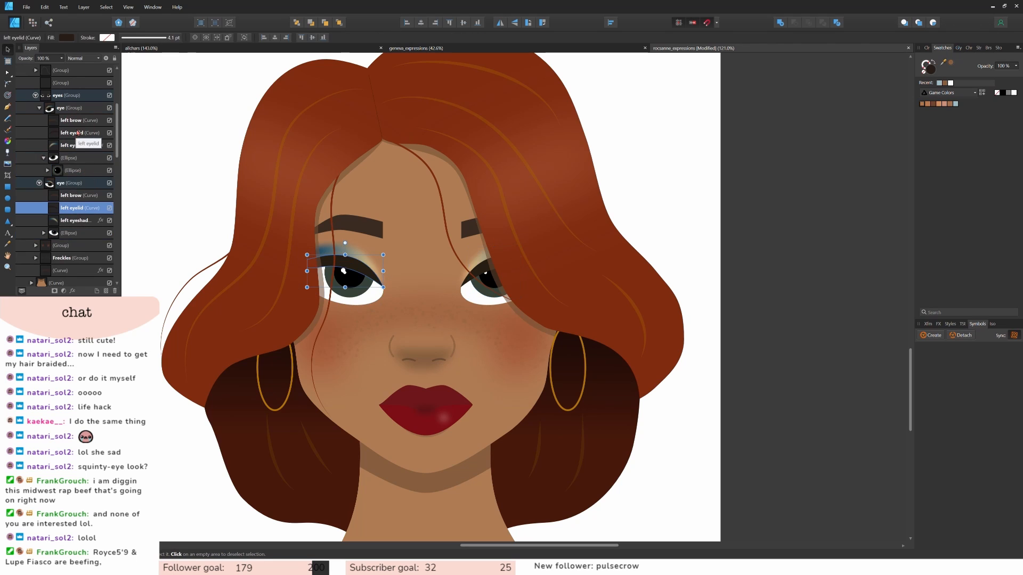
{"action": "key", "text": "a"}
{"action": "scroll", "coordinate": [339, 293], "scroll_direction": "up", "scroll_amount": 6}
{"action": "left_click", "coordinate": [256, 182]}
{"action": "left_click_drag", "start_coordinate": [255, 182], "coordinate": [258, 172]}
{"action": "left_click_drag", "start_coordinate": [429, 202], "coordinate": [446, 178]}
Move the iris and pupil of the happy face's left-hand eye down toward the lower edge of the eye white.
{"action": "left_click", "coordinate": [873, 266], "text": "ctrl"}
{"action": "left_click", "coordinate": [372, 269], "text": "ctrl"}
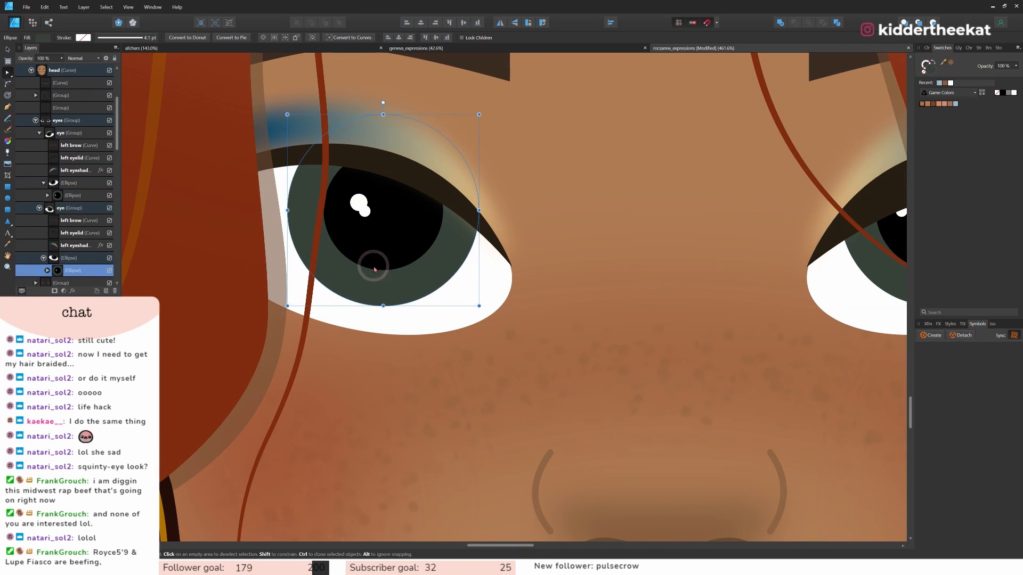
{"action": "left_click_drag", "start_coordinate": [372, 270], "coordinate": [372, 311]}
{"action": "scroll", "coordinate": [701, 323], "scroll_direction": "down", "scroll_amount": 5}
{"action": "left_click", "coordinate": [751, 377]}
{"action": "left_click", "coordinate": [720, 454]}
Raise the left-hand corner of the happy face's top mouth curve and reshape the left half's outline into a smile.
{"action": "scroll", "coordinate": [720, 453], "scroll_direction": "up", "scroll_amount": 4}
{"action": "scroll", "coordinate": [720, 454], "scroll_direction": "down", "scroll_amount": 1}
{"action": "scroll", "coordinate": [38, 136], "scroll_direction": "up", "scroll_amount": 3}
{"action": "left_click", "coordinate": [32, 132]}
{"action": "left_click", "coordinate": [73, 171]}
{"action": "left_click_drag", "start_coordinate": [507, 395], "coordinate": [553, 362]}
{"action": "key", "text": "Delete"}
{"action": "key", "text": "ctrl+z"}
{"action": "scroll", "coordinate": [562, 369], "scroll_direction": "up", "scroll_amount": 4}
{"action": "left_click_drag", "start_coordinate": [581, 329], "coordinate": [586, 316]}
{"action": "left_click_drag", "start_coordinate": [414, 384], "coordinate": [413, 367]}
{"action": "left_click_drag", "start_coordinate": [507, 376], "coordinate": [497, 367]}
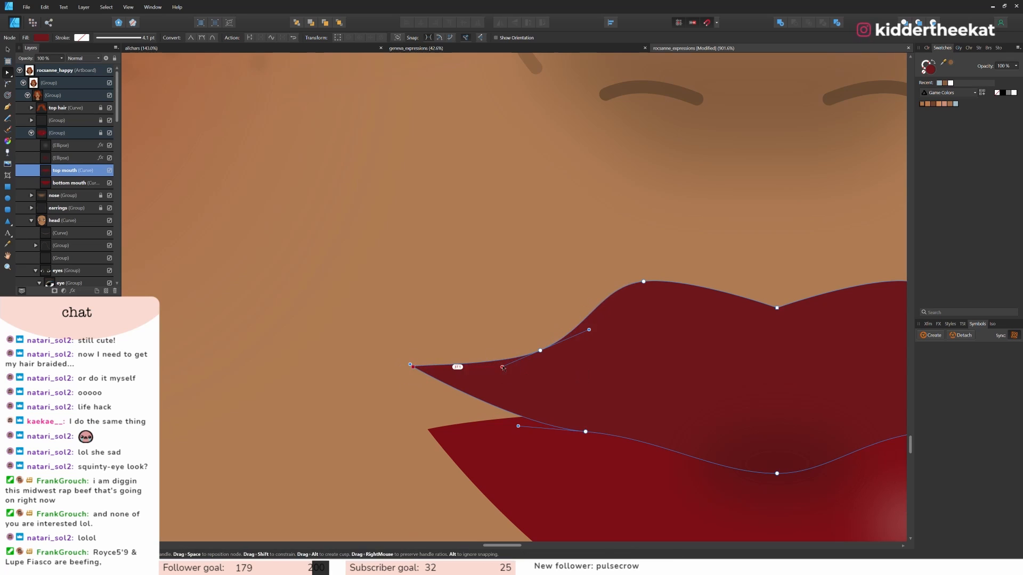
{"action": "left_click_drag", "start_coordinate": [642, 282], "coordinate": [672, 286]}
Split the top mouth at its centre and replace the right half with a mirrored copy of the left half.
{"action": "scroll", "coordinate": [299, 440], "scroll_direction": "down", "scroll_amount": 6}
{"action": "left_click", "coordinate": [423, 415]}
{"action": "left_click", "coordinate": [80, 171]}
{"action": "left_click", "coordinate": [425, 447]}
{"action": "left_click", "coordinate": [249, 38]}
{"action": "left_click", "coordinate": [66, 170]}
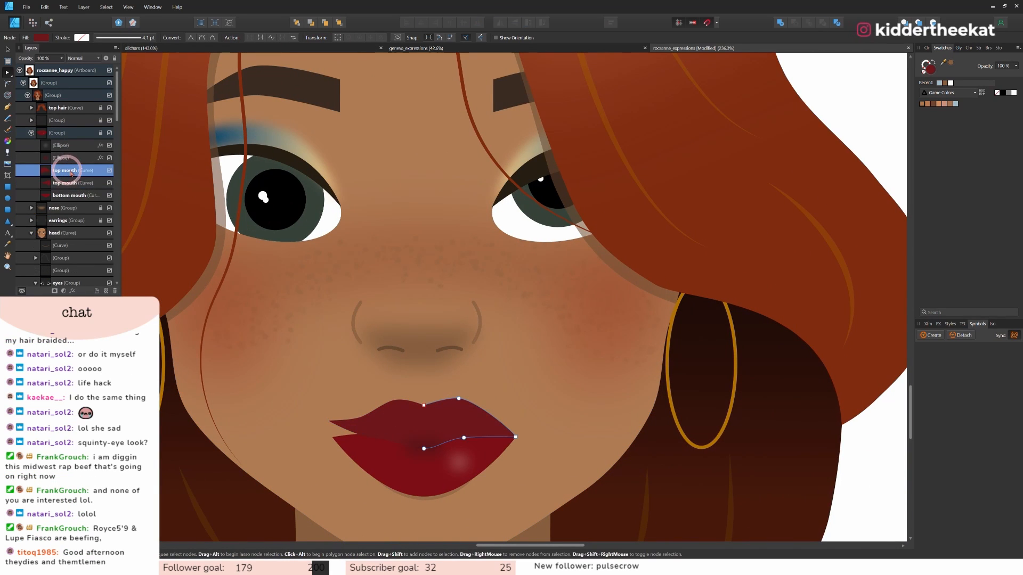
{"action": "key", "text": "Delete"}
{"action": "key", "text": "ctrl+j"}
{"action": "left_click", "coordinate": [499, 23]}
{"action": "left_click_drag", "start_coordinate": [394, 422], "coordinate": [489, 422]}
{"action": "left_click", "coordinate": [440, 471]}
Pull the middle of the bottom mouth's upper edge down and align its two corners with the upper lip's corners.
{"action": "left_click", "coordinate": [8, 73]}
{"action": "left_click", "coordinate": [72, 195]}
{"action": "scroll", "coordinate": [439, 433], "scroll_direction": "up", "scroll_amount": 3}
{"action": "left_click_drag", "start_coordinate": [410, 433], "coordinate": [410, 461]}
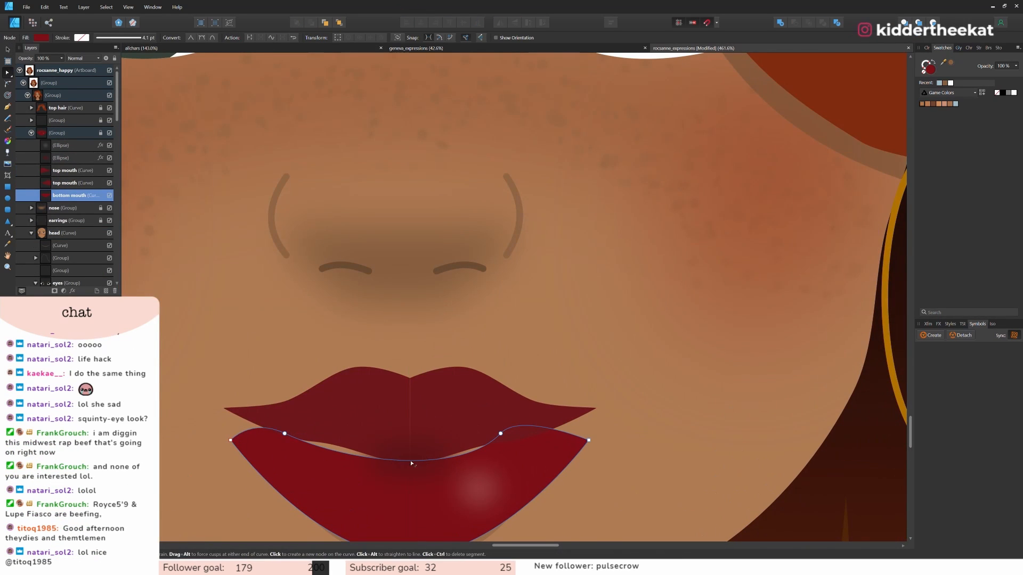
{"action": "left_click_drag", "start_coordinate": [232, 441], "coordinate": [222, 409]}
{"action": "left_click_drag", "start_coordinate": [588, 441], "coordinate": [595, 408]}
{"action": "left_click_drag", "start_coordinate": [500, 433], "coordinate": [502, 439]}
{"action": "left_click_drag", "start_coordinate": [412, 461], "coordinate": [414, 469]}
Join the two halves of the top mouth into a single curve.
{"action": "left_click", "coordinate": [415, 438]}
{"action": "left_click", "coordinate": [397, 436], "text": "shift"}
{"action": "left_click", "coordinate": [282, 37]}
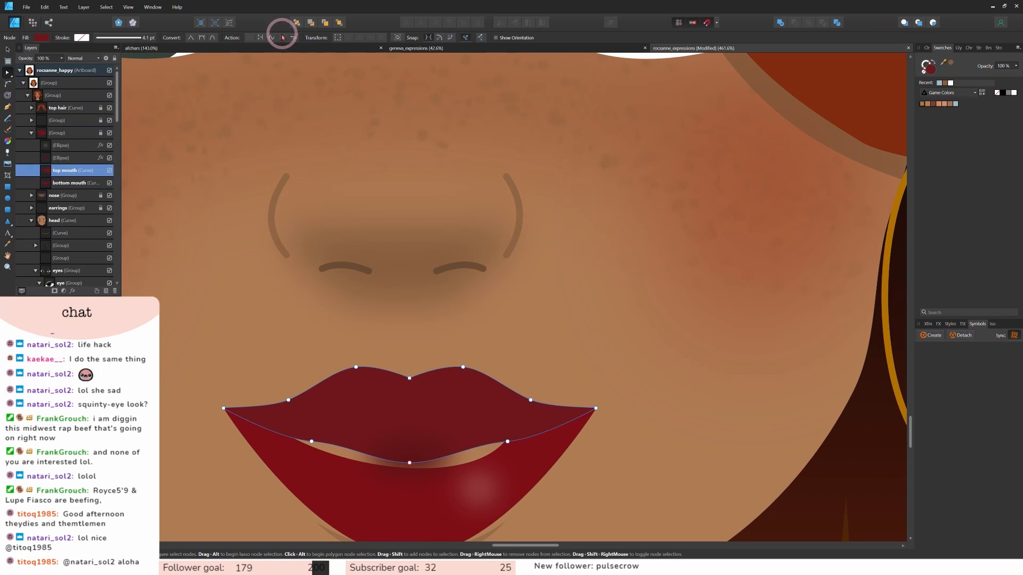
{"action": "left_click_drag", "start_coordinate": [553, 482], "coordinate": [312, 426]}
{"action": "left_click", "coordinate": [459, 447]}
{"action": "scroll", "coordinate": [460, 441], "scroll_direction": "down", "scroll_amount": 3}
{"action": "scroll", "coordinate": [534, 539], "scroll_direction": "up", "scroll_amount": 2}
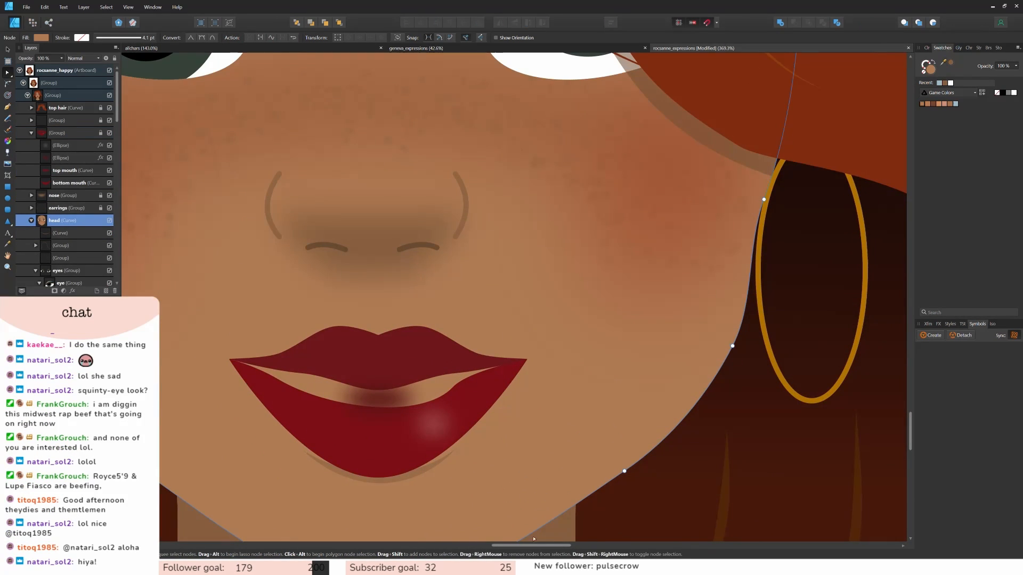
Unlock the mouth group and adjust the curve at the right-hand end of the bottom mouth's upper edge.
{"action": "left_click", "coordinate": [59, 171]}
{"action": "left_click", "coordinate": [369, 426]}
{"action": "left_click", "coordinate": [69, 171]}
{"action": "left_click", "coordinate": [100, 133]}
{"action": "left_click", "coordinate": [389, 422]}
{"action": "left_click", "coordinate": [462, 379]}
{"action": "left_click_drag", "start_coordinate": [471, 359], "coordinate": [476, 363]}
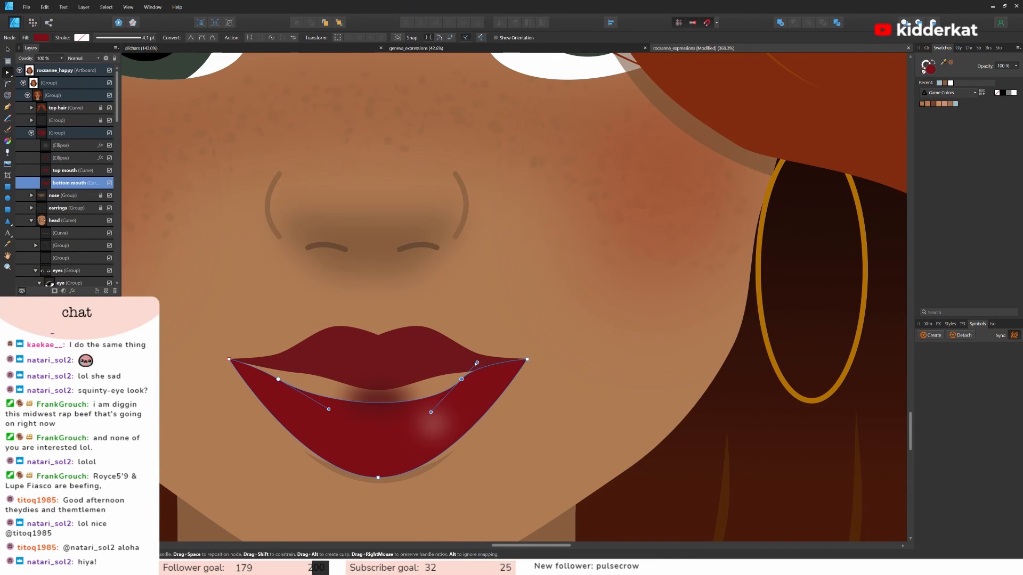
Replace the right half of the bottom mouth with a mirrored copy of the left half and merge both halves.
{"action": "left_click", "coordinate": [378, 402]}
{"action": "left_click", "coordinate": [249, 38]}
{"action": "left_click", "coordinate": [69, 183]}
{"action": "key", "text": "Delete"}
{"action": "key", "text": "ctrl+j"}
{"action": "key", "text": "v"}
{"action": "left_click", "coordinate": [500, 22]}
{"action": "left_click_drag", "start_coordinate": [303, 426], "coordinate": [453, 426]}
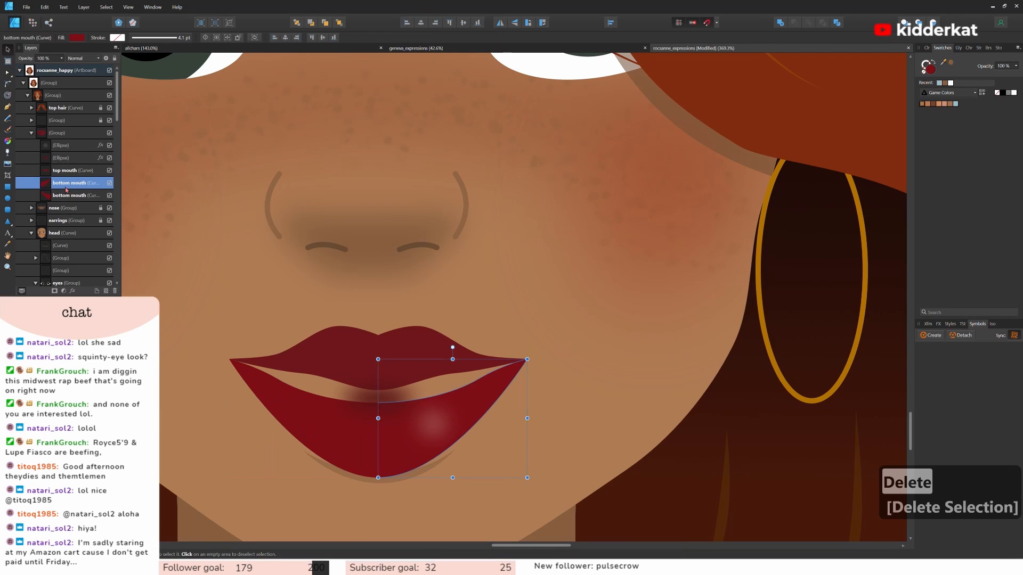
{"action": "left_click", "coordinate": [67, 195], "text": "shift"}
{"action": "left_click", "coordinate": [780, 22]}
{"action": "left_click", "coordinate": [557, 299]}
Draw a white rectangle behind the lips across the mouth opening for teeth, and hide the dark shadow ellipse.
{"action": "left_click", "coordinate": [7, 187]}
{"action": "mouse_move", "coordinate": [229, 353]}
{"action": "left_mouse_down"}
{"action": "mouse_move", "coordinate": [366, 400]}
{"action": "mouse_move", "coordinate": [528, 410]}
{"action": "left_mouse_up"}
{"action": "left_click", "coordinate": [109, 157]}
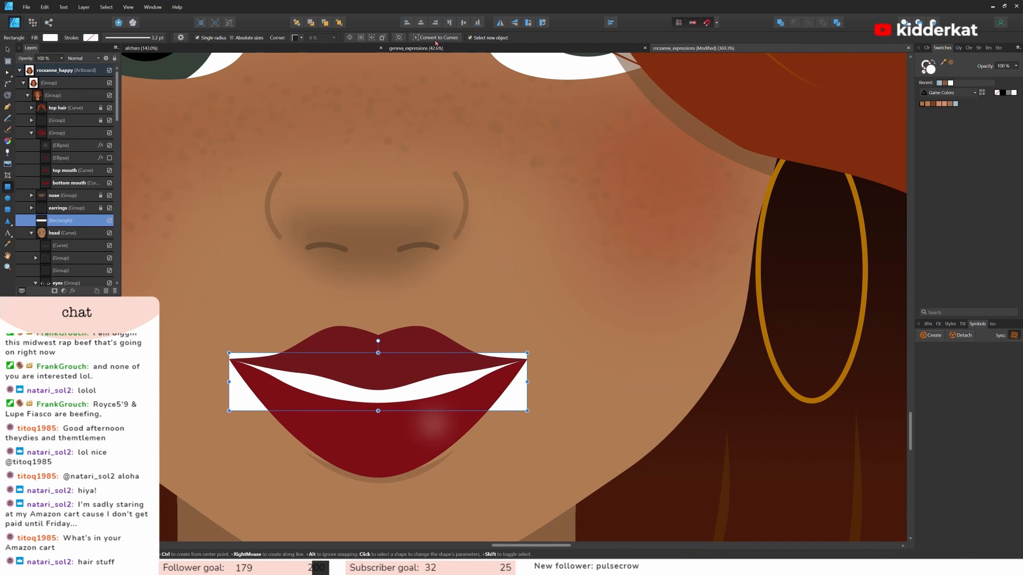
Convert the white teeth rectangle to curves and trim its right-hand end to fit behind the lips.
{"action": "left_click", "coordinate": [436, 38]}
{"action": "key", "text": "ctrl+equal"}
{"action": "left_click", "coordinate": [8, 73]}
{"action": "scroll", "coordinate": [602, 356], "scroll_direction": "up", "scroll_amount": 6}
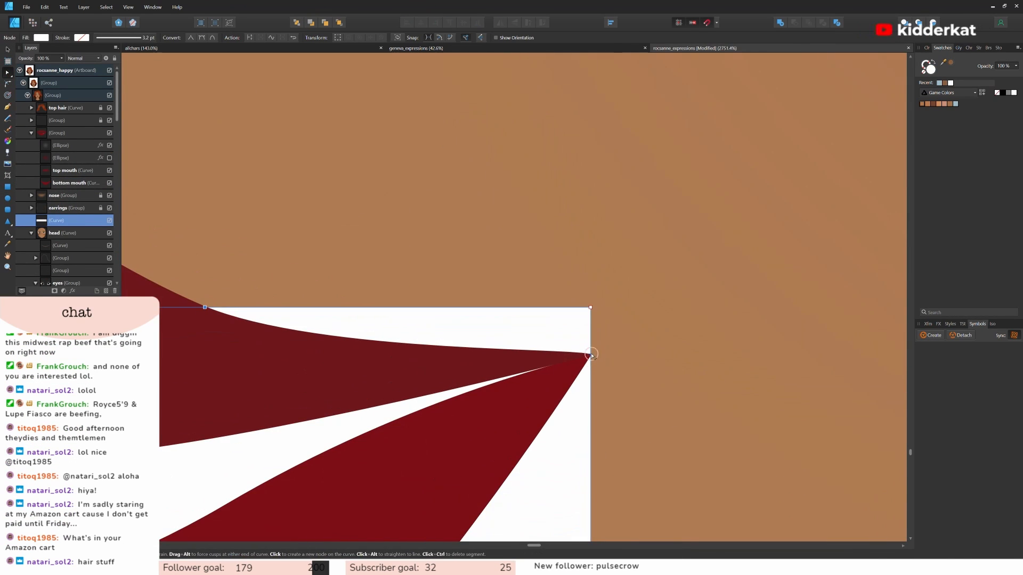
{"action": "left_click", "coordinate": [592, 354]}
{"action": "left_click", "coordinate": [593, 308]}
{"action": "key", "text": "Delete"}
{"action": "left_click_drag", "start_coordinate": [333, 322], "coordinate": [334, 335]}
{"action": "left_click", "coordinate": [302, 437]}
{"action": "key", "text": "Delete"}
{"action": "left_click_drag", "start_coordinate": [517, 546], "coordinate": [489, 555]}
Trim the left-hand end of the white teeth shape so it stays hidden behind the lips.
{"action": "scroll", "coordinate": [482, 298], "scroll_direction": "up", "scroll_amount": 3}
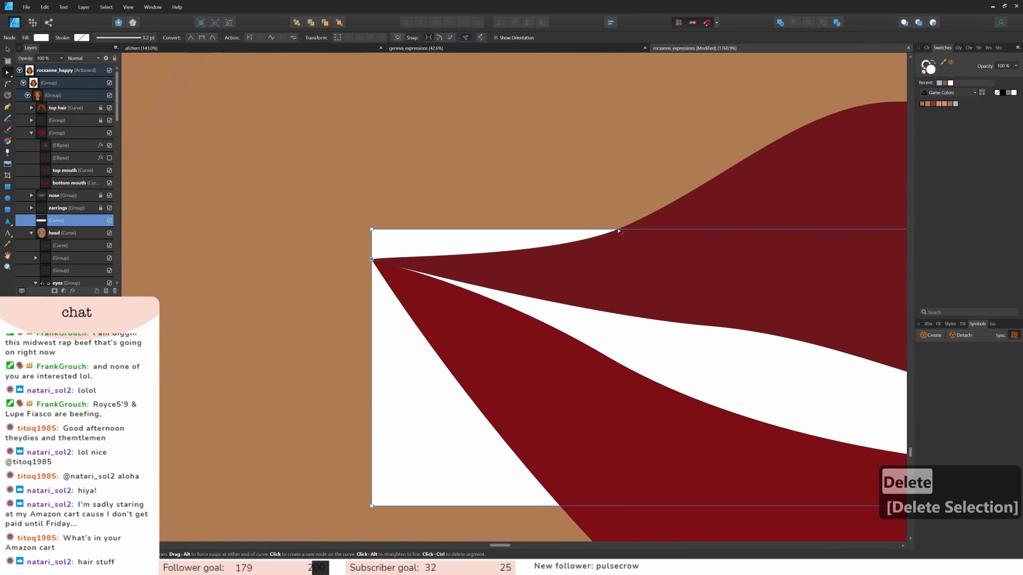
{"action": "left_click", "coordinate": [371, 228]}
{"action": "key", "text": "Delete"}
{"action": "left_click_drag", "start_coordinate": [501, 244], "coordinate": [790, 245]}
{"action": "left_click", "coordinate": [372, 505]}
{"action": "key", "text": "Delete"}
{"action": "scroll", "coordinate": [611, 400], "scroll_direction": "down", "scroll_amount": 11}
{"action": "left_click", "coordinate": [727, 421]}
Replace the happy face's right-hand eye with a mirrored copy of the left-hand eye group.
{"action": "scroll", "coordinate": [70, 213], "scroll_direction": "down", "scroll_amount": 3}
{"action": "left_click", "coordinate": [70, 195]}
{"action": "key", "text": "ctrl+j"}
{"action": "left_click", "coordinate": [500, 22]}
{"action": "key", "text": "Delete"}
{"action": "left_click", "coordinate": [774, 387]}
{"action": "scroll", "coordinate": [773, 386], "scroll_direction": "right", "scroll_amount": 3}
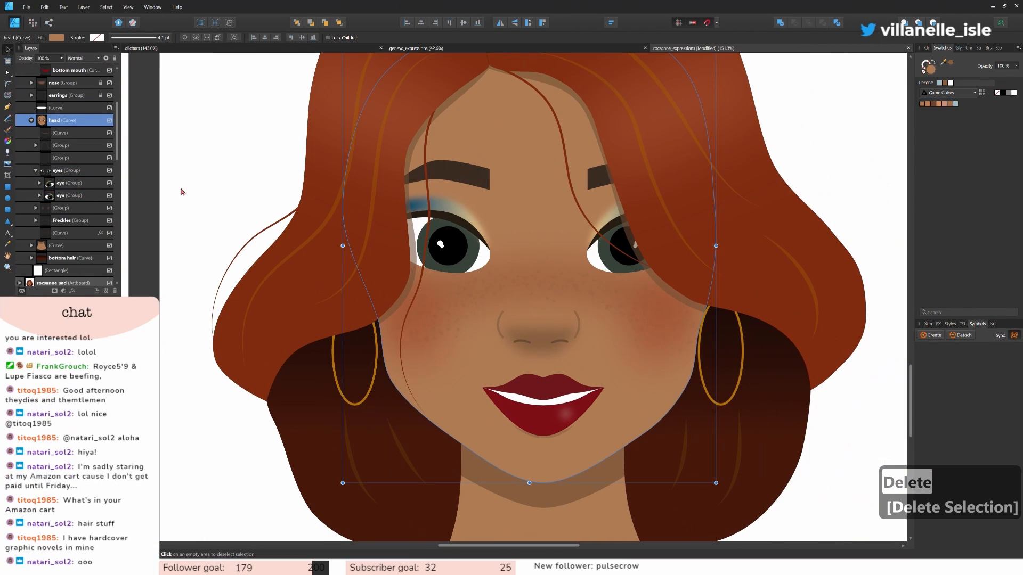
Move the white highlight in the mirrored eye to the left side of its pupil, matching the other eye.
{"action": "left_click", "coordinate": [39, 183]}
{"action": "left_click", "coordinate": [44, 232]}
{"action": "left_click", "coordinate": [47, 246]}
{"action": "left_click", "coordinate": [52, 258]}
{"action": "left_click", "coordinate": [79, 270]}
{"action": "left_click_drag", "start_coordinate": [636, 244], "coordinate": [620, 244]}
Delete the surplus nodes at the centre of the top mouth's lower edge.
{"action": "scroll", "coordinate": [649, 369], "scroll_direction": "up", "scroll_amount": 4}
{"action": "key", "text": "ctrl+z"}
{"action": "key", "text": "ctrl+z"}
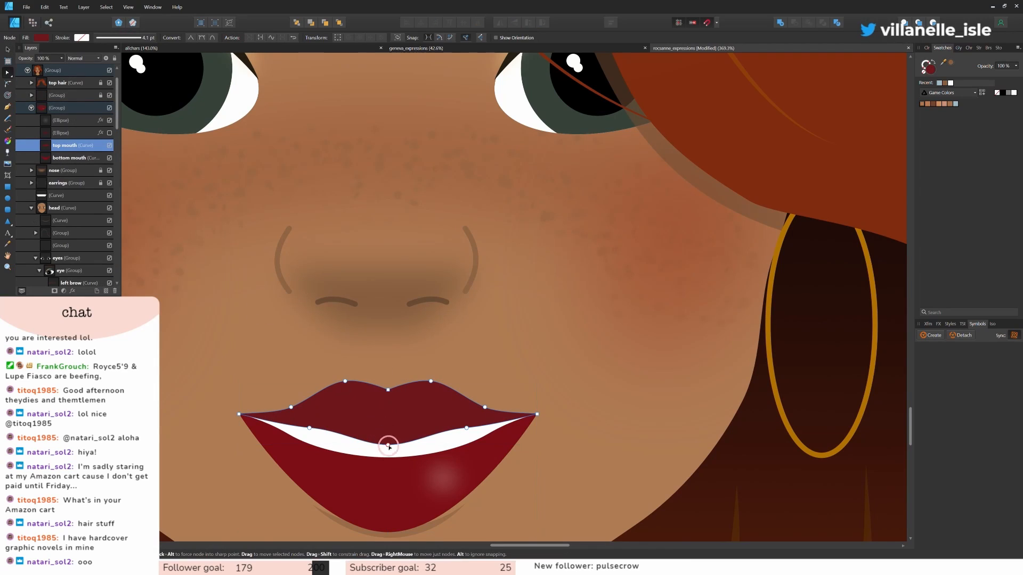
{"action": "left_click_drag", "start_coordinate": [389, 445], "coordinate": [388, 432]}
{"action": "key", "text": "ctrl+z"}
{"action": "scroll", "coordinate": [394, 447], "scroll_direction": "up", "scroll_amount": 12}
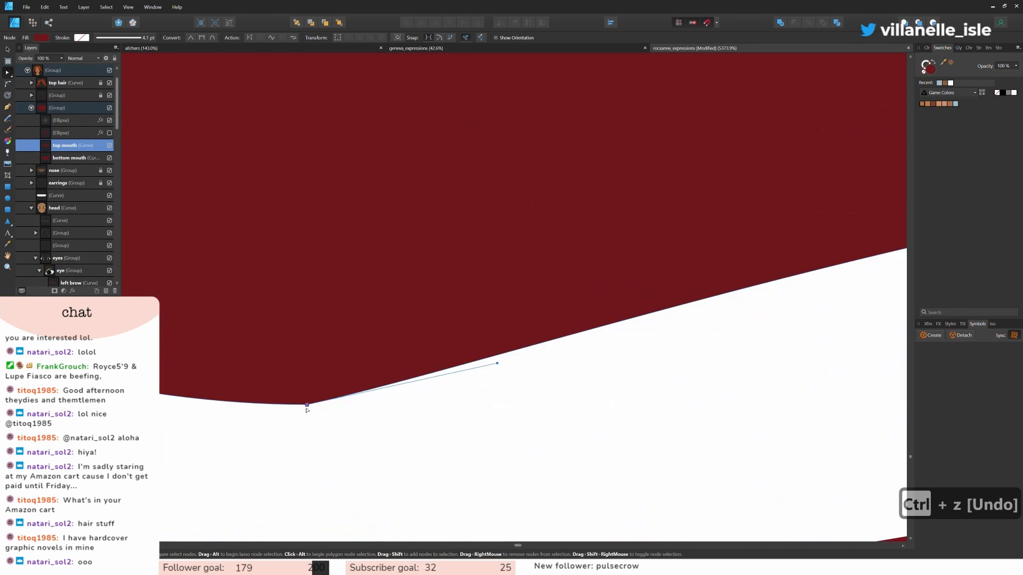
{"action": "key", "text": "ctrl+z"}
{"action": "key", "text": "Delete"}
{"action": "scroll", "coordinate": [336, 408], "scroll_direction": "down", "scroll_amount": 8}
{"action": "left_click", "coordinate": [336, 408]}
{"action": "key", "text": "Delete"}
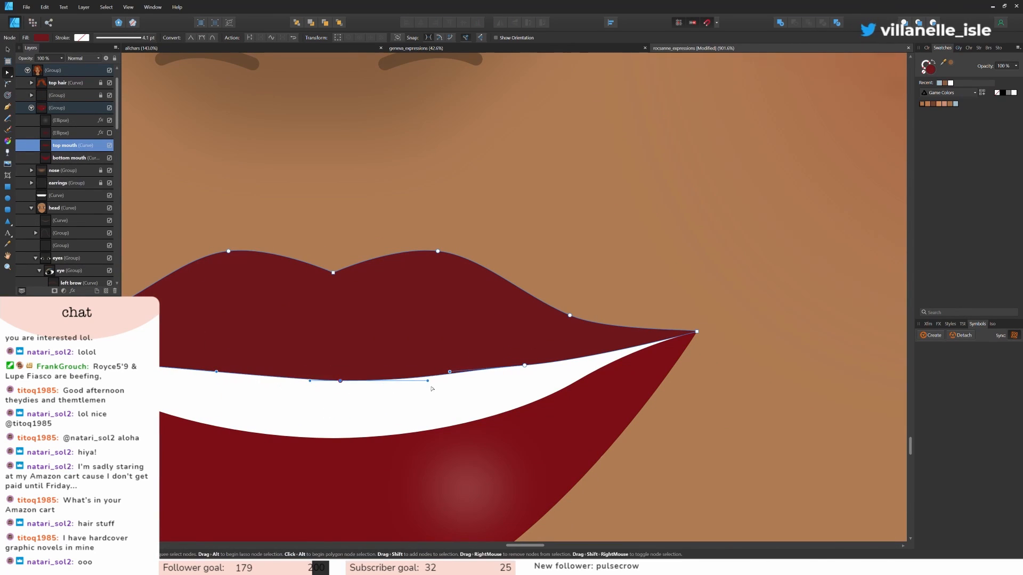
Reposition the centre and right-hand inner nodes of the top mouth's lower edge to expose more of the teeth.
{"action": "left_click_drag", "start_coordinate": [338, 376], "coordinate": [338, 391]}
{"action": "left_click", "coordinate": [525, 366]}
{"action": "left_click_drag", "start_coordinate": [524, 366], "coordinate": [525, 356]}
{"action": "left_click_drag", "start_coordinate": [338, 390], "coordinate": [338, 379]}
{"action": "scroll", "coordinate": [724, 425], "scroll_direction": "down", "scroll_amount": 9}
{"action": "left_click", "coordinate": [751, 479]}
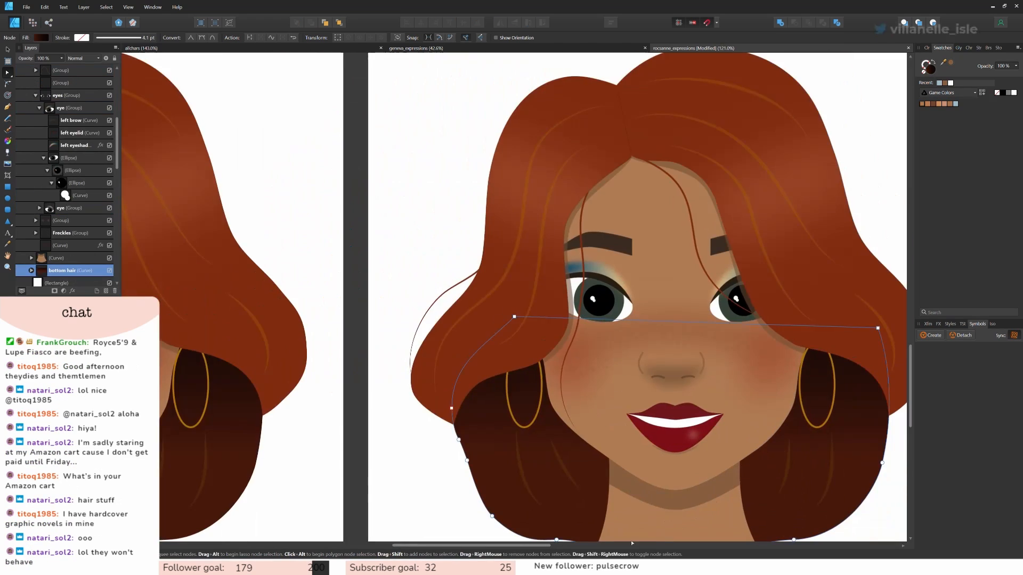
Adjust the node handles on both sides of the top mouth's lower edge into smooth, matching curves.
{"action": "scroll", "coordinate": [751, 480], "scroll_direction": "up", "scroll_amount": 4}
{"action": "left_click", "coordinate": [511, 306]}
{"action": "scroll", "coordinate": [471, 357], "scroll_direction": "up", "scroll_amount": 4}
{"action": "left_click", "coordinate": [405, 240]}
{"action": "left_click_drag", "start_coordinate": [489, 256], "coordinate": [446, 272]}
{"action": "scroll", "coordinate": [453, 275], "scroll_direction": "right", "scroll_amount": 8}
{"action": "left_click", "coordinate": [642, 241]}
{"action": "left_click_drag", "start_coordinate": [559, 255], "coordinate": [590, 264]}
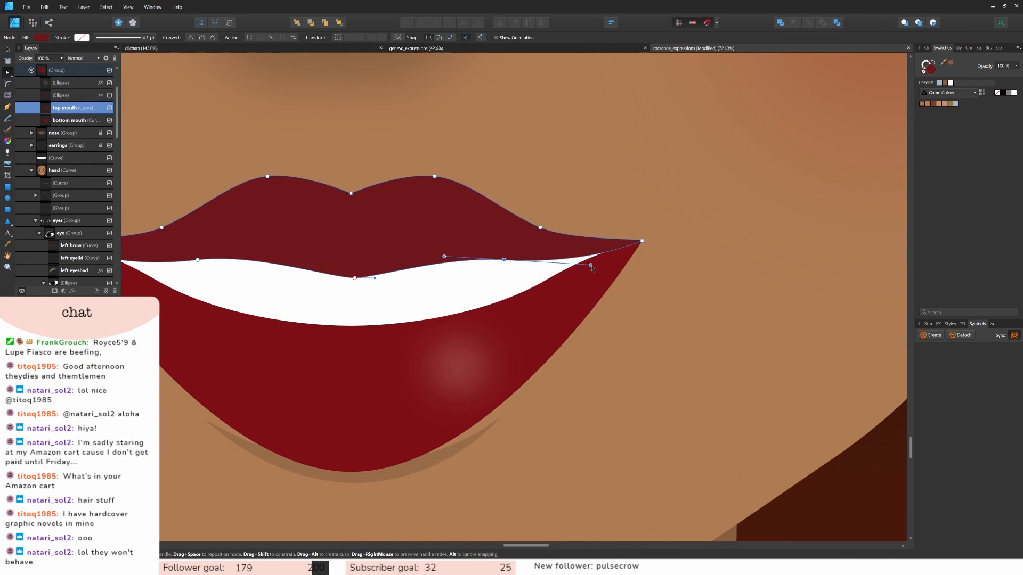
{"action": "left_click", "coordinate": [634, 285]}
{"action": "scroll", "coordinate": [639, 298], "scroll_direction": "down", "scroll_amount": 8}
{"action": "left_click", "coordinate": [873, 373]}
Draw a short, curved brown dimple line beside the left-hand corner of the mouth with the Pencil tool.
{"action": "scroll", "coordinate": [765, 358], "scroll_direction": "down", "scroll_amount": 3}
{"action": "scroll", "coordinate": [740, 354], "scroll_direction": "right", "scroll_amount": 5}
{"action": "key", "text": "n"}
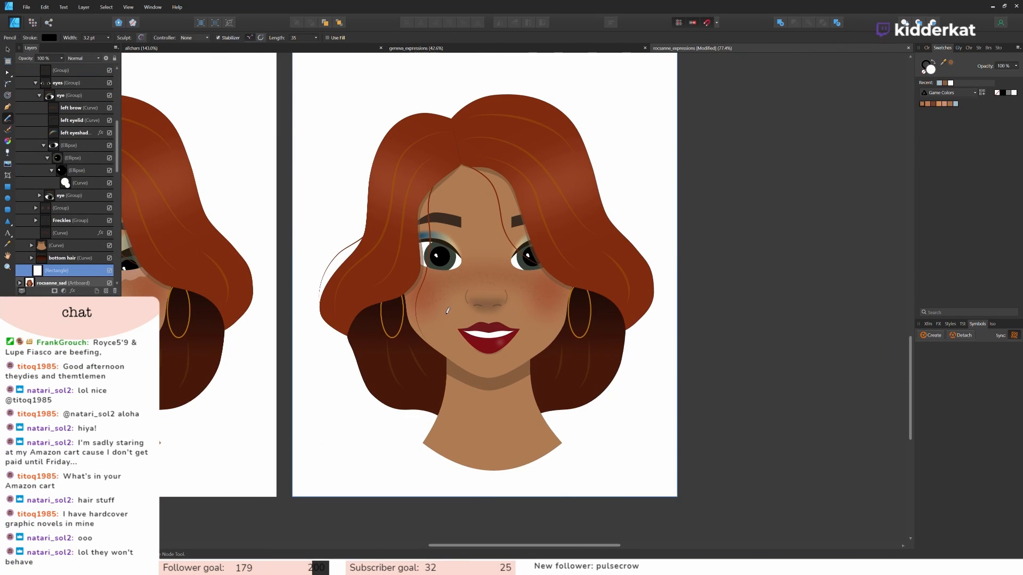
{"action": "scroll", "coordinate": [448, 299], "scroll_direction": "up", "scroll_amount": 4}
{"action": "left_click", "coordinate": [952, 64]}
{"action": "mouse_move", "coordinate": [477, 381]}
{"action": "left_mouse_down"}
{"action": "mouse_move", "coordinate": [467, 419]}
{"action": "mouse_move", "coordinate": [476, 418]}
{"action": "left_mouse_up"}
Move the dimple line inside the head layer and lower its opacity to 20%.
{"action": "key", "text": "a"}
{"action": "left_click_drag", "start_coordinate": [52, 270], "coordinate": [56, 92]}
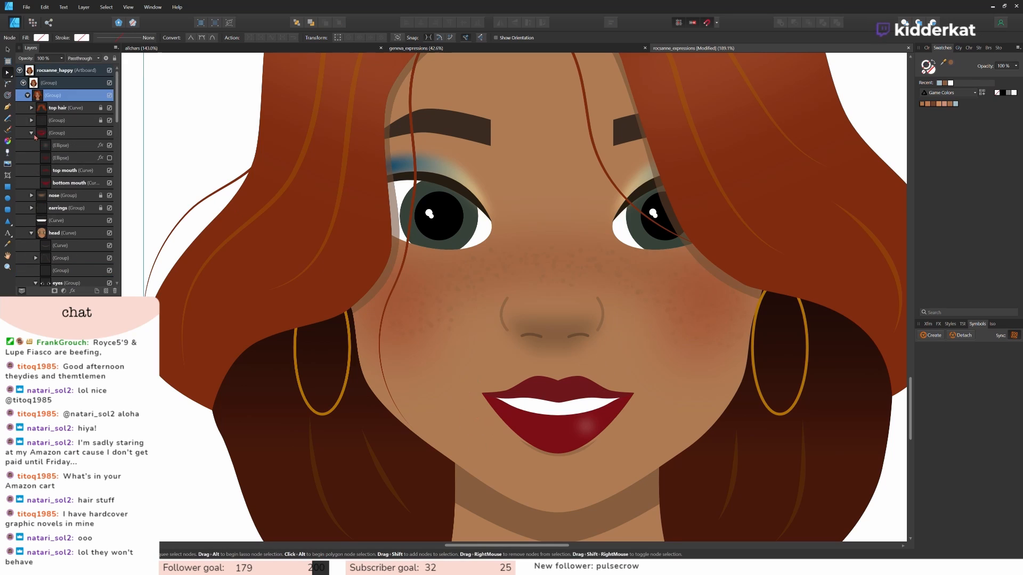
{"action": "left_click", "coordinate": [464, 402]}
{"action": "key", "text": "ctrl+z"}
{"action": "left_click_drag", "start_coordinate": [52, 270], "coordinate": [60, 151]}
{"action": "left_click", "coordinate": [8, 50]}
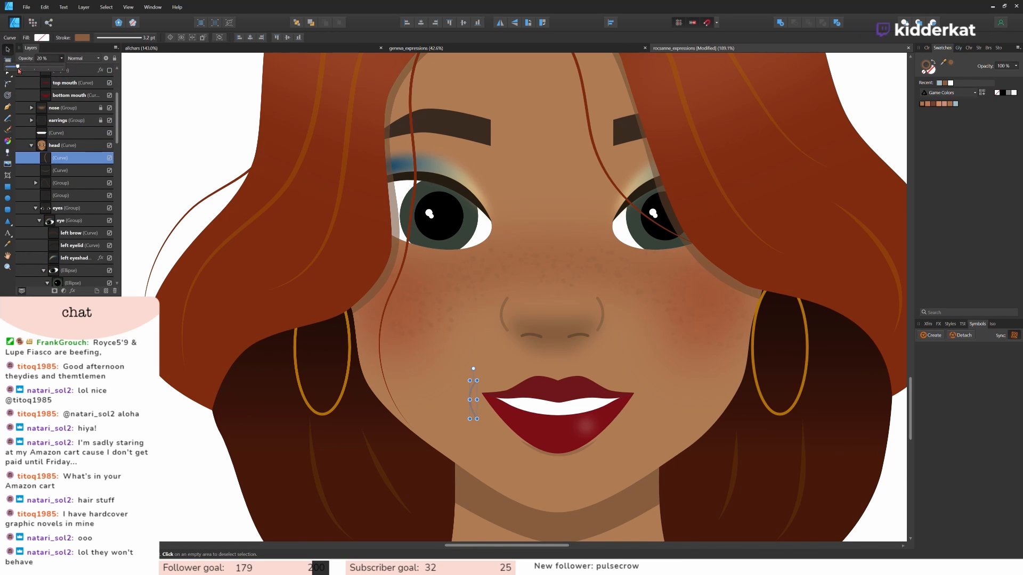
Duplicate the dimple line, flip it horizontally, and place the copy beside the right-hand corner of the mouth.
{"action": "key", "text": "ctrl+j"}
{"action": "left_click", "coordinate": [499, 23]}
{"action": "left_click", "coordinate": [687, 410]}
{"action": "scroll", "coordinate": [748, 412], "scroll_direction": "down", "scroll_amount": 3}
{"action": "mouse_move", "coordinate": [471, 400]}
{"action": "left_mouse_down"}
{"action": "mouse_move", "coordinate": [644, 400]}
{"action": "mouse_move", "coordinate": [626, 403]}
{"action": "left_mouse_up"}
Thin the stroke of the right-hand dimple line to 0.9 pt.
{"action": "scroll", "coordinate": [710, 401], "scroll_direction": "up", "scroll_amount": 6}
{"action": "left_click", "coordinate": [638, 458]}
{"action": "left_click", "coordinate": [125, 38]}
{"action": "left_click_drag", "start_coordinate": [112, 68], "coordinate": [108, 68]}
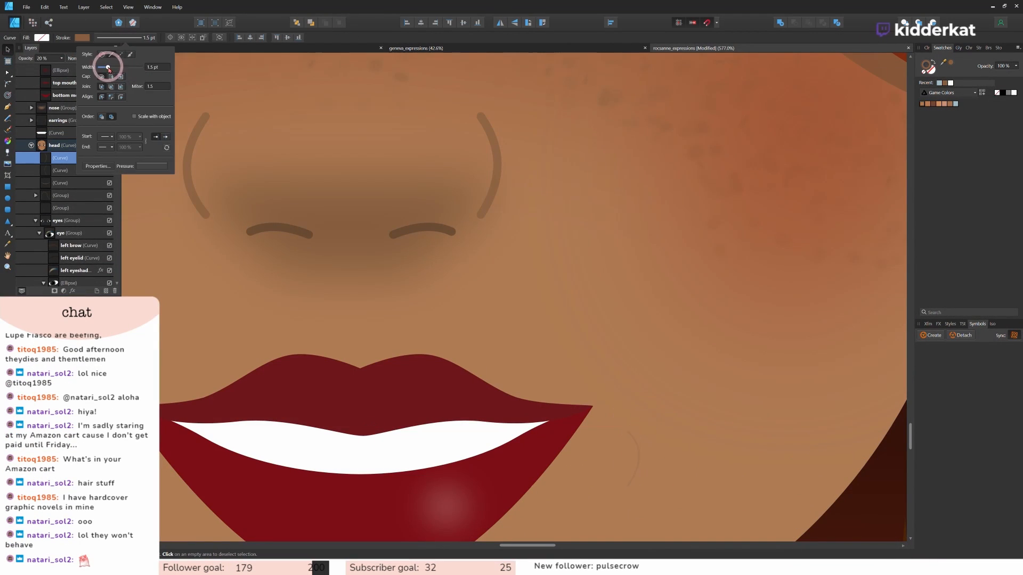
Delete the left-hand dimple line and group the right-hand one with a rotated copy across the mouth corner.
{"action": "key", "text": "Delete"}
{"action": "key", "text": "ctrl+j"}
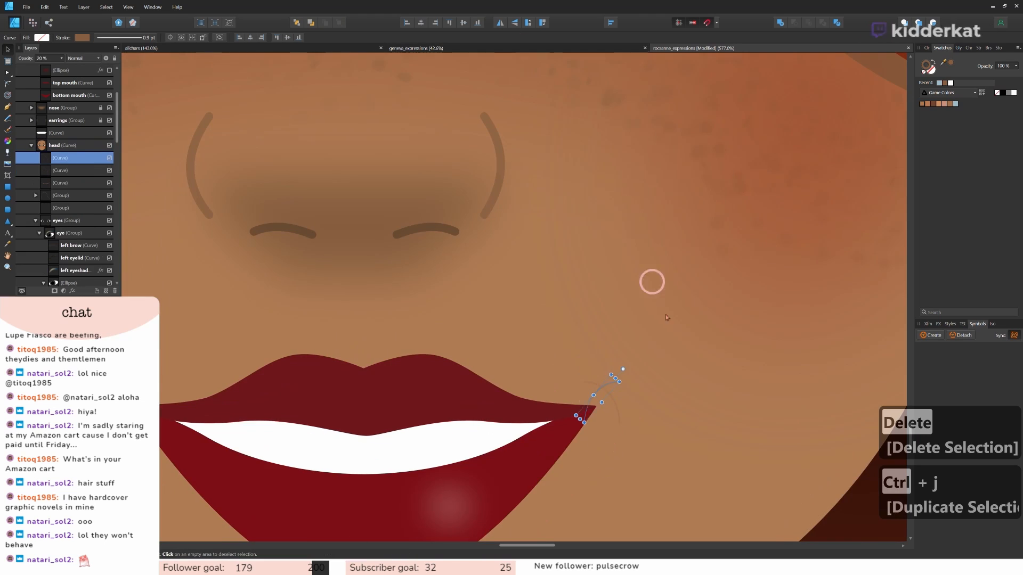
{"action": "key", "text": "ctrl+g"}
{"action": "scroll", "coordinate": [487, 401], "scroll_direction": "down", "scroll_amount": 4}
{"action": "left_click_drag", "start_coordinate": [470, 408], "coordinate": [444, 370]}
{"action": "left_click", "coordinate": [828, 417]}
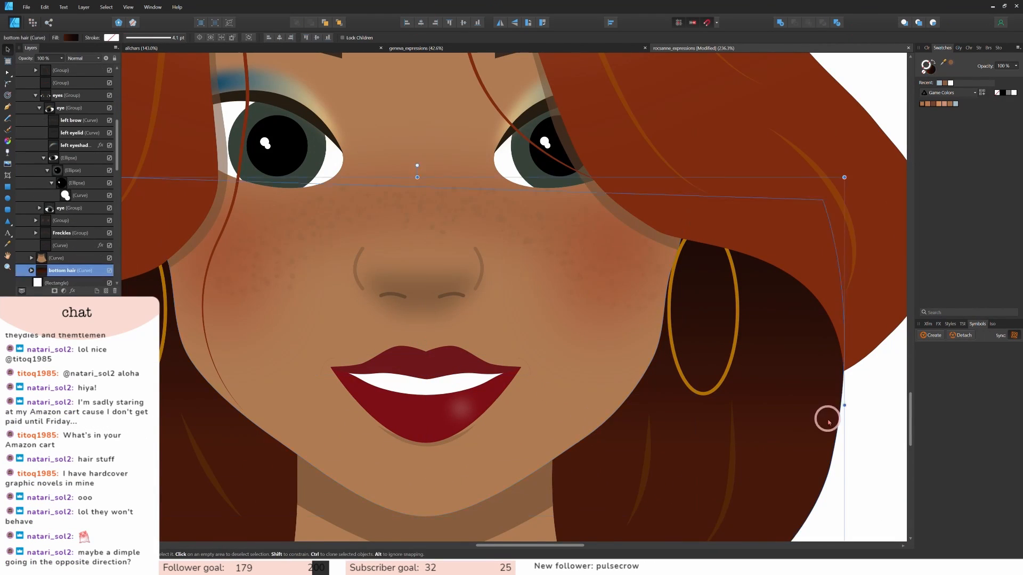
Examine the paired dimple lines against the whole face on the happy artboard.
{"action": "scroll", "coordinate": [828, 417], "scroll_direction": "down", "scroll_amount": 3}
{"action": "scroll", "coordinate": [67, 176], "scroll_direction": "up", "scroll_amount": 5}
{"action": "left_click", "coordinate": [35, 157]}
{"action": "left_click", "coordinate": [65, 182]}
{"action": "left_click", "coordinate": [66, 174], "text": "shift"}
{"action": "left_click", "coordinate": [758, 454]}
{"action": "scroll", "coordinate": [833, 484], "scroll_direction": "down", "scroll_amount": 1}
{"action": "scroll", "coordinate": [57, 213], "scroll_direction": "up", "scroll_amount": 4}
{"action": "scroll", "coordinate": [57, 269], "scroll_direction": "down", "scroll_amount": 3}
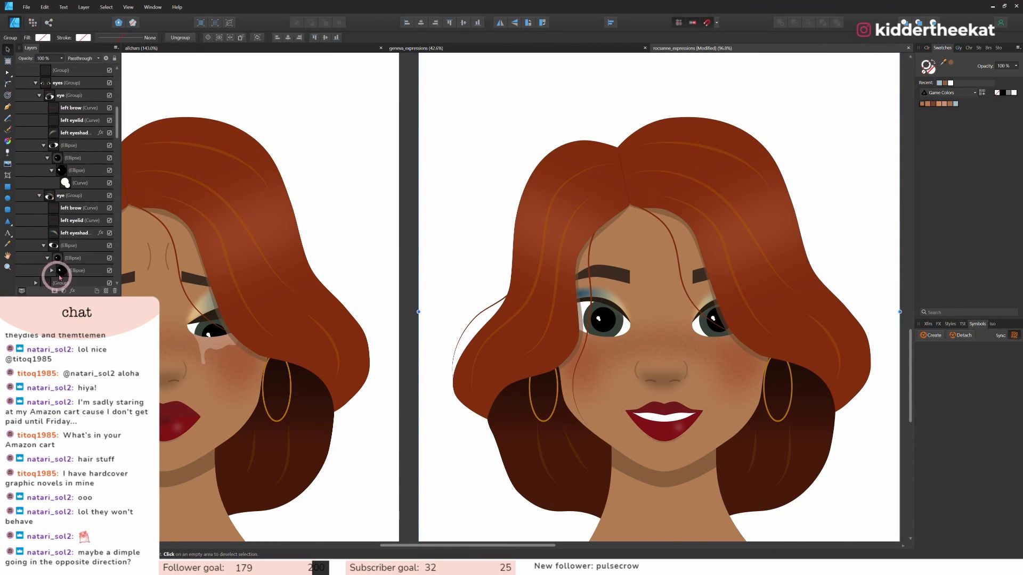
{"action": "left_click", "coordinate": [61, 278]}
{"action": "scroll", "coordinate": [491, 436], "scroll_direction": "down", "scroll_amount": 3}
{"action": "left_click", "coordinate": [760, 408]}
Lower the opacity of the two mouth-corner dimple curves on the happy face to about 78%.
{"action": "scroll", "coordinate": [65, 176], "scroll_direction": "up", "scroll_amount": 5}
{"action": "left_click", "coordinate": [65, 132]}
{"action": "left_click", "coordinate": [65, 121], "text": "shift"}
{"action": "left_click", "coordinate": [61, 58]}
{"action": "left_click_drag", "start_coordinate": [79, 69], "coordinate": [71, 69]}
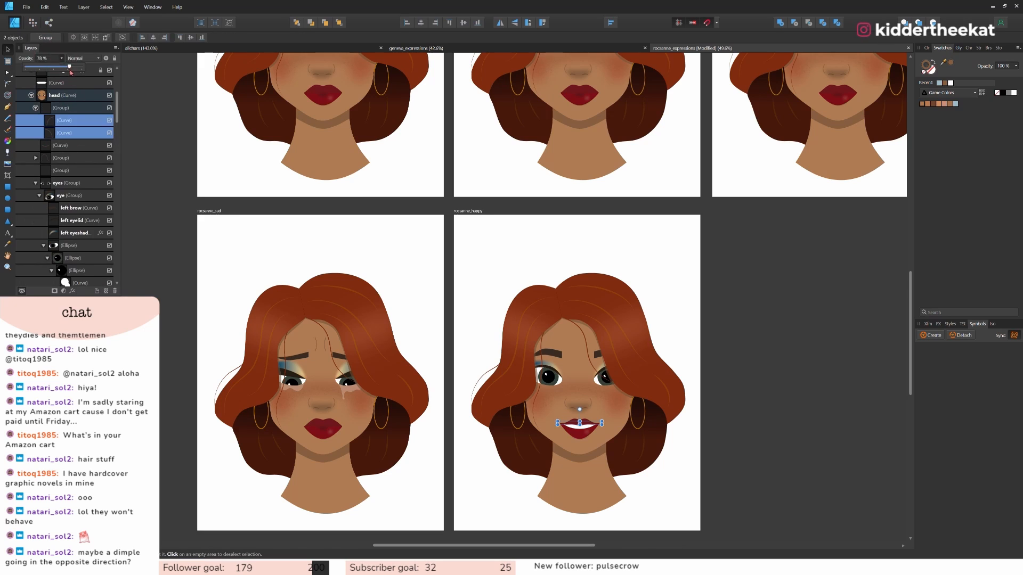
{"action": "left_click", "coordinate": [42, 59]}
{"action": "left_click", "coordinate": [753, 427]}
{"action": "scroll", "coordinate": [753, 427], "scroll_direction": "up", "scroll_amount": 1}
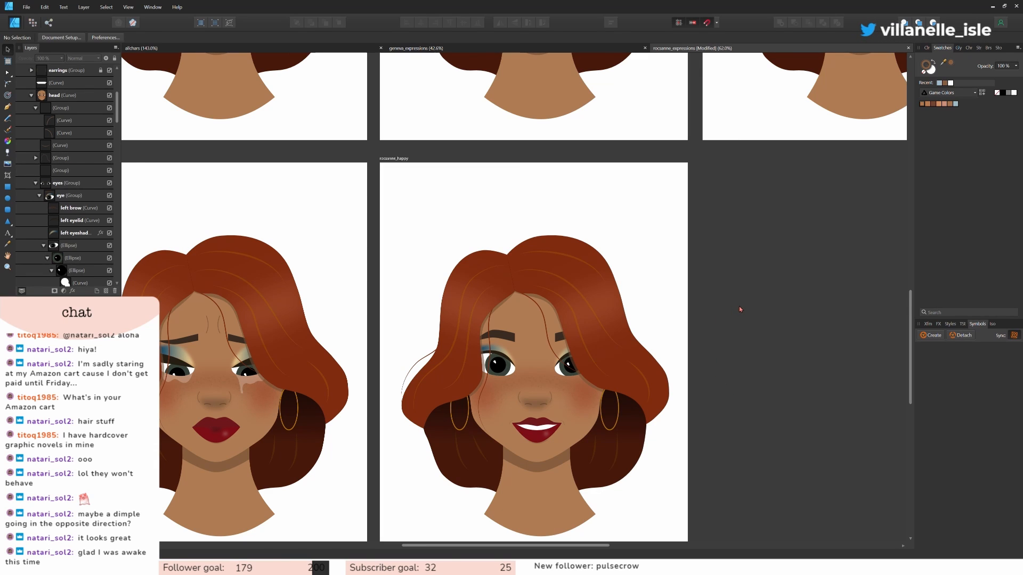
Review the red-haired character's expression artboards and compare them with the green-haired character's expressions in geneva_expressions.
{"action": "scroll", "coordinate": [739, 309], "scroll_direction": "down", "scroll_amount": 1}
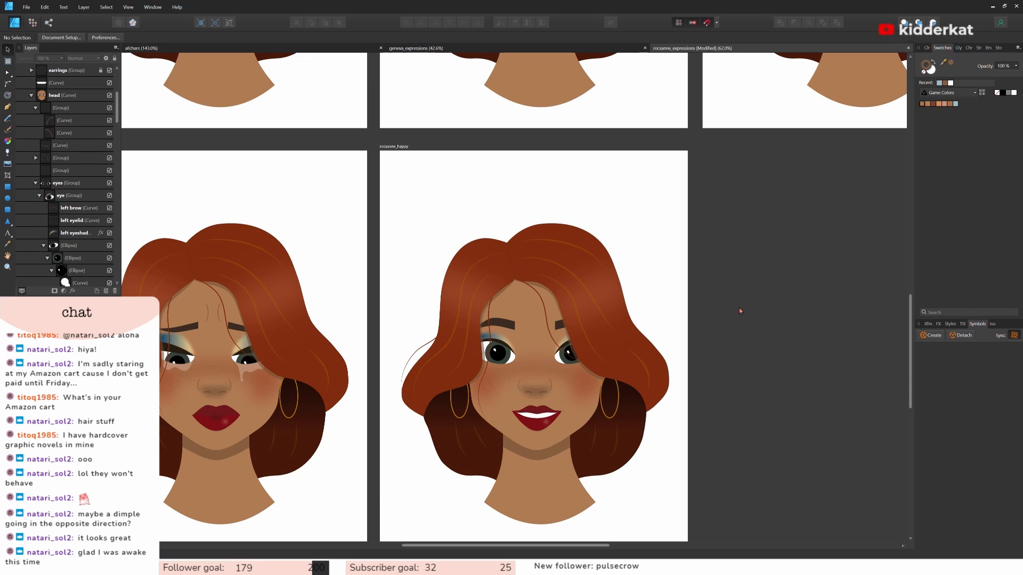
{"action": "scroll", "coordinate": [740, 308], "scroll_direction": "down", "scroll_amount": 5, "text": "ctrl"}
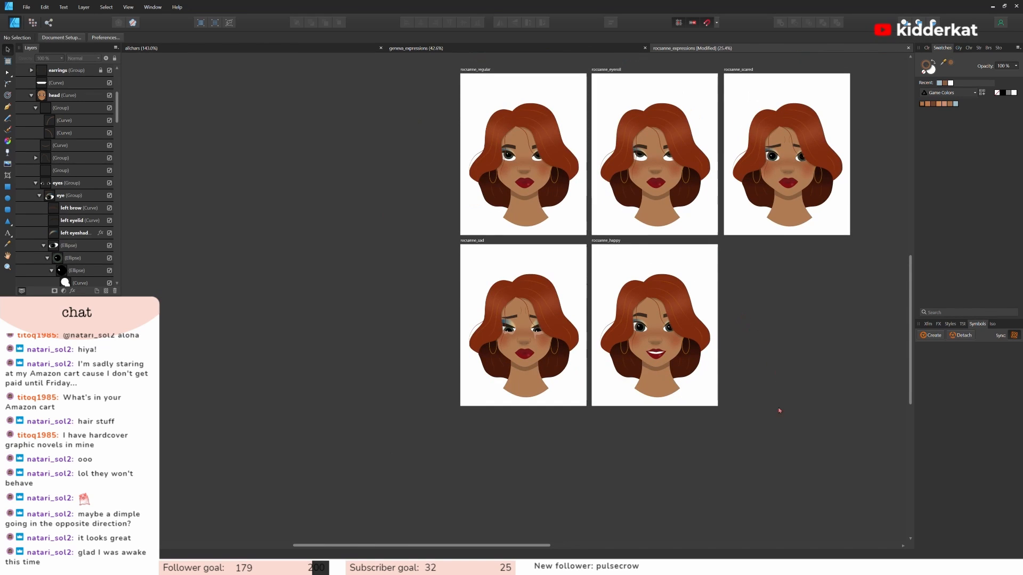
{"action": "left_click_drag", "start_coordinate": [513, 545], "coordinate": [630, 546]}
{"action": "scroll", "coordinate": [685, 500], "scroll_direction": "up", "scroll_amount": 3}
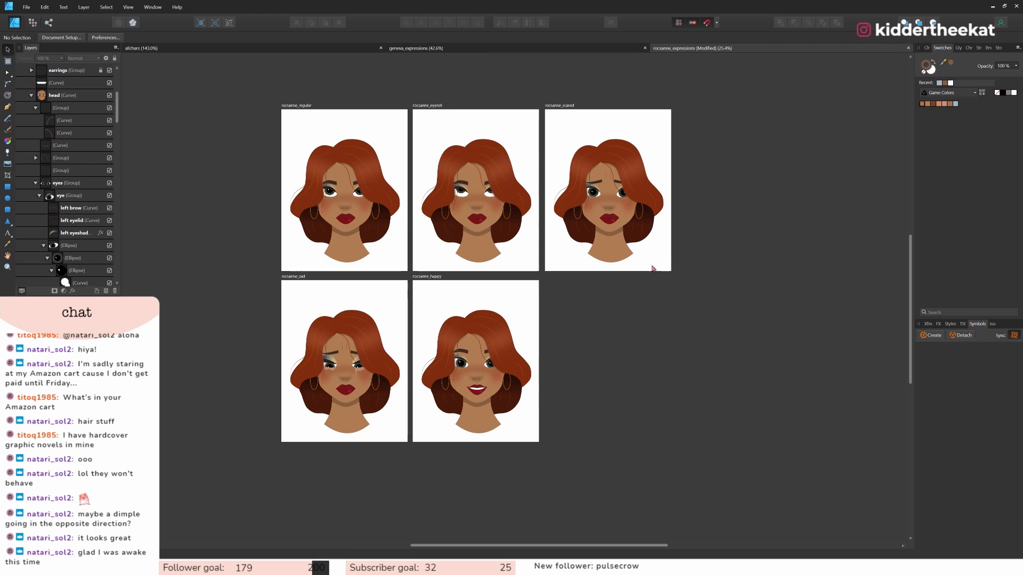
{"action": "left_click", "coordinate": [637, 246]}
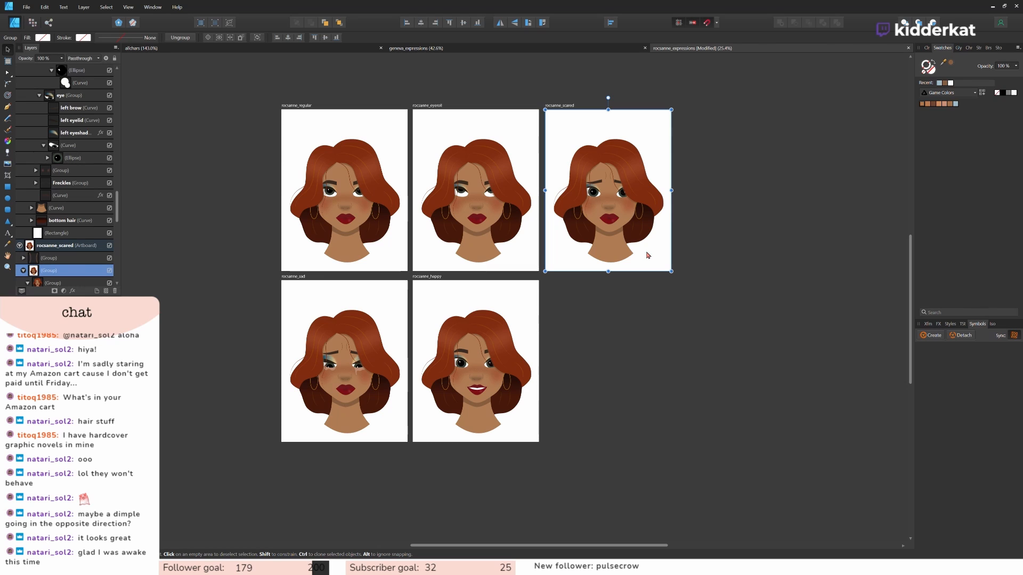
{"action": "left_click", "coordinate": [522, 49]}
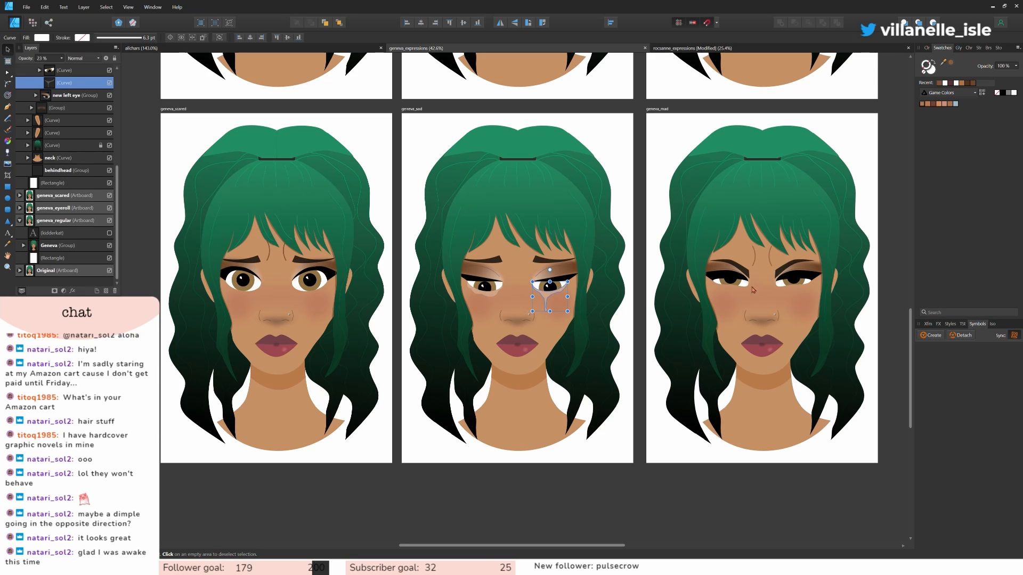
{"action": "left_click", "coordinate": [729, 48]}
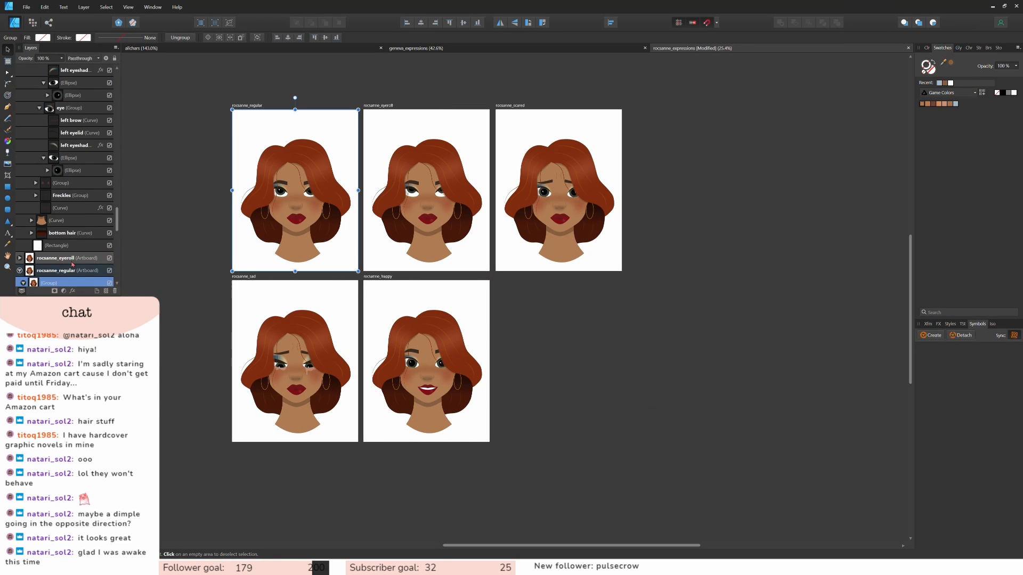
Duplicate the rocsanne_regular artboard, collapse the artboard layers, and place the copy beside rocsanne_happy, below rocsanne_scared.
{"action": "left_click", "coordinate": [71, 271]}
{"action": "key", "text": "ctrl+j"}
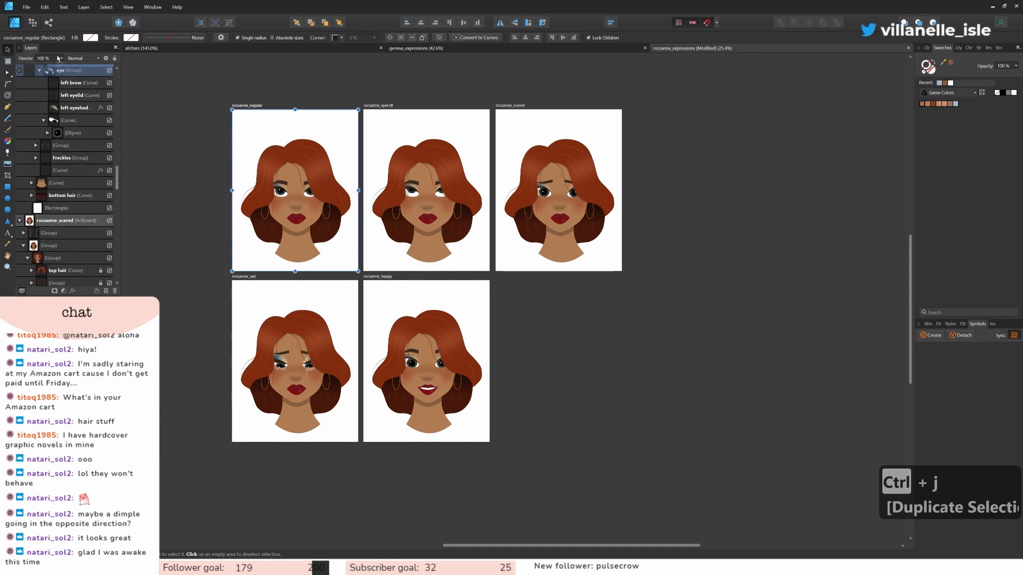
{"action": "scroll", "coordinate": [70, 159], "scroll_direction": "up", "scroll_amount": 9}
{"action": "left_click", "coordinate": [20, 70]}
{"action": "left_click", "coordinate": [20, 83]}
{"action": "left_click", "coordinate": [20, 95]}
{"action": "left_click", "coordinate": [19, 120]}
{"action": "key", "text": "ctrl+z"}
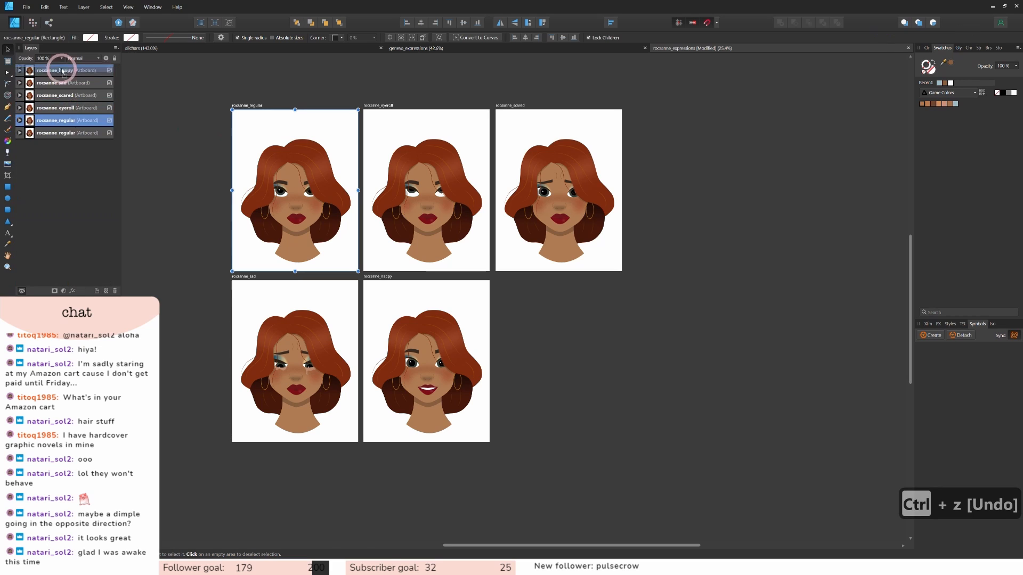
{"action": "left_click_drag", "start_coordinate": [298, 207], "coordinate": [562, 379]}
Detach the two eye symbols in the copied regular artboard so they can be edited independently.
{"action": "scroll", "coordinate": [618, 399], "scroll_direction": "up", "scroll_amount": 5}
{"action": "left_click", "coordinate": [20, 70]}
{"action": "left_click", "coordinate": [23, 83]}
{"action": "left_click", "coordinate": [27, 95]}
{"action": "left_click", "coordinate": [32, 171]}
{"action": "left_click", "coordinate": [36, 220]}
{"action": "left_click", "coordinate": [64, 220]}
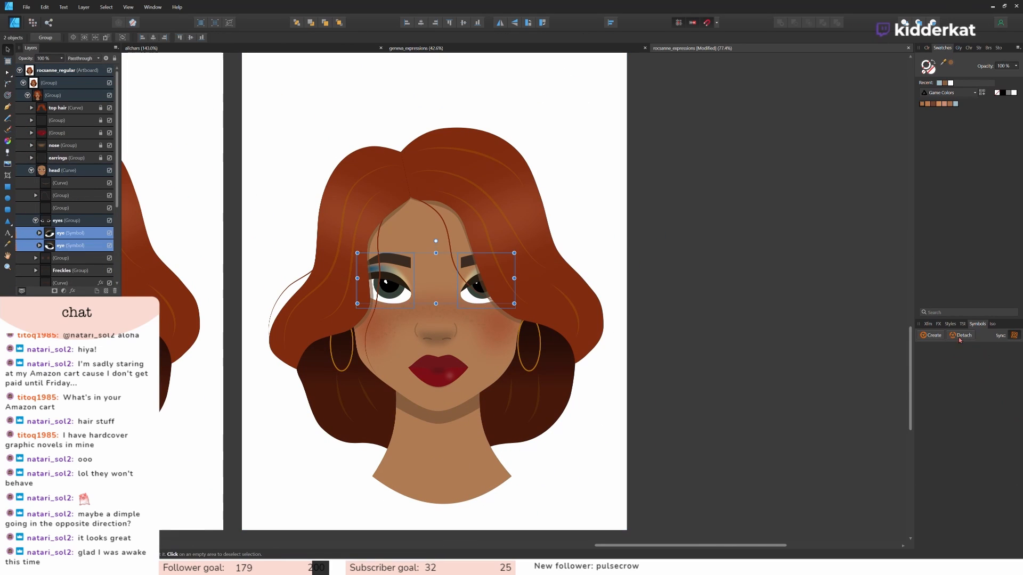
{"action": "left_click", "coordinate": [728, 215]}
{"action": "left_click_drag", "start_coordinate": [698, 545], "coordinate": [663, 545]}
Reshape the white of the left-hand eye on the new artboard so its lower edge slants down toward the nose.
{"action": "left_click", "coordinate": [39, 246]}
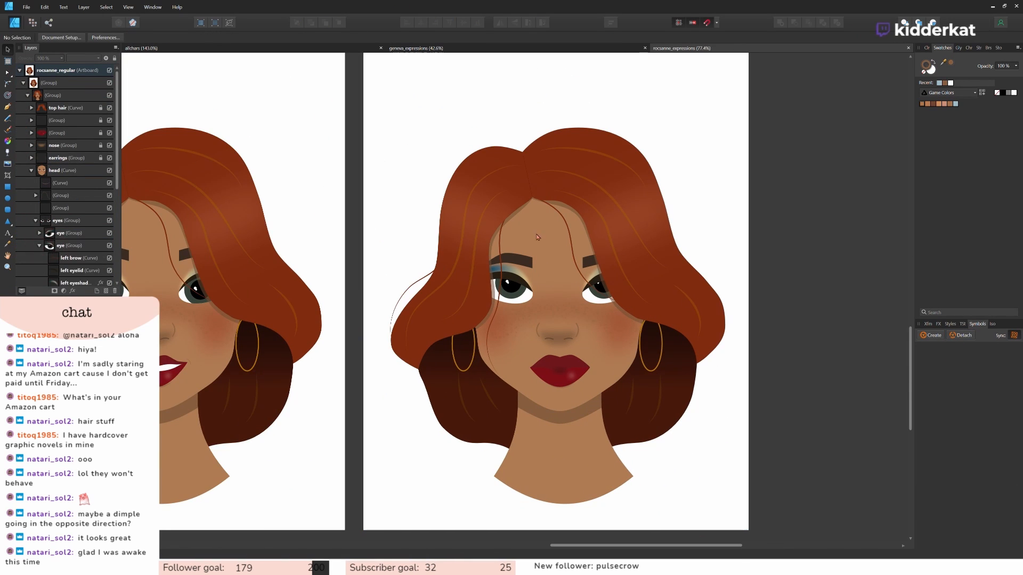
{"action": "scroll", "coordinate": [69, 234], "scroll_direction": "down", "scroll_amount": 2}
{"action": "left_click", "coordinate": [75, 183]}
{"action": "scroll", "coordinate": [522, 318], "scroll_direction": "up", "scroll_amount": 4}
{"action": "left_click", "coordinate": [68, 221]}
{"action": "key", "text": "a"}
{"action": "scroll", "coordinate": [496, 347], "scroll_direction": "up", "scroll_amount": 3}
{"action": "left_click_drag", "start_coordinate": [473, 205], "coordinate": [533, 199]}
{"action": "scroll", "coordinate": [475, 171], "scroll_direction": "up", "scroll_amount": 2}
Rotate and reshape the left-hand brow so it slopes down toward the nose, and position it close above the eye.
{"action": "left_click", "coordinate": [527, 159]}
{"action": "key", "text": "v"}
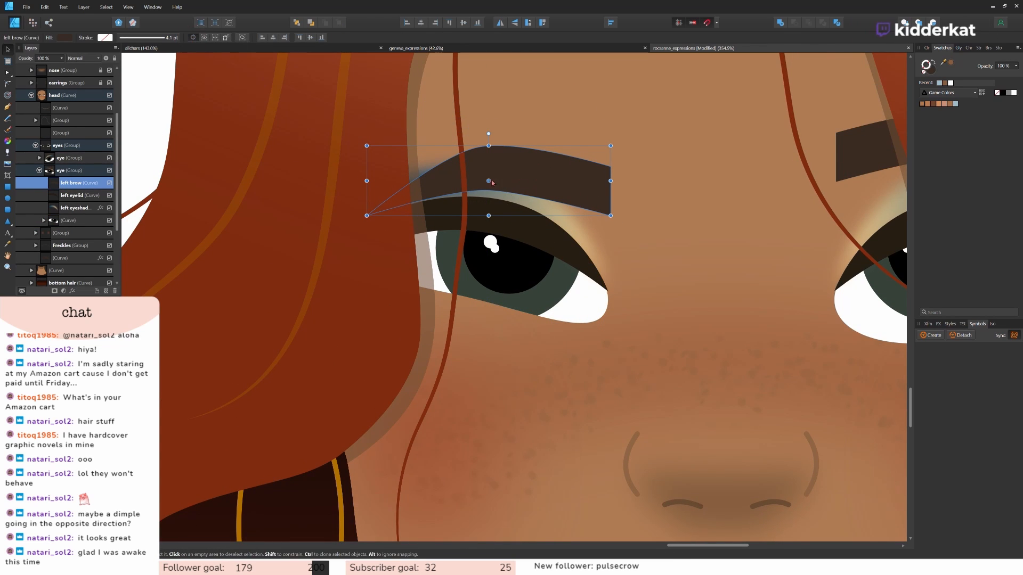
{"action": "left_click_drag", "start_coordinate": [501, 137], "coordinate": [527, 113]}
{"action": "scroll", "coordinate": [694, 274], "scroll_direction": "down", "scroll_amount": 5}
{"action": "left_click", "coordinate": [694, 274]}
{"action": "scroll", "coordinate": [687, 279], "scroll_direction": "up", "scroll_amount": 5}
{"action": "double_click", "coordinate": [618, 178]}
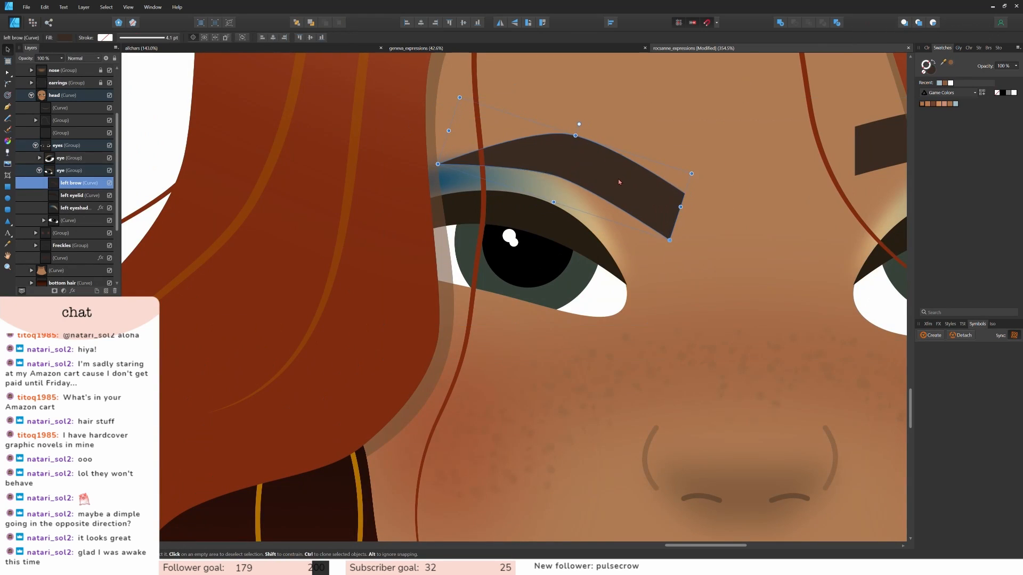
{"action": "left_click_drag", "start_coordinate": [618, 178], "coordinate": [597, 158]}
{"action": "scroll", "coordinate": [711, 336], "scroll_direction": "down", "scroll_amount": 4}
{"action": "left_click", "coordinate": [738, 369]}
Duplicate the reshaped eye group, flip it horizontally onto the other side of the face, and delete the original right-hand eye.
{"action": "left_click", "coordinate": [39, 170]}
{"action": "left_click", "coordinate": [64, 170]}
{"action": "key", "text": "ctrl+j"}
{"action": "left_click", "coordinate": [500, 23]}
{"action": "left_click_drag", "start_coordinate": [627, 315], "coordinate": [800, 316]}
{"action": "left_click", "coordinate": [109, 158]}
{"action": "left_click", "coordinate": [80, 159]}
{"action": "key", "text": "Delete"}
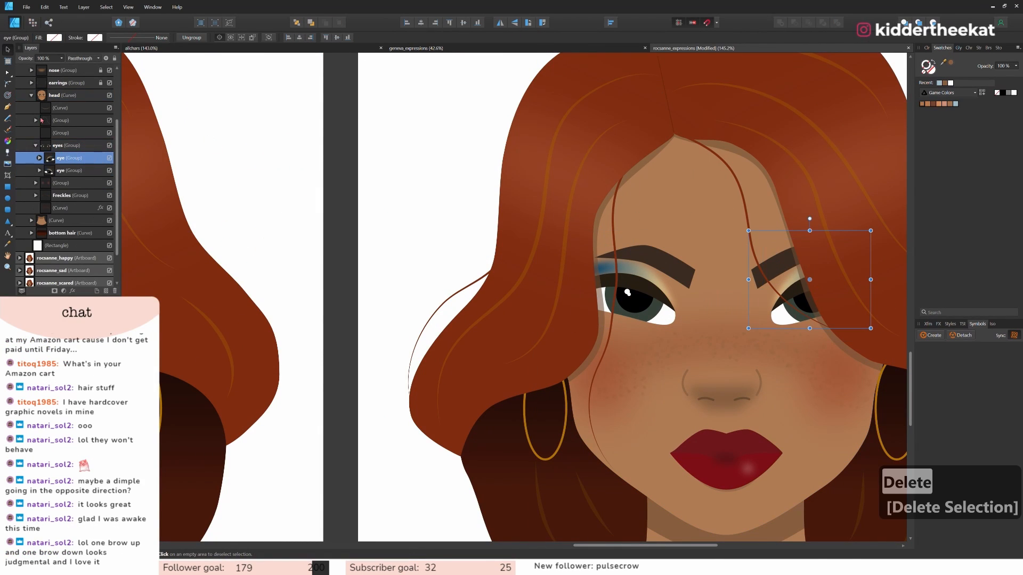
Draw a curved frown line between the brows with the Pen tool and adjust its stroke width.
{"action": "key", "text": "p"}
{"action": "left_click", "coordinate": [707, 235]}
{"action": "left_click", "coordinate": [706, 264]}
{"action": "key", "text": "a"}
{"action": "left_click", "coordinate": [126, 38]}
{"action": "left_click_drag", "start_coordinate": [107, 67], "coordinate": [109, 68]}
{"action": "scroll", "coordinate": [771, 279], "scroll_direction": "up", "scroll_amount": 3}
Duplicate the frown line, flip the copy horizontally, space the two apart between the brows, and group them.
{"action": "left_click_drag", "start_coordinate": [645, 222], "coordinate": [706, 221]}
{"action": "key", "text": "ctrl+j"}
{"action": "left_click", "coordinate": [499, 23]}
{"action": "key", "text": "ctrl+g"}
{"action": "left_click", "coordinate": [699, 316]}
{"action": "scroll", "coordinate": [699, 316], "scroll_direction": "down", "scroll_amount": 5}
Delete a node from the left-hand eyelid curve so the lid covers more of the eye.
{"action": "scroll", "coordinate": [669, 367], "scroll_direction": "up", "scroll_amount": 5}
{"action": "double_click", "coordinate": [554, 175]}
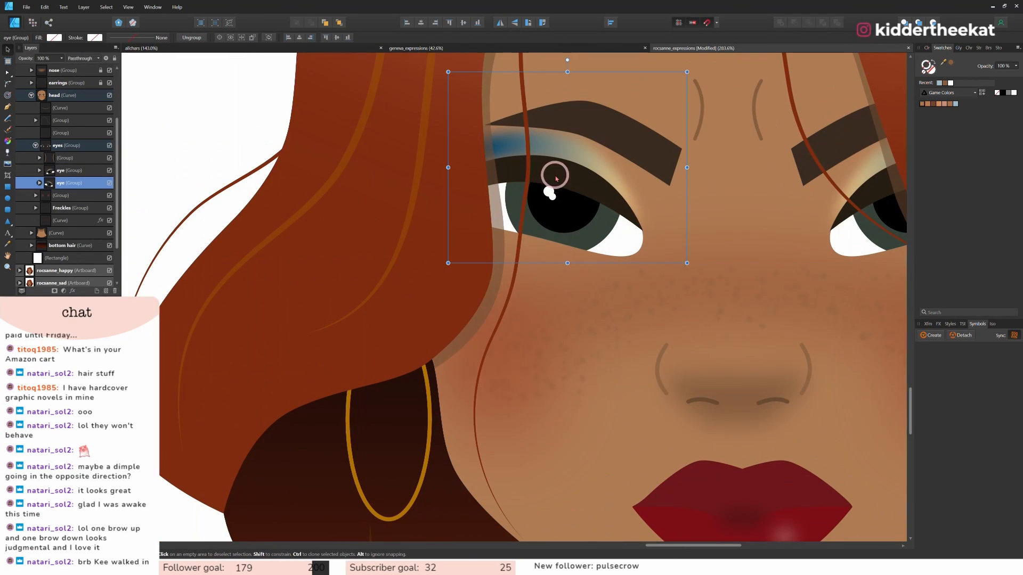
{"action": "double_click", "coordinate": [555, 174]}
{"action": "key", "text": "a"}
{"action": "left_click", "coordinate": [570, 180]}
{"action": "key", "text": "Delete"}
{"action": "left_click", "coordinate": [642, 231]}
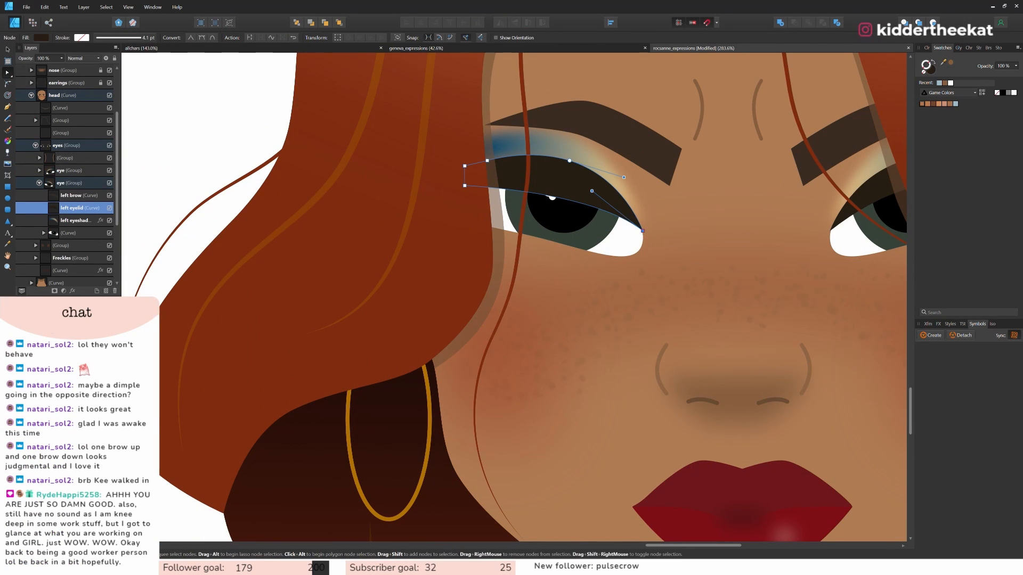
Replace the right-hand eyelid with a horizontally flipped copy of the reshaped left-hand lid.
{"action": "key", "text": "ctrl+j"}
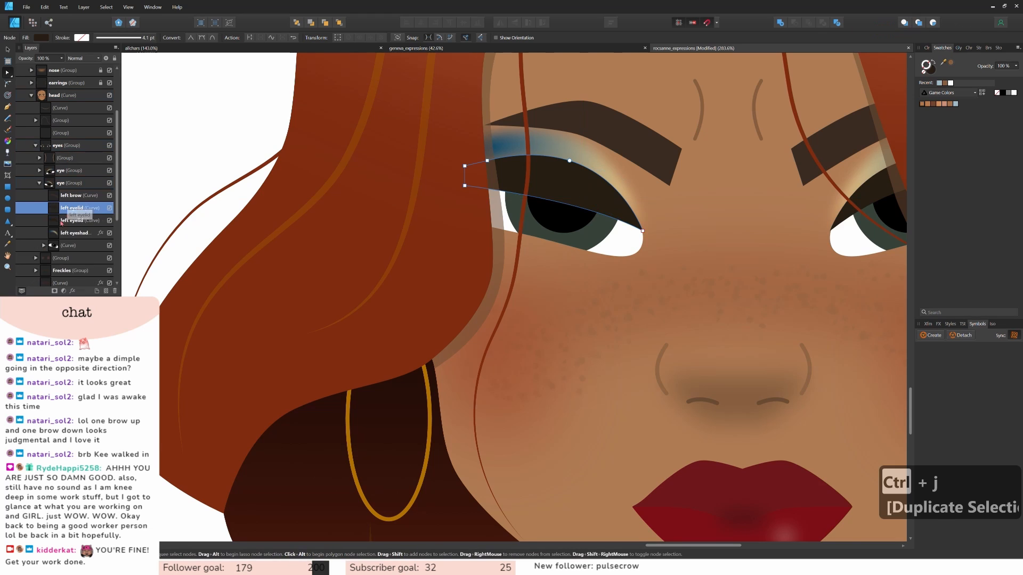
{"action": "key", "text": "Delete"}
{"action": "left_click", "coordinate": [7, 49]}
{"action": "left_click_drag", "start_coordinate": [554, 178], "coordinate": [893, 178]}
{"action": "left_click", "coordinate": [499, 23]}
{"action": "scroll", "coordinate": [763, 310], "scroll_direction": "down", "scroll_amount": 6}
{"action": "left_click", "coordinate": [836, 459]}
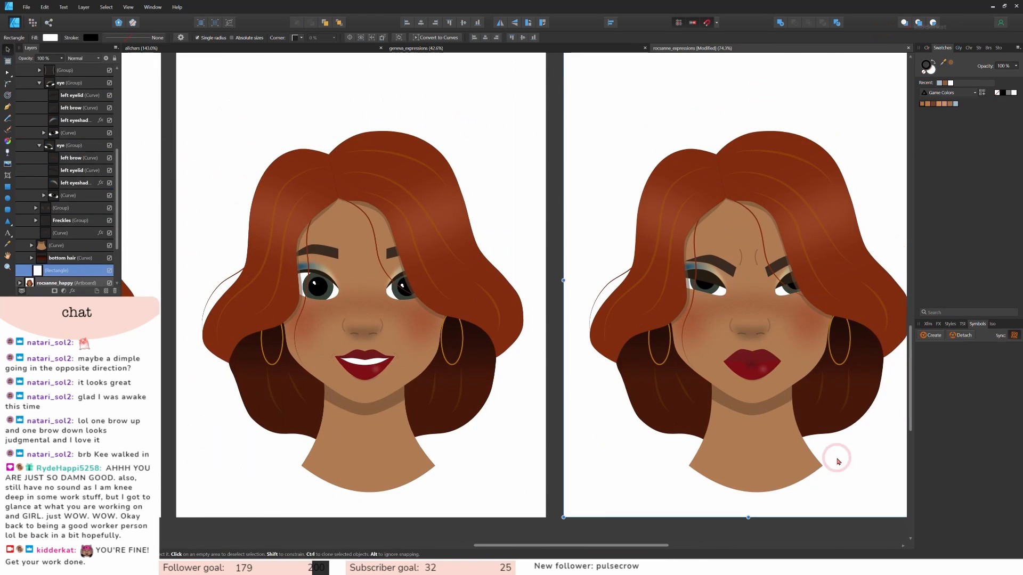
Move the copied eyelid below the brow in the right-hand eye group's layer order.
{"action": "left_click", "coordinate": [64, 195]}
{"action": "left_click", "coordinate": [68, 133]}
{"action": "left_click_drag", "start_coordinate": [74, 95], "coordinate": [75, 114]}
Nudge the eyelids, eyeshadow and eye shapes of both eyes slightly as one selection.
{"action": "left_click", "coordinate": [74, 121], "text": "ctrl"}
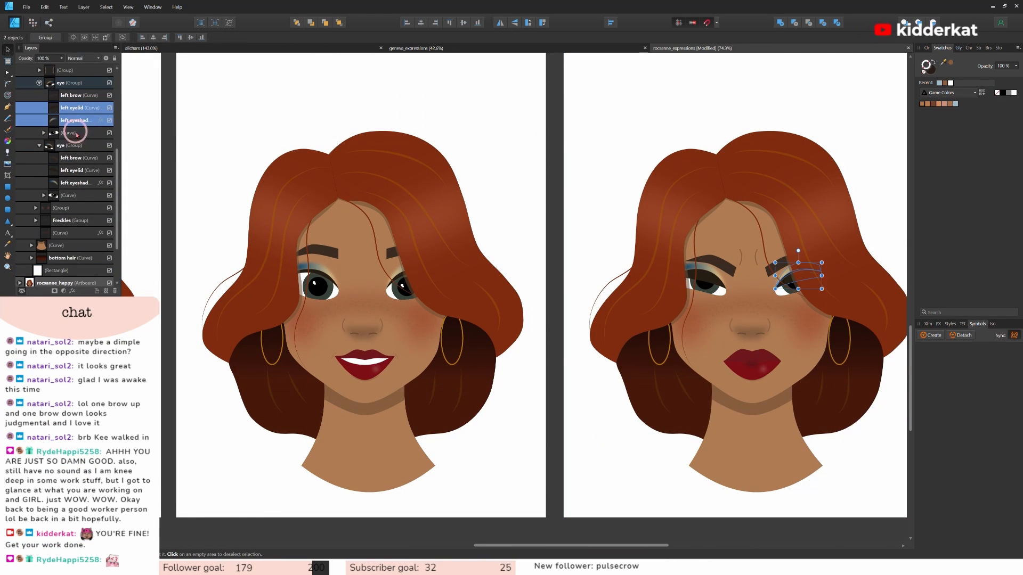
{"action": "left_click", "coordinate": [73, 133], "text": "ctrl"}
{"action": "left_click", "coordinate": [70, 170], "text": "ctrl"}
{"action": "left_click", "coordinate": [67, 182], "text": "ctrl"}
{"action": "left_click", "coordinate": [68, 196], "text": "ctrl"}
{"action": "left_click_drag", "start_coordinate": [763, 286], "coordinate": [761, 286]}
{"action": "scroll", "coordinate": [863, 272], "scroll_direction": "down", "scroll_amount": 3}
{"action": "left_click", "coordinate": [746, 458]}
{"action": "scroll", "coordinate": [102, 120], "scroll_direction": "up", "scroll_amount": 5}
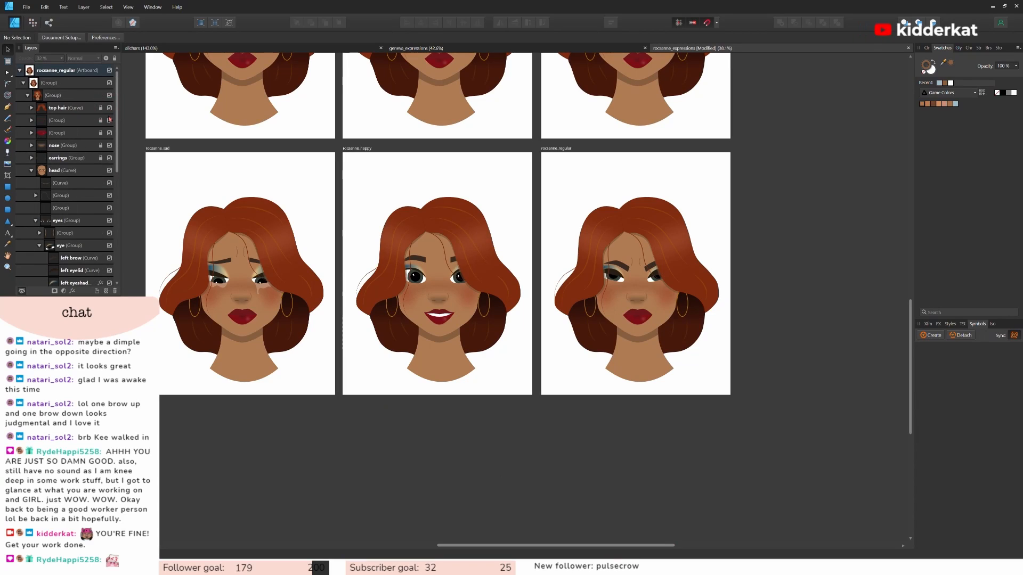
Select both slanted brows on the new artboard and check their placement against the eyes.
{"action": "left_click", "coordinate": [653, 264], "text": "ctrl"}
{"action": "left_click", "coordinate": [620, 265], "text": "ctrl+shift"}
{"action": "scroll", "coordinate": [658, 277], "scroll_direction": "up", "scroll_amount": 5}
{"action": "scroll", "coordinate": [823, 367], "scroll_direction": "down", "scroll_amount": 3}
{"action": "left_click", "coordinate": [823, 368]}
{"action": "scroll", "coordinate": [78, 230], "scroll_direction": "up", "scroll_amount": 2}
{"action": "left_click", "coordinate": [75, 170]}
{"action": "left_click", "coordinate": [829, 235]}
{"action": "scroll", "coordinate": [829, 235], "scroll_direction": "down", "scroll_amount": 2}
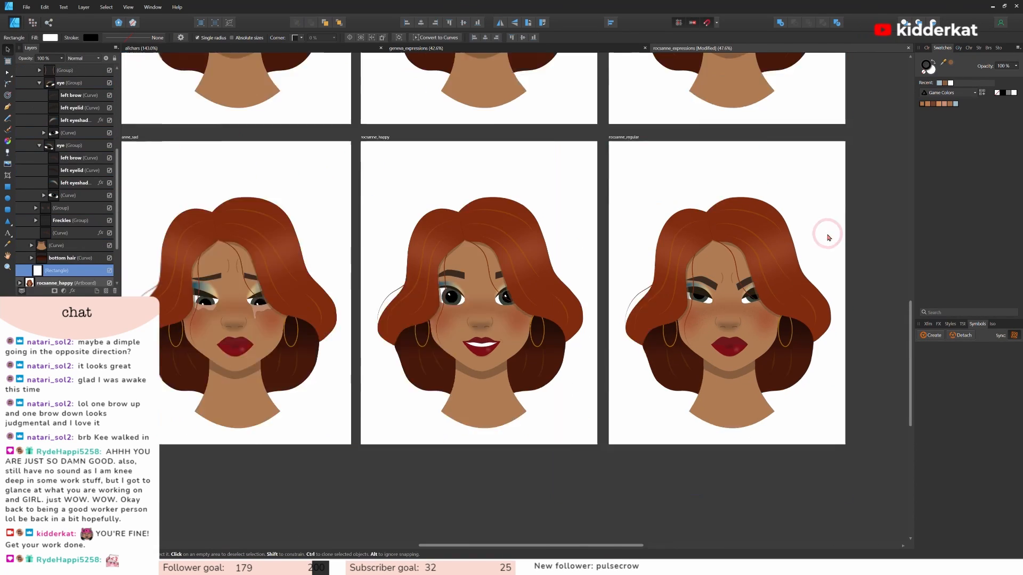
Review the six expression artboards and save the rocsanne_expressions document.
{"action": "scroll", "coordinate": [829, 235], "scroll_direction": "right", "scroll_amount": 2}
{"action": "scroll", "coordinate": [674, 399], "scroll_direction": "up", "scroll_amount": 2}
{"action": "scroll", "coordinate": [672, 396], "scroll_direction": "up", "scroll_amount": 3}
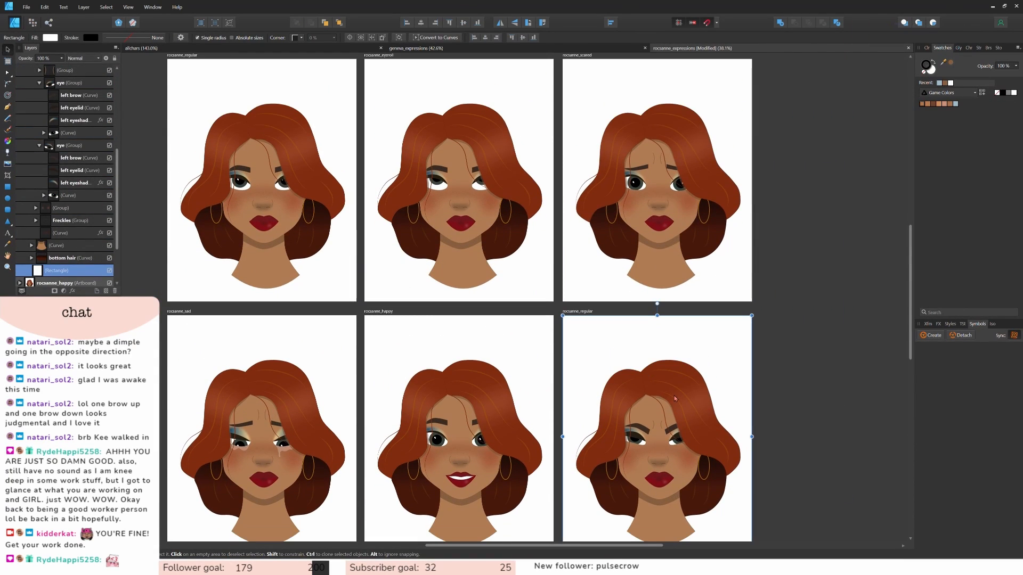
{"action": "key", "text": "ctrl+s"}
{"action": "left_click", "coordinate": [819, 392]}
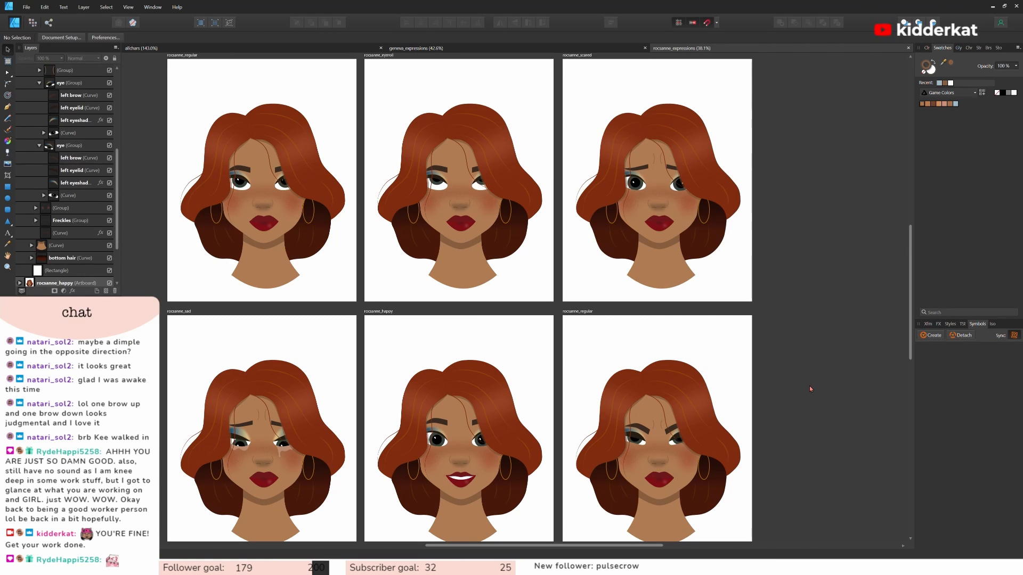
{"action": "scroll", "coordinate": [809, 388], "scroll_direction": "down", "scroll_amount": 1}
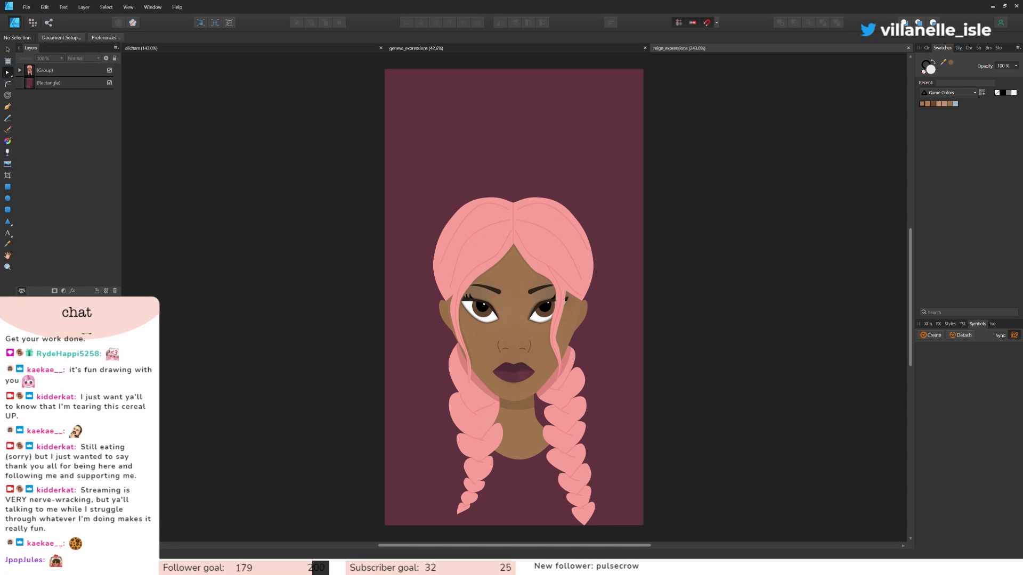
Delete the eyeliner group from the pink-haired character's eyes in reign_expressions.
{"action": "scroll", "coordinate": [509, 331], "scroll_direction": "up", "scroll_amount": 5}
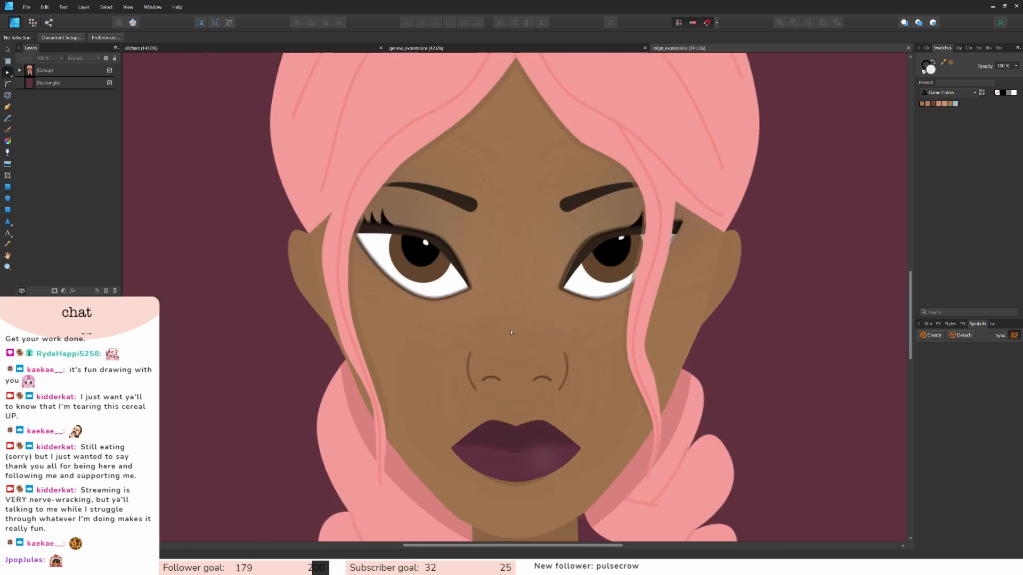
{"action": "left_click", "coordinate": [437, 250]}
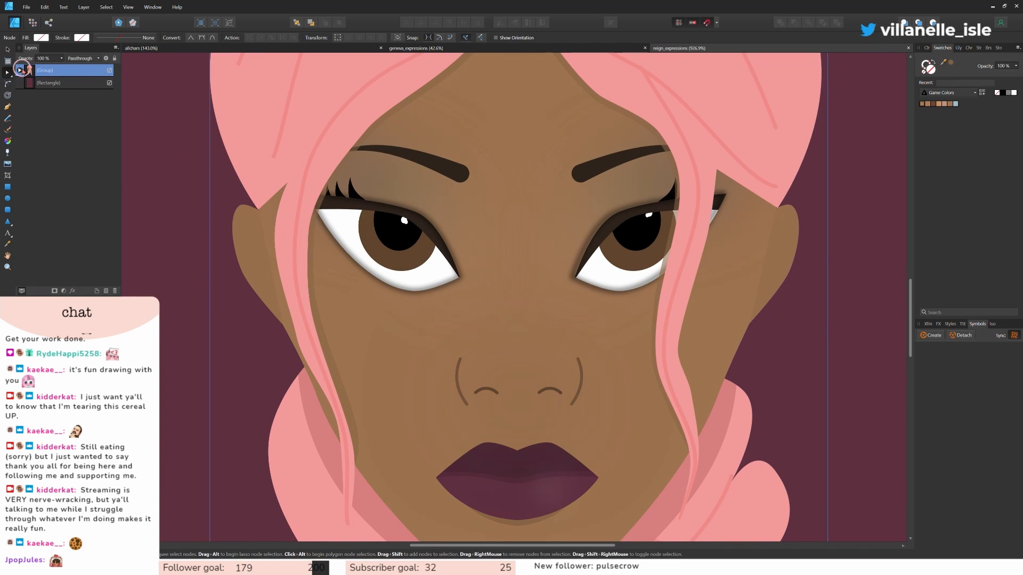
{"action": "left_click", "coordinate": [20, 71]}
{"action": "left_click", "coordinate": [60, 185]}
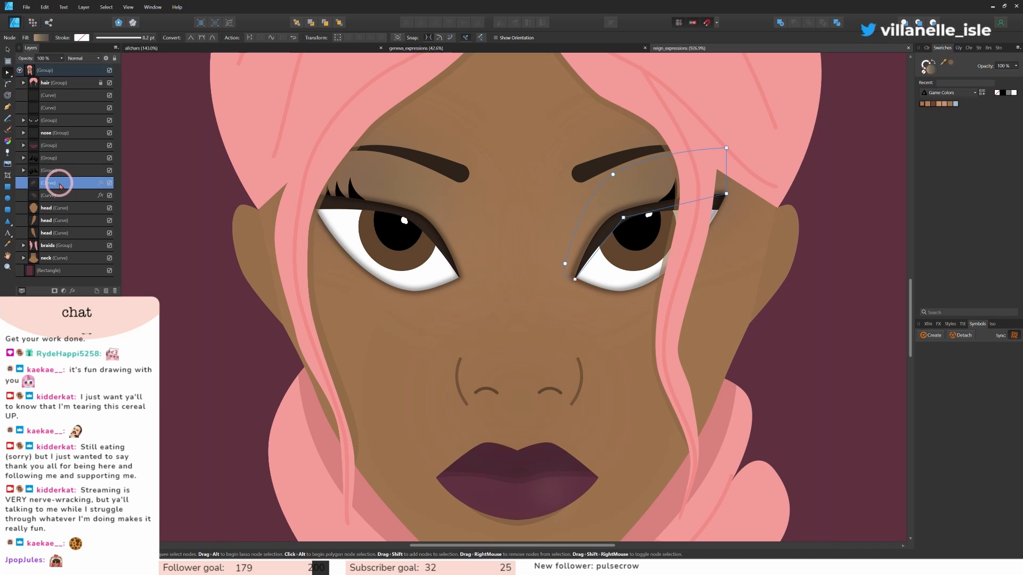
{"action": "key", "text": "ctrl+z"}
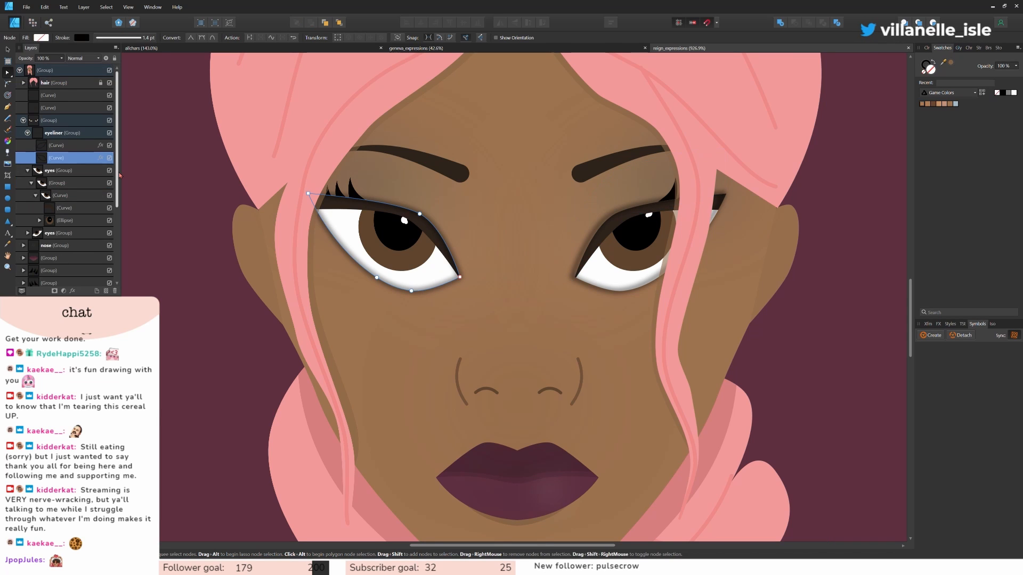
{"action": "left_click", "coordinate": [92, 133]}
{"action": "key", "text": "Delete"}
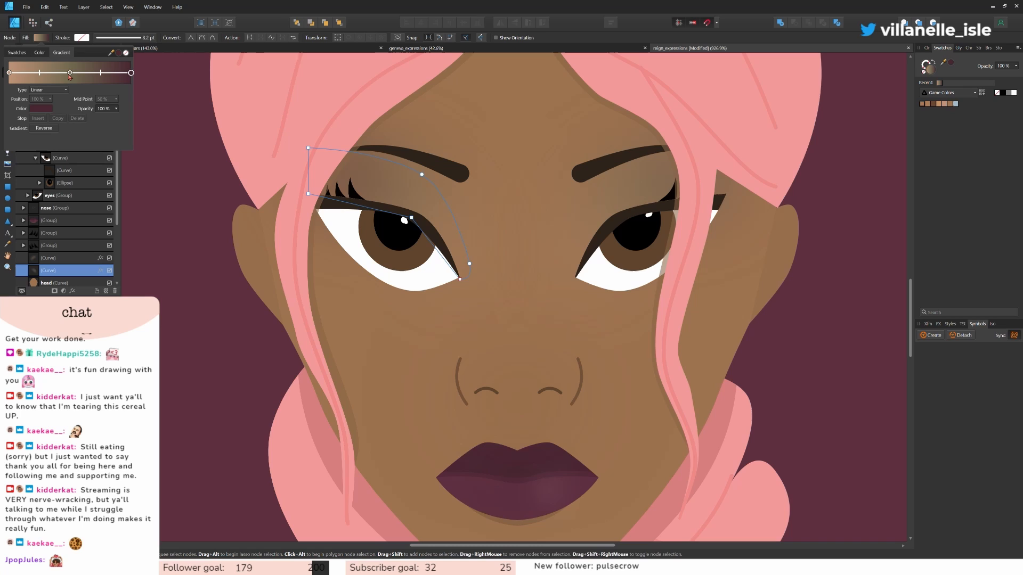
Raise the saturation of the middle stop in the left eyeshadow's gradient to 56, using HSL sliders.
{"action": "left_click", "coordinate": [70, 73]}
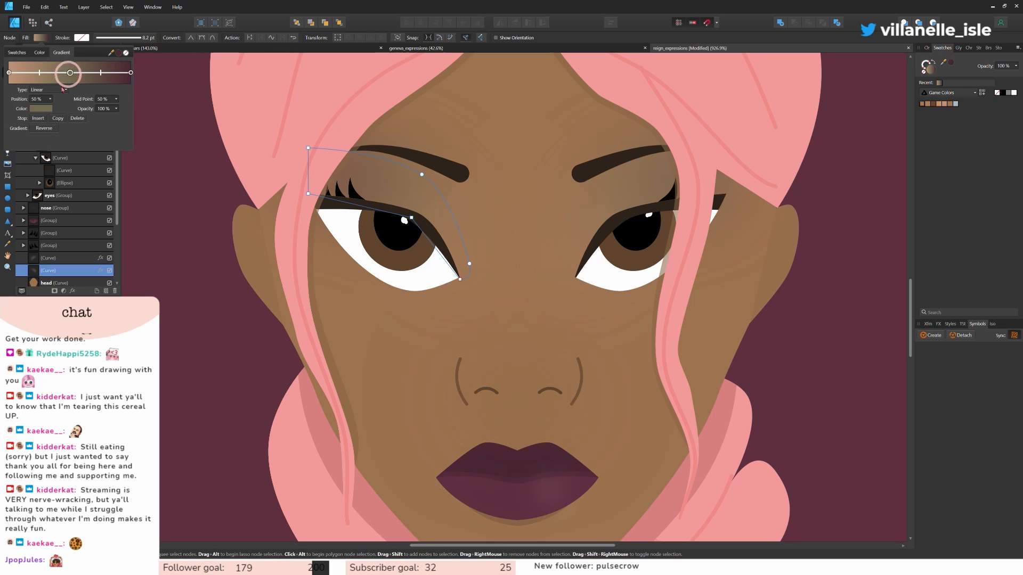
{"action": "left_click", "coordinate": [44, 110]}
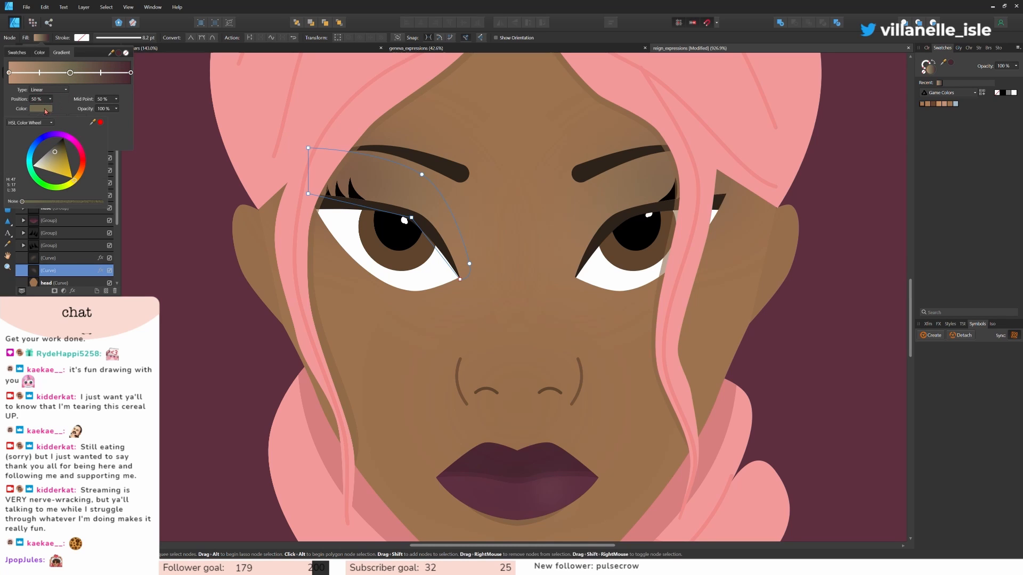
{"action": "left_click", "coordinate": [45, 123]}
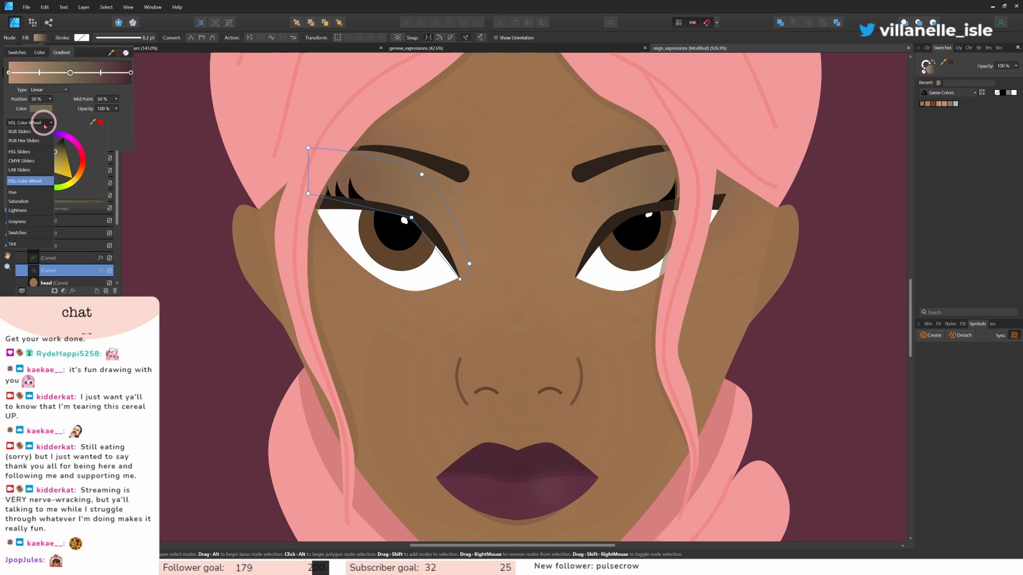
{"action": "left_click", "coordinate": [21, 152]}
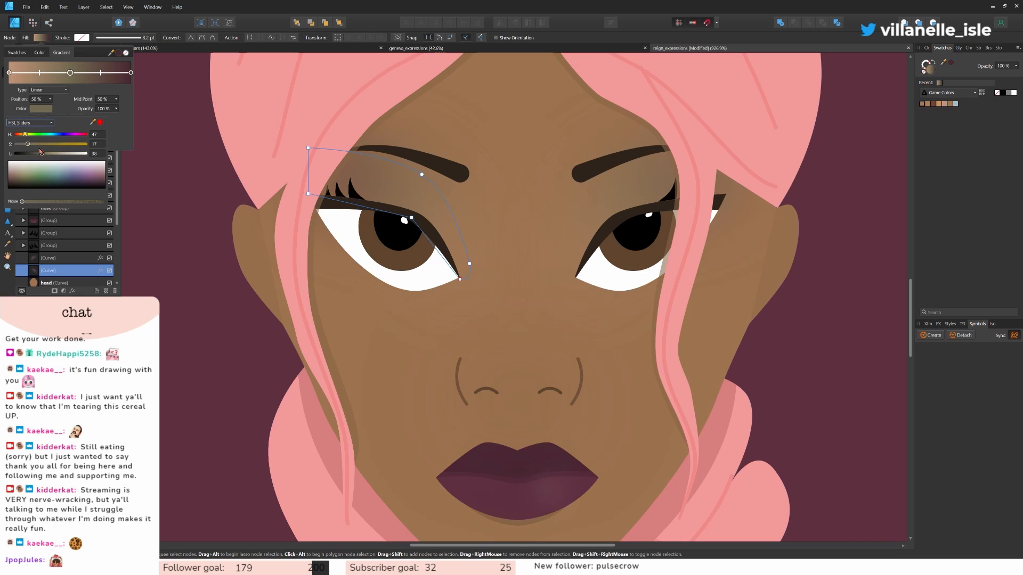
{"action": "left_click_drag", "start_coordinate": [30, 146], "coordinate": [49, 152]}
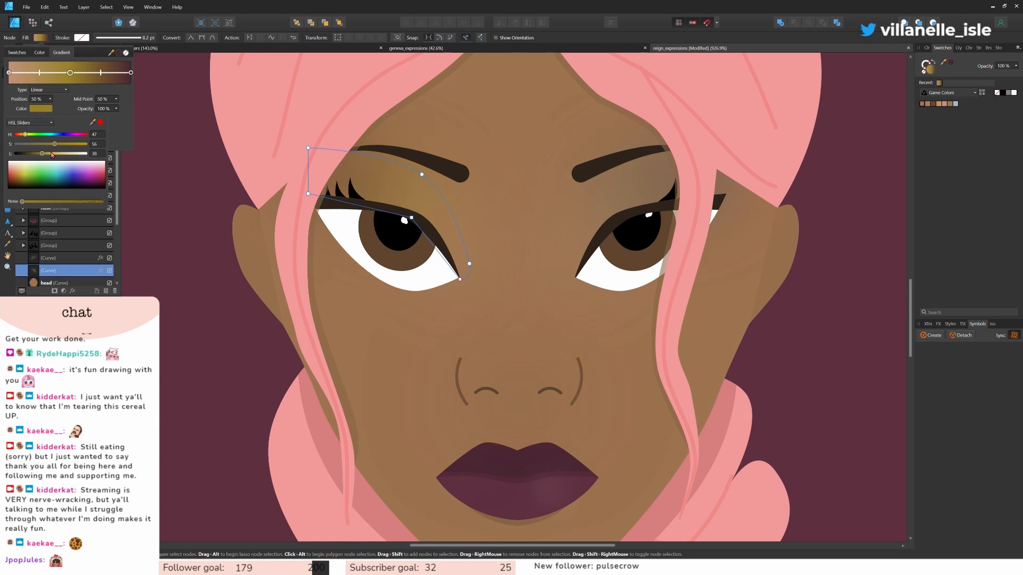
Increase the saturation of the two end stops in the left eyeshadow's gradient.
{"action": "left_click", "coordinate": [131, 73]}
{"action": "left_click", "coordinate": [44, 108]}
{"action": "left_click_drag", "start_coordinate": [41, 144], "coordinate": [63, 155]}
{"action": "left_click", "coordinate": [9, 73]}
{"action": "left_click", "coordinate": [44, 108]}
{"action": "left_click_drag", "start_coordinate": [41, 144], "coordinate": [57, 145]}
{"action": "left_click", "coordinate": [182, 165]}
{"action": "left_click", "coordinate": [372, 189]}
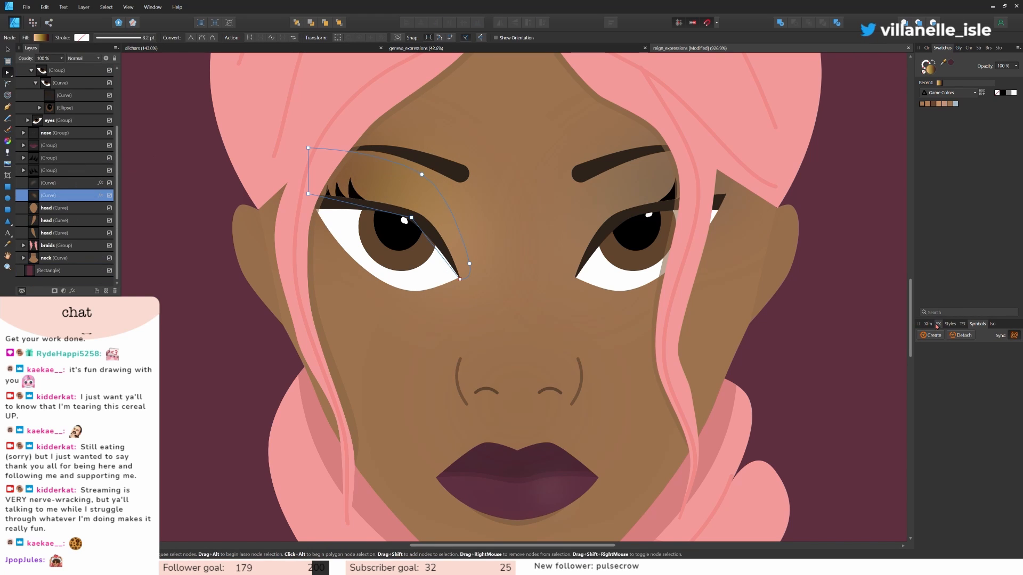
Set the left eyeshadow's Gaussian blur radius to 3 px and adjust the middle gradient stop's hue and lightness to a darker tone.
{"action": "left_click", "coordinate": [938, 323]}
{"action": "left_click_drag", "start_coordinate": [962, 367], "coordinate": [953, 368]}
{"action": "left_click", "coordinate": [41, 38]}
{"action": "left_click", "coordinate": [70, 73]}
{"action": "left_click", "coordinate": [44, 109]}
{"action": "left_click_drag", "start_coordinate": [24, 136], "coordinate": [29, 136]}
{"action": "left_click_drag", "start_coordinate": [43, 154], "coordinate": [34, 154]}
{"action": "left_click", "coordinate": [215, 100]}
{"action": "left_click", "coordinate": [215, 99]}
Reposition the fill gradient's handles diagonally across the left eyeshadow, from the outer lid to the inner corner.
{"action": "left_click", "coordinate": [46, 193]}
{"action": "key", "text": "g"}
{"action": "left_click_drag", "start_coordinate": [257, 251], "coordinate": [297, 214]}
{"action": "left_click_drag", "start_coordinate": [308, 161], "coordinate": [338, 181]}
{"action": "left_click_drag", "start_coordinate": [429, 255], "coordinate": [419, 246]}
{"action": "left_click", "coordinate": [8, 49]}
Delete the middle colour stop from the left eyeshadow's gradient.
{"action": "scroll", "coordinate": [426, 240], "scroll_direction": "down", "scroll_amount": 2}
{"action": "left_click", "coordinate": [299, 155]}
{"action": "left_click", "coordinate": [41, 38]}
{"action": "left_click", "coordinate": [70, 73]}
{"action": "left_click", "coordinate": [77, 118]}
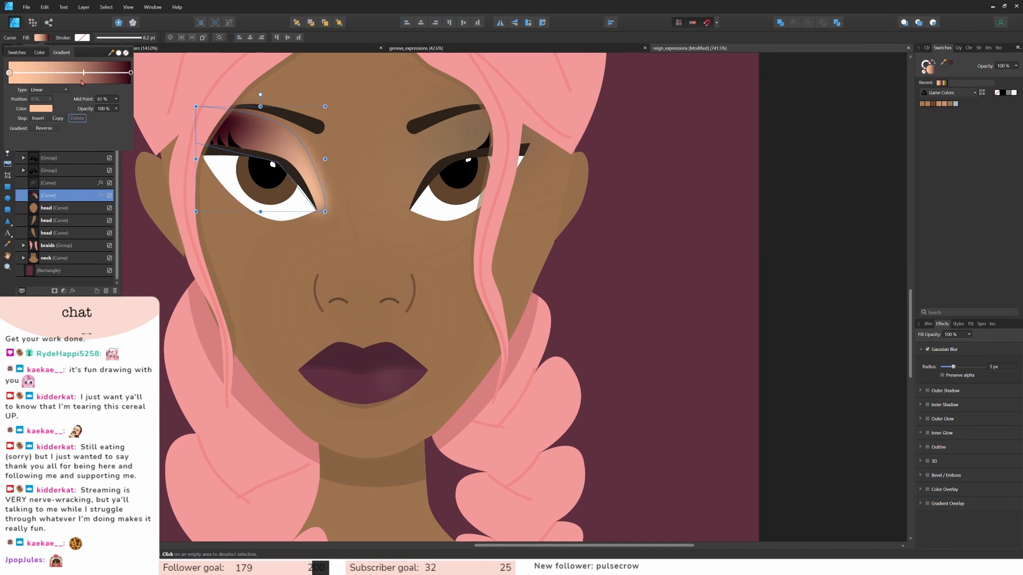
Shift the eyeshadow gradient's midpoint toward the dark end and slightly darken the peach stop.
{"action": "left_click_drag", "start_coordinate": [70, 72], "coordinate": [100, 73]}
{"action": "left_click", "coordinate": [46, 109]}
{"action": "left_click_drag", "start_coordinate": [50, 155], "coordinate": [45, 154]}
{"action": "scroll", "coordinate": [633, 203], "scroll_direction": "down", "scroll_amount": 3}
{"action": "left_click", "coordinate": [673, 268]}
{"action": "scroll", "coordinate": [591, 205], "scroll_direction": "up", "scroll_amount": 4}
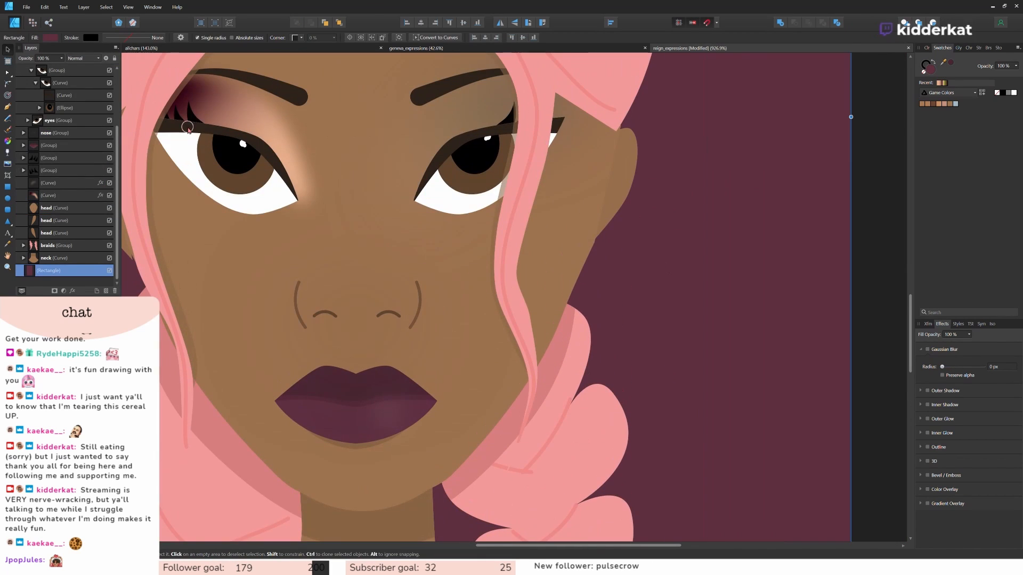
Adjust the outer node of the left eyelid curve inside the eye group and delete the curve's upper nodes near the crease.
{"action": "left_click", "coordinate": [229, 181]}
{"action": "left_click", "coordinate": [72, 159]}
{"action": "left_click", "coordinate": [74, 170]}
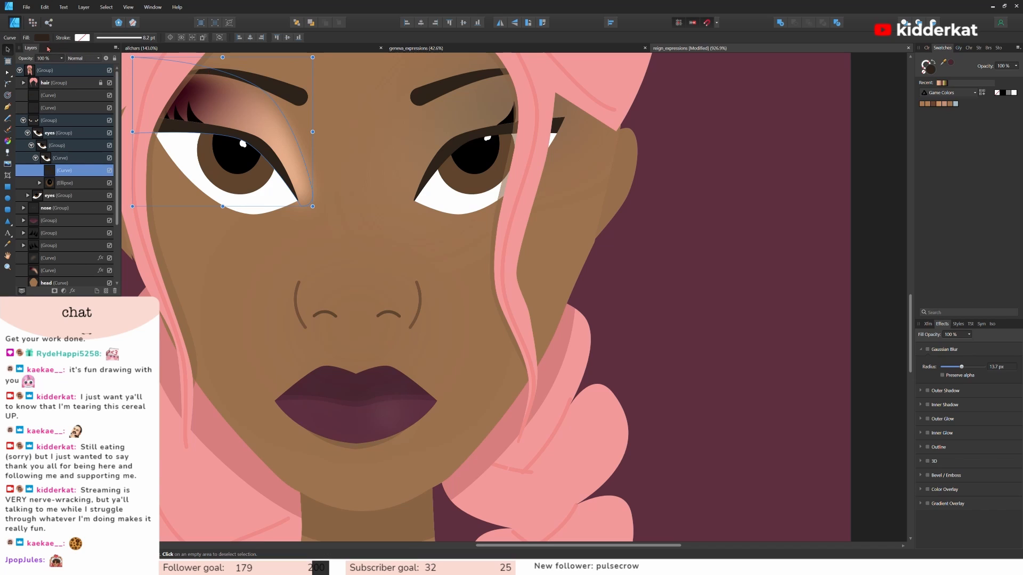
{"action": "left_click", "coordinate": [10, 76]}
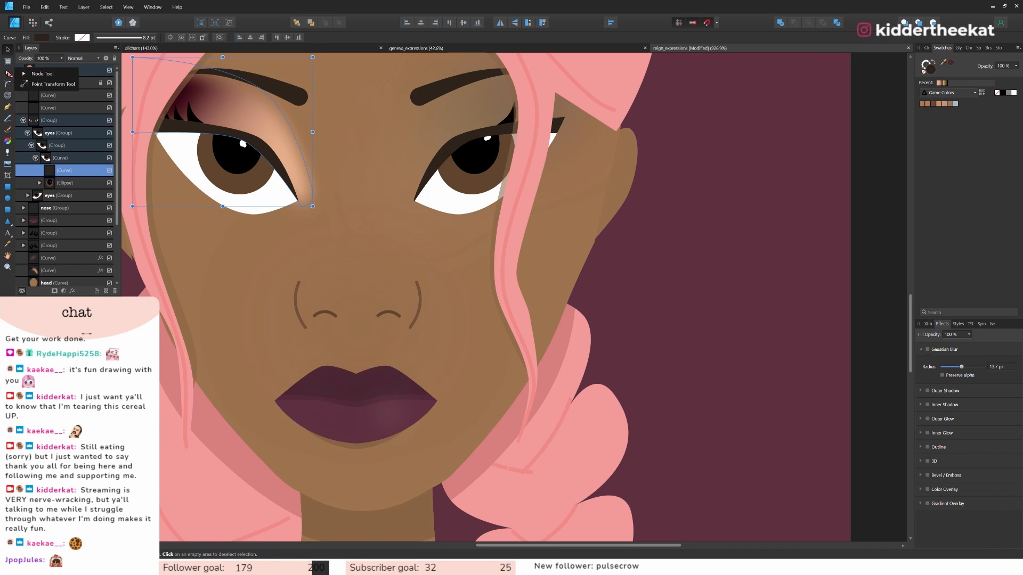
{"action": "left_click", "coordinate": [41, 73]}
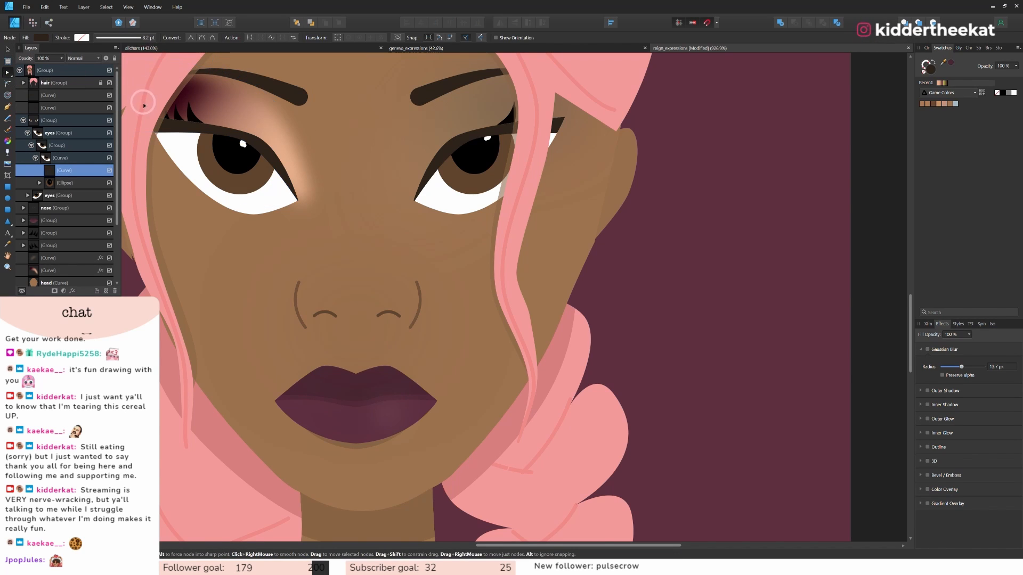
{"action": "left_click", "coordinate": [178, 121]}
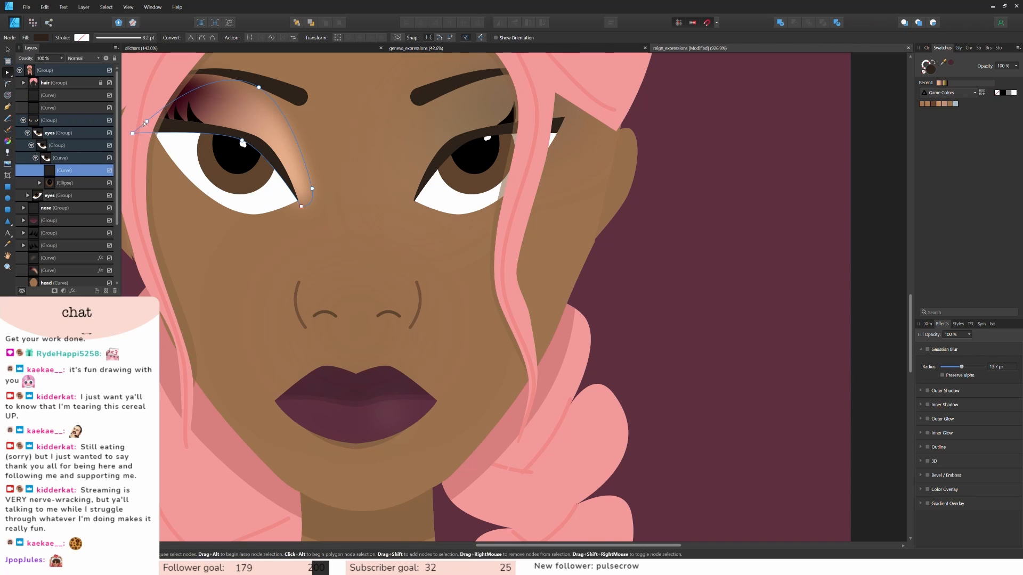
{"action": "left_click_drag", "start_coordinate": [146, 122], "coordinate": [152, 117]}
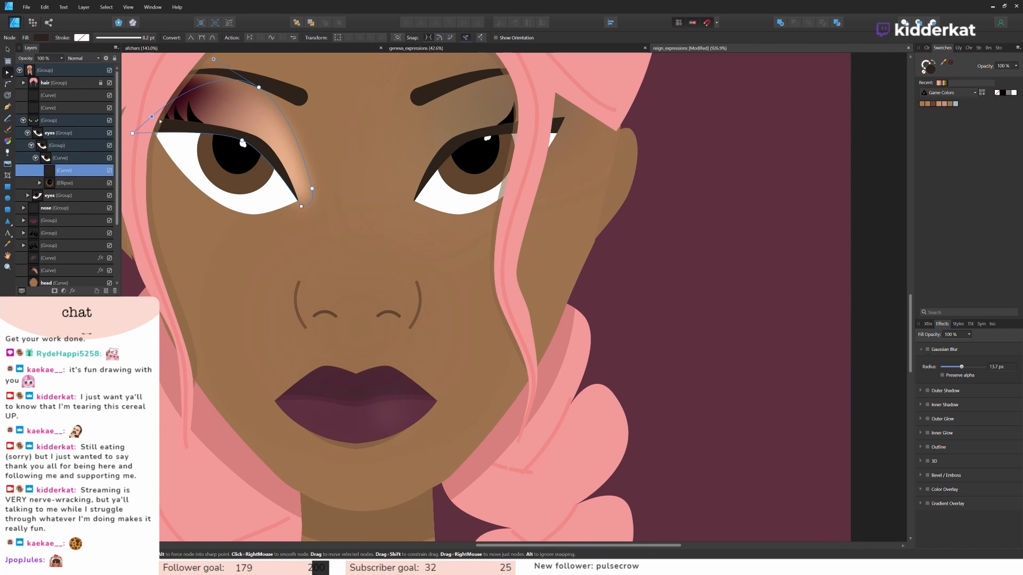
{"action": "left_click", "coordinate": [311, 183]}
{"action": "left_click_drag", "start_coordinate": [244, 70], "coordinate": [352, 195]}
{"action": "key", "text": "Delete"}
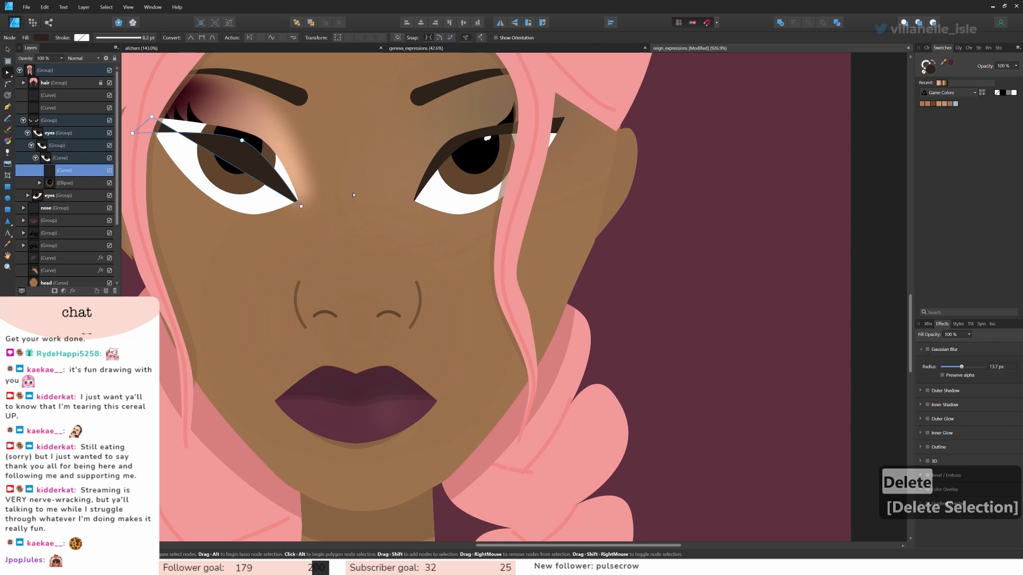
Reshape the left eyelid curve into a thin tapering band that follows the upper edge of the eye.
{"action": "mouse_move", "coordinate": [152, 118]}
{"action": "left_mouse_down"}
{"action": "mouse_move", "coordinate": [143, 128]}
{"action": "mouse_move", "coordinate": [157, 118]}
{"action": "left_mouse_up"}
{"action": "left_click_drag", "start_coordinate": [242, 140], "coordinate": [257, 135]}
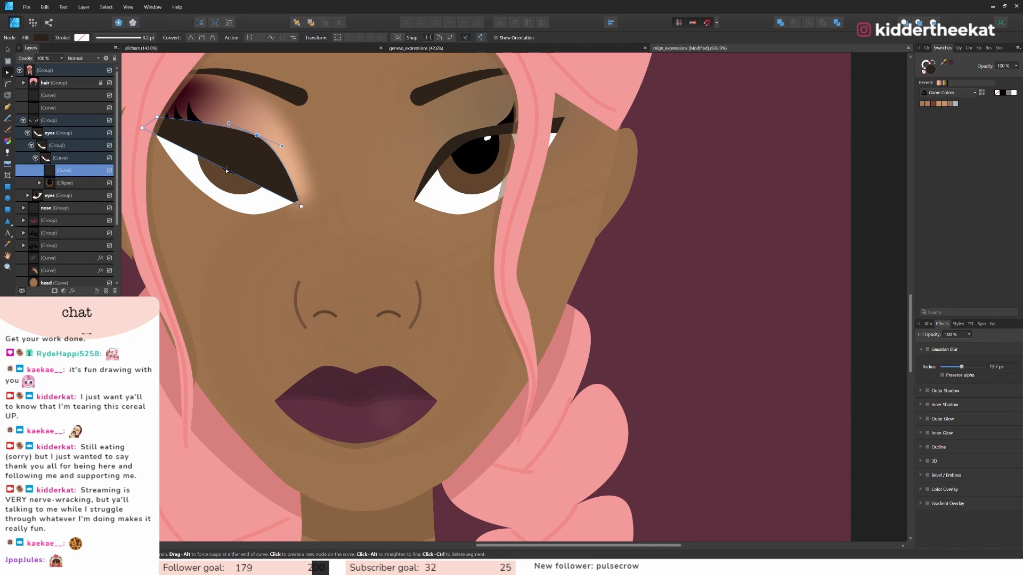
{"action": "left_click_drag", "start_coordinate": [226, 169], "coordinate": [256, 128]}
{"action": "left_click", "coordinate": [266, 115]}
Move the eyelid curve out of the eye's clipping shape and refine its inner corner and curvature.
{"action": "left_click_drag", "start_coordinate": [64, 171], "coordinate": [60, 128]}
{"action": "left_click", "coordinate": [60, 133]}
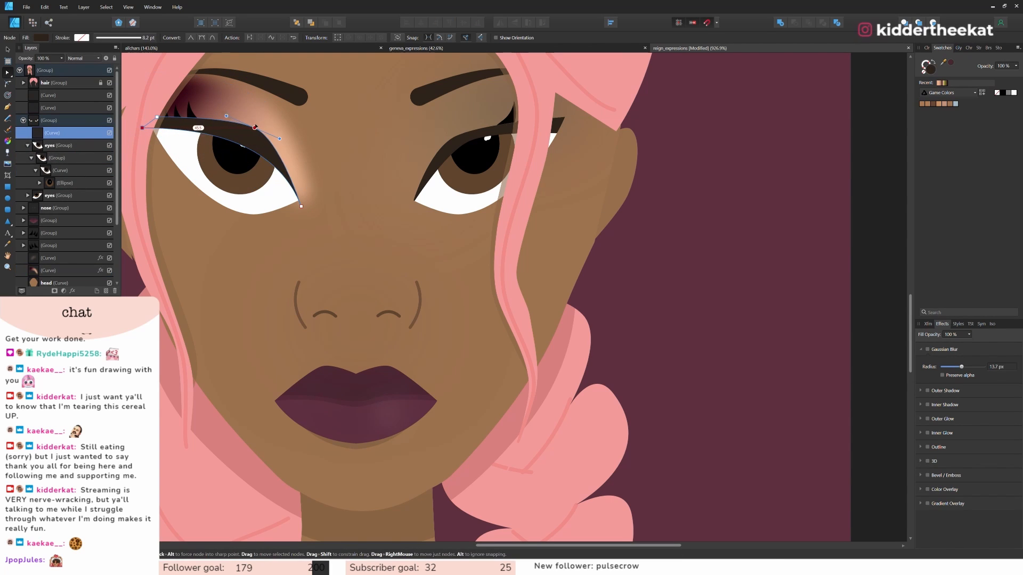
{"action": "left_click_drag", "start_coordinate": [300, 206], "coordinate": [299, 201]}
{"action": "left_click_drag", "start_coordinate": [282, 158], "coordinate": [229, 123]}
{"action": "scroll", "coordinate": [407, 259], "scroll_direction": "down", "scroll_amount": 3}
{"action": "left_click", "coordinate": [373, 330]}
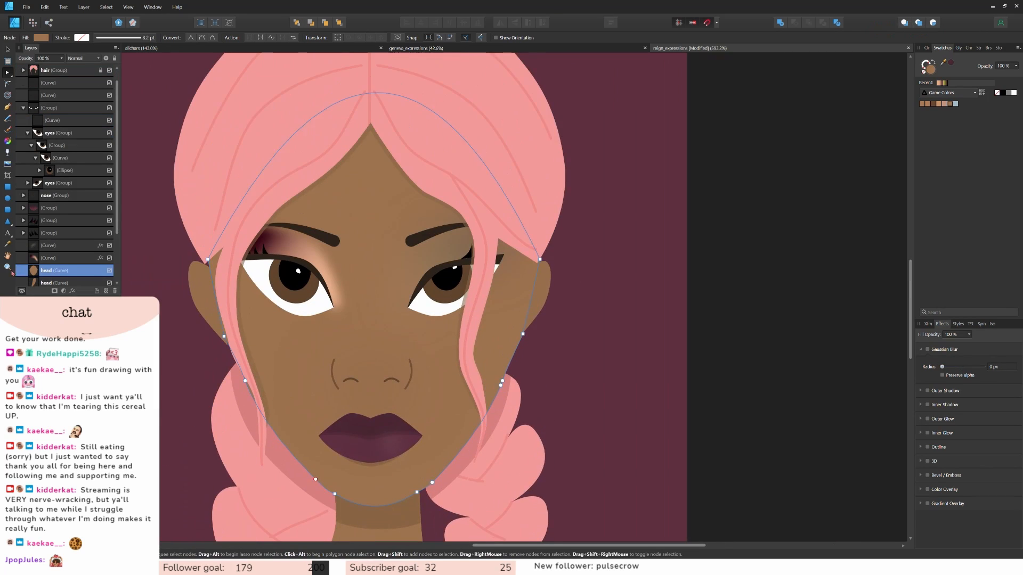
Delete both eyelash groups along with the right eye group and right eyeshadow.
{"action": "left_click", "coordinate": [96, 221]}
{"action": "left_click", "coordinate": [97, 232], "text": "shift"}
{"action": "key", "text": "Delete"}
{"action": "left_click", "coordinate": [47, 183]}
{"action": "key", "text": "Delete"}
{"action": "left_click", "coordinate": [266, 243]}
Move the left eyelid and eyeshadow curves into the eyes group, with the eyeshadow beneath the eye.
{"action": "left_click_drag", "start_coordinate": [62, 121], "coordinate": [63, 139]}
{"action": "left_click", "coordinate": [64, 146]}
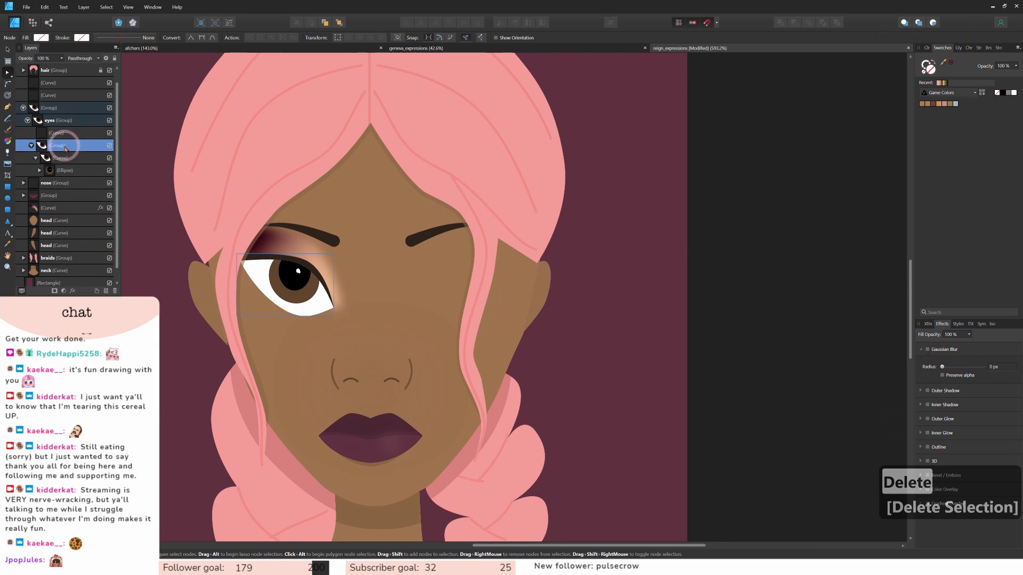
{"action": "left_click_drag", "start_coordinate": [44, 211], "coordinate": [42, 177]}
{"action": "left_click", "coordinate": [32, 145]}
{"action": "left_click", "coordinate": [65, 145]}
{"action": "left_click", "coordinate": [58, 133]}
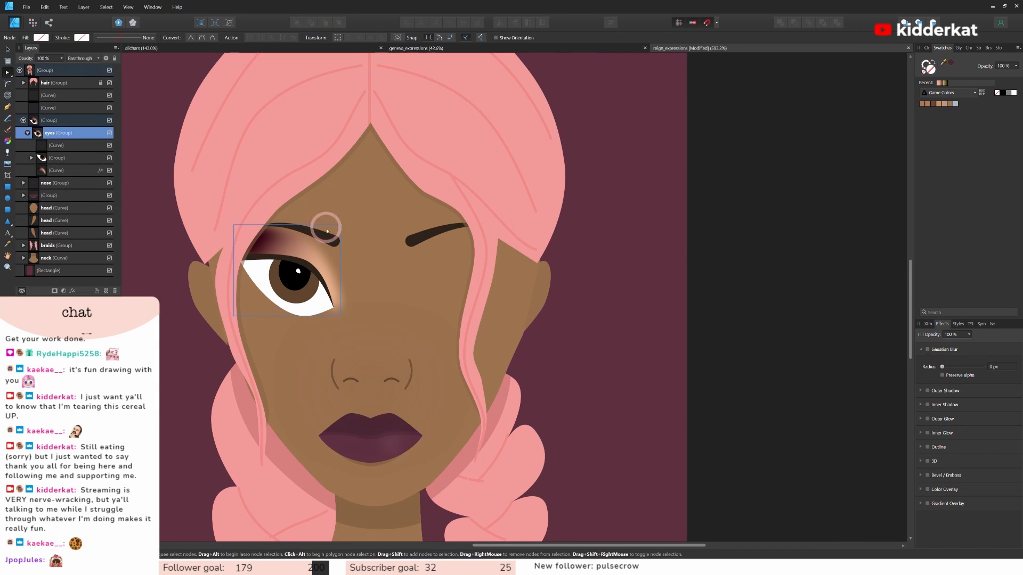
Name the left eye's curves eyelide, eyebrow and eyeshadow, and move the eyebrow into the eyes group.
{"action": "double_click", "coordinate": [65, 145]}
{"action": "type", "text": "eyelide"}
{"action": "key", "text": "Return"}
{"action": "double_click", "coordinate": [59, 107]}
{"action": "type", "text": "eyebrow"}
{"action": "key", "text": "Return"}
{"action": "double_click", "coordinate": [60, 170]}
{"action": "type", "text": "eyeshadow"}
{"action": "left_click_drag", "start_coordinate": [61, 108], "coordinate": [64, 134]}
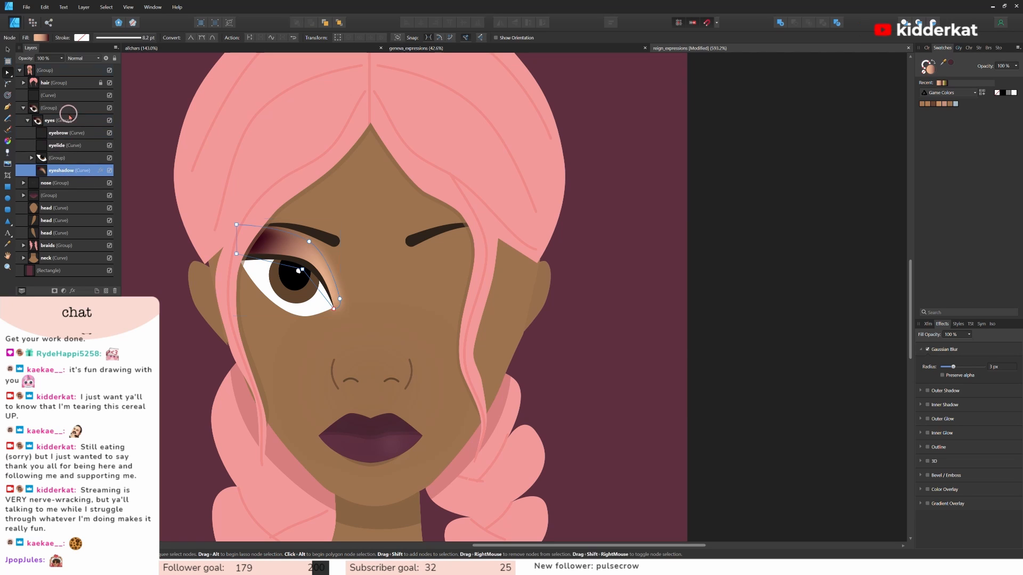
Place a horizontally flipped duplicate of the eyes group on the right side of the face and delete the old right eyebrow.
{"action": "left_click", "coordinate": [68, 120]}
{"action": "key", "text": "ctrl+j"}
{"action": "key", "text": "ctrl+j"}
{"action": "left_click", "coordinate": [7, 49]}
{"action": "left_click", "coordinate": [499, 22]}
{"action": "left_click_drag", "start_coordinate": [291, 277], "coordinate": [464, 277]}
{"action": "left_click", "coordinate": [64, 96]}
{"action": "key", "text": "Delete"}
{"action": "left_click", "coordinate": [64, 108]}
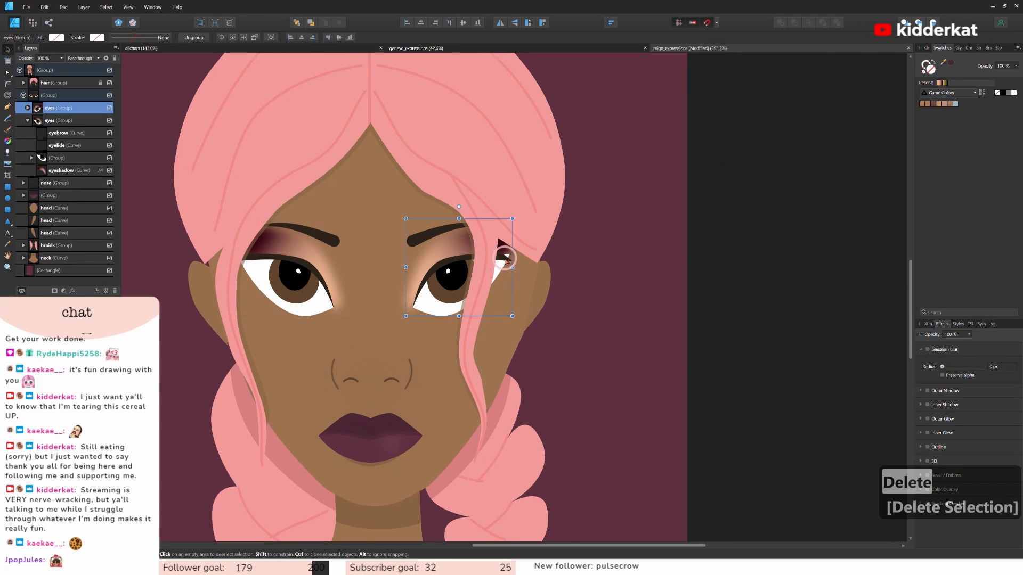
Extend the left eyelid's outer corner upward to cover the eye white and adjust its lower edge, hiding the hair while editing.
{"action": "scroll", "coordinate": [390, 281], "scroll_direction": "down", "scroll_amount": 2}
{"action": "scroll", "coordinate": [277, 277], "scroll_direction": "up", "scroll_amount": 6}
{"action": "left_click", "coordinate": [109, 82]}
{"action": "left_click", "coordinate": [65, 145]}
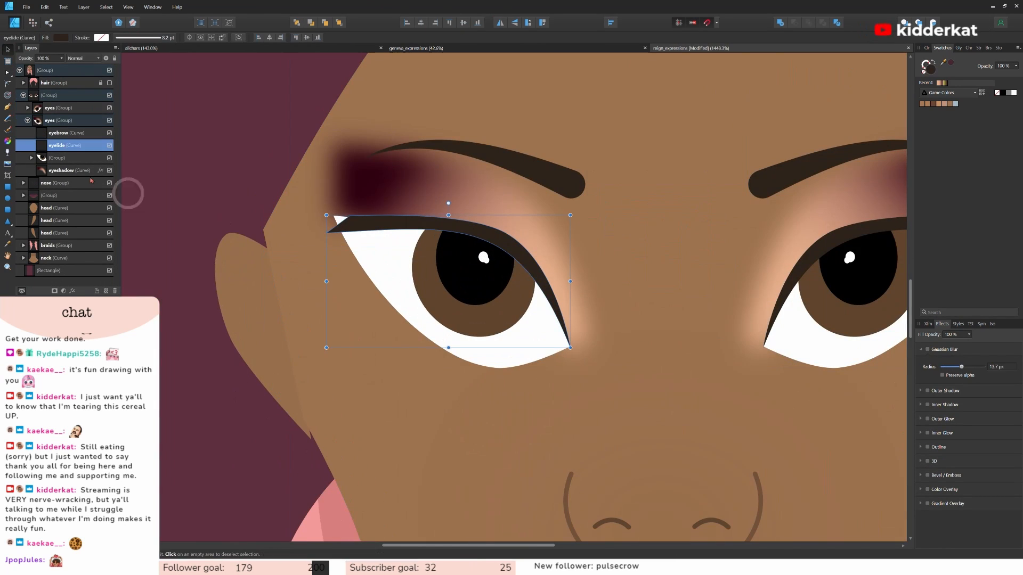
{"action": "left_click", "coordinate": [7, 72]}
{"action": "left_click_drag", "start_coordinate": [328, 217], "coordinate": [327, 205]}
{"action": "left_click_drag", "start_coordinate": [466, 226], "coordinate": [465, 234]}
{"action": "left_click", "coordinate": [110, 83]}
Replace the right eye with a horizontally flipped duplicate of the corrected left eyes group.
{"action": "left_click", "coordinate": [64, 120]}
{"action": "scroll", "coordinate": [374, 268], "scroll_direction": "down", "scroll_amount": 5}
{"action": "key", "text": "ctrl+j"}
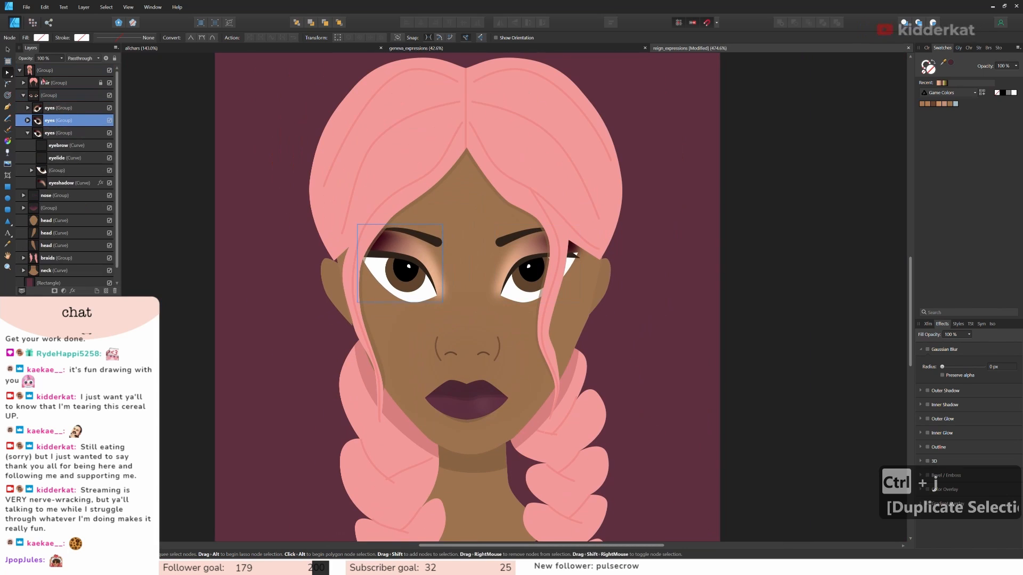
{"action": "left_click", "coordinate": [499, 23]}
{"action": "left_click_drag", "start_coordinate": [400, 268], "coordinate": [538, 267]}
{"action": "left_click", "coordinate": [70, 108]}
{"action": "key", "text": "Delete"}
{"action": "left_click", "coordinate": [687, 360]}
Unlock the hair group and adjust the hair outline's nodes beside the left ear to close the gap.
{"action": "scroll", "coordinate": [200, 213], "scroll_direction": "up", "scroll_amount": 5}
{"action": "left_click", "coordinate": [250, 277]}
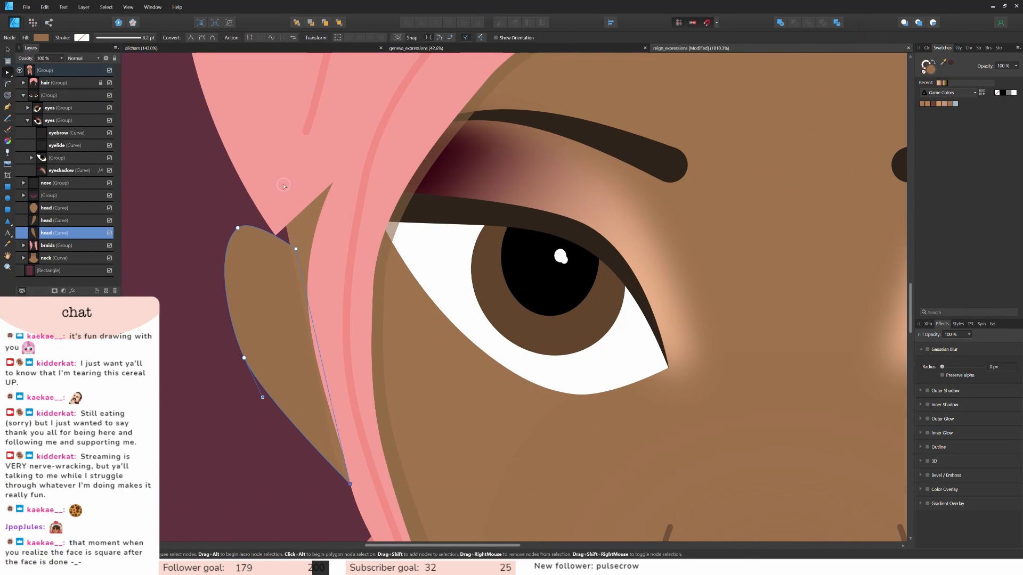
{"action": "left_click", "coordinate": [100, 83]}
{"action": "left_click", "coordinate": [286, 187]}
{"action": "left_click_drag", "start_coordinate": [276, 236], "coordinate": [289, 244]}
{"action": "mouse_move", "coordinate": [310, 213]}
{"action": "left_mouse_down"}
{"action": "mouse_move", "coordinate": [299, 219]}
{"action": "mouse_move", "coordinate": [316, 216]}
{"action": "left_mouse_up"}
{"action": "left_click_drag", "start_coordinate": [290, 245], "coordinate": [288, 241]}
{"action": "scroll", "coordinate": [289, 299], "scroll_direction": "down", "scroll_amount": 5}
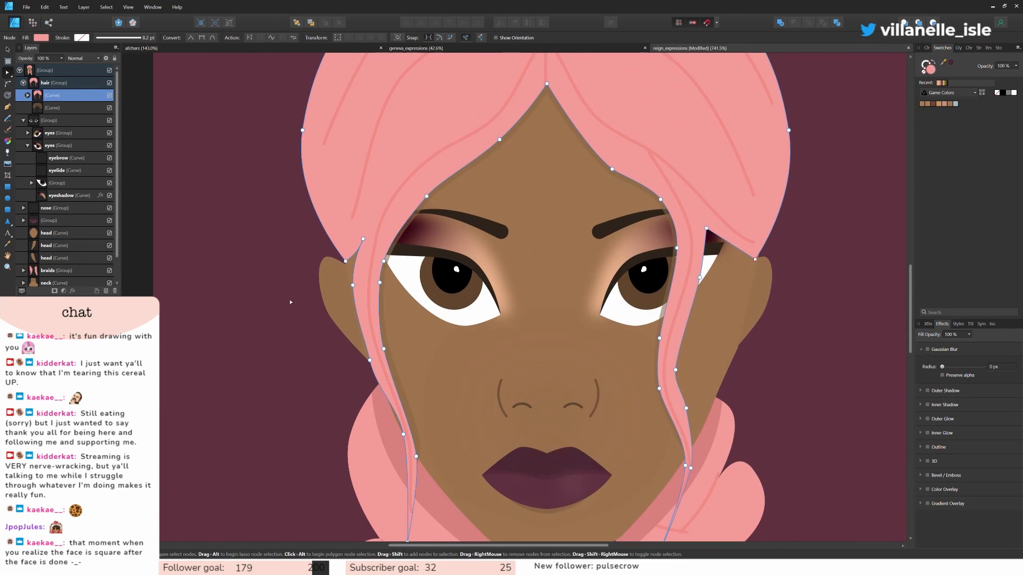
{"action": "scroll", "coordinate": [798, 220], "scroll_direction": "up", "scroll_amount": 5}
{"action": "scroll", "coordinate": [645, 337], "scroll_direction": "down", "scroll_amount": 5}
{"action": "left_click", "coordinate": [701, 403]}
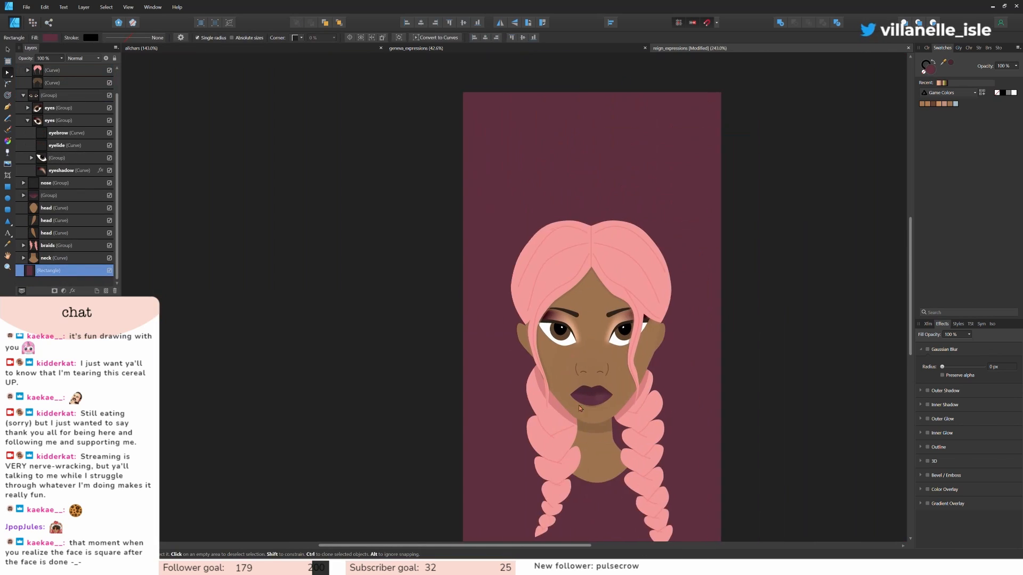
Recolour the three head curves and the neck with a deep brown from the Skin Tones palette.
{"action": "scroll", "coordinate": [700, 403], "scroll_direction": "up", "scroll_amount": 3}
{"action": "double_click", "coordinate": [351, 304]}
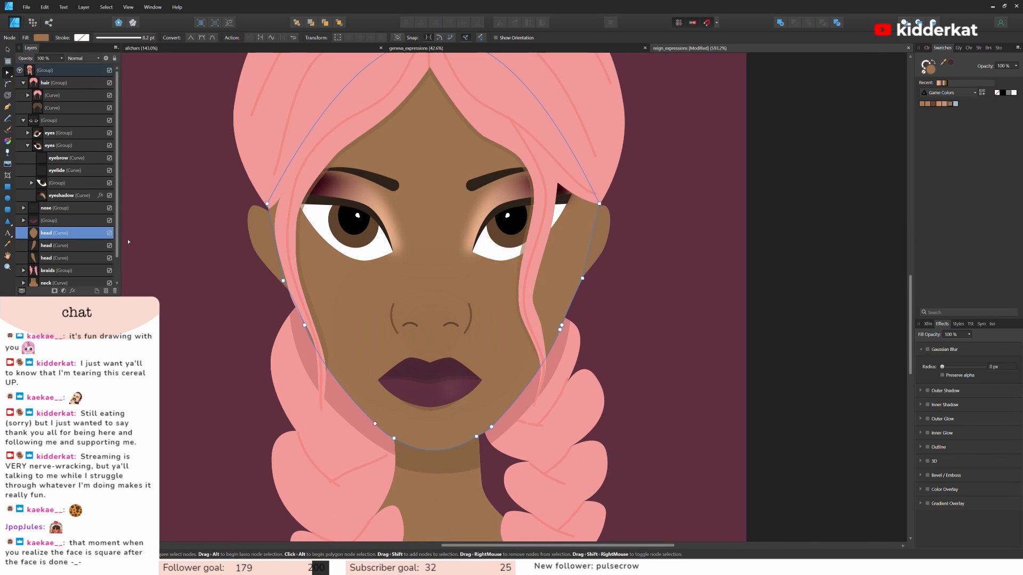
{"action": "left_click", "coordinate": [951, 93]}
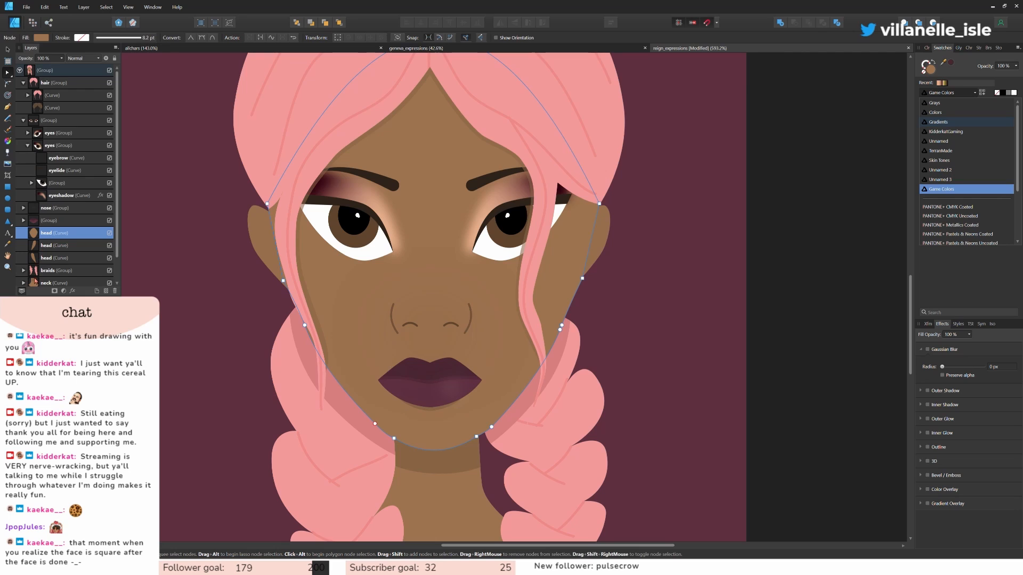
{"action": "left_click", "coordinate": [65, 245], "text": "ctrl"}
{"action": "left_click", "coordinate": [62, 258], "text": "ctrl"}
{"action": "left_click", "coordinate": [60, 250], "text": "ctrl"}
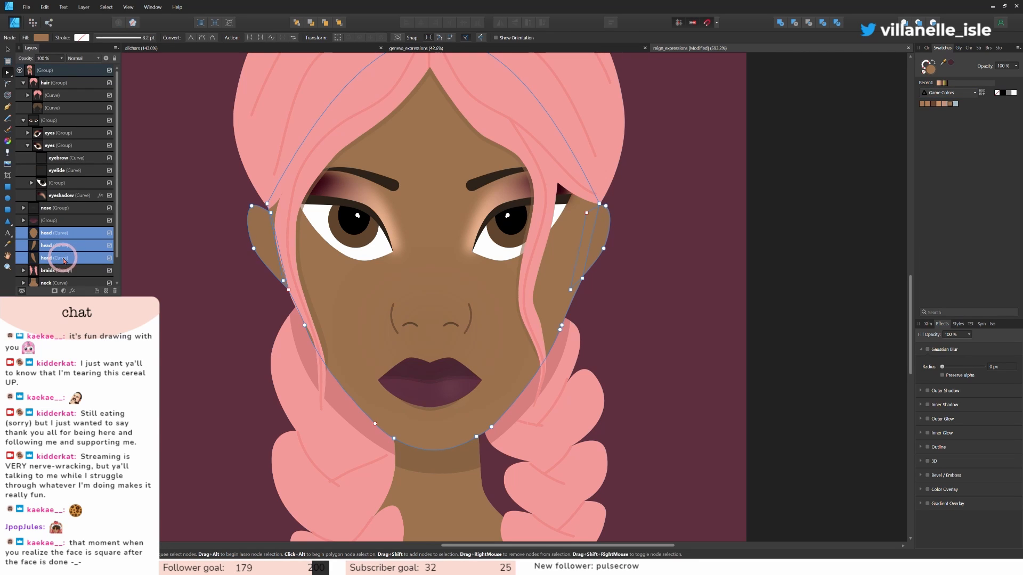
{"action": "scroll", "coordinate": [53, 260], "scroll_direction": "down", "scroll_amount": 1}
{"action": "left_click", "coordinate": [50, 260], "text": "ctrl"}
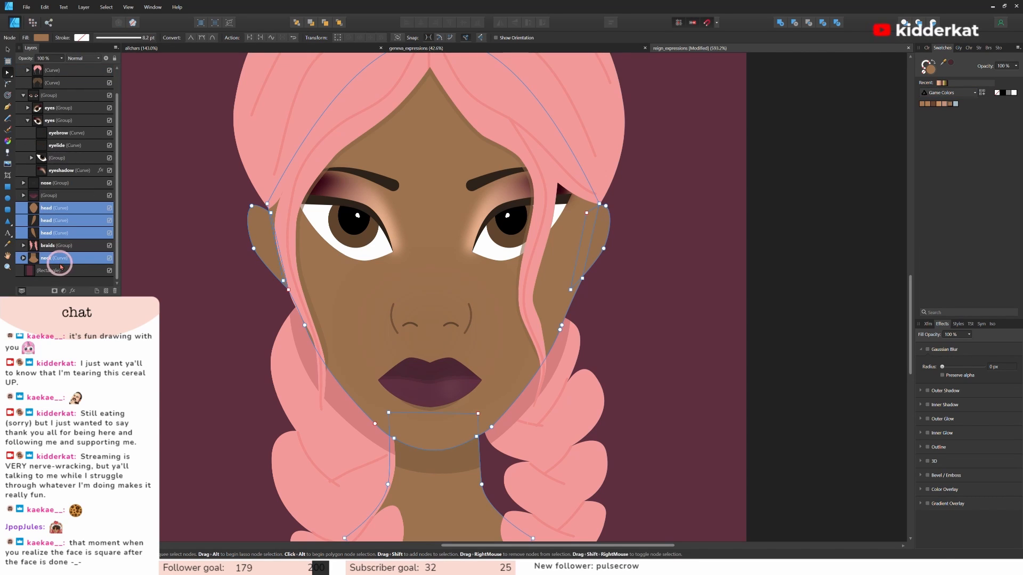
{"action": "left_click", "coordinate": [952, 93]}
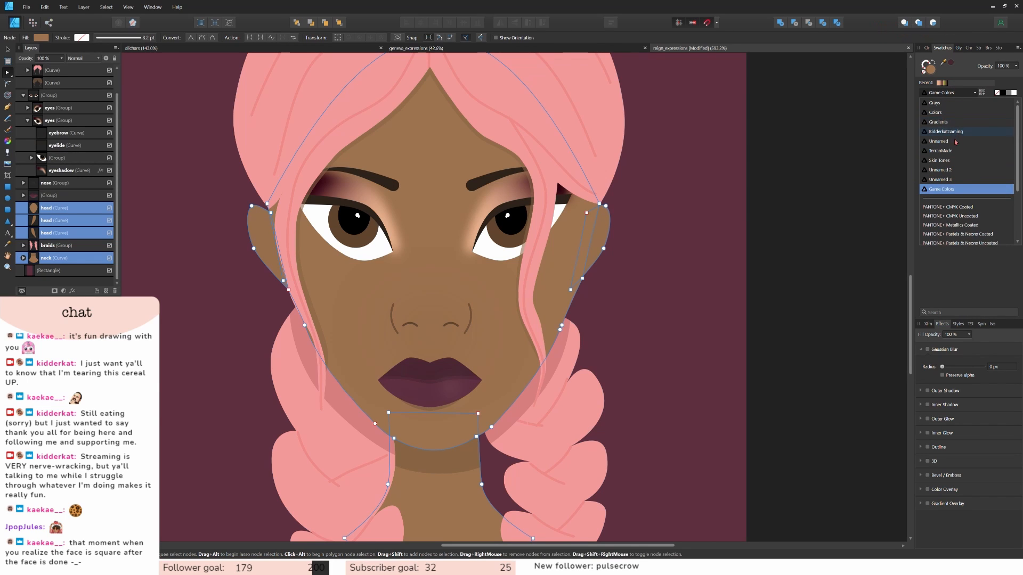
{"action": "left_click", "coordinate": [940, 161]}
{"action": "left_click", "coordinate": [927, 122]}
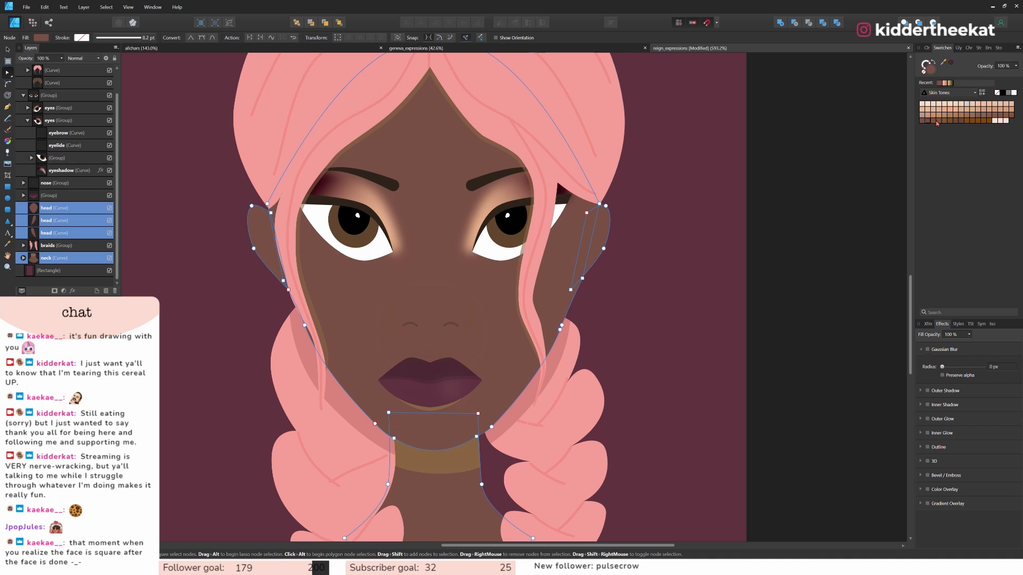
{"action": "left_click", "coordinate": [934, 122]}
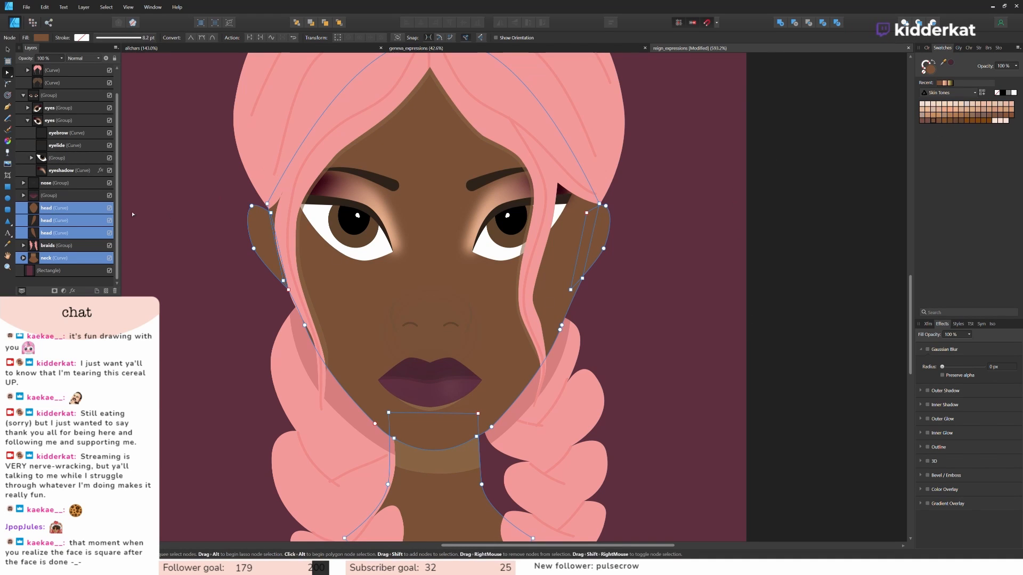
Darken the fill of the shadow curve nested inside the neck by lowering its HSL lightness.
{"action": "left_click", "coordinate": [22, 259]}
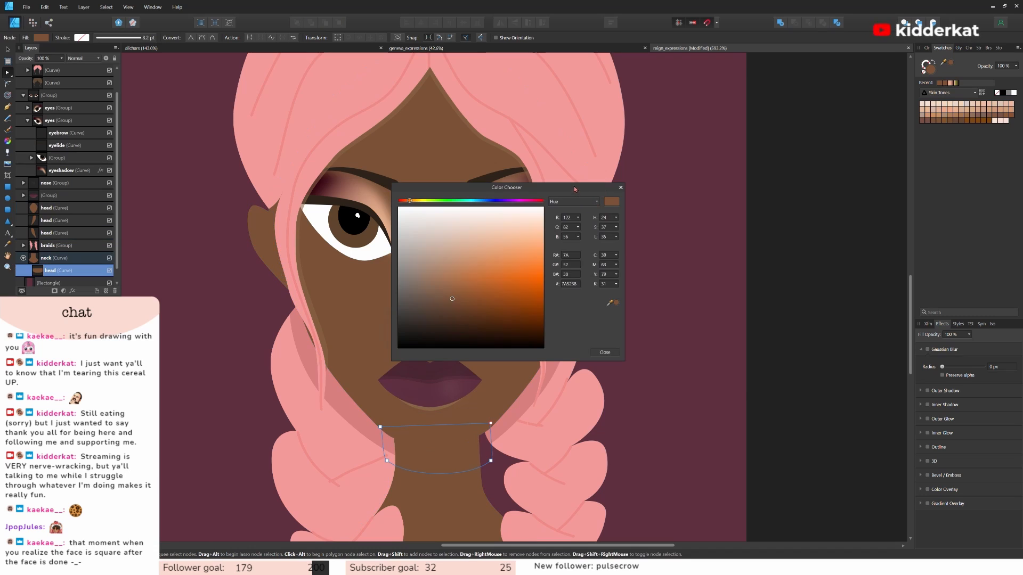
{"action": "left_click_drag", "start_coordinate": [574, 186], "coordinate": [815, 214]}
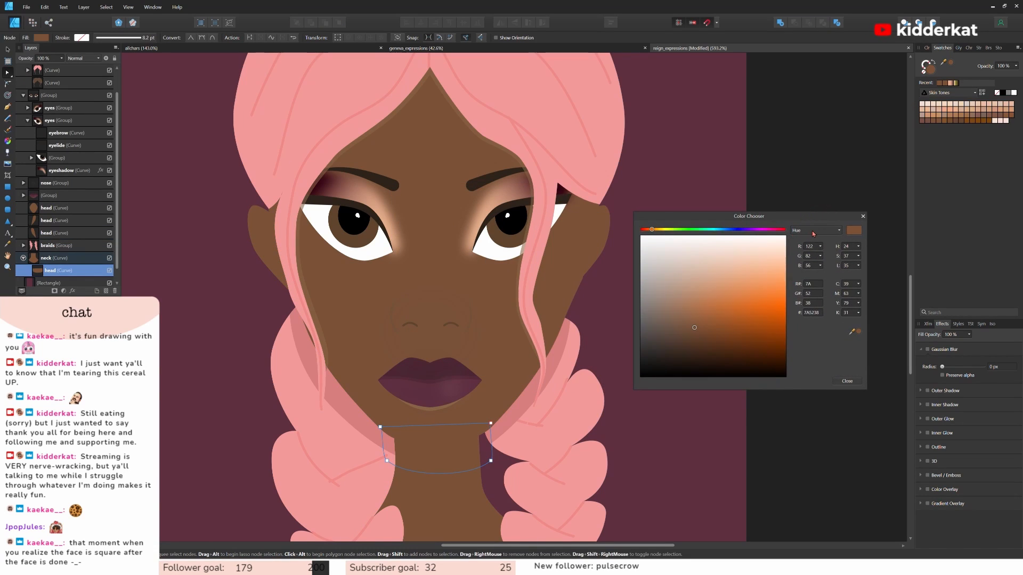
{"action": "left_click", "coordinate": [813, 233]}
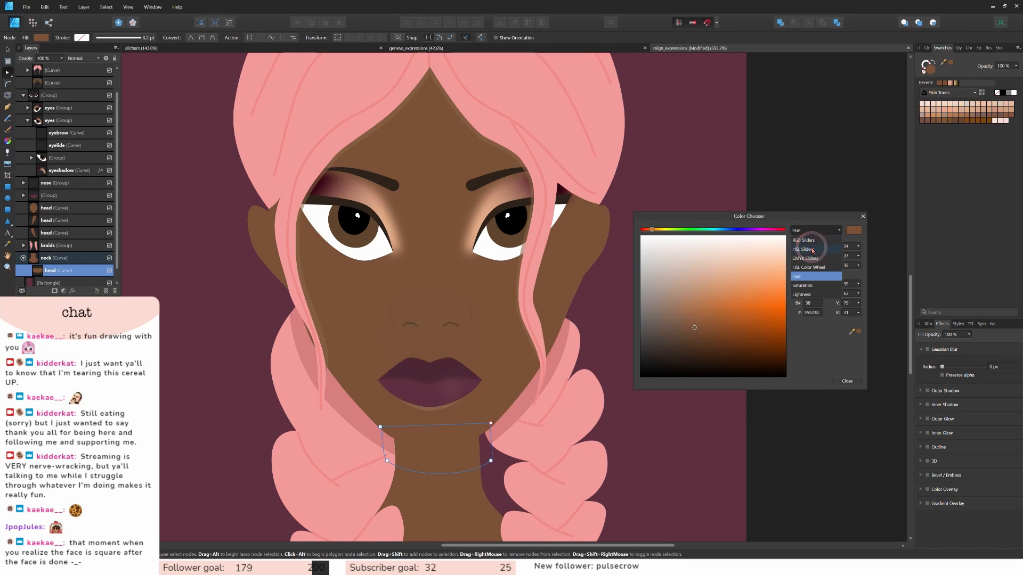
{"action": "left_click", "coordinate": [809, 256]}
{"action": "left_click", "coordinate": [682, 247]}
{"action": "left_click_drag", "start_coordinate": [682, 247], "coordinate": [684, 249]}
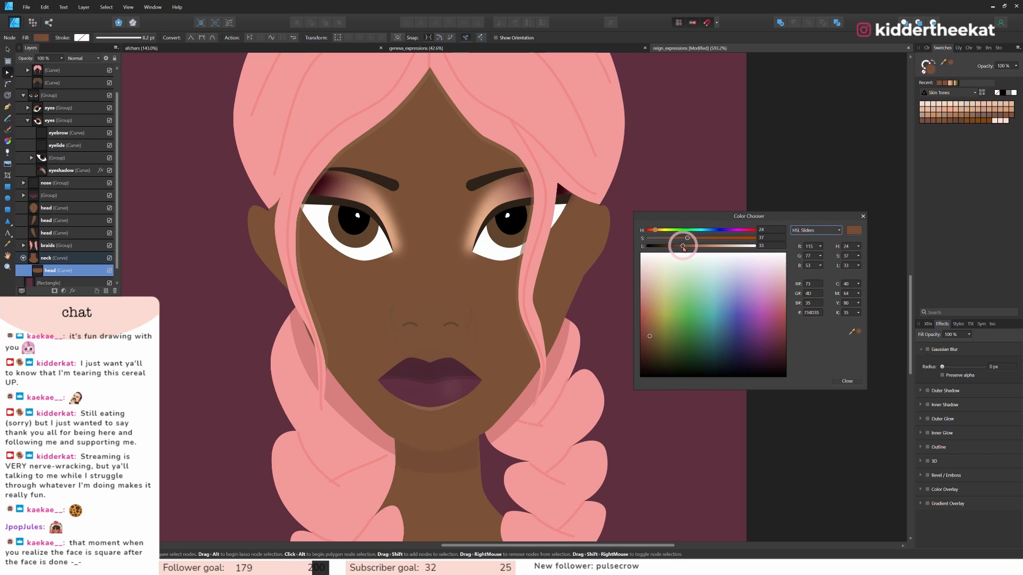
Recolour the shadow curve below the lower lip with a sampled darker brown.
{"action": "left_click", "coordinate": [433, 410]}
{"action": "left_click", "coordinate": [431, 411]}
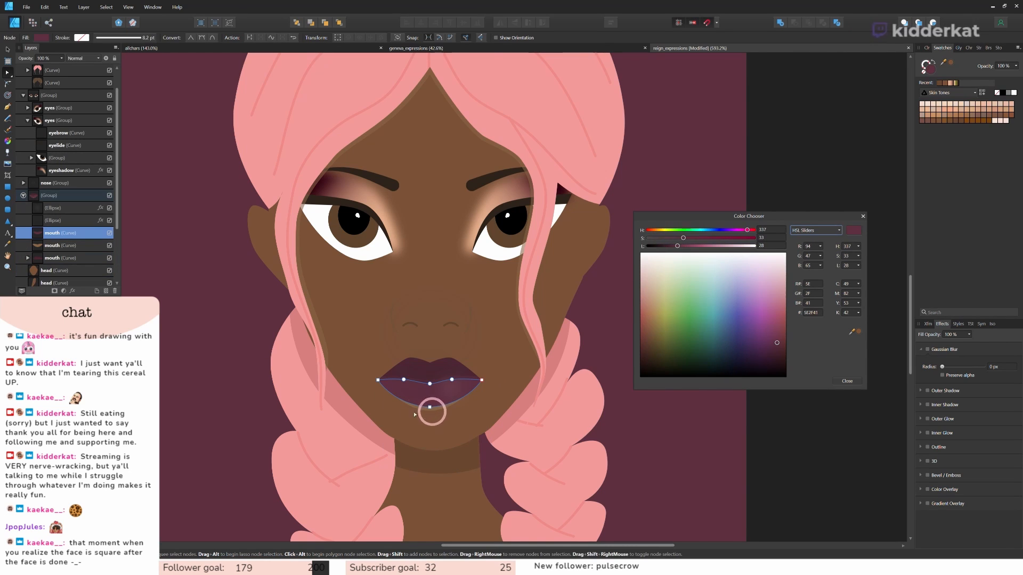
{"action": "left_click", "coordinate": [53, 245]}
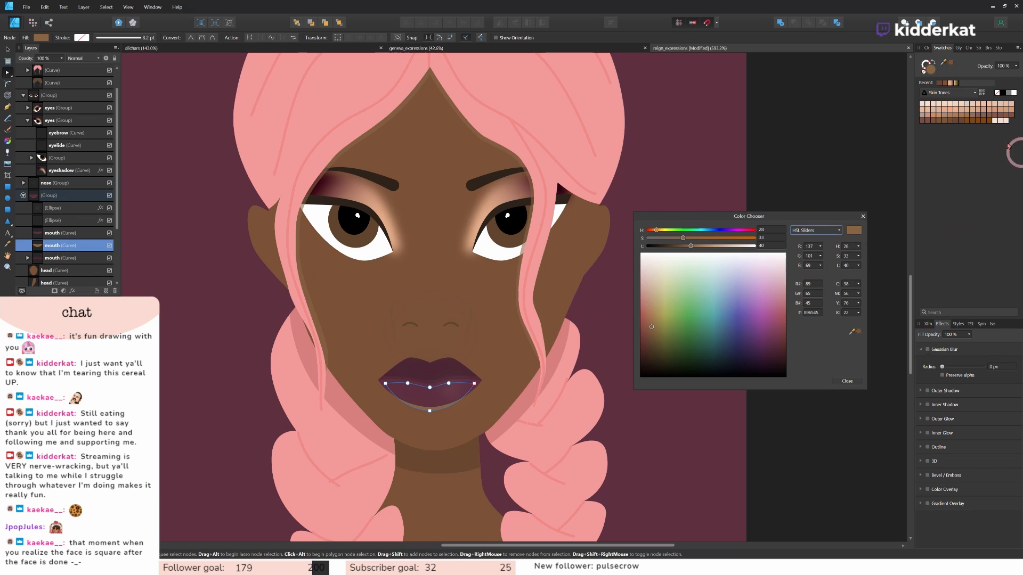
{"action": "left_click", "coordinate": [863, 217]}
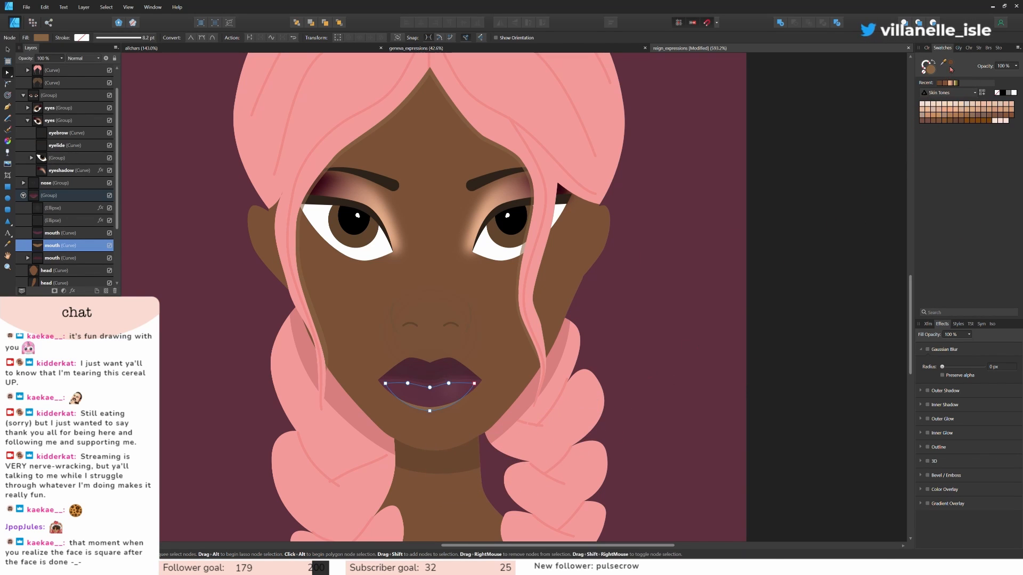
{"action": "left_click_drag", "start_coordinate": [951, 64], "coordinate": [413, 161]}
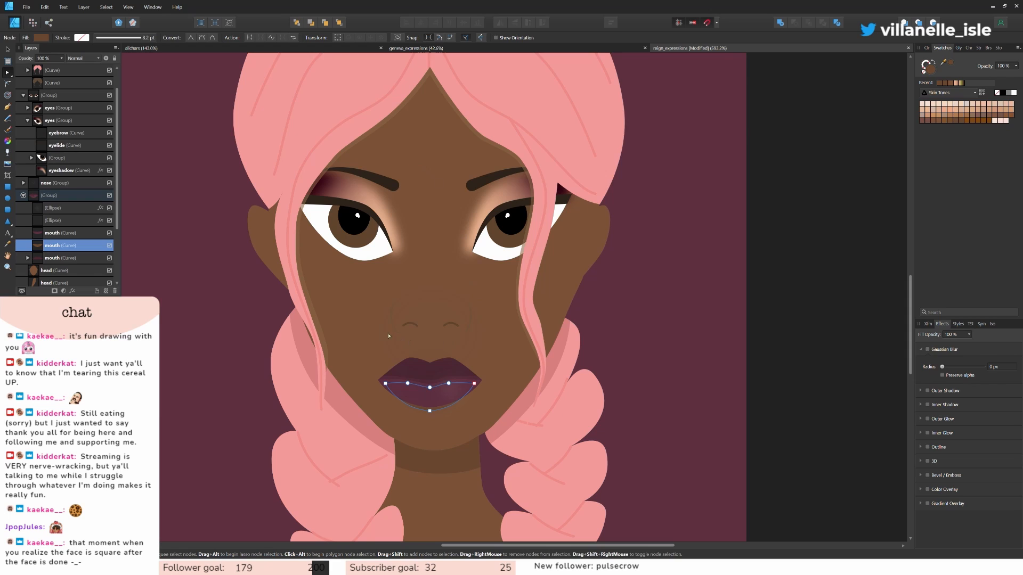
Recolour the strokes of the four line curves in the nose group with a darker brown.
{"action": "scroll", "coordinate": [80, 187], "scroll_direction": "down", "scroll_amount": 2}
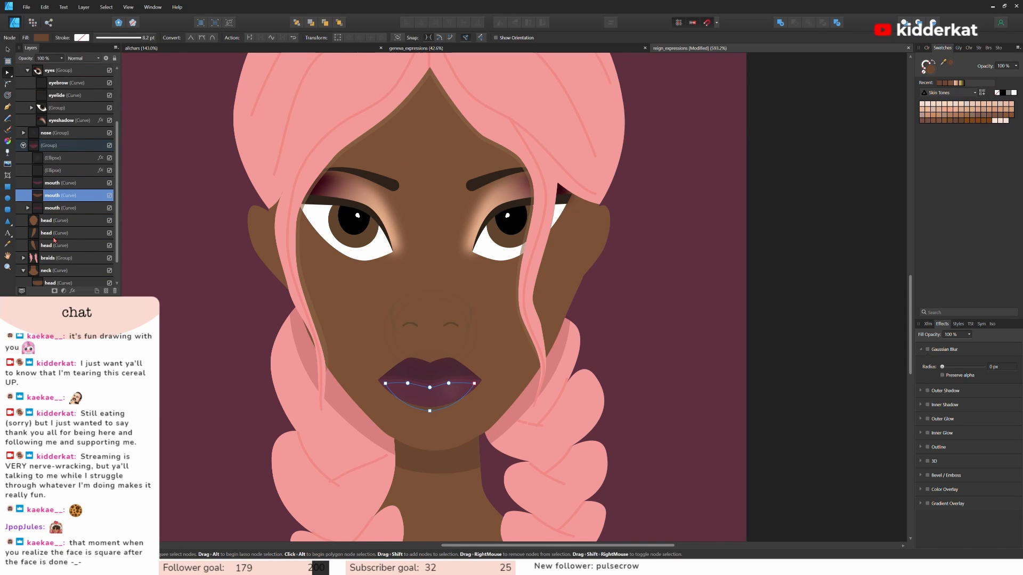
{"action": "left_click", "coordinate": [23, 133]}
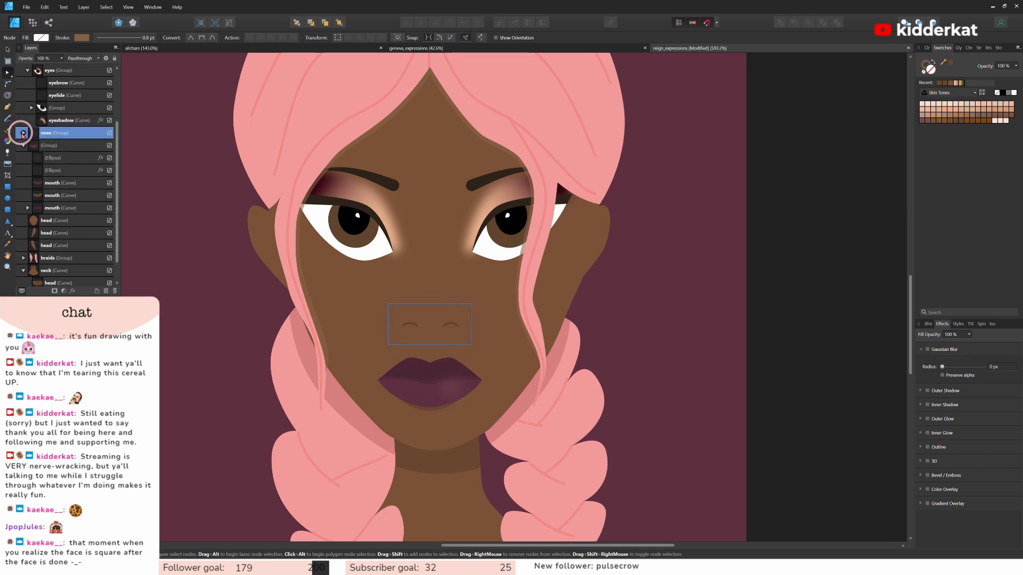
{"action": "left_click", "coordinate": [23, 134]}
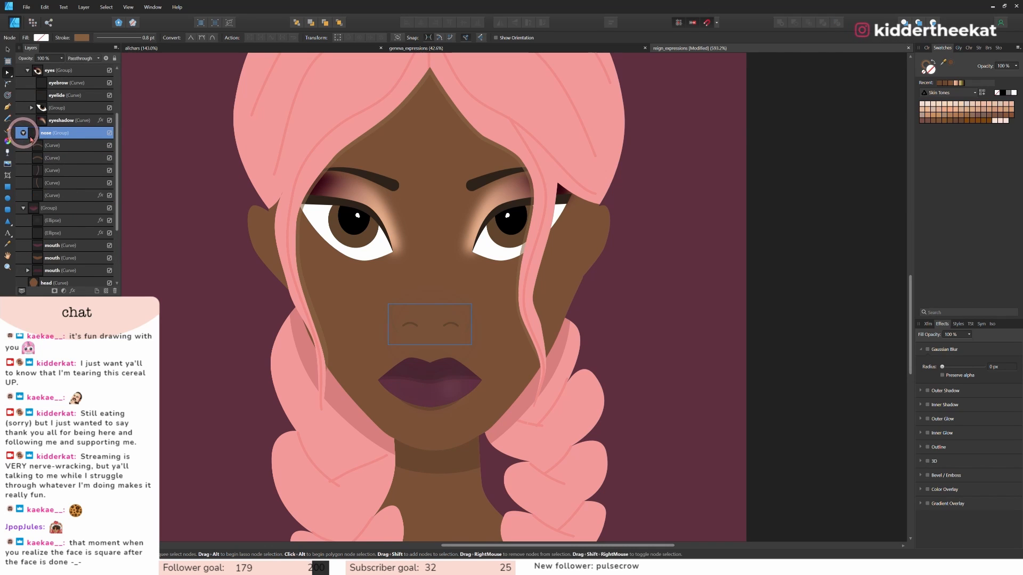
{"action": "left_click", "coordinate": [53, 146]}
{"action": "left_click", "coordinate": [59, 182], "text": "shift"}
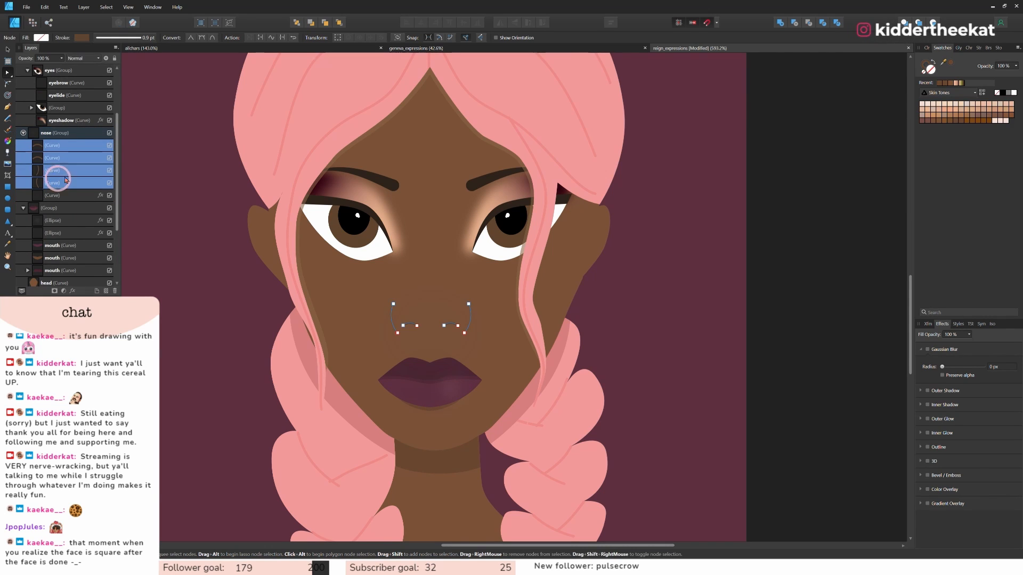
{"action": "left_click", "coordinate": [930, 69]}
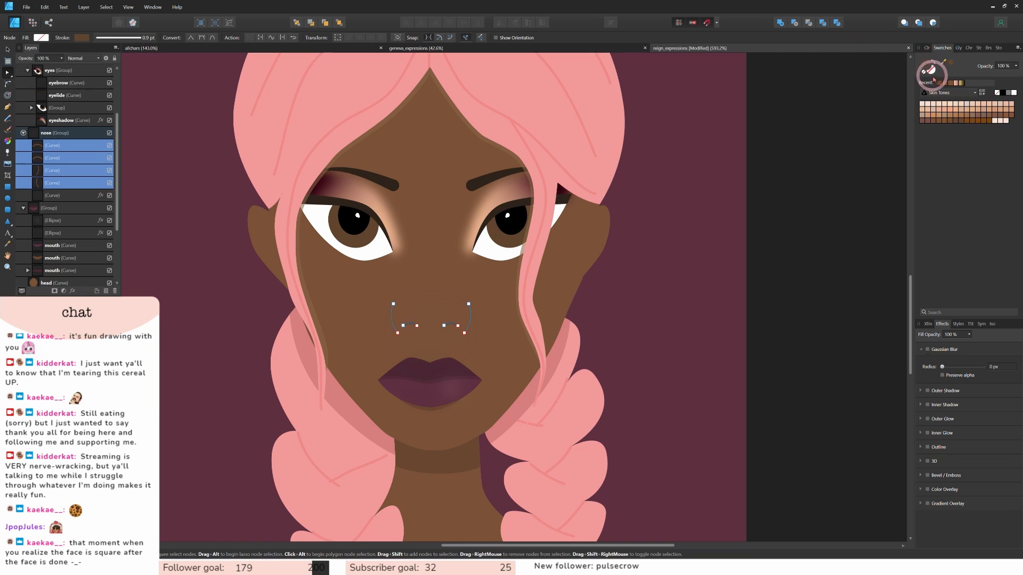
{"action": "left_click", "coordinate": [783, 224]}
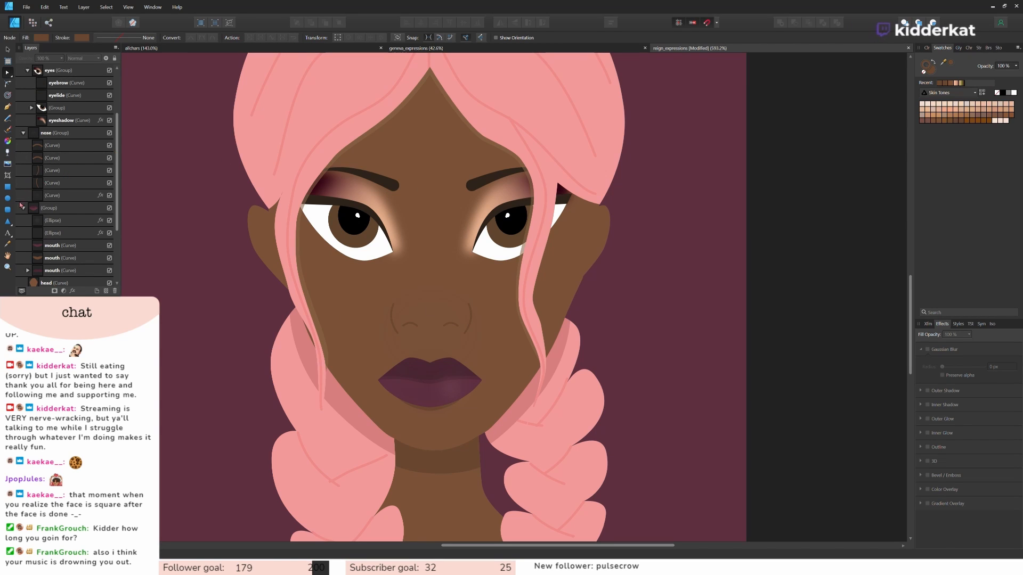
Replace the blurred shadow curve in the nose group with a wide brown triangle that has no stroke.
{"action": "left_click", "coordinate": [8, 221]}
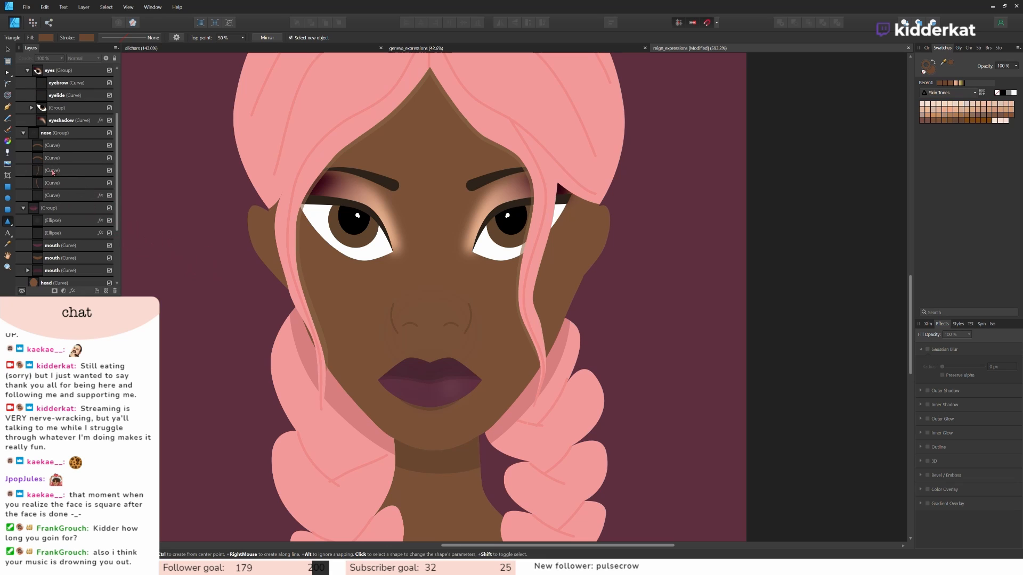
{"action": "left_click", "coordinate": [61, 196]}
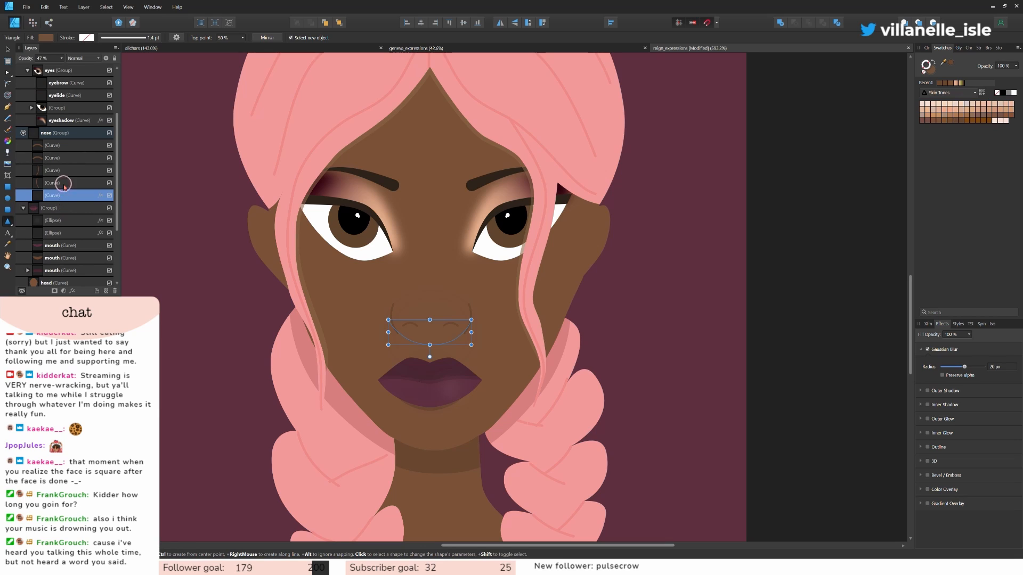
{"action": "key", "text": "Delete"}
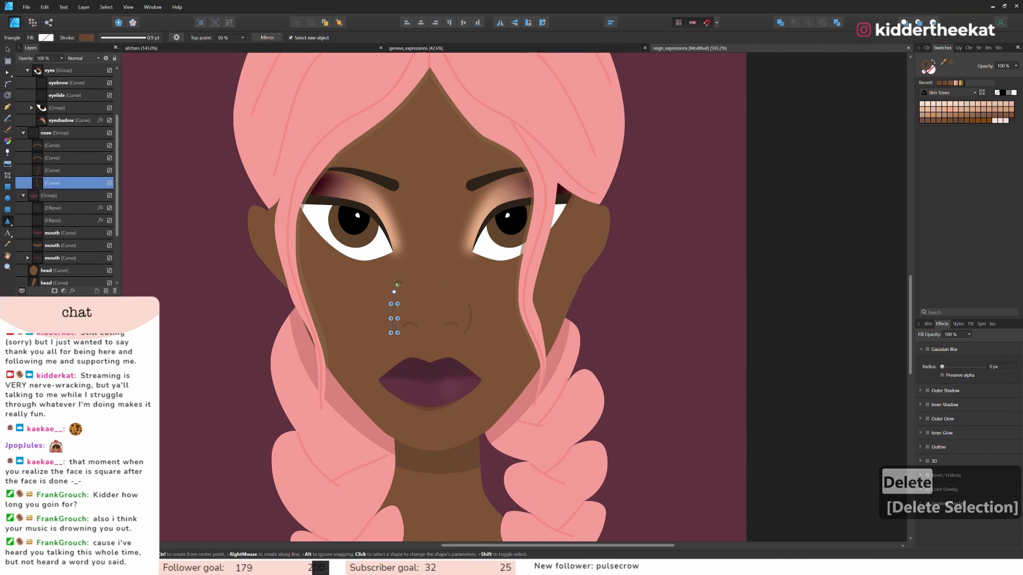
{"action": "left_click_drag", "start_coordinate": [410, 278], "coordinate": [493, 304]}
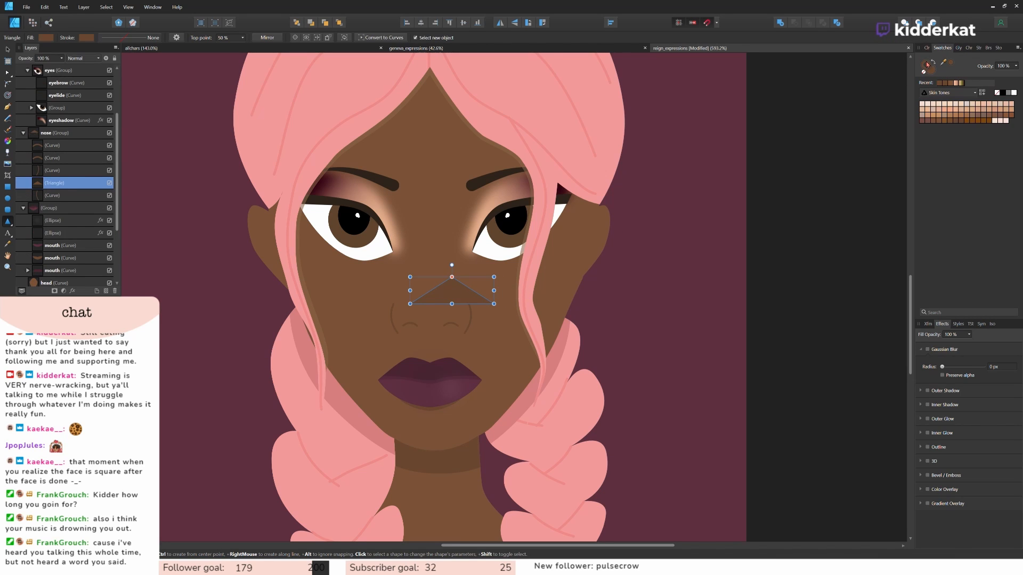
{"action": "left_click", "coordinate": [924, 72]}
{"action": "left_click", "coordinate": [936, 74]}
Flip the triangle vertically and place it under the nose tip, behind all the nose line curves.
{"action": "left_click", "coordinate": [514, 23]}
{"action": "left_click", "coordinate": [8, 51]}
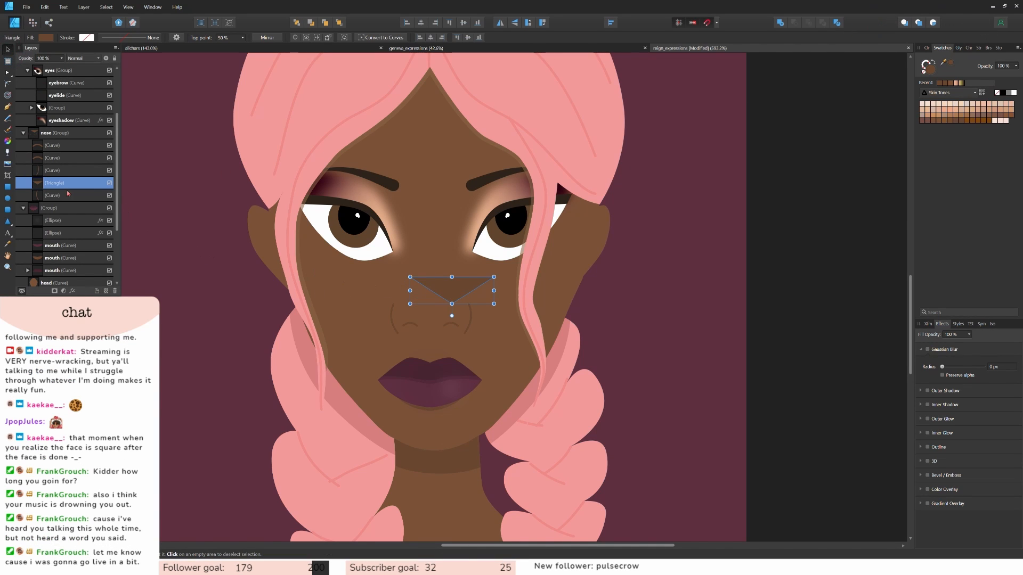
{"action": "key", "text": "ctrl+["}
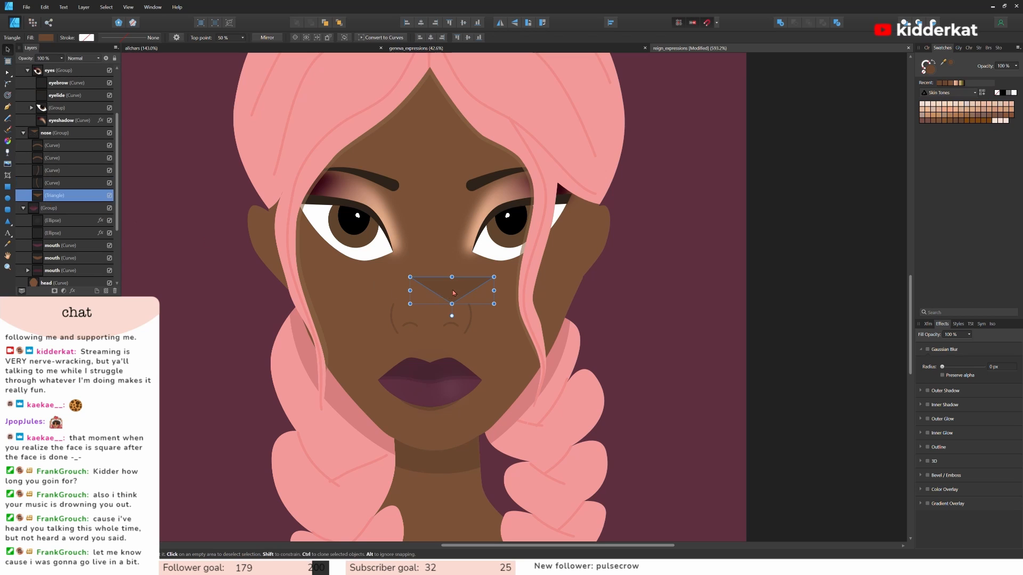
{"action": "left_click_drag", "start_coordinate": [454, 294], "coordinate": [433, 337]}
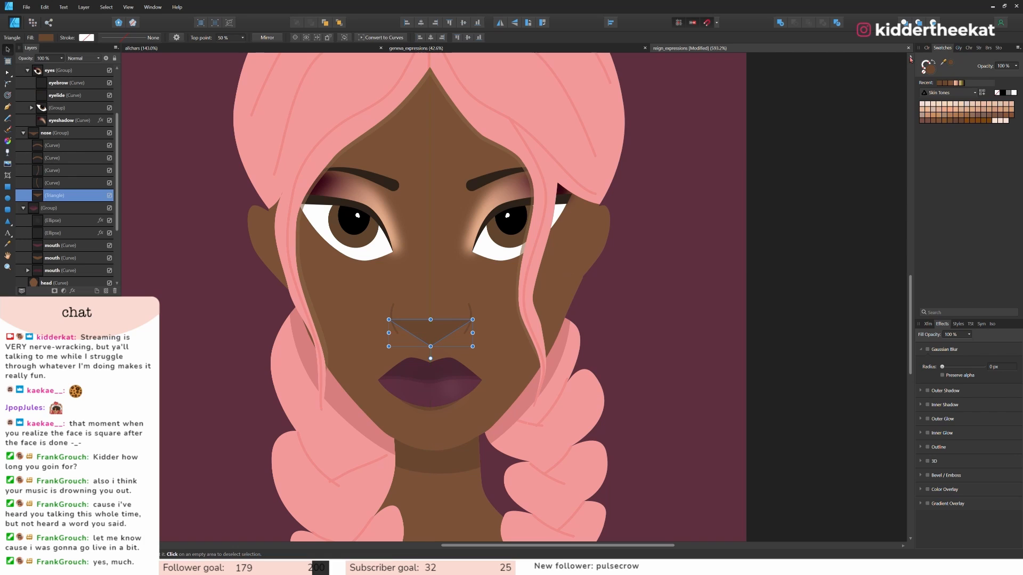
Darken the triangle's fill to HSL lightness 28 and soften it with a Gaussian Blur.
{"action": "double_click", "coordinate": [928, 70]}
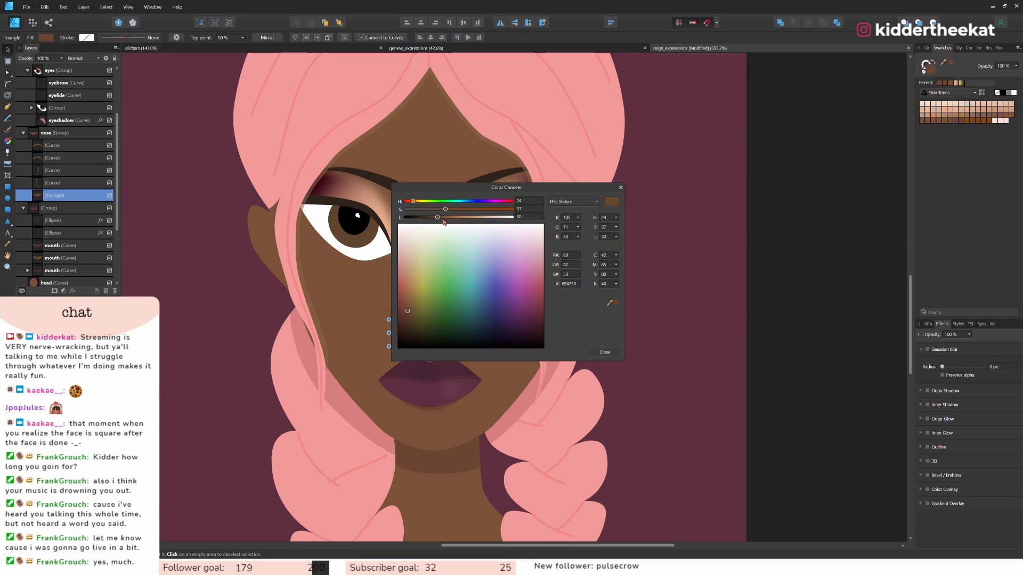
{"action": "left_click_drag", "start_coordinate": [506, 186], "coordinate": [673, 166]}
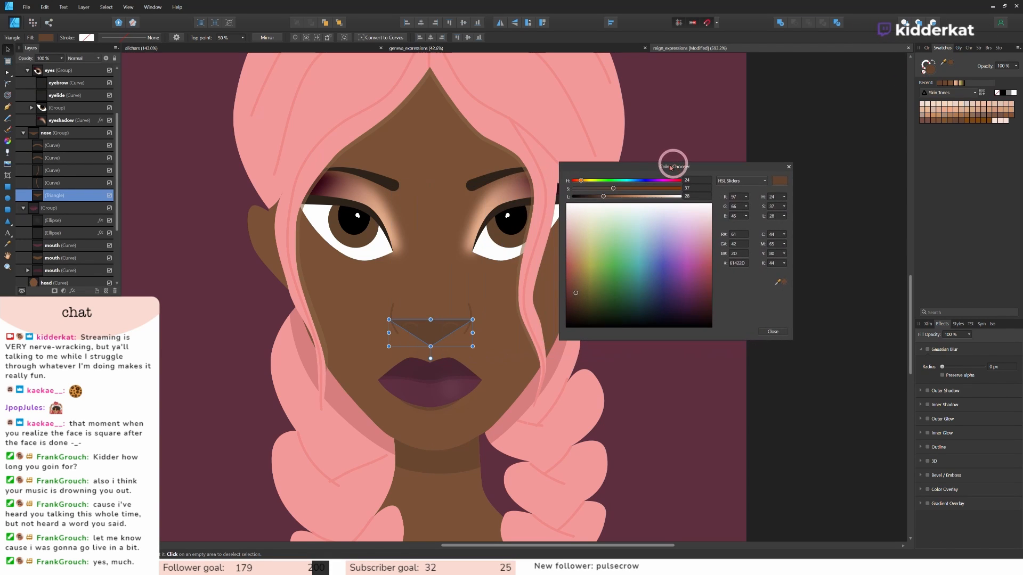
{"action": "left_click", "coordinate": [771, 332]}
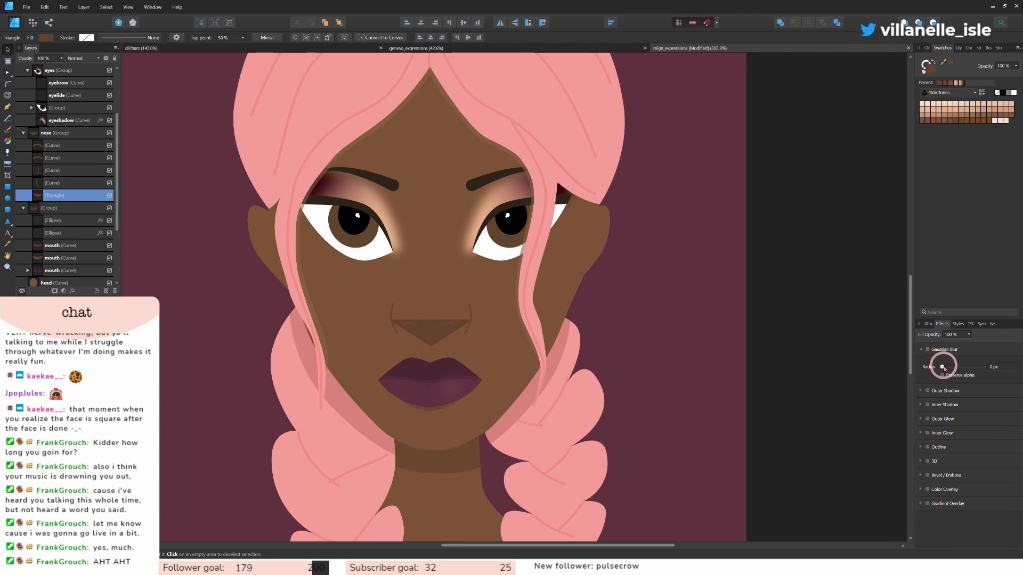
{"action": "left_click_drag", "start_coordinate": [942, 367], "coordinate": [954, 371]}
Darken the stroke of the two nostril curves to HSL lightness 26.
{"action": "left_click", "coordinate": [59, 158]}
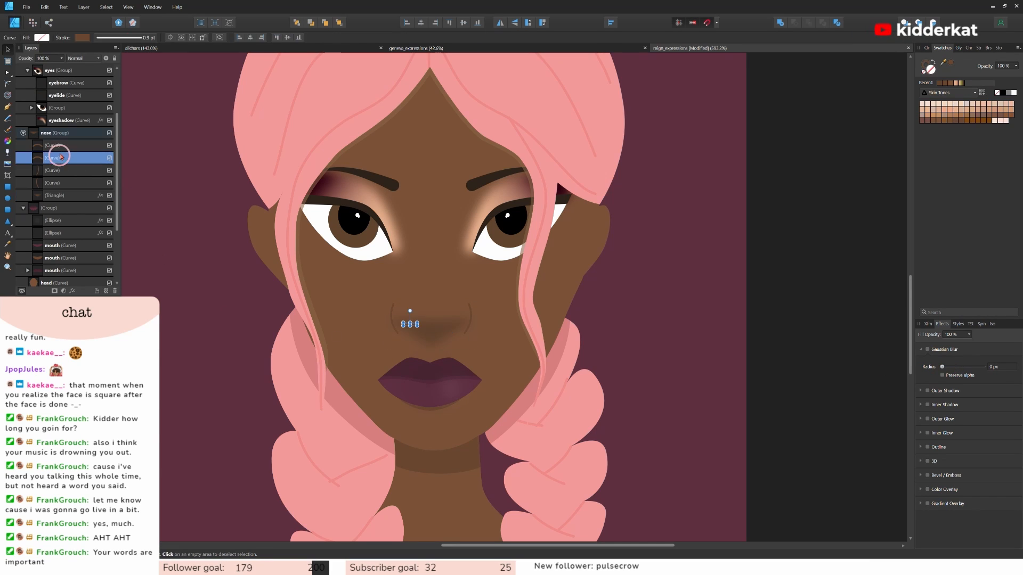
{"action": "left_click", "coordinate": [61, 146], "text": "shift"}
{"action": "double_click", "coordinate": [926, 63]}
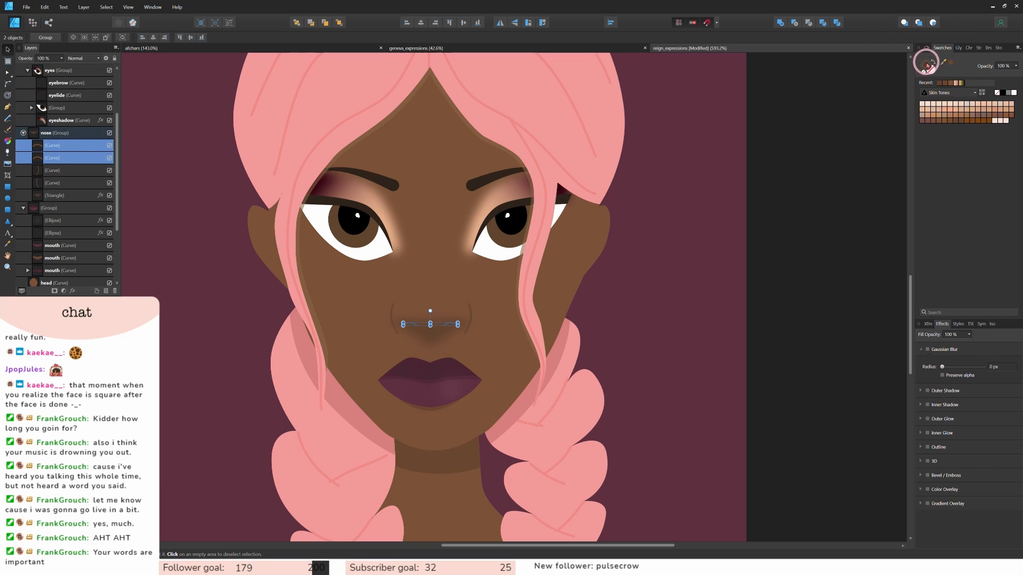
{"action": "left_click_drag", "start_coordinate": [616, 193], "coordinate": [888, 192]}
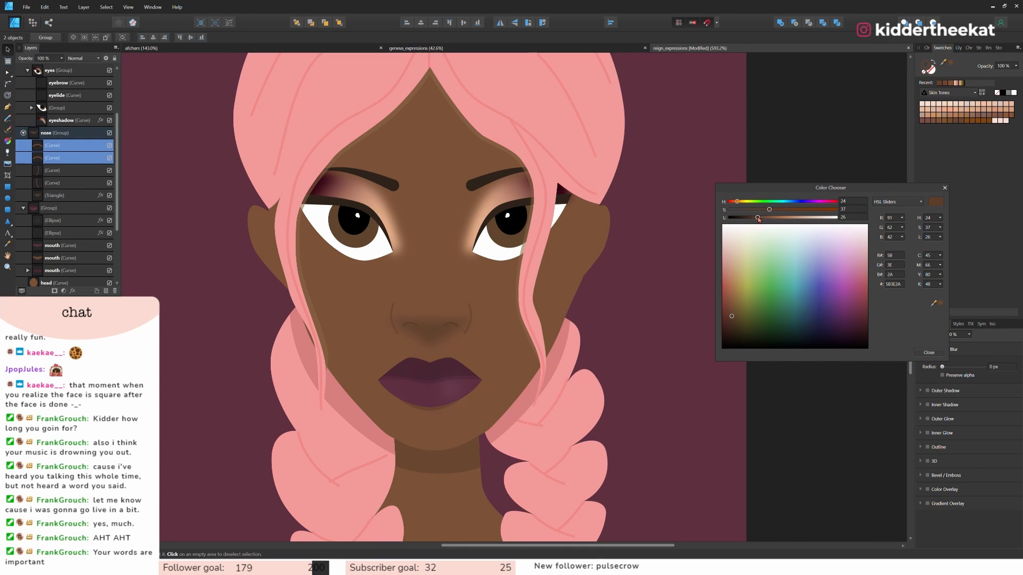
{"action": "left_click", "coordinate": [928, 352]}
{"action": "left_click", "coordinate": [758, 424]}
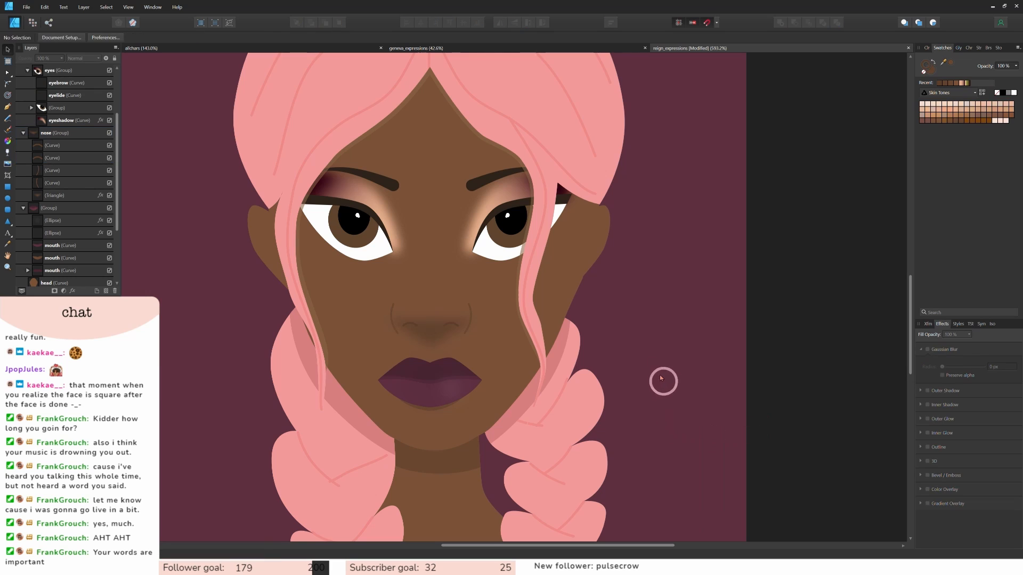
Delete the line curve nested inside the upper lip shape of the mouth group.
{"action": "left_click", "coordinate": [416, 389]}
{"action": "scroll", "coordinate": [416, 381], "scroll_direction": "up", "scroll_amount": 2}
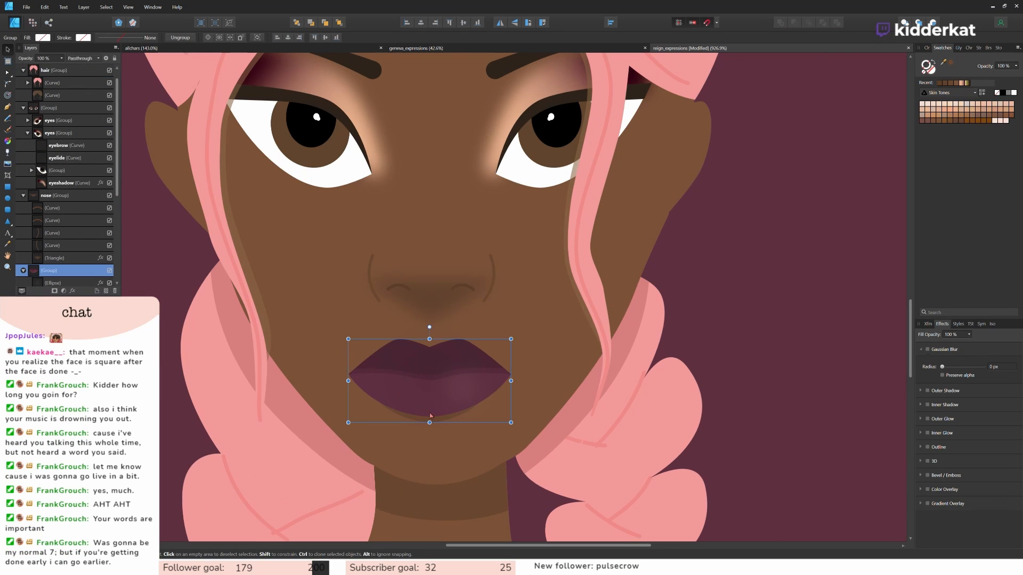
{"action": "left_click", "coordinate": [23, 271]}
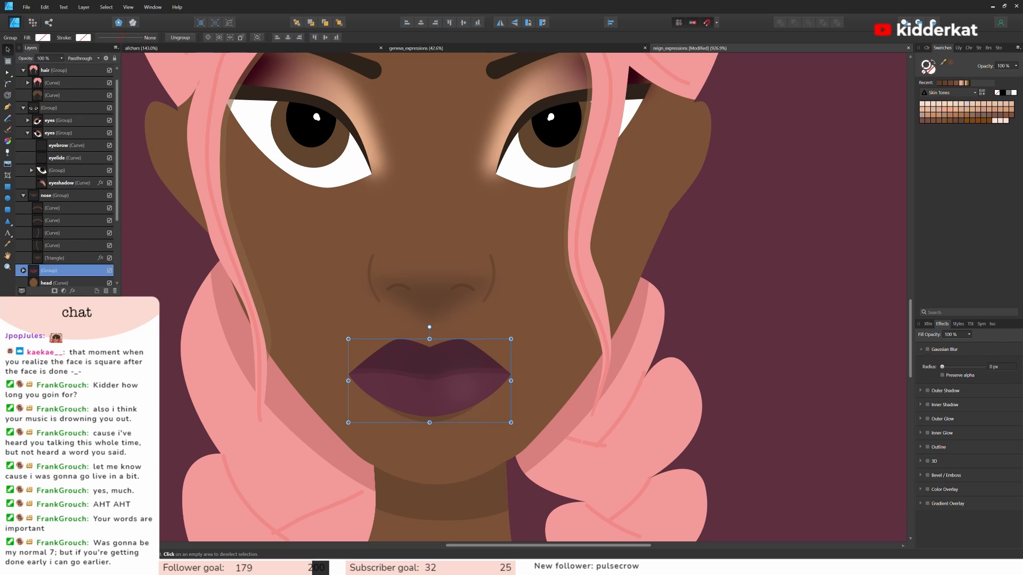
{"action": "double_click", "coordinate": [418, 385]}
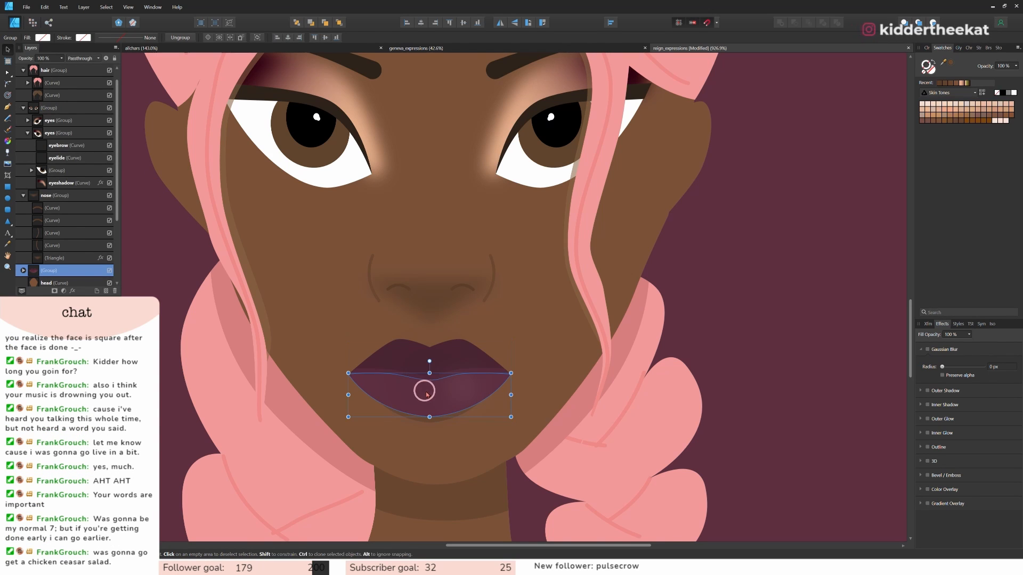
{"action": "scroll", "coordinate": [423, 387], "scroll_direction": "up", "scroll_amount": 5}
{"action": "left_click", "coordinate": [525, 333]}
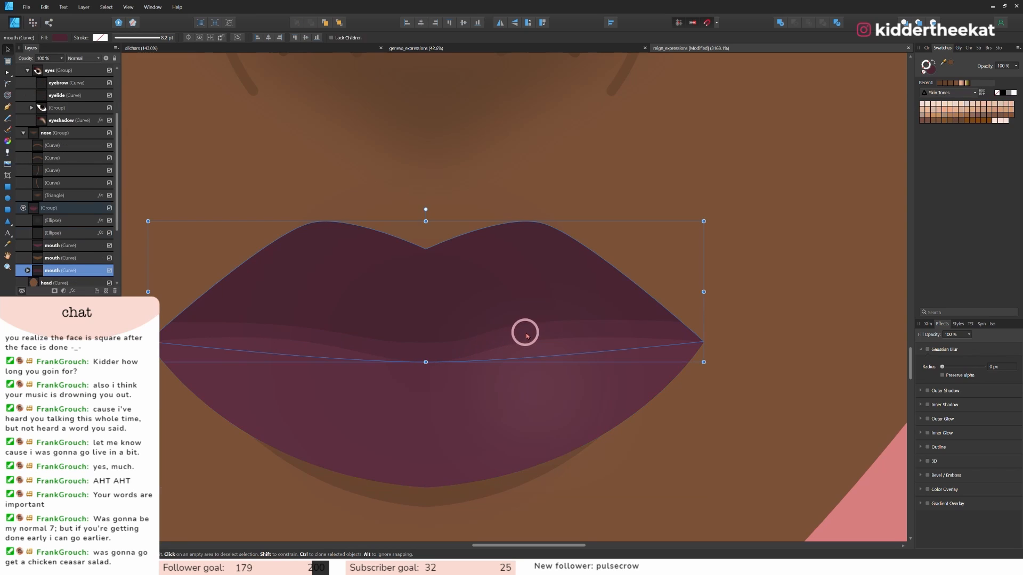
{"action": "double_click", "coordinate": [526, 334]}
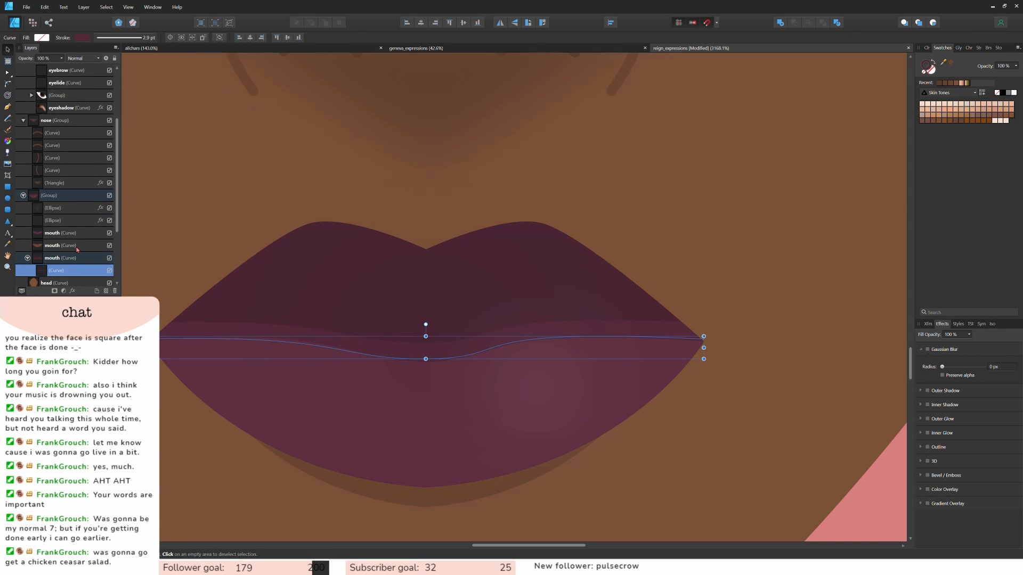
{"action": "scroll", "coordinate": [77, 250], "scroll_direction": "down", "scroll_amount": 3}
{"action": "key", "text": "Delete"}
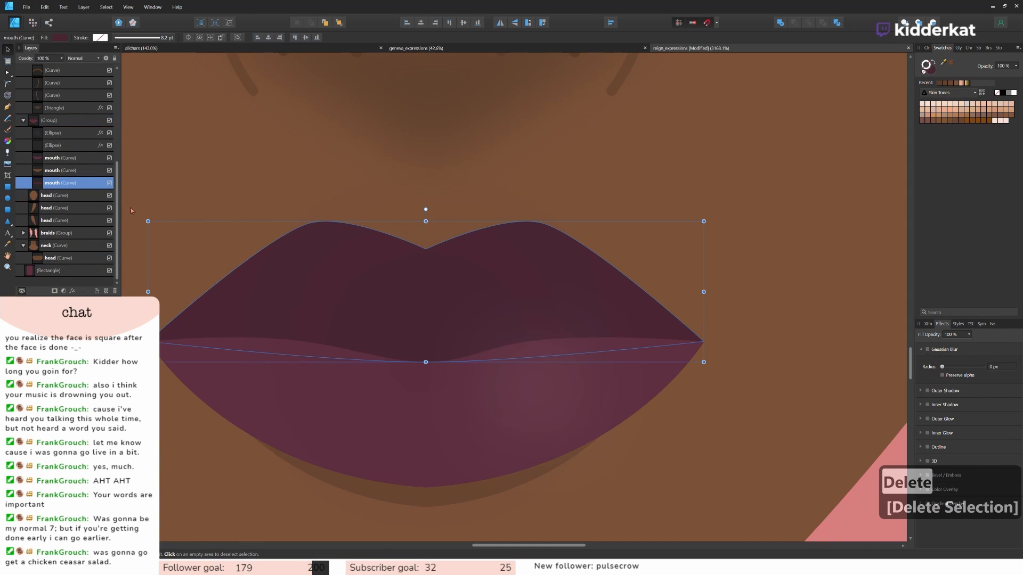
Reduce the Gaussian Blur radius of the highlight ellipse on the lower lip to 1.9 px.
{"action": "key", "text": "a"}
{"action": "left_click", "coordinate": [480, 388]}
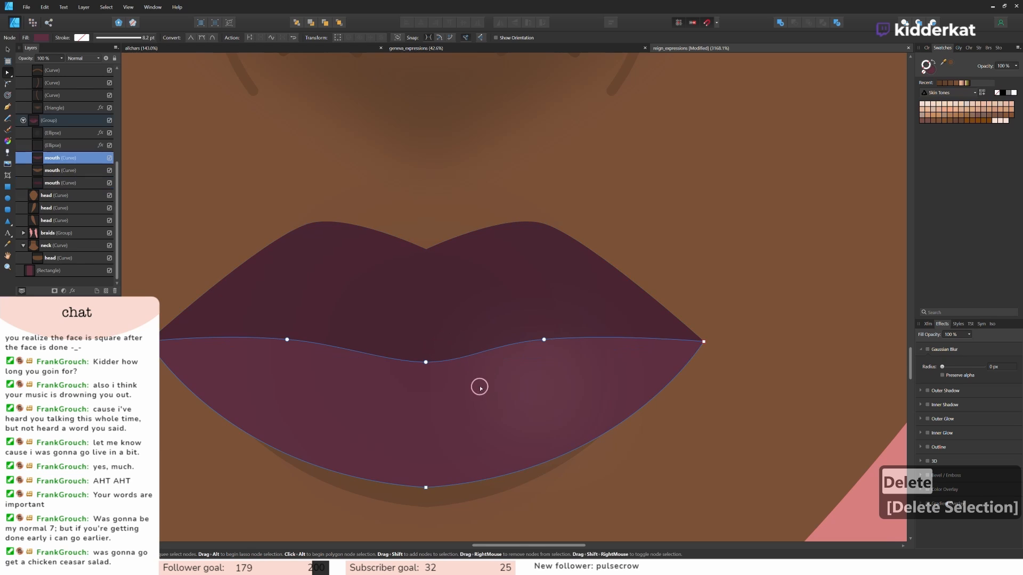
{"action": "left_click", "coordinate": [539, 394]}
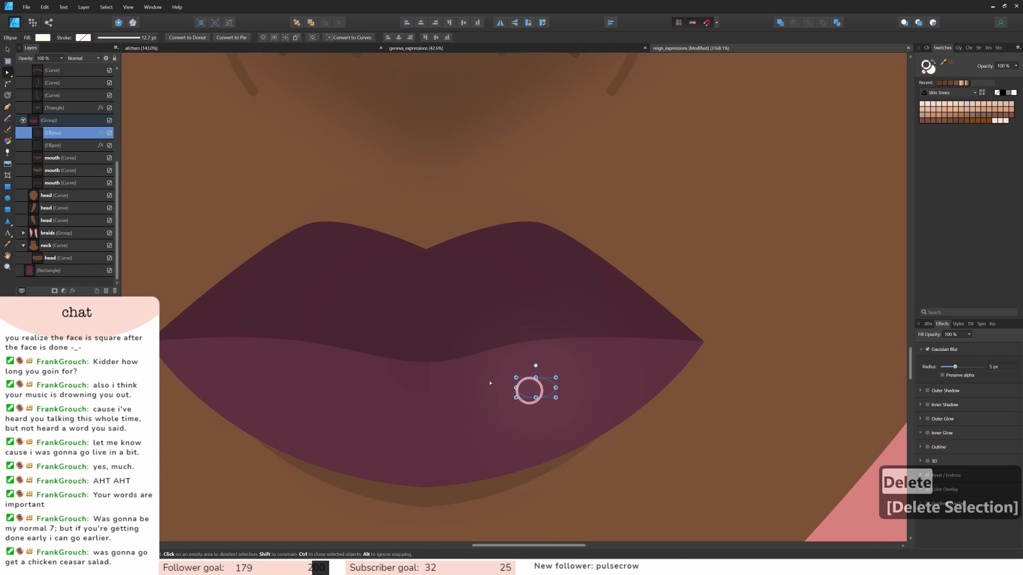
{"action": "left_click_drag", "start_coordinate": [956, 367], "coordinate": [953, 367]}
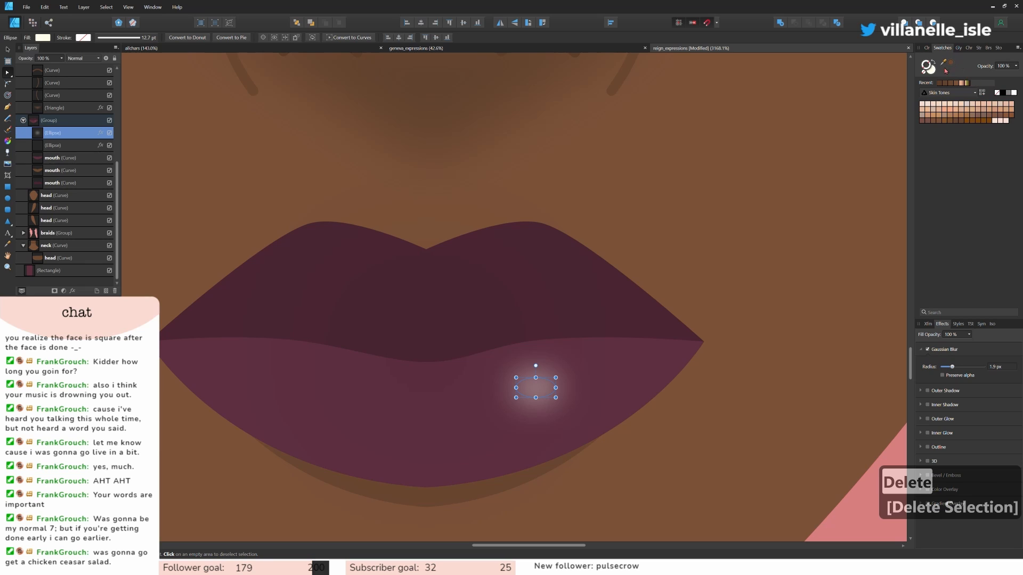
Recolour the highlight ellipse with the sampled upper lip colour and lighten it to a soft pink, keeping HSL hue 337 and saturation 33.
{"action": "left_click", "coordinate": [949, 65]}
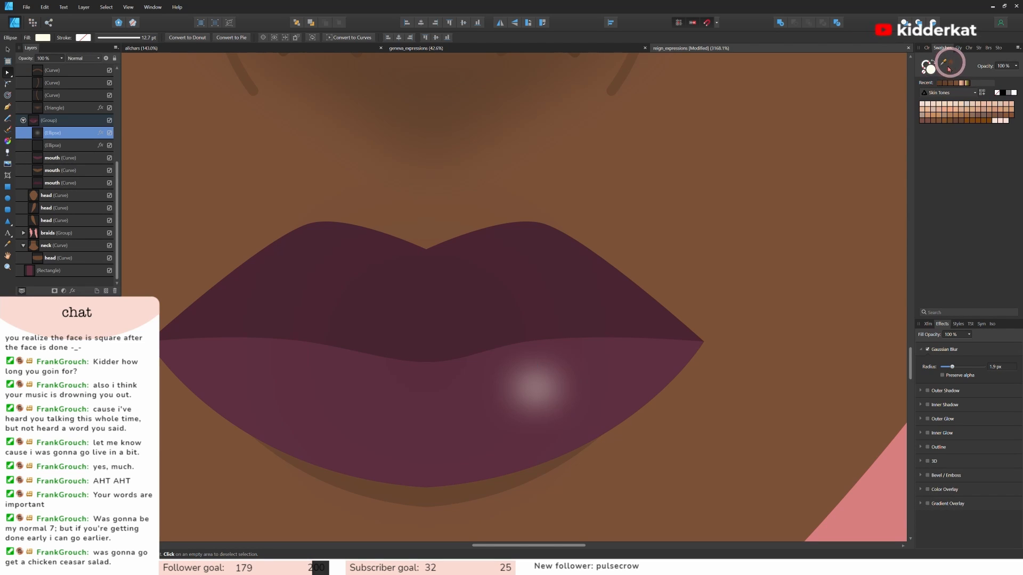
{"action": "left_click_drag", "start_coordinate": [949, 69], "coordinate": [487, 324]}
{"action": "left_click", "coordinate": [930, 67]}
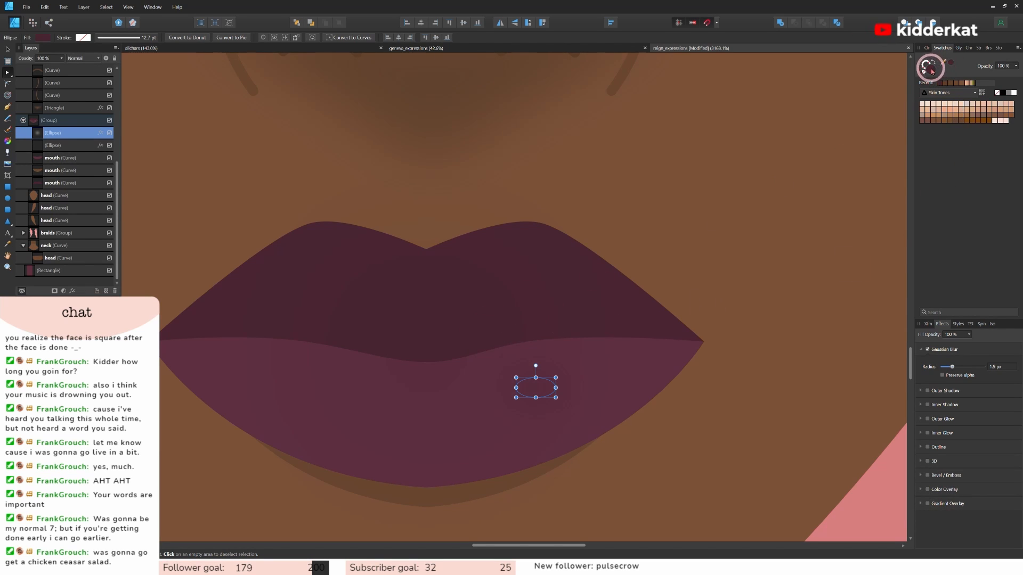
{"action": "double_click", "coordinate": [930, 68]}
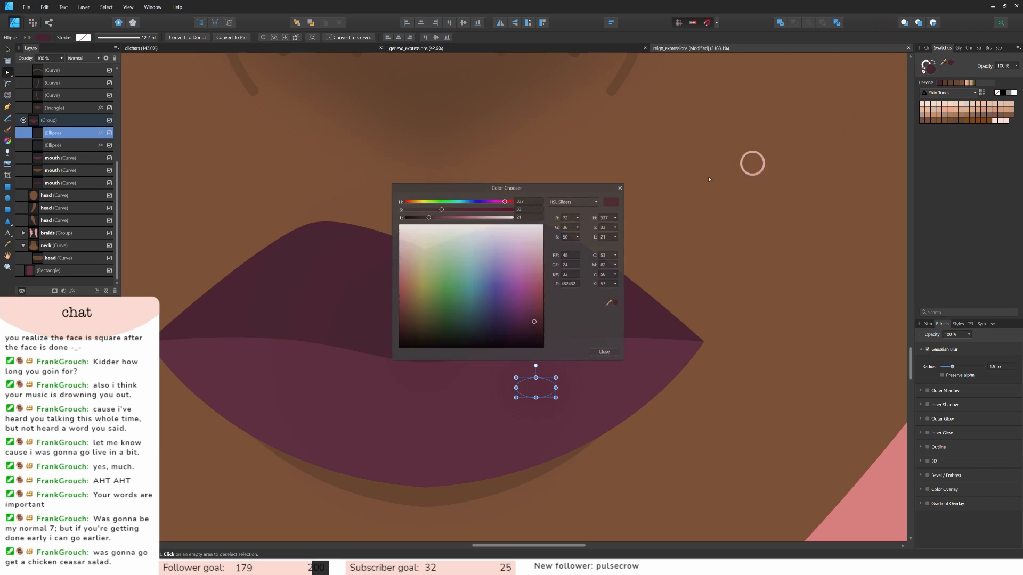
{"action": "left_click", "coordinate": [441, 209]}
{"action": "left_click", "coordinate": [436, 217]}
{"action": "left_click_drag", "start_coordinate": [436, 220], "coordinate": [460, 223]}
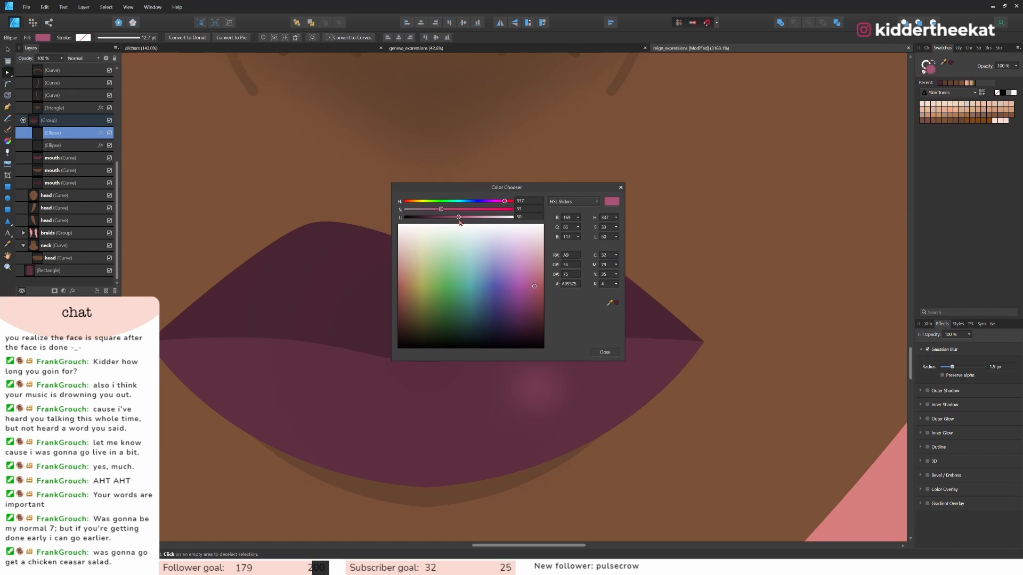
{"action": "left_click", "coordinate": [605, 353]}
{"action": "key", "text": "ctrl+j"}
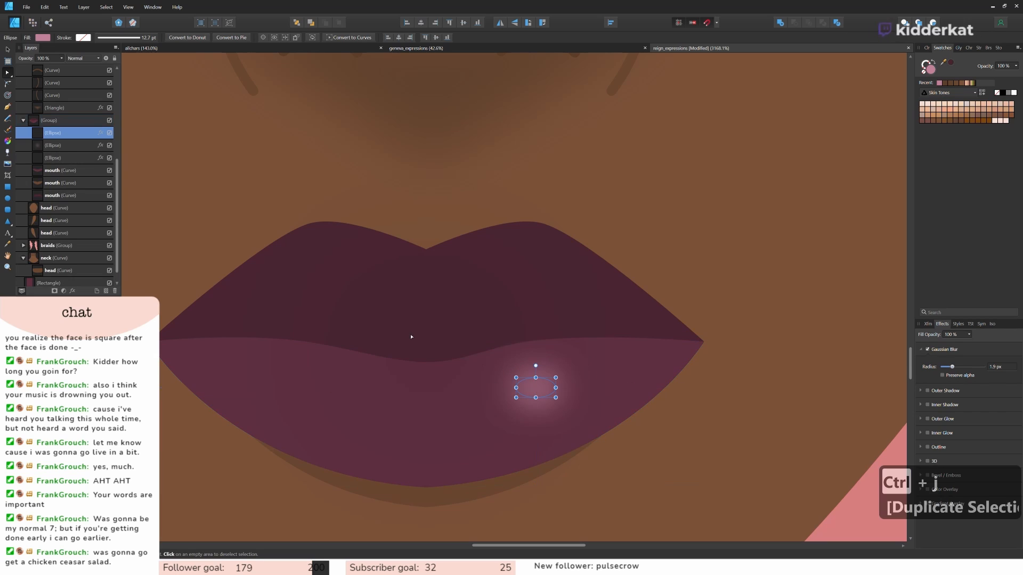
{"action": "left_click_drag", "start_coordinate": [548, 395], "coordinate": [456, 350]}
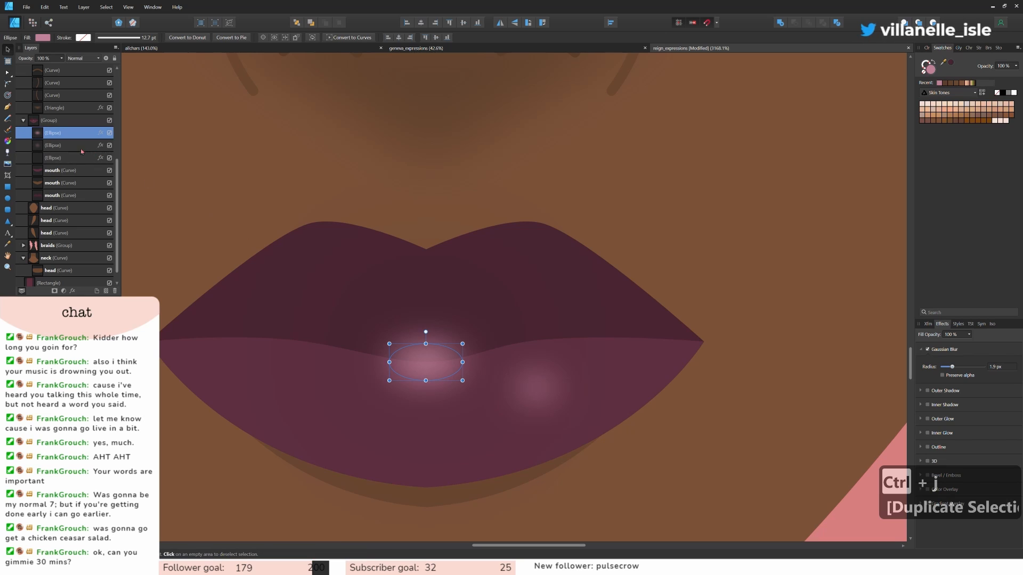
{"action": "left_click", "coordinate": [65, 148]}
{"action": "left_click", "coordinate": [61, 158]}
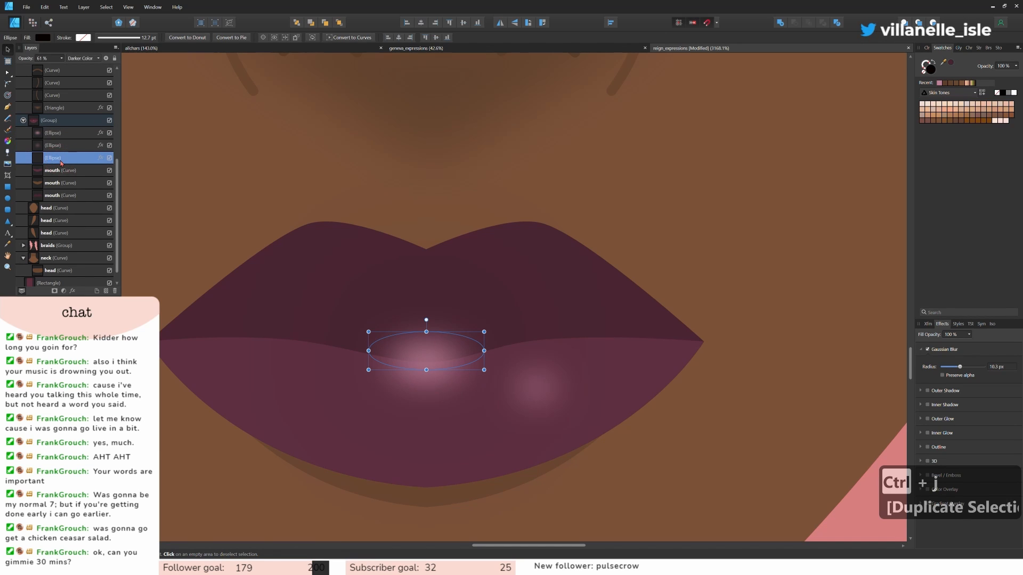
{"action": "left_click", "coordinate": [61, 149]}
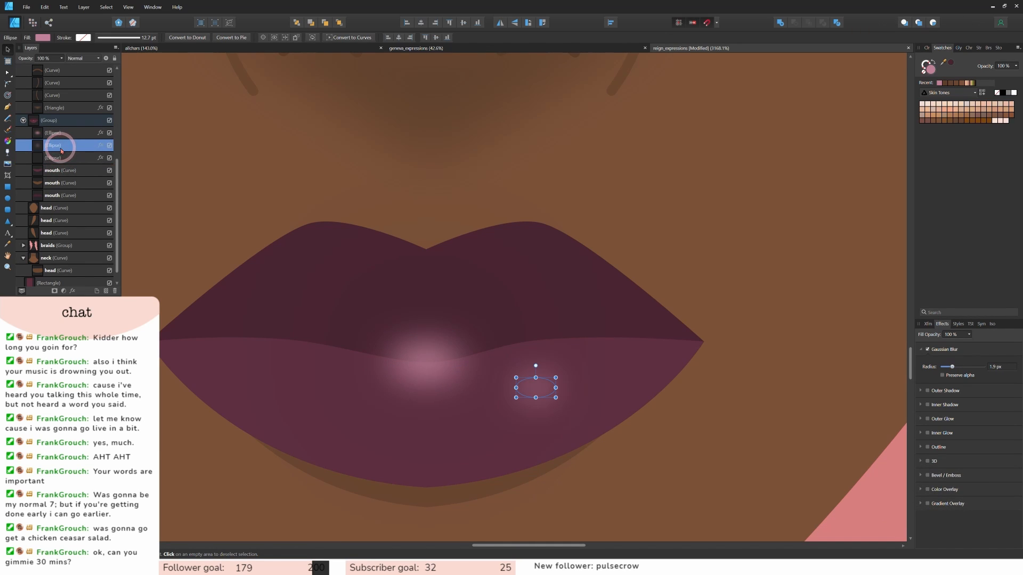
{"action": "left_click", "coordinate": [63, 134]}
{"action": "key", "text": "Delete"}
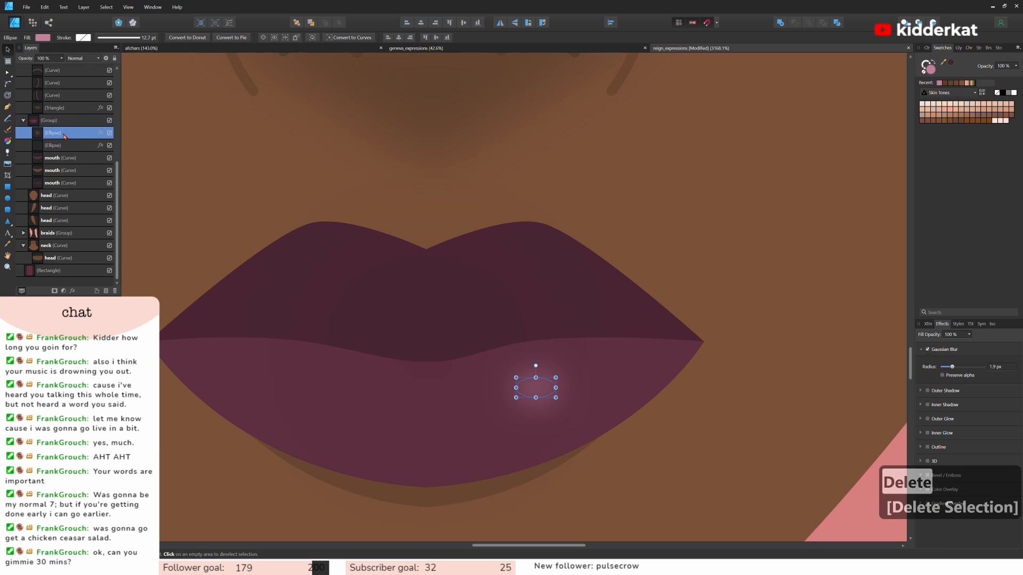
Nudge the dark shadow ellipse slightly down at the centre of the lip line and set its fill to HSL 337, 33, 19.
{"action": "left_click", "coordinate": [56, 146]}
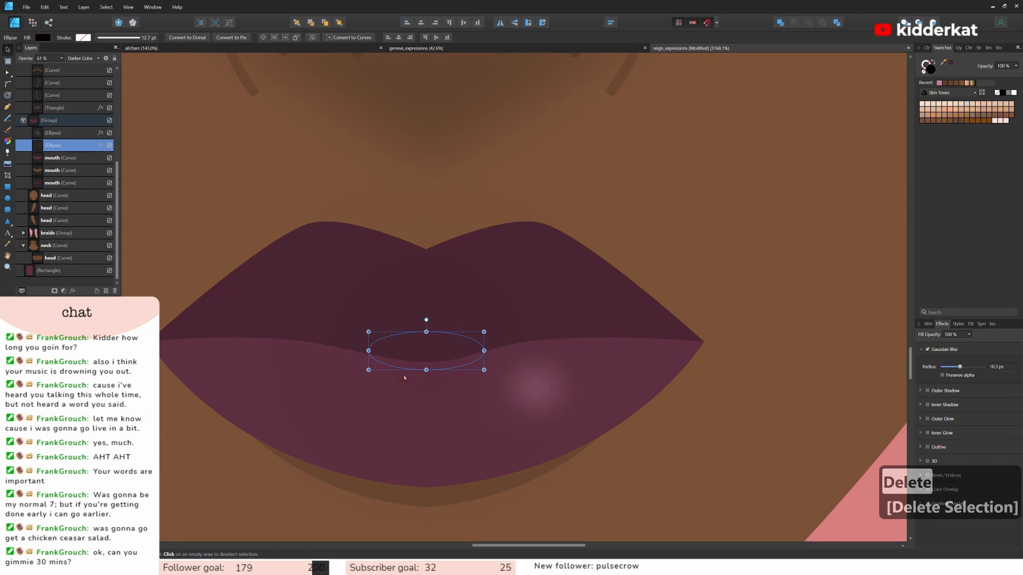
{"action": "left_click_drag", "start_coordinate": [457, 366], "coordinate": [456, 371]}
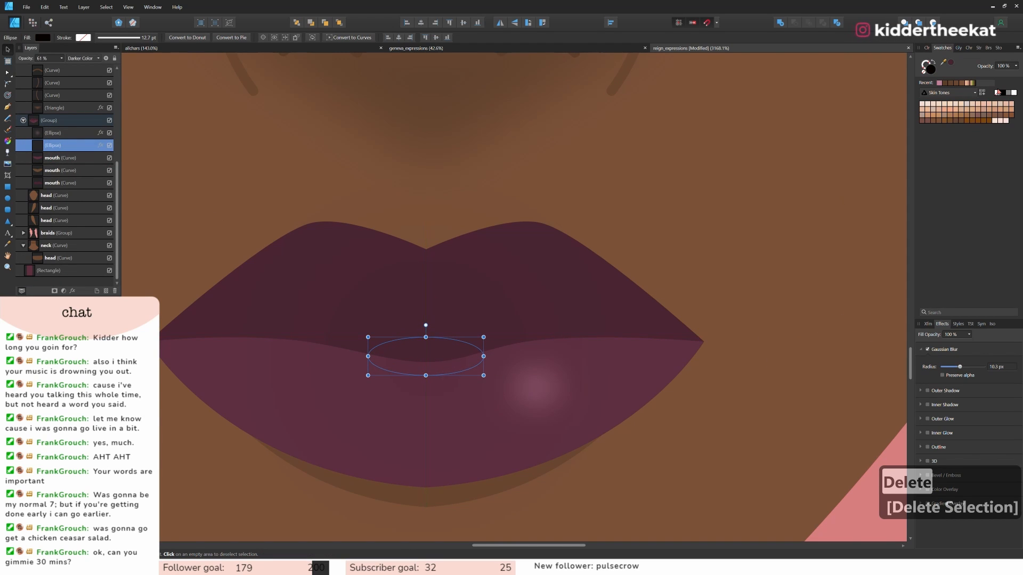
{"action": "double_click", "coordinate": [930, 69]}
{"action": "left_click", "coordinate": [426, 217]}
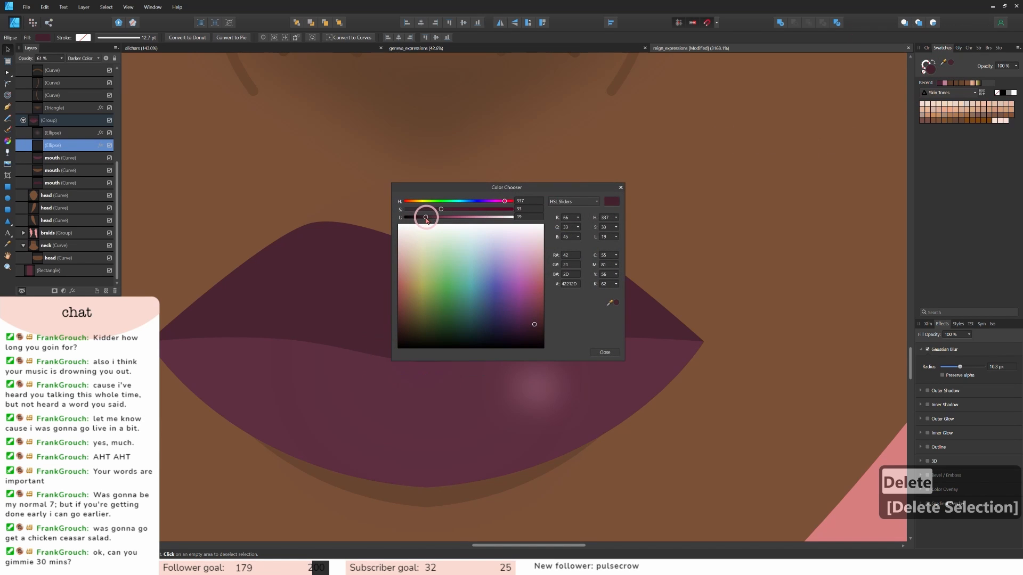
{"action": "left_click", "coordinate": [605, 352]}
Set the shadow ellipse's Gaussian Blur radius to 0.9 px and shrink it to a small oval around the centre of the lip line.
{"action": "mouse_move", "coordinate": [959, 366]}
{"action": "left_mouse_down"}
{"action": "mouse_move", "coordinate": [968, 367]}
{"action": "mouse_move", "coordinate": [951, 368]}
{"action": "left_mouse_up"}
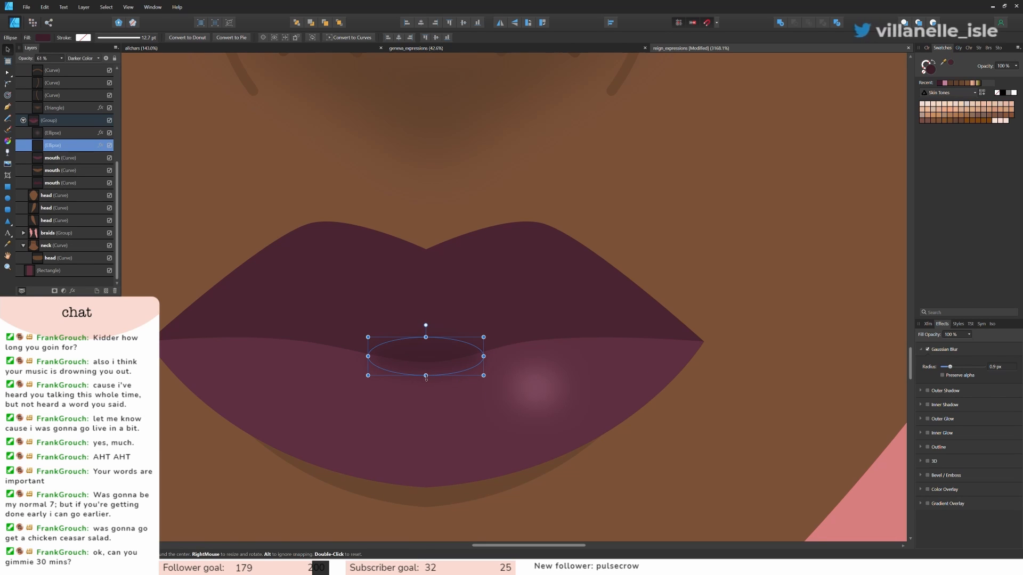
{"action": "left_click_drag", "start_coordinate": [425, 376], "coordinate": [426, 393]}
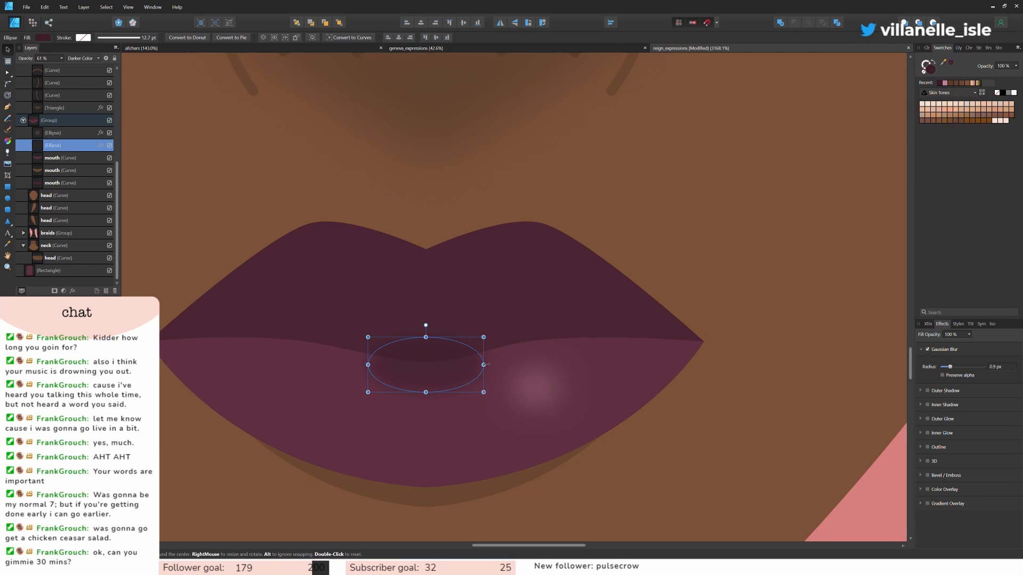
{"action": "left_click_drag", "start_coordinate": [486, 365], "coordinate": [447, 356]}
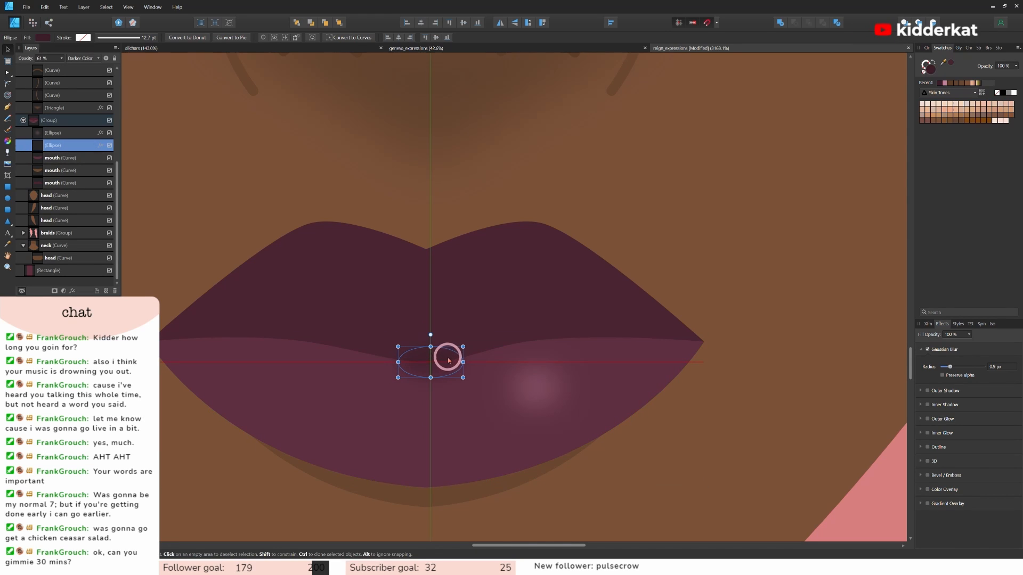
Add a node on the left half of the upper lip's lower edge and bow that edge upward.
{"action": "double_click", "coordinate": [477, 300]}
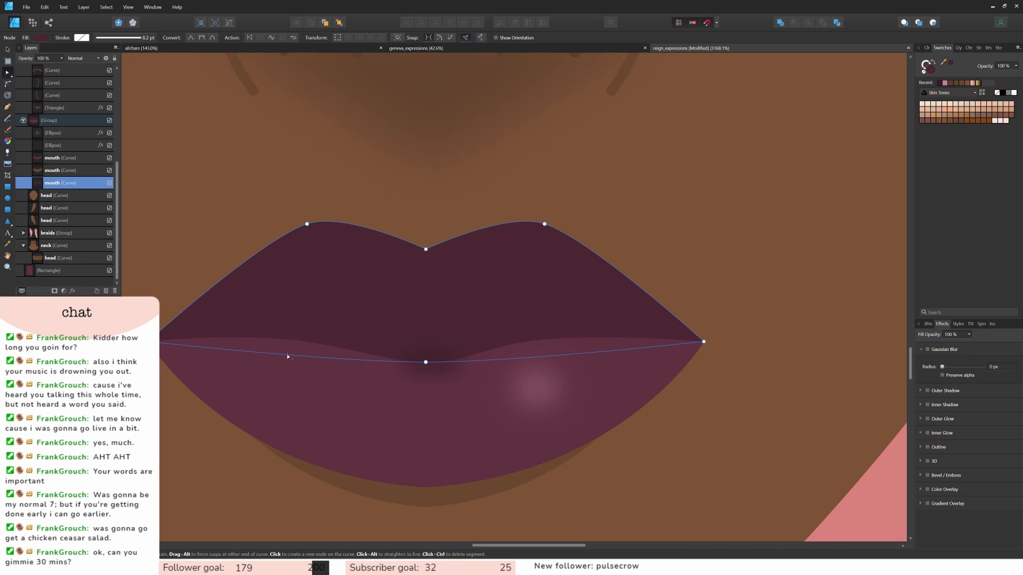
{"action": "left_click_drag", "start_coordinate": [287, 355], "coordinate": [295, 321]}
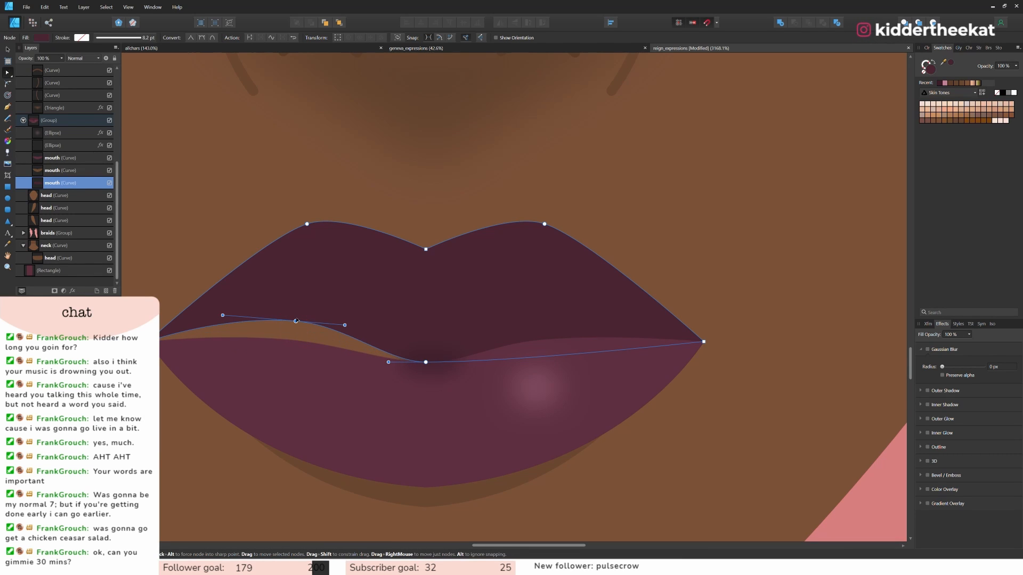
{"action": "left_click", "coordinate": [574, 350]}
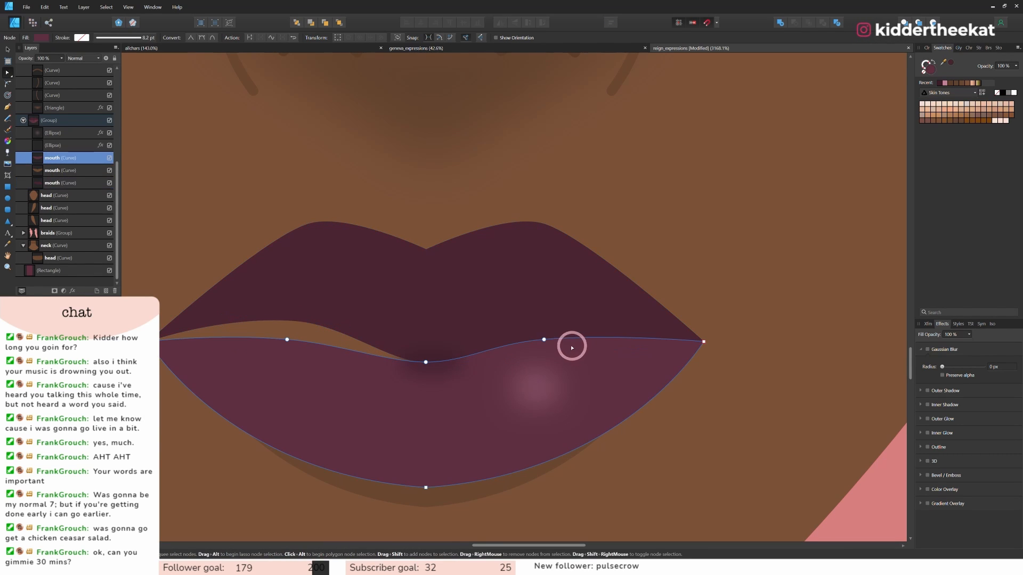
Break the upper lip curve at its two centre nodes and delete the right half.
{"action": "left_click", "coordinate": [408, 312]}
{"action": "left_click", "coordinate": [426, 362]}
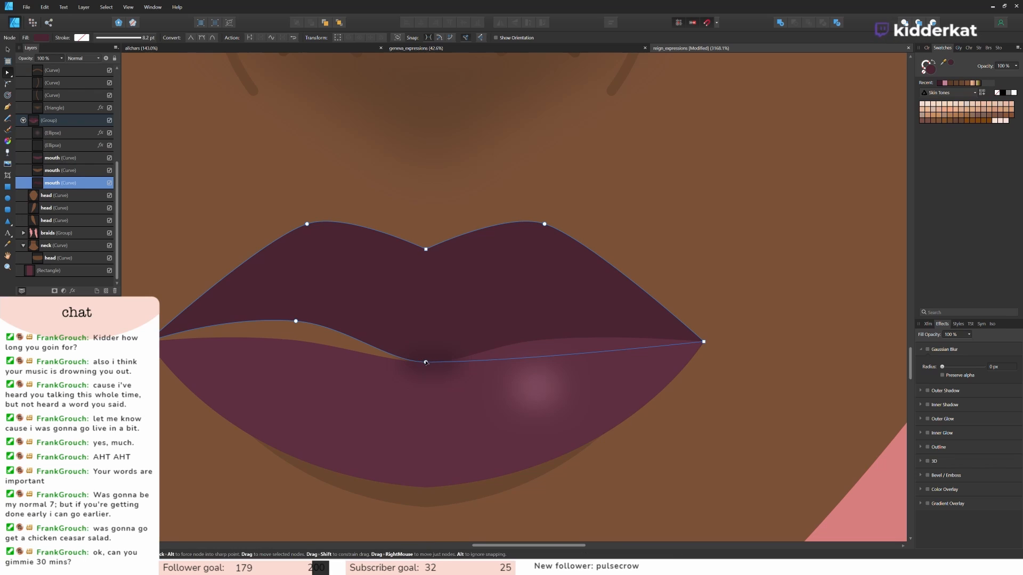
{"action": "left_click", "coordinate": [250, 41]}
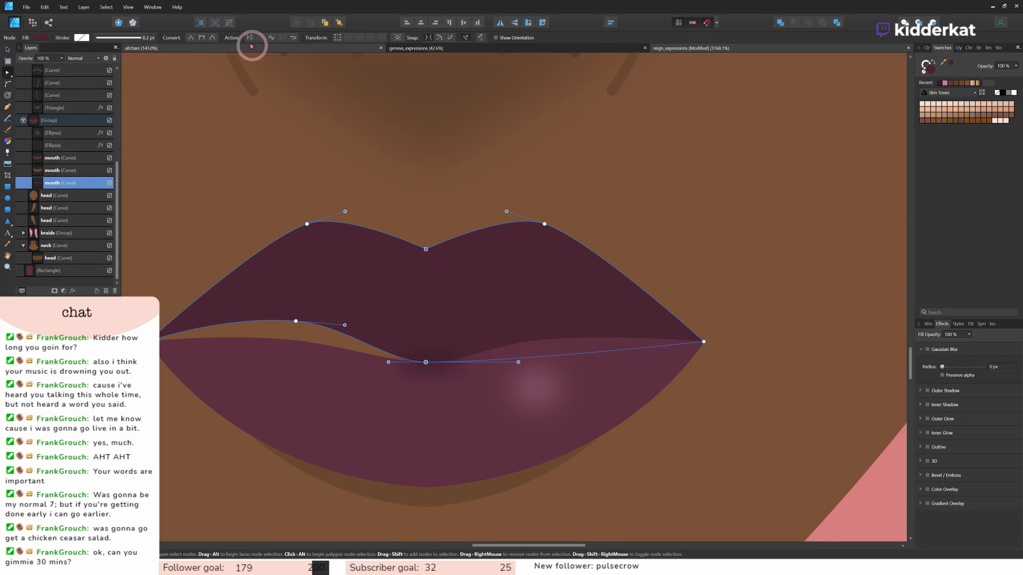
{"action": "left_click", "coordinate": [249, 39]}
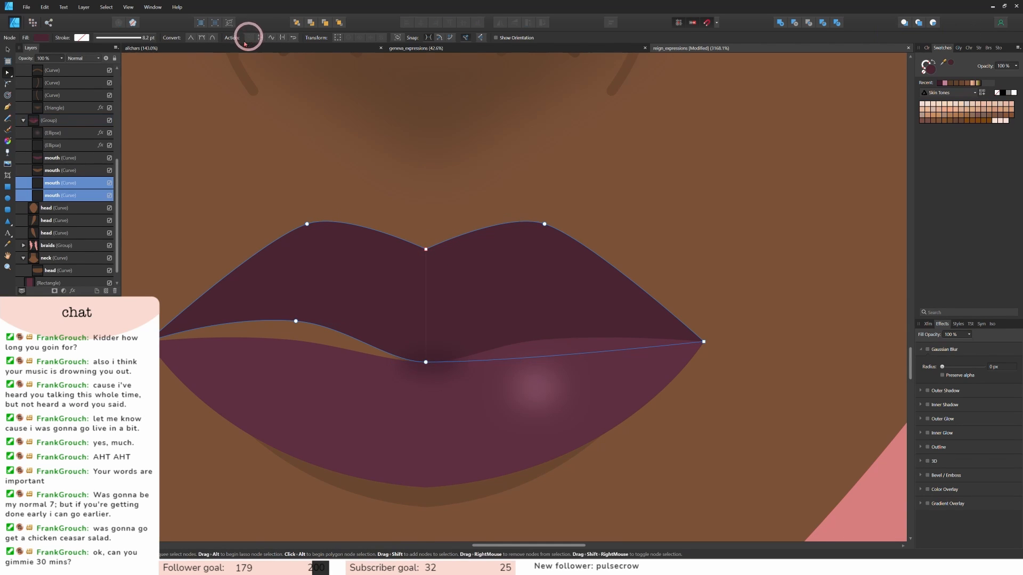
{"action": "left_click", "coordinate": [47, 198]}
{"action": "key", "text": "Delete"}
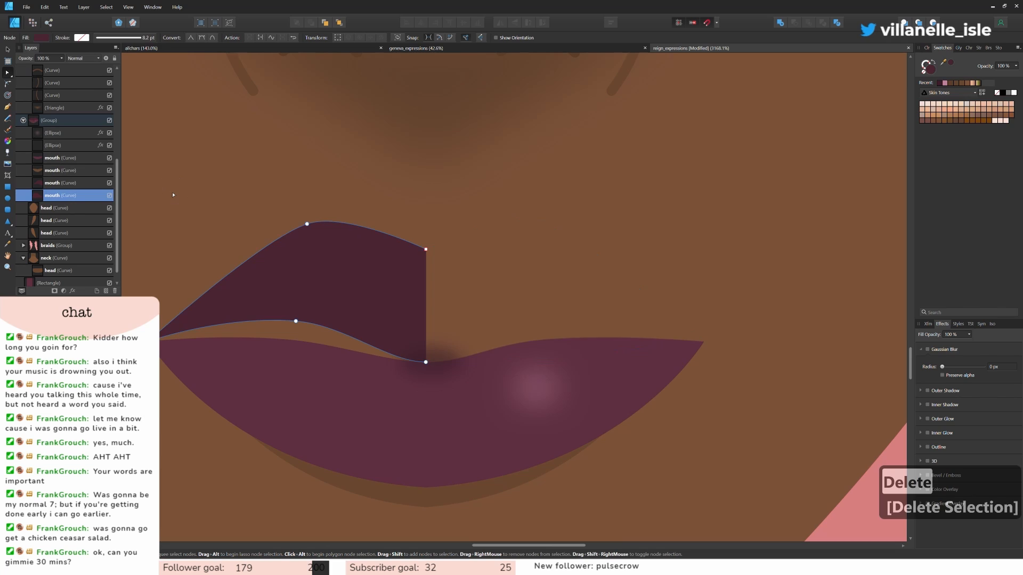
Duplicate the left half of the upper lip, flip the copy horizontally and place it as the matching right half.
{"action": "key", "text": "ctrl+z"}
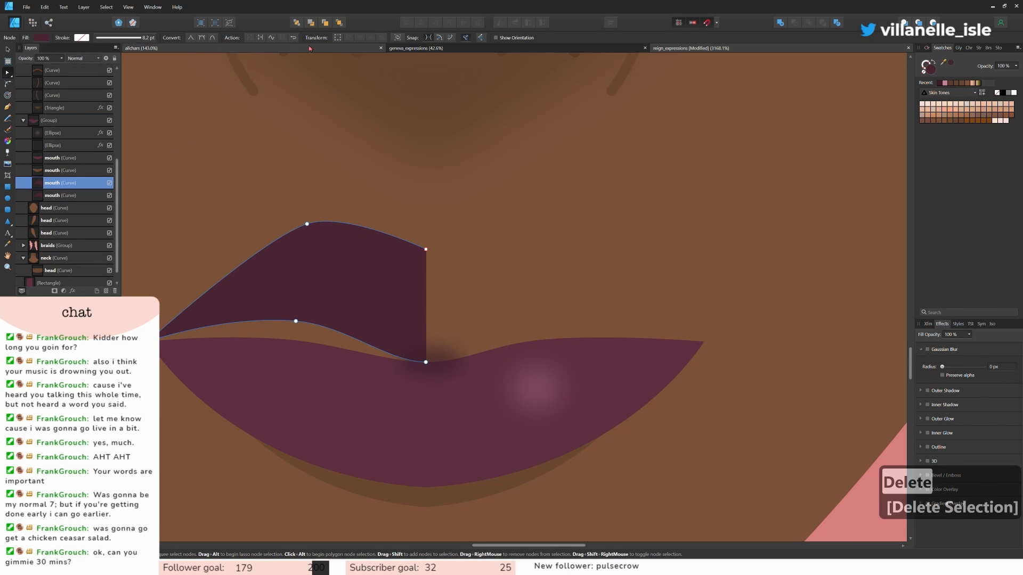
{"action": "left_click", "coordinate": [8, 49]}
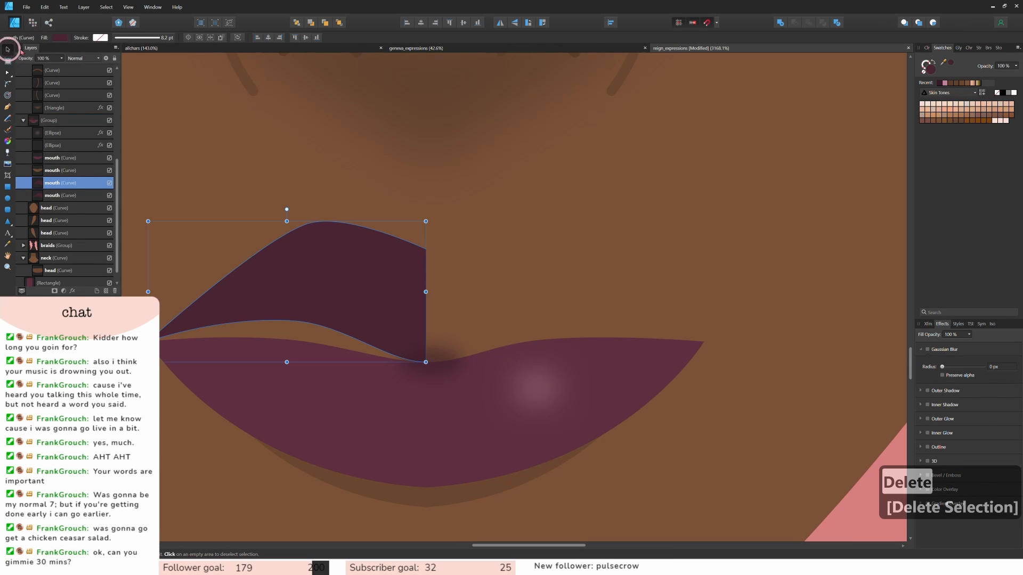
{"action": "left_click", "coordinate": [499, 22]}
{"action": "left_click_drag", "start_coordinate": [269, 314], "coordinate": [543, 312]}
Join the two upper lip halves into a single curve.
{"action": "left_click", "coordinate": [385, 290], "text": "shift"}
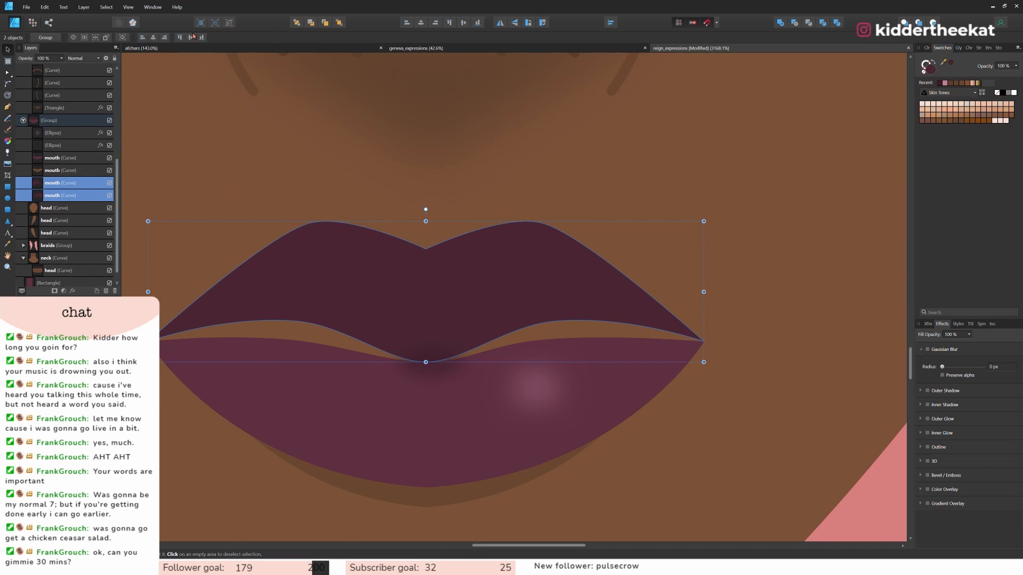
{"action": "left_click", "coordinate": [10, 72]}
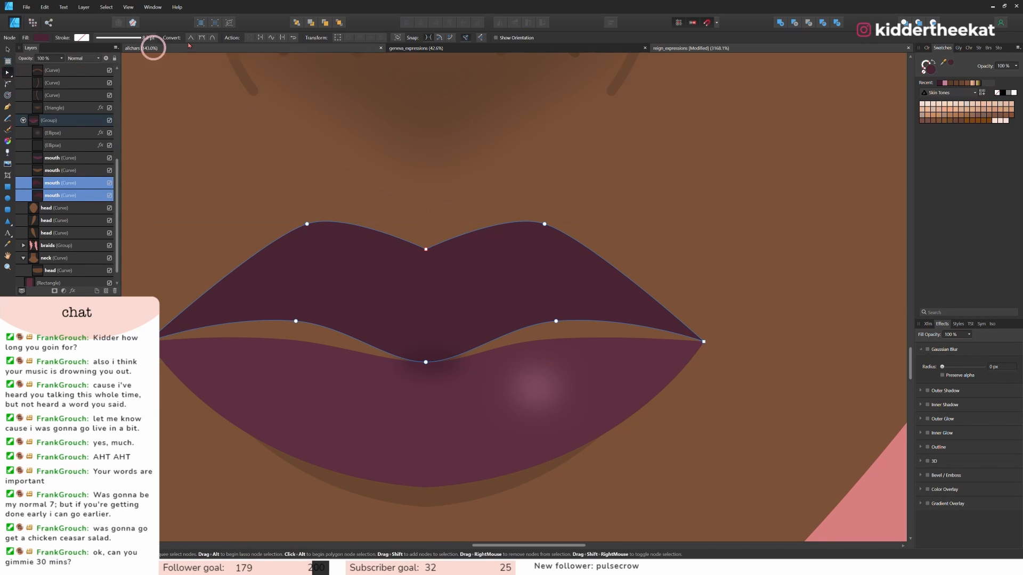
{"action": "left_click", "coordinate": [283, 38]}
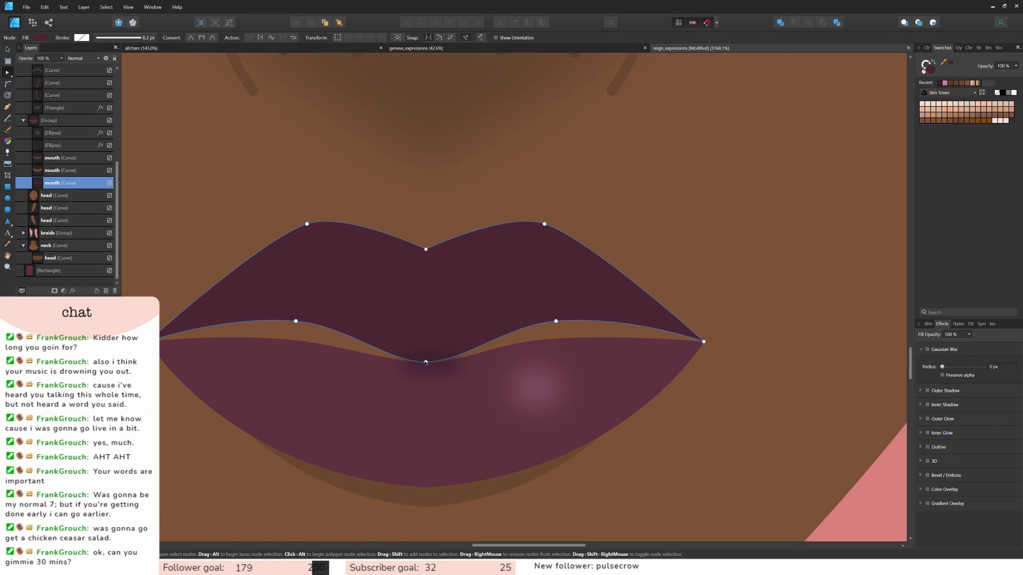
Raise the centre node and both side nodes of the upper lip's lower edge to thin the upper lip.
{"action": "left_click_drag", "start_coordinate": [426, 362], "coordinate": [426, 328]}
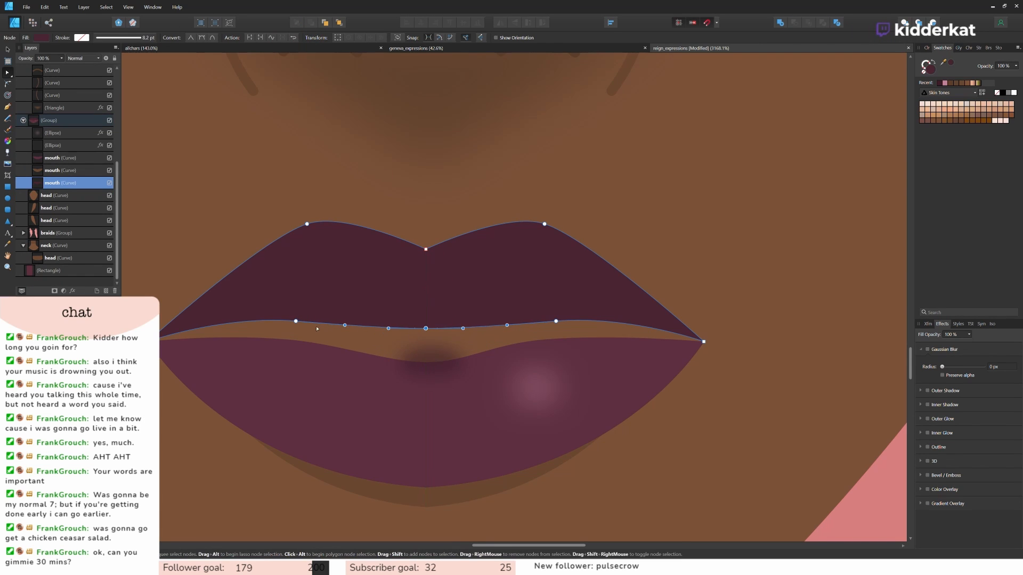
{"action": "left_click", "coordinate": [295, 322]}
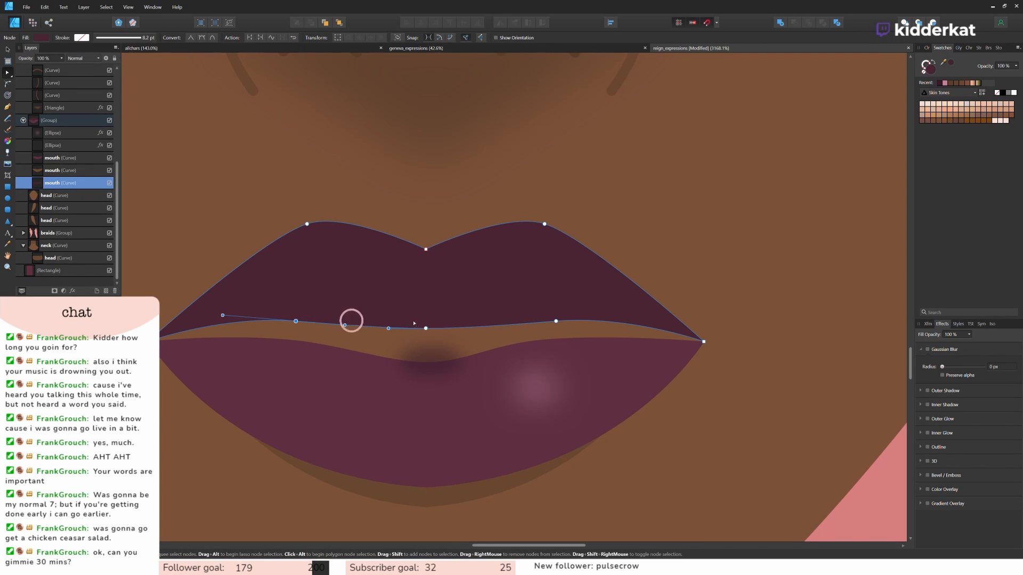
{"action": "left_click", "coordinate": [556, 322], "text": "shift"}
{"action": "left_click_drag", "start_coordinate": [557, 321], "coordinate": [557, 317]}
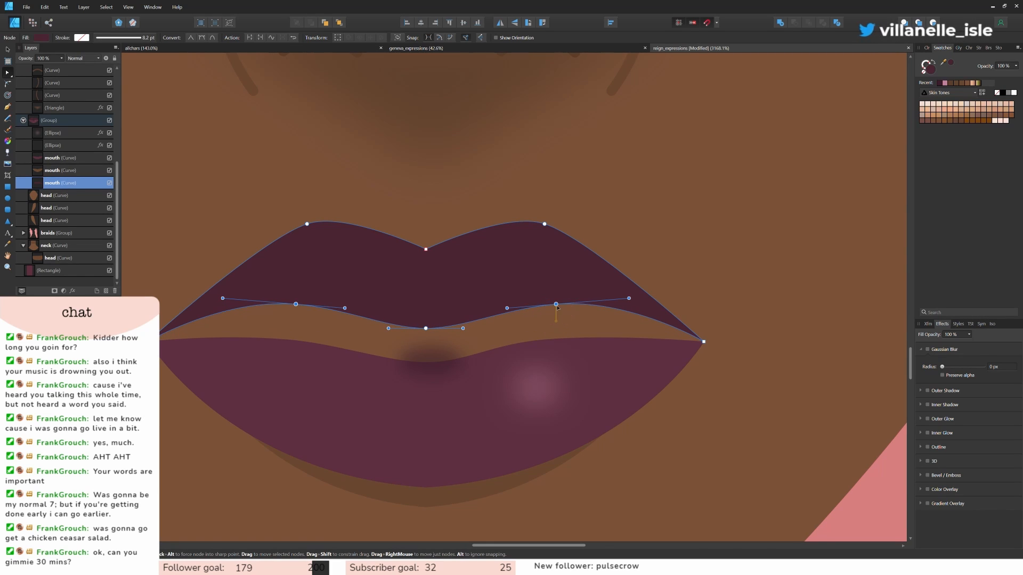
Raise the three inner nodes of the lower lip's upper edge together towards the upper lip.
{"action": "left_click", "coordinate": [502, 383]}
{"action": "left_click_drag", "start_coordinate": [225, 310], "coordinate": [568, 385]}
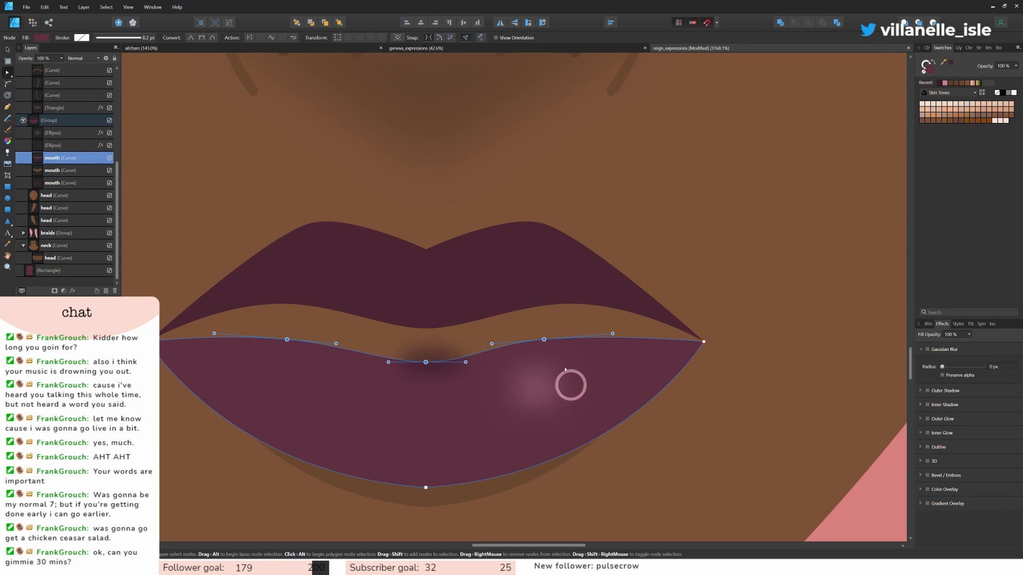
{"action": "left_click_drag", "start_coordinate": [544, 339], "coordinate": [544, 315]}
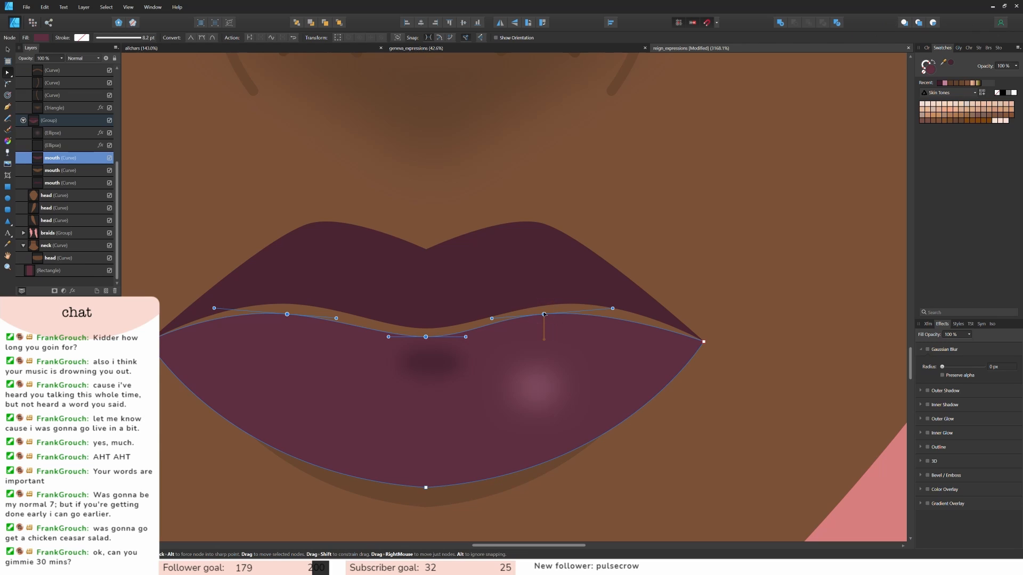
Lower the three inner nodes of the upper lip's lower edge together to meet the lower lip.
{"action": "left_click", "coordinate": [402, 299]}
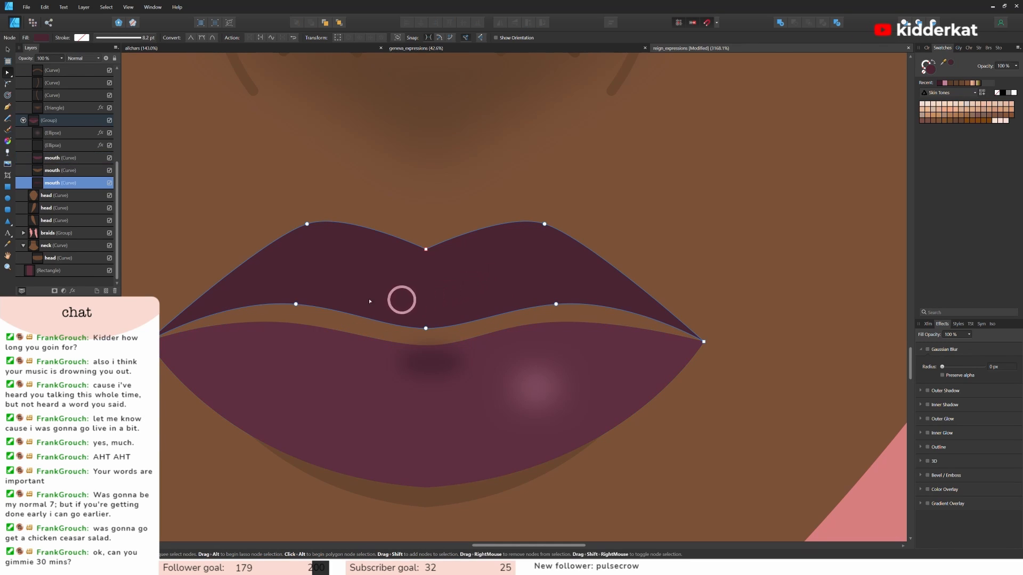
{"action": "left_click_drag", "start_coordinate": [263, 289], "coordinate": [326, 318]}
{"action": "left_click_drag", "start_coordinate": [390, 329], "coordinate": [564, 326]}
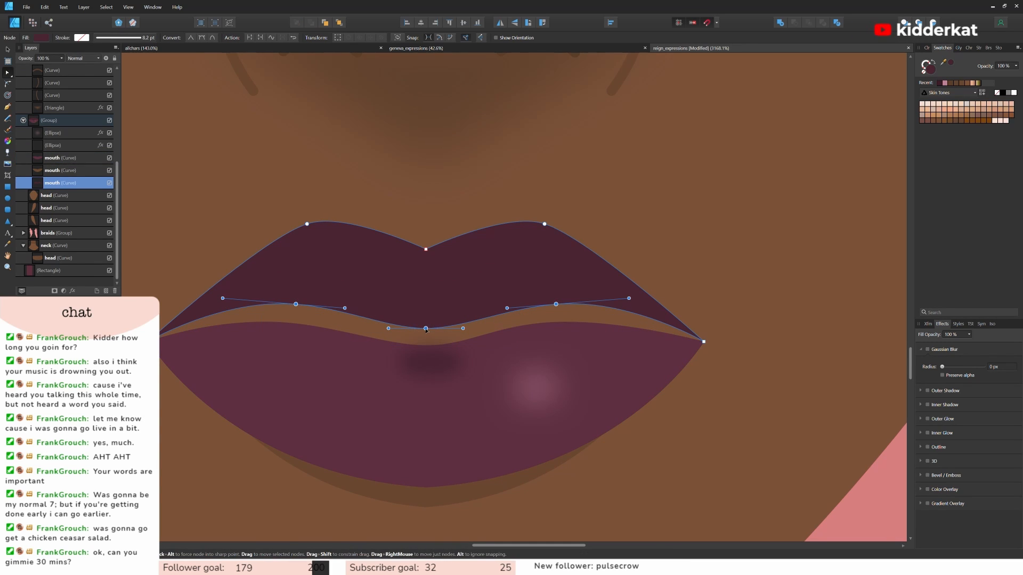
{"action": "left_click_drag", "start_coordinate": [426, 329], "coordinate": [427, 342]}
Move the blurred dark ellipse in the middle of the mouth up onto the line between the lips.
{"action": "left_click", "coordinate": [465, 370]}
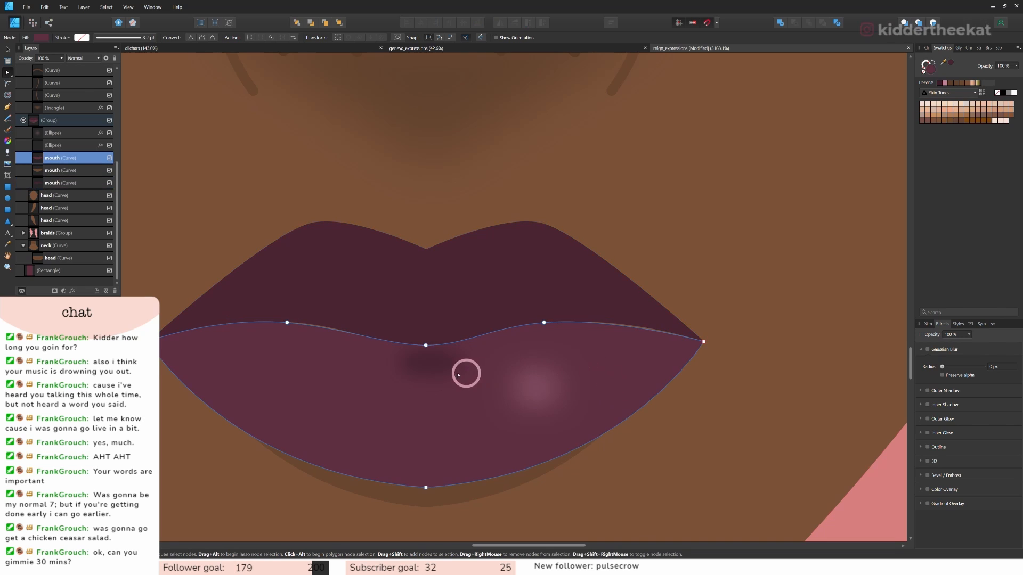
{"action": "left_click", "coordinate": [431, 365]}
{"action": "left_click_drag", "start_coordinate": [431, 366], "coordinate": [430, 349]}
{"action": "left_click", "coordinate": [382, 367]}
Shift the left node of the upper lip's lower edge slightly towards the mouth's left corner to follow the lower lip.
{"action": "left_click", "coordinate": [335, 314]}
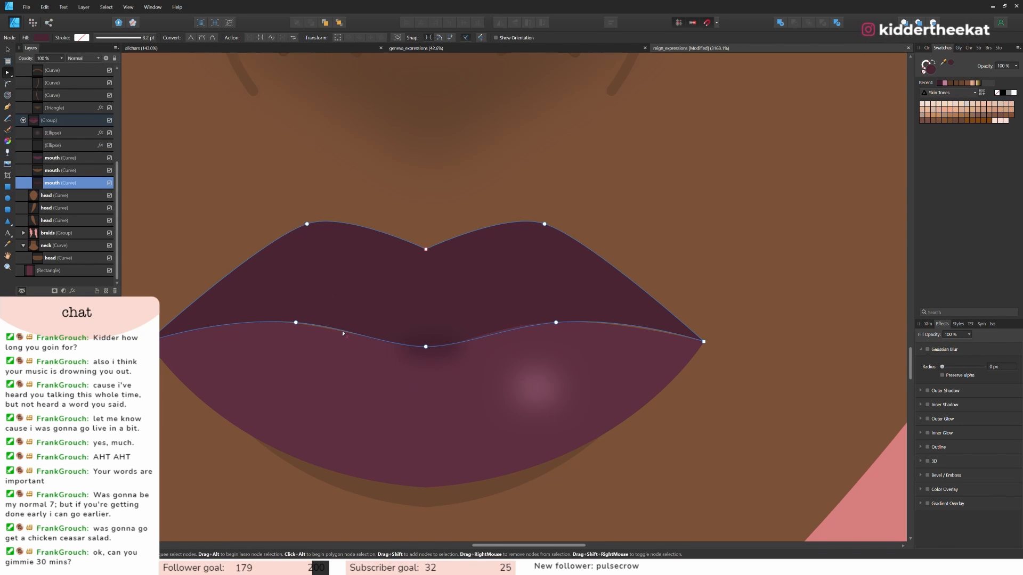
{"action": "scroll", "coordinate": [342, 331], "scroll_direction": "up", "scroll_amount": 3}
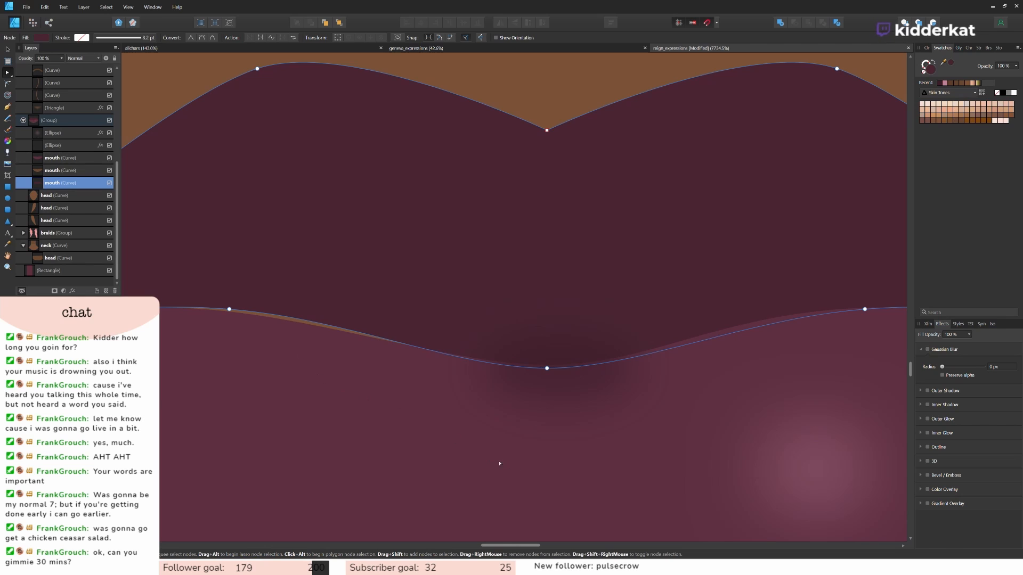
{"action": "scroll", "coordinate": [409, 404], "scroll_direction": "left", "scroll_amount": 3}
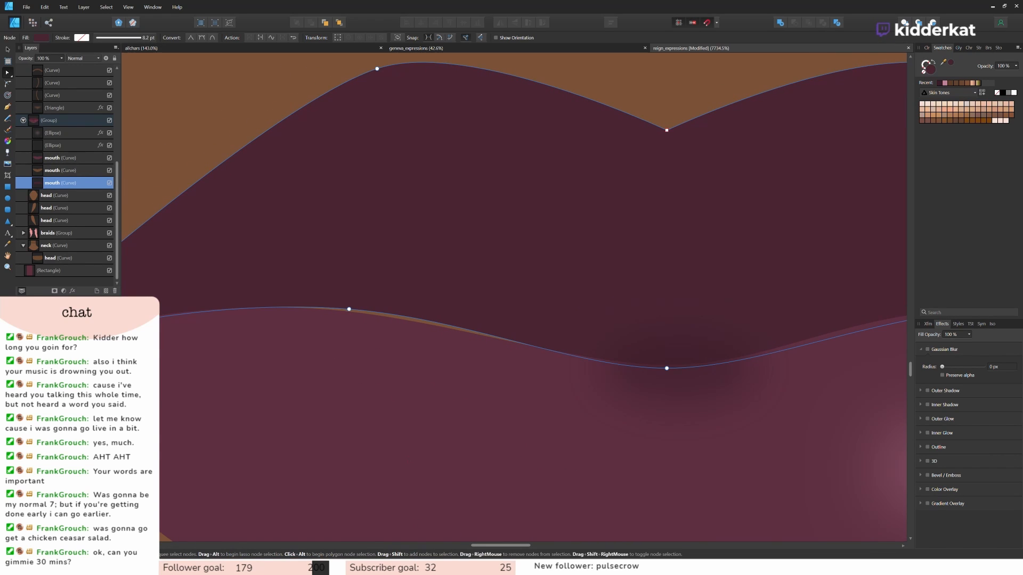
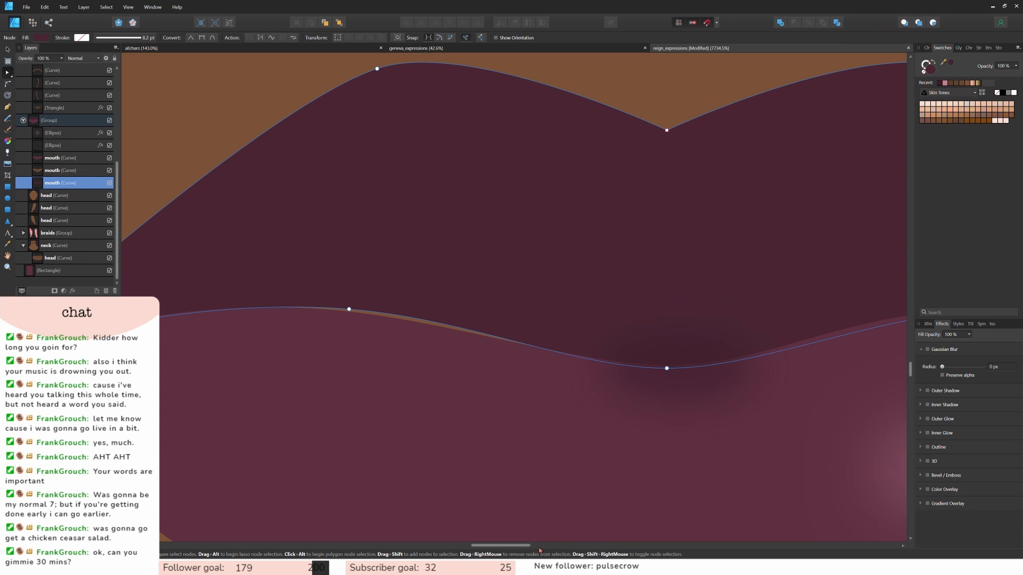
{"action": "left_click_drag", "start_coordinate": [516, 548], "coordinate": [492, 547]}
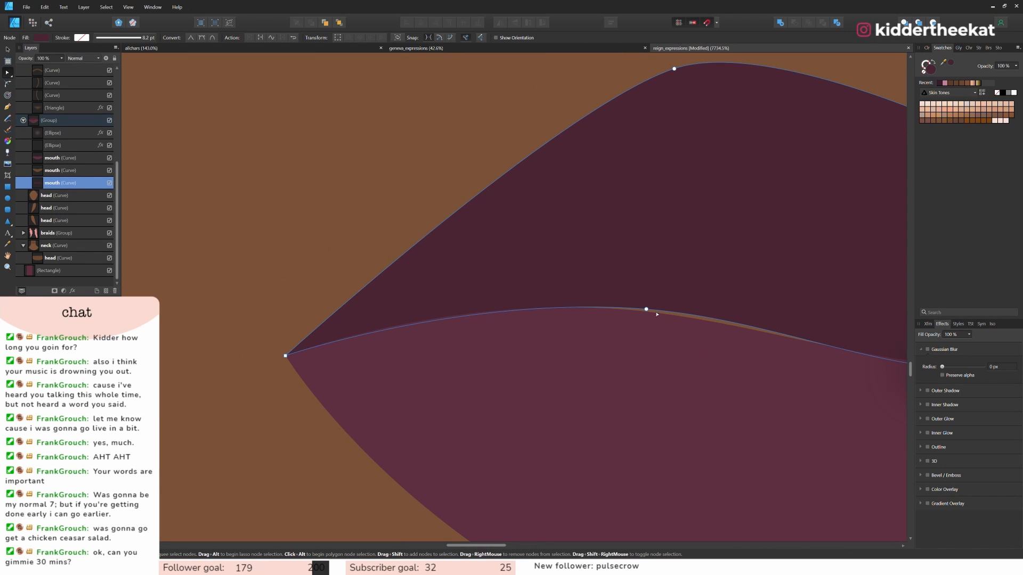
{"action": "left_click_drag", "start_coordinate": [647, 309], "coordinate": [626, 308]}
Move the right node of the upper lip's lower edge towards the mouth's right corner and swing its outer handle down.
{"action": "left_click_drag", "start_coordinate": [494, 549], "coordinate": [537, 549]}
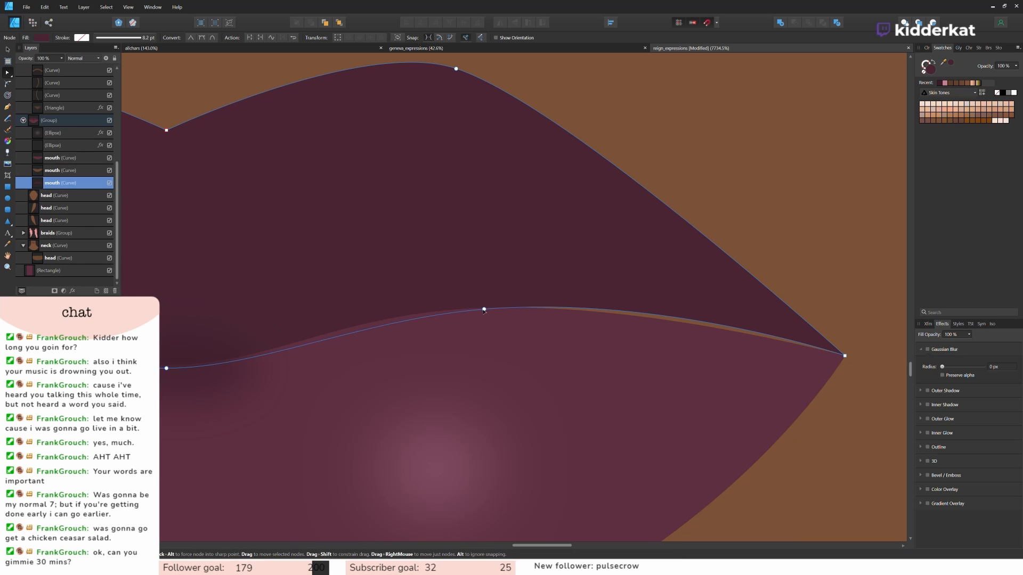
{"action": "left_click_drag", "start_coordinate": [484, 310], "coordinate": [564, 308]}
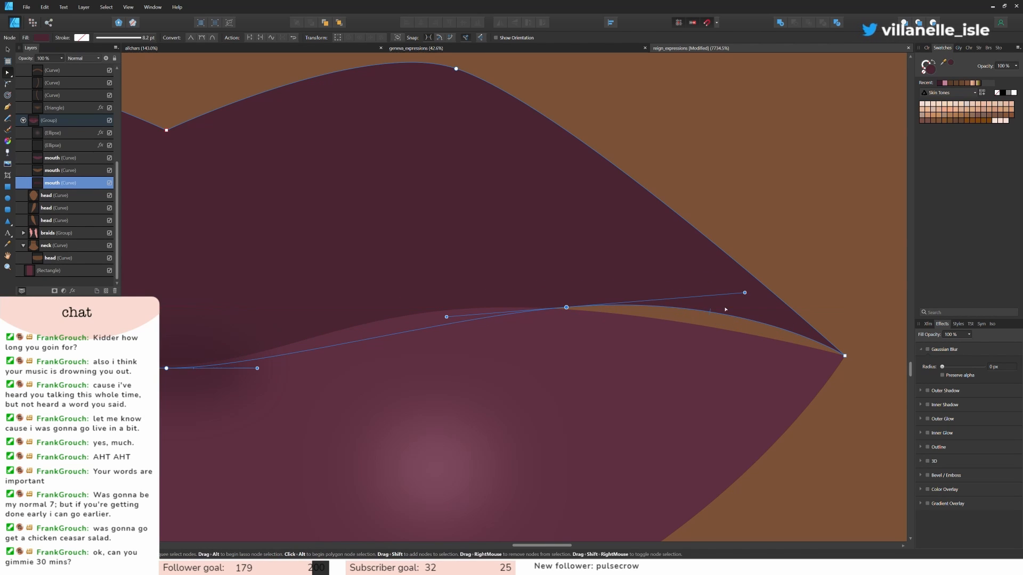
{"action": "left_click_drag", "start_coordinate": [745, 293], "coordinate": [740, 330]}
{"action": "scroll", "coordinate": [741, 331], "scroll_direction": "down", "scroll_amount": 3}
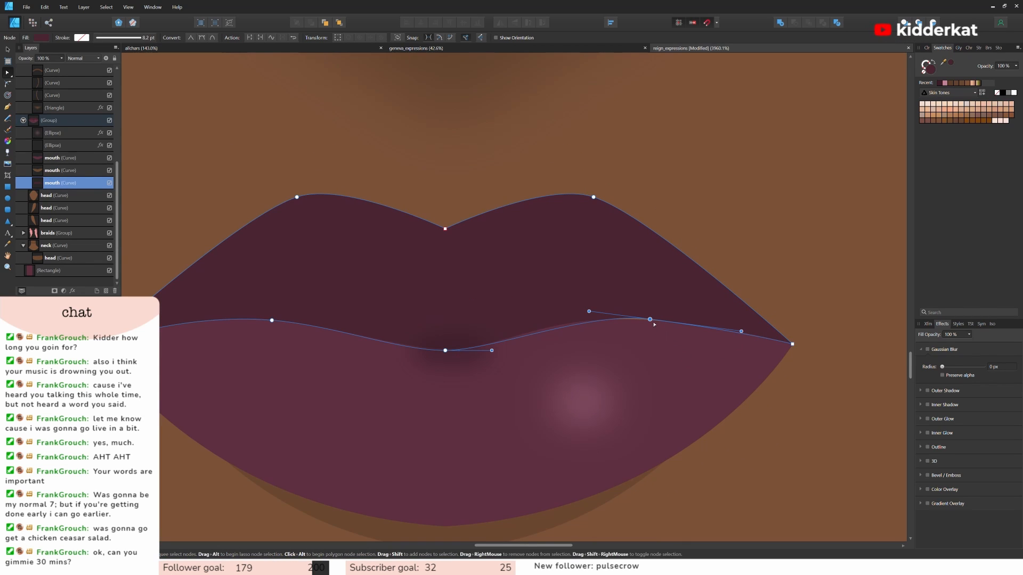
Nudge the upper lip's lower right node back towards the centre, level its handles and undo the last faulty adjustment.
{"action": "left_click_drag", "start_coordinate": [650, 319], "coordinate": [643, 322]}
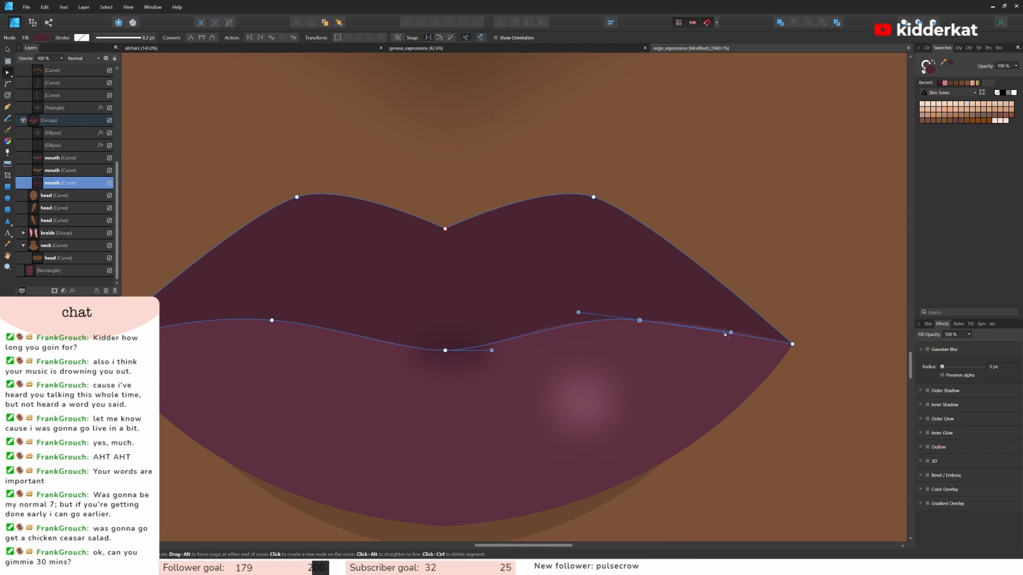
{"action": "left_click_drag", "start_coordinate": [731, 332], "coordinate": [709, 324]}
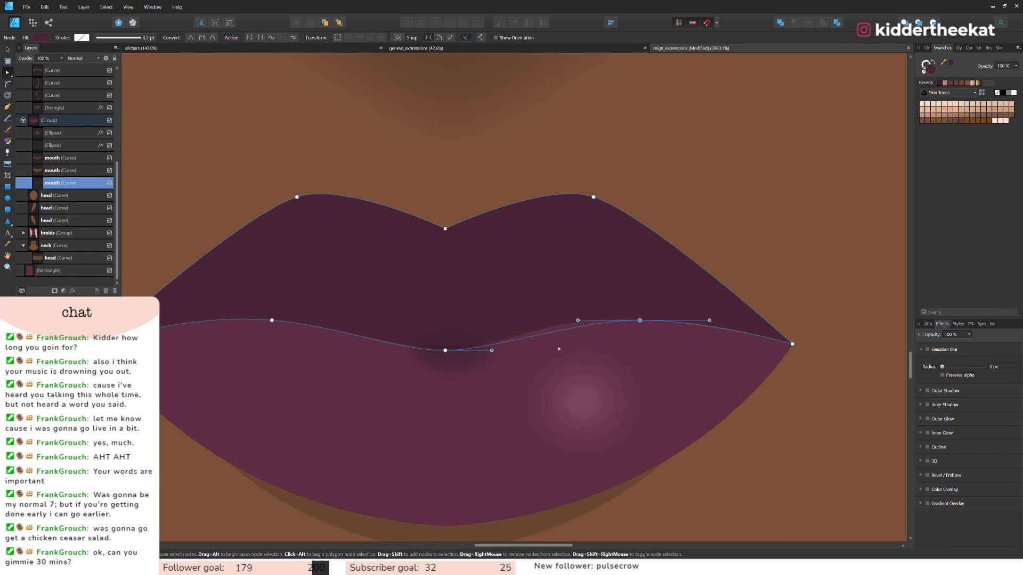
{"action": "left_click_drag", "start_coordinate": [557, 321], "coordinate": [547, 321]}
{"action": "left_click_drag", "start_coordinate": [642, 321], "coordinate": [638, 322]}
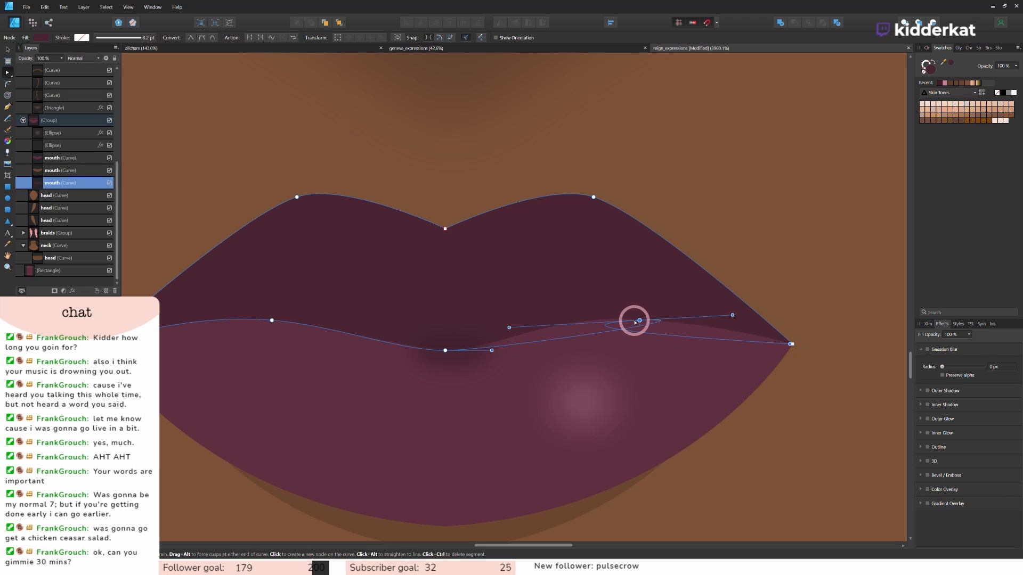
{"action": "key", "text": "ctrl+z"}
Shift the upper lip's lower right node inward and adjust its handles and the centre node's handle to match the lower lip.
{"action": "scroll", "coordinate": [653, 366], "scroll_direction": "up", "scroll_amount": 4}
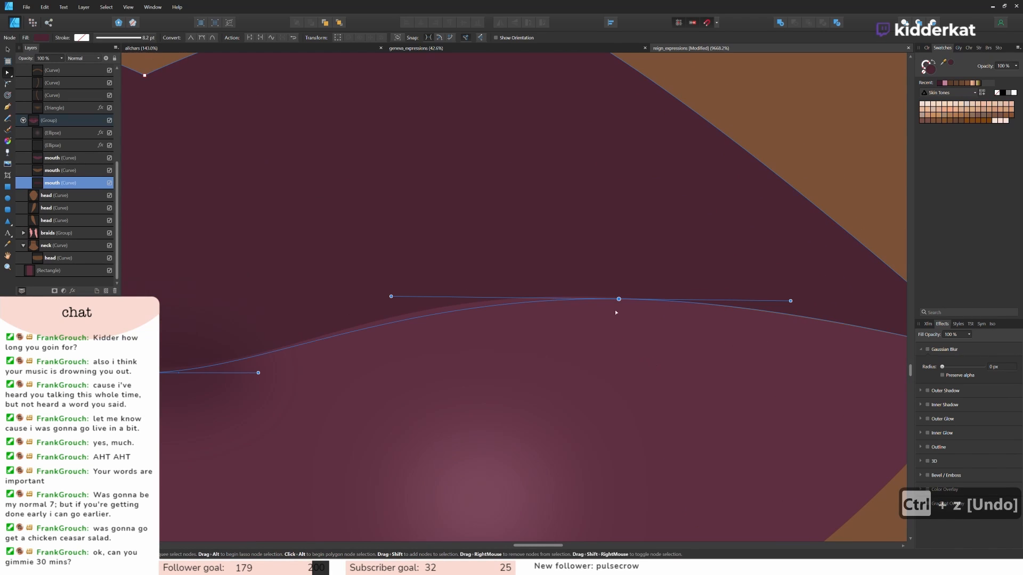
{"action": "left_click_drag", "start_coordinate": [619, 302], "coordinate": [562, 300]}
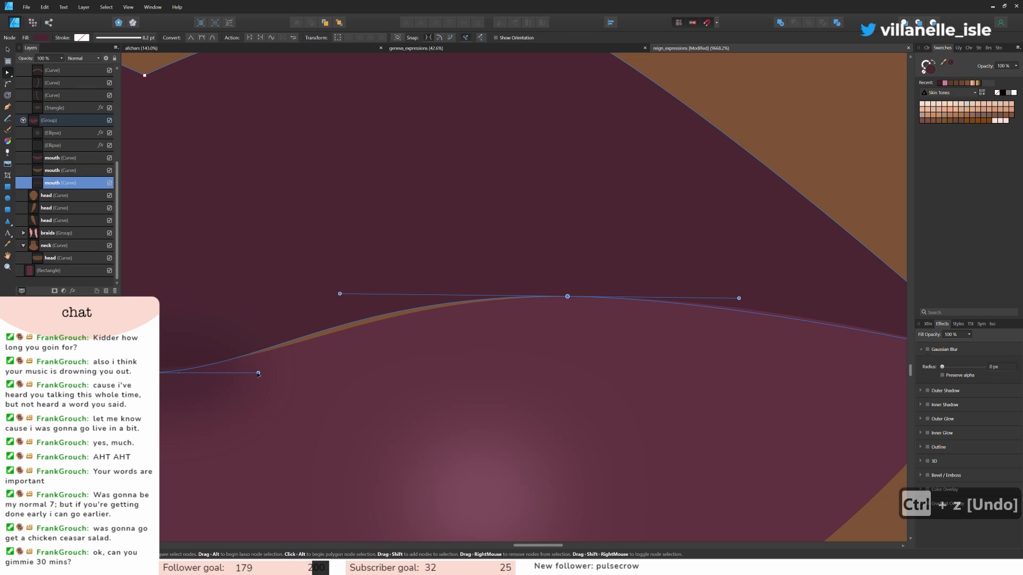
{"action": "left_click_drag", "start_coordinate": [259, 373], "coordinate": [325, 360]}
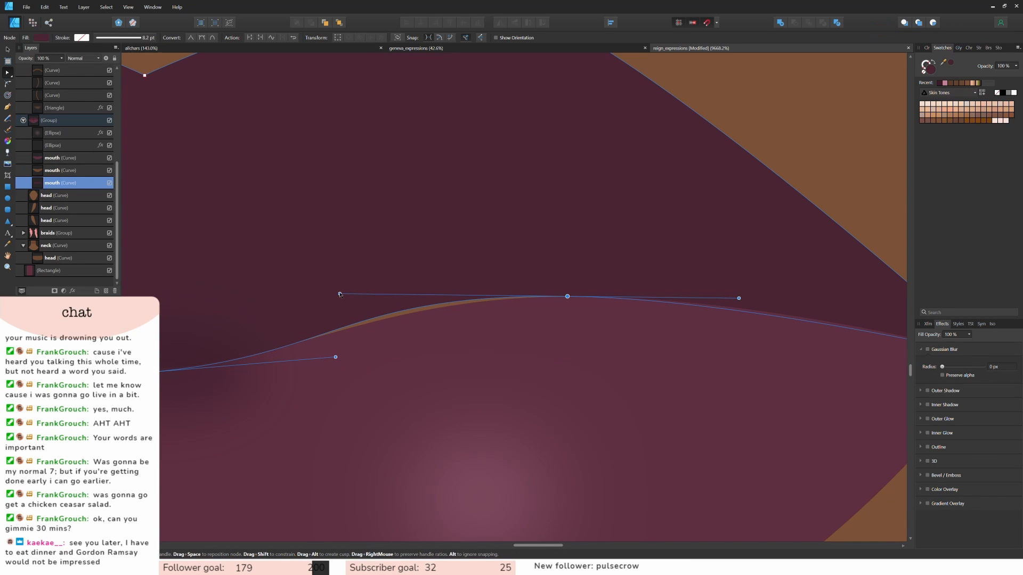
{"action": "left_click_drag", "start_coordinate": [340, 294], "coordinate": [376, 296]}
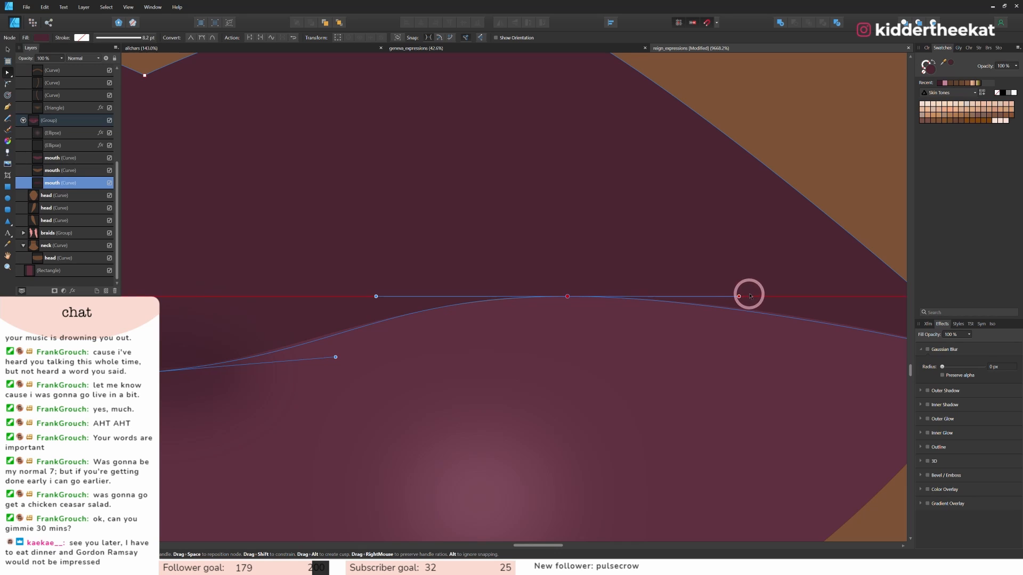
{"action": "left_click_drag", "start_coordinate": [750, 296], "coordinate": [764, 296]}
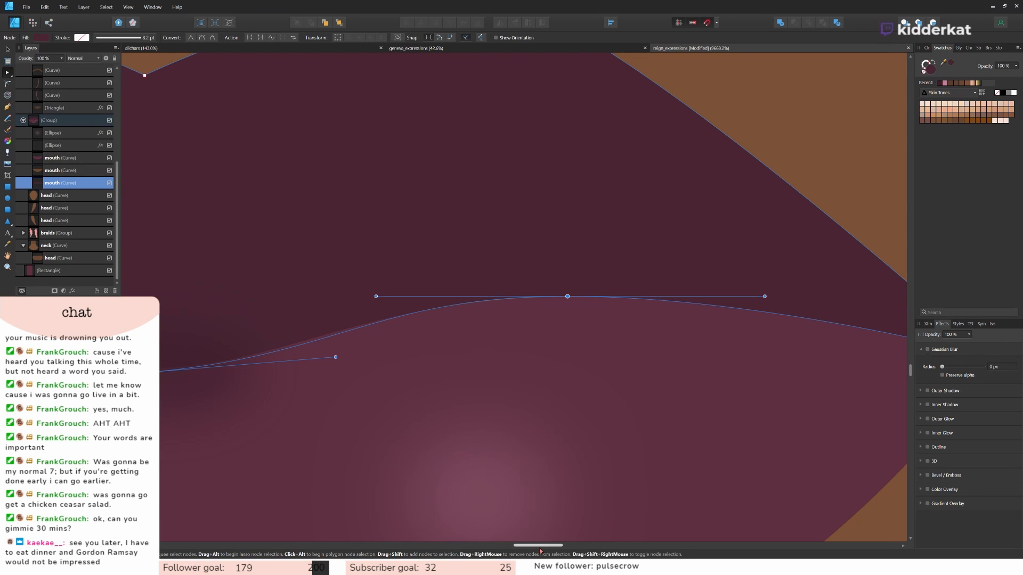
{"action": "left_click_drag", "start_coordinate": [539, 549], "coordinate": [470, 547]}
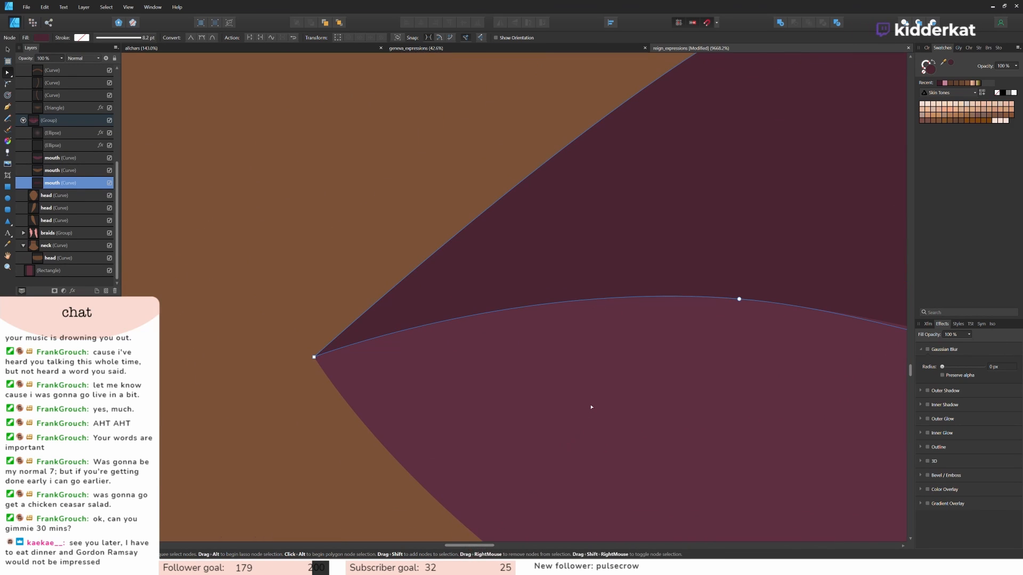
{"action": "scroll", "coordinate": [592, 407], "scroll_direction": "down", "scroll_amount": 5}
{"action": "left_click", "coordinate": [730, 504]}
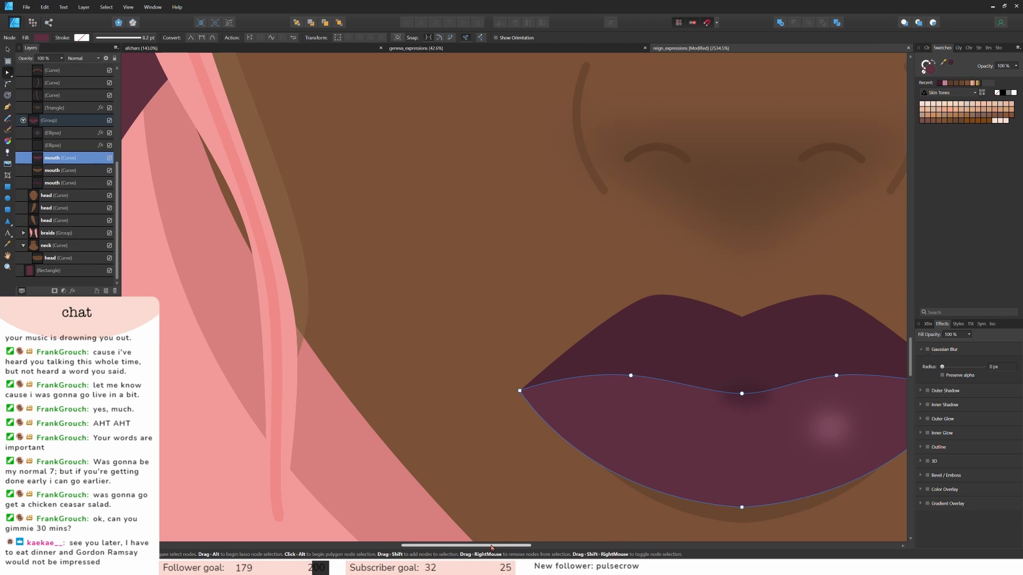
{"action": "left_click_drag", "start_coordinate": [467, 547], "coordinate": [534, 547]}
{"action": "left_click", "coordinate": [659, 439]}
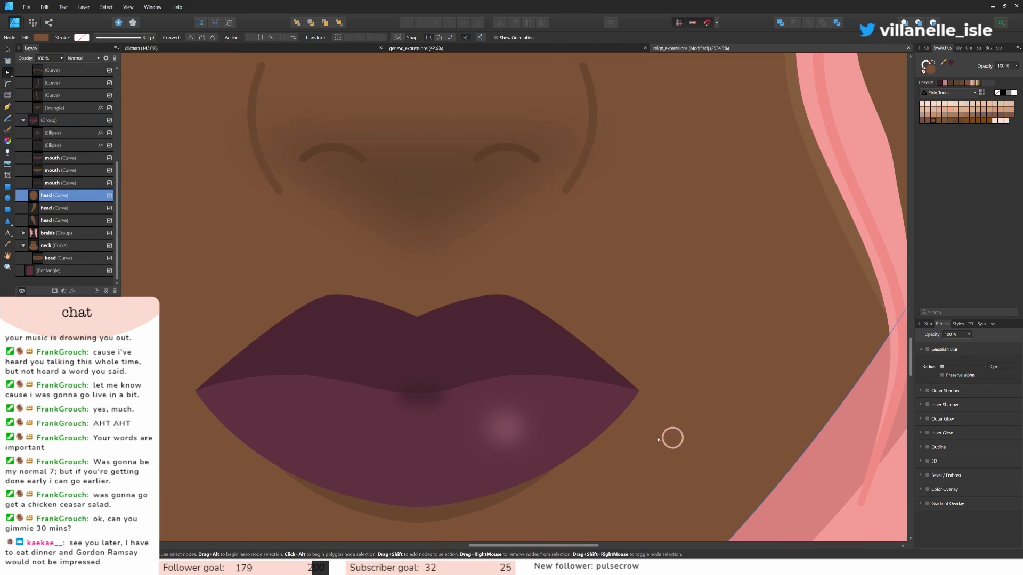
Try to convert the centre node of the upper lip's top edge to smooth and delete the stray node.
{"action": "left_click", "coordinate": [431, 337]}
{"action": "left_click_drag", "start_coordinate": [405, 311], "coordinate": [424, 346]}
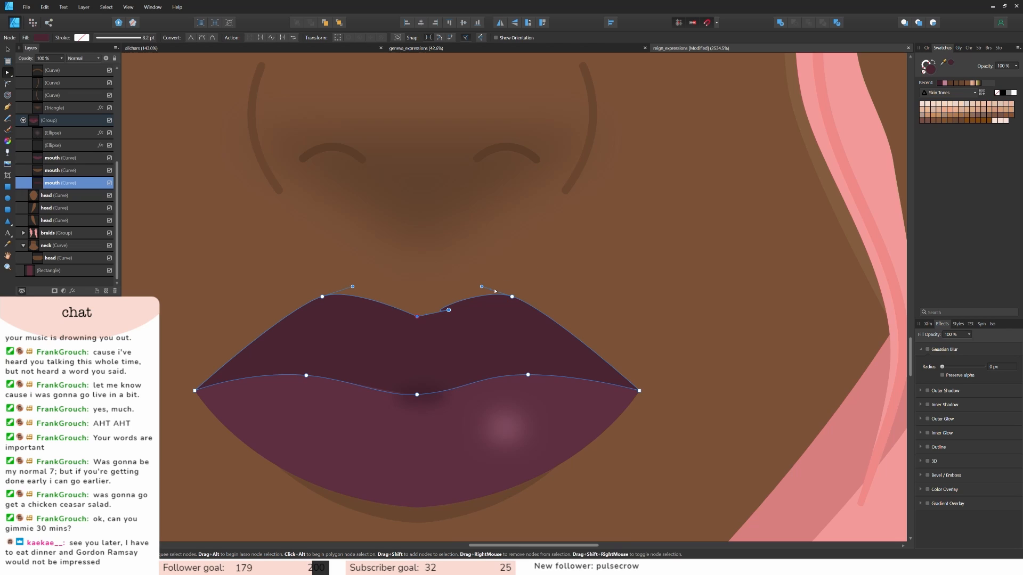
{"action": "scroll", "coordinate": [468, 338], "scroll_direction": "up", "scroll_amount": 4}
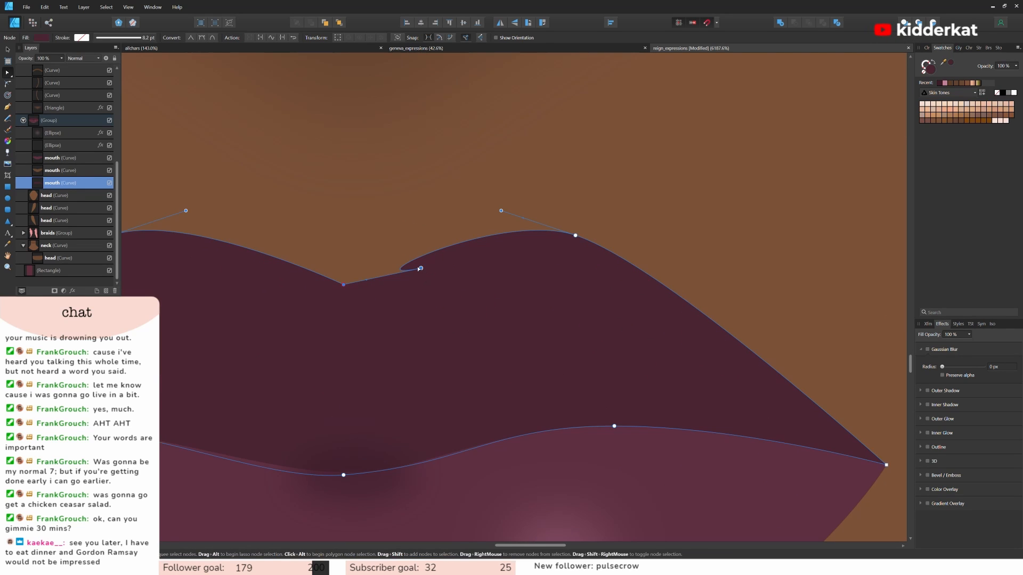
{"action": "mouse_move", "coordinate": [420, 269]}
{"action": "left_mouse_down"}
{"action": "mouse_move", "coordinate": [382, 274]}
{"action": "mouse_move", "coordinate": [405, 276]}
{"action": "left_mouse_up"}
{"action": "key", "text": "ctrl+z"}
{"action": "key", "text": "ctrl+z"}
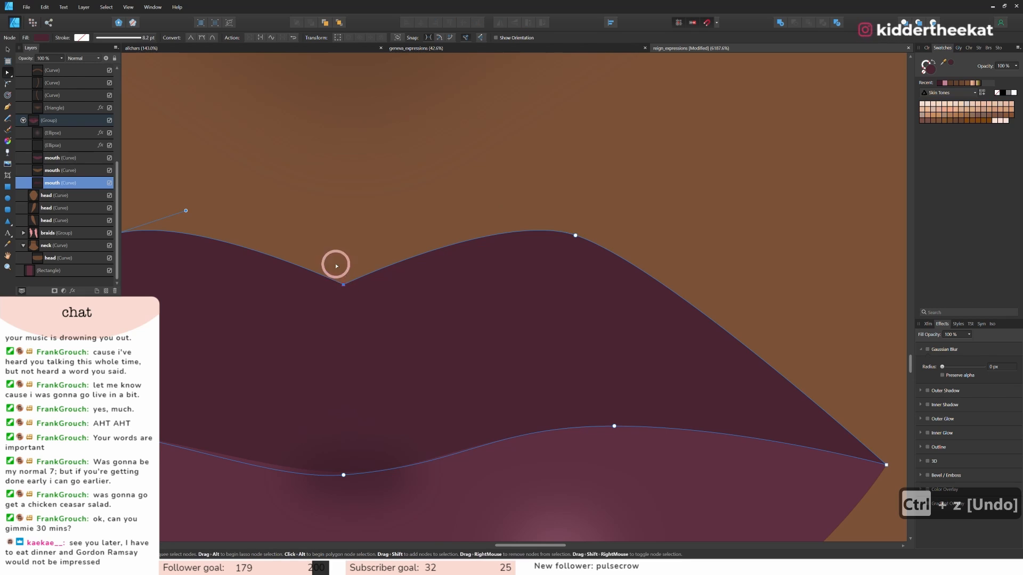
{"action": "left_click", "coordinate": [202, 38]}
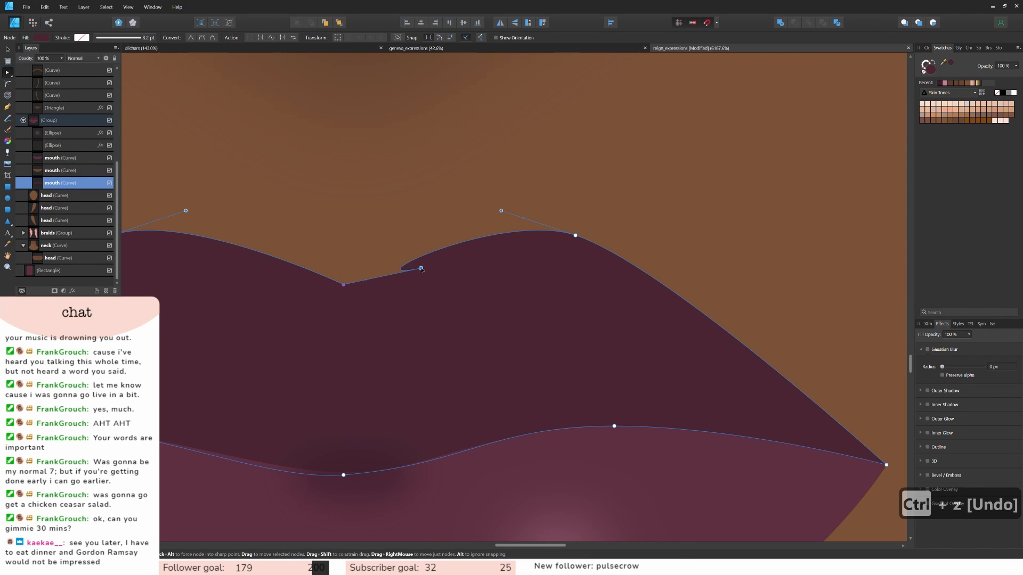
{"action": "key", "text": "Delete"}
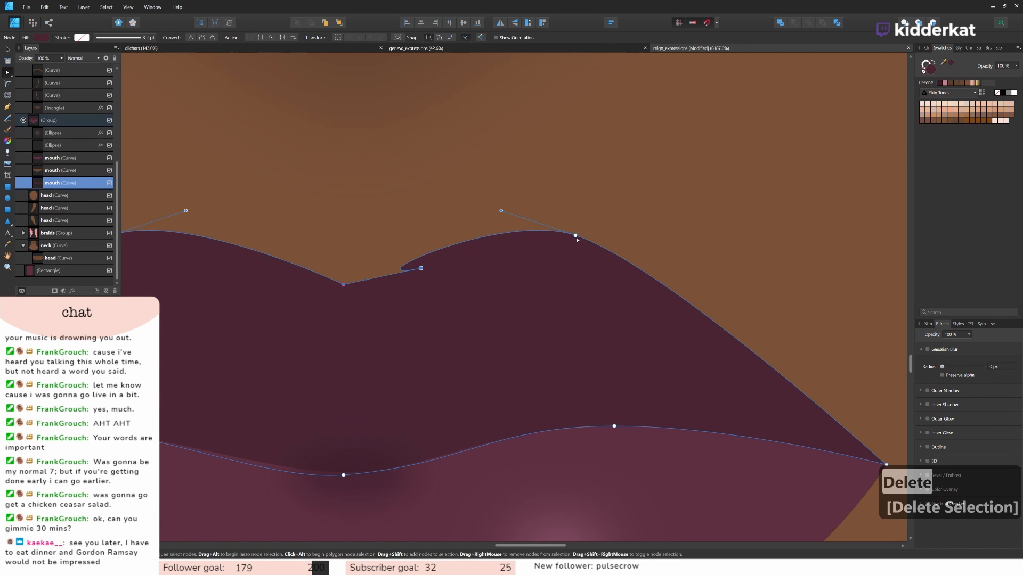
{"action": "key", "text": "Delete"}
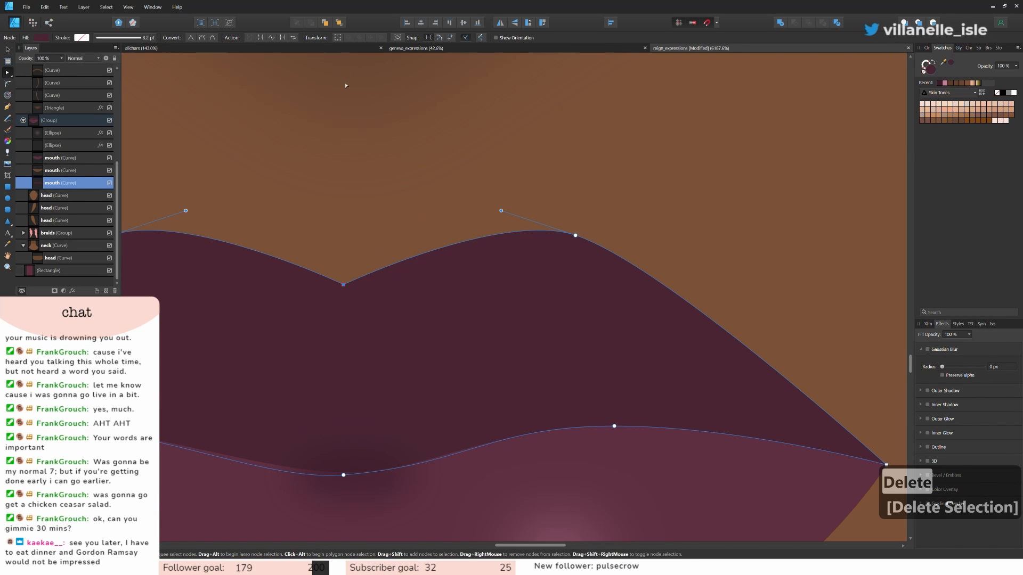
Close the upper lip curve and convert the centre node of its top edge to a smooth node.
{"action": "left_click", "coordinate": [260, 38]}
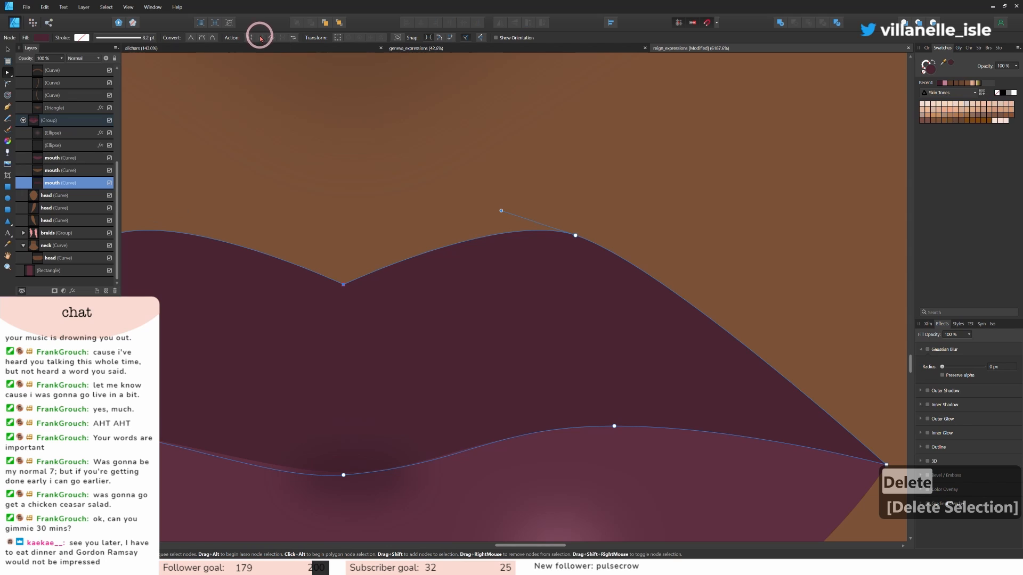
{"action": "left_click_drag", "start_coordinate": [336, 277], "coordinate": [376, 329]}
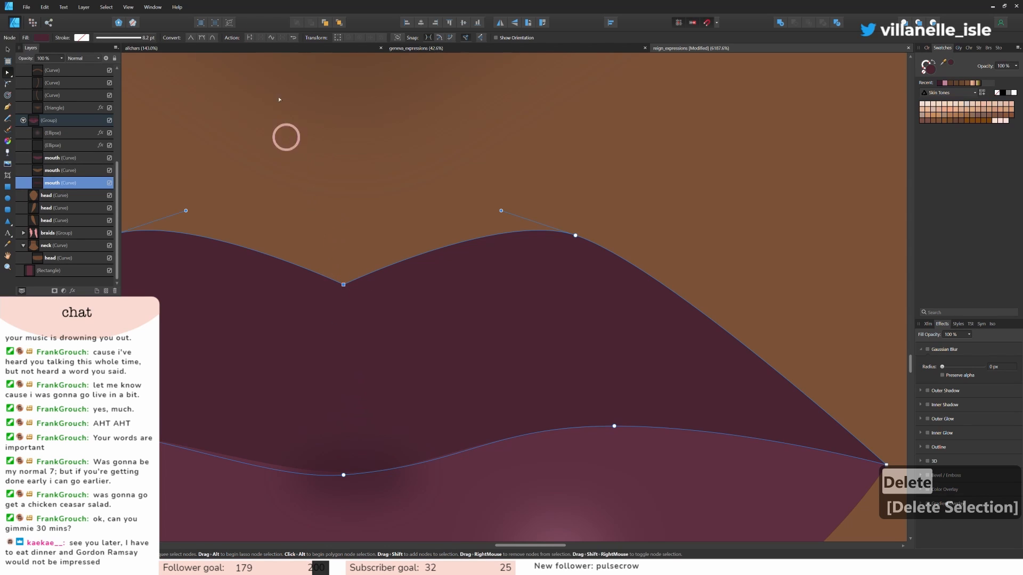
{"action": "left_click", "coordinate": [202, 37]}
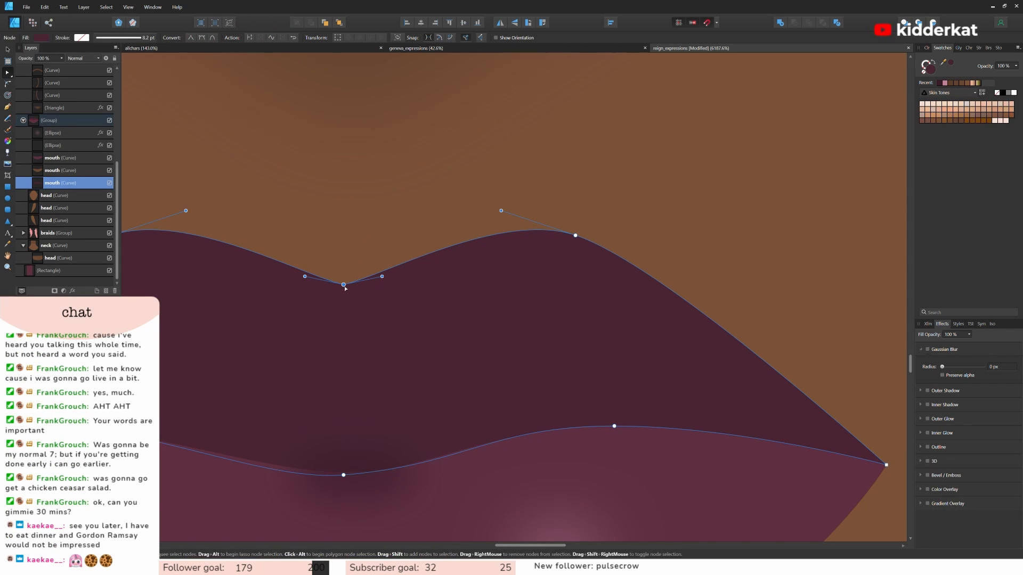
Adjust the height of the upper lip's top centre node to set the depth of the cupid's bow.
{"action": "left_click_drag", "start_coordinate": [343, 284], "coordinate": [344, 252]}
{"action": "scroll", "coordinate": [459, 285], "scroll_direction": "down", "scroll_amount": 5}
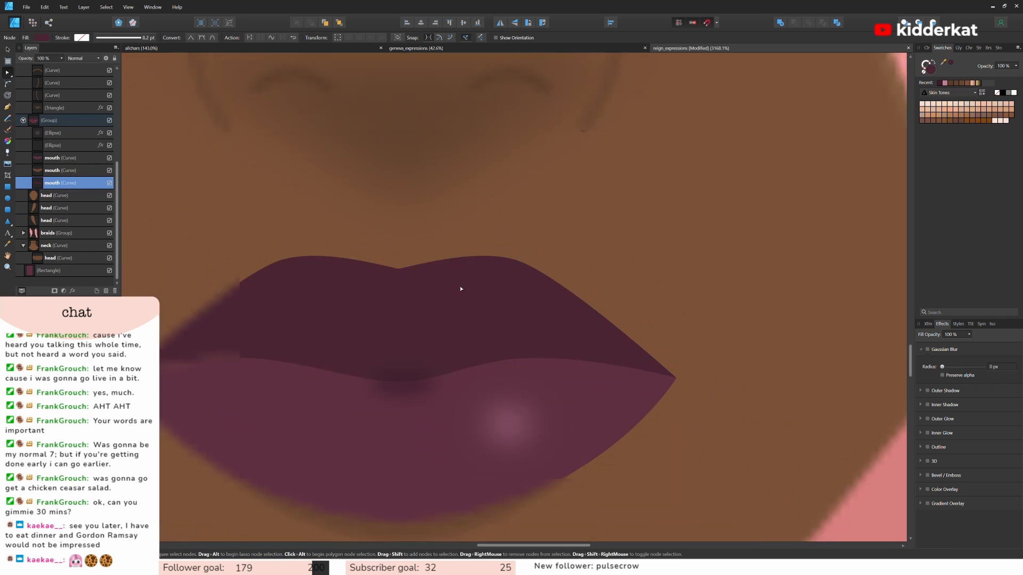
{"action": "left_click", "coordinate": [432, 268]}
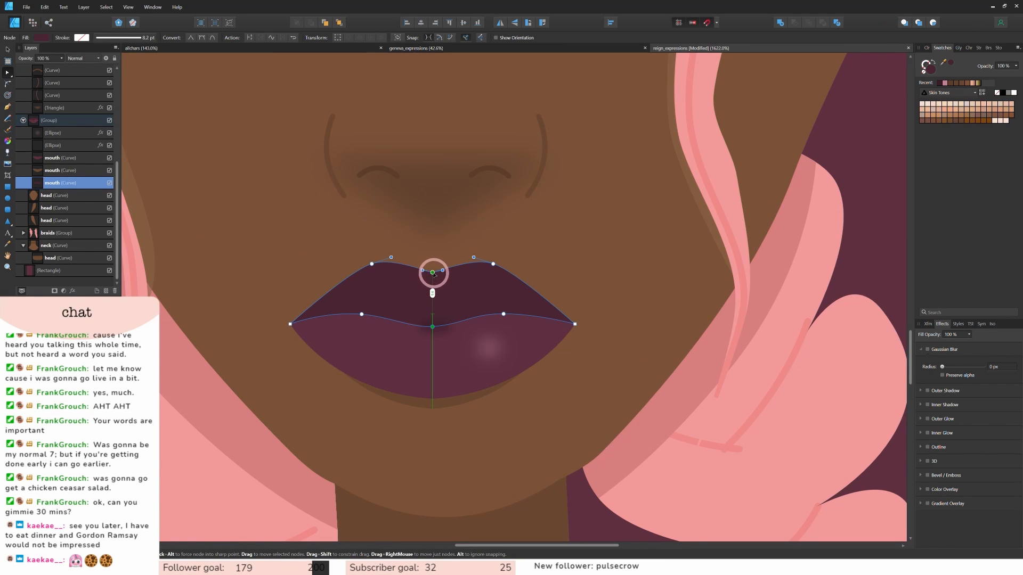
{"action": "left_click", "coordinate": [579, 268]}
{"action": "scroll", "coordinate": [613, 286], "scroll_direction": "down", "scroll_amount": 4}
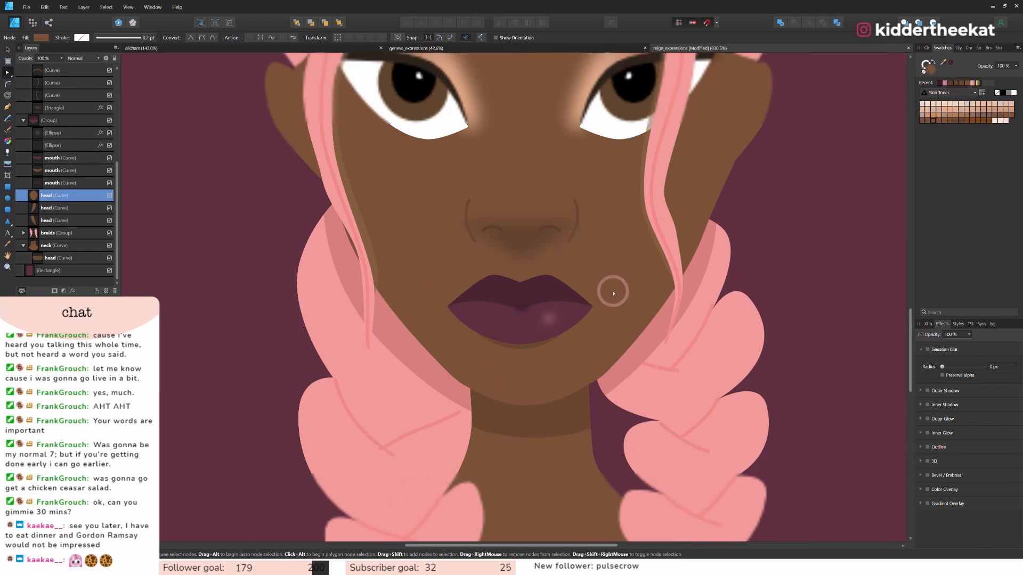
{"action": "scroll", "coordinate": [575, 341], "scroll_direction": "up", "scroll_amount": 6}
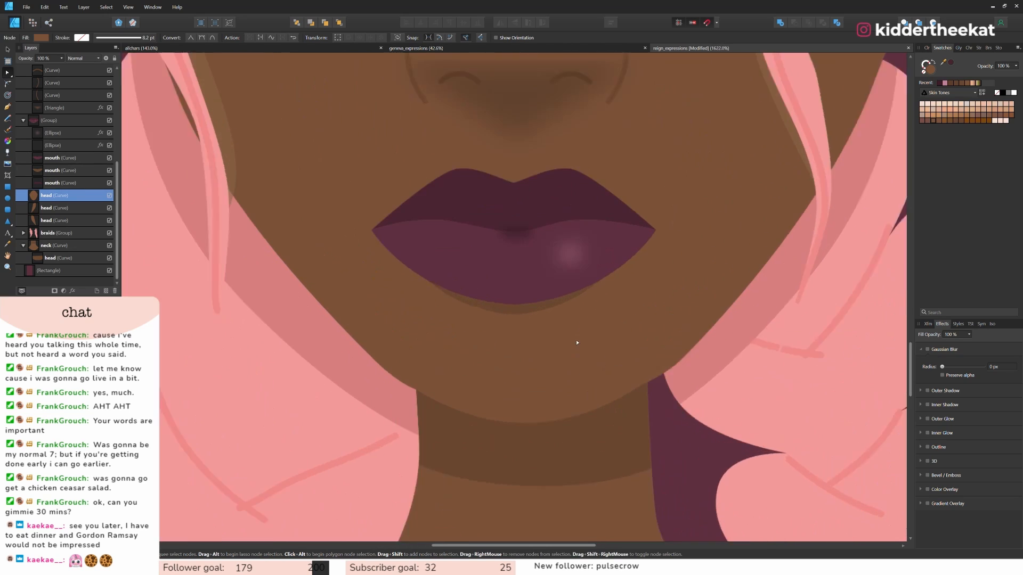
Lower the two side nodes on the lower lip's top edge to flatten its curve into a nearly straight mouth line.
{"action": "left_click", "coordinate": [402, 228]}
{"action": "left_click", "coordinate": [411, 198]}
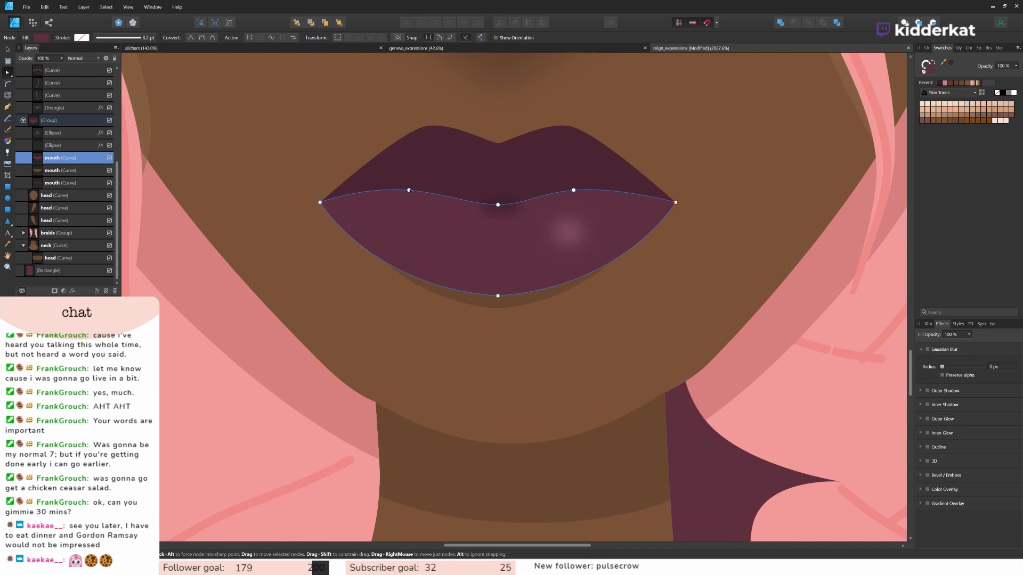
{"action": "left_click_drag", "start_coordinate": [408, 191], "coordinate": [407, 201]}
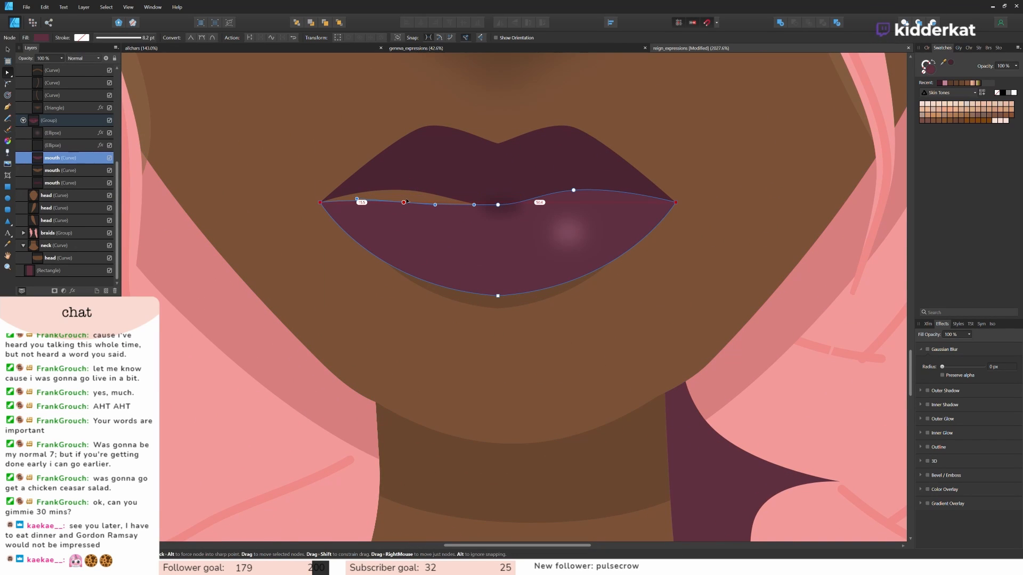
{"action": "left_click_drag", "start_coordinate": [573, 191], "coordinate": [589, 207]}
Lower the two side nodes on the upper lip's bottom edge to match the flattened mouth line.
{"action": "left_click", "coordinate": [554, 174]}
{"action": "left_click", "coordinate": [587, 190]}
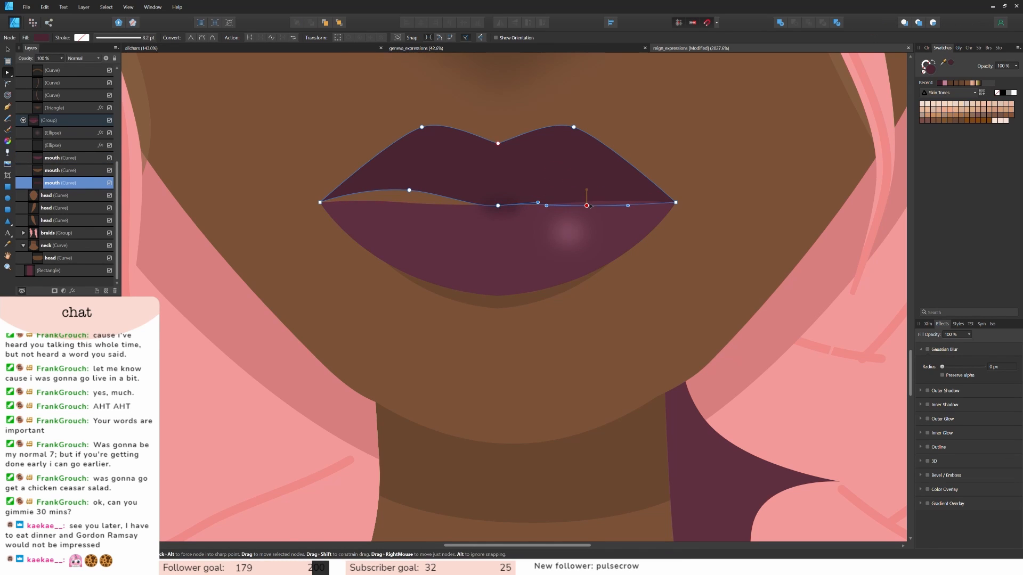
{"action": "left_click", "coordinate": [409, 190]}
{"action": "left_click_drag", "start_coordinate": [410, 190], "coordinate": [442, 206]}
{"action": "left_click", "coordinate": [625, 285]}
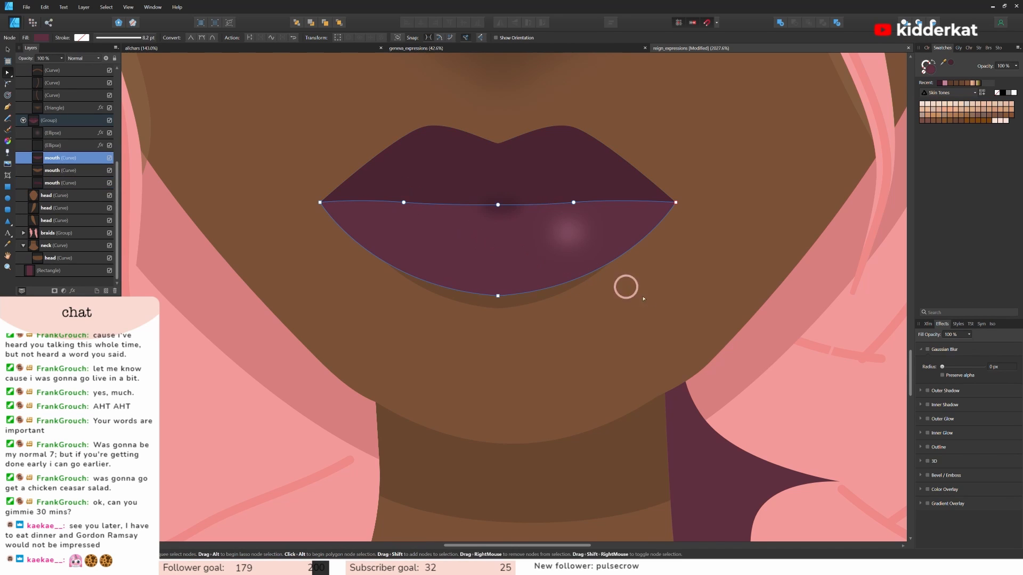
{"action": "left_click", "coordinate": [660, 345]}
Level the handles of the centre node on the upper lip's bottom edge to close the gap between the lips.
{"action": "left_click", "coordinate": [549, 208]}
{"action": "left_click", "coordinate": [536, 192]}
{"action": "scroll", "coordinate": [532, 229], "scroll_direction": "up", "scroll_amount": 5}
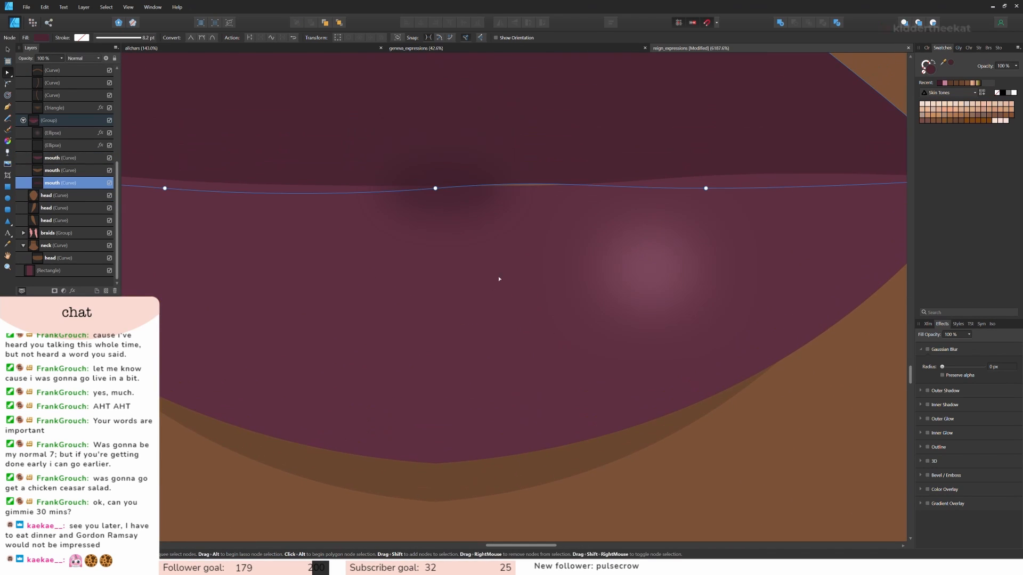
{"action": "left_click", "coordinate": [435, 188]}
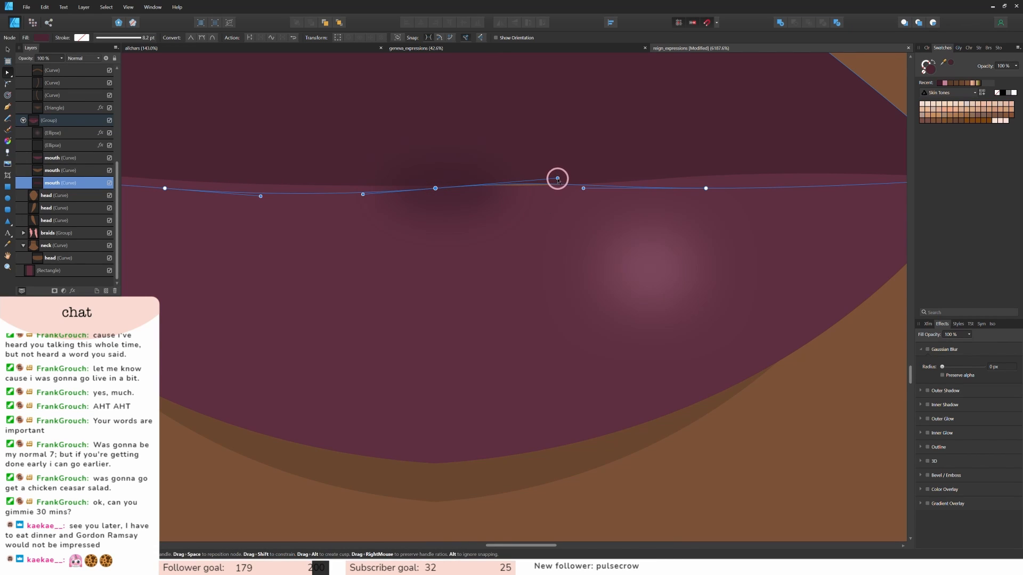
{"action": "left_click_drag", "start_coordinate": [557, 179], "coordinate": [557, 188]}
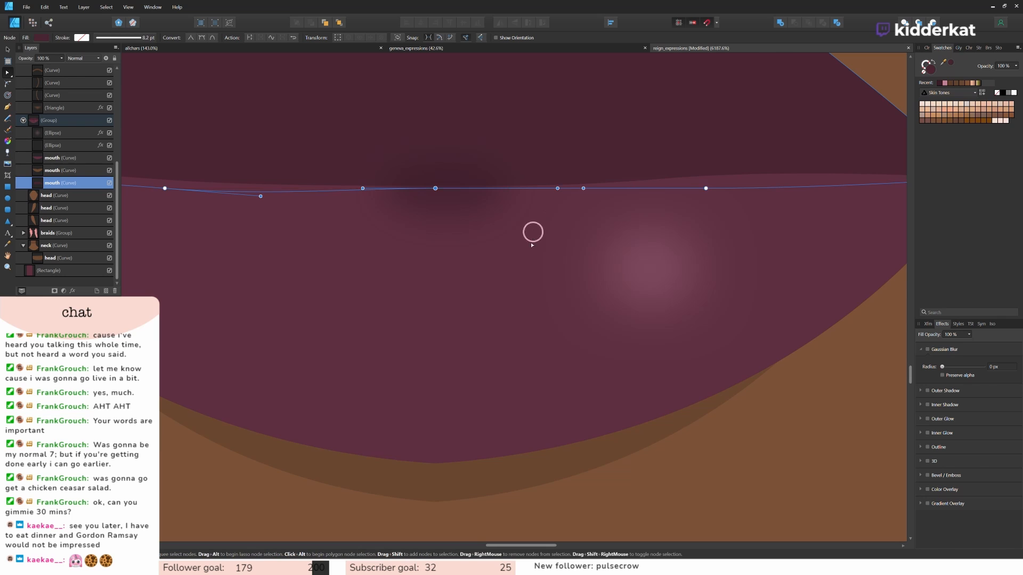
{"action": "scroll", "coordinate": [530, 242], "scroll_direction": "down", "scroll_amount": 5}
{"action": "left_click", "coordinate": [776, 377]}
{"action": "scroll", "coordinate": [730, 420], "scroll_direction": "down", "scroll_amount": 3}
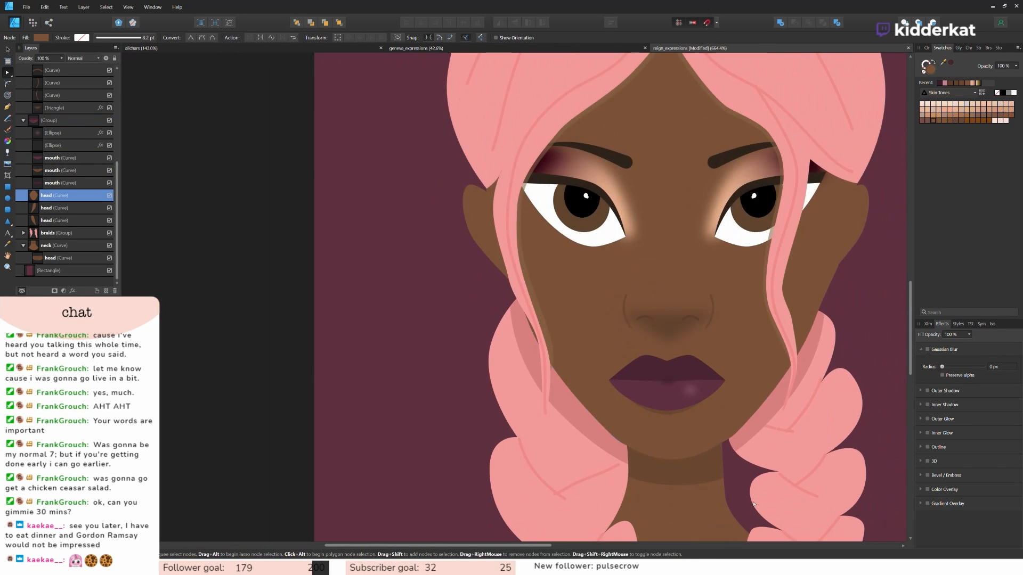
{"action": "left_click_drag", "start_coordinate": [513, 551], "coordinate": [560, 551]}
{"action": "scroll", "coordinate": [660, 282], "scroll_direction": "down", "scroll_amount": 3}
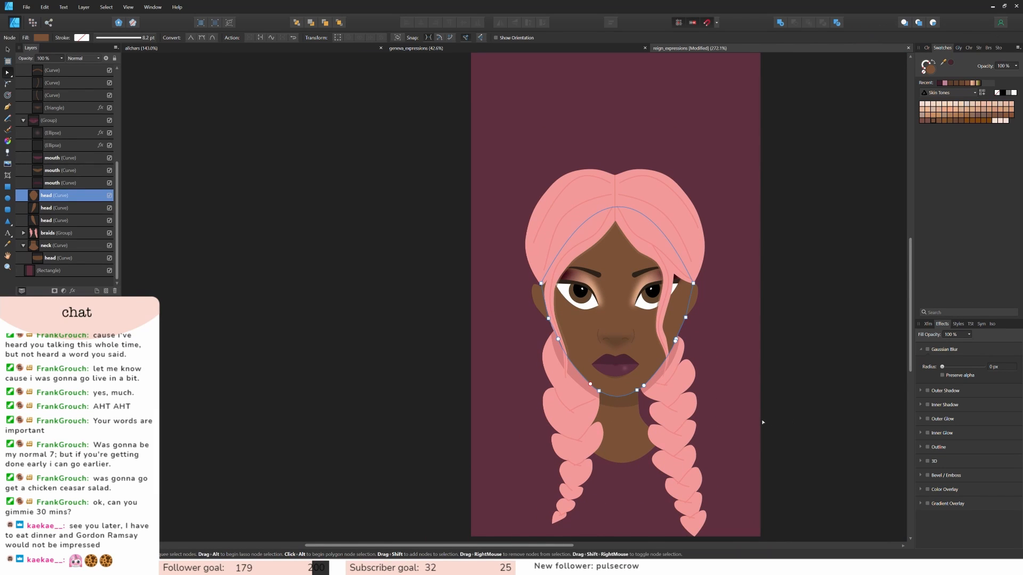
Expand the hair shape's curve layer and its two nested groups to reach the individual strand lines.
{"action": "scroll", "coordinate": [751, 418], "scroll_direction": "up", "scroll_amount": 2}
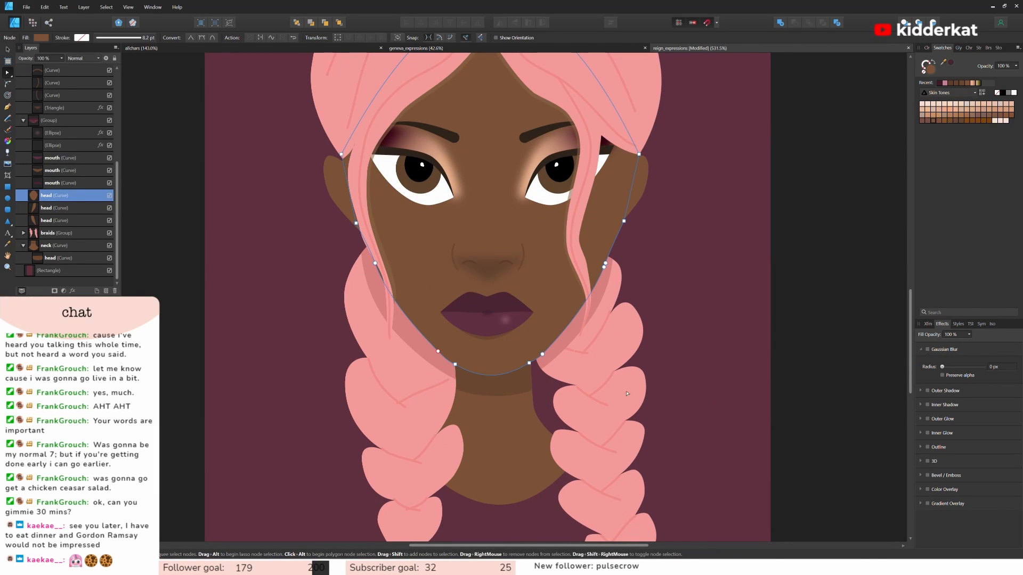
{"action": "scroll", "coordinate": [627, 393], "scroll_direction": "up", "scroll_amount": 3}
{"action": "scroll", "coordinate": [80, 210], "scroll_direction": "up", "scroll_amount": 5}
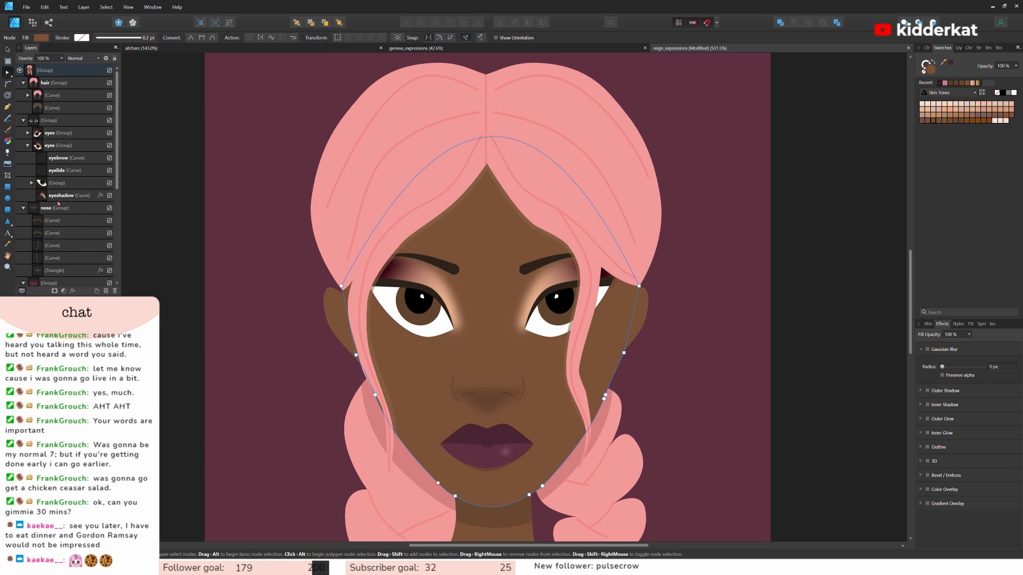
{"action": "left_click", "coordinate": [28, 97]}
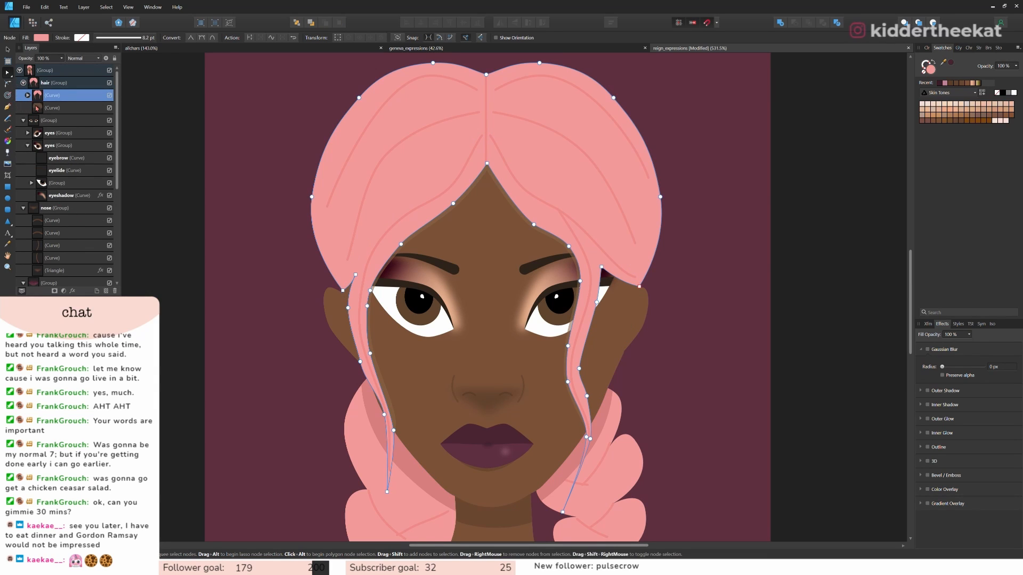
{"action": "left_click", "coordinate": [28, 95]}
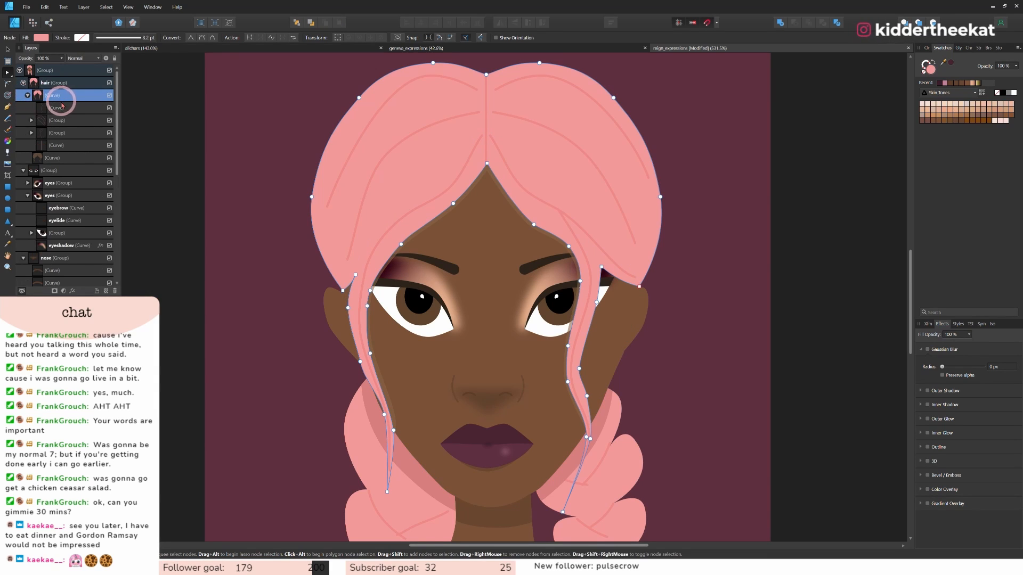
{"action": "left_click", "coordinate": [31, 120]}
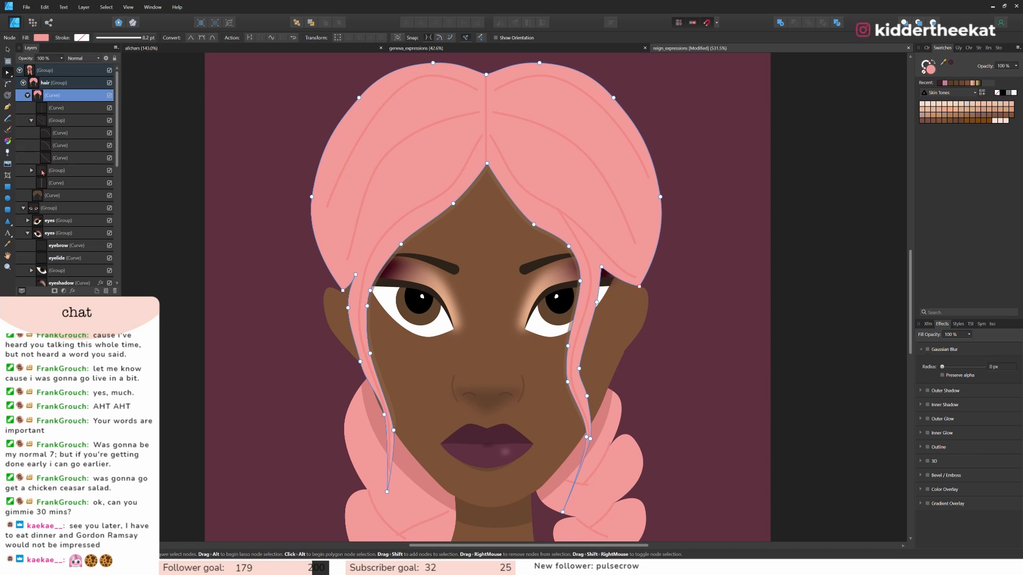
{"action": "left_click", "coordinate": [32, 171]}
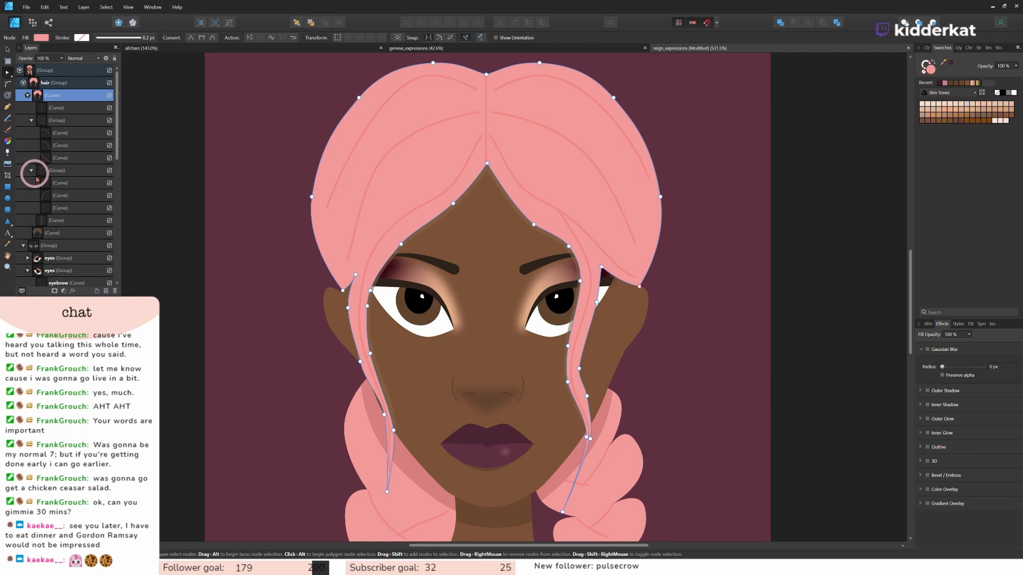
Give all the hair strand lines a stroke pressure profile that is full in the middle and tapers at both ends.
{"action": "left_click", "coordinate": [58, 221]}
{"action": "left_click", "coordinate": [64, 209], "text": "ctrl"}
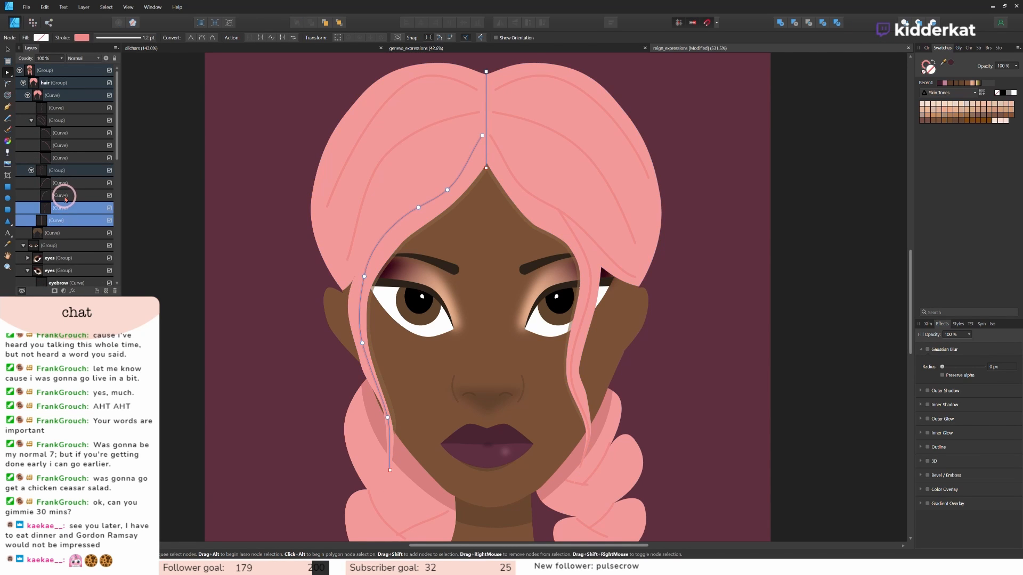
{"action": "left_click", "coordinate": [64, 197], "text": "ctrl"}
{"action": "left_click", "coordinate": [64, 184], "text": "ctrl"}
{"action": "left_click", "coordinate": [67, 156], "text": "ctrl"}
{"action": "left_click", "coordinate": [64, 146], "text": "ctrl"}
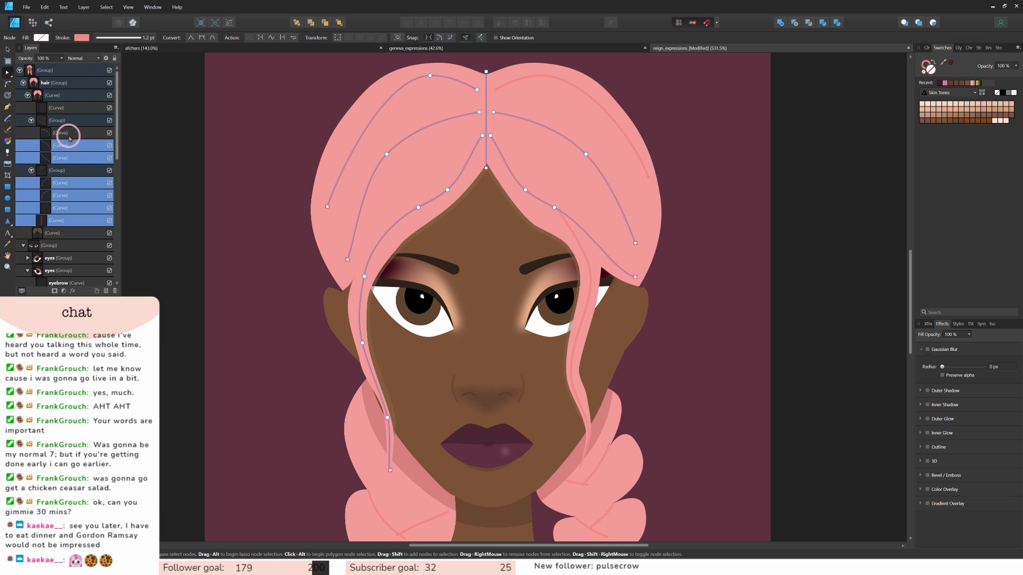
{"action": "left_click", "coordinate": [64, 134], "text": "ctrl"}
{"action": "left_click", "coordinate": [67, 108], "text": "ctrl"}
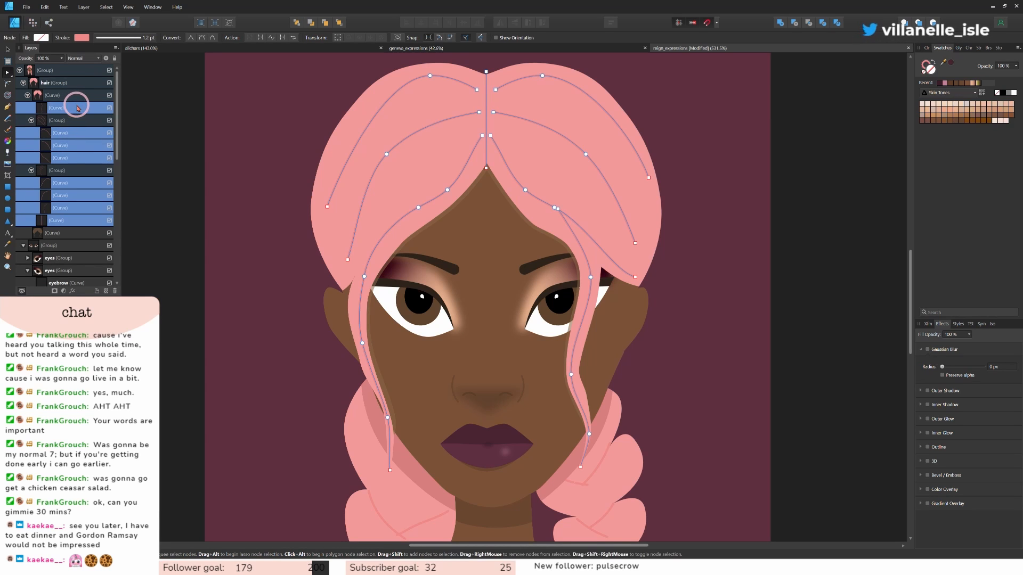
{"action": "left_click", "coordinate": [137, 38]}
{"action": "left_click", "coordinate": [152, 166]}
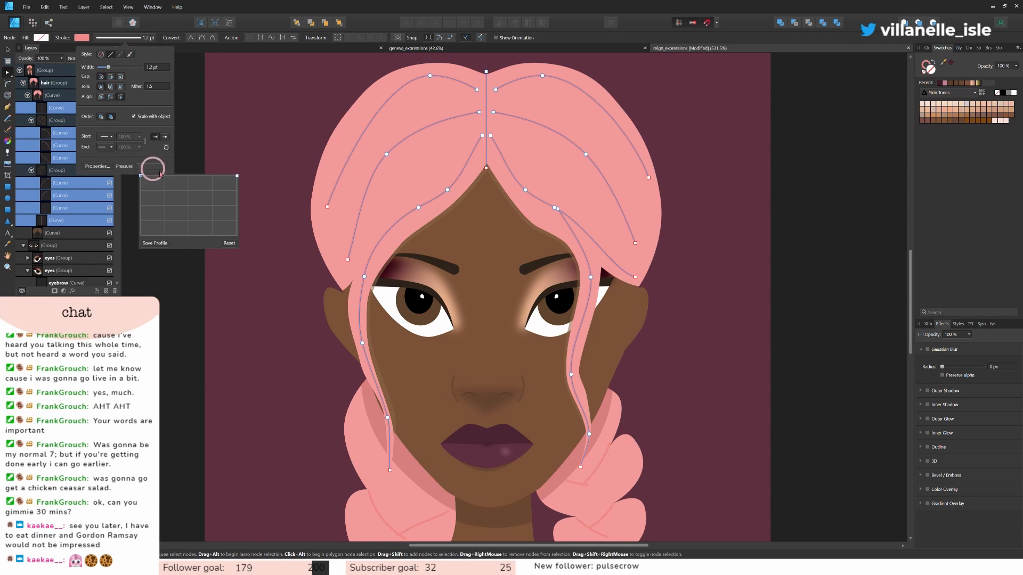
{"action": "left_click", "coordinate": [187, 176]}
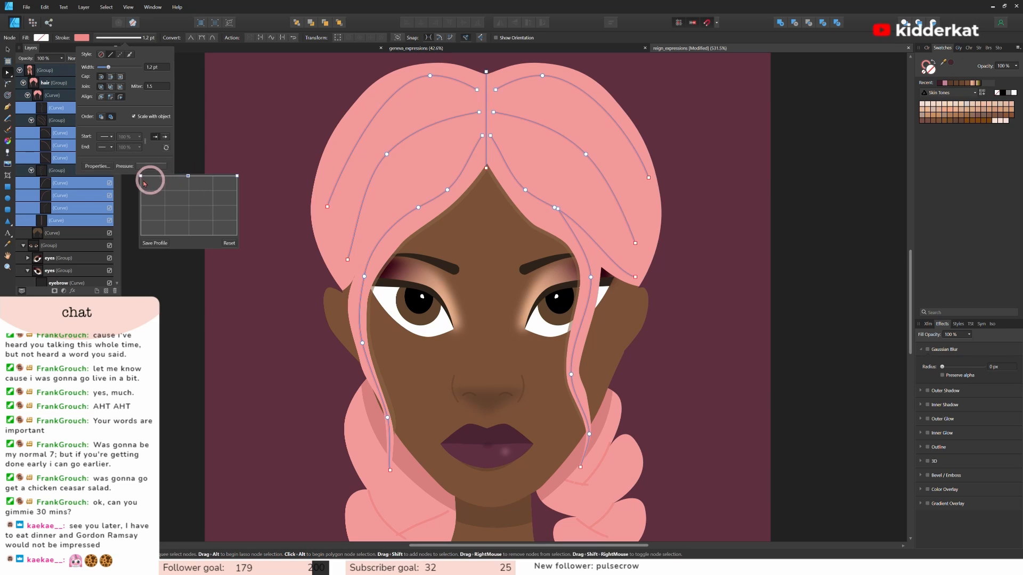
{"action": "left_click_drag", "start_coordinate": [140, 176], "coordinate": [146, 231]}
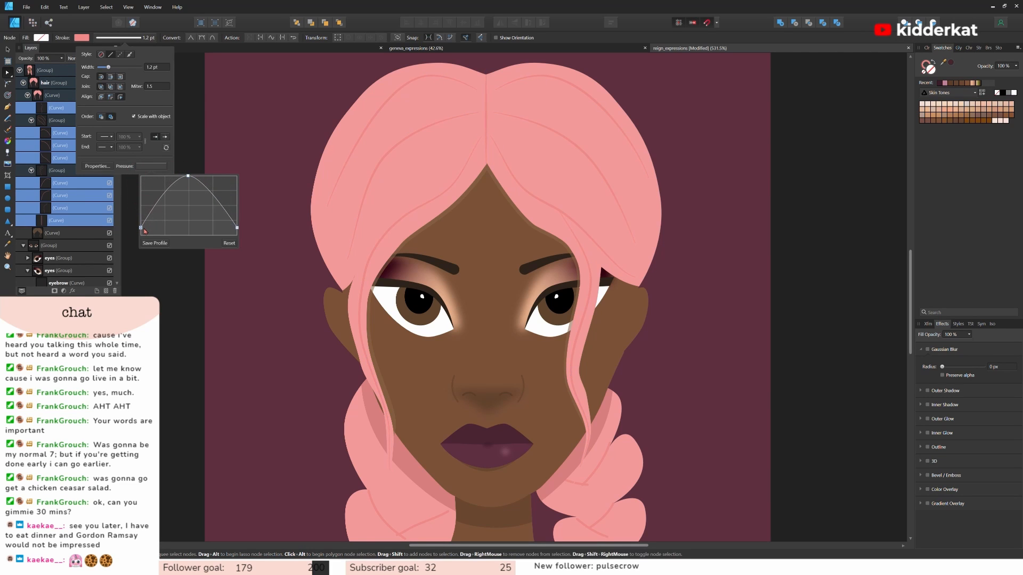
{"action": "left_click", "coordinate": [105, 68]}
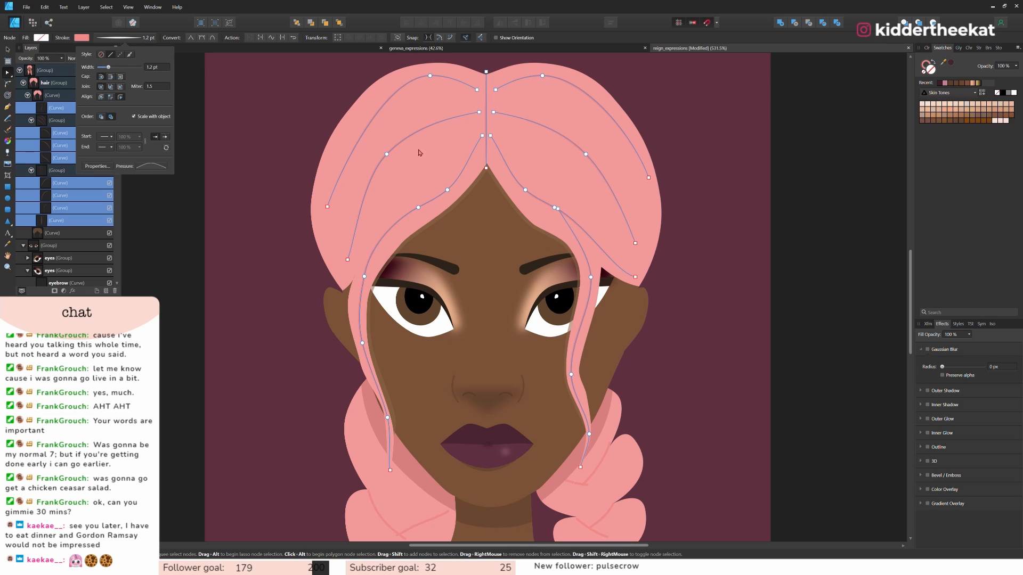
Reselect the hair's strand lines and groups and reduce their stroke width to 0.6 pt.
{"action": "left_click", "coordinate": [638, 186]}
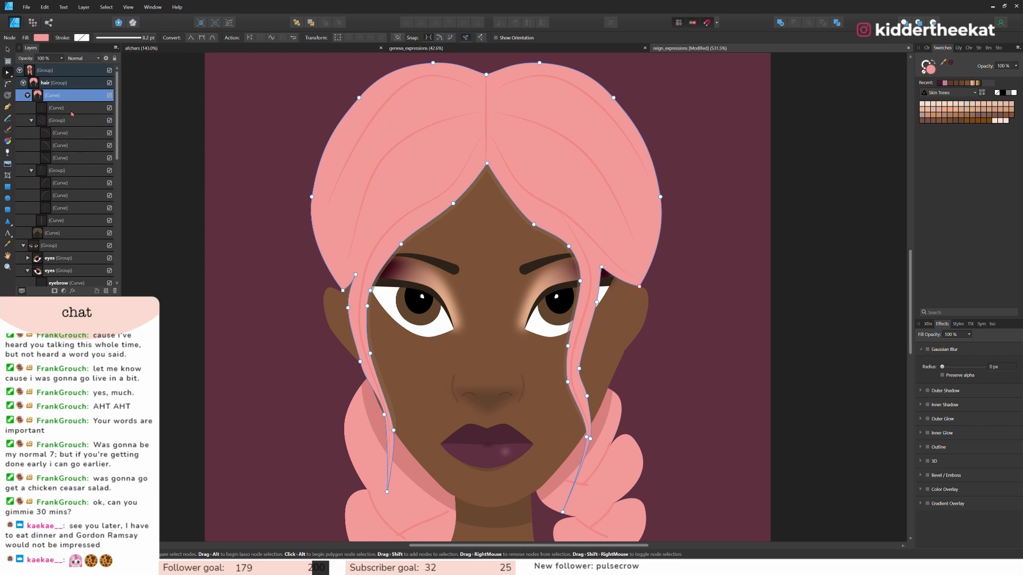
{"action": "left_click_drag", "start_coordinate": [72, 113], "coordinate": [62, 228]}
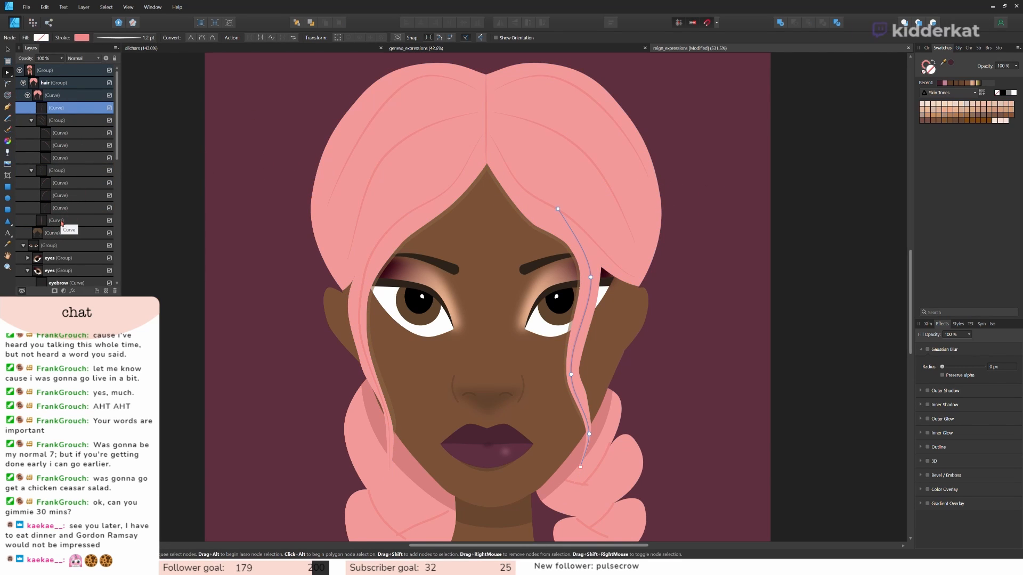
{"action": "left_click", "coordinate": [62, 221], "text": "shift"}
{"action": "left_click", "coordinate": [131, 39]}
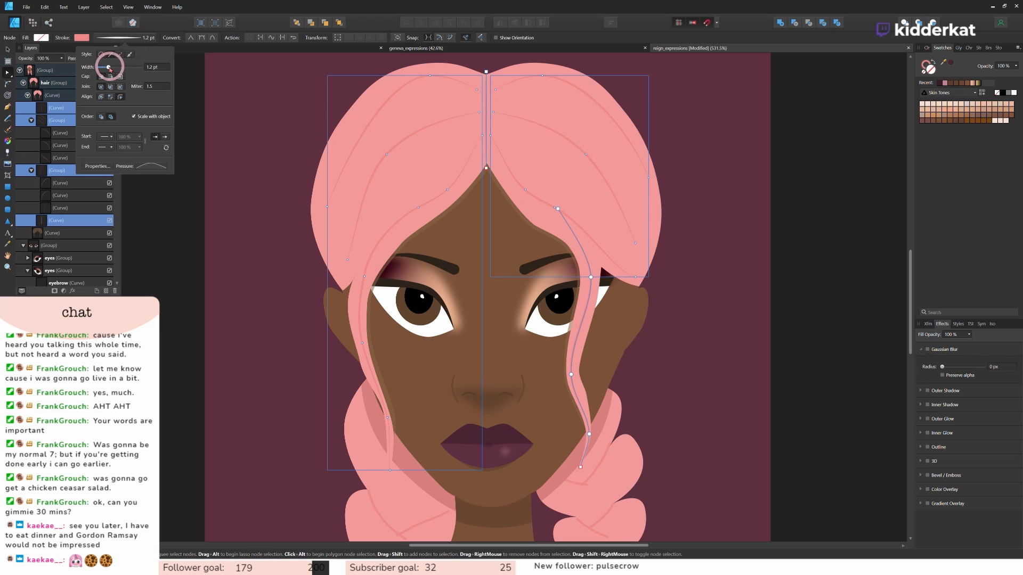
{"action": "left_click_drag", "start_coordinate": [109, 68], "coordinate": [109, 67]}
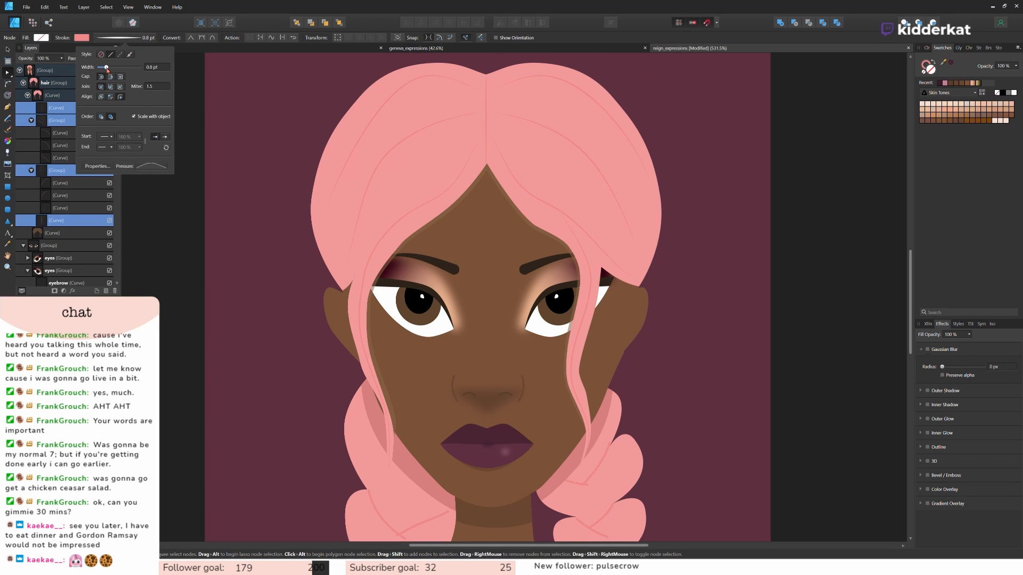
{"action": "left_click_drag", "start_coordinate": [107, 70], "coordinate": [105, 70]}
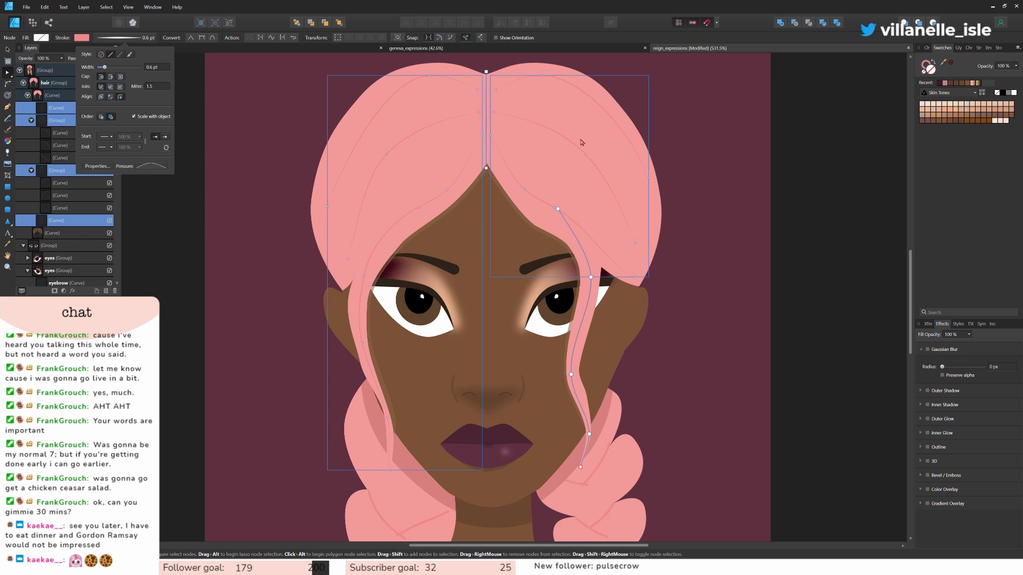
{"action": "left_click", "coordinate": [731, 179]}
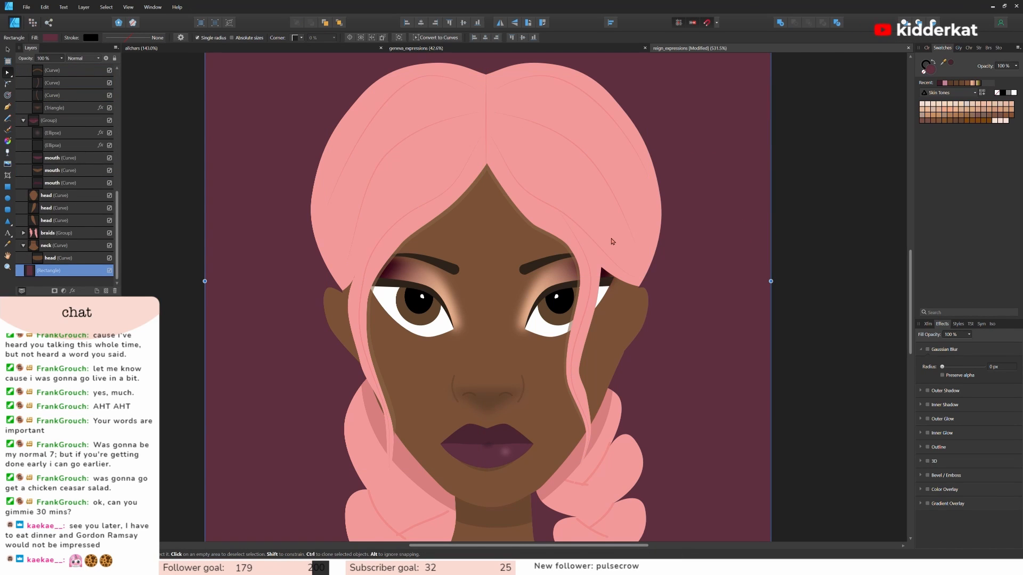
Delete the shadow curve beneath the main hair shape and collapse the hair curve layer.
{"action": "scroll", "coordinate": [69, 230], "scroll_direction": "up", "scroll_amount": 4}
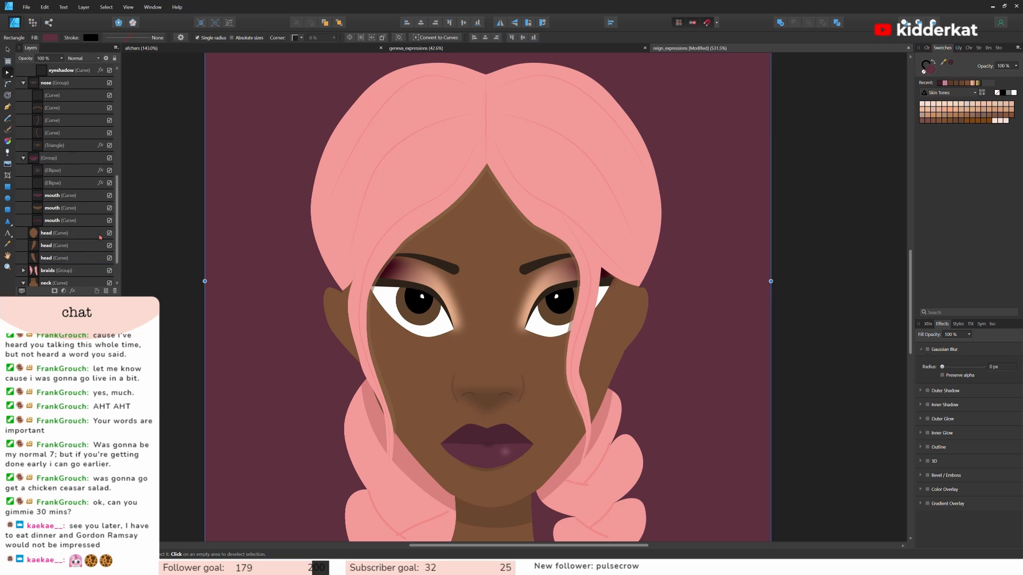
{"action": "left_click", "coordinate": [54, 97]}
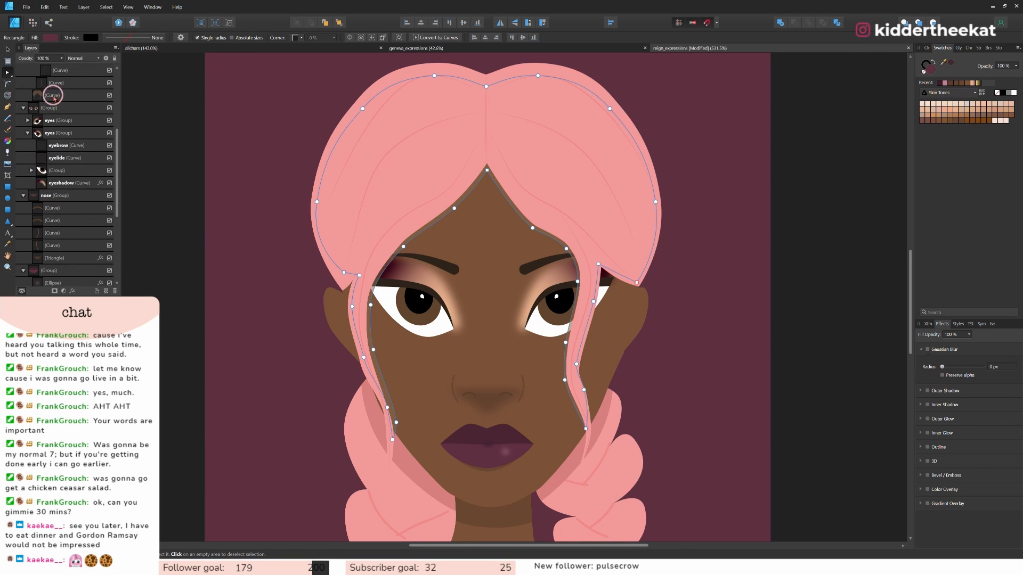
{"action": "key", "text": "Delete"}
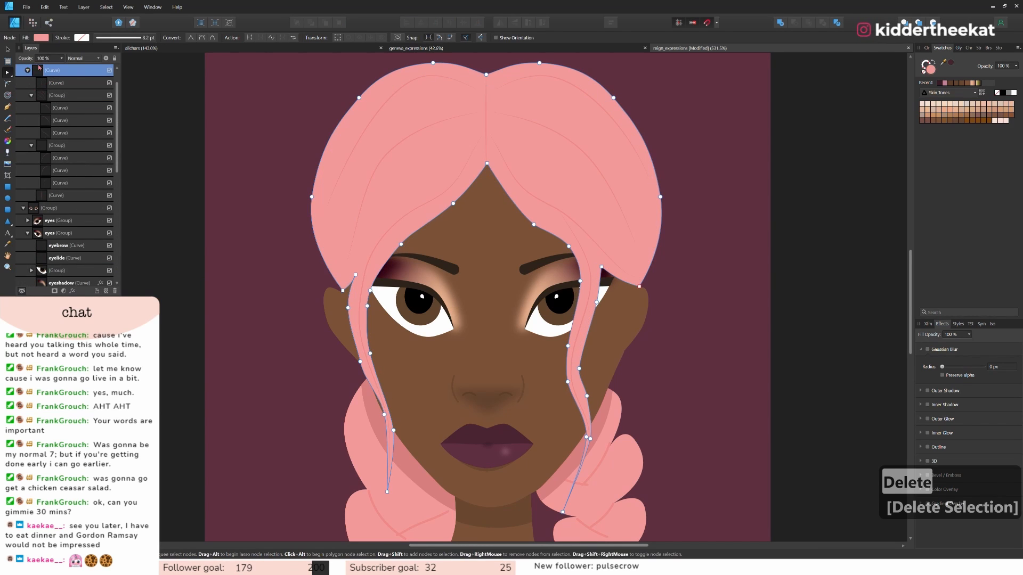
{"action": "scroll", "coordinate": [60, 95], "scroll_direction": "up", "scroll_amount": 2}
{"action": "left_click", "coordinate": [28, 95]}
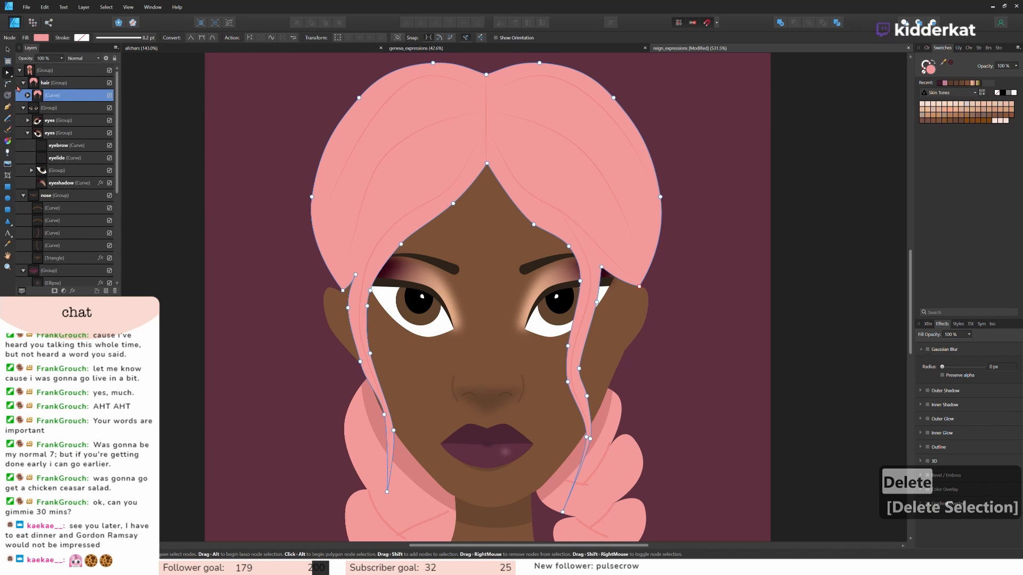
Draw brown Pencil lines from the centre parting down the inner edge of the hair on both sides of the face.
{"action": "left_click", "coordinate": [9, 117]}
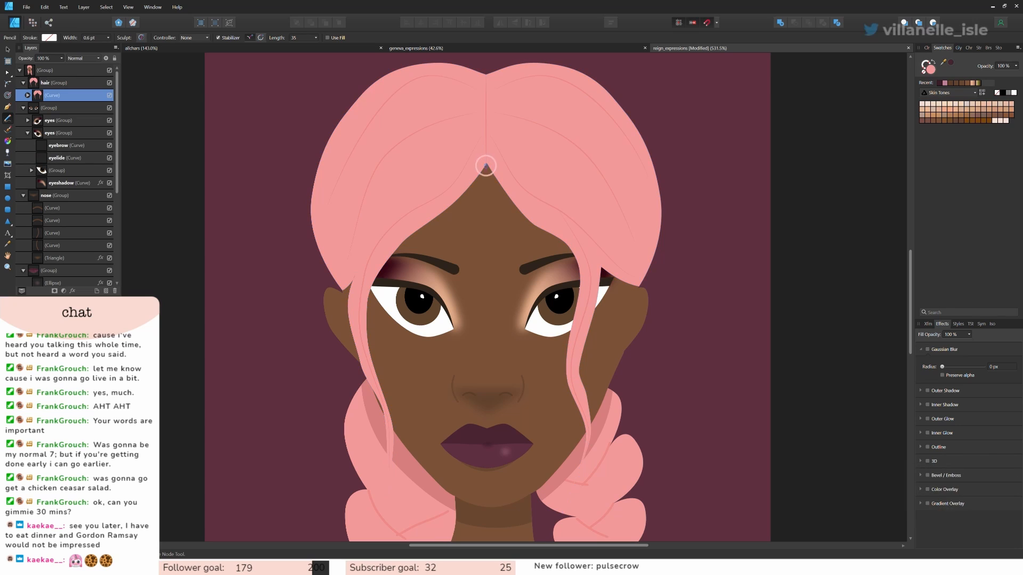
{"action": "left_click_drag", "start_coordinate": [485, 166], "coordinate": [479, 191]}
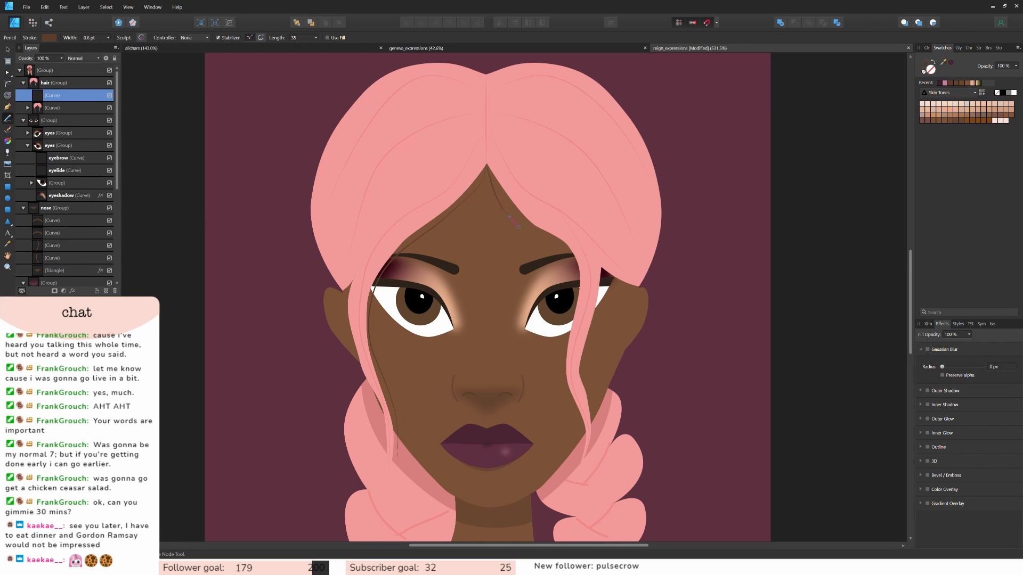
{"action": "left_click_drag", "start_coordinate": [518, 226], "coordinate": [560, 253]}
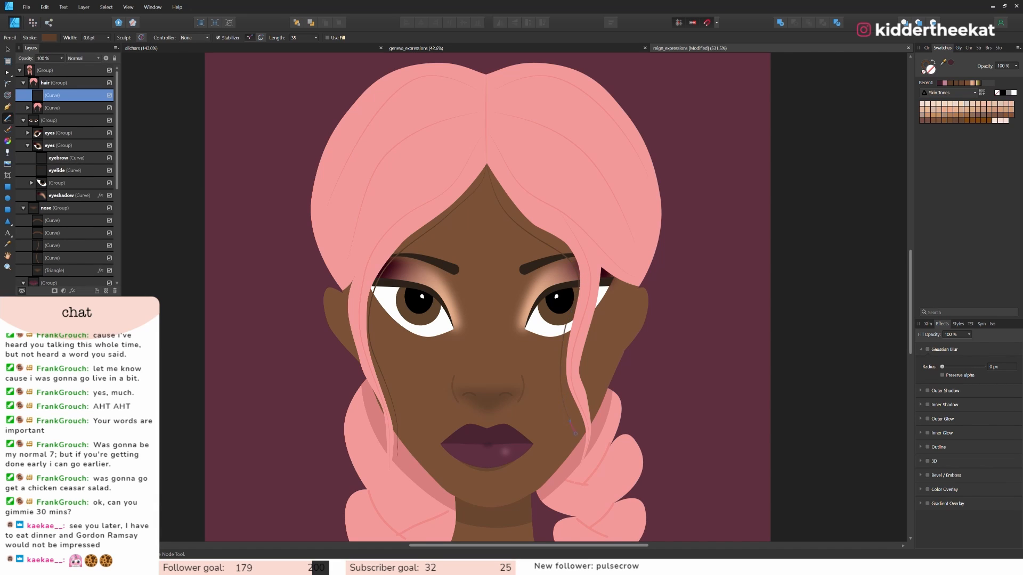
{"action": "left_click_drag", "start_coordinate": [574, 431], "coordinate": [582, 469]}
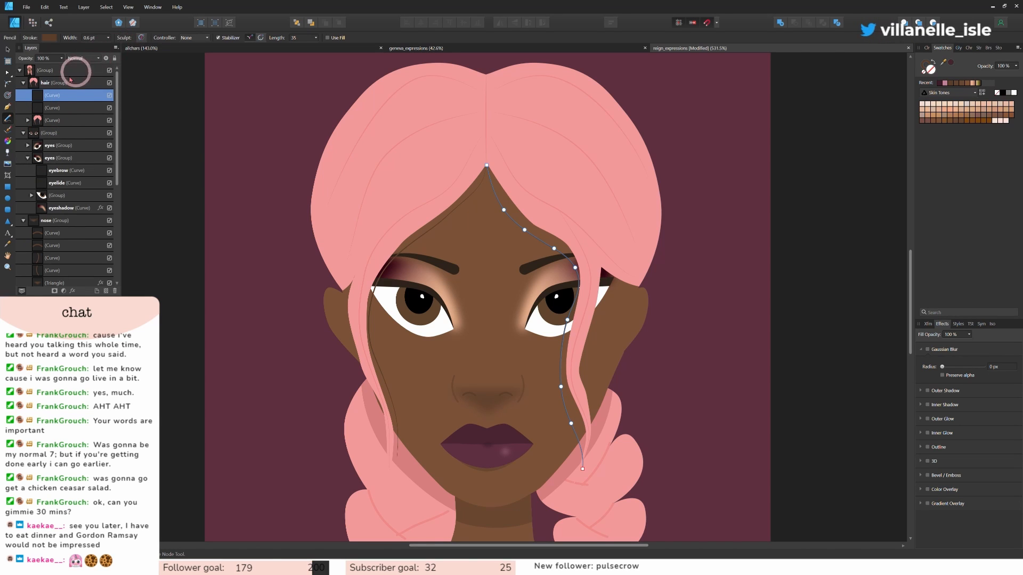
Reset the pressure profile of both brown hairline strokes and set their width to 3.5 pt.
{"action": "left_click", "coordinate": [48, 104], "text": "shift"}
{"action": "left_click", "coordinate": [6, 72]}
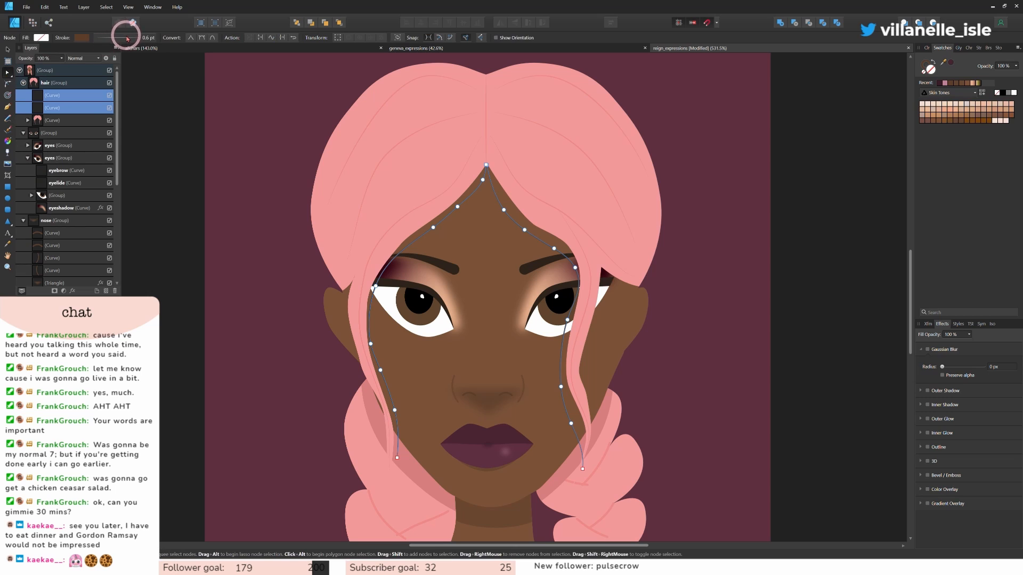
{"action": "left_click", "coordinate": [121, 37]}
{"action": "left_click", "coordinate": [150, 166]}
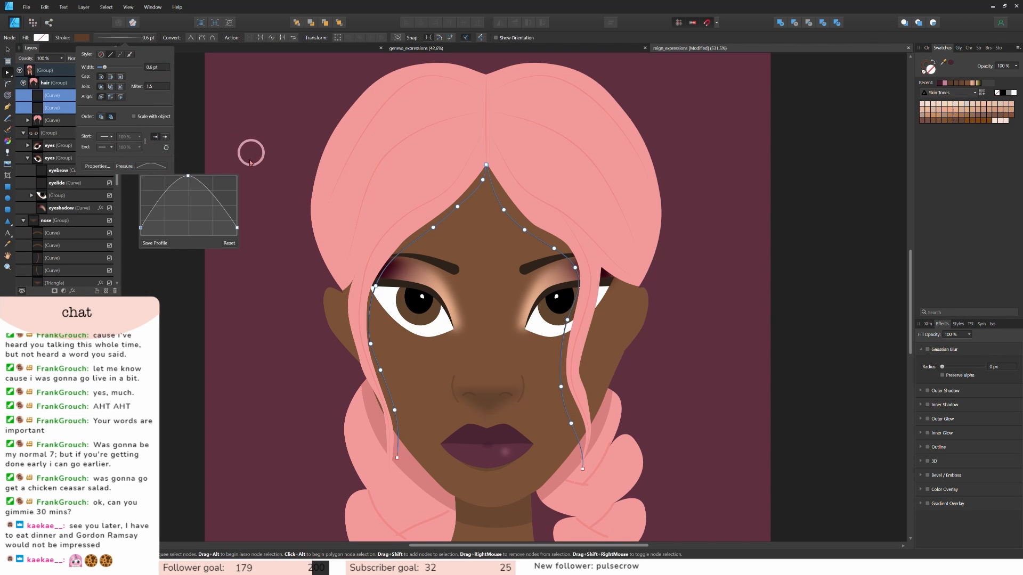
{"action": "left_click", "coordinate": [229, 243]}
{"action": "left_click", "coordinate": [105, 68]}
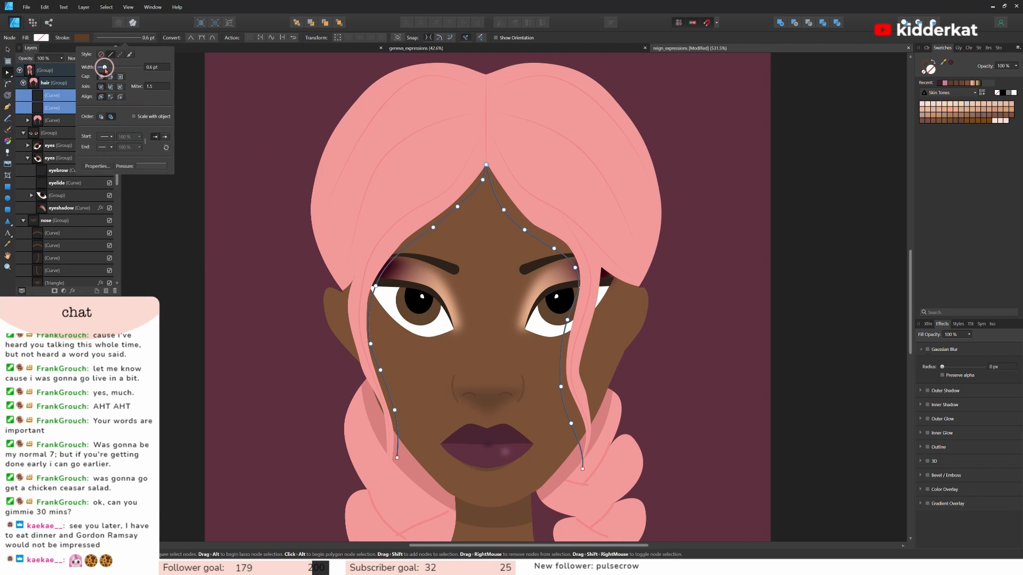
{"action": "left_click_drag", "start_coordinate": [107, 69], "coordinate": [111, 71]}
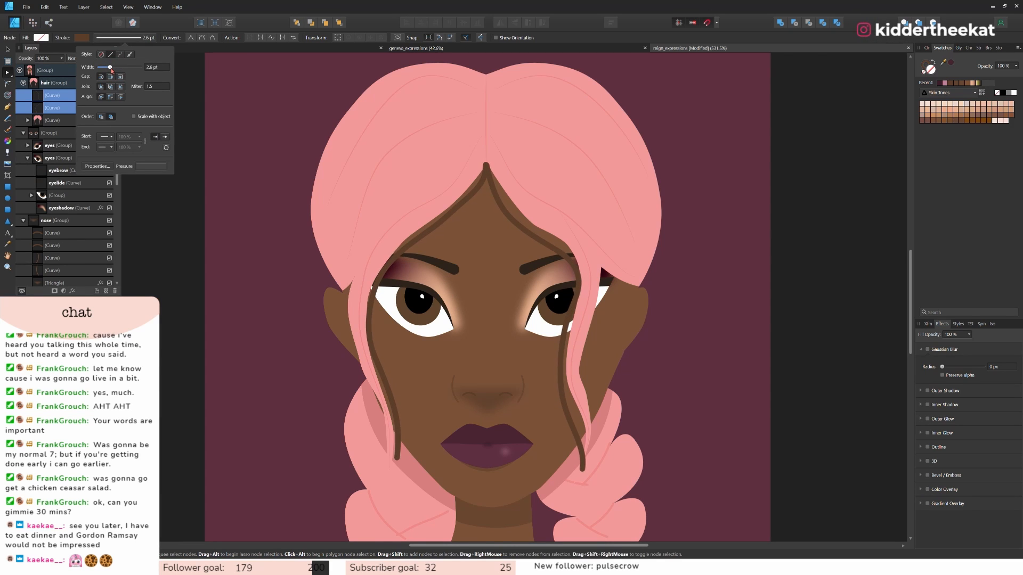
{"action": "left_click", "coordinate": [184, 43]}
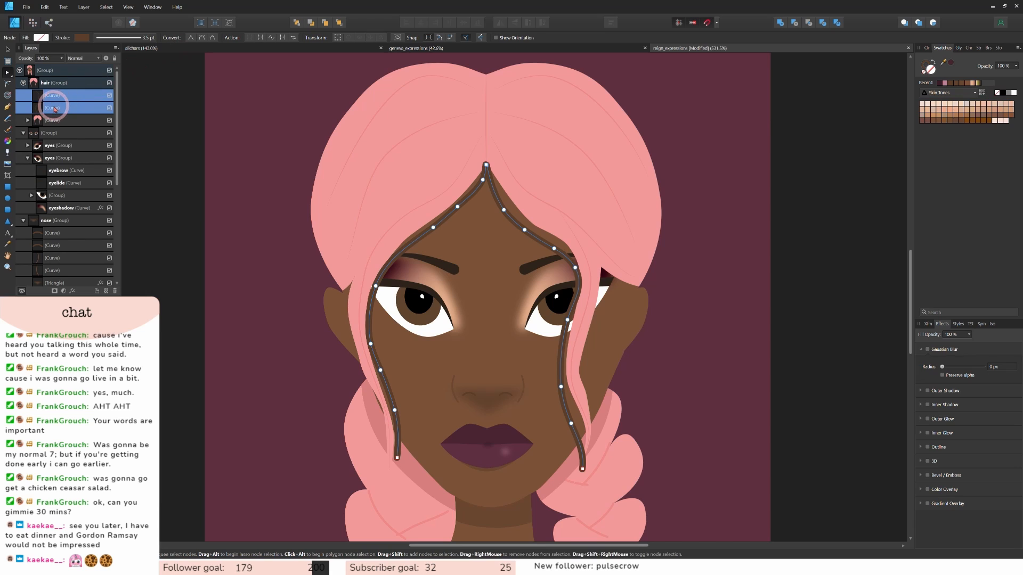
Group the two brown hairline strokes and place the group just below the hair group in the layer order.
{"action": "key", "text": "ctrl+g"}
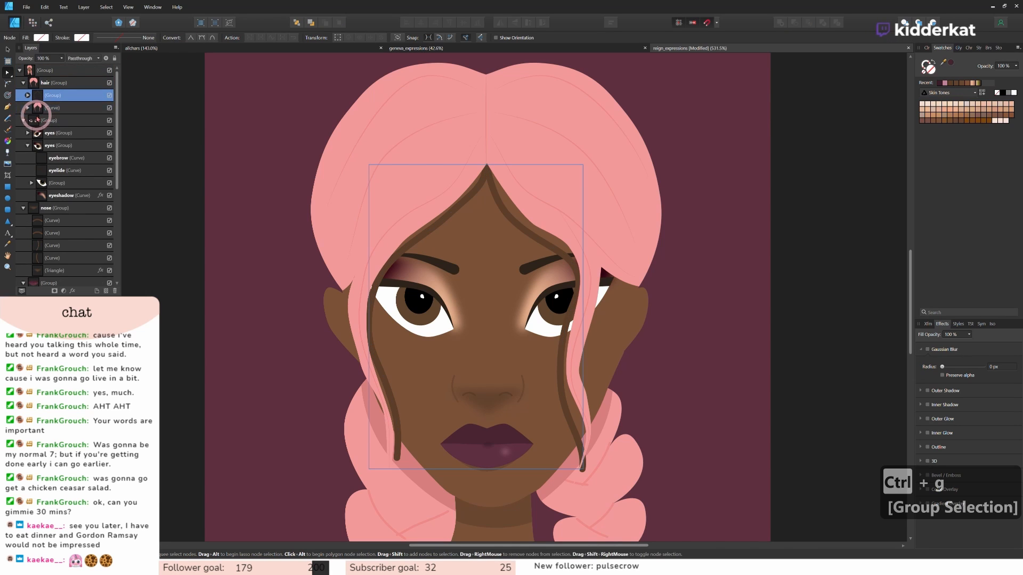
{"action": "left_click_drag", "start_coordinate": [37, 118], "coordinate": [38, 114]}
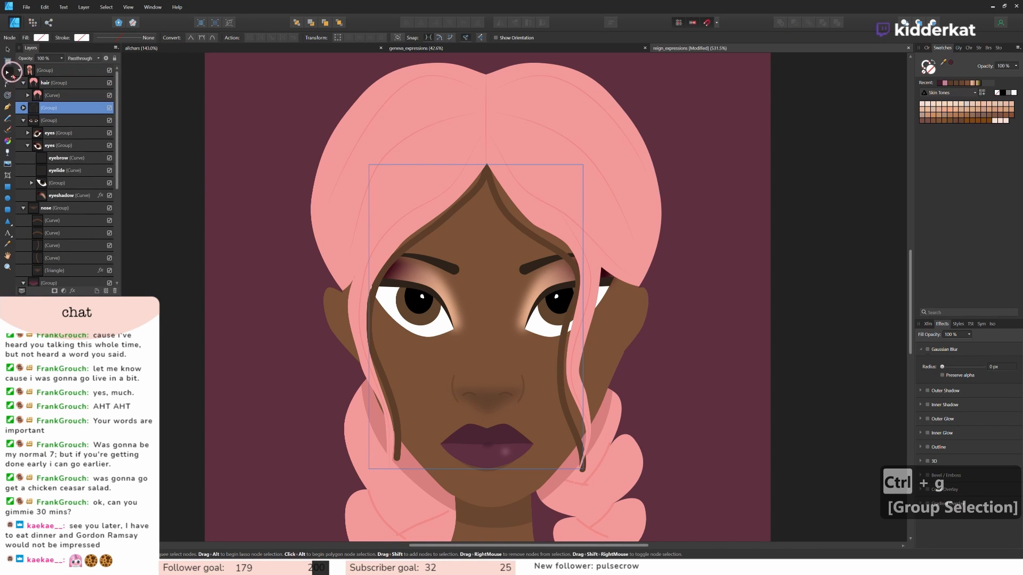
Expand the brown hairline group and move the upper nodes of the right-hand stroke against the hair edge along the forehead.
{"action": "left_click", "coordinate": [23, 107]}
{"action": "left_click", "coordinate": [44, 121]}
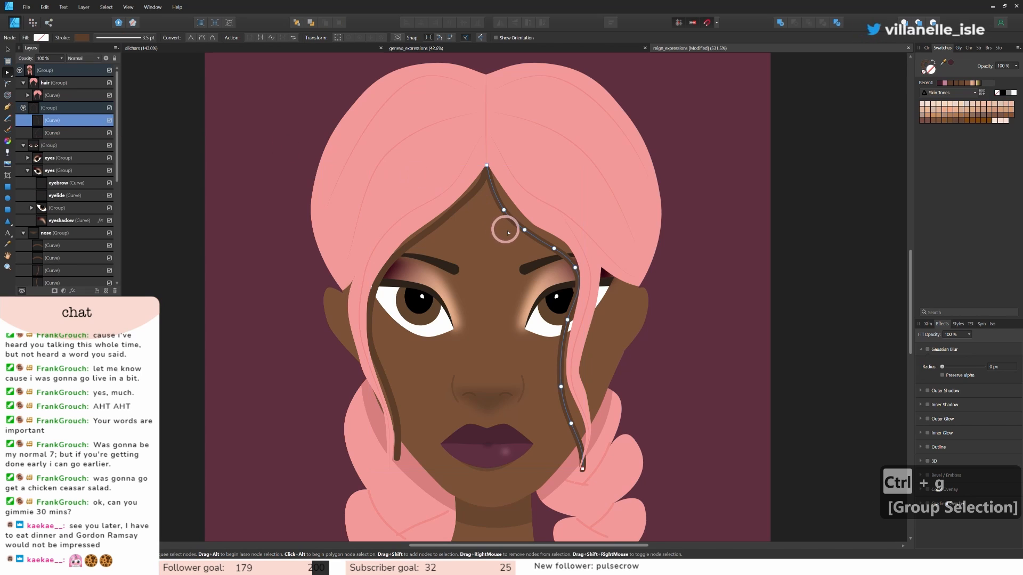
{"action": "scroll", "coordinate": [514, 226], "scroll_direction": "up", "scroll_amount": 2}
{"action": "left_click_drag", "start_coordinate": [489, 192], "coordinate": [603, 255]}
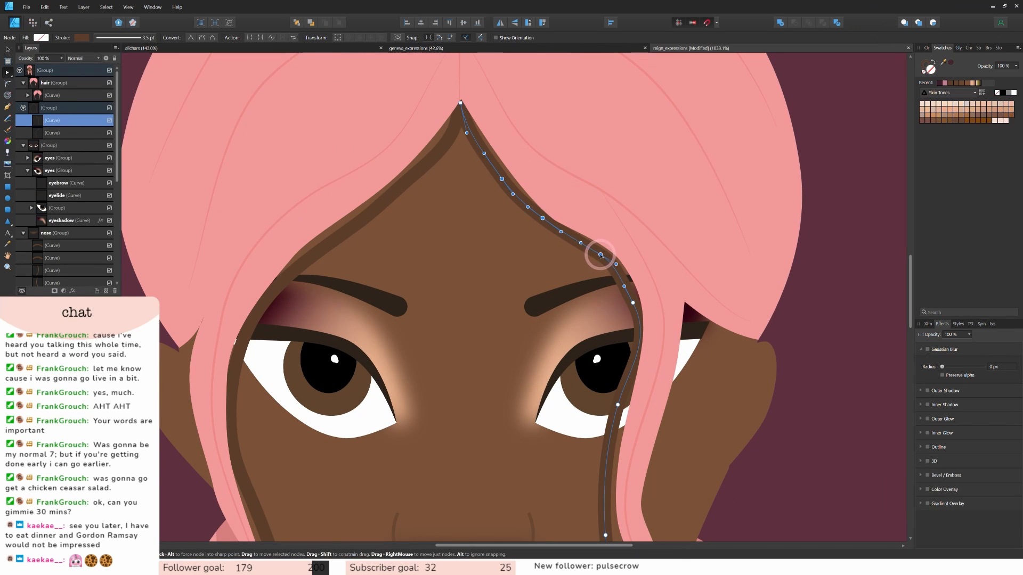
{"action": "left_click_drag", "start_coordinate": [467, 134], "coordinate": [473, 134]}
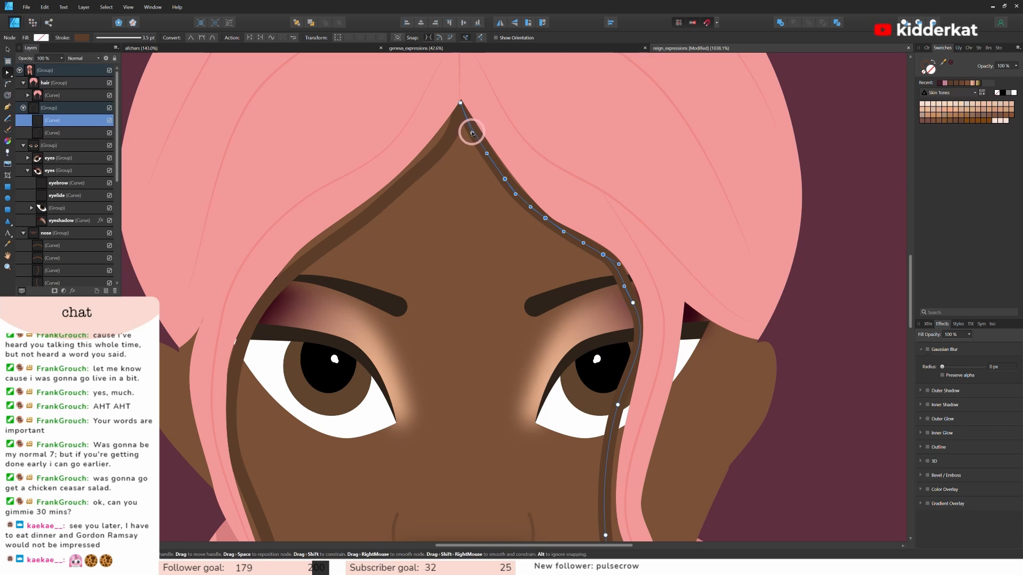
{"action": "left_click_drag", "start_coordinate": [545, 218], "coordinate": [548, 213]}
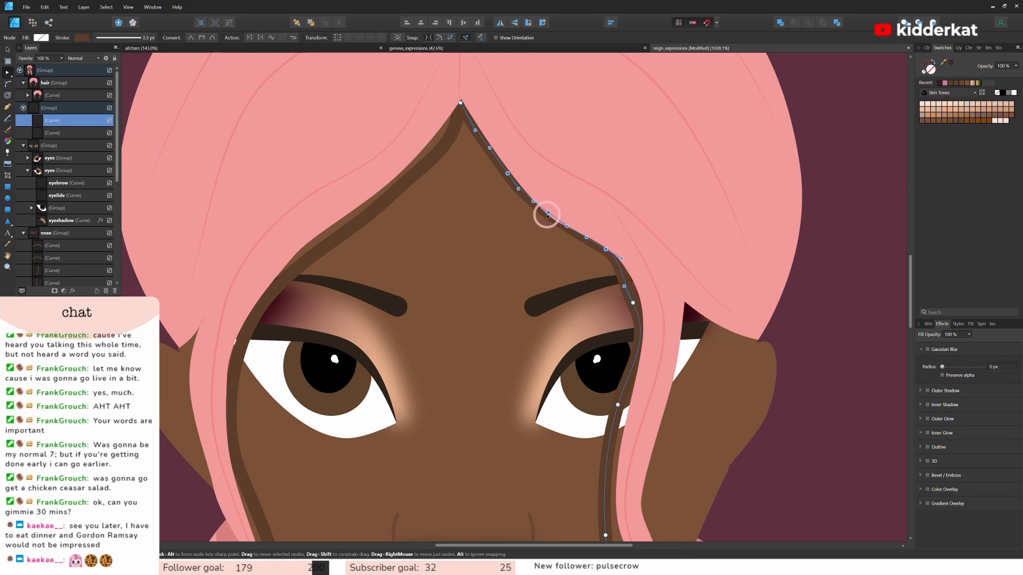
{"action": "left_click", "coordinate": [632, 303]}
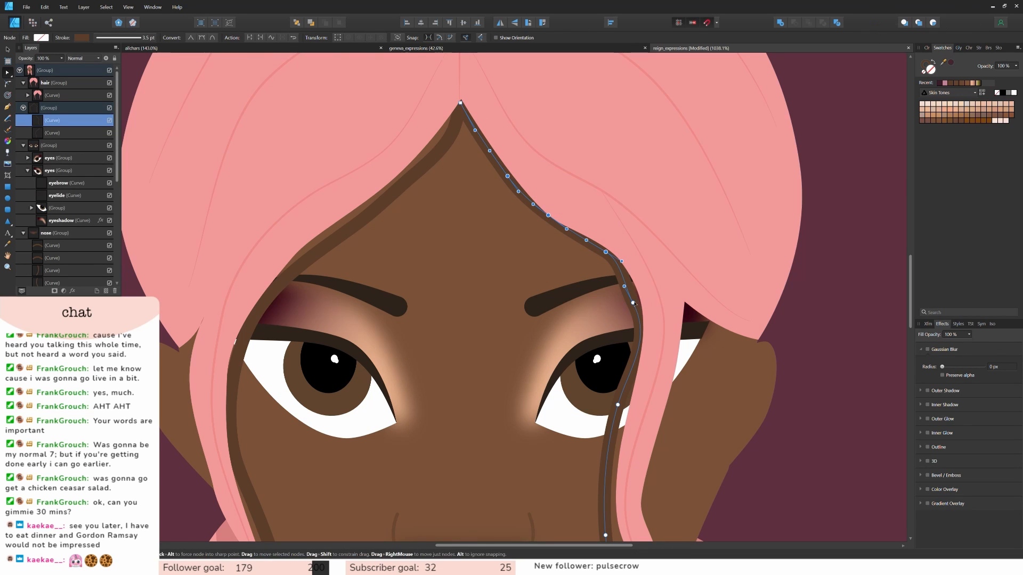
{"action": "left_click_drag", "start_coordinate": [633, 303], "coordinate": [638, 302]}
Reposition the lower nodes and handles of the right-hand brown stroke to follow the inner edge of the lock beside the eye and cheek.
{"action": "scroll", "coordinate": [681, 376], "scroll_direction": "down", "scroll_amount": 5}
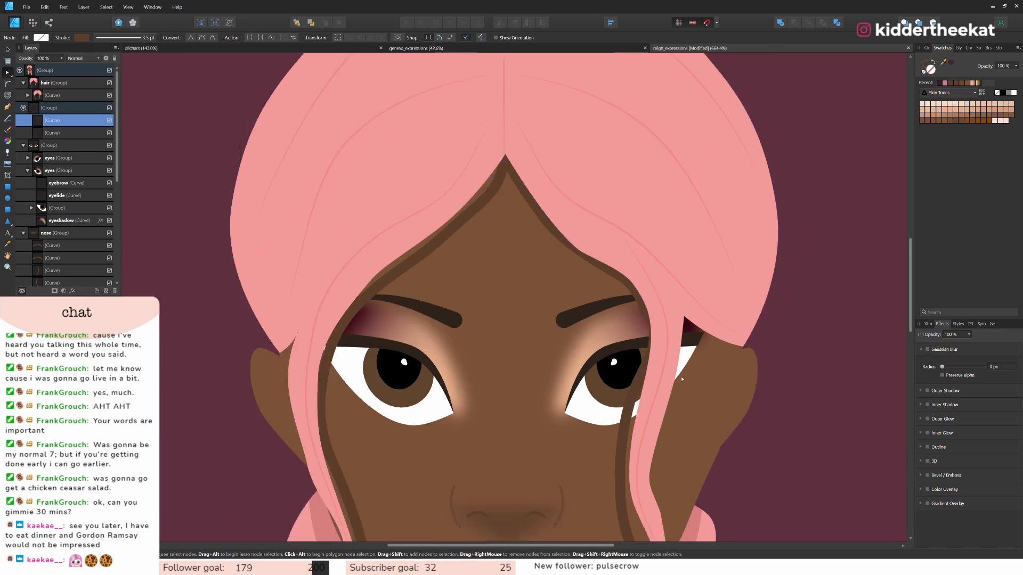
{"action": "scroll", "coordinate": [693, 467], "scroll_direction": "down", "scroll_amount": 4}
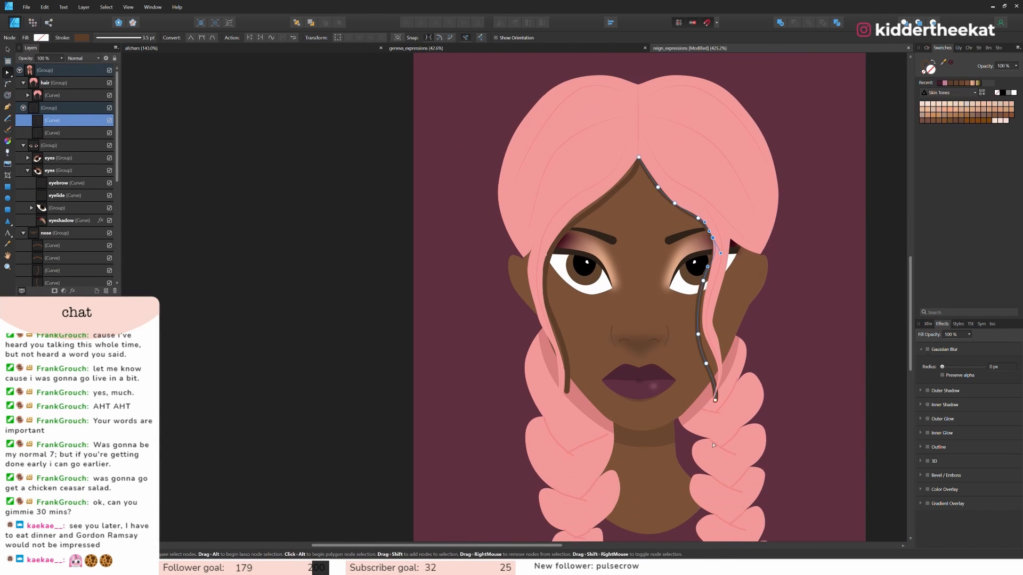
{"action": "scroll", "coordinate": [721, 445], "scroll_direction": "up", "scroll_amount": 4}
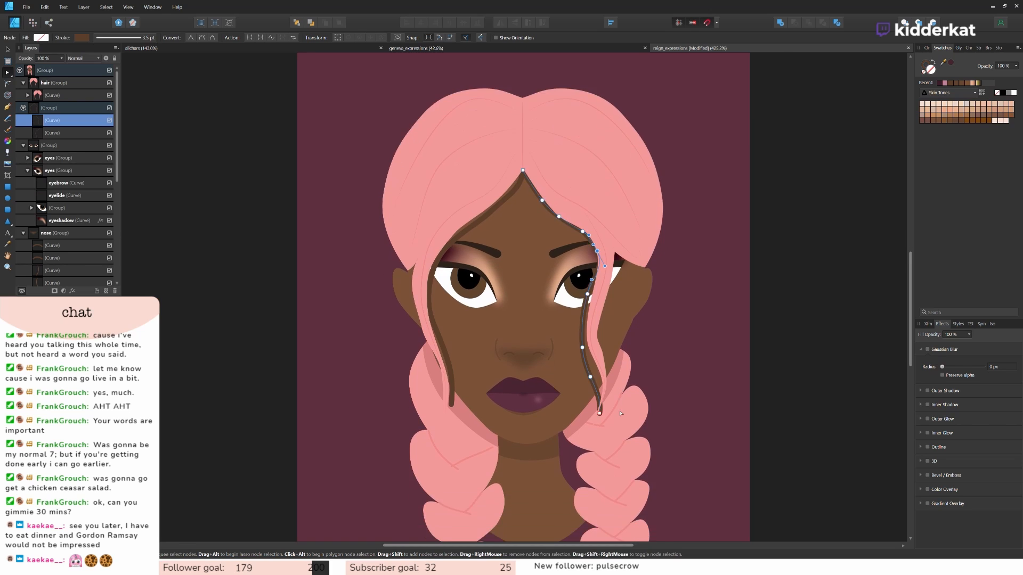
{"action": "scroll", "coordinate": [620, 418], "scroll_direction": "up", "scroll_amount": 2}
{"action": "left_click_drag", "start_coordinate": [547, 167], "coordinate": [606, 387]}
{"action": "left_click_drag", "start_coordinate": [532, 171], "coordinate": [608, 373]}
{"action": "left_click_drag", "start_coordinate": [562, 344], "coordinate": [574, 341]}
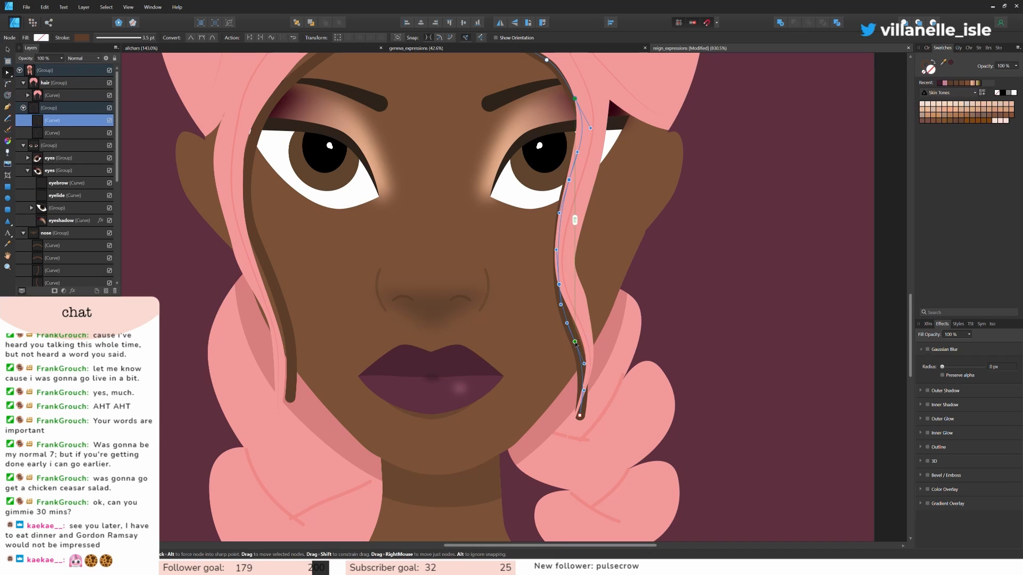
{"action": "left_click", "coordinate": [569, 180]}
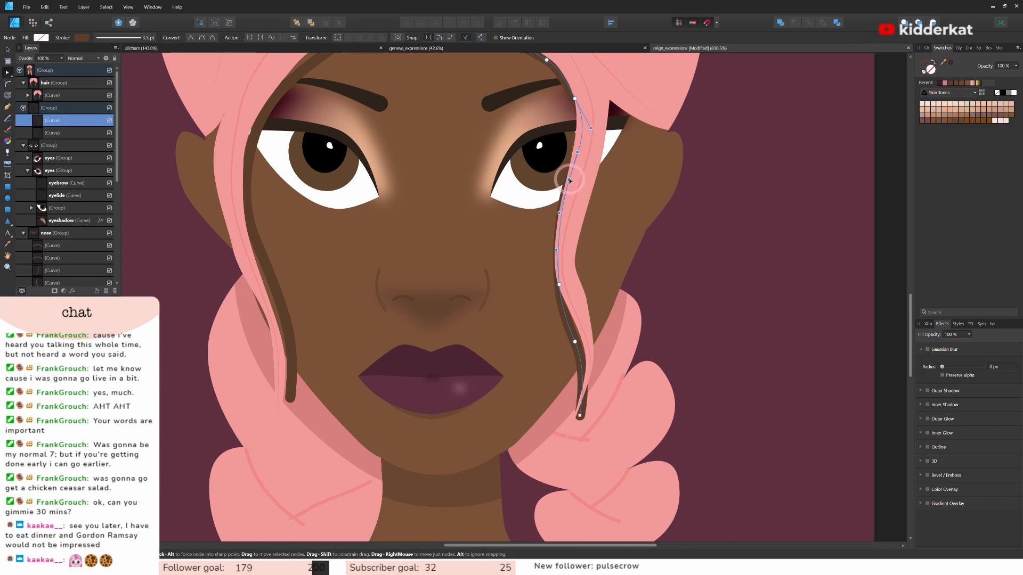
{"action": "left_click_drag", "start_coordinate": [569, 181], "coordinate": [566, 182]}
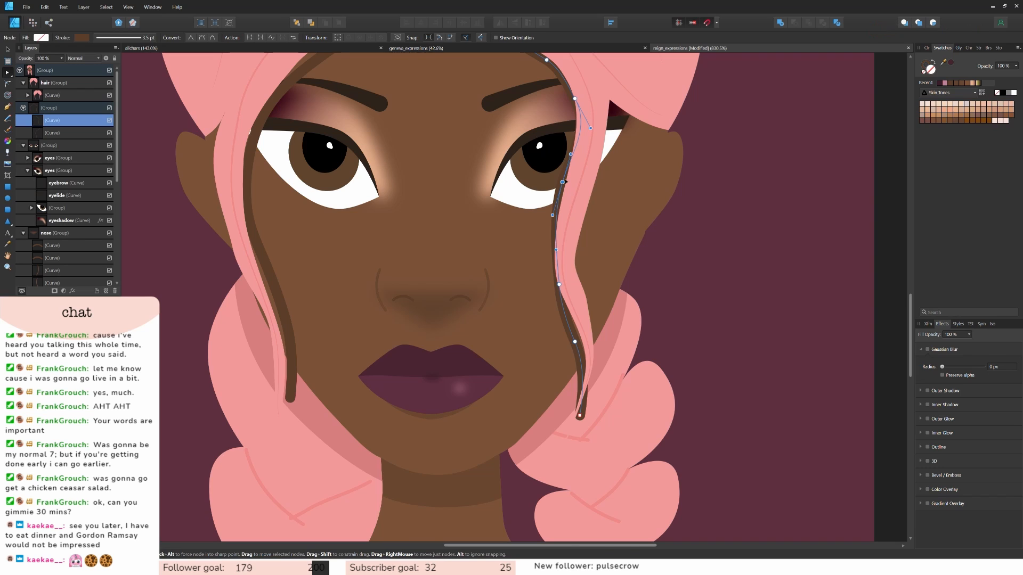
{"action": "left_click_drag", "start_coordinate": [589, 128], "coordinate": [582, 133]}
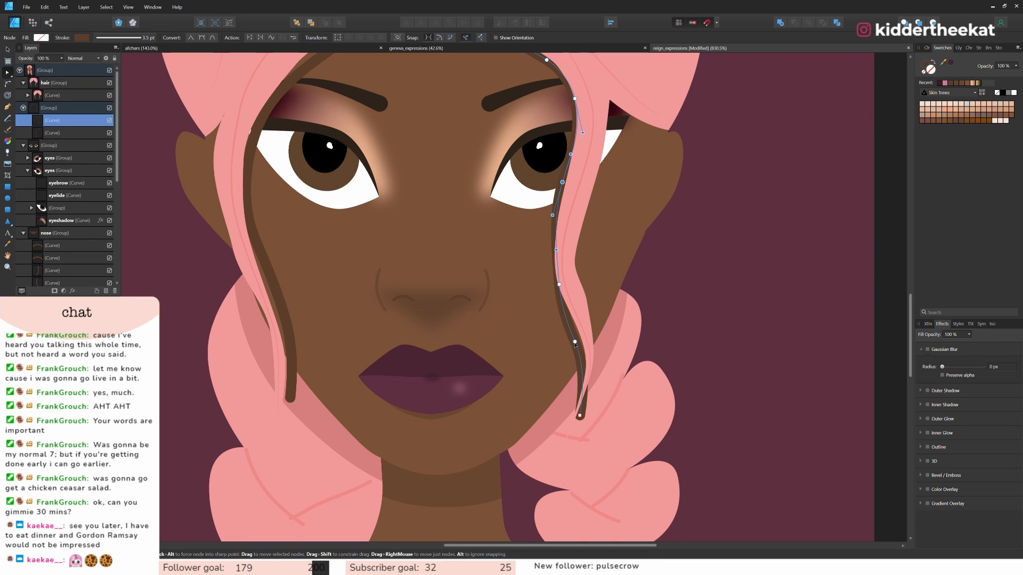
{"action": "left_click_drag", "start_coordinate": [575, 341], "coordinate": [579, 337]}
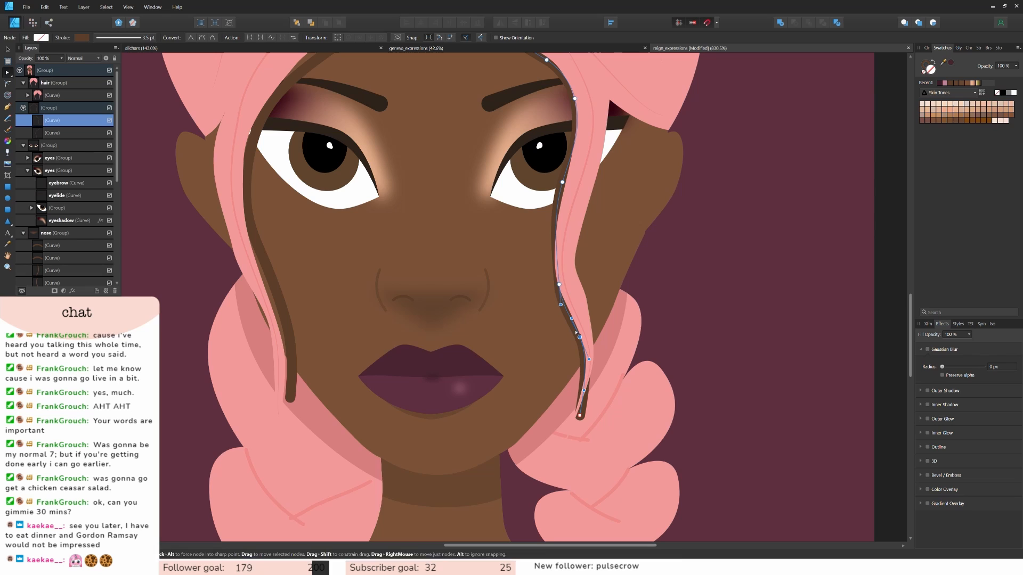
Nudge the right-hand stroke's node at the bend of the cheek lock toward the face so its shadow width stays even.
{"action": "left_click", "coordinate": [556, 284]}
{"action": "left_click", "coordinate": [559, 294]}
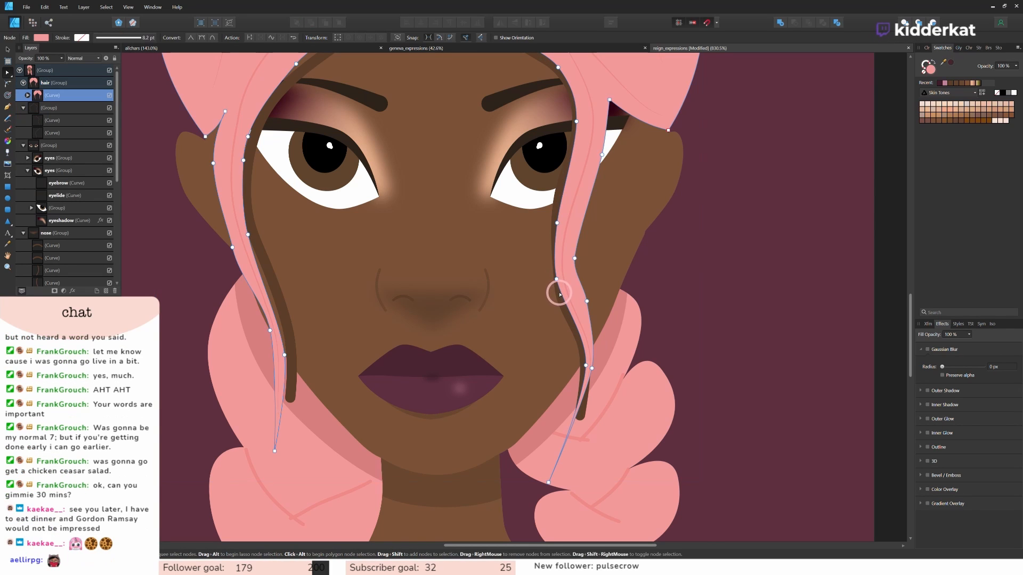
{"action": "scroll", "coordinate": [557, 301], "scroll_direction": "up", "scroll_amount": 3}
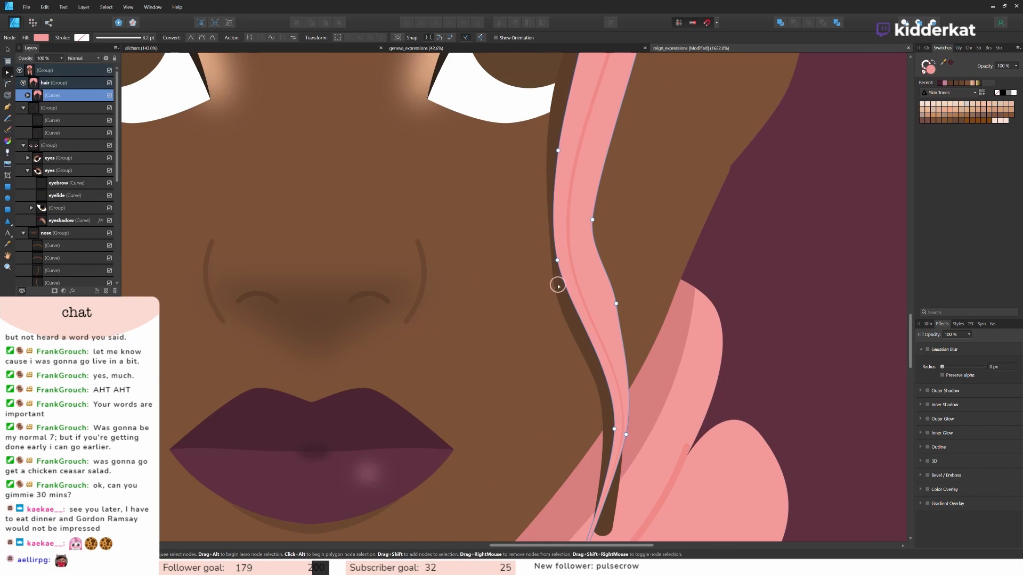
{"action": "left_click", "coordinate": [558, 285]}
{"action": "left_click", "coordinate": [560, 274]}
{"action": "left_click_drag", "start_coordinate": [559, 271], "coordinate": [554, 270]}
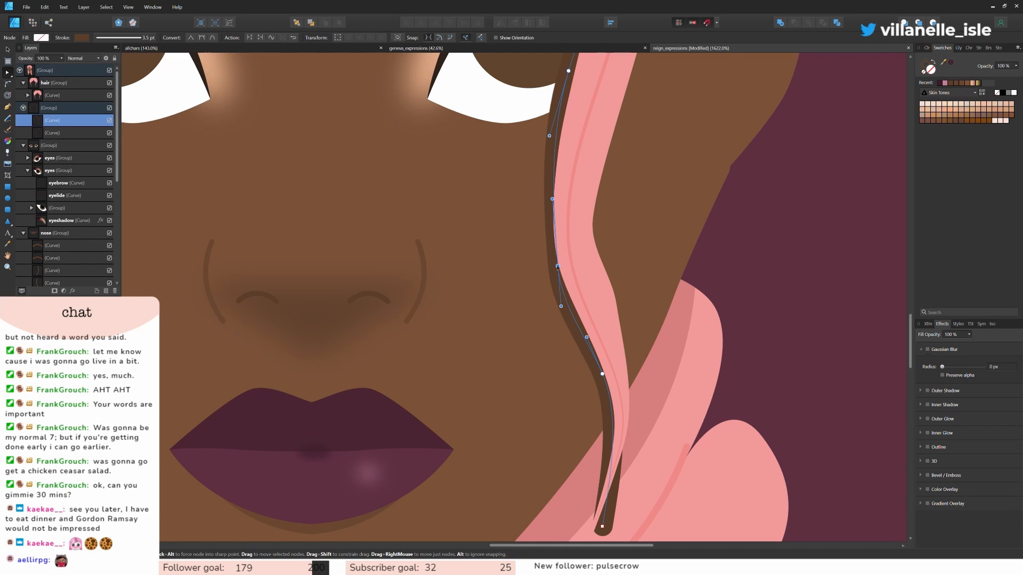
{"action": "left_click", "coordinate": [598, 287]}
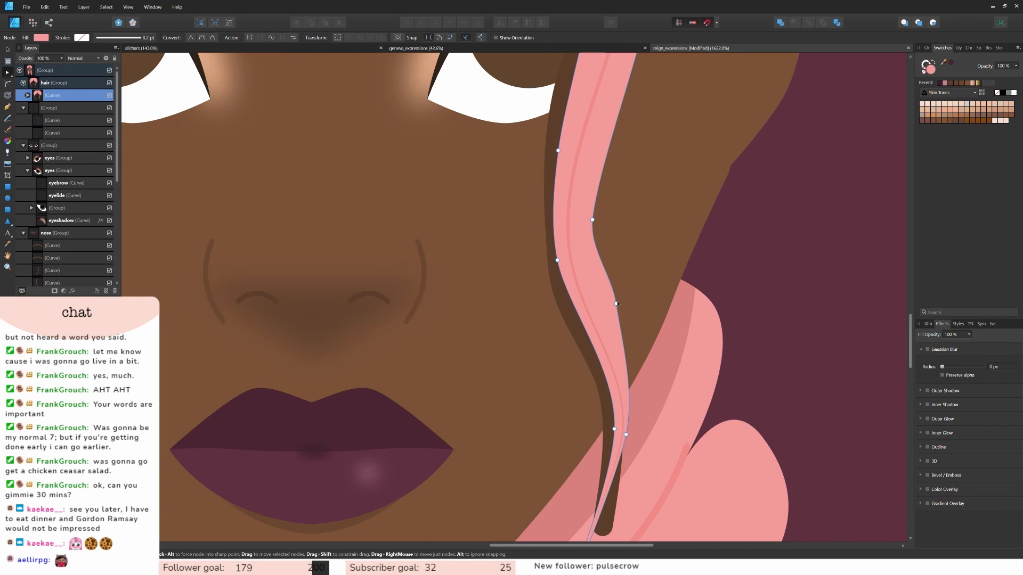
{"action": "scroll", "coordinate": [613, 293], "scroll_direction": "down", "scroll_amount": 3}
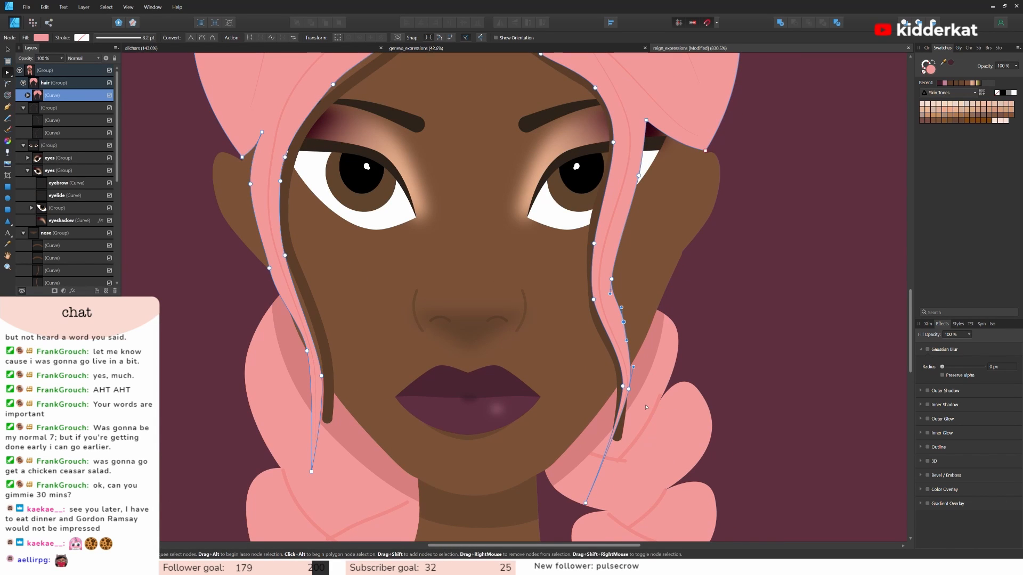
{"action": "scroll", "coordinate": [646, 408], "scroll_direction": "up", "scroll_amount": 3}
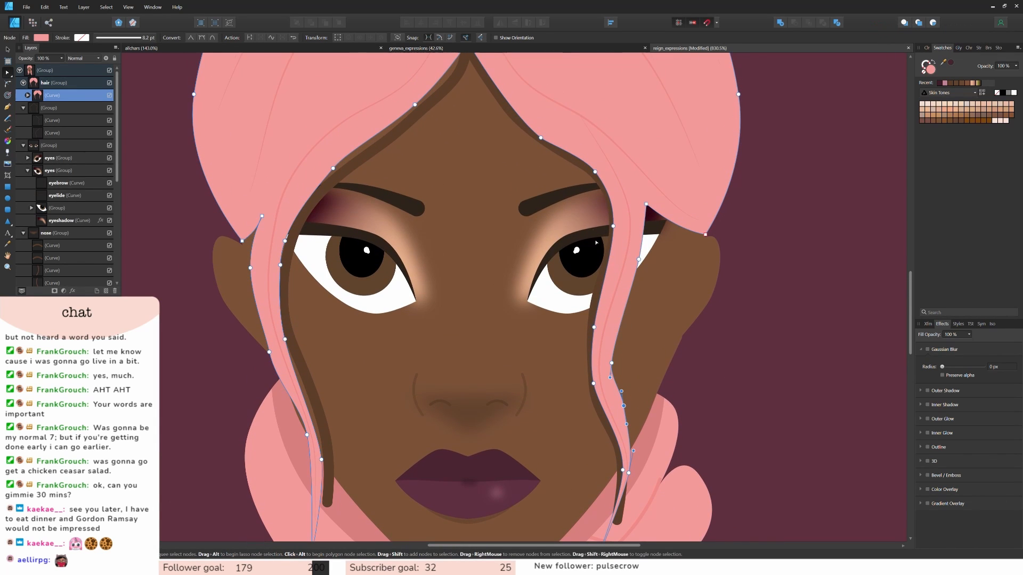
Shift the right-hand brown stroke's node at the forehead bend slightly away from the hair, thickening the visible shadow.
{"action": "left_click", "coordinate": [559, 153]}
{"action": "scroll", "coordinate": [559, 157], "scroll_direction": "up", "scroll_amount": 3}
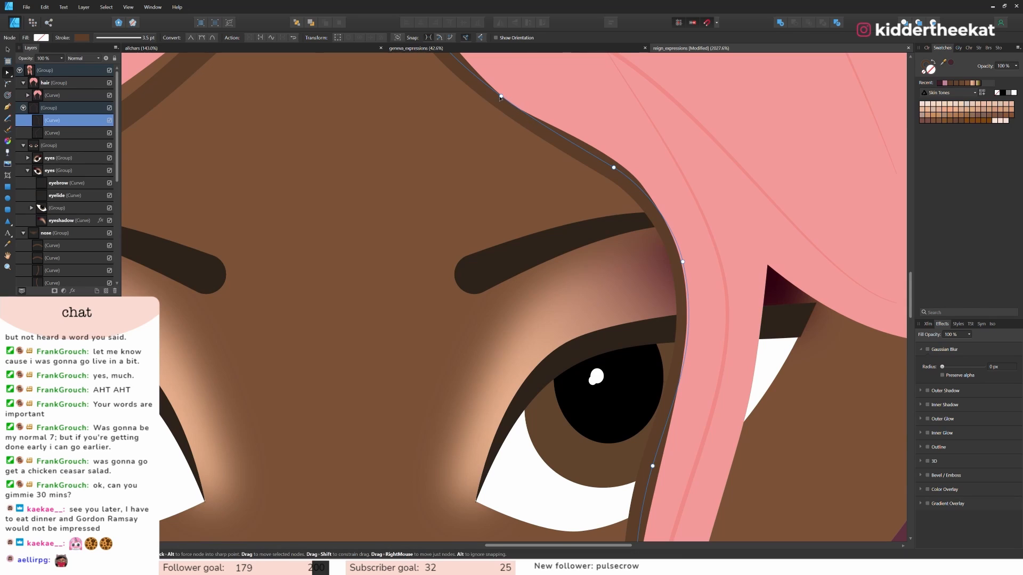
{"action": "left_click_drag", "start_coordinate": [499, 100], "coordinate": [495, 102]}
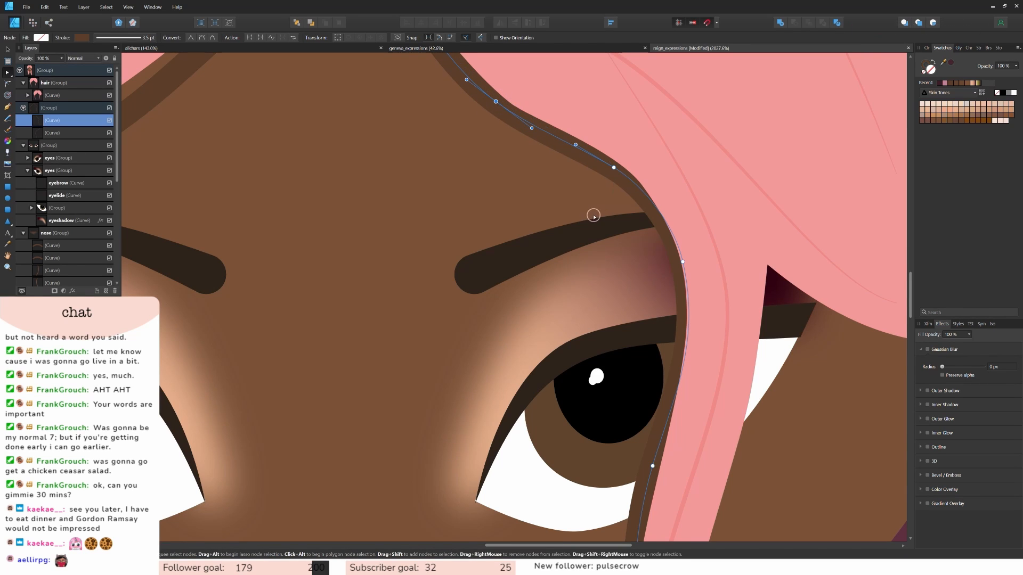
{"action": "left_click", "coordinate": [544, 235]}
{"action": "scroll", "coordinate": [535, 237], "scroll_direction": "down", "scroll_amount": 3}
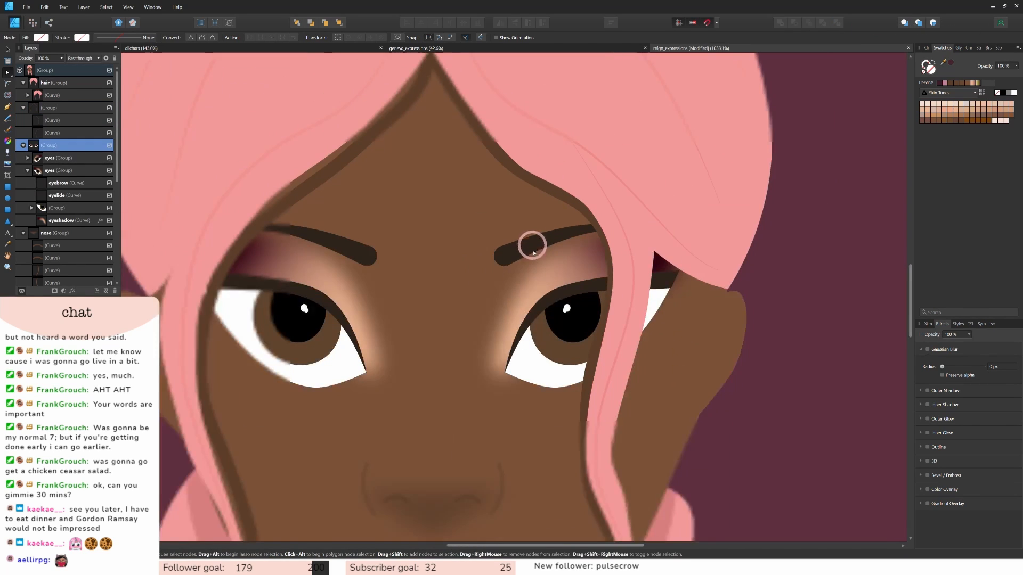
Move the upper nodes and handles of the left-hand brown stroke onto the hair edge from the parting down the forehead.
{"action": "left_click", "coordinate": [411, 105]}
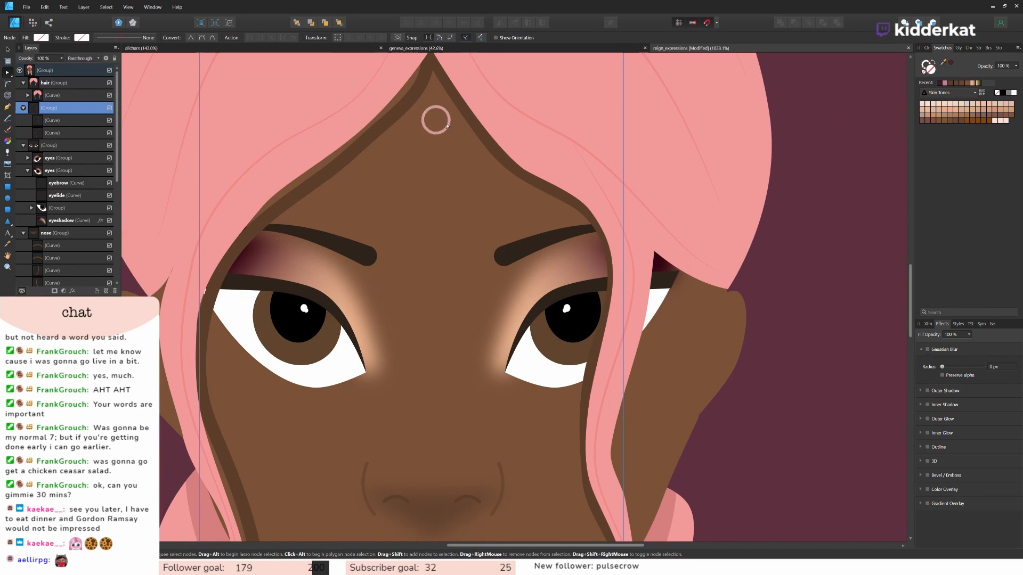
{"action": "left_click", "coordinate": [375, 137]}
{"action": "scroll", "coordinate": [415, 199], "scroll_direction": "up", "scroll_amount": 4}
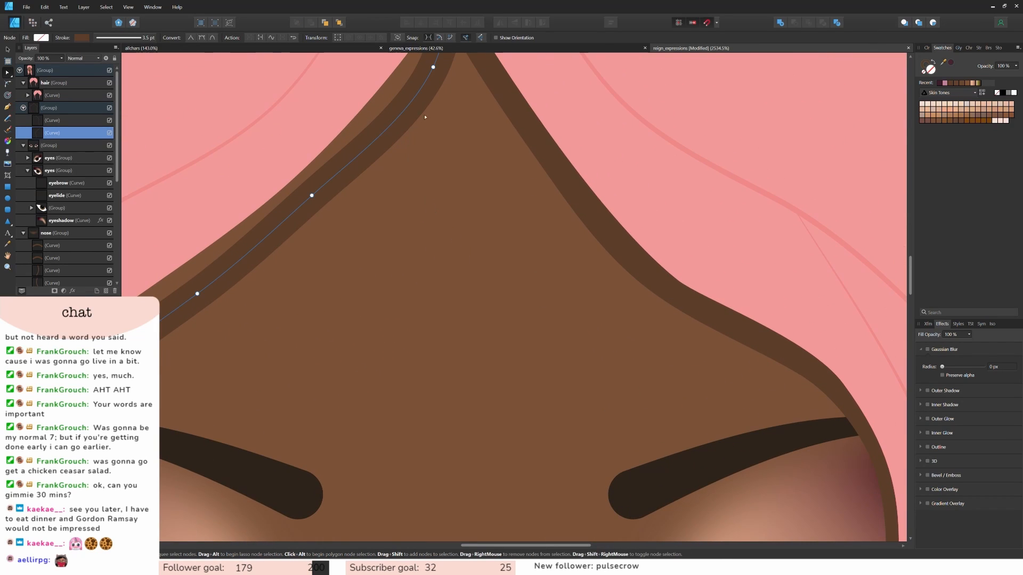
{"action": "scroll", "coordinate": [425, 116], "scroll_direction": "up", "scroll_amount": 2}
{"action": "scroll", "coordinate": [438, 168], "scroll_direction": "down", "scroll_amount": 1}
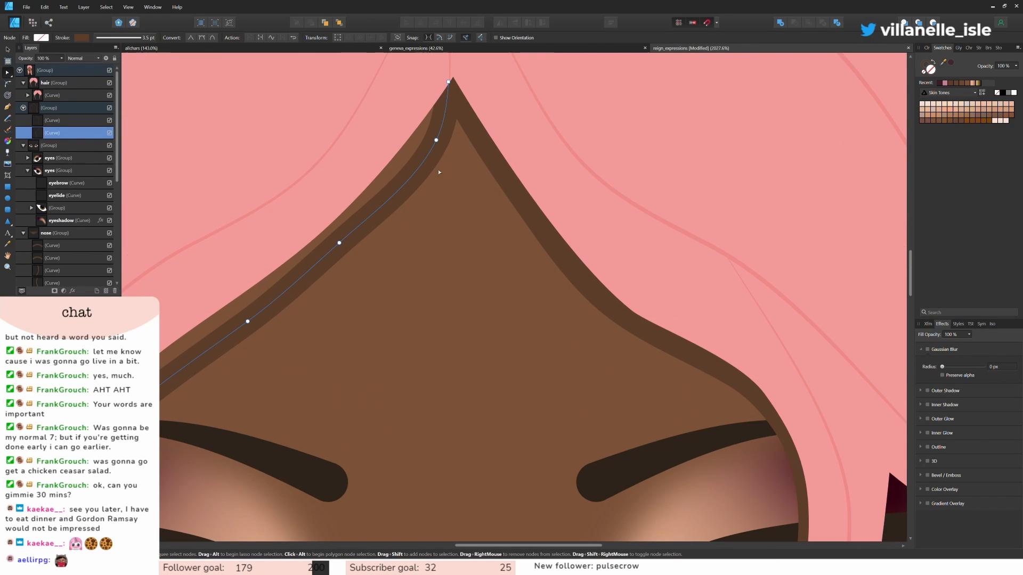
{"action": "left_click", "coordinate": [448, 82]}
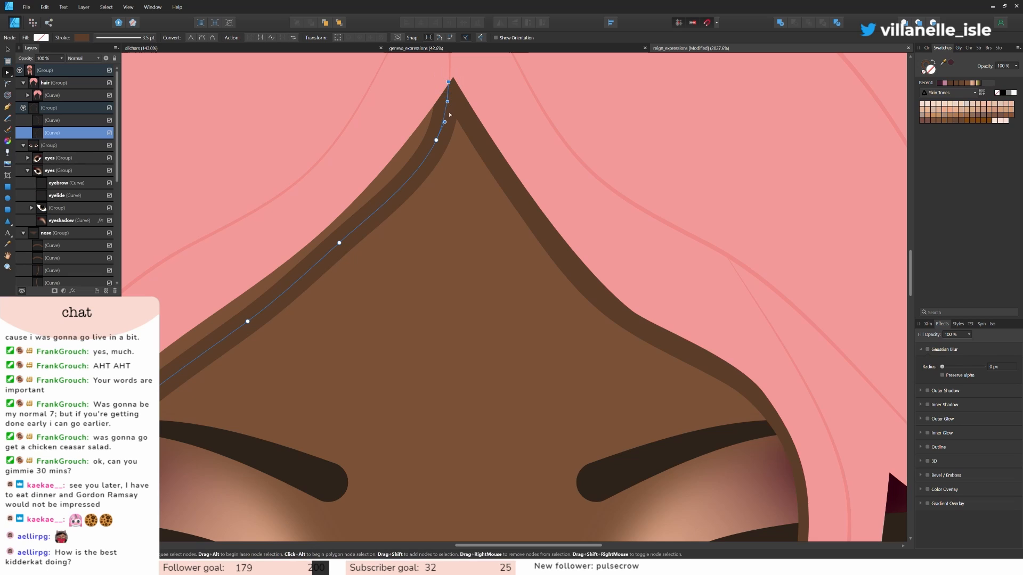
{"action": "left_click_drag", "start_coordinate": [437, 140], "coordinate": [415, 140]}
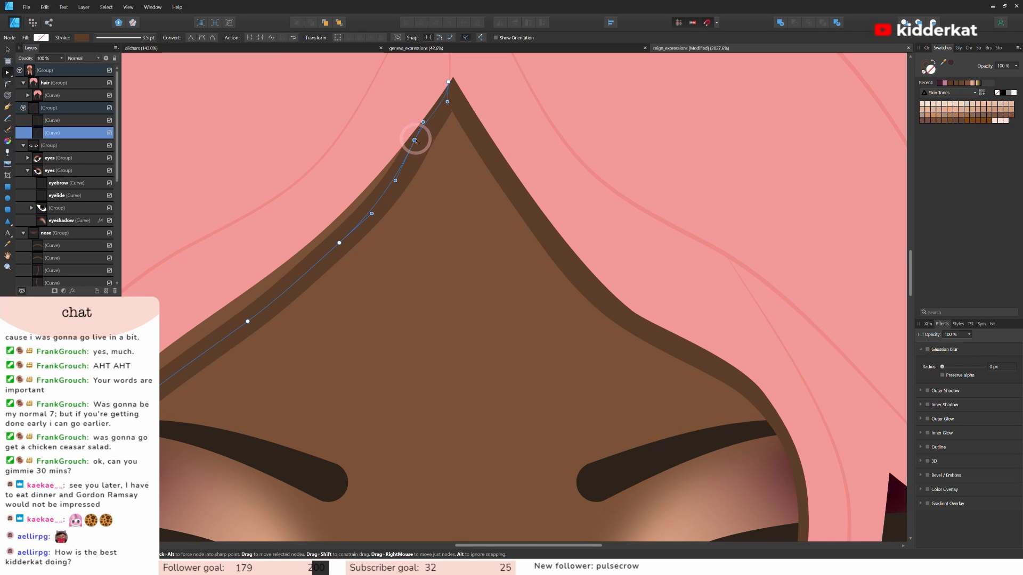
{"action": "left_click_drag", "start_coordinate": [339, 243], "coordinate": [324, 231]}
{"action": "left_click", "coordinate": [396, 181]}
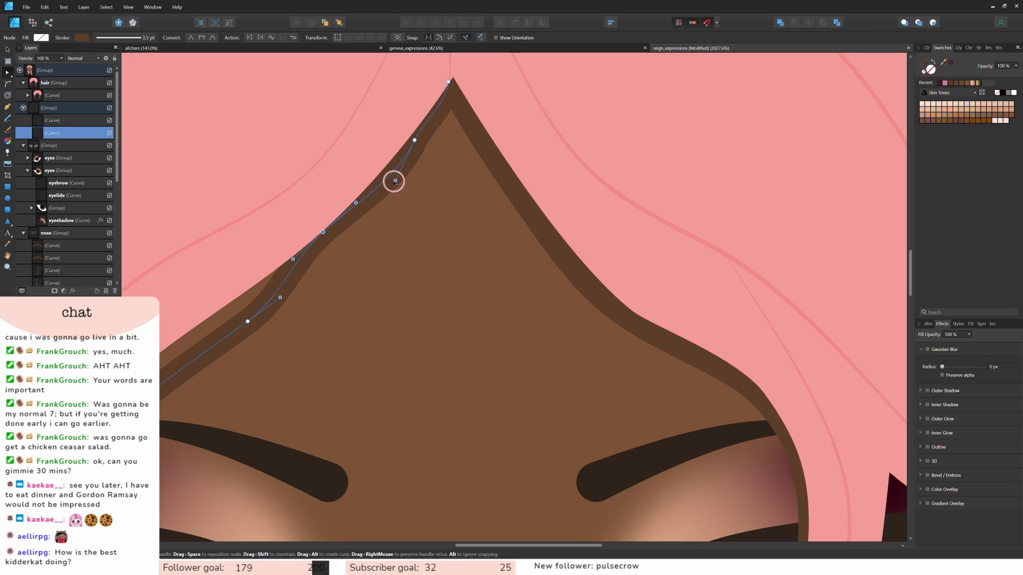
{"action": "left_click_drag", "start_coordinate": [395, 181], "coordinate": [385, 180]}
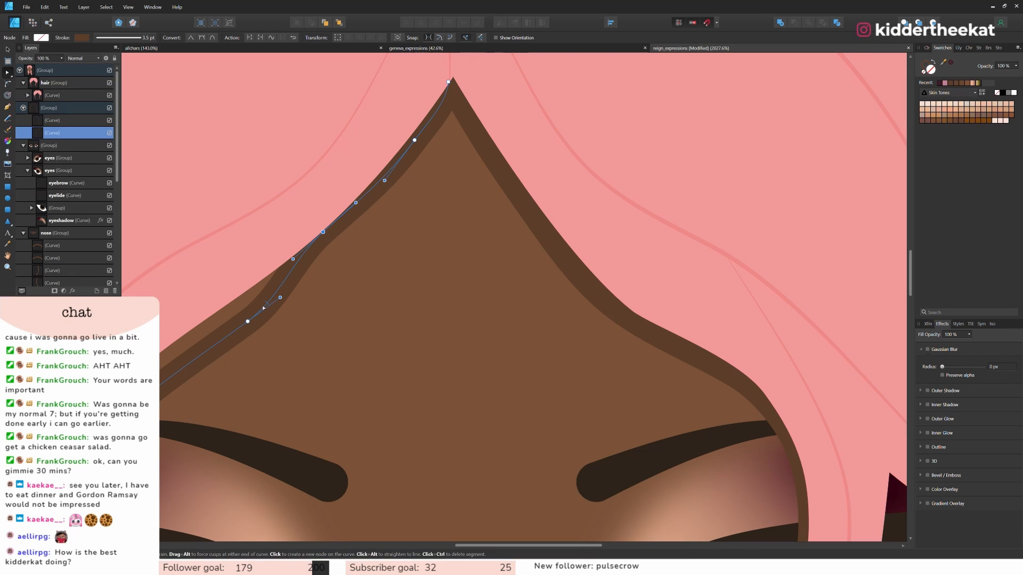
{"action": "left_click_drag", "start_coordinate": [248, 323], "coordinate": [224, 315]}
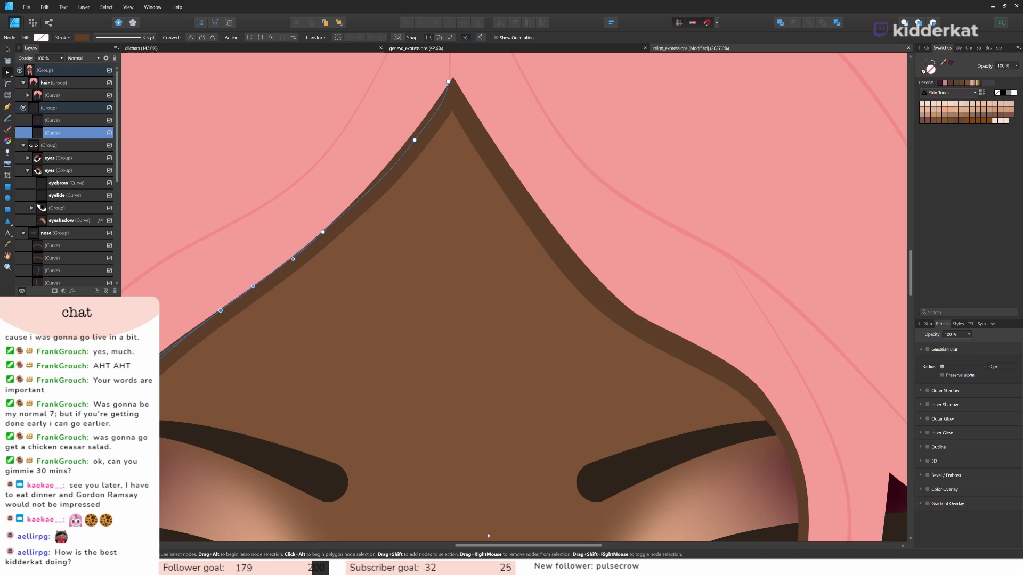
Reposition the left-hand brown stroke's nodes and handles along the inner edge of the hair lock from beside the eye down the cheek.
{"action": "left_click_drag", "start_coordinate": [490, 546], "coordinate": [427, 548]}
{"action": "scroll", "coordinate": [458, 397], "scroll_direction": "down", "scroll_amount": 7}
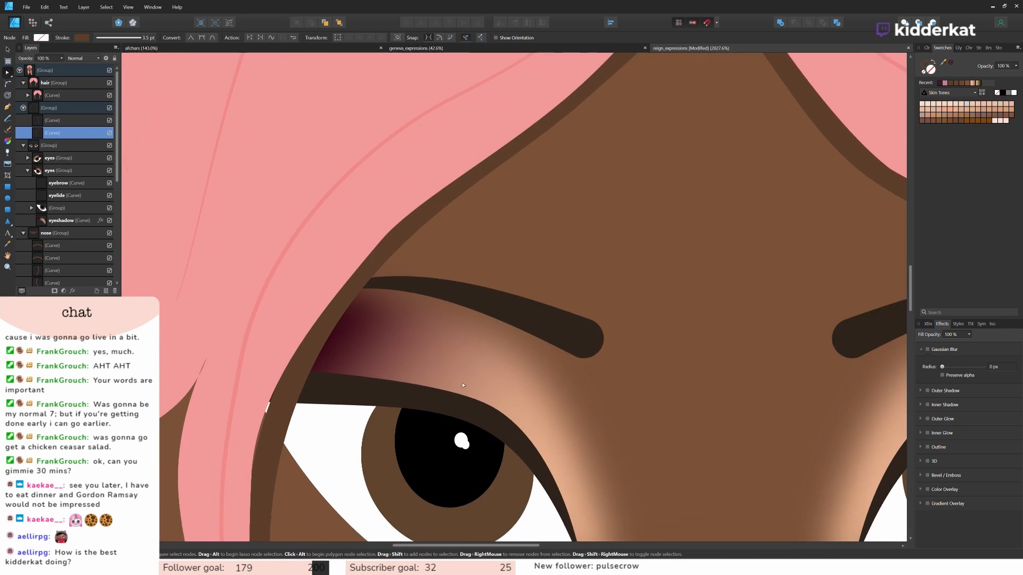
{"action": "left_click", "coordinate": [269, 300]}
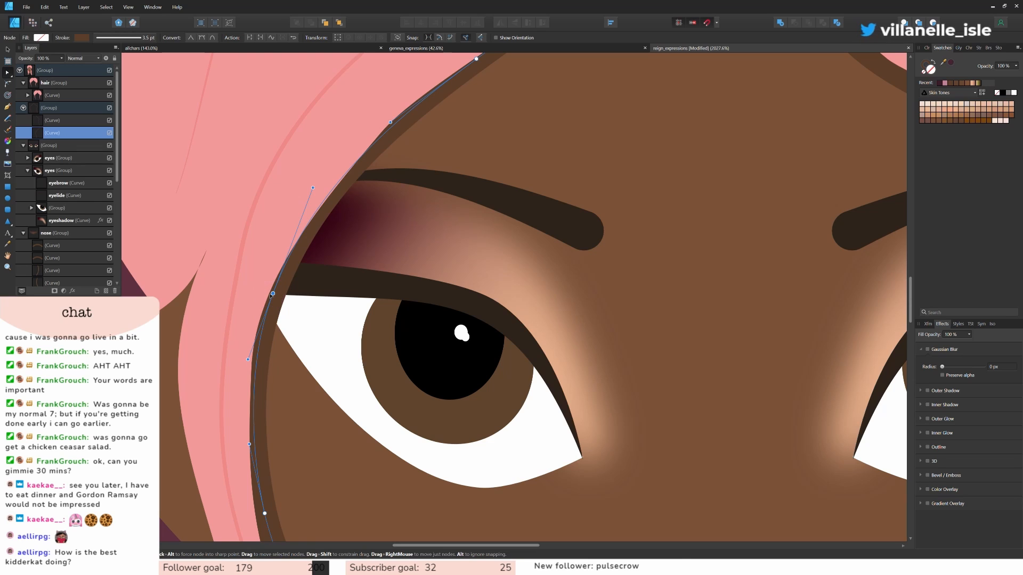
{"action": "scroll", "coordinate": [330, 357], "scroll_direction": "down", "scroll_amount": 5}
{"action": "scroll", "coordinate": [327, 357], "scroll_direction": "down", "scroll_amount": 4}
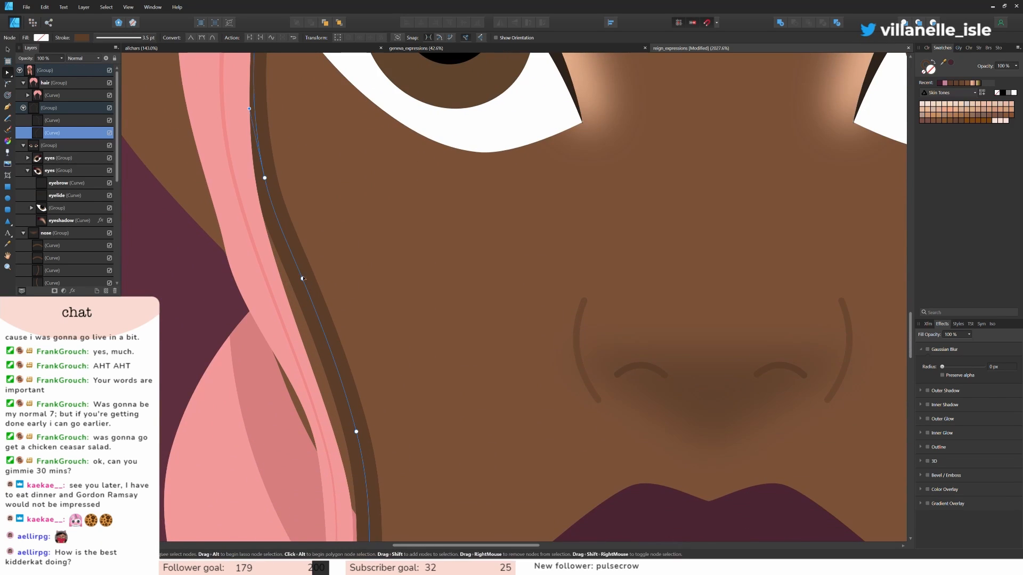
{"action": "left_click_drag", "start_coordinate": [294, 269], "coordinate": [342, 437]}
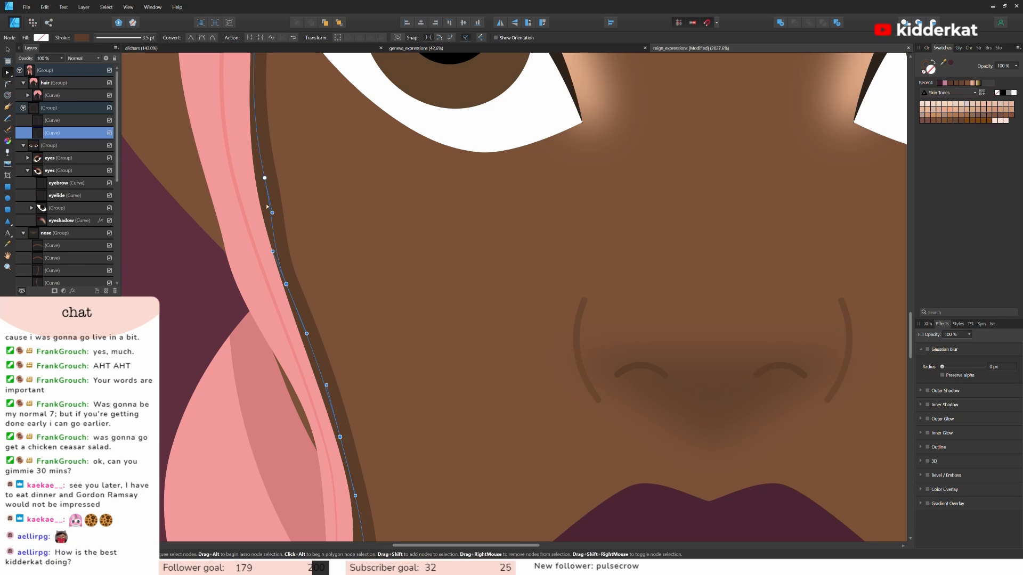
{"action": "left_click_drag", "start_coordinate": [265, 178], "coordinate": [260, 177]}
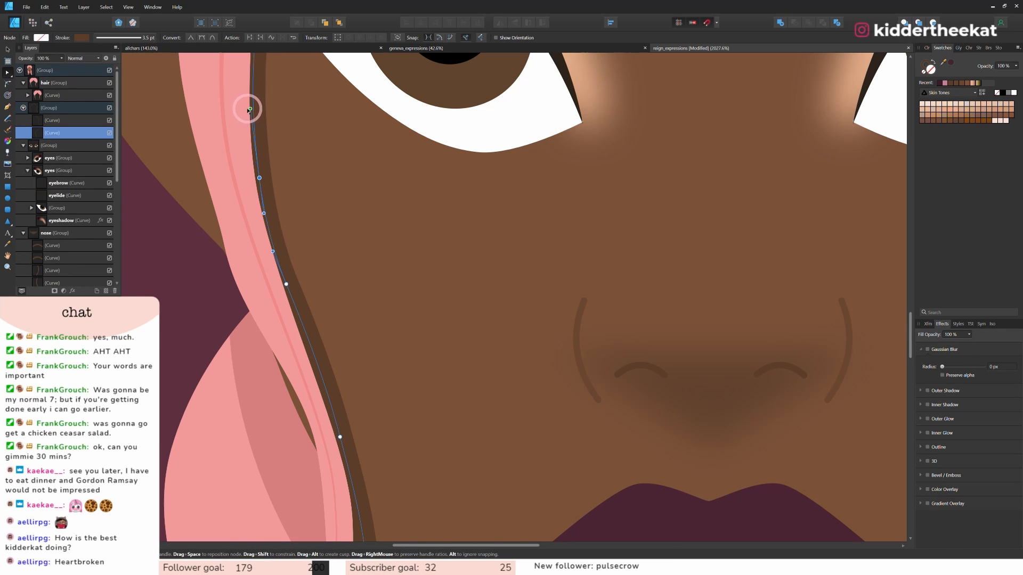
{"action": "left_click_drag", "start_coordinate": [244, 109], "coordinate": [250, 109]}
Move the left-hand brown stroke's bottom end node inward onto the edge of the lock near the jaw.
{"action": "scroll", "coordinate": [285, 241], "scroll_direction": "down", "scroll_amount": 5}
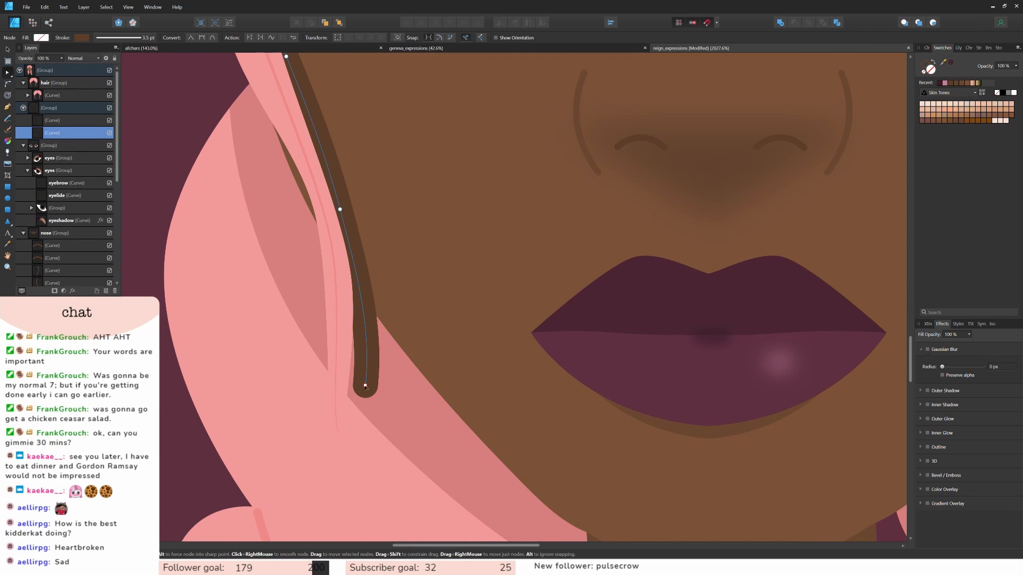
{"action": "left_click_drag", "start_coordinate": [365, 385], "coordinate": [348, 385]}
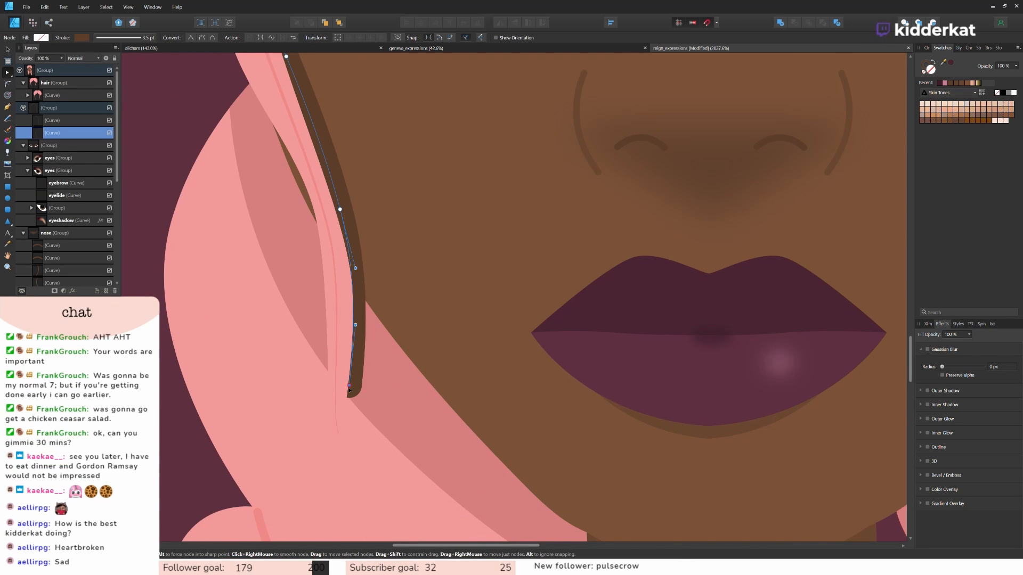
{"action": "scroll", "coordinate": [411, 312], "scroll_direction": "down", "scroll_amount": 5}
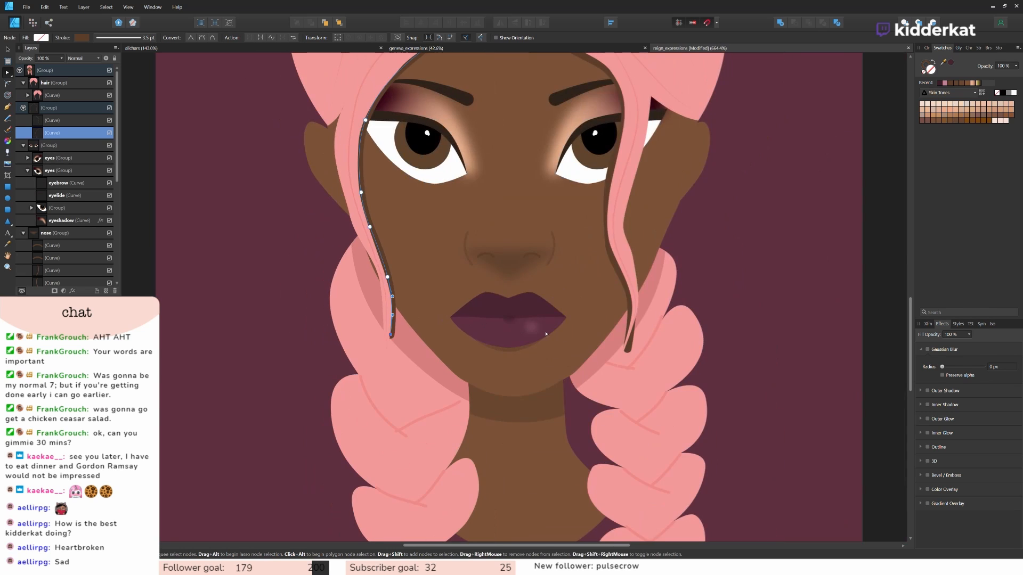
Adjust the right-hand brown stroke's curve beside the lock below the eye, bowing it slightly toward the face.
{"action": "scroll", "coordinate": [693, 256], "scroll_direction": "up", "scroll_amount": 5}
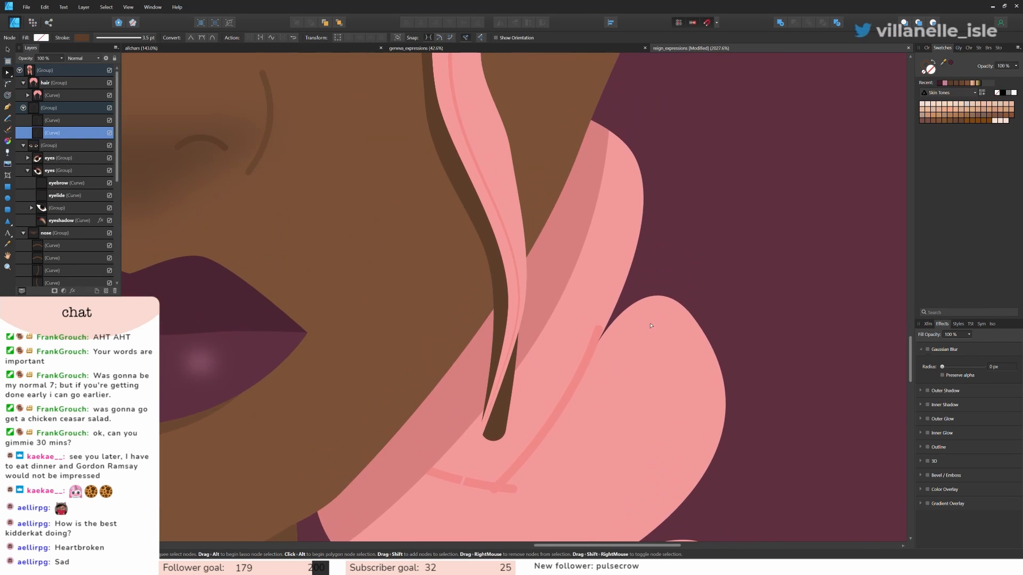
{"action": "scroll", "coordinate": [579, 315], "scroll_direction": "up", "scroll_amount": 2}
{"action": "left_click", "coordinate": [423, 208]}
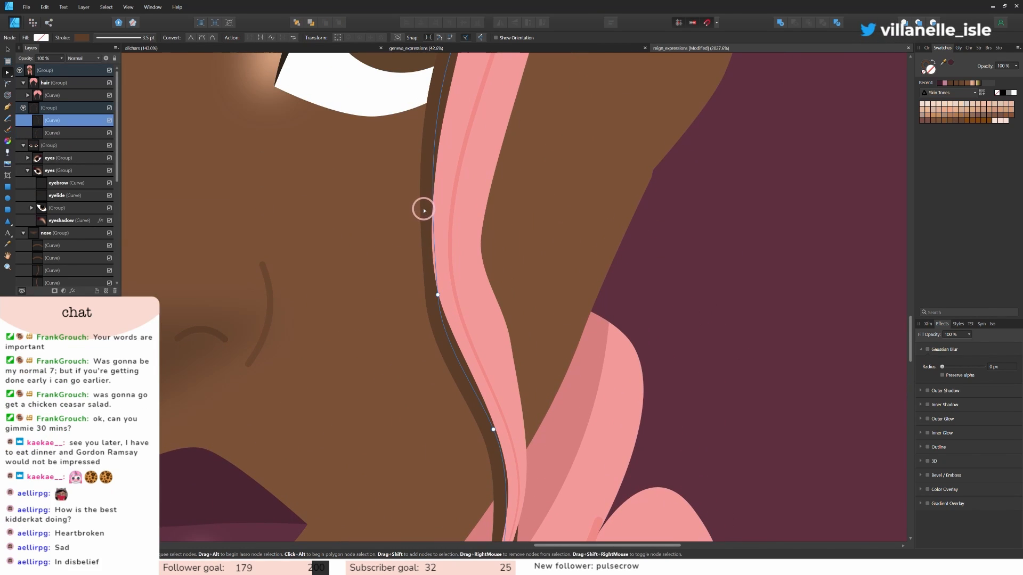
{"action": "left_click", "coordinate": [433, 273]}
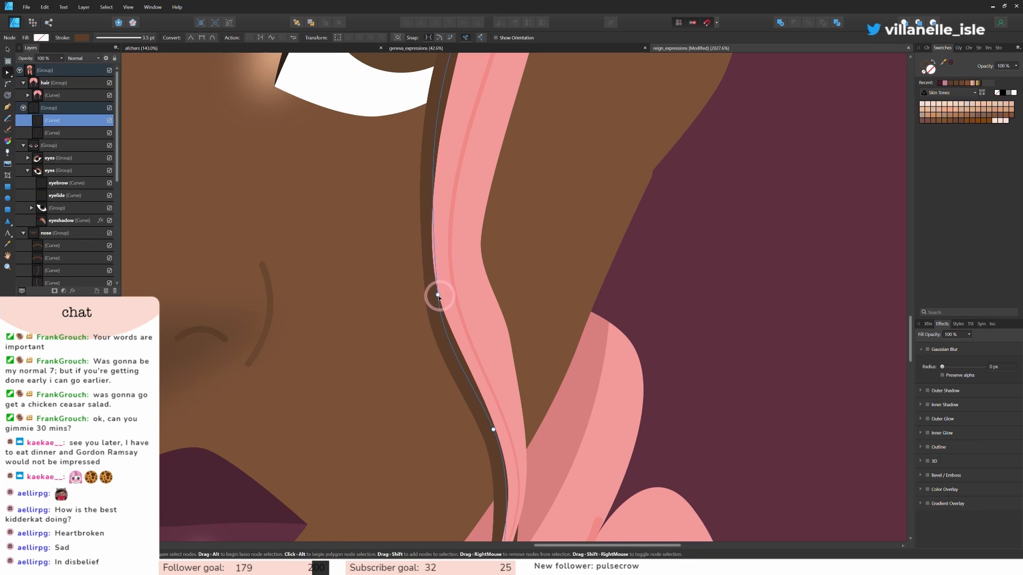
{"action": "left_click", "coordinate": [435, 293]}
{"action": "left_click_drag", "start_coordinate": [431, 211], "coordinate": [425, 201]}
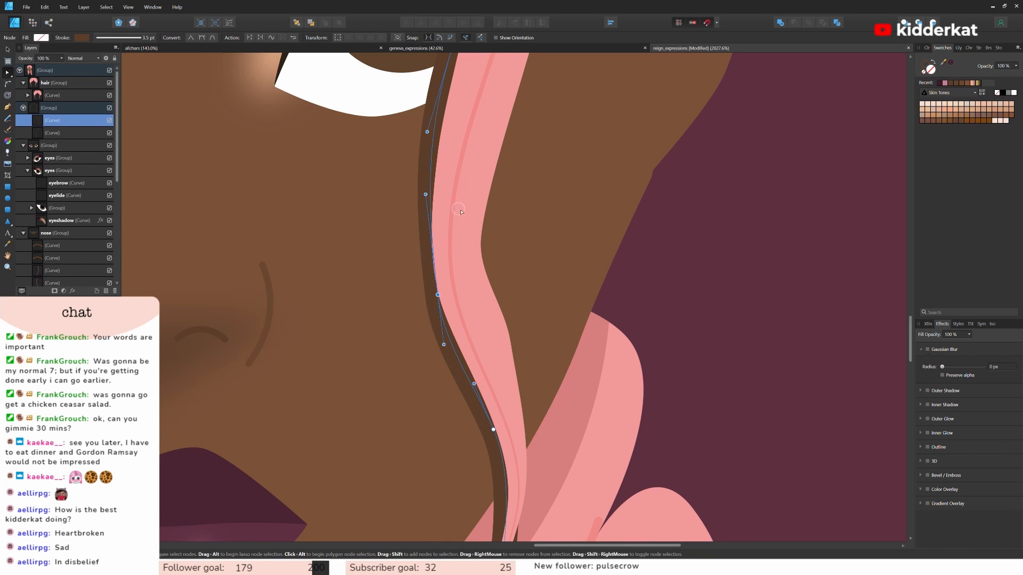
{"action": "left_click", "coordinate": [467, 227]}
Collapse the shadow, nose and eye groups, and clip the shadow stroke group inside the main head curve.
{"action": "scroll", "coordinate": [593, 275], "scroll_direction": "down", "scroll_amount": 5}
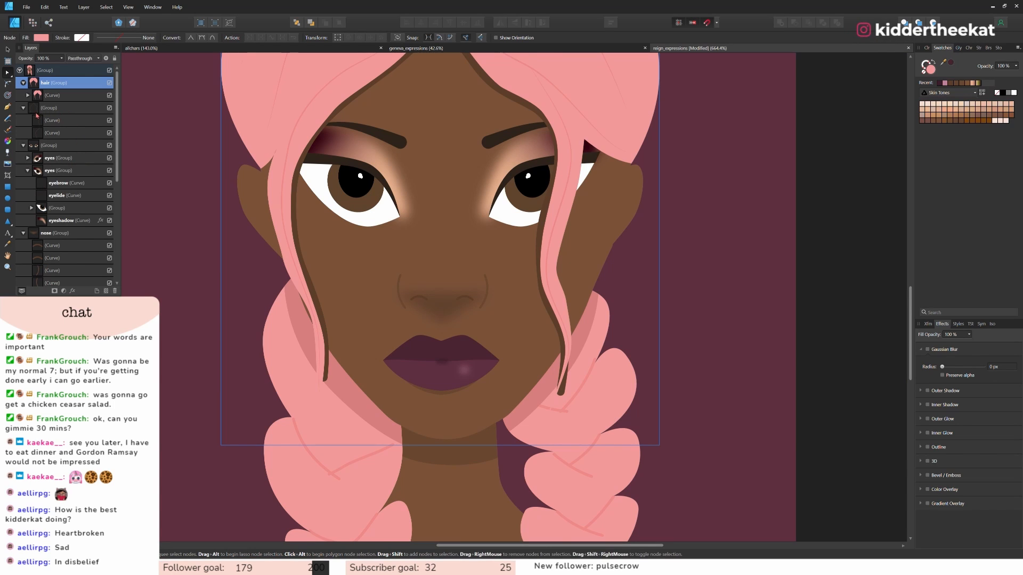
{"action": "left_click", "coordinate": [64, 108]}
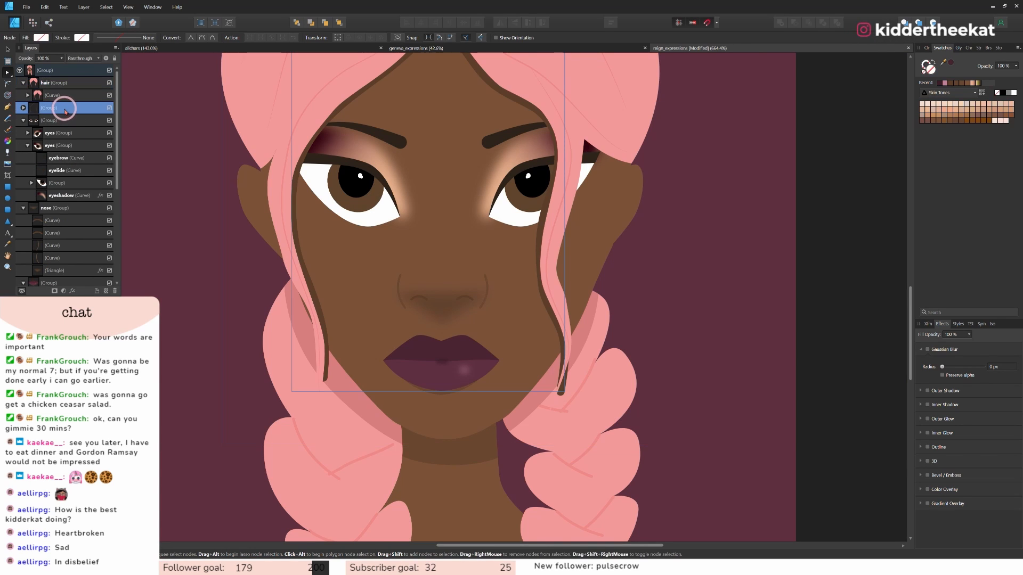
{"action": "left_click", "coordinate": [23, 108]}
{"action": "left_click", "coordinate": [23, 209]}
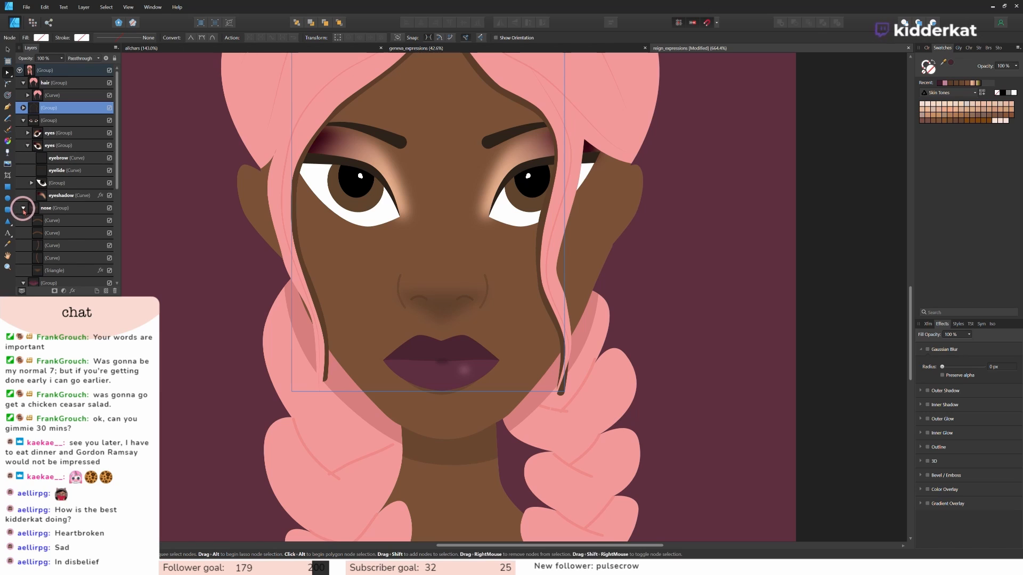
{"action": "left_click", "coordinate": [23, 121]}
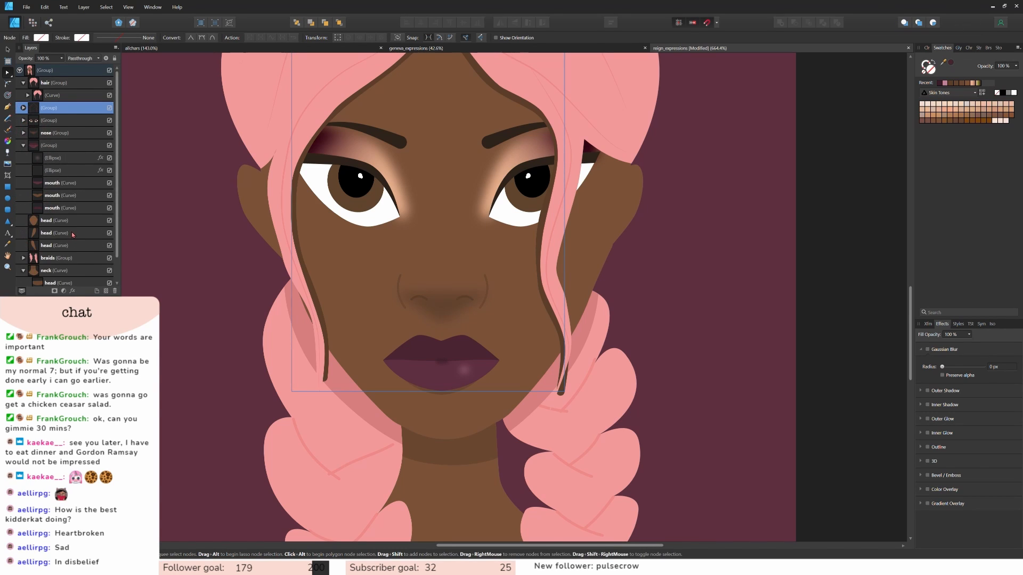
{"action": "scroll", "coordinate": [69, 229], "scroll_direction": "down", "scroll_amount": 1}
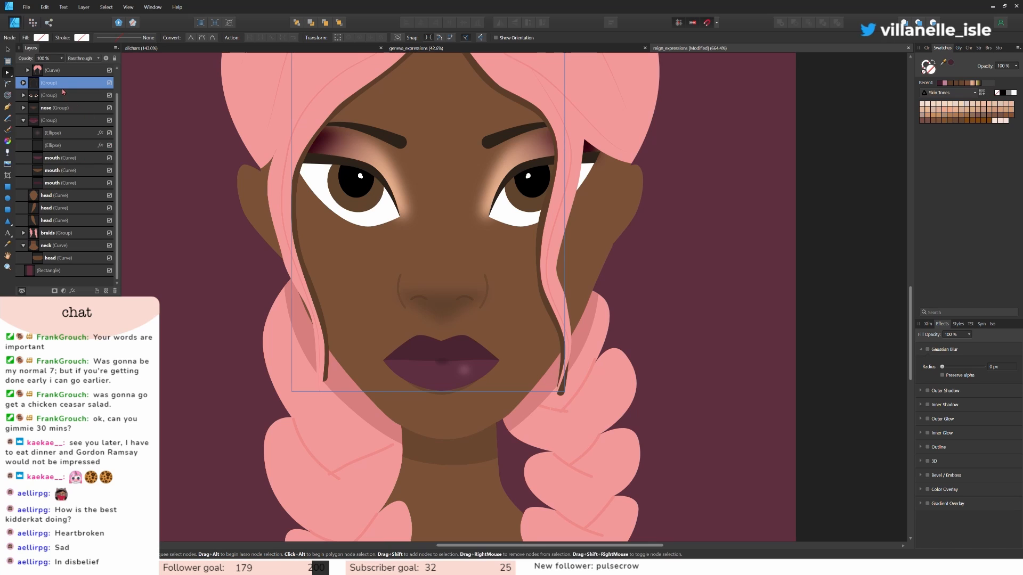
{"action": "left_click_drag", "start_coordinate": [68, 185], "coordinate": [63, 205]}
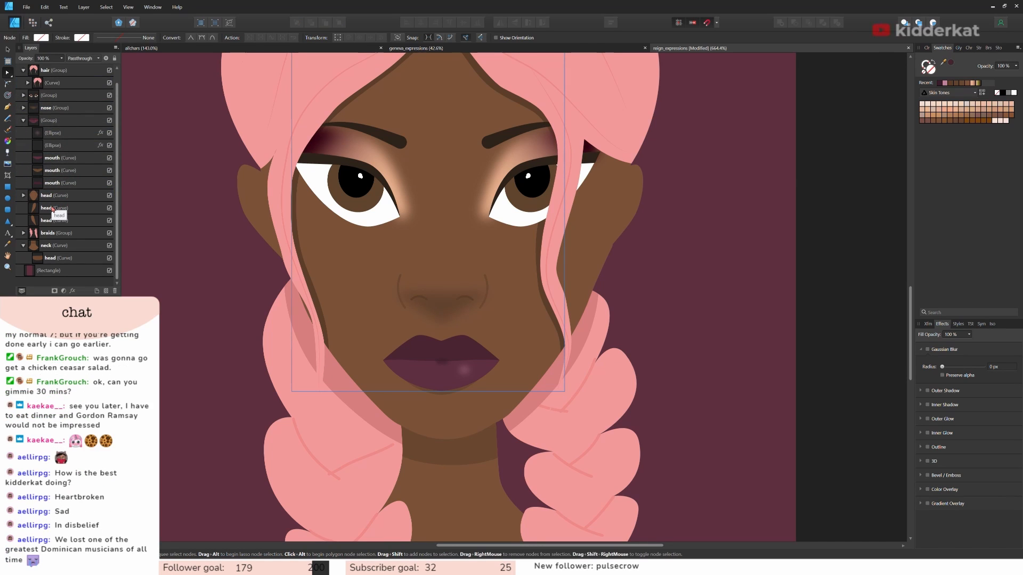
{"action": "left_click", "coordinate": [22, 195]}
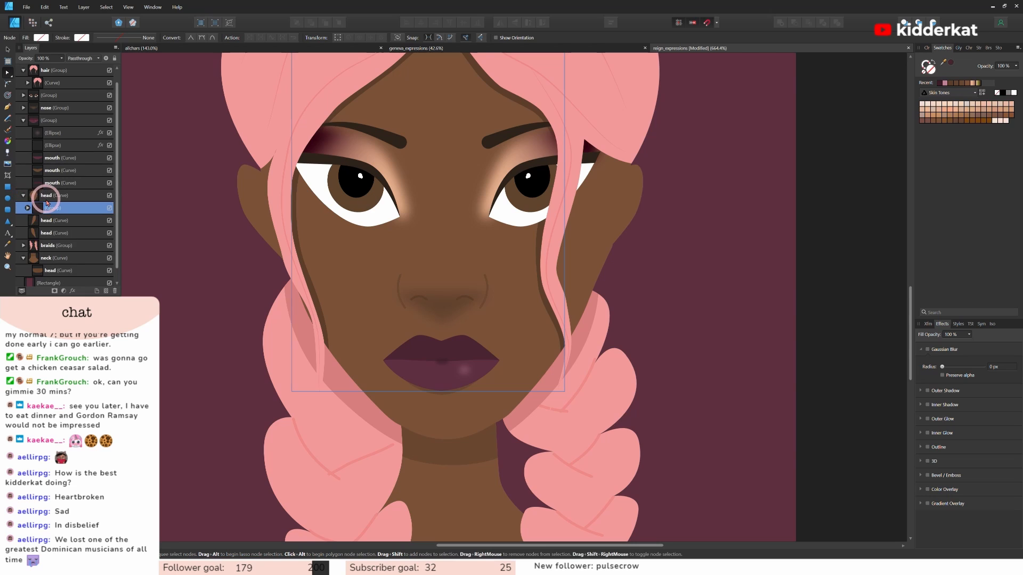
Reduce the opacity of the clipped shadow stroke group to 35%.
{"action": "left_click", "coordinate": [61, 59]}
{"action": "left_click_drag", "start_coordinate": [63, 68], "coordinate": [45, 71]}
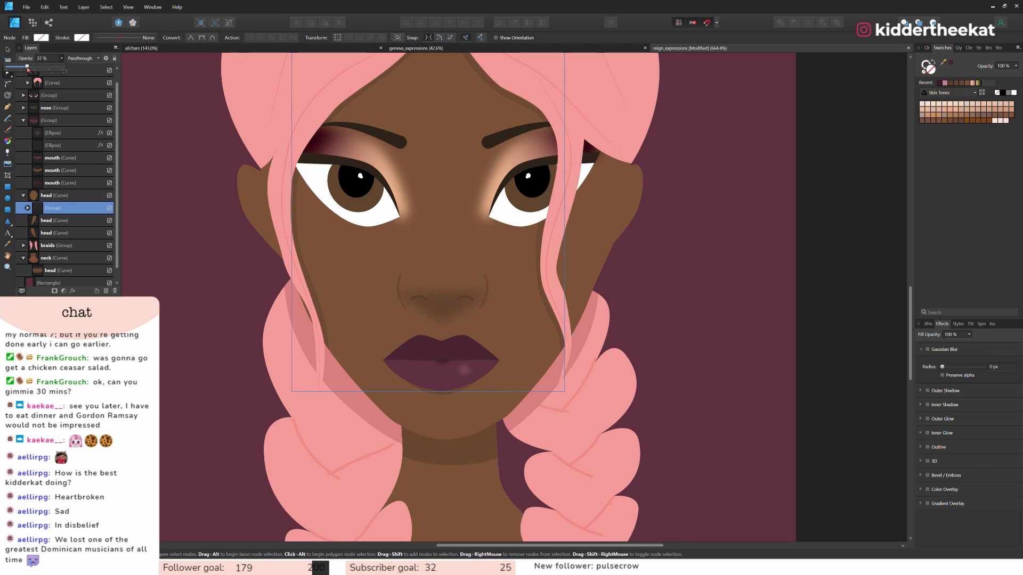
{"action": "left_click", "coordinate": [478, 547]}
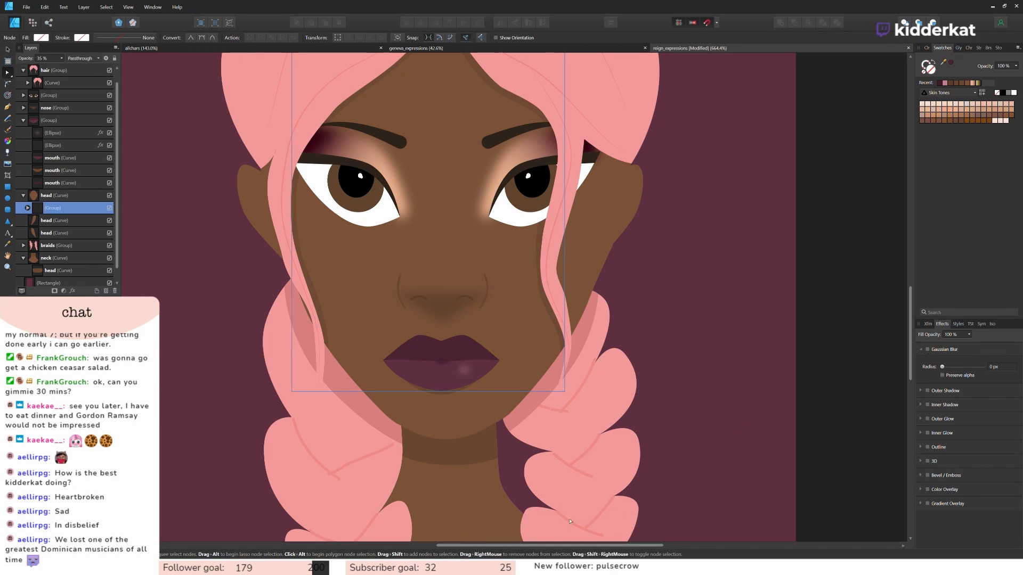
{"action": "left_click_drag", "start_coordinate": [513, 548], "coordinate": [479, 548]}
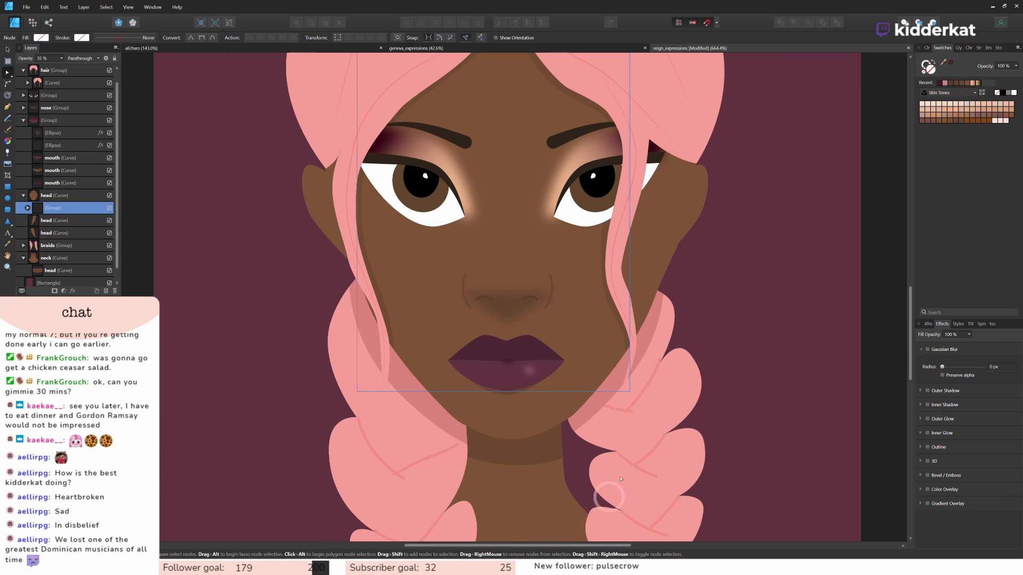
{"action": "scroll", "coordinate": [696, 412], "scroll_direction": "up", "scroll_amount": 3}
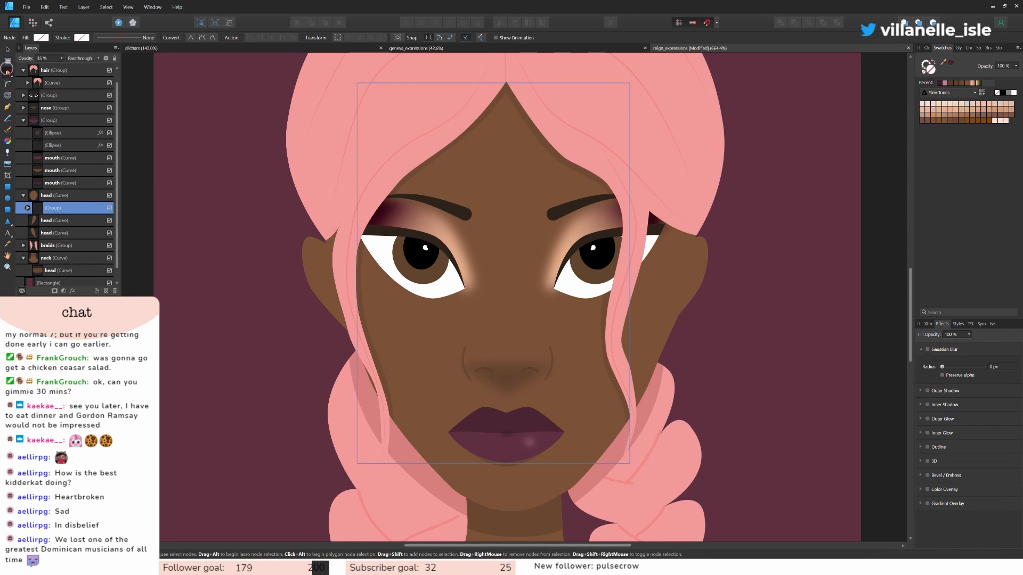
Select the right-hand stroke inside the clipped shadow group and shift its node at the cheek lock's bend slightly toward the face.
{"action": "left_click", "coordinate": [605, 315]}
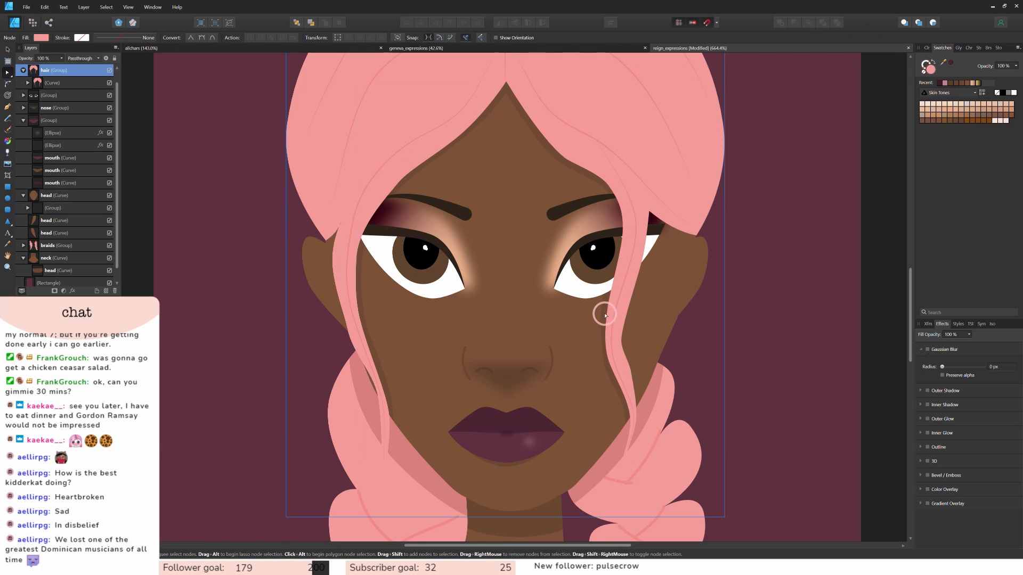
{"action": "left_click", "coordinate": [606, 315]}
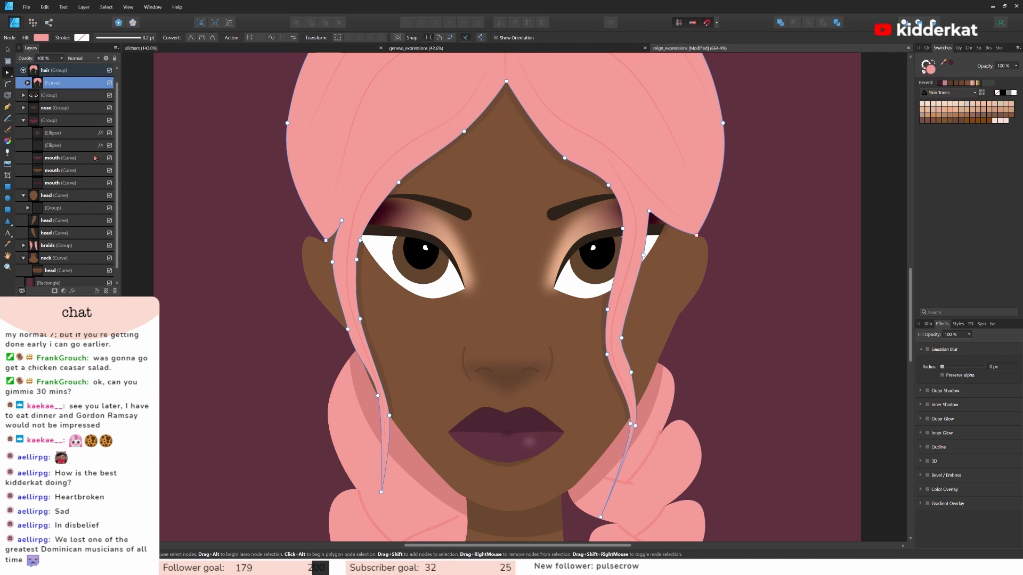
{"action": "left_click", "coordinate": [47, 209]}
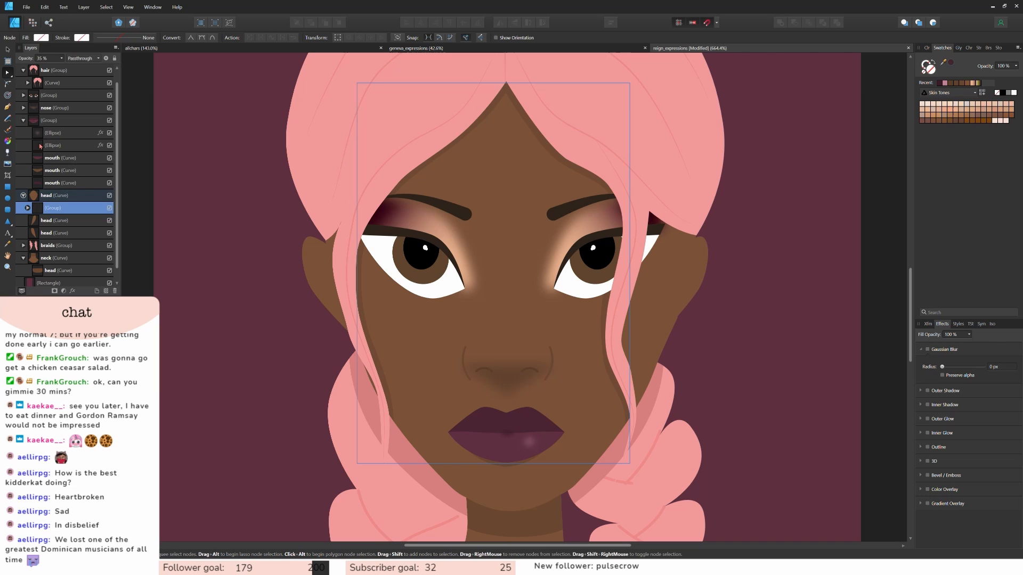
{"action": "left_click", "coordinate": [27, 208]}
{"action": "left_click", "coordinate": [52, 221]}
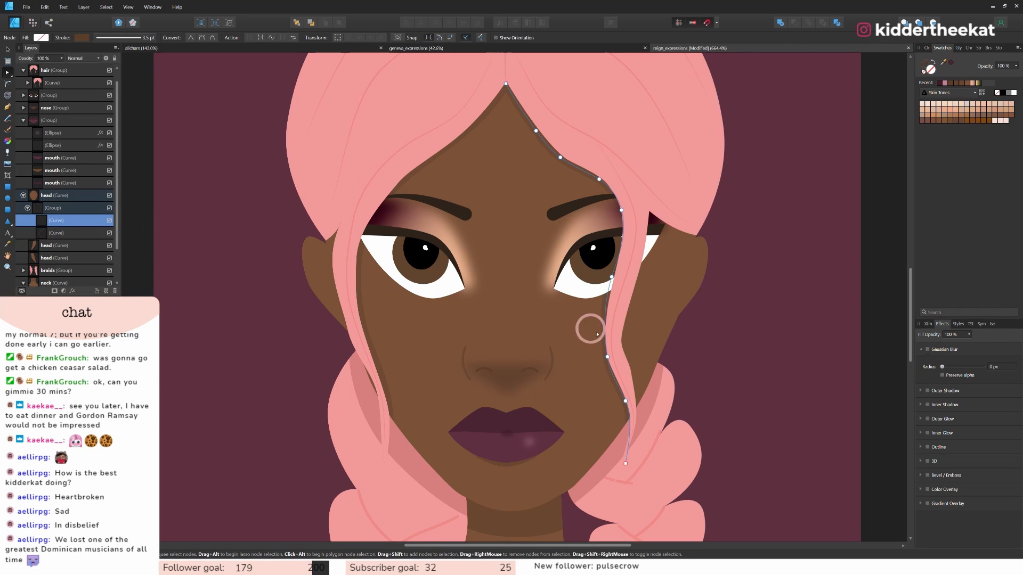
{"action": "left_click", "coordinate": [607, 357]}
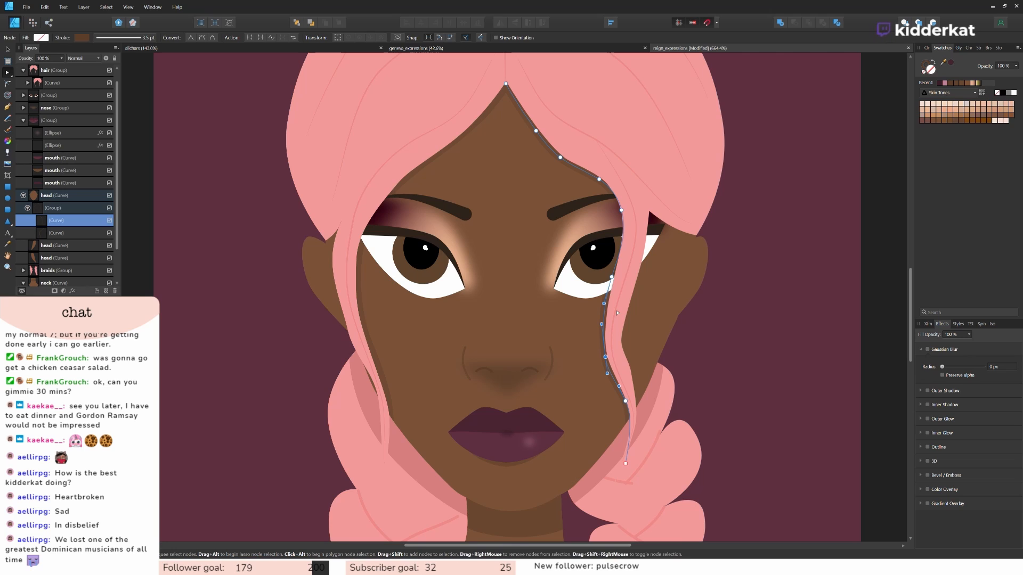
{"action": "left_click", "coordinate": [695, 340]}
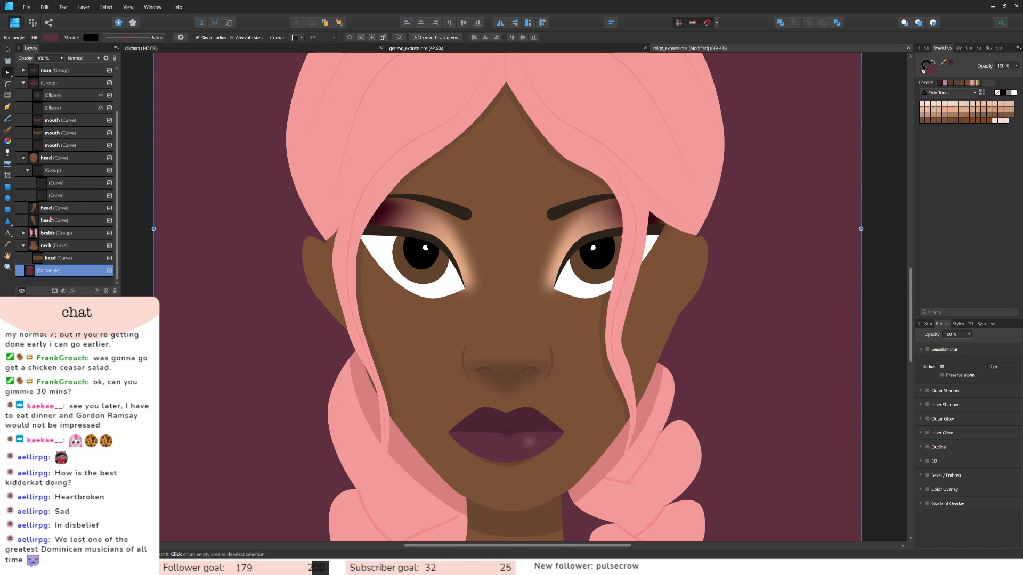
Move the group containing both eyes inside the main head curve, directly beneath the shadow stroke group.
{"action": "scroll", "coordinate": [51, 219], "scroll_direction": "up", "scroll_amount": 2}
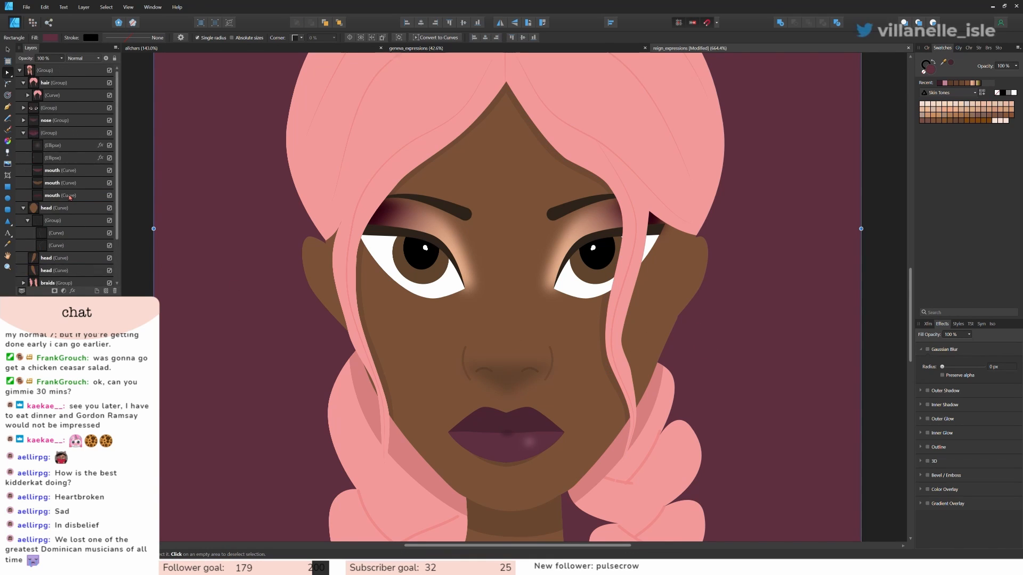
{"action": "left_click", "coordinate": [32, 224]}
{"action": "left_click_drag", "start_coordinate": [40, 110], "coordinate": [40, 227]}
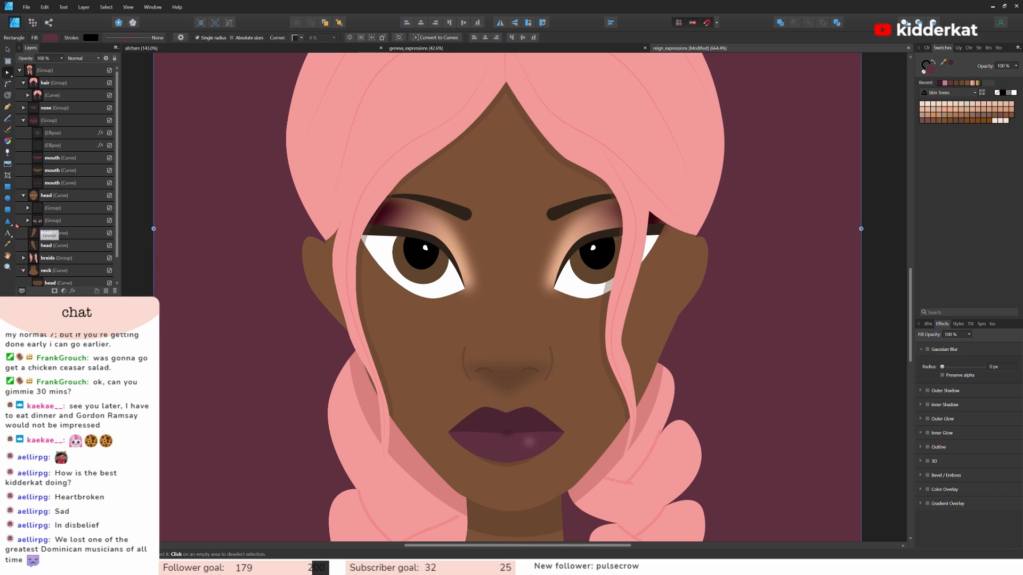
Group the three mouth curves together, leaving the two ellipses outside the new group.
{"action": "left_click", "coordinate": [60, 184]}
{"action": "left_click", "coordinate": [61, 158], "text": "shift"}
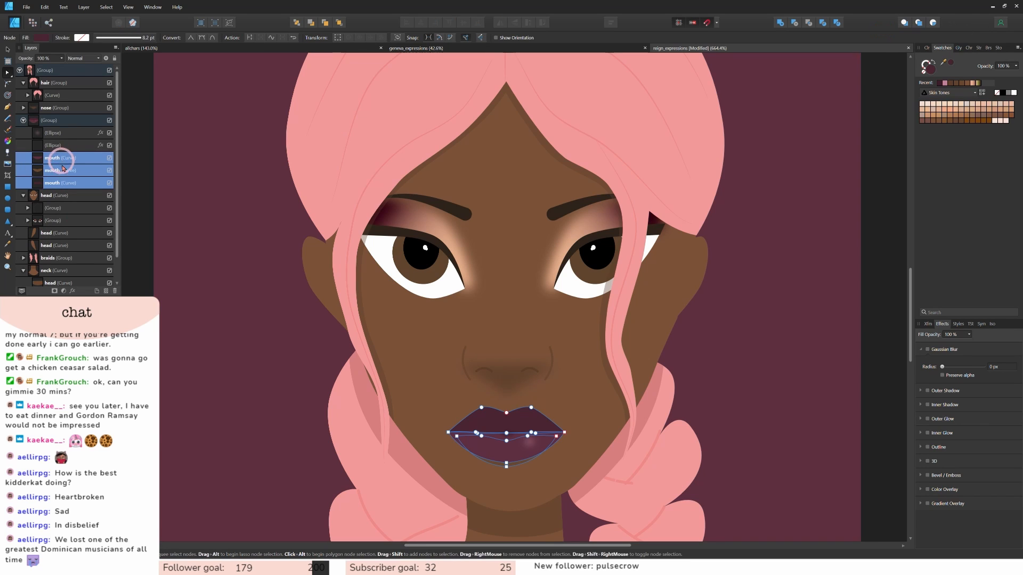
{"action": "left_click", "coordinate": [63, 170]}
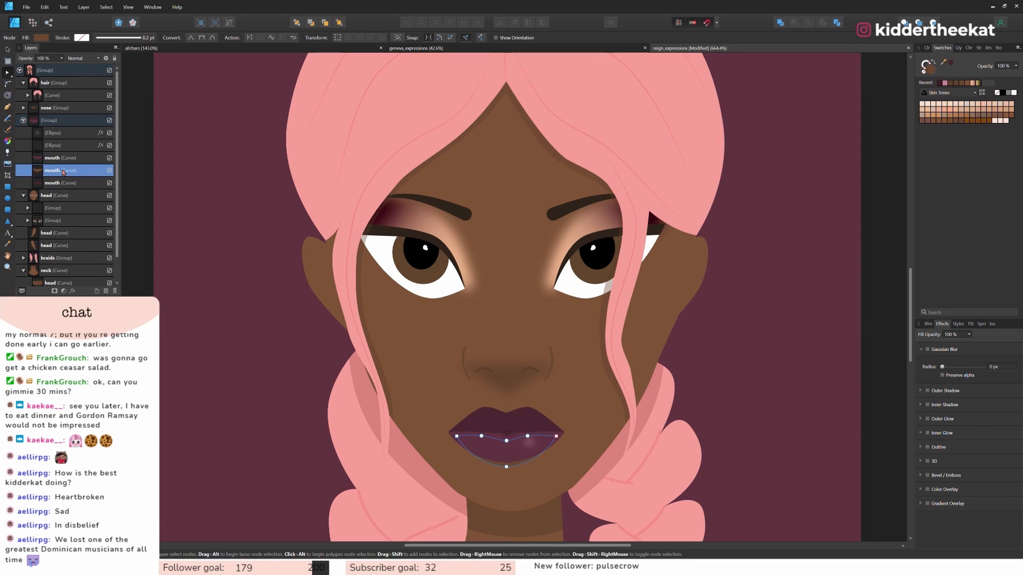
{"action": "left_click", "coordinate": [59, 181], "text": "shift"}
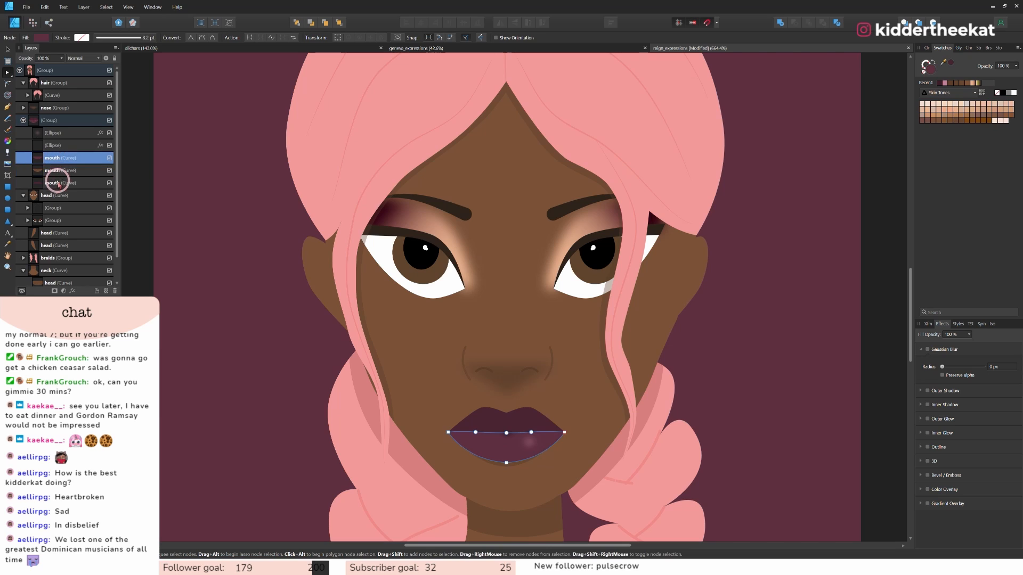
{"action": "key", "text": "ctrl+g"}
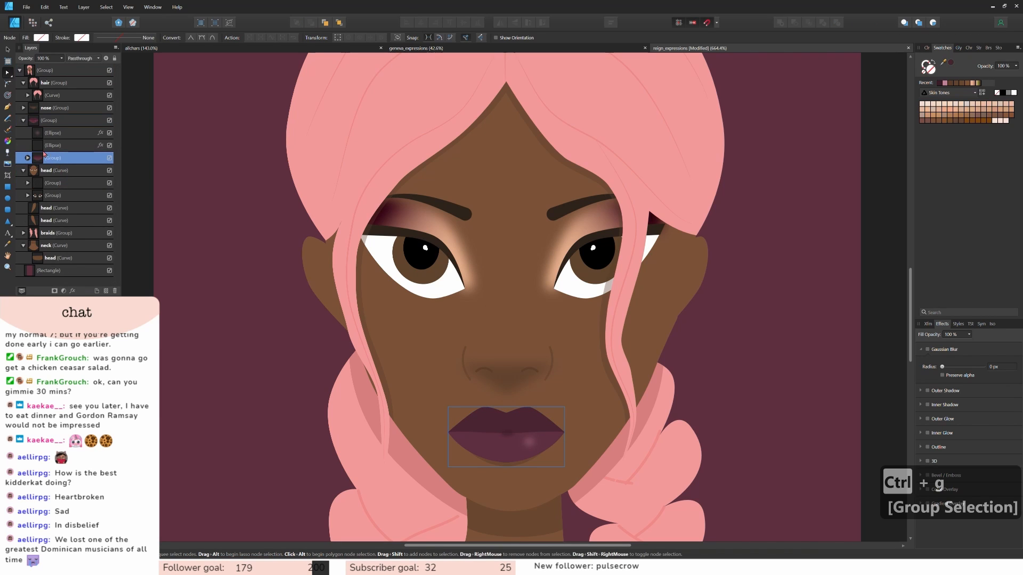
Move both highlight ellipses into the mouth curves' group, nesting one inside the uppermost mouth curve.
{"action": "left_click", "coordinate": [27, 158]}
{"action": "left_click", "coordinate": [57, 135]}
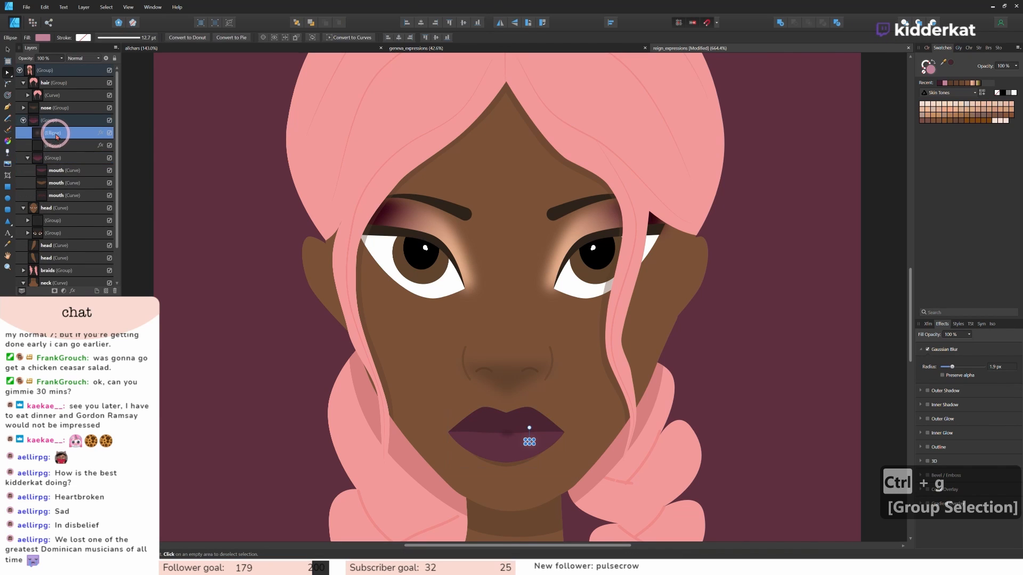
{"action": "left_click_drag", "start_coordinate": [56, 137], "coordinate": [55, 178]}
{"action": "left_click_drag", "start_coordinate": [55, 132], "coordinate": [55, 151]}
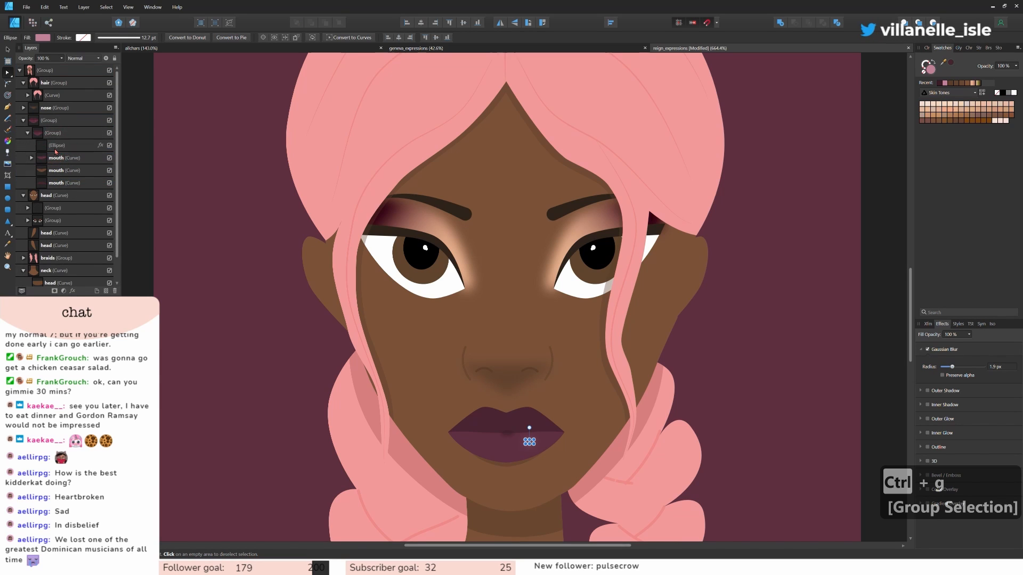
Move the mouth group inside the main head curve, directly above the shadow stroke group.
{"action": "left_click", "coordinate": [32, 134]}
{"action": "left_click", "coordinate": [28, 133]}
{"action": "left_click", "coordinate": [64, 133]}
{"action": "left_click_drag", "start_coordinate": [64, 132], "coordinate": [45, 182]}
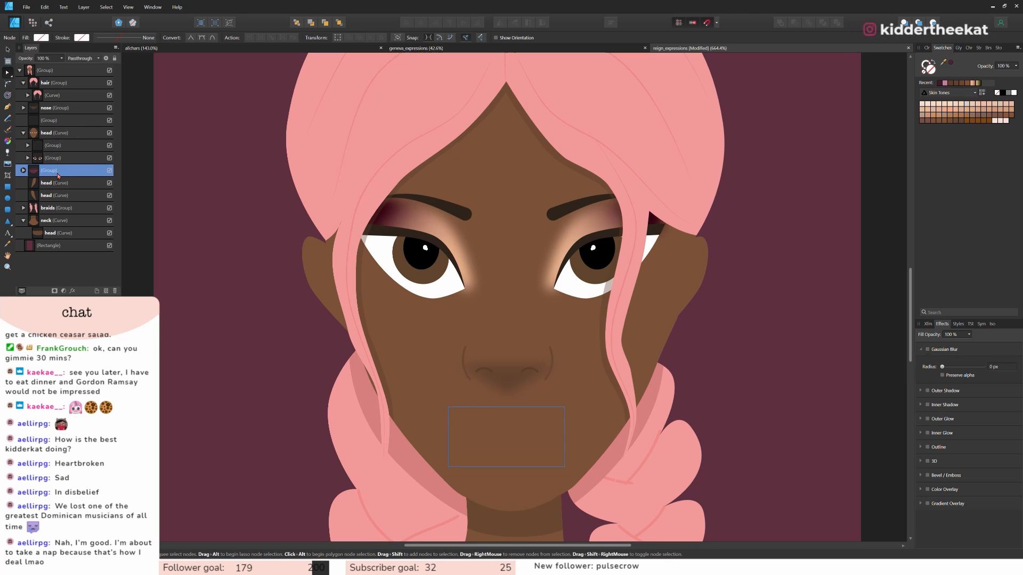
{"action": "left_click_drag", "start_coordinate": [51, 146], "coordinate": [56, 134]}
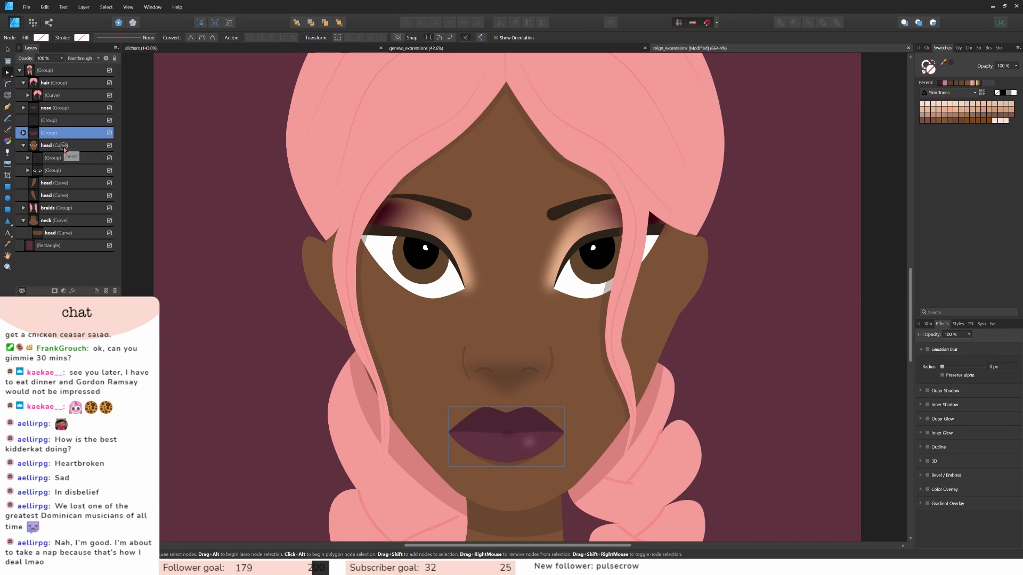
{"action": "left_click", "coordinate": [64, 149]}
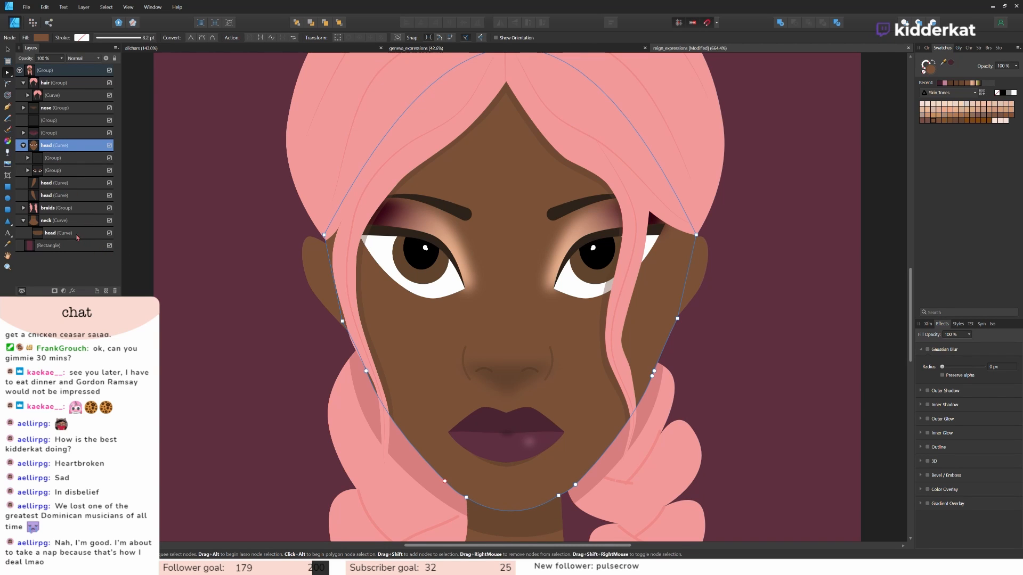
{"action": "left_click", "coordinate": [56, 171]}
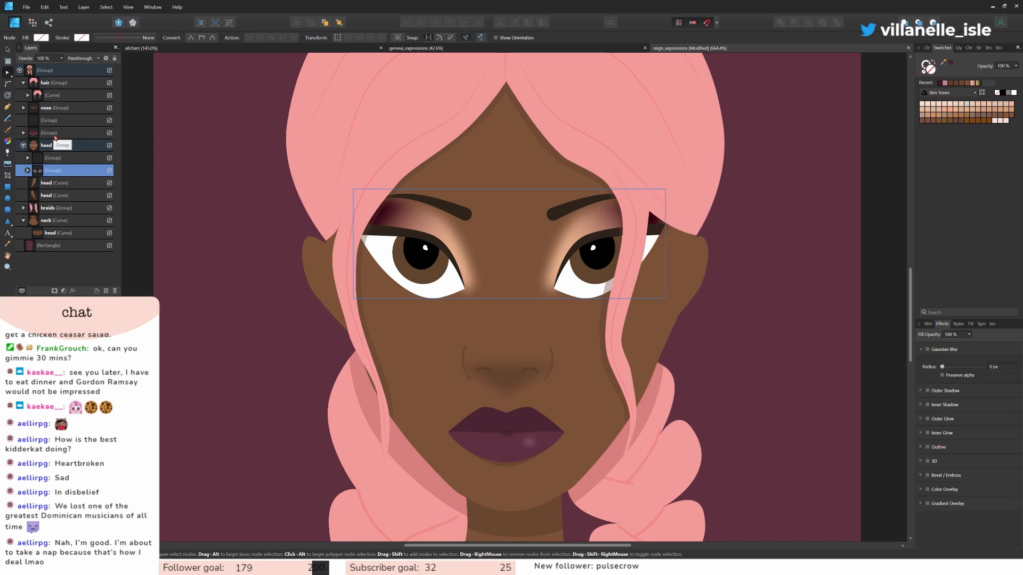
{"action": "left_click_drag", "start_coordinate": [55, 138], "coordinate": [47, 152]}
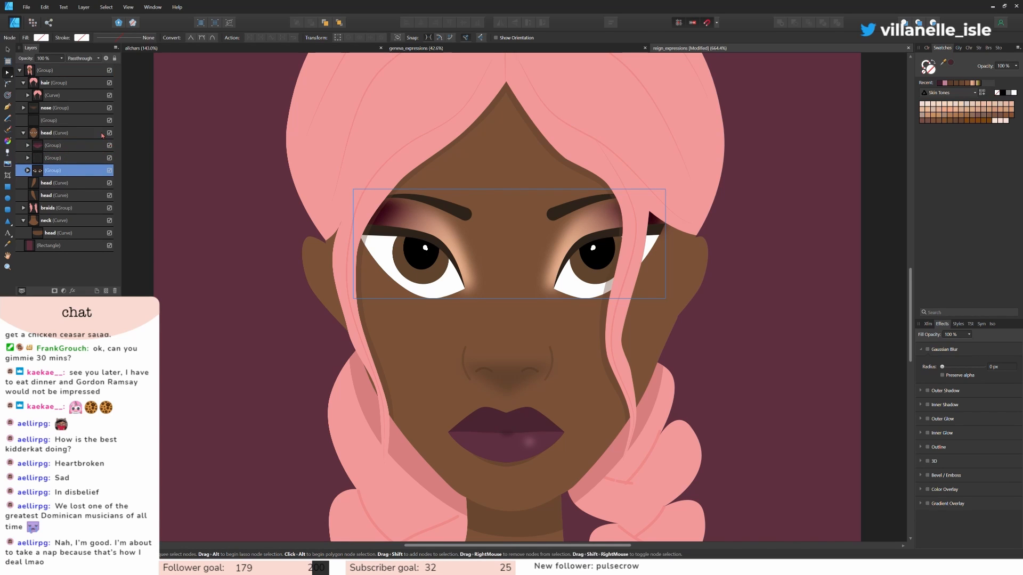
Delete the empty leftover group between the nose group and the main head curve.
{"action": "left_click", "coordinate": [59, 120]}
{"action": "left_click", "coordinate": [108, 120]}
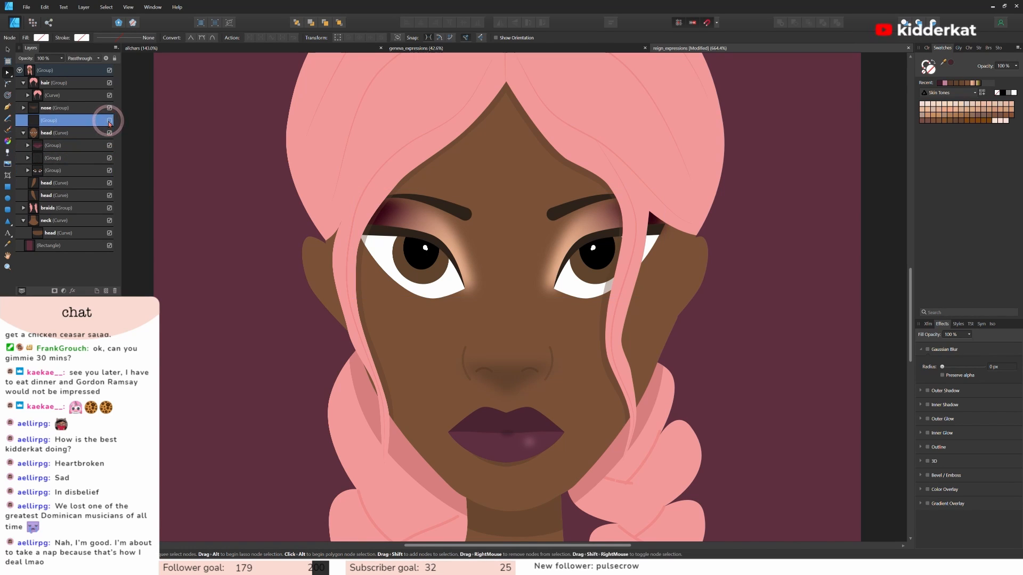
{"action": "double_click", "coordinate": [79, 120]}
{"action": "left_click", "coordinate": [84, 137]}
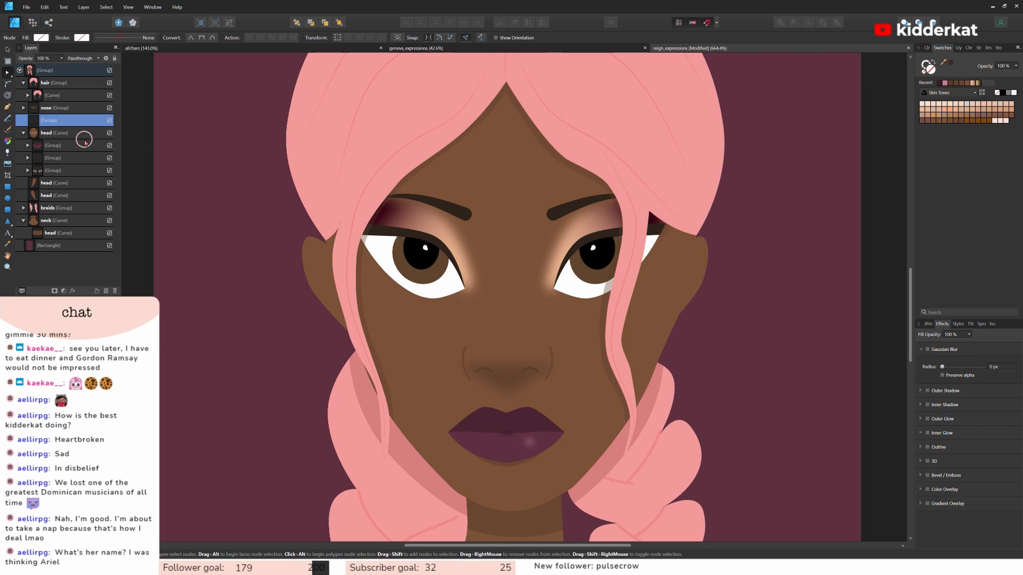
{"action": "left_click", "coordinate": [79, 121]}
{"action": "key", "text": "Delete"}
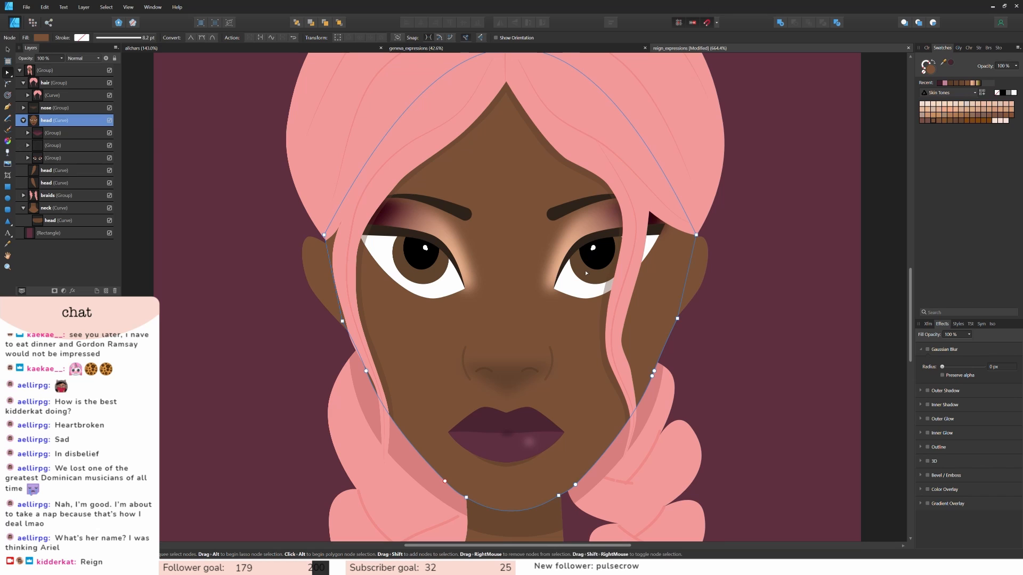
Shift the hair outline's node on the right side of the forehead slightly and adjust its handle to smooth the hairline.
{"action": "scroll", "coordinate": [571, 297], "scroll_direction": "down", "scroll_amount": 3}
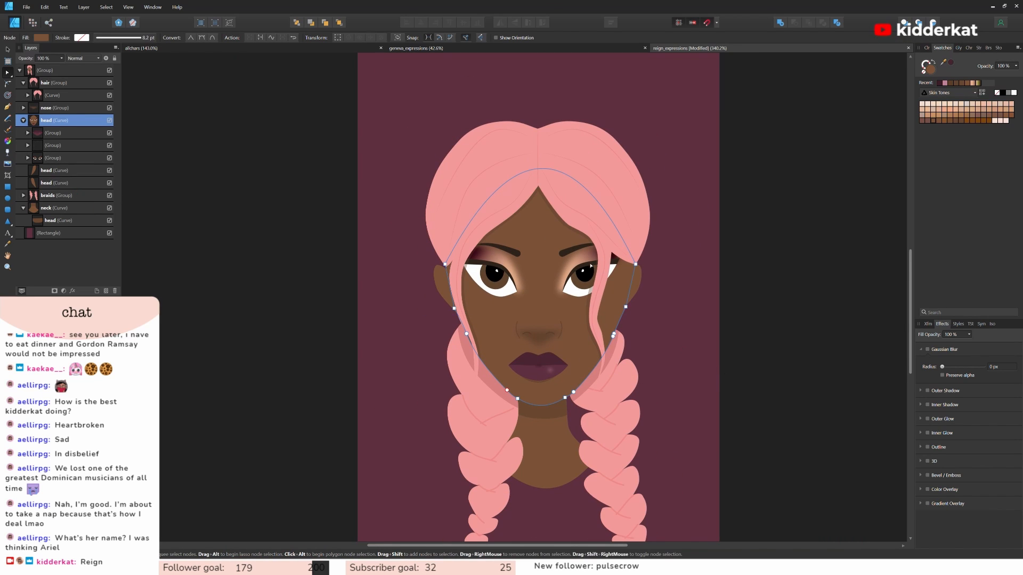
{"action": "left_click", "coordinate": [596, 251]}
{"action": "double_click", "coordinate": [565, 216]}
{"action": "scroll", "coordinate": [595, 249], "scroll_direction": "up", "scroll_amount": 5}
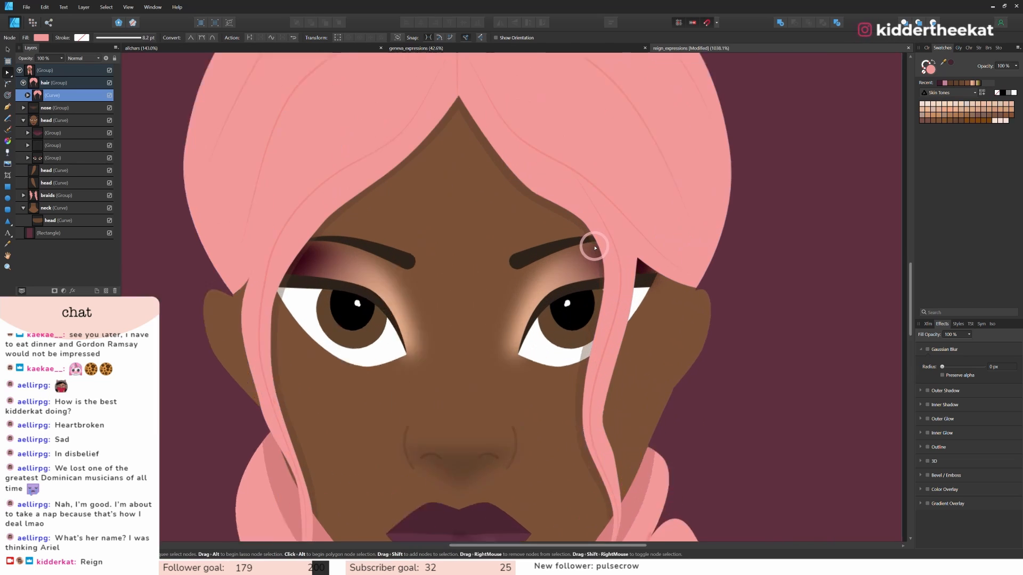
{"action": "left_click", "coordinate": [513, 174]}
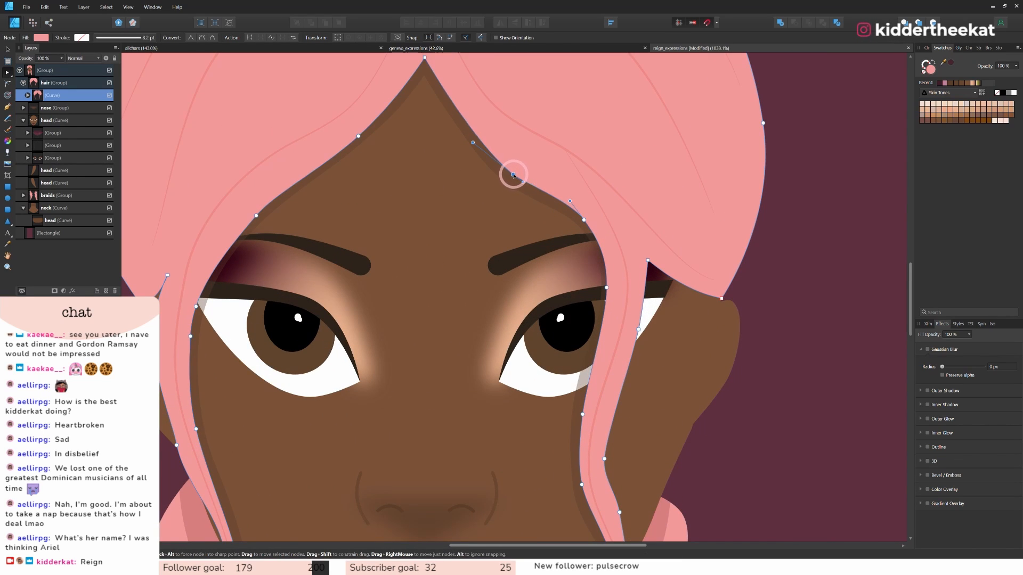
{"action": "left_click_drag", "start_coordinate": [513, 174], "coordinate": [511, 174]}
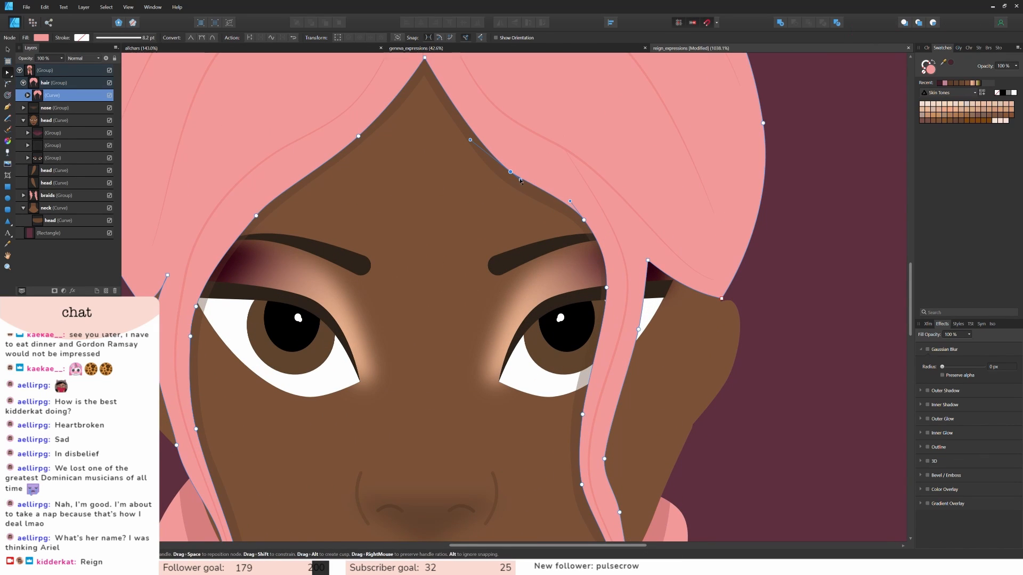
{"action": "left_click_drag", "start_coordinate": [520, 180], "coordinate": [527, 187]}
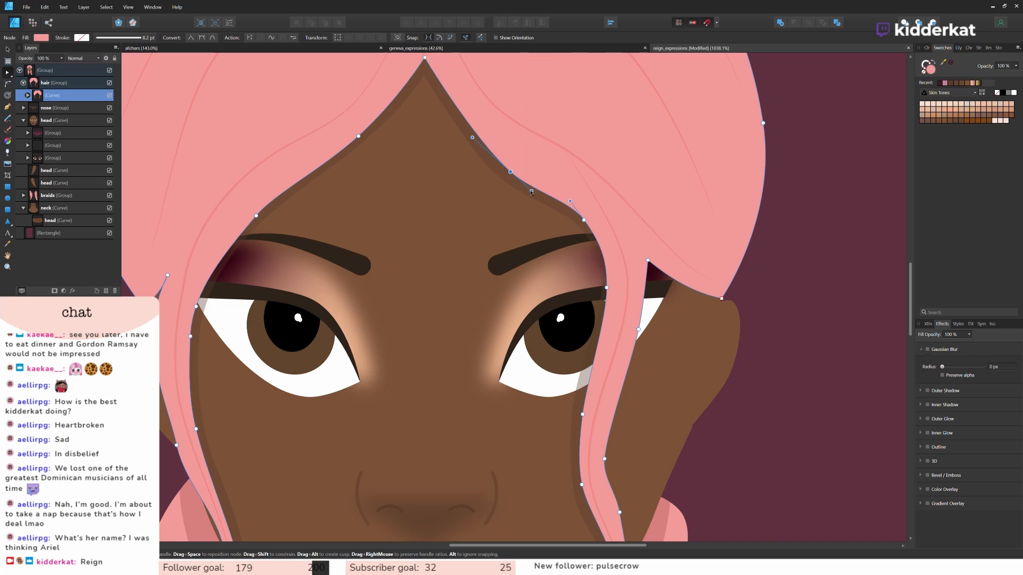
Darken the fill of the two ear curves slightly and group them together.
{"action": "left_click", "coordinate": [715, 339]}
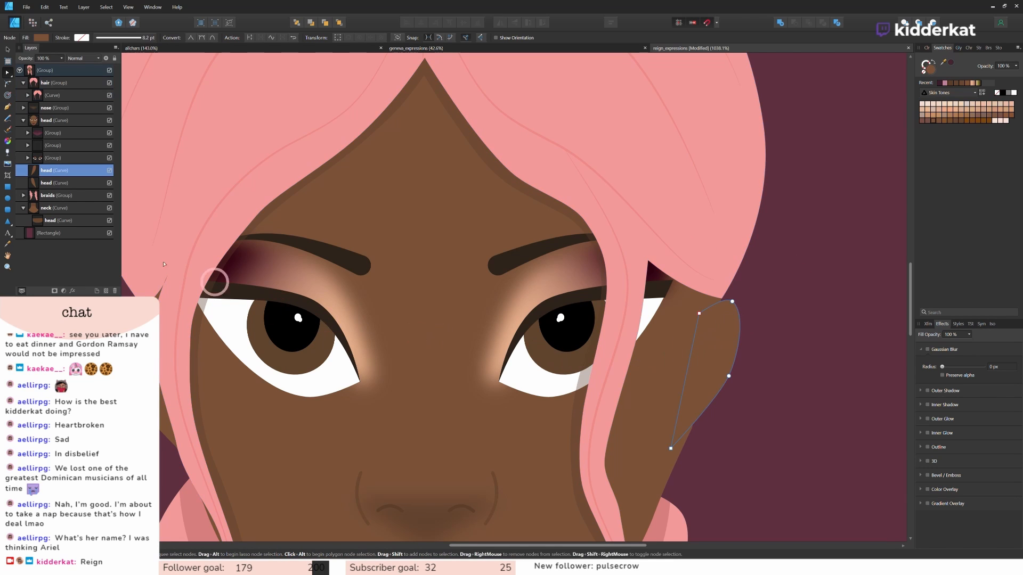
{"action": "left_click", "coordinate": [70, 182], "text": "shift"}
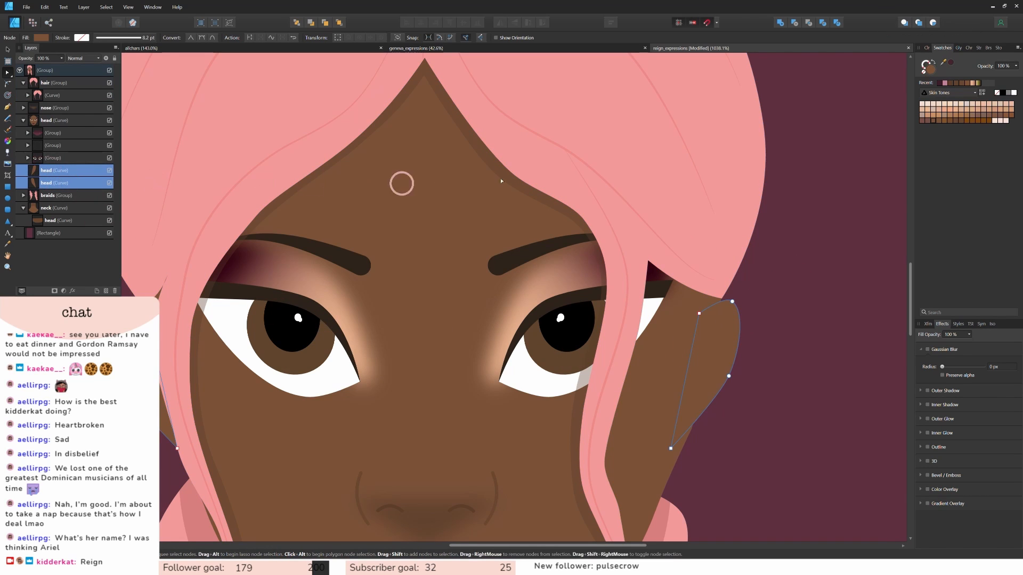
{"action": "double_click", "coordinate": [930, 69]}
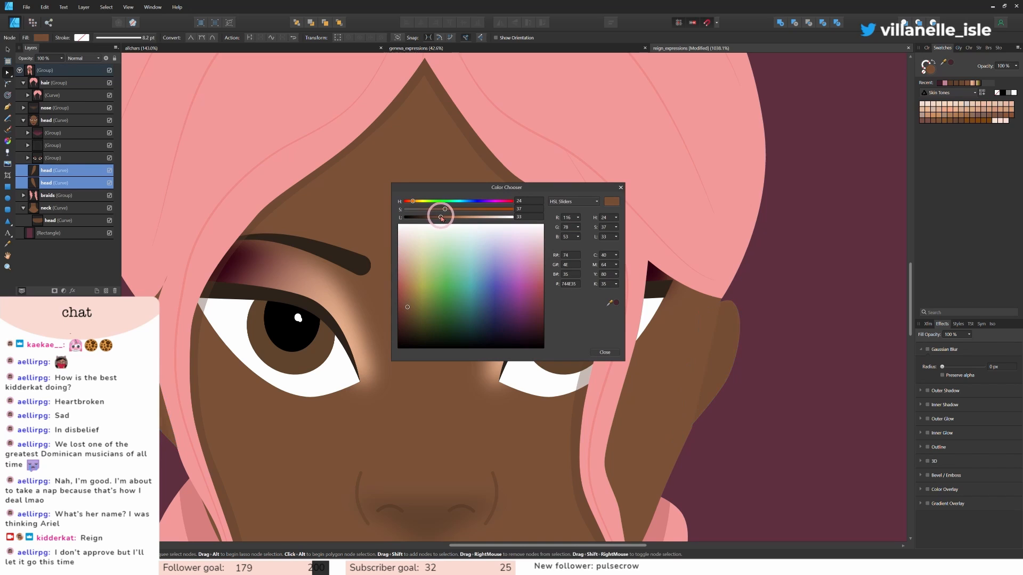
{"action": "left_click", "coordinate": [605, 352]}
{"action": "key", "text": "ctrl+g"}
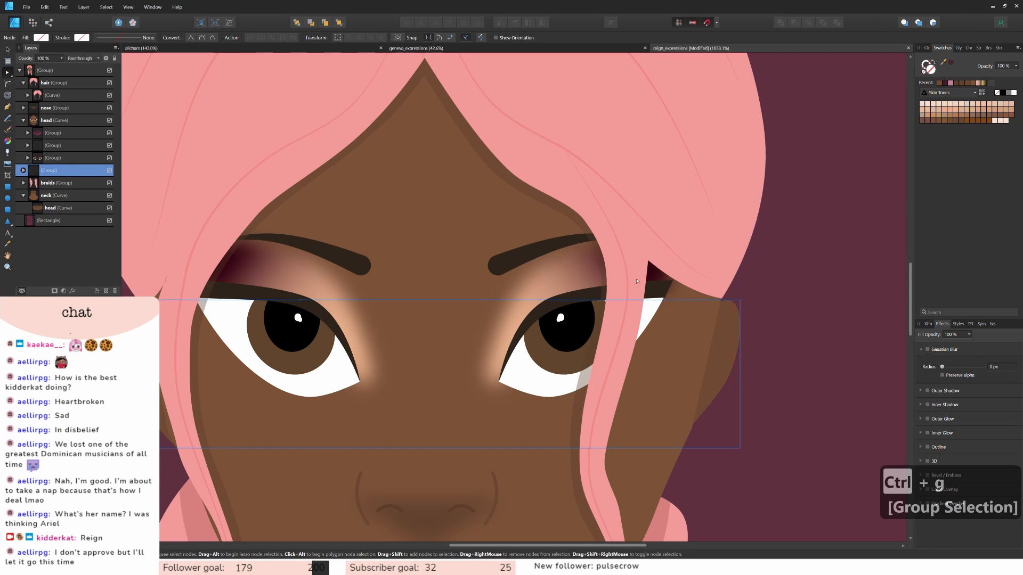
{"action": "left_click", "coordinate": [836, 289]}
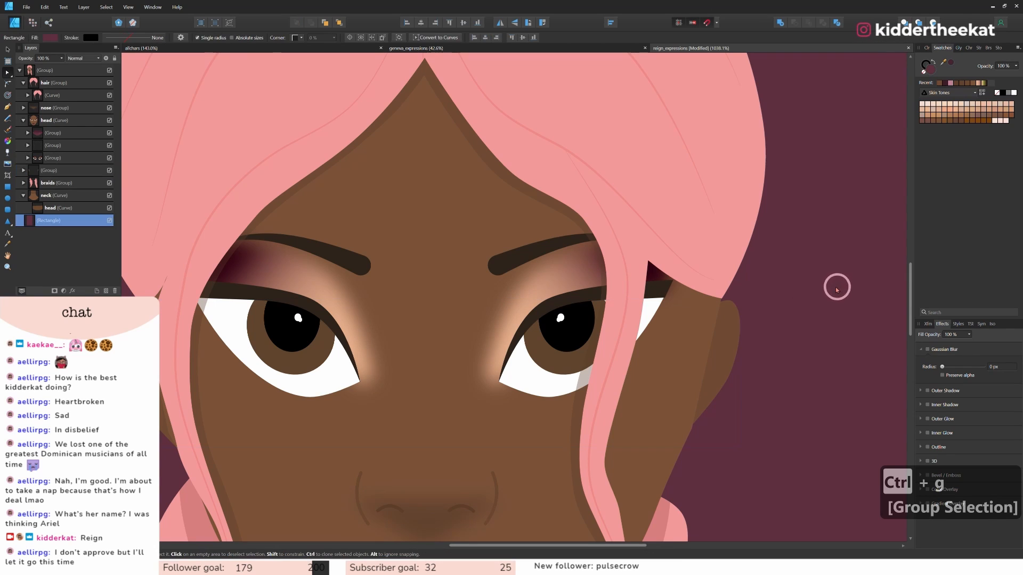
Convert the main head curve's nodes below both ears to smooth nodes.
{"action": "left_click", "coordinate": [687, 385]}
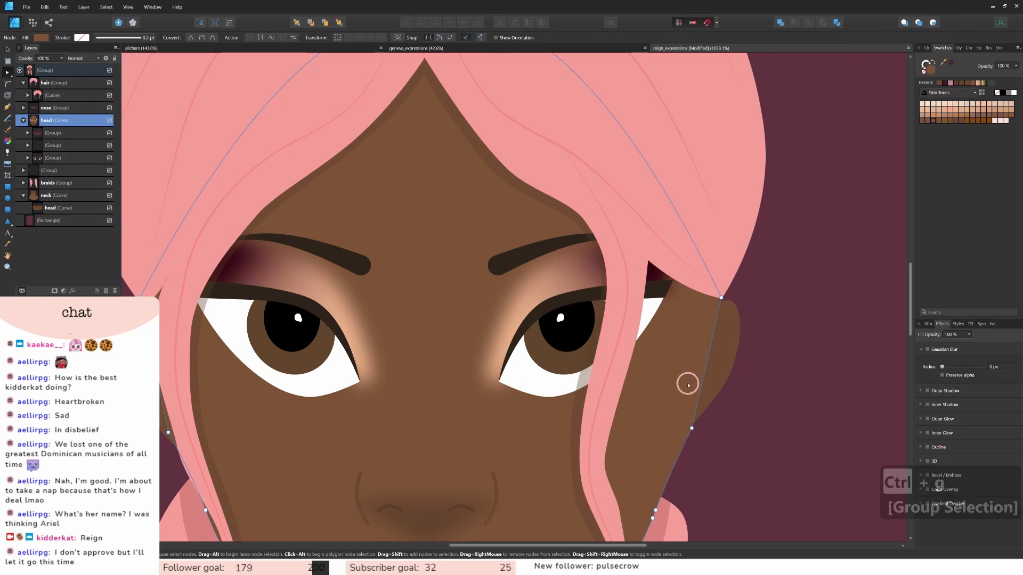
{"action": "left_click", "coordinate": [692, 428]}
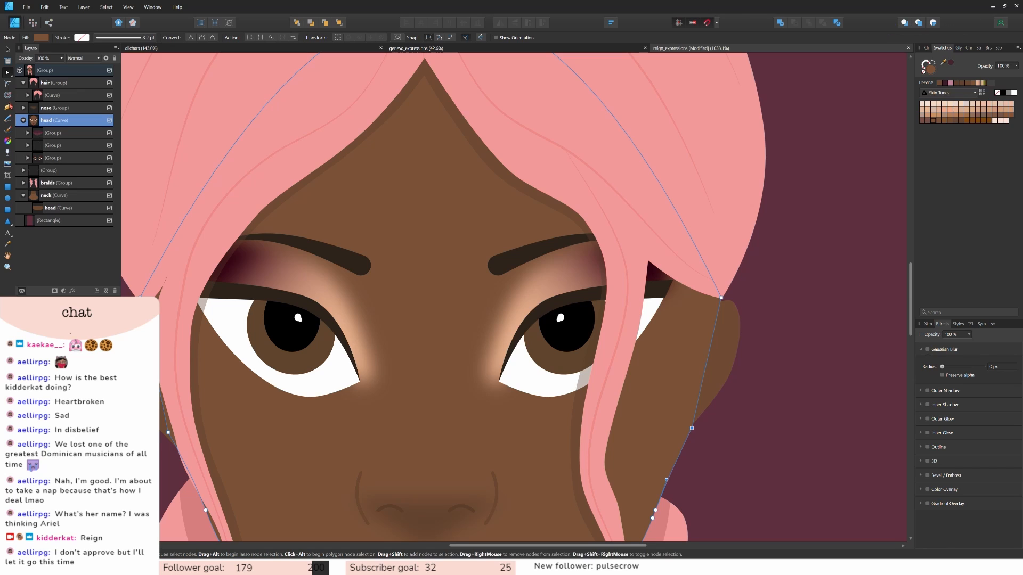
{"action": "left_click", "coordinate": [202, 38]}
{"action": "left_click", "coordinate": [167, 433]}
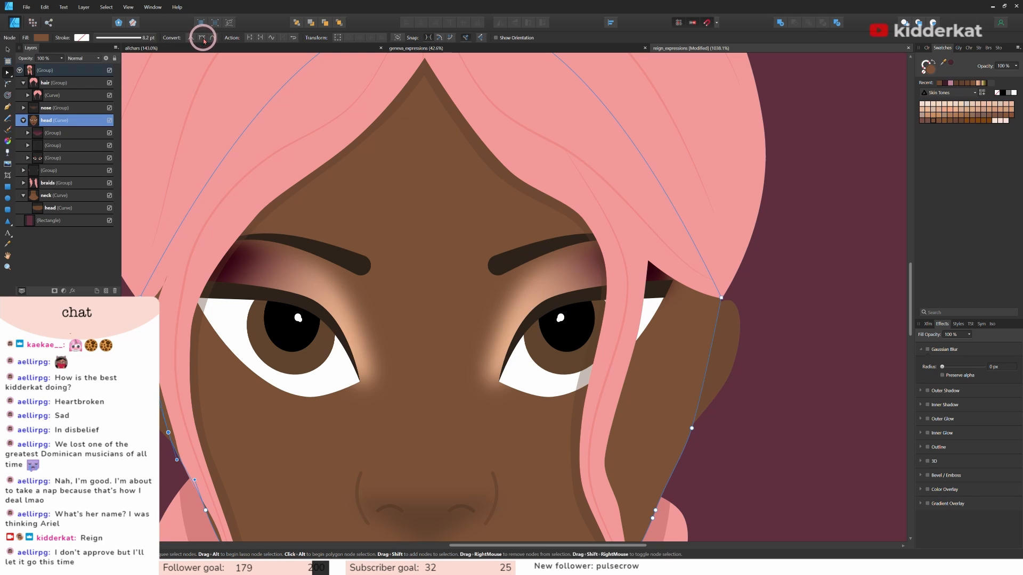
{"action": "left_click", "coordinate": [755, 378]}
Shorten the hair's centre parting line by lowering its top node away from the crown.
{"action": "scroll", "coordinate": [760, 340], "scroll_direction": "down", "scroll_amount": 5}
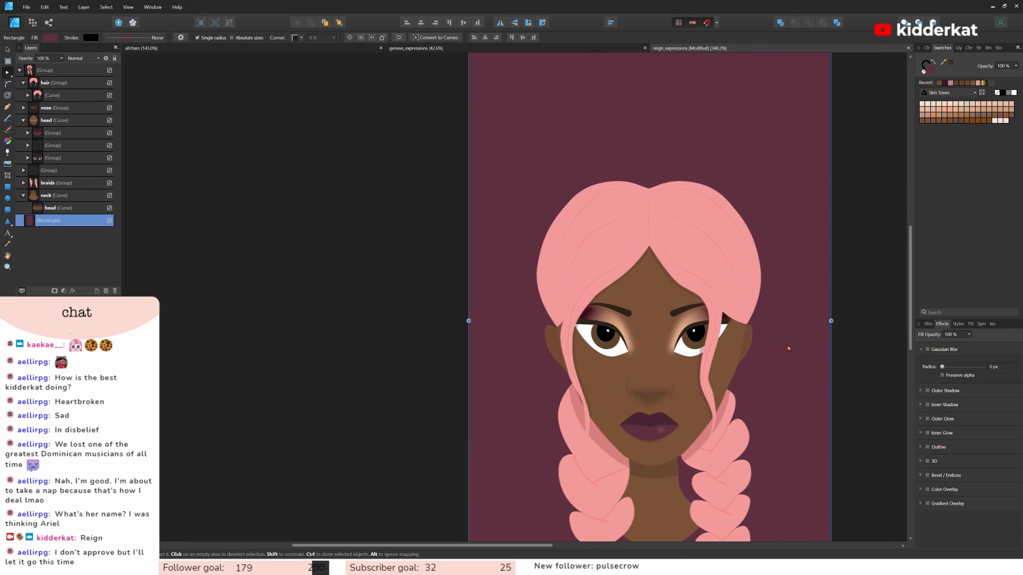
{"action": "left_click_drag", "start_coordinate": [543, 546], "coordinate": [623, 547]}
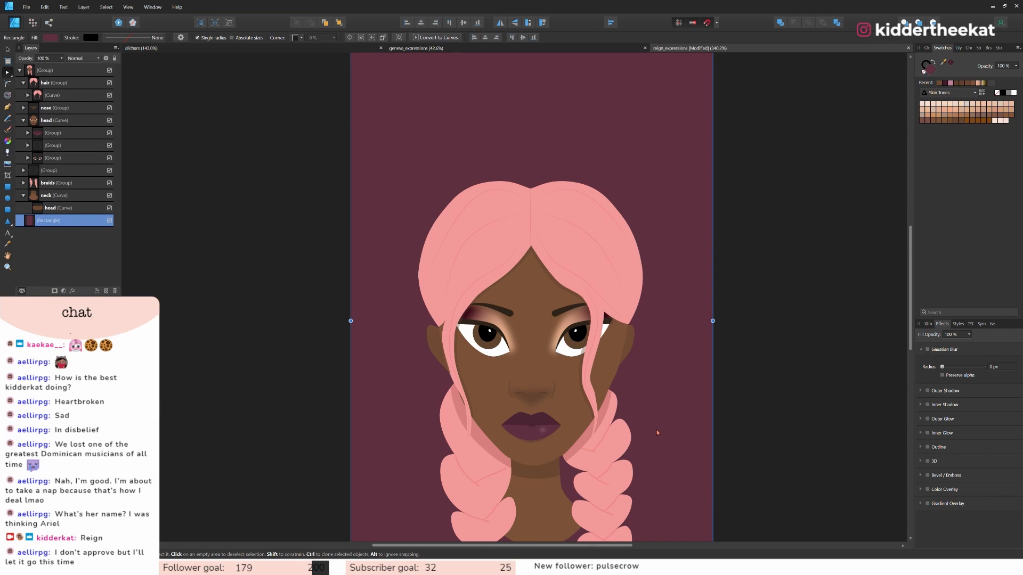
{"action": "double_click", "coordinate": [530, 213]}
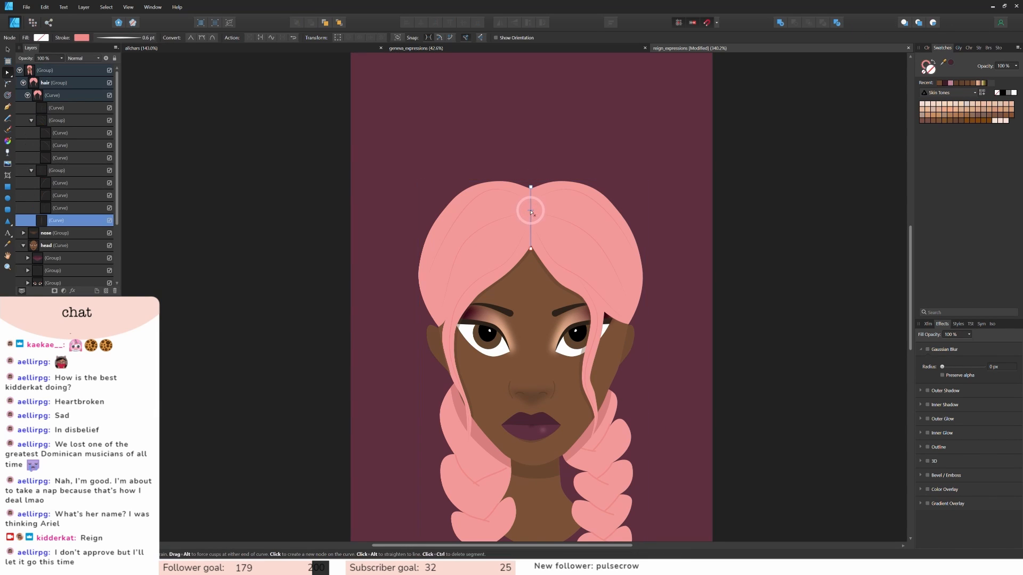
{"action": "left_click_drag", "start_coordinate": [530, 190], "coordinate": [531, 212]}
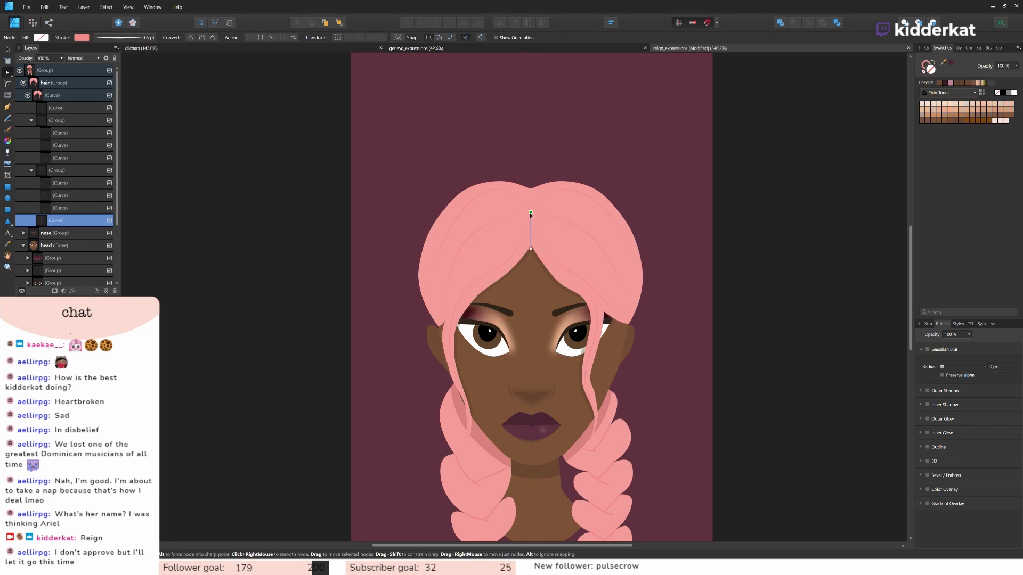
{"action": "left_click", "coordinate": [682, 263]}
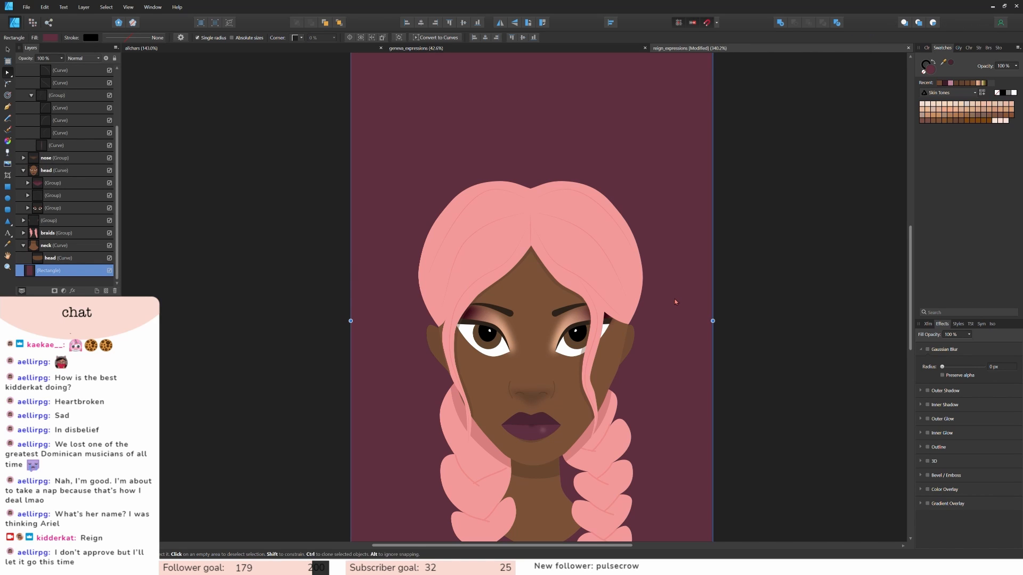
Delete the top node of the strand line running down the right-hand hair lock.
{"action": "double_click", "coordinate": [587, 291]}
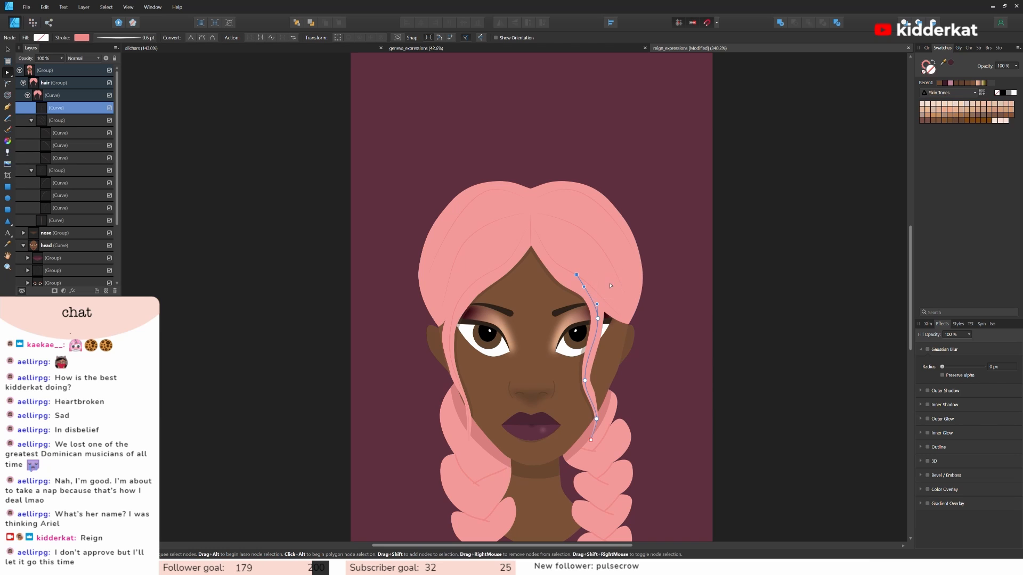
{"action": "key", "text": "Delete"}
{"action": "left_click", "coordinate": [766, 298]}
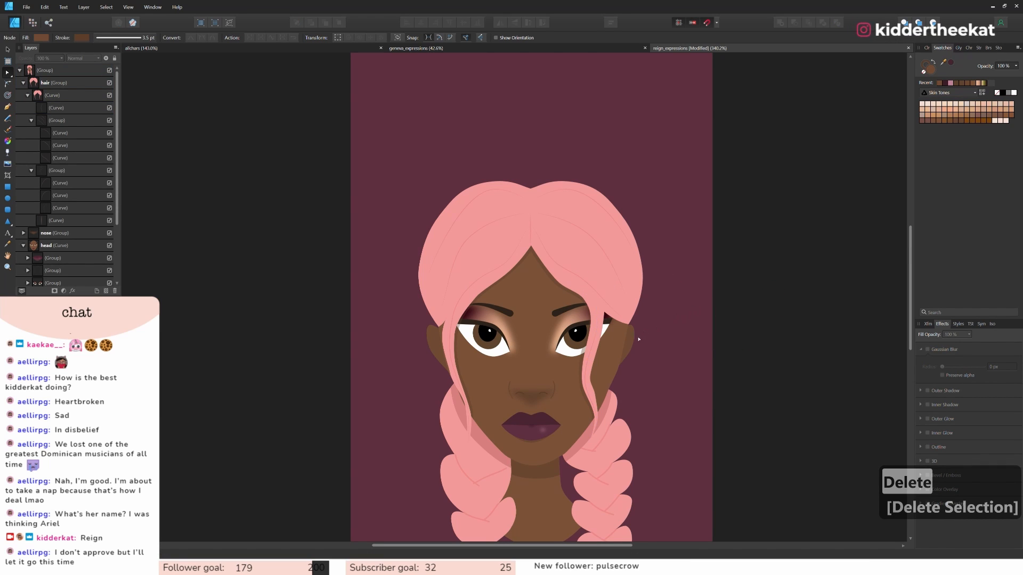
Move the node on the outer edge of the right-hand hair lock, just below its bend, slightly downward.
{"action": "scroll", "coordinate": [639, 339], "scroll_direction": "up", "scroll_amount": 4}
{"action": "left_click", "coordinate": [559, 480]}
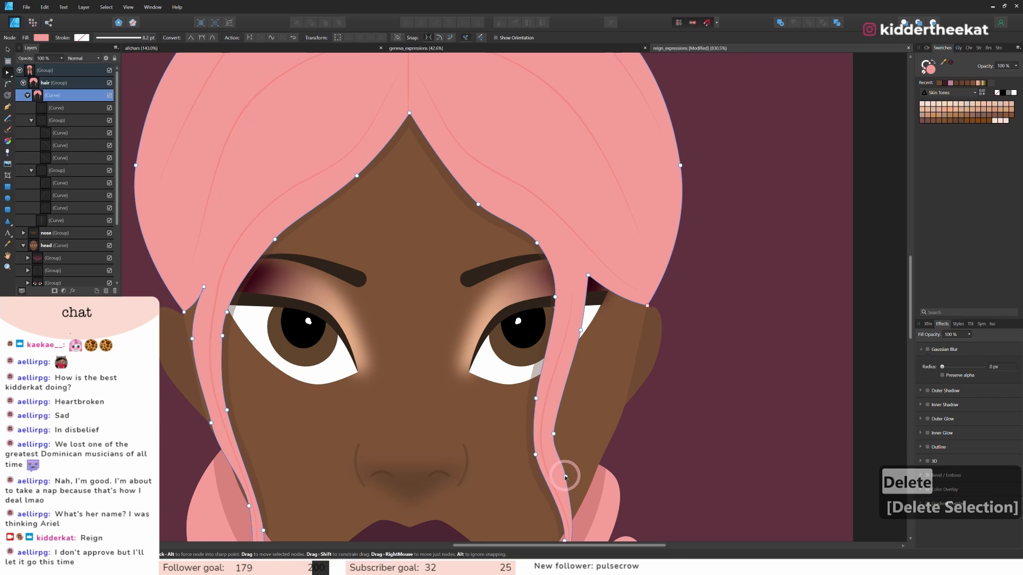
{"action": "left_click", "coordinate": [565, 477]}
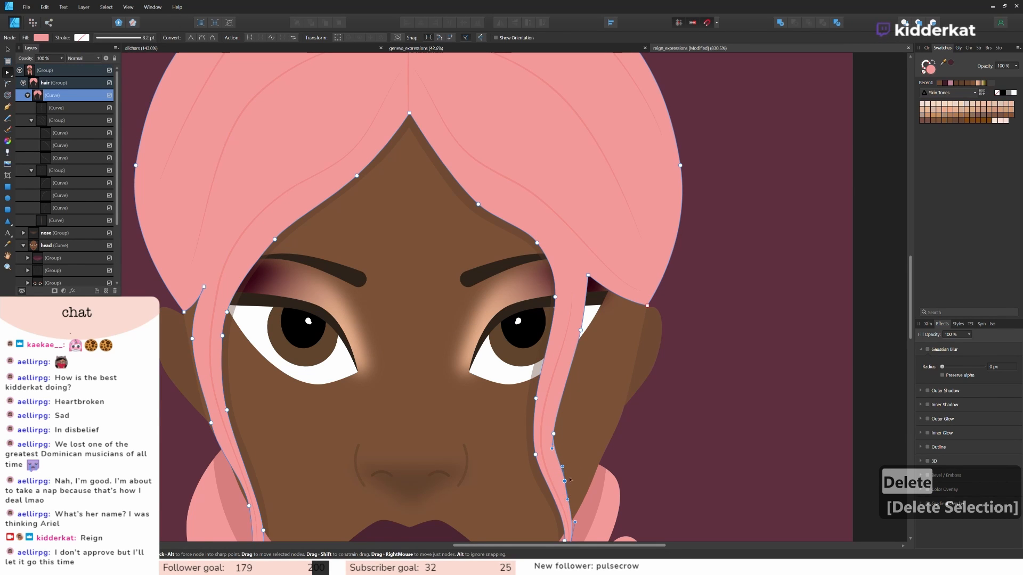
{"action": "left_click", "coordinate": [686, 392]}
Insert an artboard at the Document size around the finished portrait.
{"action": "scroll", "coordinate": [751, 373], "scroll_direction": "down", "scroll_amount": 5}
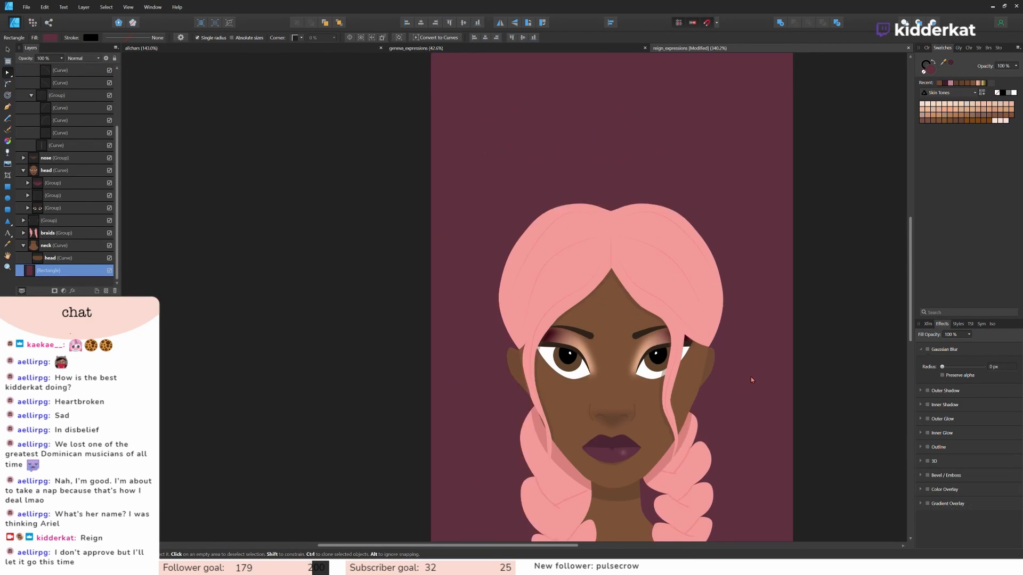
{"action": "left_click_drag", "start_coordinate": [491, 548], "coordinate": [629, 547]}
{"action": "scroll", "coordinate": [650, 398], "scroll_direction": "down", "scroll_amount": 4}
{"action": "scroll", "coordinate": [650, 398], "scroll_direction": "down", "scroll_amount": 2}
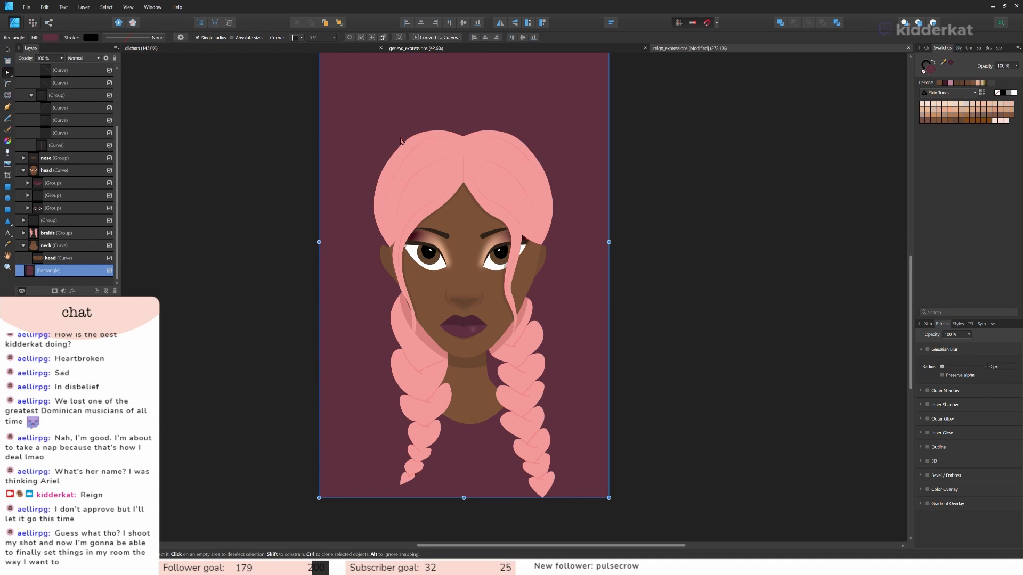
{"action": "left_click", "coordinate": [8, 60]}
{"action": "left_click", "coordinate": [106, 38]}
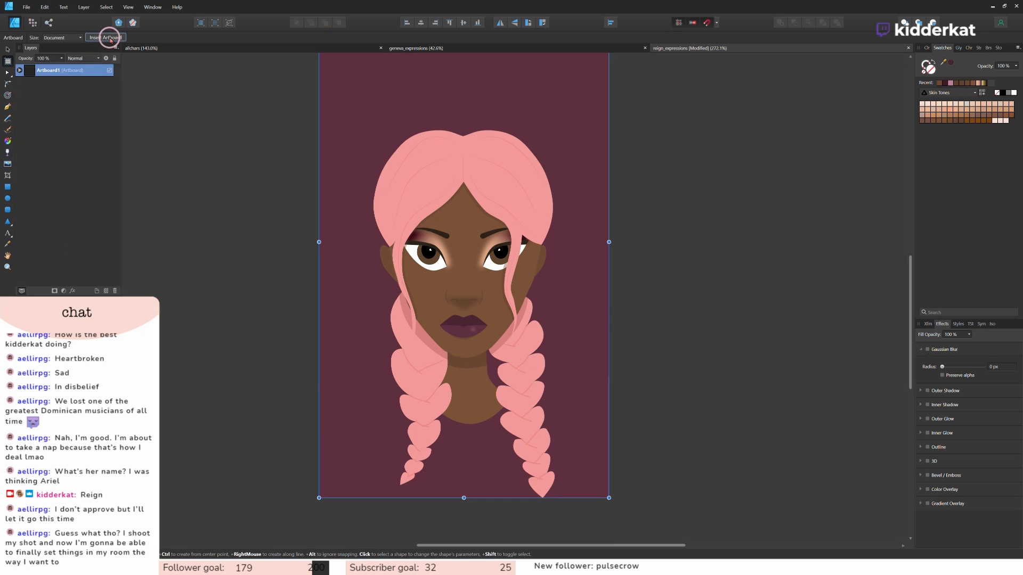
Rename the artboard reign_regular, duplicate it, and place the copy beside the original with a small gap.
{"action": "double_click", "coordinate": [59, 70]}
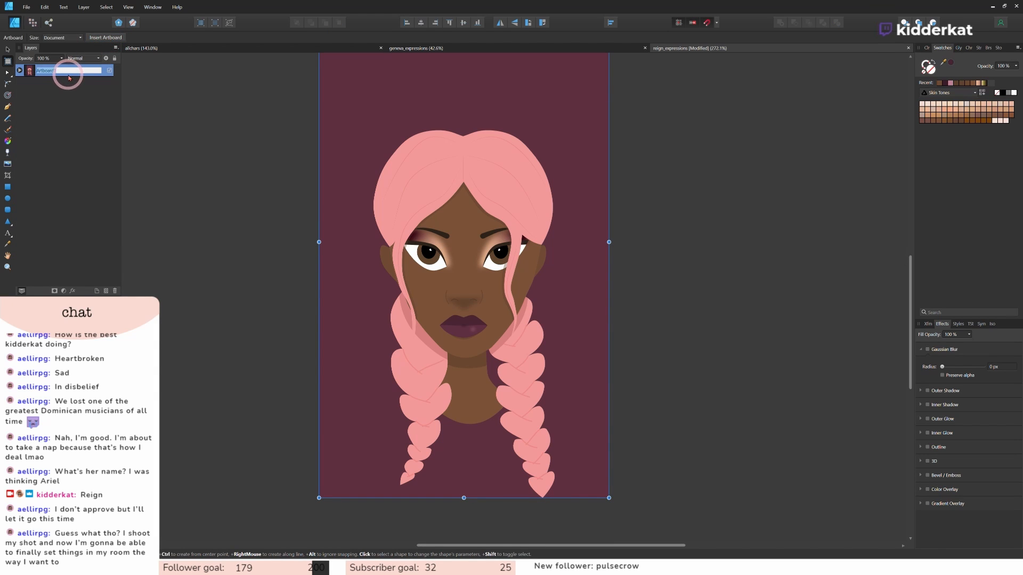
{"action": "type", "text": "reign_regular"}
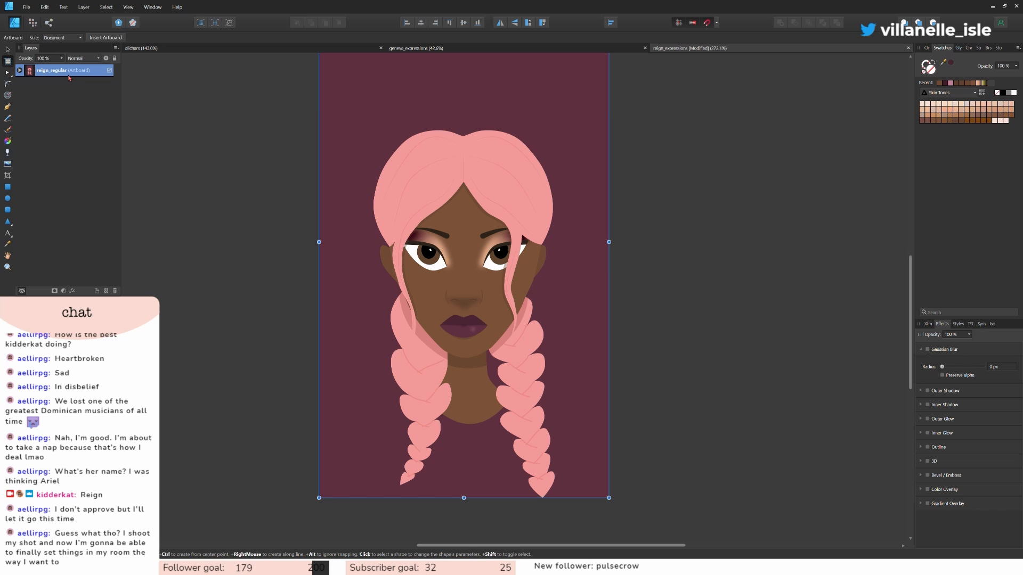
{"action": "key", "text": "ctrl+j"}
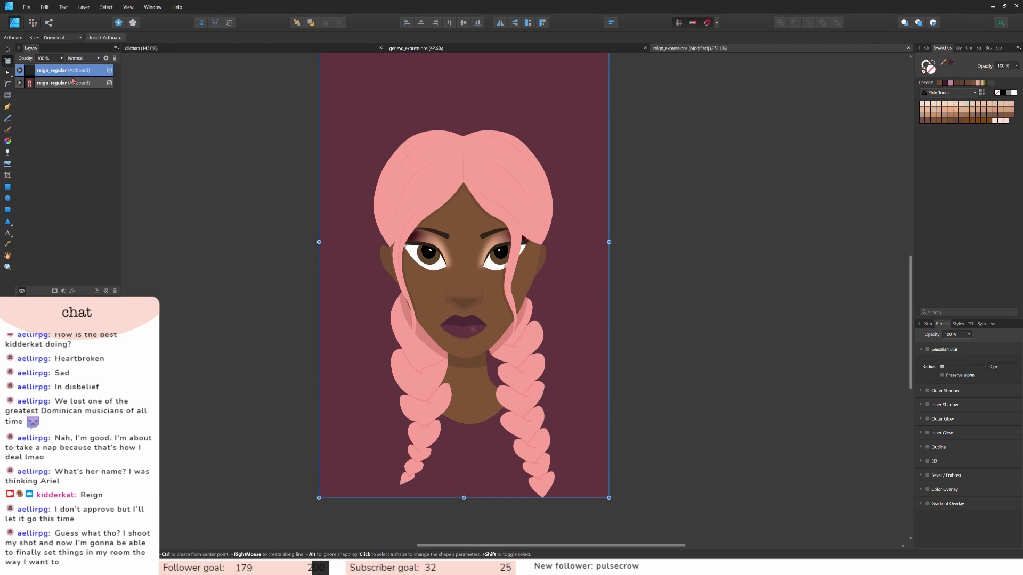
{"action": "left_click", "coordinate": [8, 49]}
{"action": "left_click", "coordinate": [56, 71]}
{"action": "left_click_drag", "start_coordinate": [534, 248], "coordinate": [835, 278]}
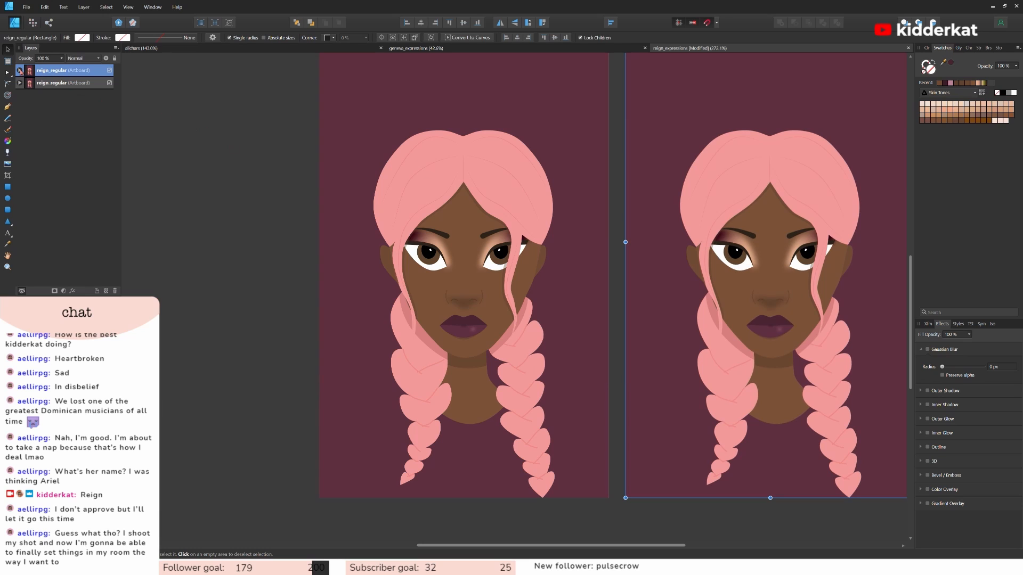
Delete the portrait group from the duplicated artboard, keeping only its background rectangle.
{"action": "left_click", "coordinate": [19, 70]}
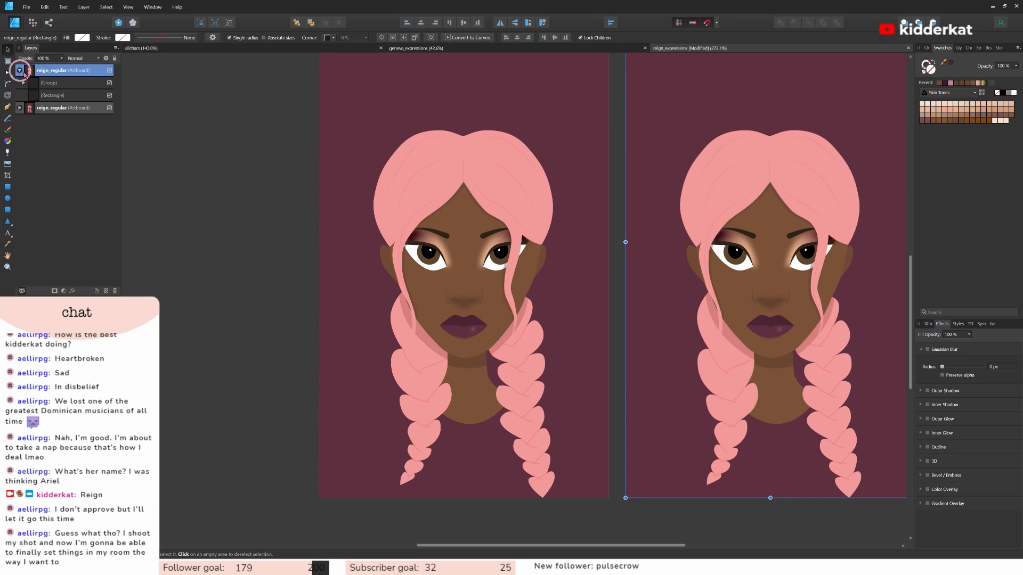
{"action": "left_click", "coordinate": [52, 84]}
{"action": "key", "text": "Delete"}
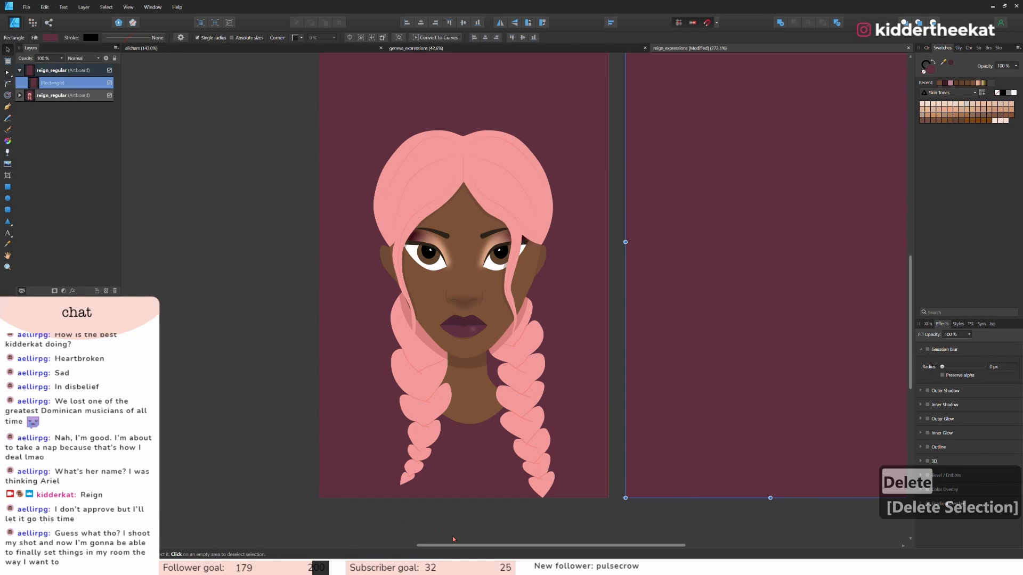
{"action": "mouse_move", "coordinate": [471, 546]}
{"action": "left_mouse_down"}
{"action": "mouse_move", "coordinate": [541, 550]}
{"action": "mouse_move", "coordinate": [461, 549]}
{"action": "left_mouse_up"}
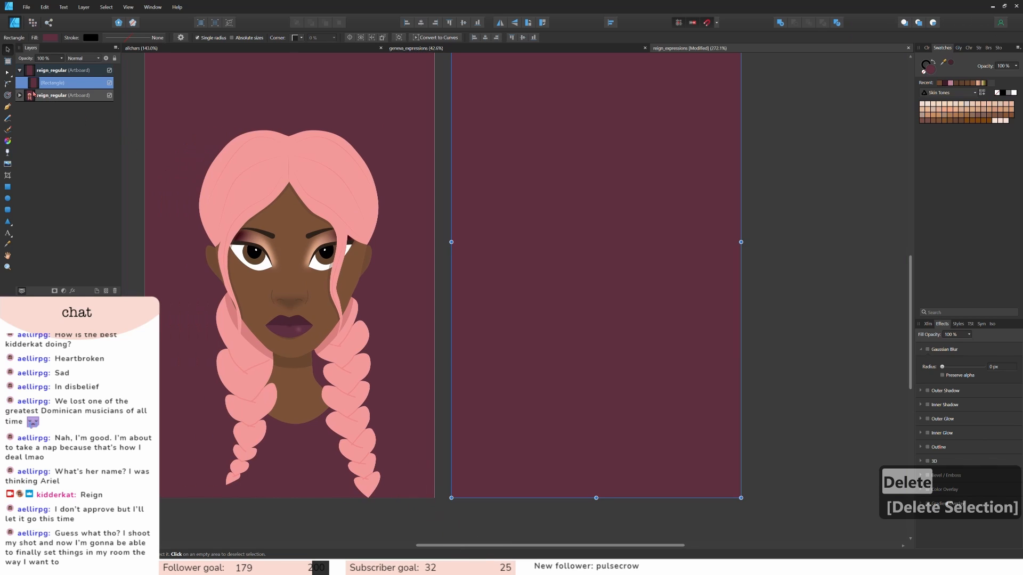
Fill the background rectangles of both reign_regular artboards with white.
{"action": "left_click", "coordinate": [19, 97]}
{"action": "left_click", "coordinate": [189, 126], "text": "shift"}
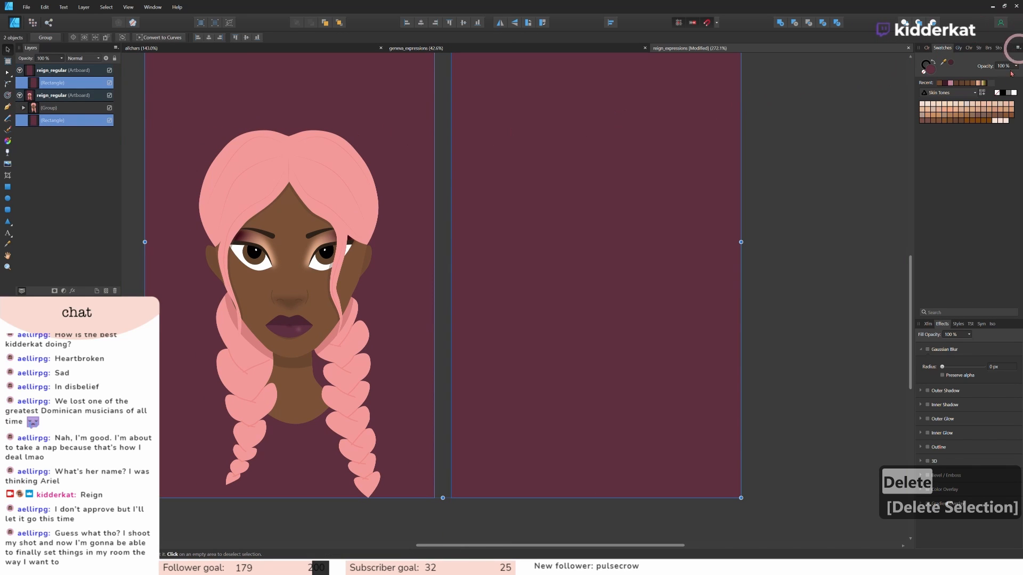
{"action": "left_click", "coordinate": [1013, 93]}
{"action": "left_click", "coordinate": [755, 299]}
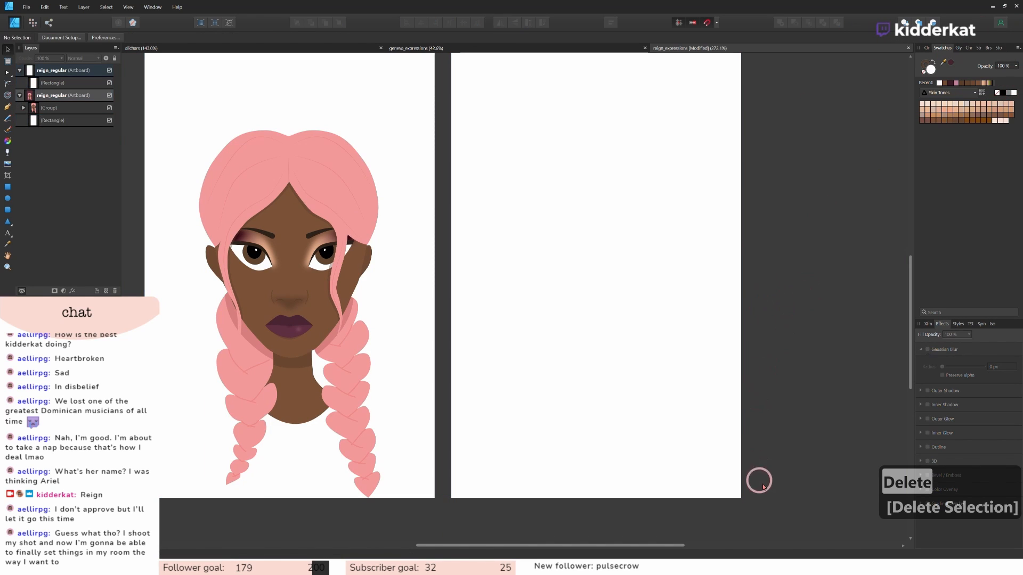
{"action": "scroll", "coordinate": [692, 394], "scroll_direction": "up", "scroll_amount": 3}
{"action": "scroll", "coordinate": [674, 346], "scroll_direction": "up", "scroll_amount": 1}
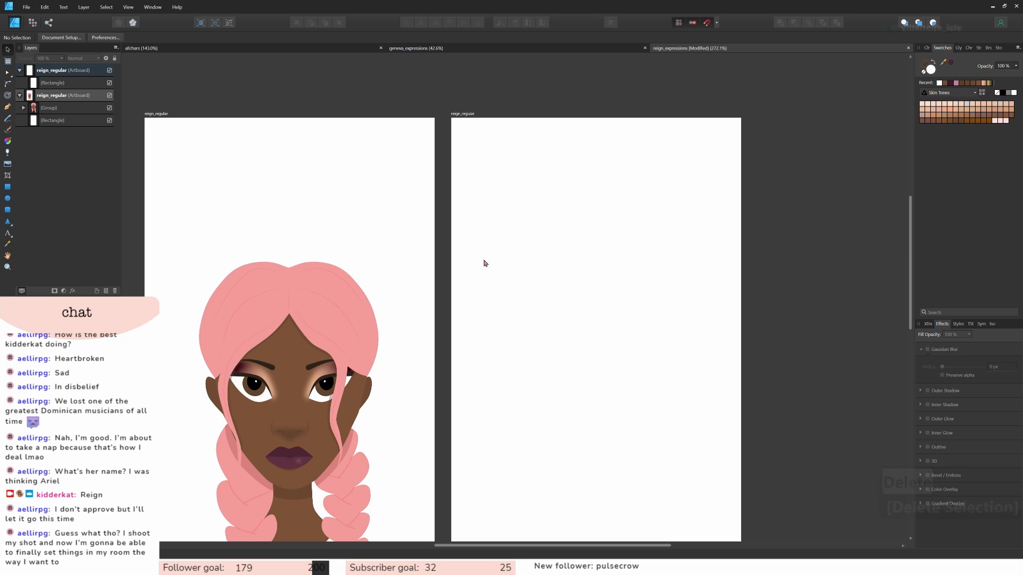
Select the empty artboard's background rectangle and choose the Heart tool.
{"action": "left_click", "coordinate": [30, 84]}
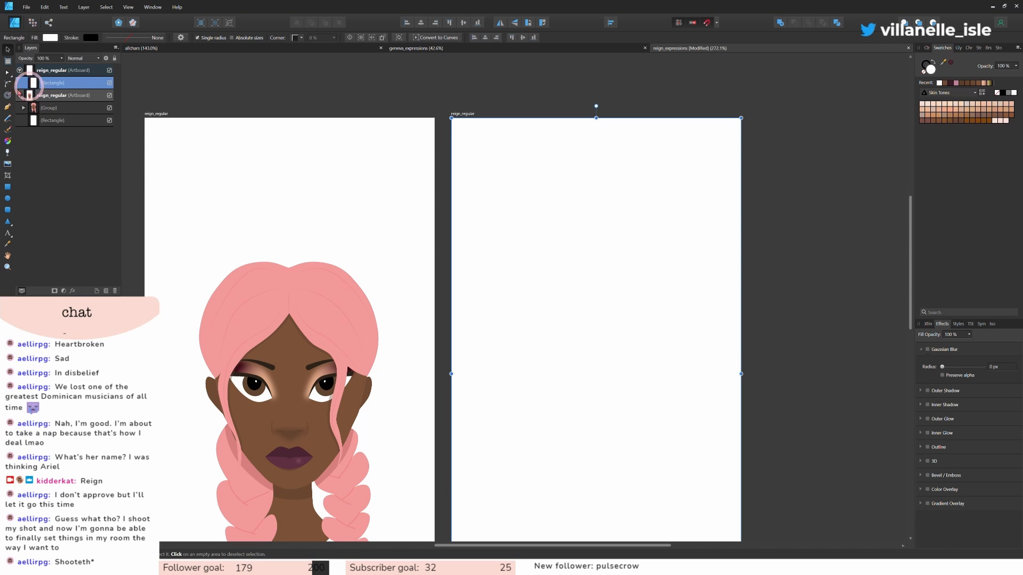
{"action": "left_click", "coordinate": [13, 227]}
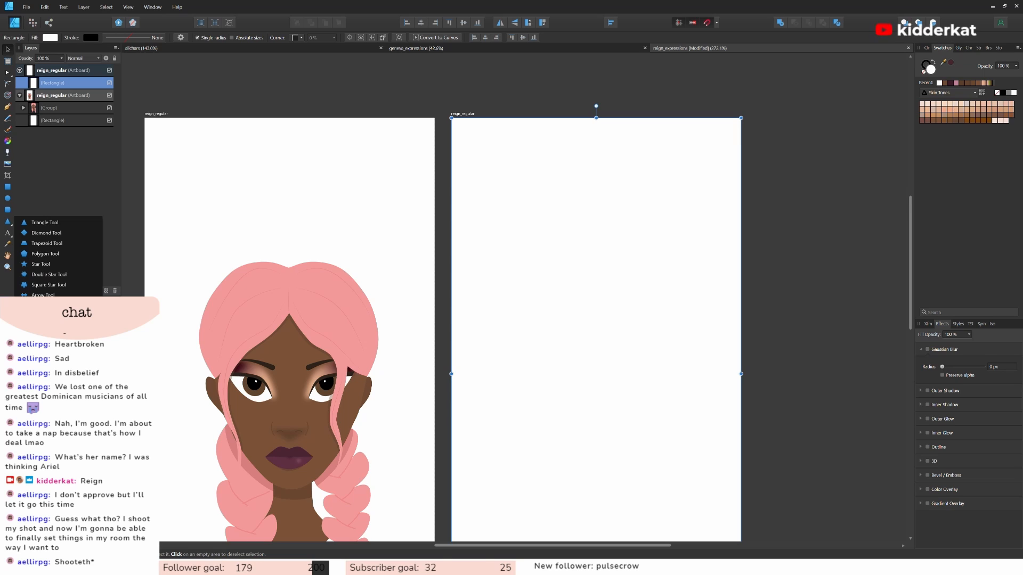
{"action": "left_click", "coordinate": [45, 399]}
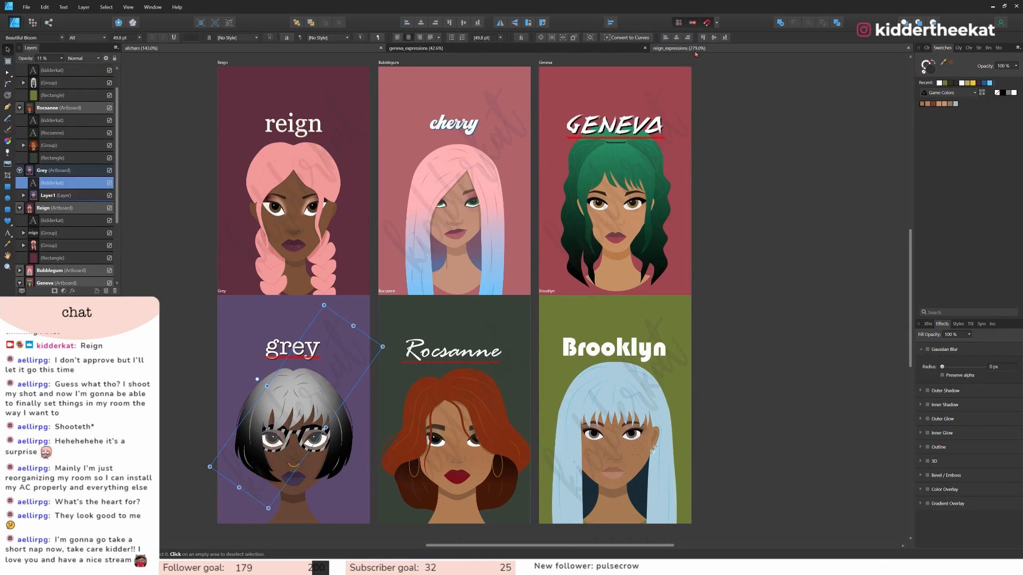
Return to the reign_expressions document and open the brooklyn_expressions file alongside it.
{"action": "left_click", "coordinate": [693, 49]}
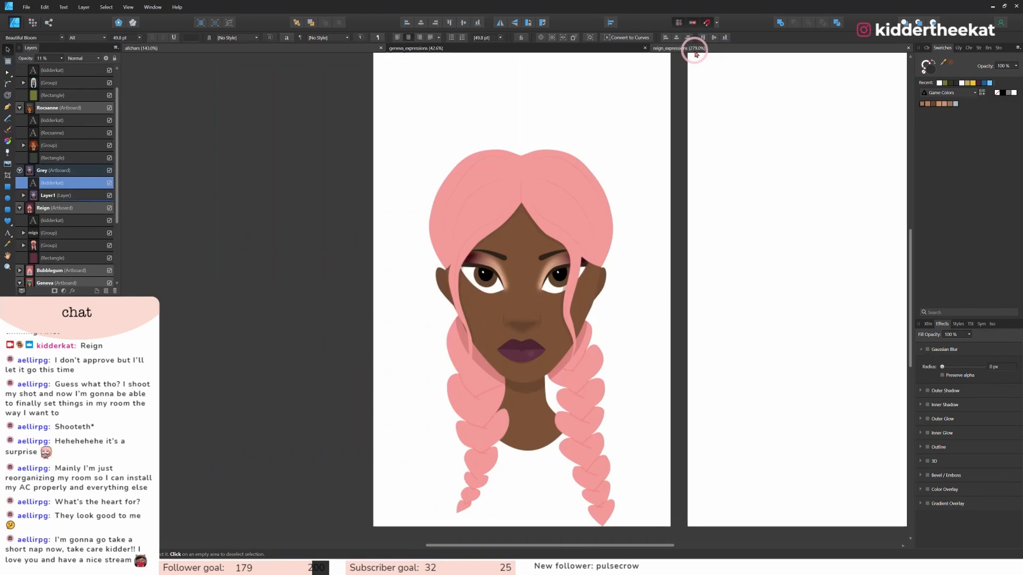
{"action": "key", "text": "a"}
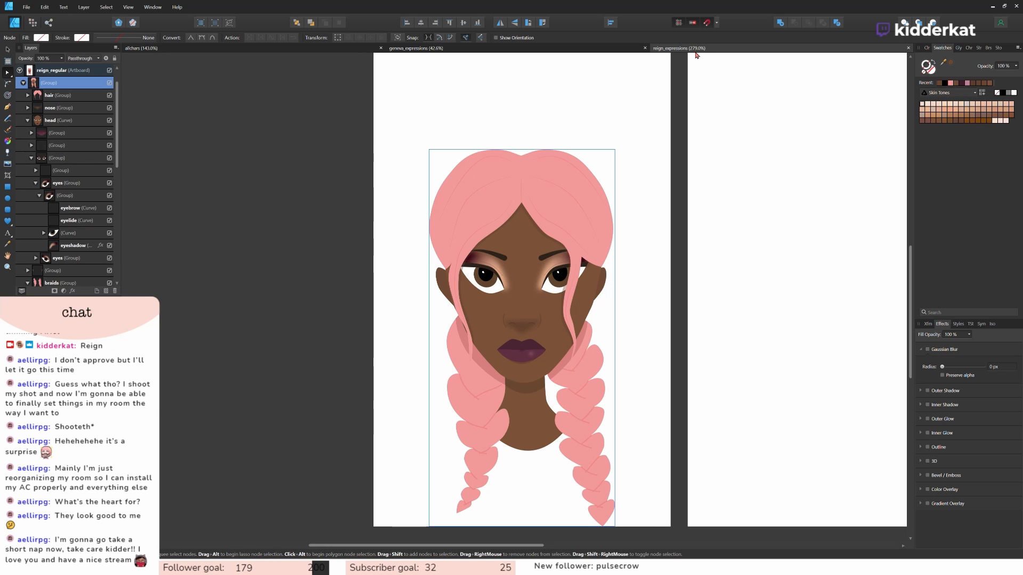
{"action": "left_click_drag", "start_coordinate": [712, 7], "coordinate": [0, 152]}
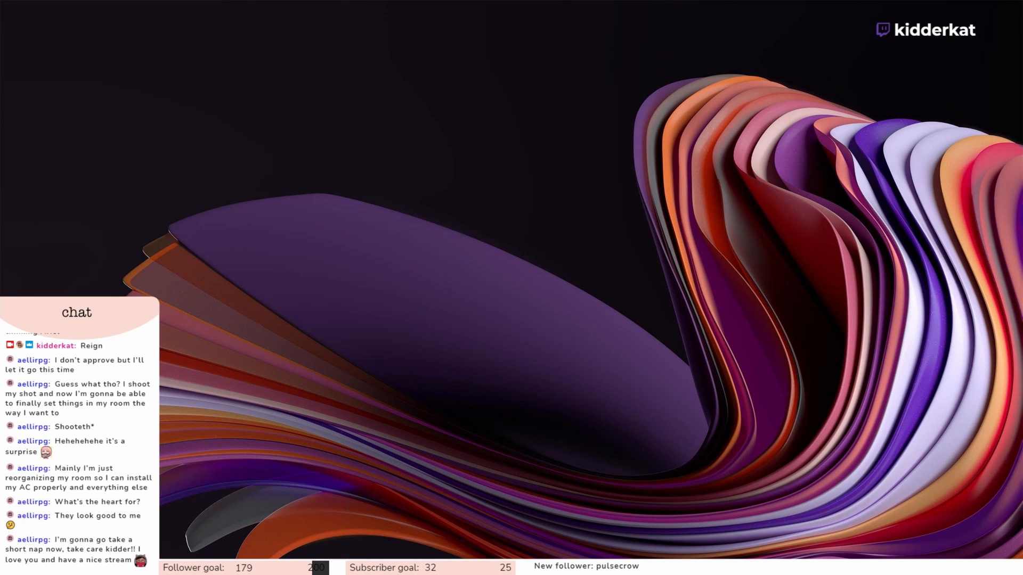
{"action": "left_click_drag", "start_coordinate": [0, 171], "coordinate": [453, 0]}
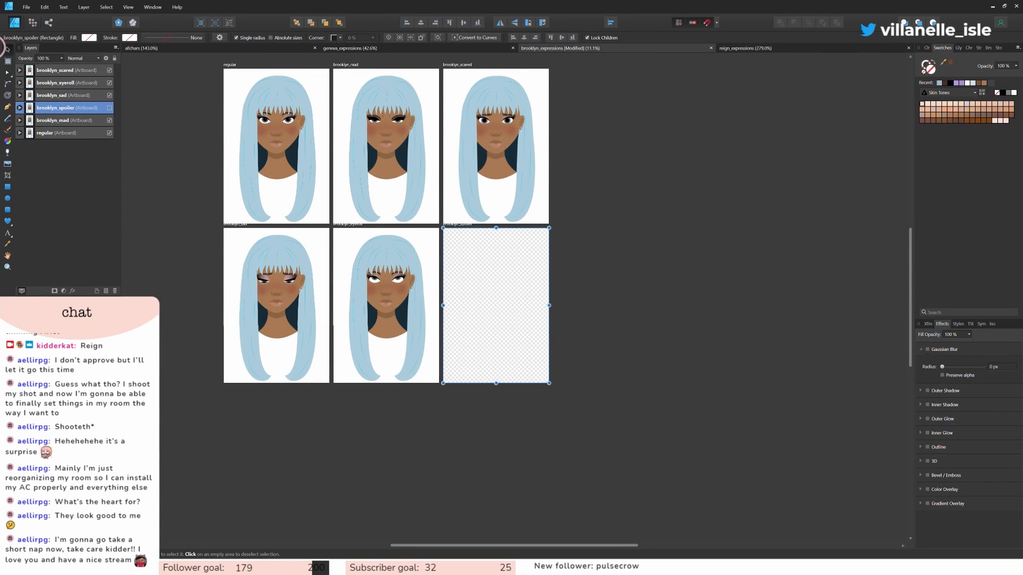
Delete the scared, rolling, mad and regular eyes groups from the Expressions layer of the brooklyn_sad artboard.
{"action": "scroll", "coordinate": [573, 277], "scroll_direction": "up", "scroll_amount": 5}
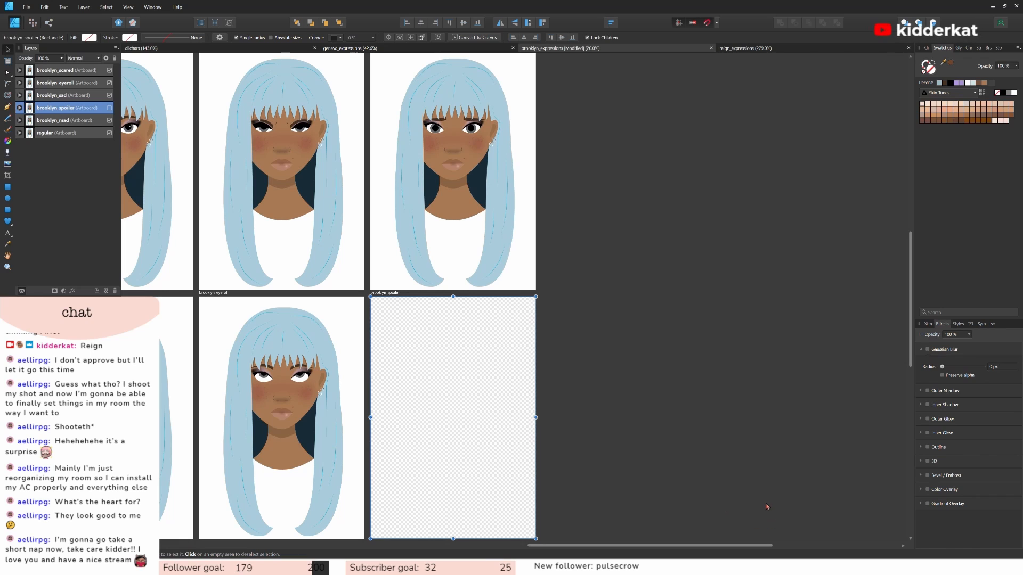
{"action": "left_click_drag", "start_coordinate": [668, 555], "coordinate": [524, 554]}
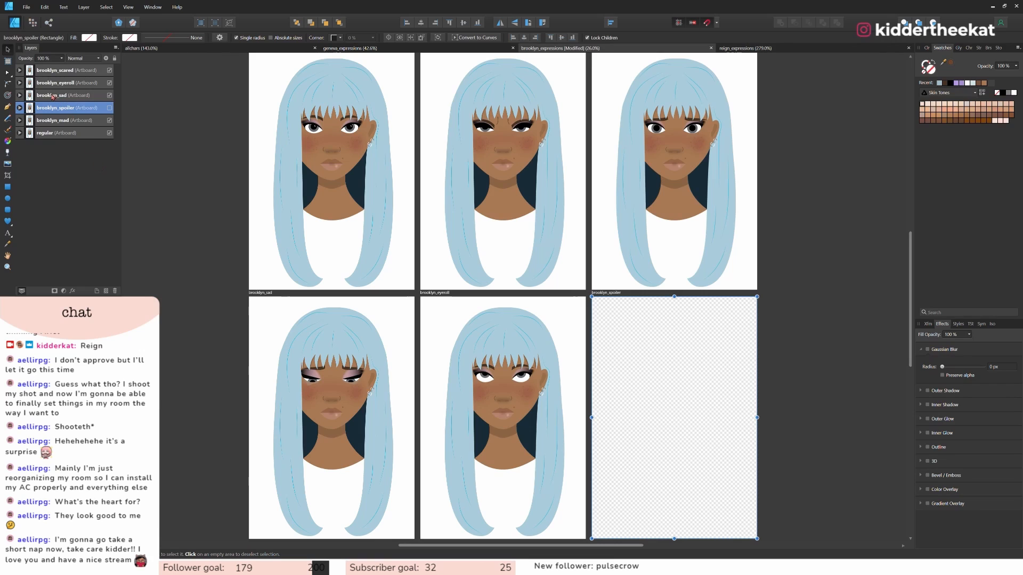
{"action": "left_click", "coordinate": [20, 95]}
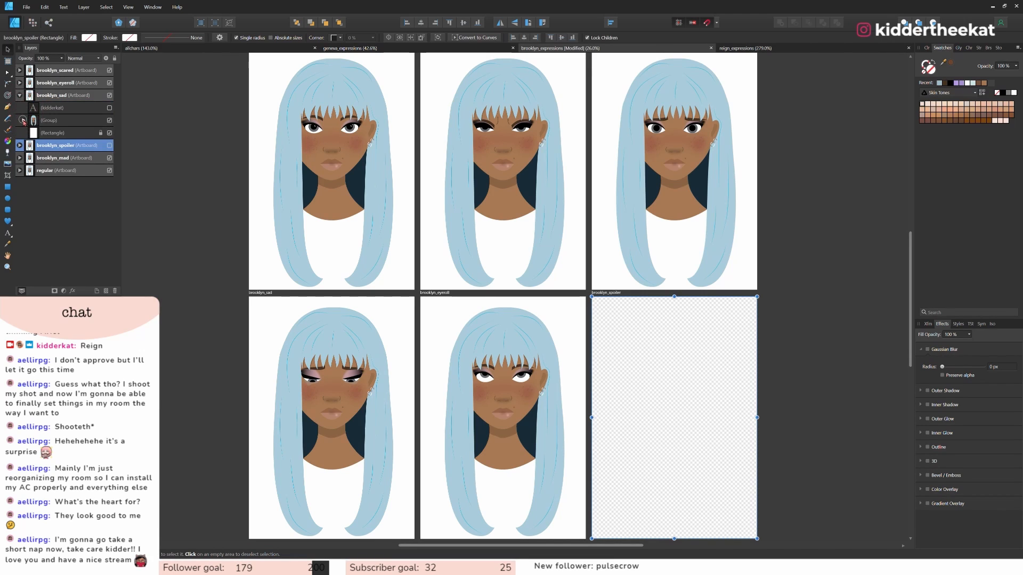
{"action": "left_click", "coordinate": [23, 120]}
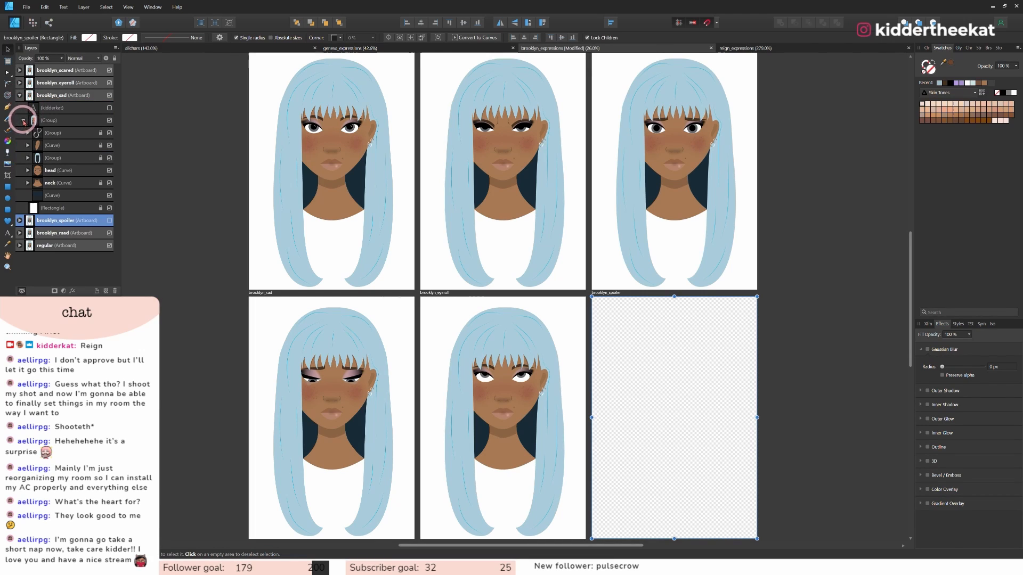
{"action": "left_click", "coordinate": [28, 171]}
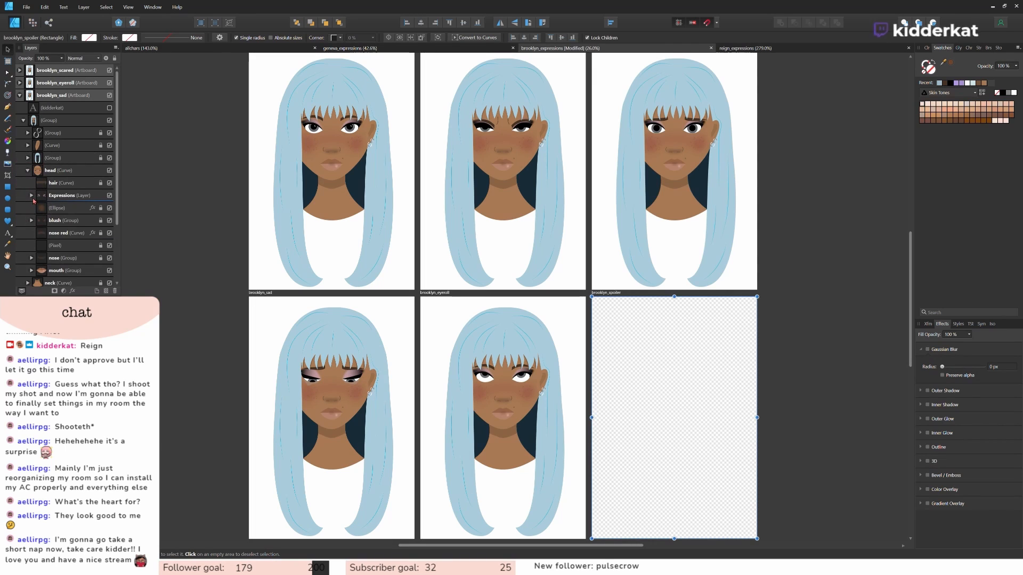
{"action": "left_click", "coordinate": [32, 195]}
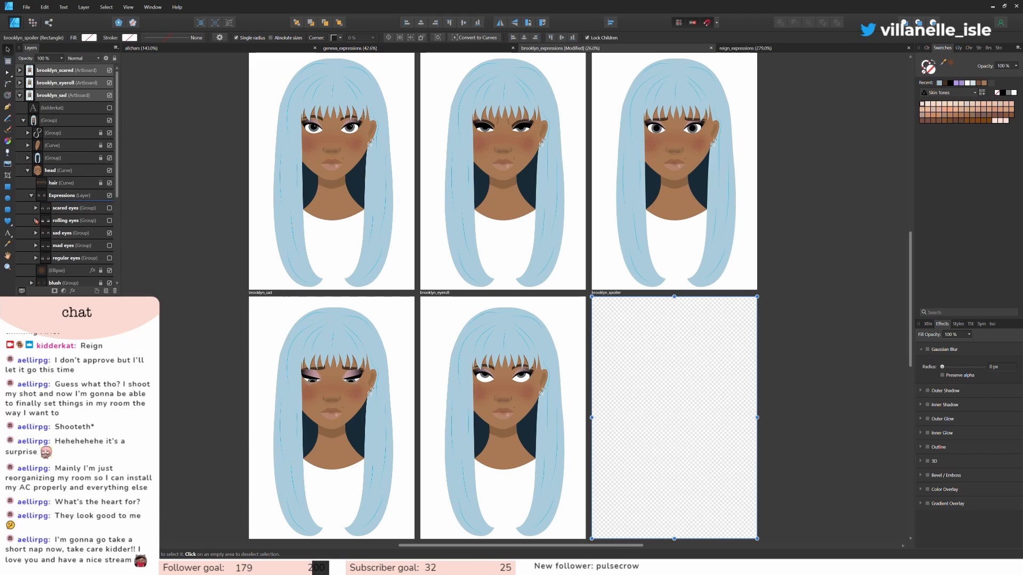
{"action": "left_click", "coordinate": [82, 208]}
{"action": "key", "text": "Delete"}
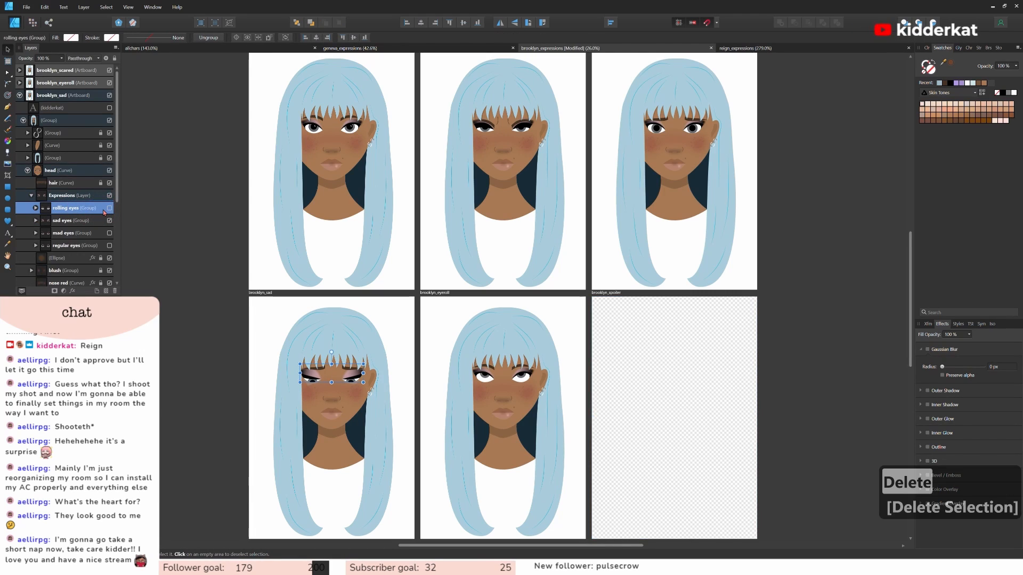
{"action": "key", "text": "Delete"}
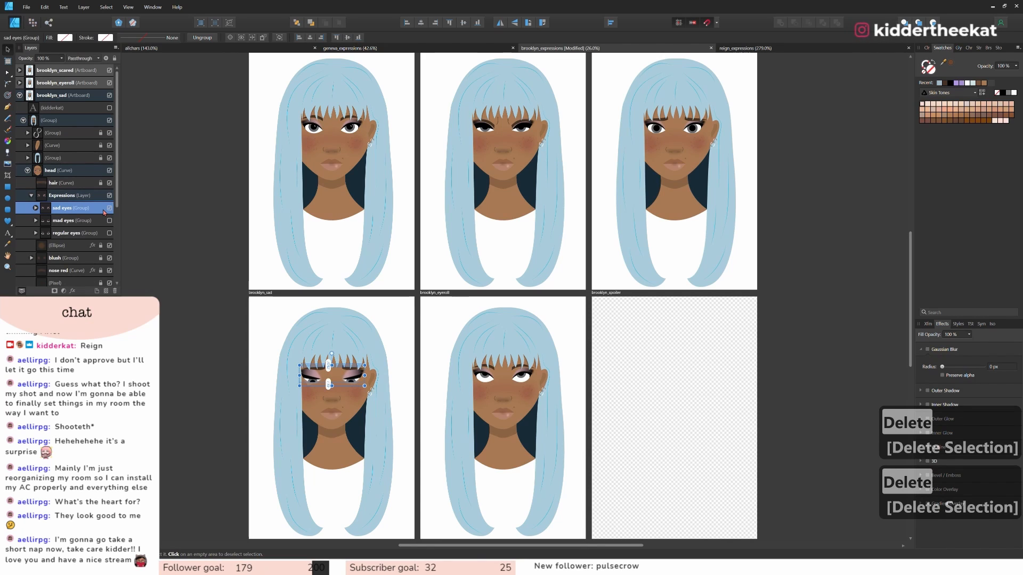
{"action": "left_click", "coordinate": [70, 220]}
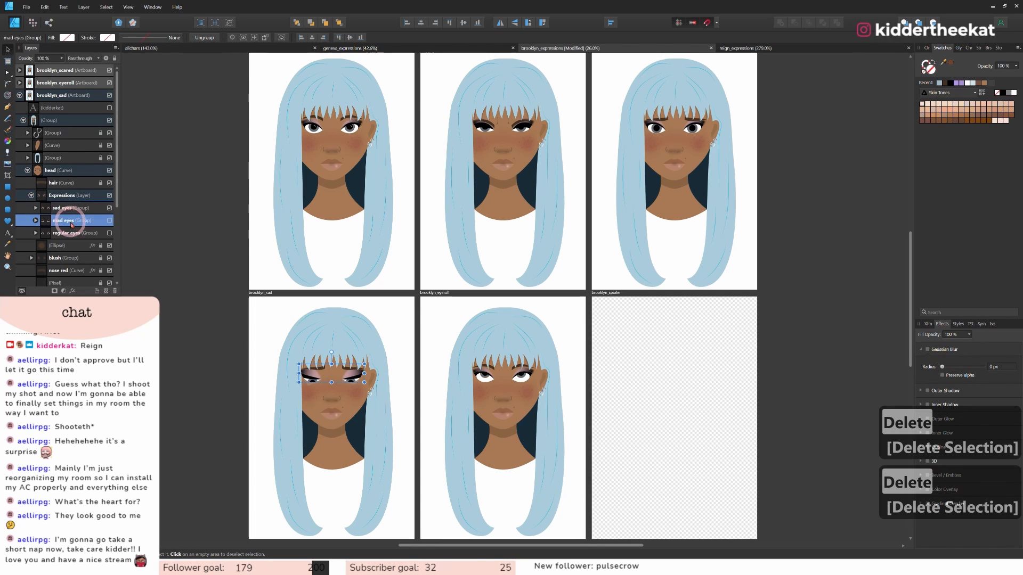
{"action": "key", "text": "Delete"}
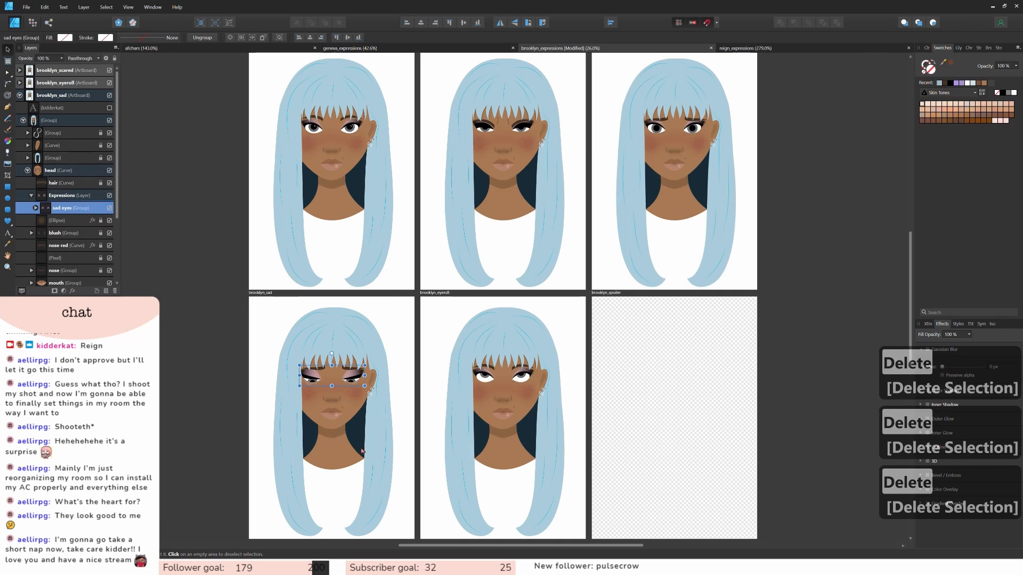
Fill the unnamed curve below the eyelids in both eye groups of brooklyn_sad's sad eyes with white.
{"action": "scroll", "coordinate": [382, 461], "scroll_direction": "up", "scroll_amount": 3}
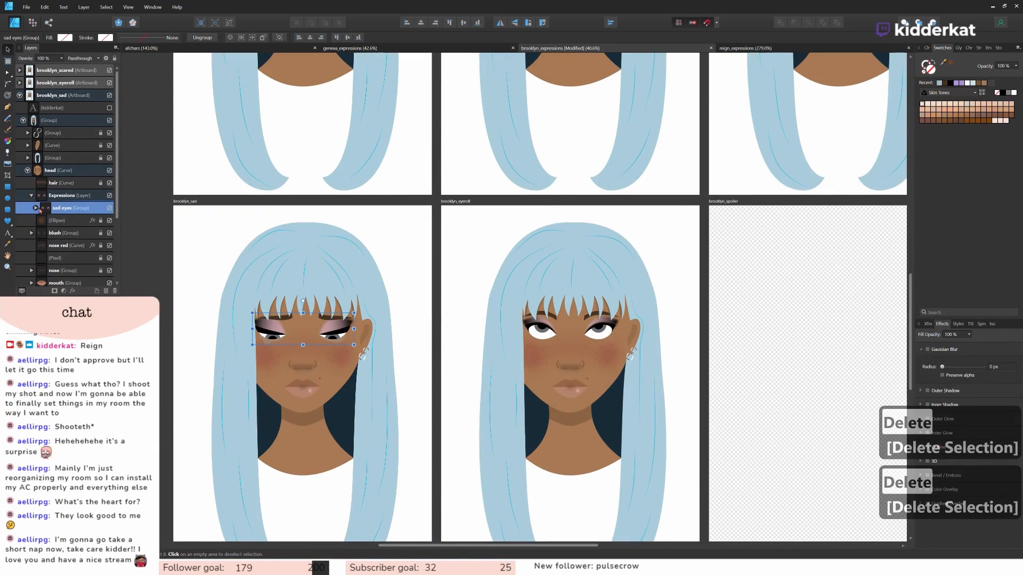
{"action": "left_click", "coordinate": [36, 209]}
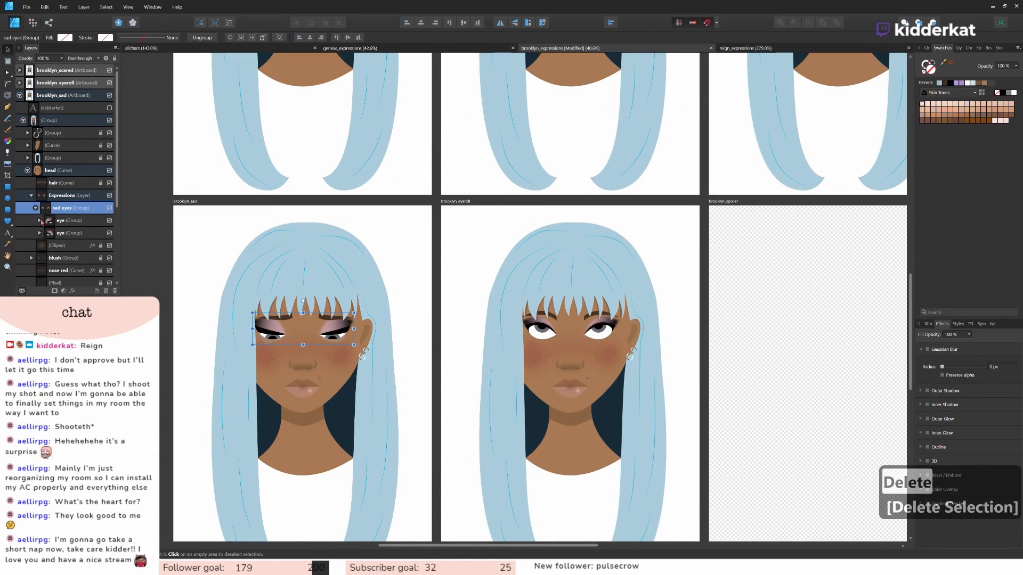
{"action": "left_click", "coordinate": [39, 221]}
{"action": "scroll", "coordinate": [52, 221], "scroll_direction": "down", "scroll_amount": 2}
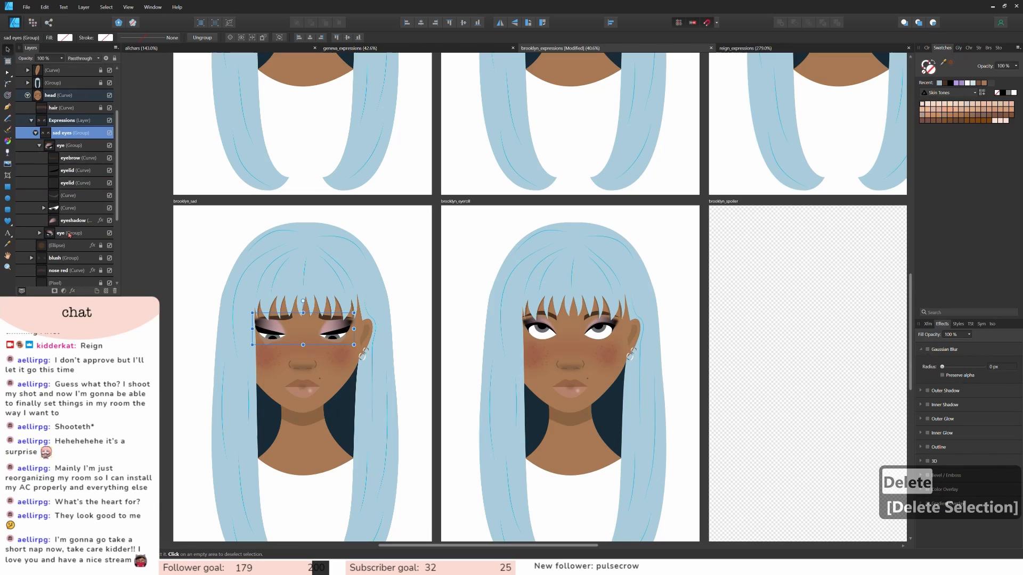
{"action": "left_click", "coordinate": [73, 196]}
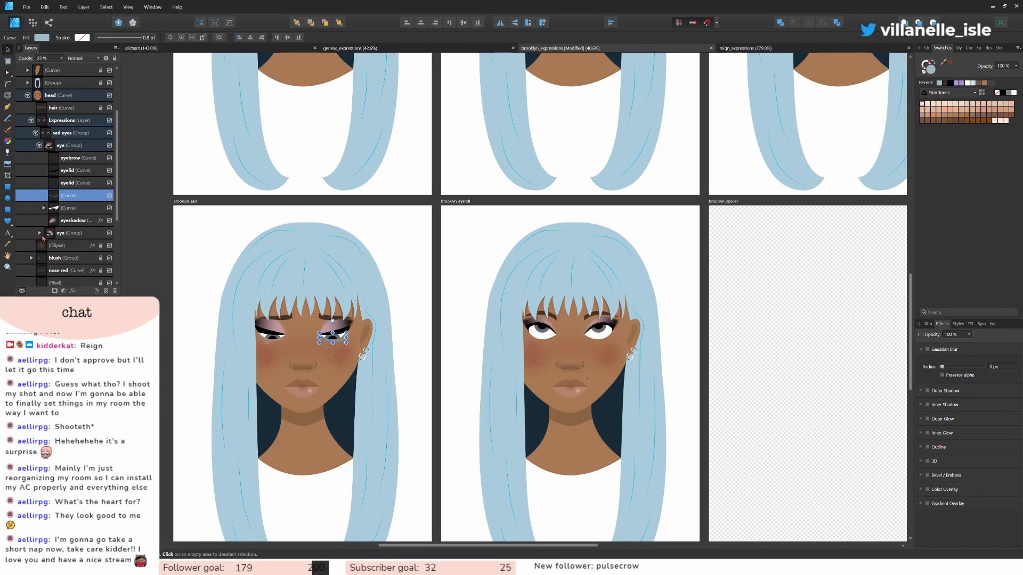
{"action": "left_click", "coordinate": [38, 234]}
{"action": "scroll", "coordinate": [39, 229], "scroll_direction": "down", "scroll_amount": 1}
{"action": "left_click", "coordinate": [68, 245], "text": "ctrl"}
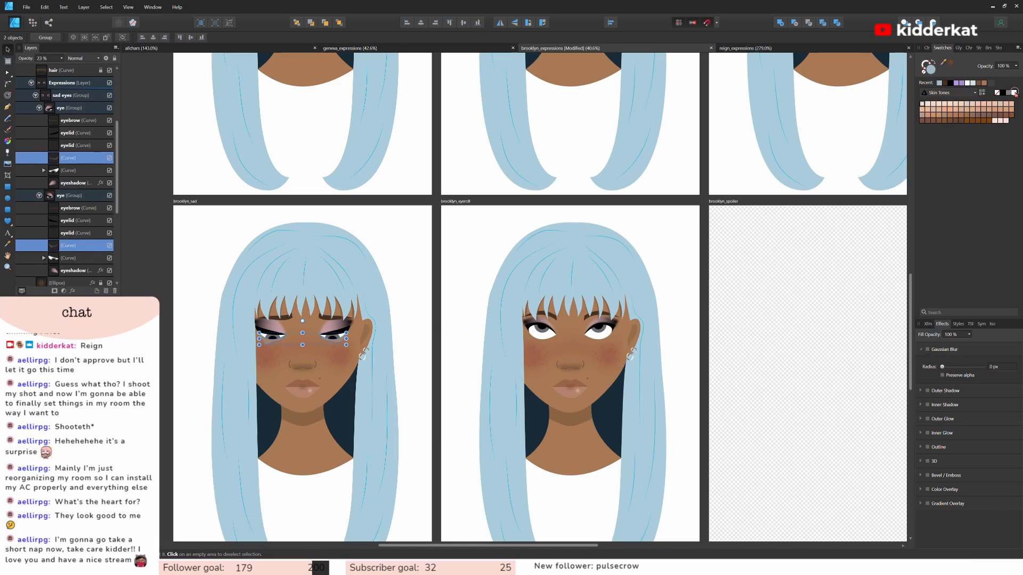
{"action": "left_click", "coordinate": [806, 265]}
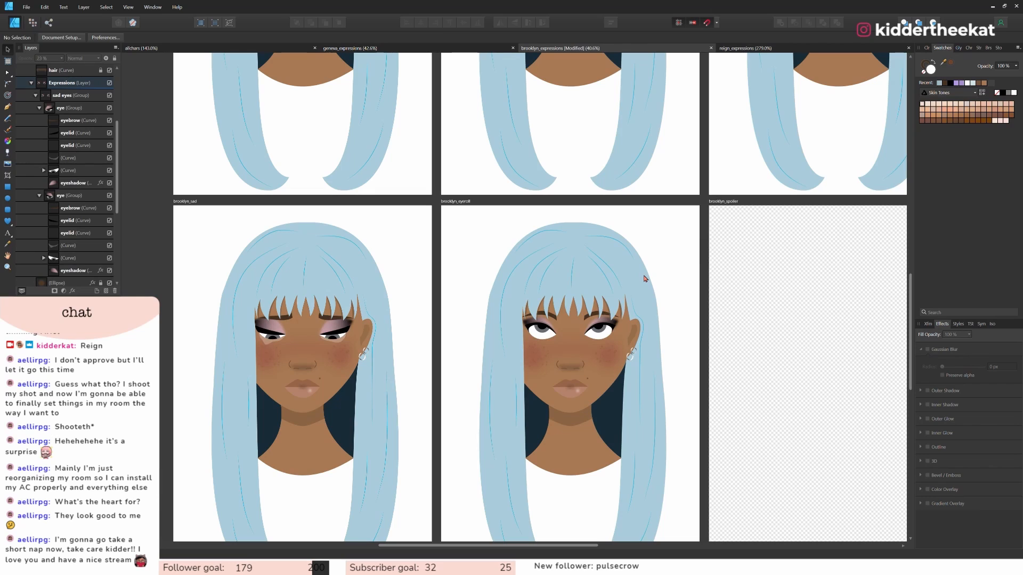
{"action": "scroll", "coordinate": [539, 272], "scroll_direction": "down", "scroll_amount": 3}
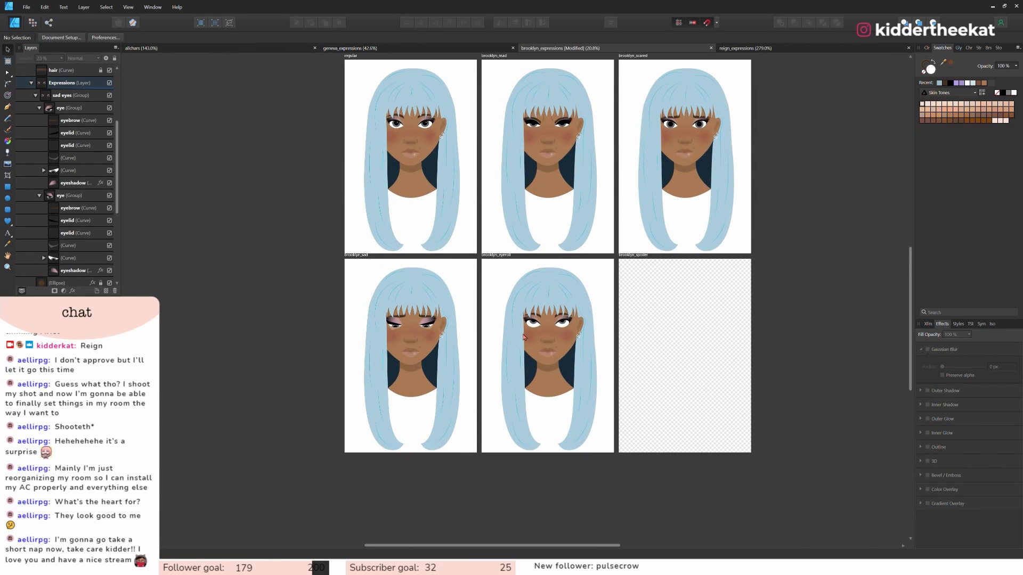
{"action": "scroll", "coordinate": [588, 344], "scroll_direction": "up", "scroll_amount": 2}
{"action": "scroll", "coordinate": [61, 184], "scroll_direction": "up", "scroll_amount": 3}
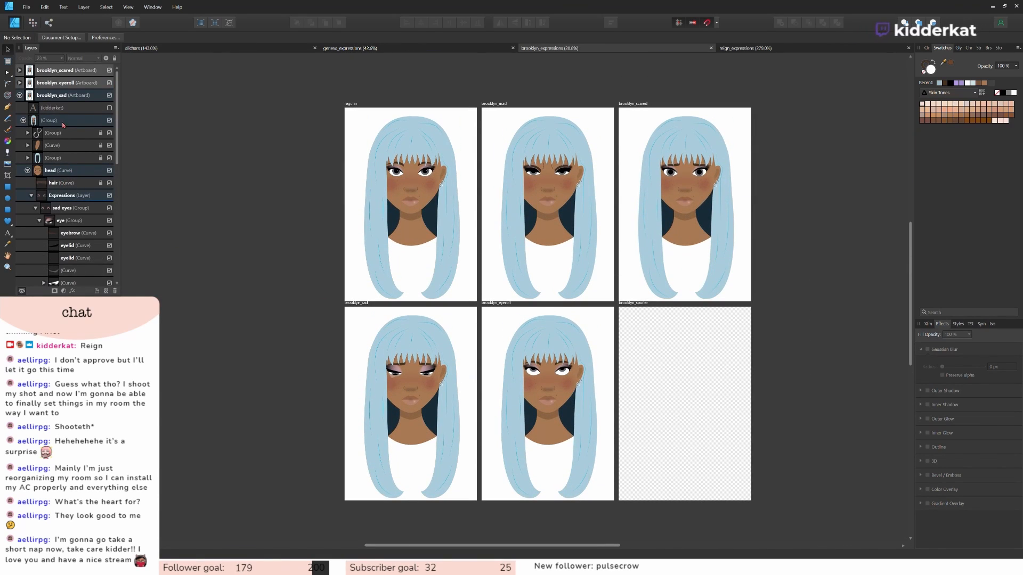
Duplicate the regular artboard and place the copy directly below the brooklyn_sad artboard.
{"action": "left_click", "coordinate": [20, 95]}
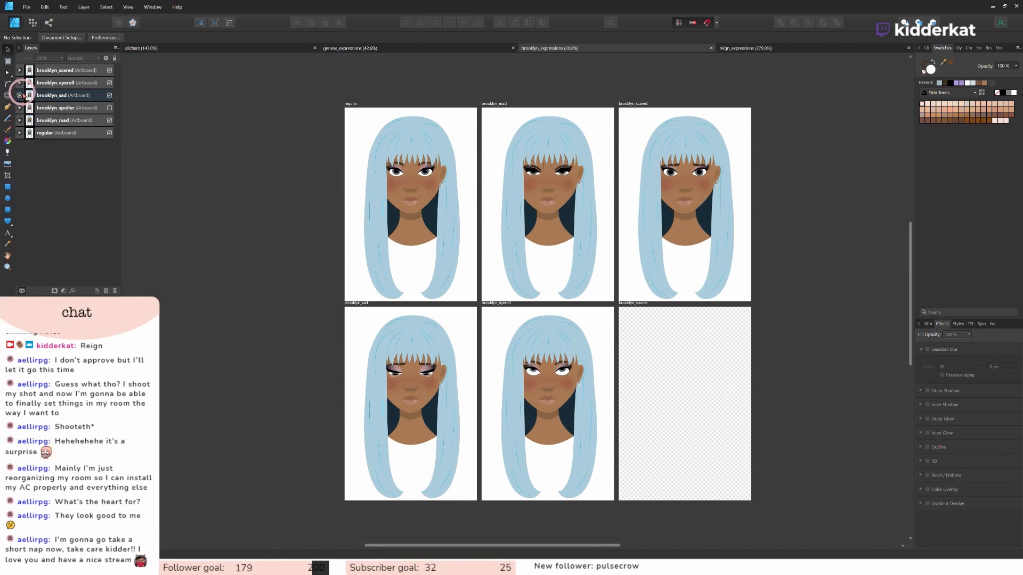
{"action": "left_click", "coordinate": [68, 136]}
{"action": "key", "text": "ctrl+j"}
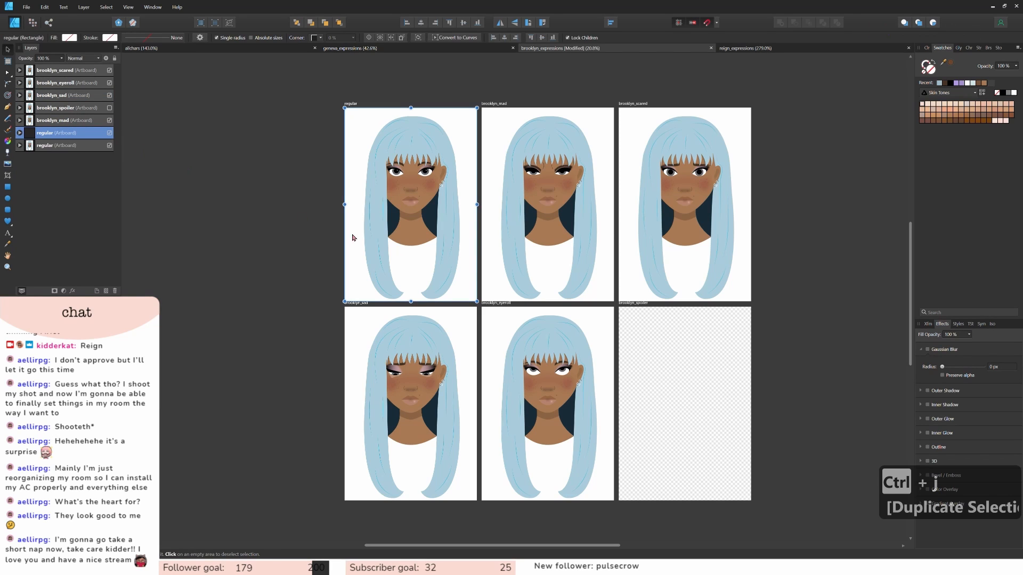
{"action": "scroll", "coordinate": [749, 302], "scroll_direction": "down", "scroll_amount": 2}
{"action": "left_click_drag", "start_coordinate": [441, 168], "coordinate": [440, 549]}
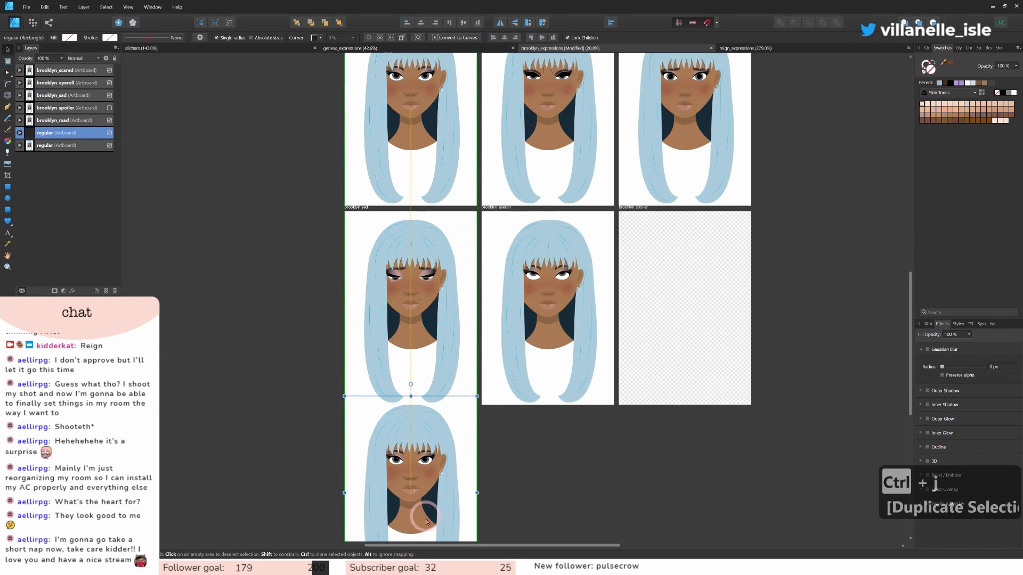
{"action": "scroll", "coordinate": [517, 462], "scroll_direction": "down", "scroll_amount": 3}
{"action": "scroll", "coordinate": [527, 452], "scroll_direction": "up", "scroll_amount": 10}
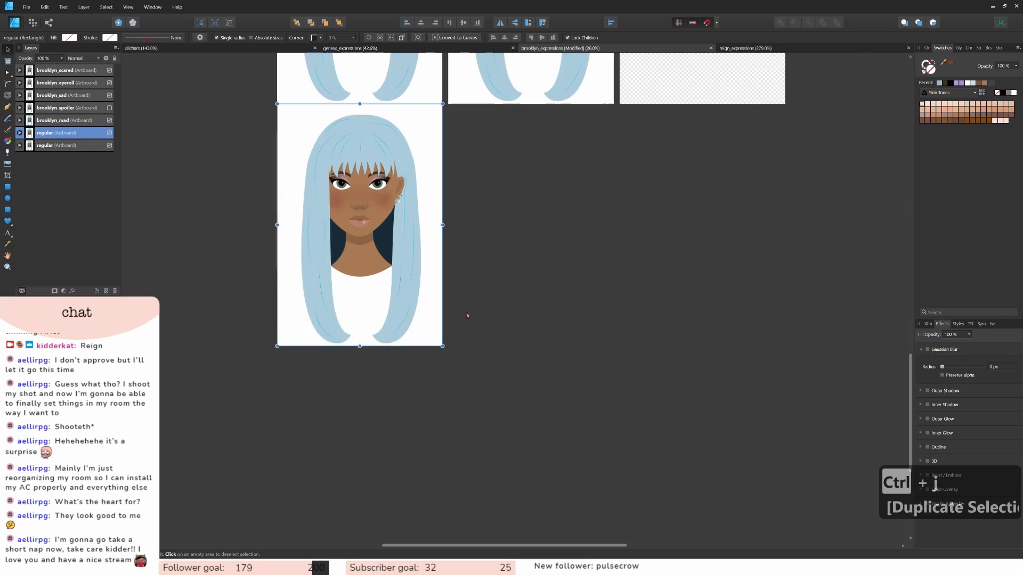
Open the rocsanne_expressions file to look at its smiling mouth, and return to the brooklyn_expressions document.
{"action": "left_click", "coordinate": [368, 234]}
{"action": "left_click", "coordinate": [26, 7]}
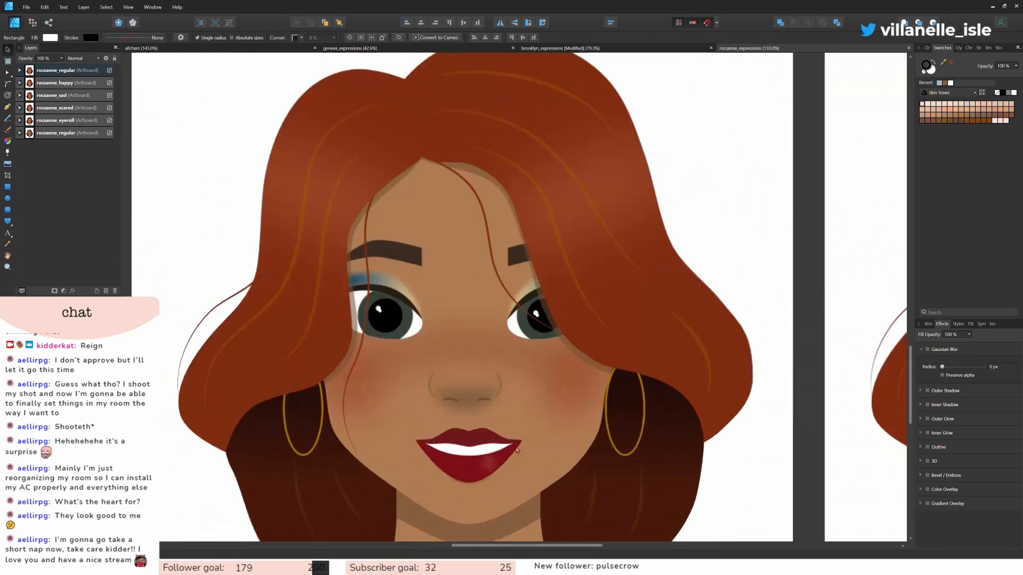
{"action": "key", "text": "ctrl+shift+Tab"}
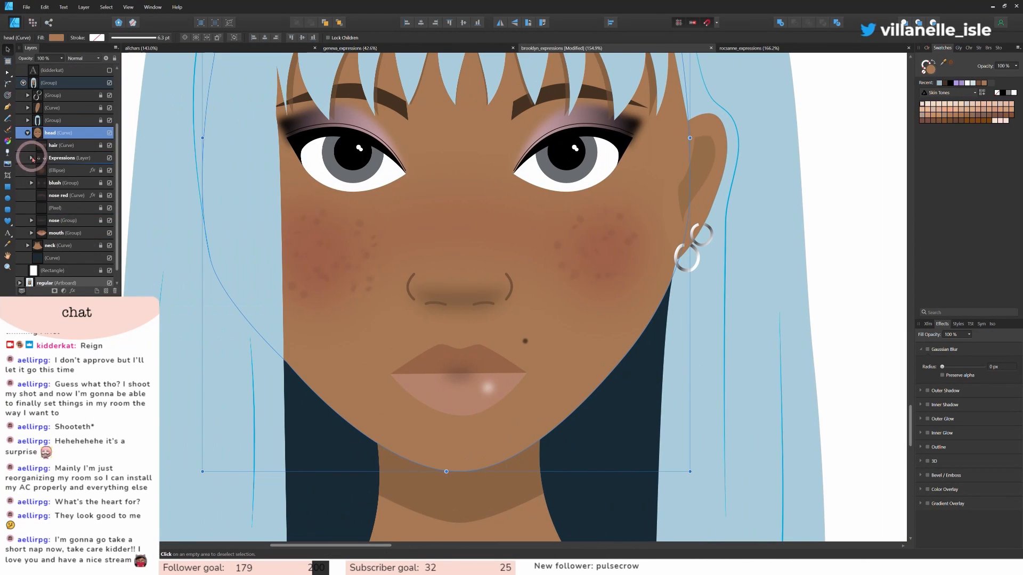
Reshape the top lip on the duplicated artboard by raising both corners and curving the middle of its lower edge downward.
{"action": "left_click", "coordinate": [74, 258]}
{"action": "key", "text": "a"}
{"action": "scroll", "coordinate": [425, 372], "scroll_direction": "up", "scroll_amount": 3}
{"action": "left_click_drag", "start_coordinate": [344, 314], "coordinate": [588, 339]}
{"action": "key", "text": "ctrl+z"}
{"action": "left_click", "coordinate": [492, 375]}
{"action": "left_click", "coordinate": [201, 37]}
{"action": "left_click", "coordinate": [357, 376]}
{"action": "left_click", "coordinate": [395, 351]}
{"action": "left_click", "coordinate": [544, 346]}
{"action": "left_click_drag", "start_coordinate": [492, 375], "coordinate": [492, 364]}
Add a middle node to the bottom lip's upper edge and remove the extra node beside its lowest point.
{"action": "left_click", "coordinate": [492, 405]}
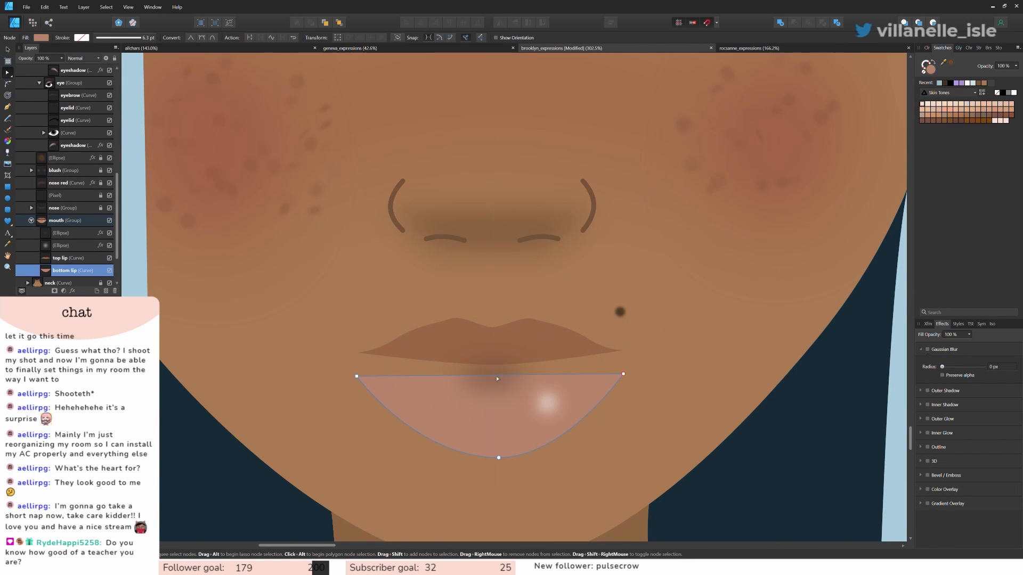
{"action": "left_click", "coordinate": [492, 375]}
{"action": "left_click", "coordinate": [492, 403]}
{"action": "scroll", "coordinate": [499, 456], "scroll_direction": "up", "scroll_amount": 6}
{"action": "left_click", "coordinate": [470, 464]}
{"action": "left_click", "coordinate": [494, 465]}
{"action": "key", "text": "Delete"}
{"action": "left_click", "coordinate": [469, 464]}
{"action": "left_click", "coordinate": [201, 37]}
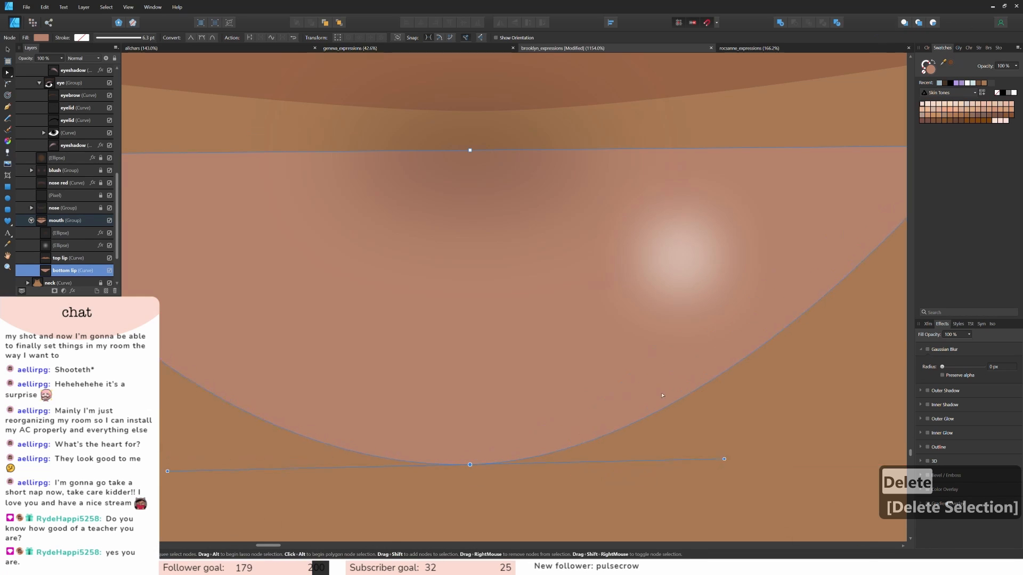
Move the bottom lip's left and right corner nodes up to meet the corners of the top lip.
{"action": "scroll", "coordinate": [628, 376], "scroll_direction": "down", "scroll_amount": 6}
{"action": "scroll", "coordinate": [471, 307], "scroll_direction": "up", "scroll_amount": 10}
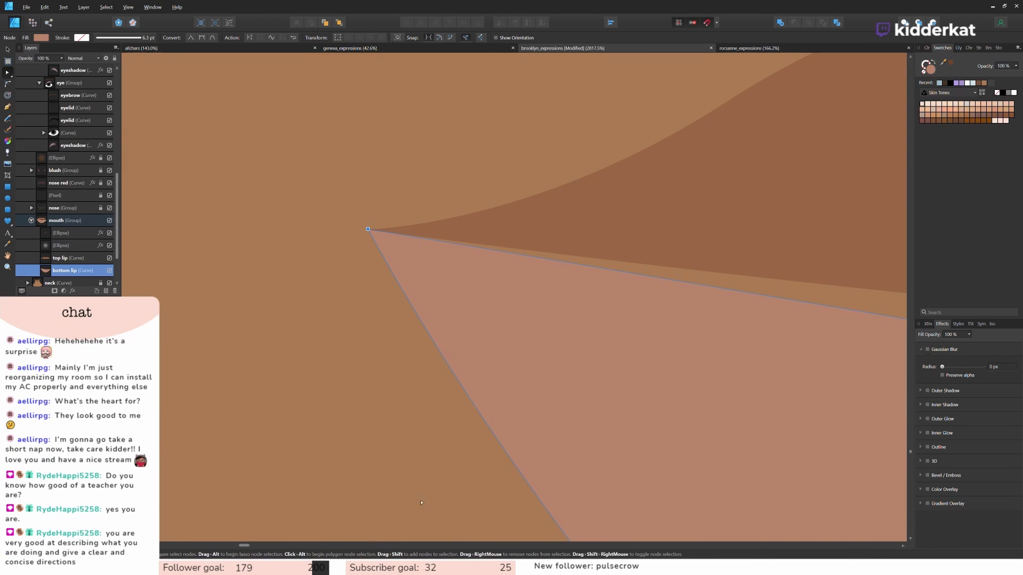
{"action": "scroll", "coordinate": [369, 230], "scroll_direction": "down", "scroll_amount": 4}
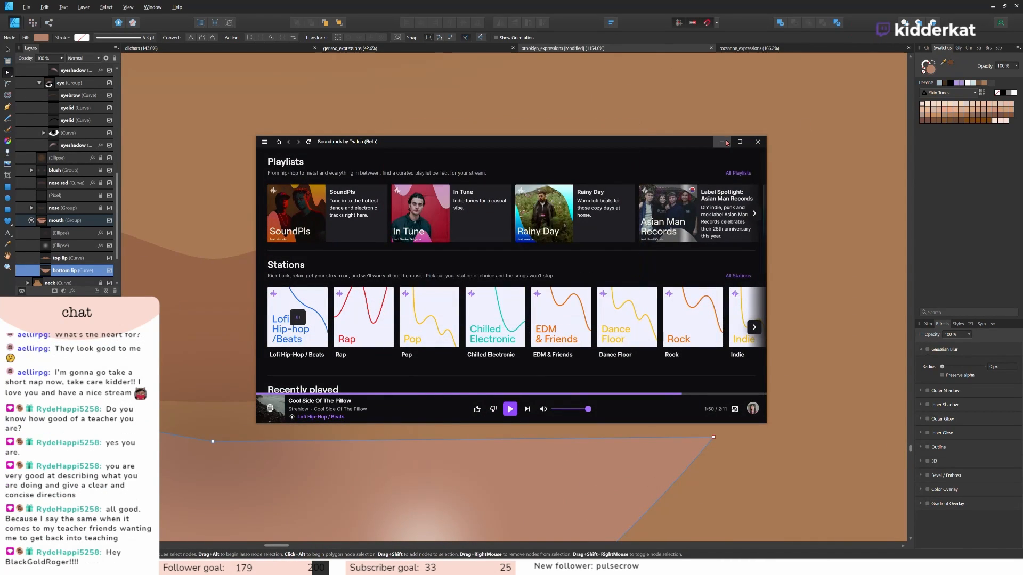
{"action": "left_click", "coordinate": [722, 141]}
{"action": "left_click_drag", "start_coordinate": [714, 437], "coordinate": [714, 356]}
{"action": "scroll", "coordinate": [704, 379], "scroll_direction": "up", "scroll_amount": 4}
{"action": "left_click_drag", "start_coordinate": [731, 321], "coordinate": [728, 300]}
{"action": "scroll", "coordinate": [536, 337], "scroll_direction": "down", "scroll_amount": 8}
Pull the middle of the bottom lip's upper edge down to open the mouth into a smile.
{"action": "left_click", "coordinate": [535, 337]}
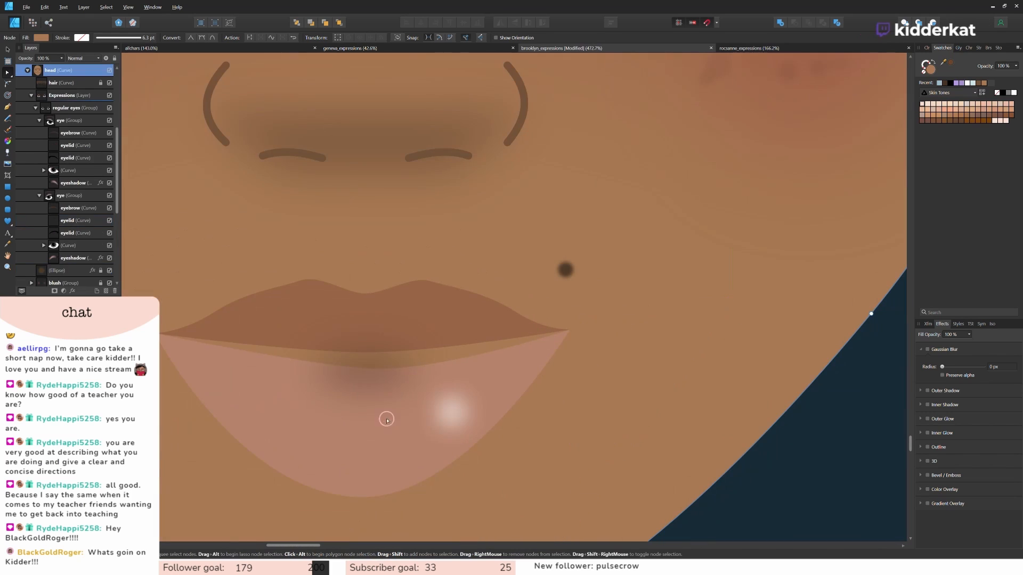
{"action": "left_click", "coordinate": [385, 418]}
{"action": "left_click_drag", "start_coordinate": [364, 374], "coordinate": [364, 400]}
{"action": "scroll", "coordinate": [160, 333], "scroll_direction": "up", "scroll_amount": 6}
{"action": "scroll", "coordinate": [341, 305], "scroll_direction": "down", "scroll_amount": 6}
Curve the top lip's lower edge with added nodes on both sides of centre, and widen the bottom lip's lower curve.
{"action": "left_click", "coordinate": [442, 298]}
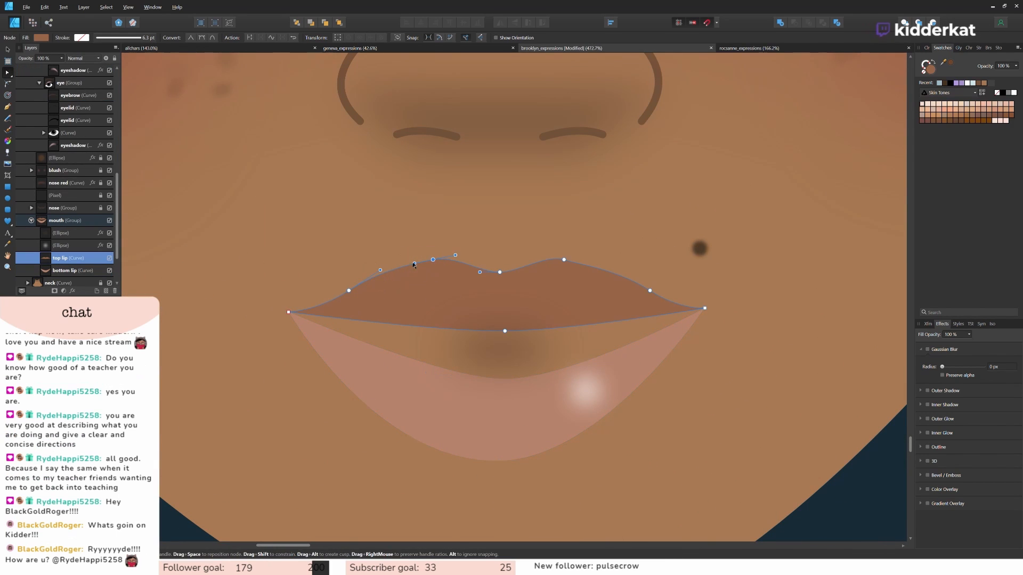
{"action": "left_click", "coordinate": [463, 335]}
{"action": "left_click", "coordinate": [415, 325]}
{"action": "left_click", "coordinate": [586, 326]}
{"action": "left_click_drag", "start_coordinate": [505, 331], "coordinate": [502, 341]}
{"action": "left_click", "coordinate": [523, 398]}
{"action": "left_click_drag", "start_coordinate": [603, 458], "coordinate": [632, 457]}
Draw a white rectangle across the mouth for the teeth and place it beneath the bottom lip in the mouth group.
{"action": "left_click", "coordinate": [499, 350]}
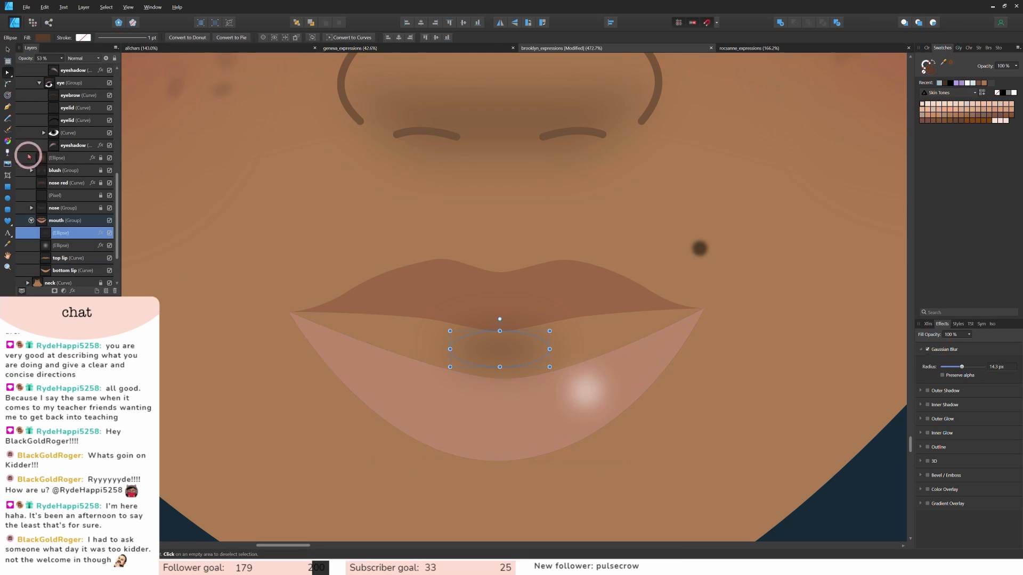
{"action": "left_click", "coordinate": [7, 187]}
{"action": "left_click_drag", "start_coordinate": [261, 302], "coordinate": [760, 390]}
{"action": "left_click", "coordinate": [924, 71]}
{"action": "scroll", "coordinate": [66, 229], "scroll_direction": "down", "scroll_amount": 3}
{"action": "left_click_drag", "start_coordinate": [64, 170], "coordinate": [65, 225]}
{"action": "left_click", "coordinate": [7, 51]}
{"action": "left_click", "coordinate": [7, 73]}
Refine both lips' inner edges with nodes near the mouth corners, and delete the dark blurred ellipse from the mouth group.
{"action": "left_click", "coordinate": [423, 285]}
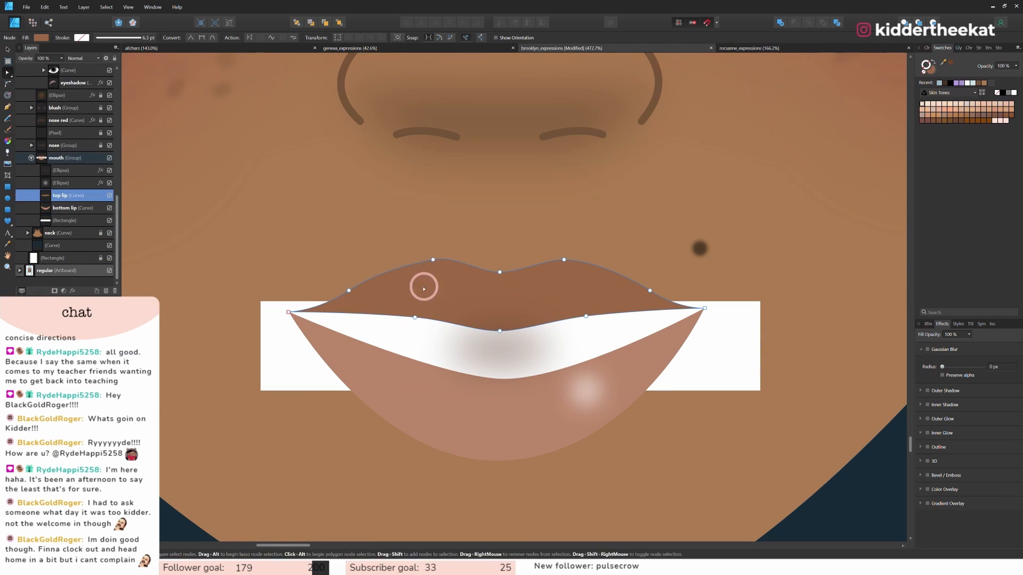
{"action": "left_click", "coordinate": [642, 327]}
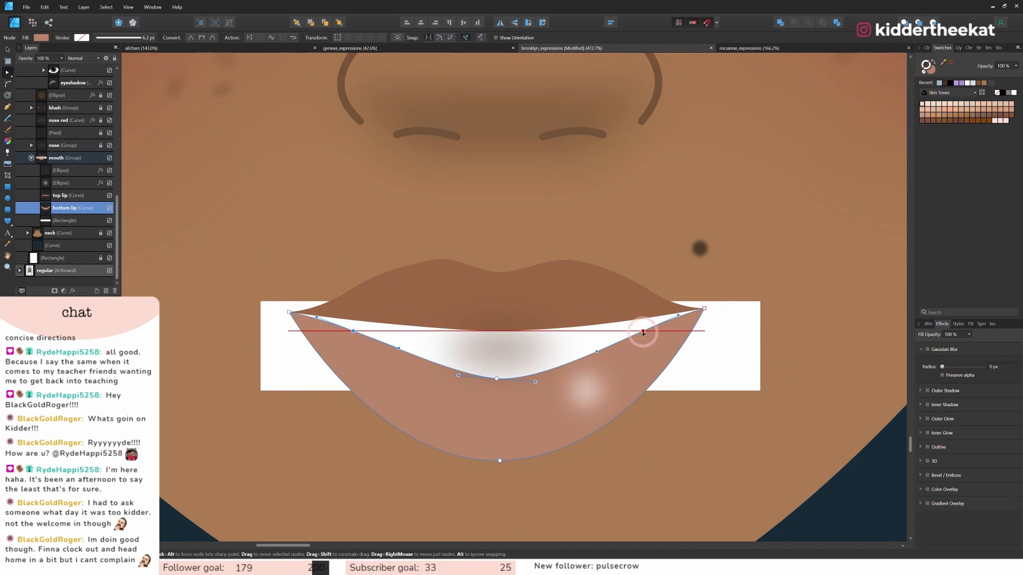
{"action": "left_click", "coordinate": [318, 318]}
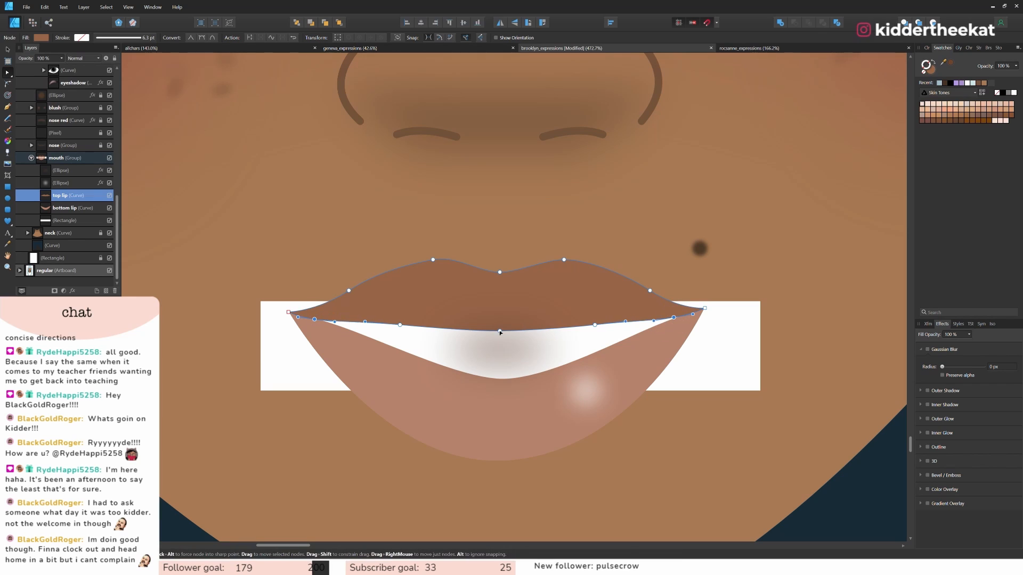
{"action": "left_click", "coordinate": [101, 171]}
{"action": "key", "text": "Delete"}
Convert the white teeth rectangle to curves and trim its left side so it stays behind the lips.
{"action": "left_click", "coordinate": [80, 221]}
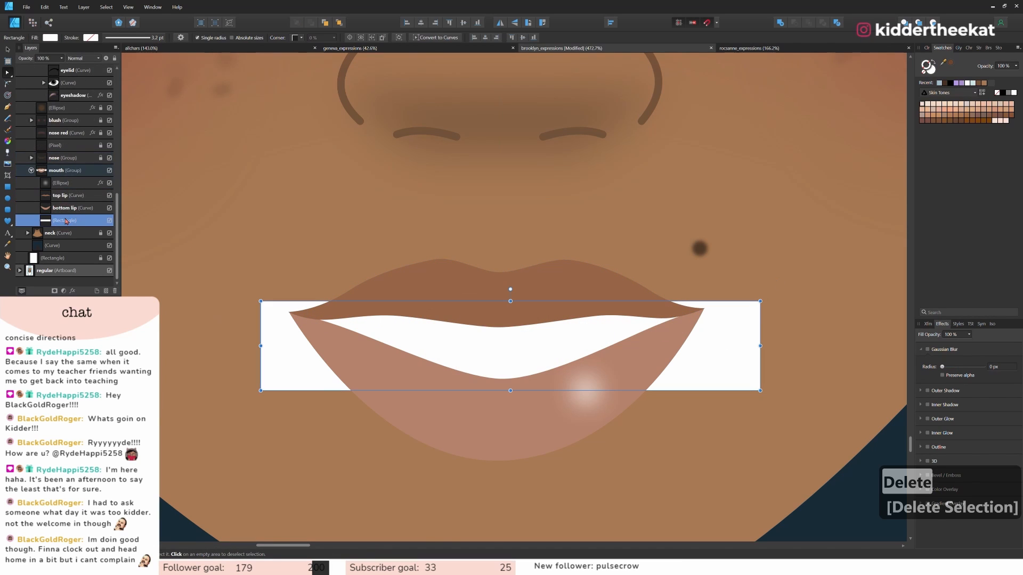
{"action": "left_click", "coordinate": [434, 38]}
{"action": "scroll", "coordinate": [353, 310], "scroll_direction": "up", "scroll_amount": 4}
{"action": "left_click", "coordinate": [296, 291]}
{"action": "scroll", "coordinate": [503, 319], "scroll_direction": "down", "scroll_amount": 3}
{"action": "scroll", "coordinate": [451, 419], "scroll_direction": "up", "scroll_amount": 4}
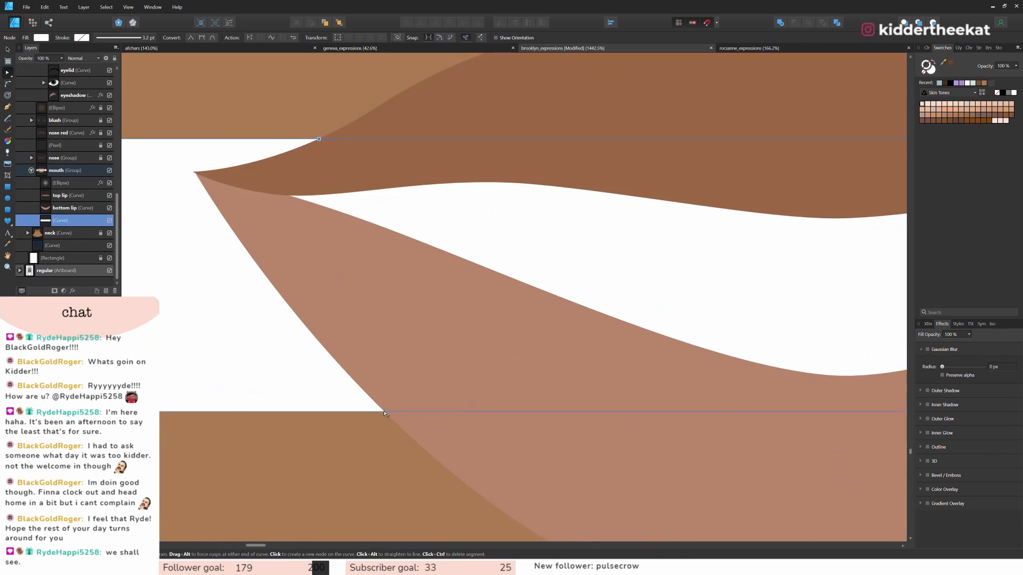
{"action": "left_click", "coordinate": [383, 410]}
{"action": "scroll", "coordinate": [399, 458], "scroll_direction": "down", "scroll_amount": 3}
{"action": "left_click", "coordinate": [249, 434]}
{"action": "key", "text": "Delete"}
{"action": "left_click_drag", "start_coordinate": [249, 294], "coordinate": [305, 318]}
{"action": "left_click_drag", "start_coordinate": [358, 294], "coordinate": [357, 300]}
{"action": "left_click_drag", "start_coordinate": [391, 434], "coordinate": [397, 428]}
Trim the right side of the white teeth shape so it stays behind the lips.
{"action": "scroll", "coordinate": [806, 345], "scroll_direction": "right", "scroll_amount": 6}
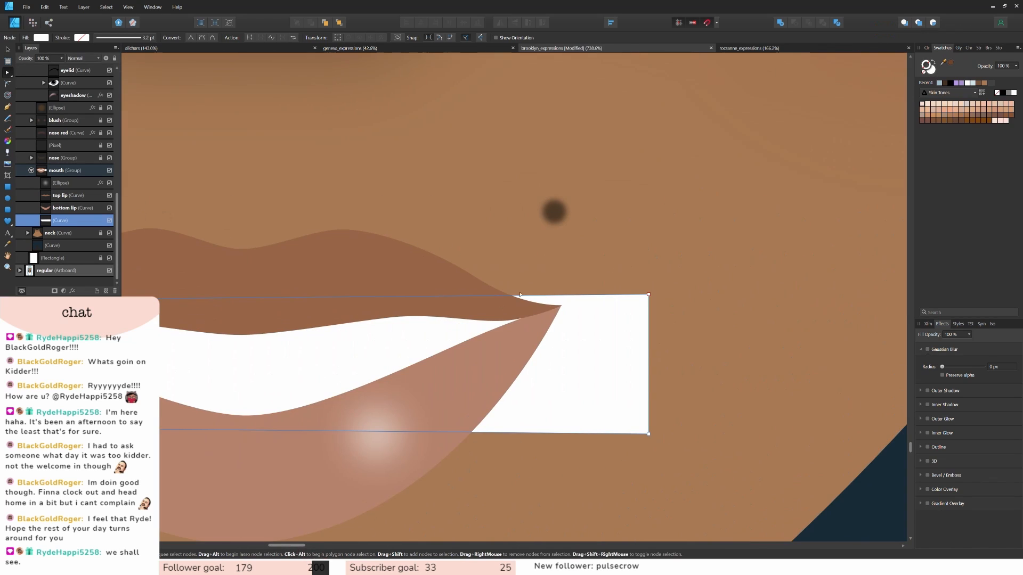
{"action": "scroll", "coordinate": [689, 469], "scroll_direction": "down", "scroll_amount": 3}
{"action": "left_click_drag", "start_coordinate": [643, 351], "coordinate": [699, 457]}
{"action": "key", "text": "Delete"}
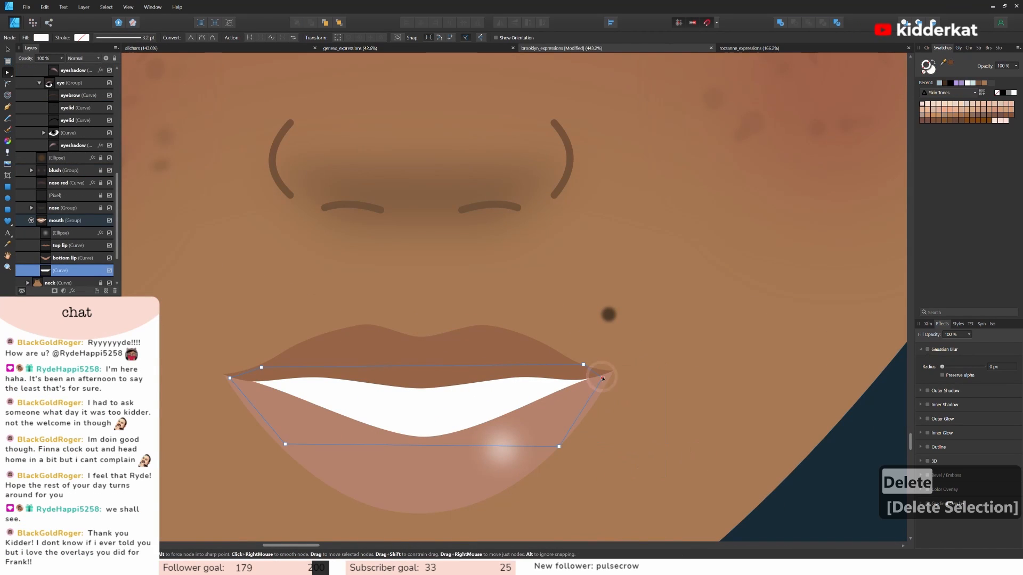
Delete the selected node near the right inner corner of the smile.
{"action": "left_click", "coordinate": [691, 370]}
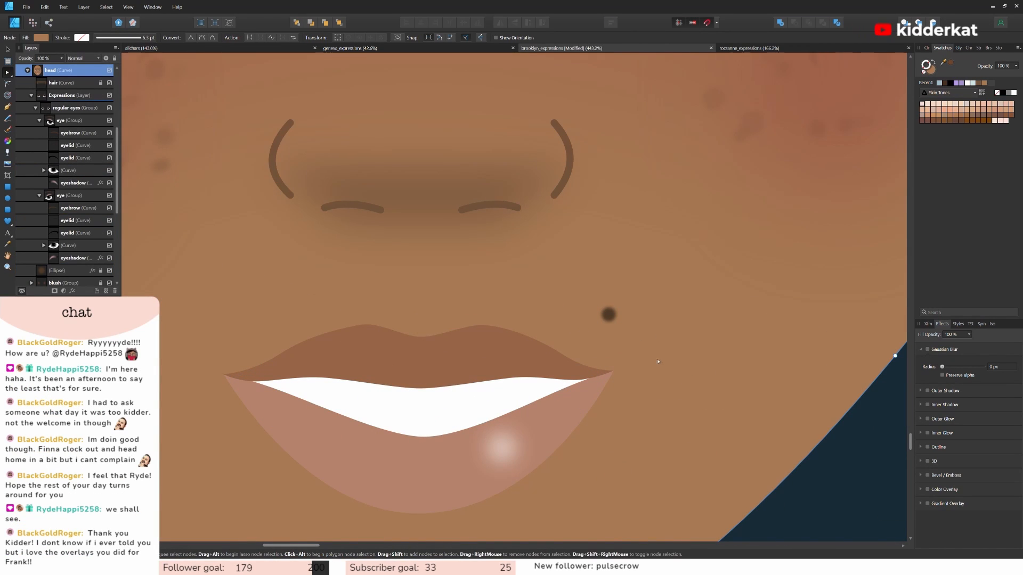
{"action": "left_click", "coordinate": [554, 388]}
{"action": "scroll", "coordinate": [581, 412], "scroll_direction": "up", "scroll_amount": 6}
{"action": "left_click", "coordinate": [586, 232]}
{"action": "scroll", "coordinate": [721, 269], "scroll_direction": "down", "scroll_amount": 5}
{"action": "key", "text": "Delete"}
Check the white teeth shape with both lips hidden, and show the top and bottom lip again.
{"action": "left_click", "coordinate": [787, 402]}
{"action": "scroll", "coordinate": [788, 403], "scroll_direction": "down", "scroll_amount": 6}
{"action": "scroll", "coordinate": [614, 320], "scroll_direction": "right", "scroll_amount": 2}
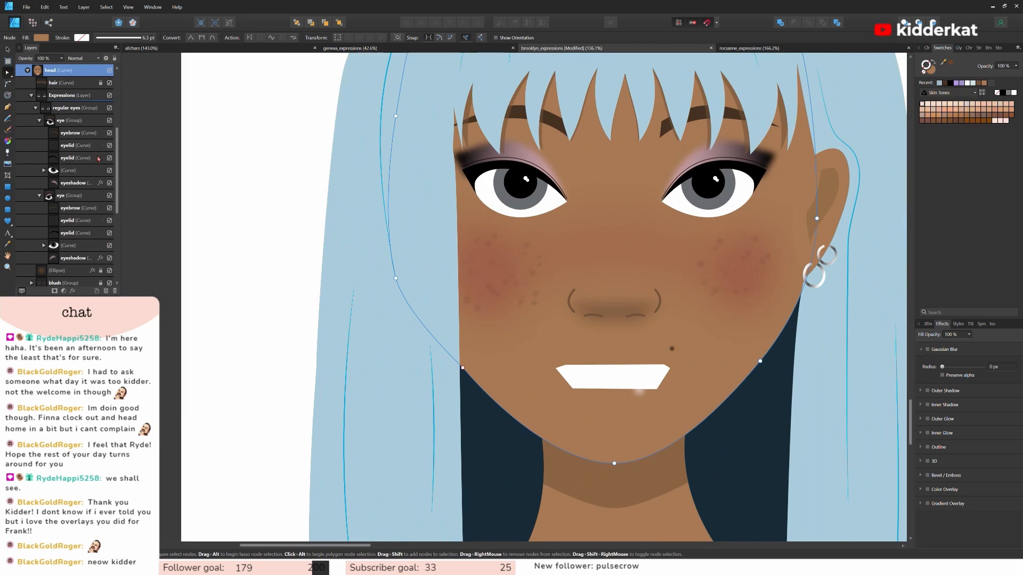
{"action": "scroll", "coordinate": [98, 158], "scroll_direction": "down", "scroll_amount": 3}
{"action": "left_click", "coordinate": [109, 246]}
{"action": "left_click", "coordinate": [109, 258]}
Raise the left and right corners of the top lip slightly.
{"action": "left_click", "coordinate": [694, 327]}
{"action": "left_click", "coordinate": [63, 221]}
{"action": "scroll", "coordinate": [568, 368], "scroll_direction": "up", "scroll_amount": 5}
{"action": "left_click_drag", "start_coordinate": [533, 364], "coordinate": [532, 352]}
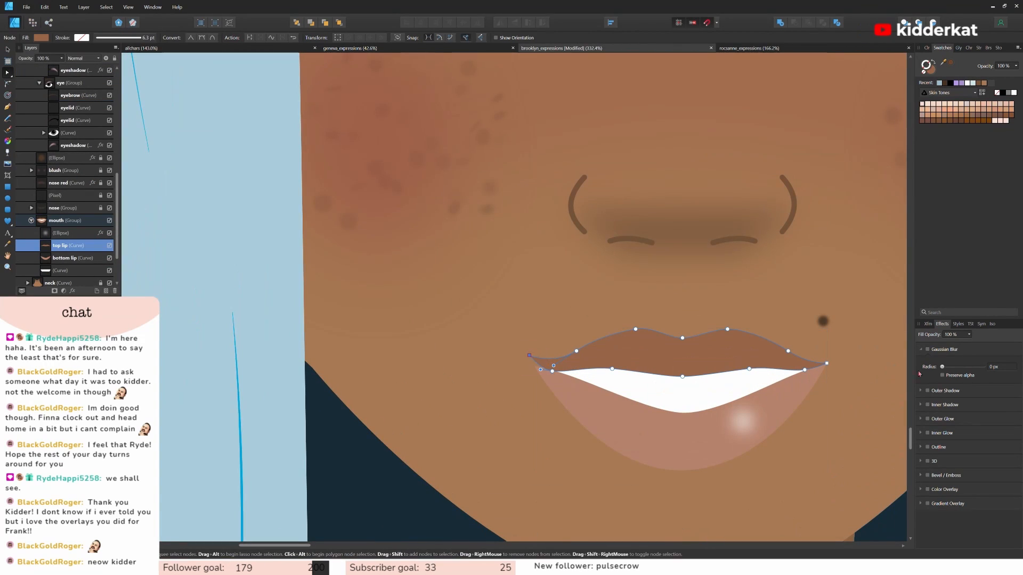
{"action": "key", "text": "ctrl+z"}
{"action": "left_click_drag", "start_coordinate": [827, 364], "coordinate": [826, 356]}
Raise both corner nodes of the bottom lip to meet the top lip's corners.
{"action": "left_click", "coordinate": [612, 416]}
{"action": "scroll", "coordinate": [612, 416], "scroll_direction": "up", "scroll_amount": 4}
{"action": "left_click", "coordinate": [491, 325]}
{"action": "scroll", "coordinate": [472, 500], "scroll_direction": "right", "scroll_amount": 5}
{"action": "left_click", "coordinate": [645, 315]}
{"action": "scroll", "coordinate": [641, 359], "scroll_direction": "down", "scroll_amount": 1}
{"action": "left_click", "coordinate": [190, 326], "text": "shift"}
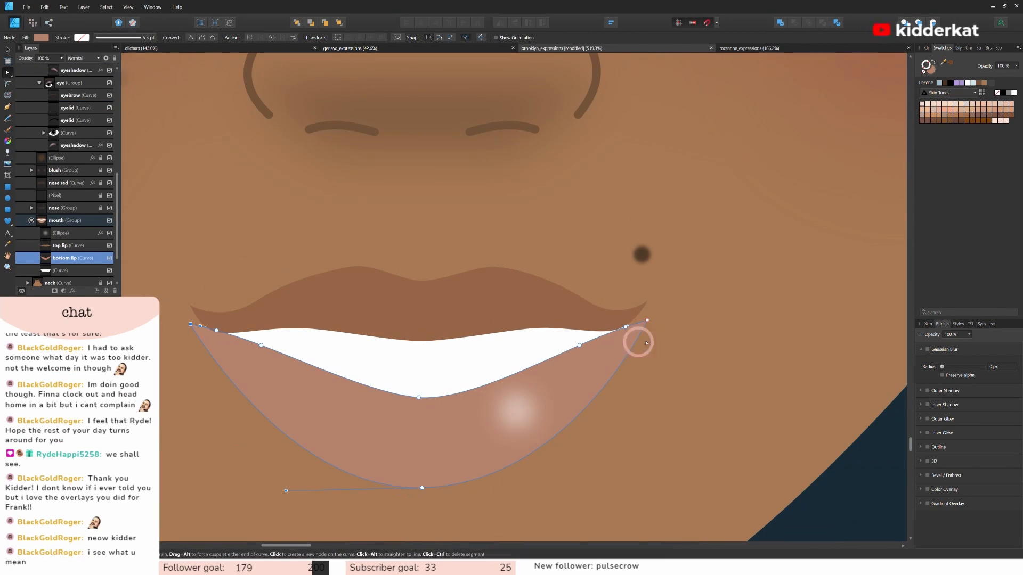
{"action": "left_click_drag", "start_coordinate": [646, 324], "coordinate": [646, 307]}
Make the bottom lip's lower curve fuller on both sides by lengthening its handles.
{"action": "left_click_drag", "start_coordinate": [286, 491], "coordinate": [249, 491]}
{"action": "left_click_drag", "start_coordinate": [577, 413], "coordinate": [587, 409]}
{"action": "left_click_drag", "start_coordinate": [558, 486], "coordinate": [603, 484]}
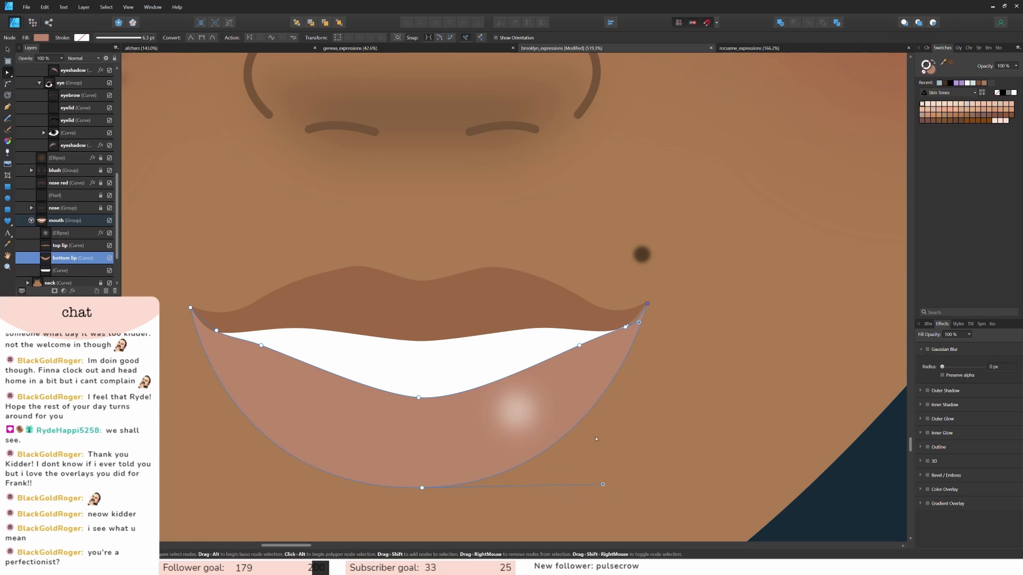
{"action": "left_click", "coordinate": [613, 318]}
{"action": "scroll", "coordinate": [703, 392], "scroll_direction": "down", "scroll_amount": 2}
Move the left and right mouth corners slightly outward and down.
{"action": "left_click", "coordinate": [314, 203]}
{"action": "left_click", "coordinate": [320, 170]}
{"action": "left_click", "coordinate": [282, 158]}
{"action": "left_click_drag", "start_coordinate": [282, 158], "coordinate": [276, 167]}
{"action": "left_click", "coordinate": [591, 229]}
{"action": "left_click_drag", "start_coordinate": [648, 156], "coordinate": [656, 167]}
{"action": "left_click", "coordinate": [673, 188]}
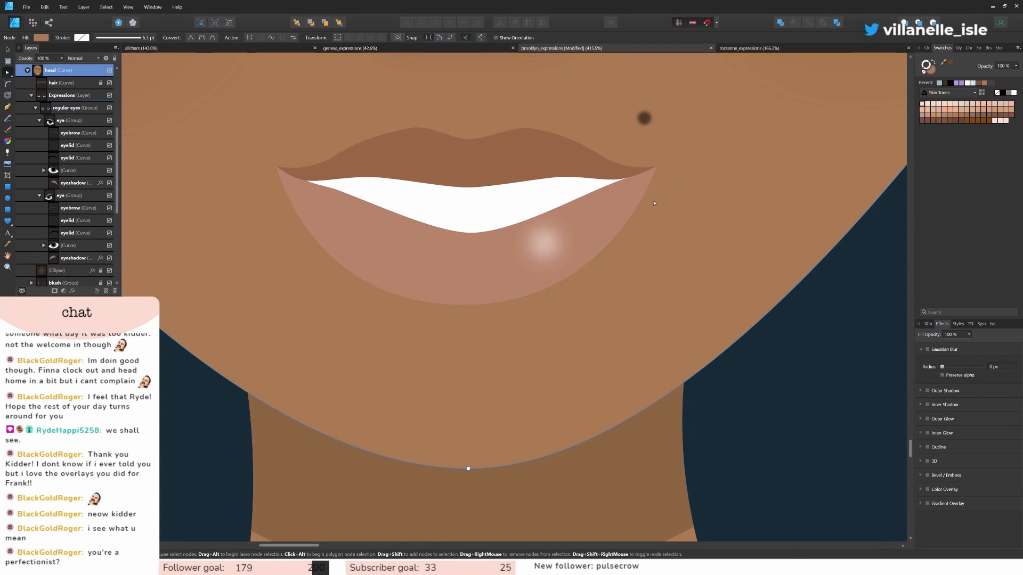
Smooth the bottom lip's inner edge near the left and right mouth corners.
{"action": "left_click", "coordinate": [311, 206]}
{"action": "scroll", "coordinate": [312, 207], "scroll_direction": "up", "scroll_amount": 5}
{"action": "left_click_drag", "start_coordinate": [379, 156], "coordinate": [391, 181]}
{"action": "scroll", "coordinate": [409, 303], "scroll_direction": "down", "scroll_amount": 4}
{"action": "left_click_drag", "start_coordinate": [722, 245], "coordinate": [772, 233]}
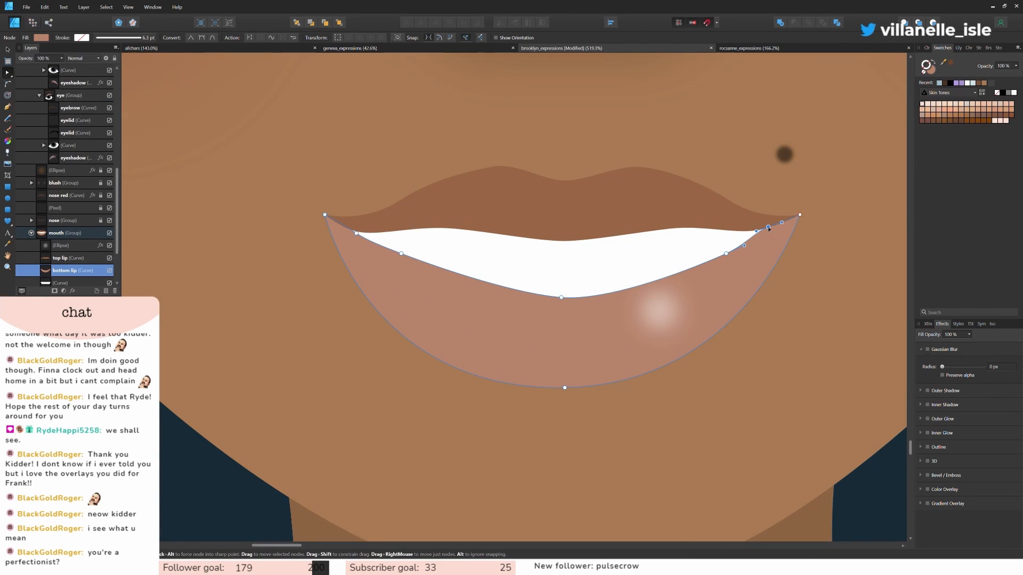
{"action": "left_click", "coordinate": [357, 234]}
Enlarge the whole mouth group slightly, keeping it centred under the nose.
{"action": "left_click", "coordinate": [712, 450]}
{"action": "scroll", "coordinate": [712, 451], "scroll_direction": "down", "scroll_amount": 3}
{"action": "left_click", "coordinate": [803, 442]}
{"action": "scroll", "coordinate": [320, 402], "scroll_direction": "down", "scroll_amount": 2}
{"action": "key", "text": "v"}
{"action": "left_click", "coordinate": [462, 402]}
{"action": "scroll", "coordinate": [467, 413], "scroll_direction": "up", "scroll_amount": 5}
{"action": "double_click", "coordinate": [458, 399]}
{"action": "left_click_drag", "start_coordinate": [517, 415], "coordinate": [476, 409]}
{"action": "key", "text": "a"}
Pull the lowest point of the bottom lip slightly further down.
{"action": "scroll", "coordinate": [476, 409], "scroll_direction": "down", "scroll_amount": 2}
{"action": "left_click", "coordinate": [426, 269]}
{"action": "scroll", "coordinate": [418, 178], "scroll_direction": "down", "scroll_amount": 2}
{"action": "left_click", "coordinate": [336, 242]}
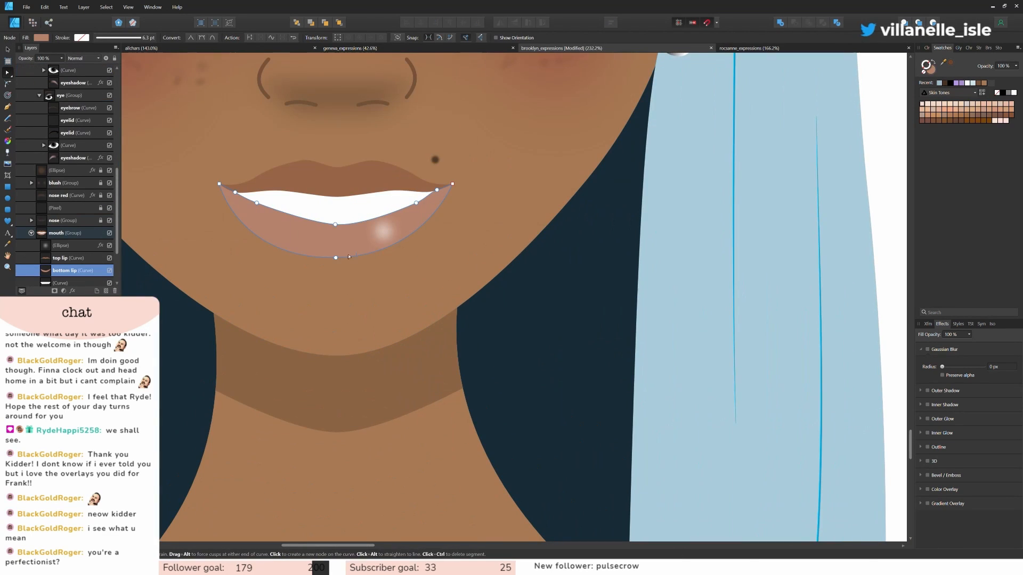
{"action": "left_click_drag", "start_coordinate": [335, 258], "coordinate": [335, 265]}
Remove the side nodes from the bottom lip's inner edge and widen the centre handles into a smooth, rounder curve.
{"action": "left_click", "coordinate": [417, 203]}
{"action": "key", "text": "Delete"}
{"action": "left_click", "coordinate": [335, 224]}
{"action": "left_click_drag", "start_coordinate": [314, 225], "coordinate": [274, 224]}
{"action": "left_click", "coordinate": [267, 246]}
Refine the top lip's nodes around the left mouth corner.
{"action": "left_click", "coordinate": [406, 298]}
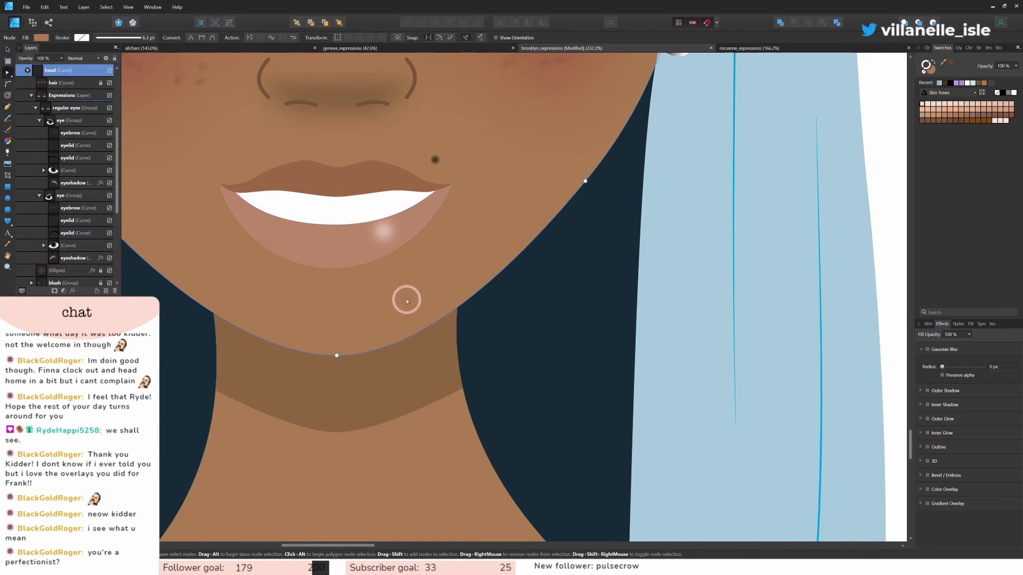
{"action": "scroll", "coordinate": [407, 309], "scroll_direction": "down", "scroll_amount": 2}
{"action": "scroll", "coordinate": [413, 319], "scroll_direction": "up", "scroll_amount": 3}
{"action": "left_click", "coordinate": [403, 101]}
{"action": "scroll", "coordinate": [458, 75], "scroll_direction": "up", "scroll_amount": 5}
{"action": "left_click", "coordinate": [394, 207]}
{"action": "left_click", "coordinate": [384, 223]}
{"action": "scroll", "coordinate": [393, 224], "scroll_direction": "down", "scroll_amount": 3}
{"action": "left_click", "coordinate": [174, 347]}
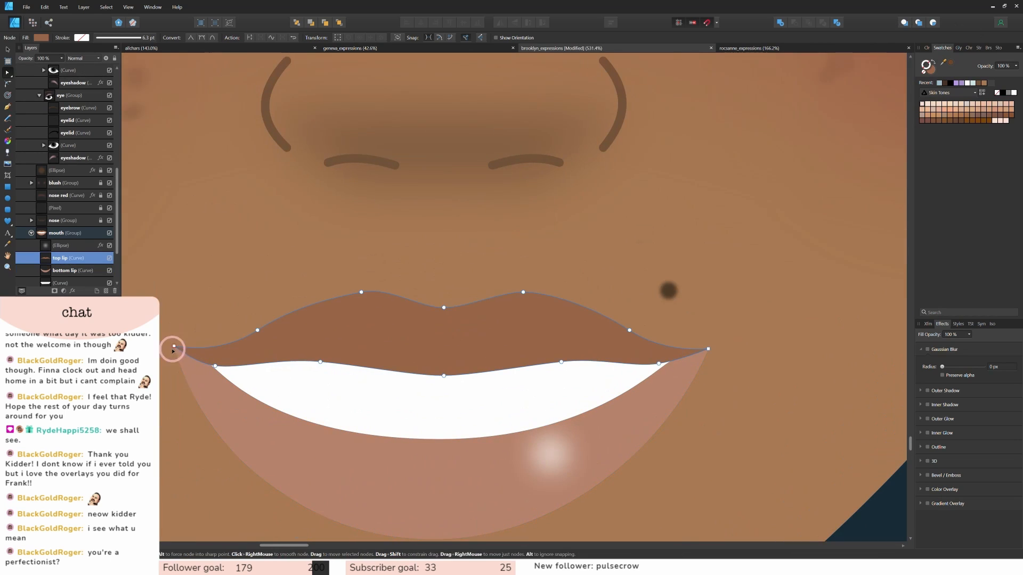
{"action": "left_click", "coordinate": [186, 373]}
Extend both outer corner points of the white teeth shape out to the corners of the mouth.
{"action": "scroll", "coordinate": [544, 399], "scroll_direction": "down", "scroll_amount": 8}
{"action": "scroll", "coordinate": [493, 411], "scroll_direction": "up", "scroll_amount": 6}
{"action": "left_click", "coordinate": [414, 368]}
{"action": "left_click", "coordinate": [475, 356]}
{"action": "scroll", "coordinate": [415, 387], "scroll_direction": "up", "scroll_amount": 4}
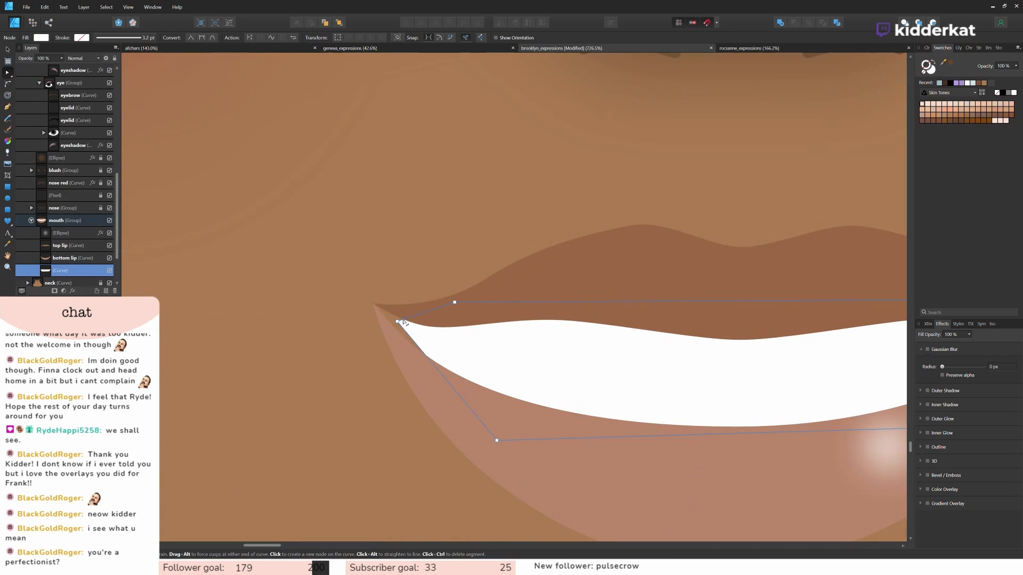
{"action": "left_click_drag", "start_coordinate": [394, 318], "coordinate": [374, 306]}
{"action": "scroll", "coordinate": [415, 329], "scroll_direction": "up", "scroll_amount": 6}
{"action": "left_click", "coordinate": [375, 267]}
{"action": "left_click", "coordinate": [202, 39]}
{"action": "left_click_drag", "start_coordinate": [375, 267], "coordinate": [374, 280]}
{"action": "left_click_drag", "start_coordinate": [252, 545], "coordinate": [283, 546]}
{"action": "left_click_drag", "start_coordinate": [629, 296], "coordinate": [679, 271]}
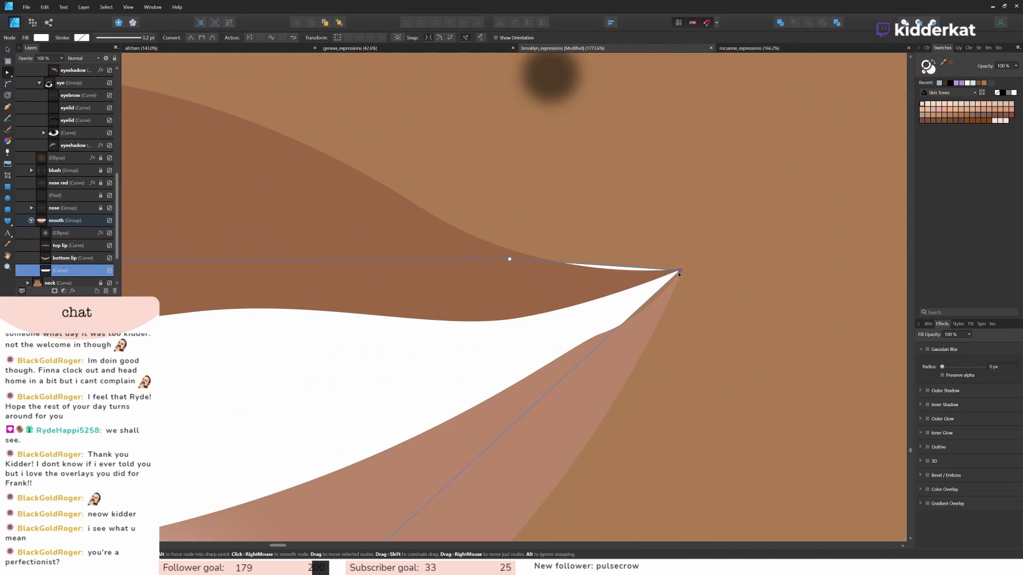
Delete the extra nodes on the bottom lip's inner edge near both mouth corners and adjust the curve at the left corner.
{"action": "left_click", "coordinate": [613, 362]}
{"action": "left_click", "coordinate": [598, 334]}
{"action": "key", "text": "Delete"}
{"action": "left_click_drag", "start_coordinate": [249, 333], "coordinate": [799, 346]}
{"action": "left_click", "coordinate": [176, 221]}
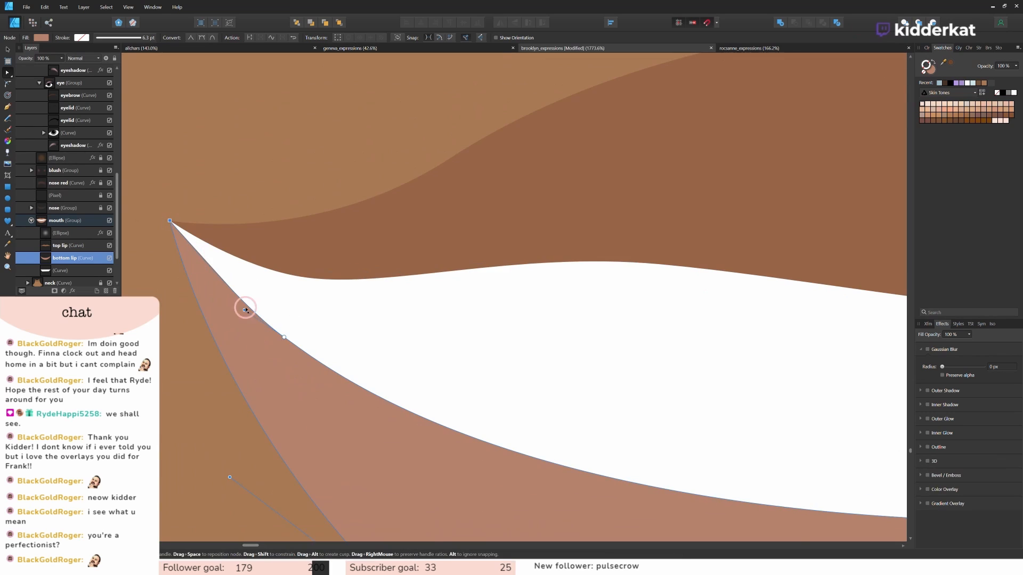
{"action": "left_click_drag", "start_coordinate": [244, 306], "coordinate": [255, 295]}
{"action": "scroll", "coordinate": [394, 355], "scroll_direction": "down", "scroll_amount": 8}
{"action": "left_click", "coordinate": [382, 350]}
{"action": "key", "text": "Delete"}
Lower the top lip's upper and lower centre nodes slightly and delete the outer node on each side of its upper edge.
{"action": "left_click", "coordinate": [453, 322]}
{"action": "left_click_drag", "start_coordinate": [374, 356], "coordinate": [645, 333]}
{"action": "left_click_drag", "start_coordinate": [513, 345], "coordinate": [514, 350]}
{"action": "left_click_drag", "start_coordinate": [513, 307], "coordinate": [514, 313]}
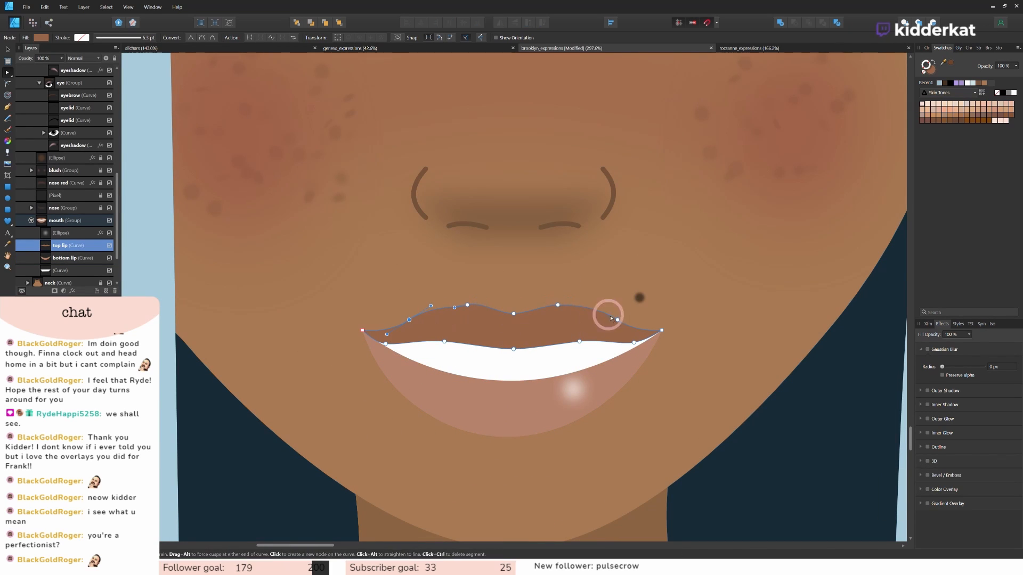
{"action": "left_click", "coordinate": [613, 317], "text": "shift"}
{"action": "key", "text": "Delete"}
Delete the outermost nodes on the top lip's lower edge beside both mouth corners.
{"action": "scroll", "coordinate": [644, 347], "scroll_direction": "up", "scroll_amount": 4}
{"action": "left_click_drag", "start_coordinate": [303, 545], "coordinate": [285, 546]}
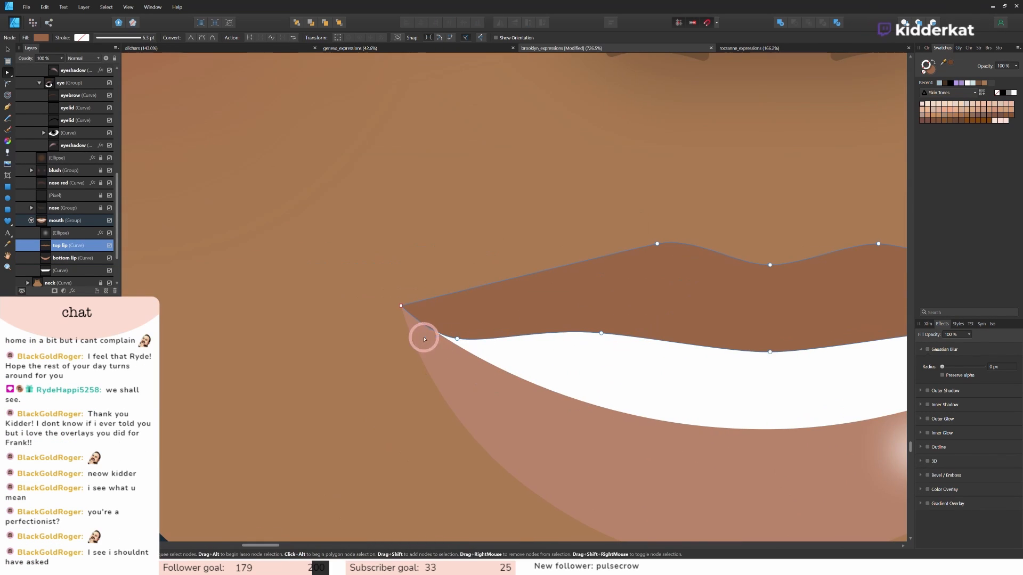
{"action": "left_click_drag", "start_coordinate": [423, 336], "coordinate": [428, 326]}
{"action": "scroll", "coordinate": [677, 416], "scroll_direction": "down", "scroll_amount": 5}
{"action": "left_click", "coordinate": [679, 411]}
{"action": "left_click", "coordinate": [692, 379]}
{"action": "left_click_drag", "start_coordinate": [652, 389], "coordinate": [665, 389]}
{"action": "left_click_drag", "start_coordinate": [758, 389], "coordinate": [810, 374]}
{"action": "key", "text": "Delete"}
{"action": "left_click", "coordinate": [607, 392]}
{"action": "key", "text": "Delete"}
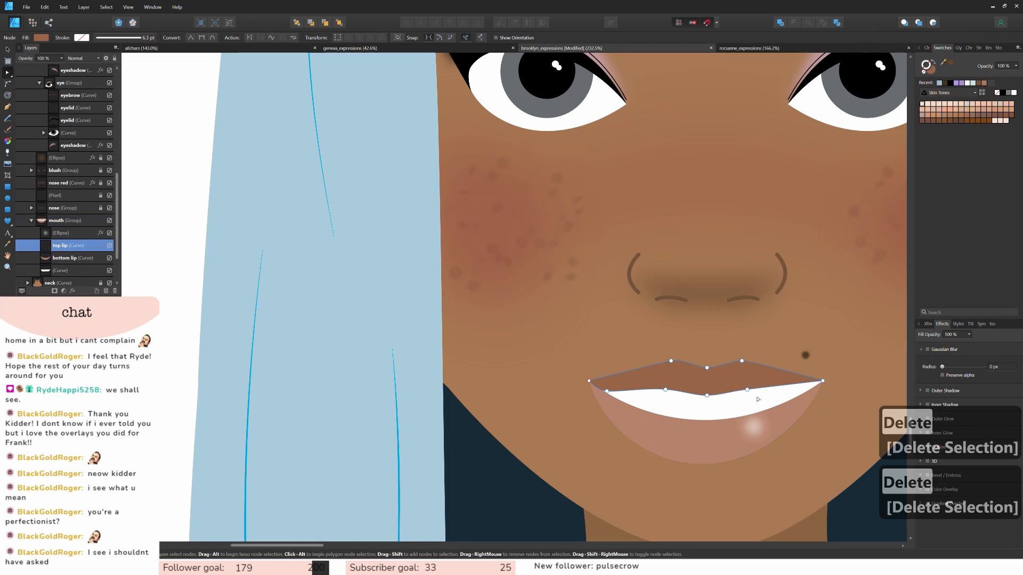
Reposition the nodes of the top lip's lower edge on both sides of its centre dip to widen the curve.
{"action": "left_click_drag", "start_coordinate": [747, 390], "coordinate": [772, 391]}
{"action": "left_click_drag", "start_coordinate": [665, 389], "coordinate": [638, 384]}
{"action": "left_click", "coordinate": [809, 402]}
{"action": "scroll", "coordinate": [809, 401], "scroll_direction": "up", "scroll_amount": 3}
{"action": "left_click_drag", "start_coordinate": [772, 391], "coordinate": [688, 377]}
{"action": "left_click", "coordinate": [772, 364]}
{"action": "left_click", "coordinate": [449, 366]}
{"action": "left_click_drag", "start_coordinate": [477, 368], "coordinate": [528, 377]}
{"action": "left_click_drag", "start_coordinate": [448, 367], "coordinate": [424, 382]}
Refine the top lip's lower-edge nodes and handles near both mouth corners so the edge tapers evenly over the teeth.
{"action": "left_click", "coordinate": [425, 407]}
{"action": "left_click_drag", "start_coordinate": [790, 392], "coordinate": [790, 380]}
{"action": "left_click", "coordinate": [852, 394]}
{"action": "left_click", "coordinate": [426, 405]}
{"action": "left_click_drag", "start_coordinate": [458, 402], "coordinate": [457, 398]}
{"action": "left_click", "coordinate": [746, 357]}
{"action": "left_click_drag", "start_coordinate": [776, 373], "coordinate": [780, 382]}
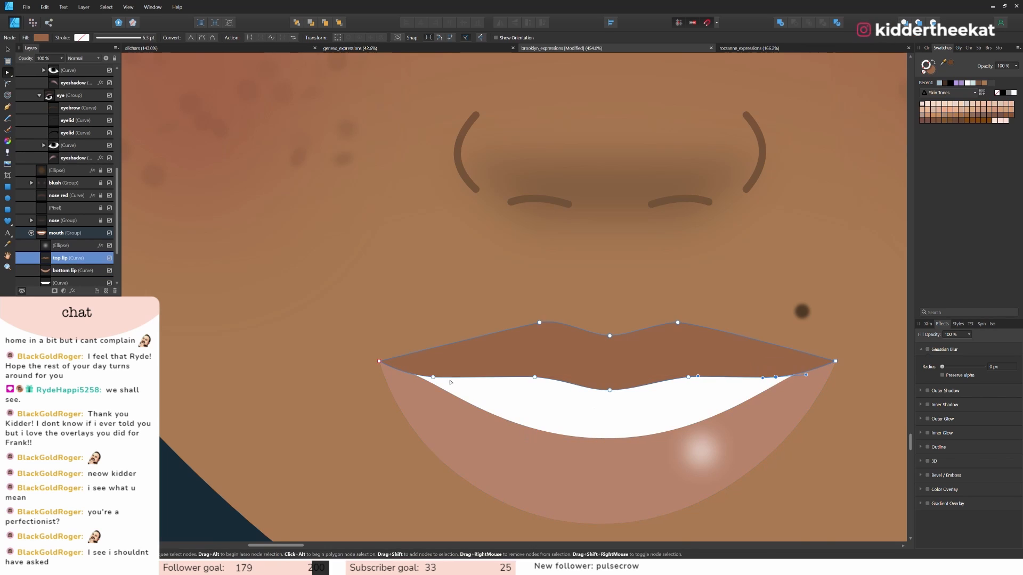
{"action": "left_click_drag", "start_coordinate": [440, 377], "coordinate": [435, 382]}
Nudge the top lip's curve slightly inward at the left mouth corner.
{"action": "left_click", "coordinate": [799, 410]}
{"action": "scroll", "coordinate": [900, 509], "scroll_direction": "up", "scroll_amount": 3}
{"action": "left_click_drag", "start_coordinate": [280, 545], "coordinate": [264, 547]}
{"action": "left_click_drag", "start_coordinate": [380, 327], "coordinate": [394, 329]}
{"action": "left_click", "coordinate": [415, 452]}
Deselect the lip artwork and close the brooklyn_expressions document.
{"action": "scroll", "coordinate": [558, 452], "scroll_direction": "down", "scroll_amount": 11}
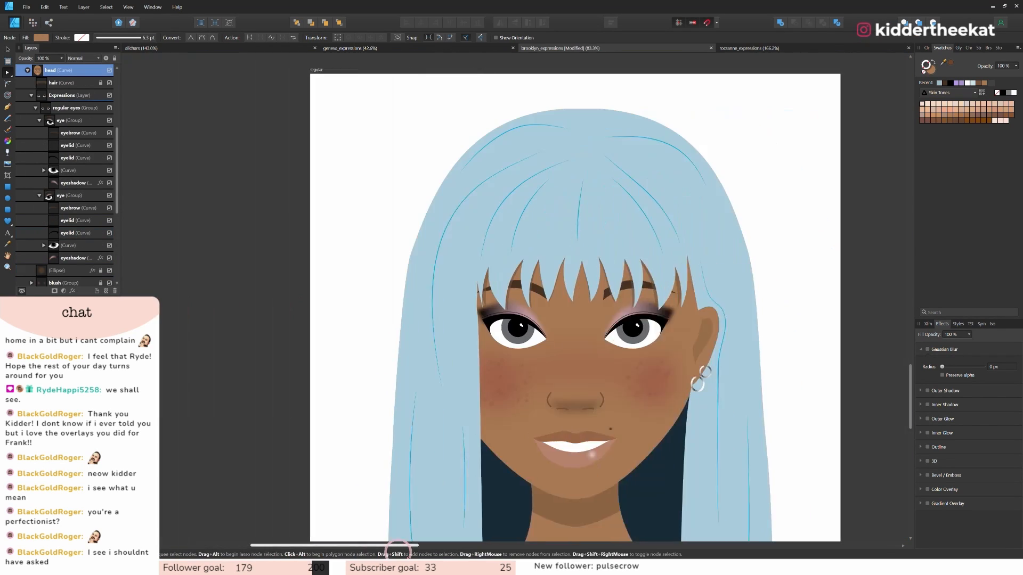
{"action": "left_click_drag", "start_coordinate": [393, 546], "coordinate": [433, 546]}
{"action": "scroll", "coordinate": [474, 457], "scroll_direction": "down", "scroll_amount": 1}
{"action": "scroll", "coordinate": [474, 457], "scroll_direction": "up", "scroll_amount": 1}
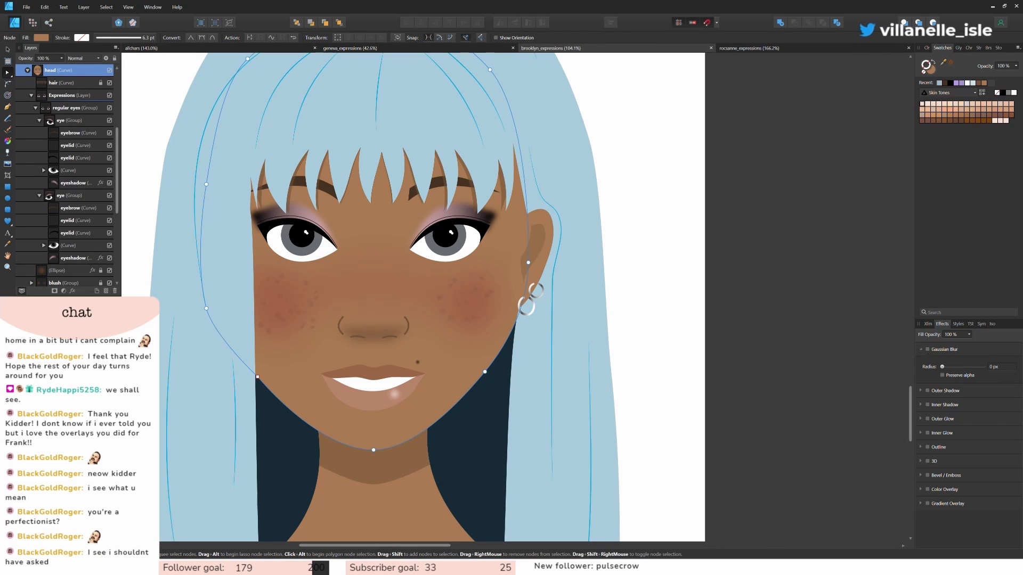
{"action": "left_click", "coordinate": [381, 405]}
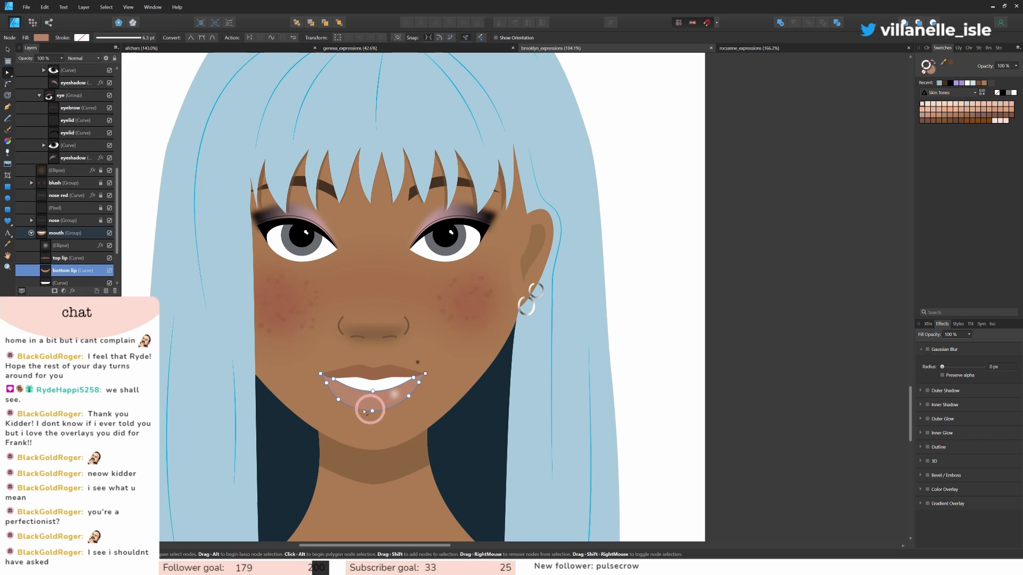
{"action": "left_click", "coordinate": [717, 258]}
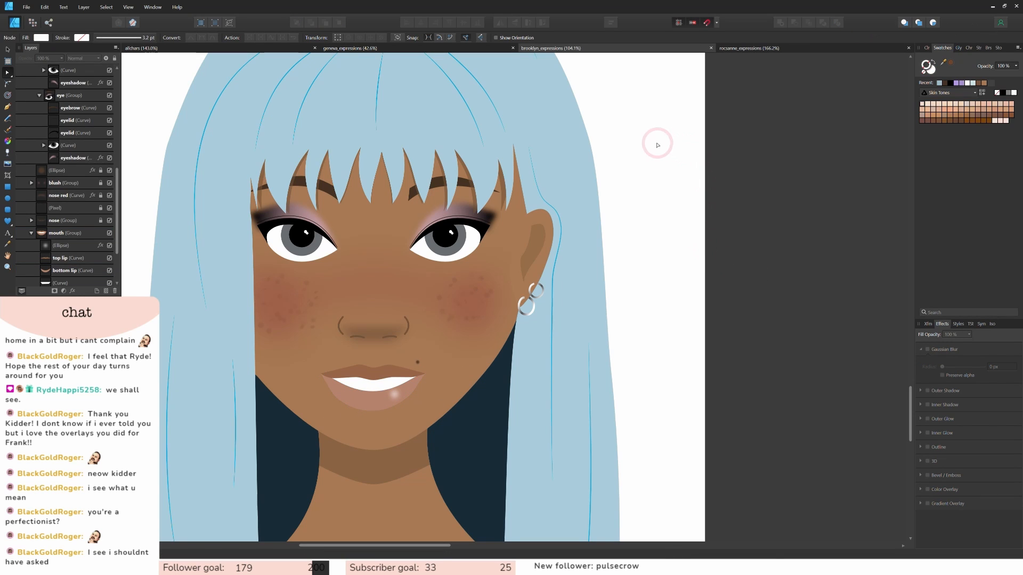
{"action": "left_click", "coordinate": [707, 51]}
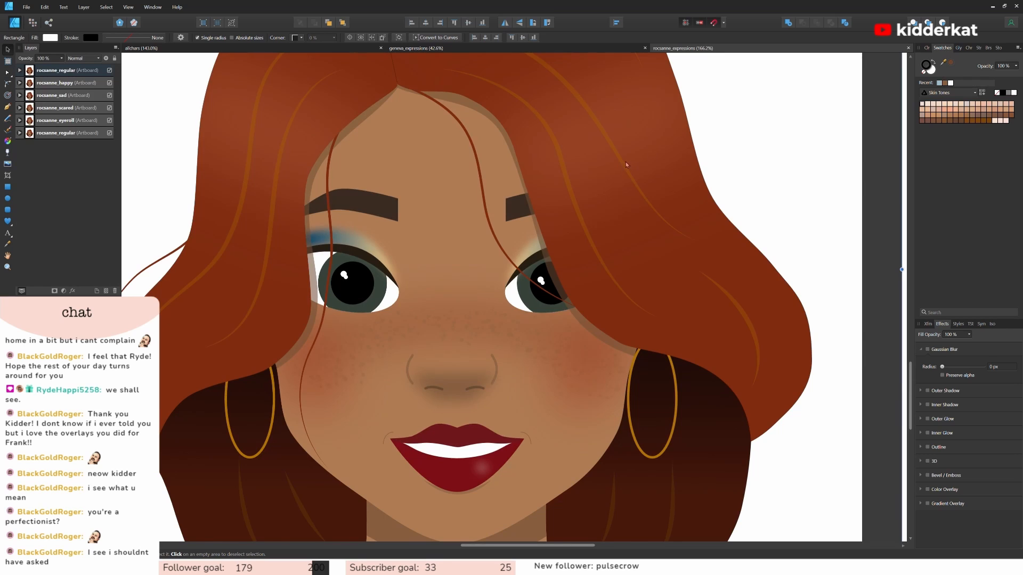
Examine the red-haired character's expression artboards, looking closely at the sad and happy faces.
{"action": "scroll", "coordinate": [625, 163], "scroll_direction": "down", "scroll_amount": 3}
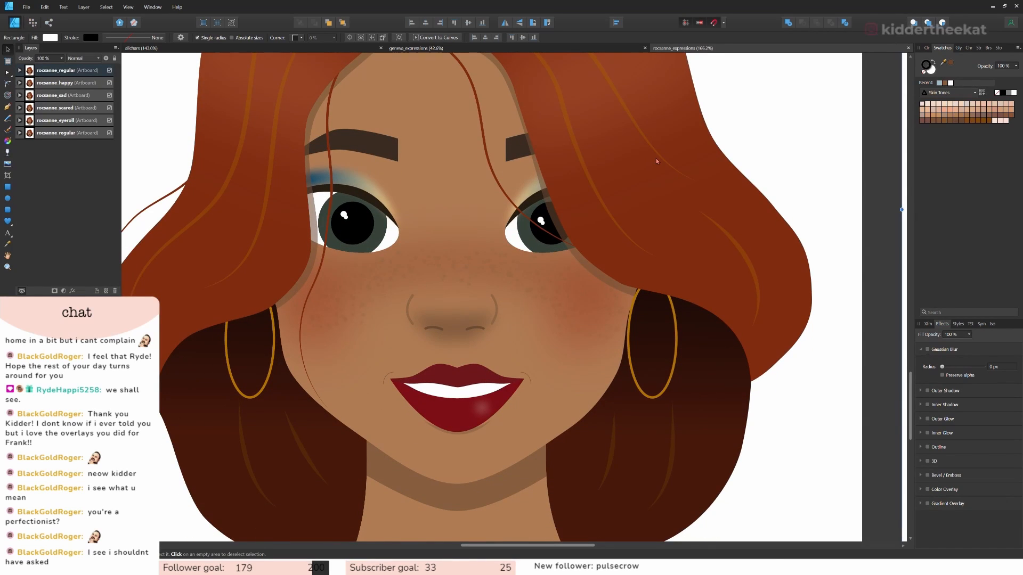
{"action": "scroll", "coordinate": [666, 145], "scroll_direction": "down", "scroll_amount": 5}
{"action": "scroll", "coordinate": [708, 308], "scroll_direction": "down", "scroll_amount": 2}
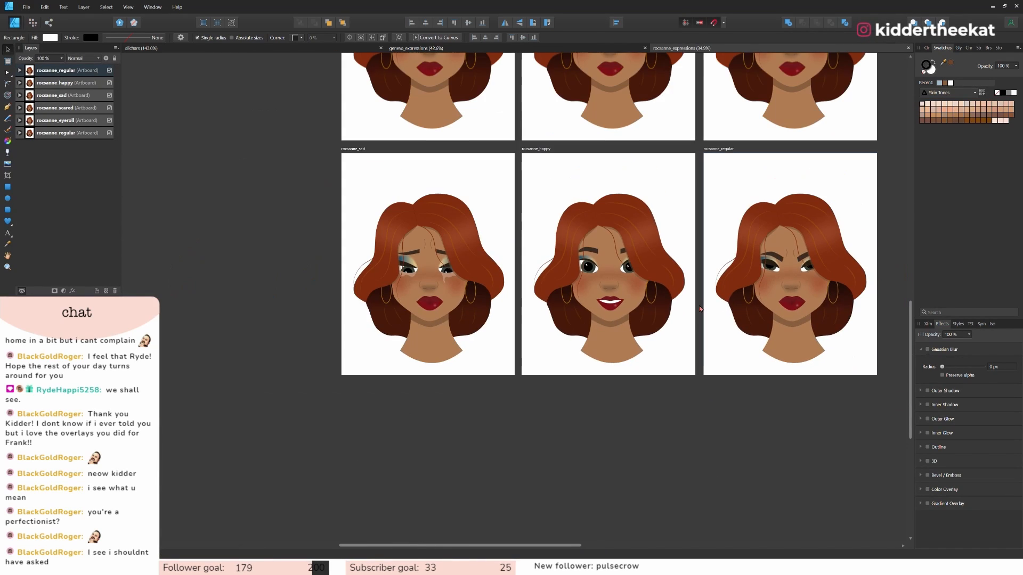
{"action": "scroll", "coordinate": [714, 308], "scroll_direction": "up", "scroll_amount": 4}
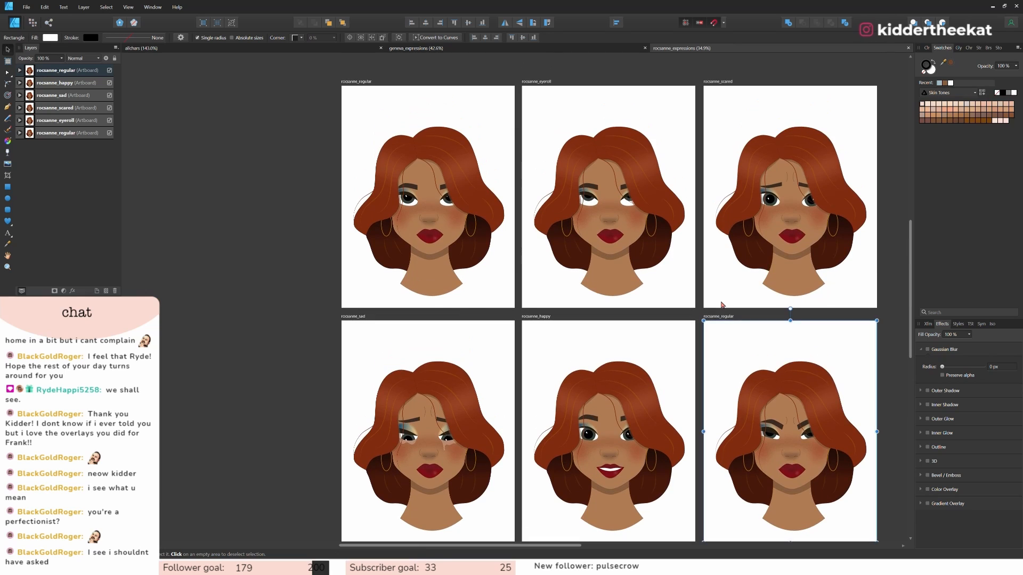
{"action": "left_click", "coordinate": [714, 312]}
{"action": "scroll", "coordinate": [715, 311], "scroll_direction": "down", "scroll_amount": 2}
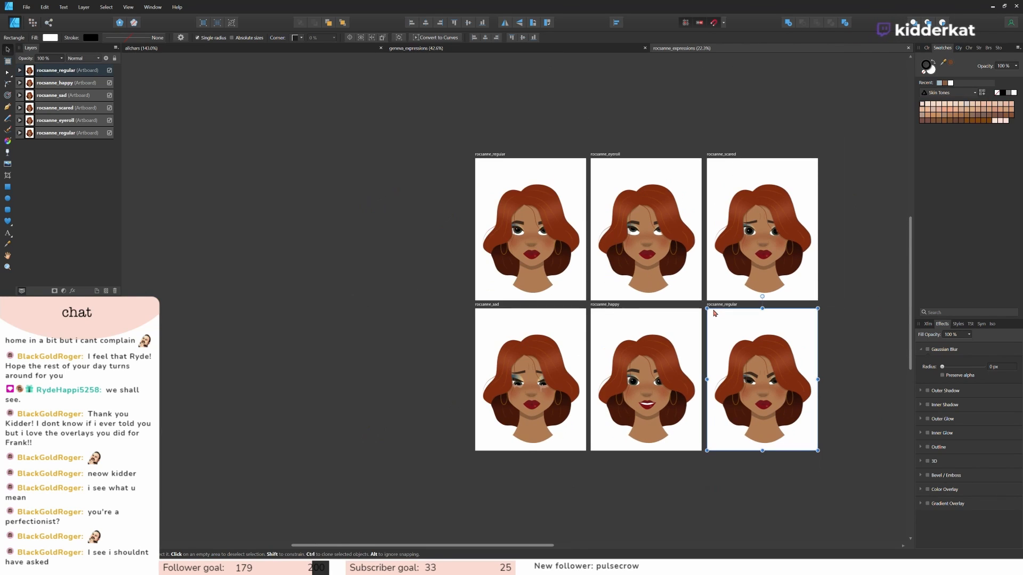
{"action": "scroll", "coordinate": [714, 323], "scroll_direction": "down", "scroll_amount": 2}
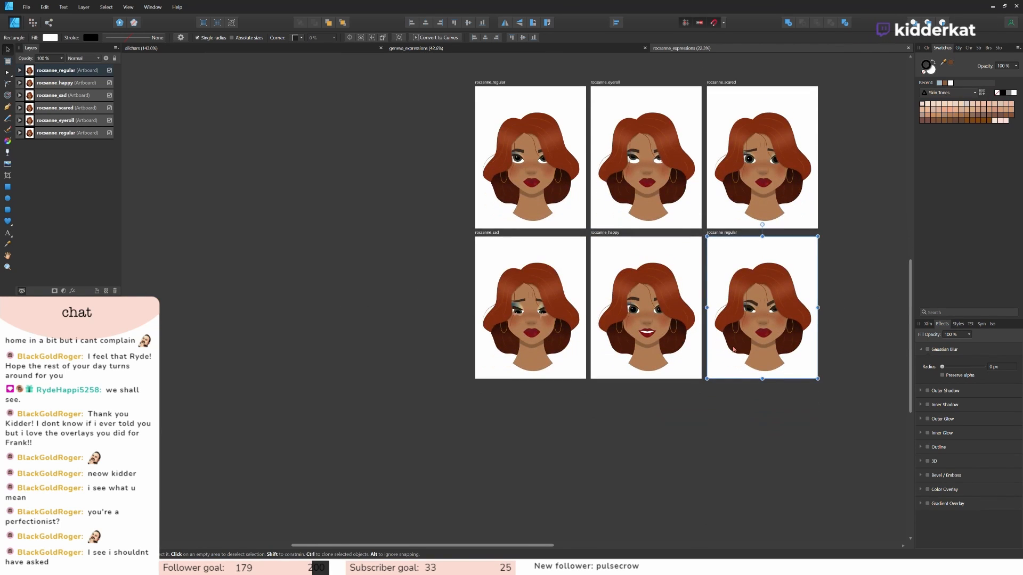
{"action": "scroll", "coordinate": [690, 353], "scroll_direction": "left", "scroll_amount": 2}
{"action": "scroll", "coordinate": [691, 353], "scroll_direction": "up", "scroll_amount": 5}
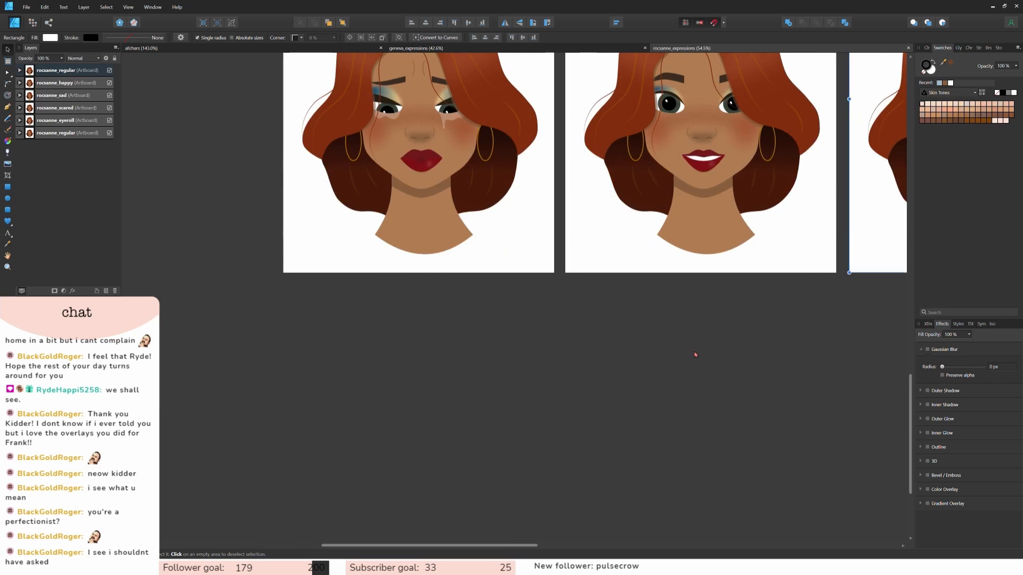
{"action": "scroll", "coordinate": [618, 320], "scroll_direction": "right", "scroll_amount": 2}
{"action": "scroll", "coordinate": [618, 319], "scroll_direction": "up", "scroll_amount": 1}
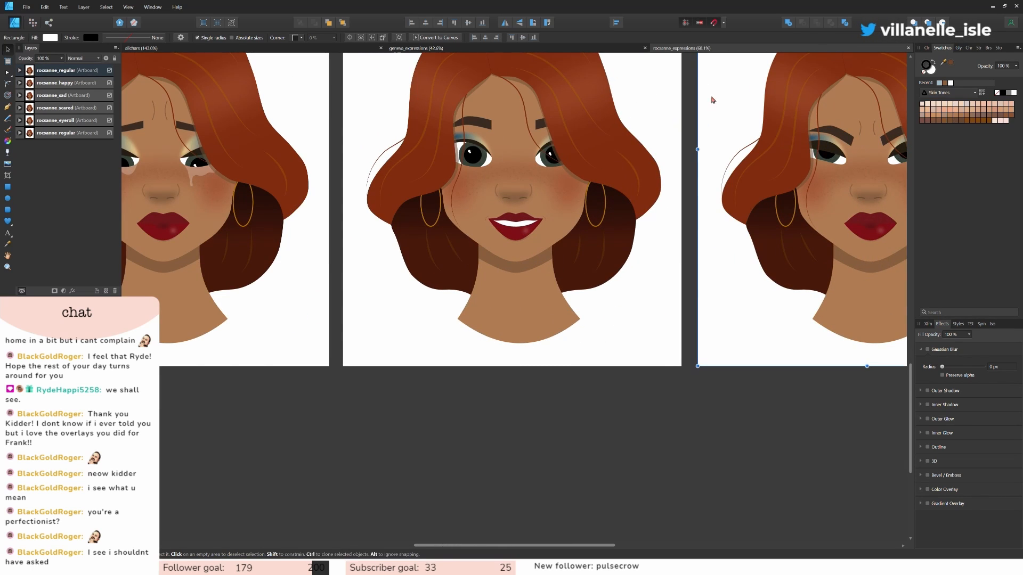
Open the recent file handphone1.afdesign and clear the selection on its artboard.
{"action": "left_click", "coordinate": [27, 7]}
{"action": "mouse_move", "coordinate": [29, 53]}
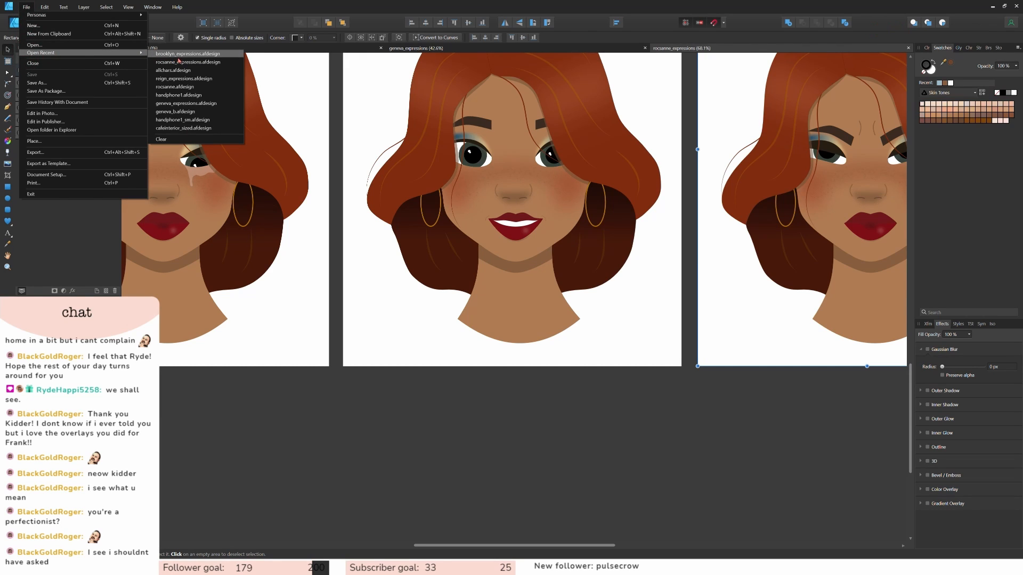
{"action": "left_click", "coordinate": [183, 97]}
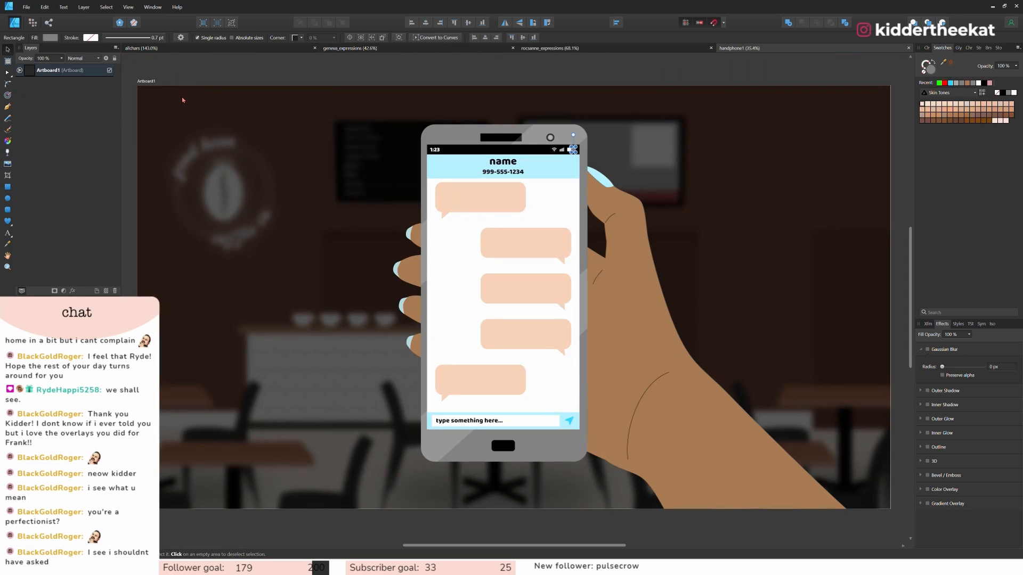
{"action": "left_click", "coordinate": [701, 170]}
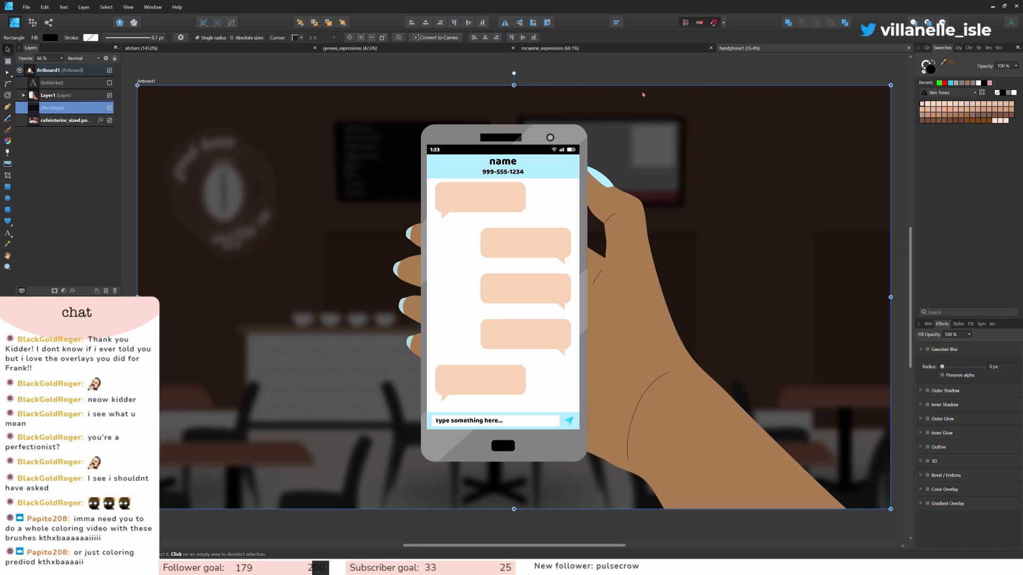
{"action": "left_click", "coordinate": [658, 74]}
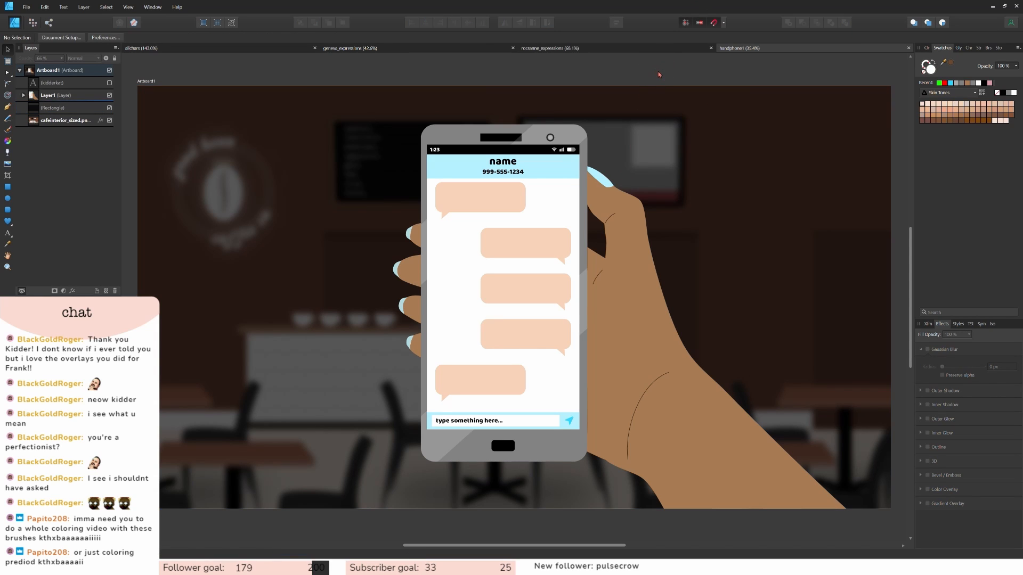
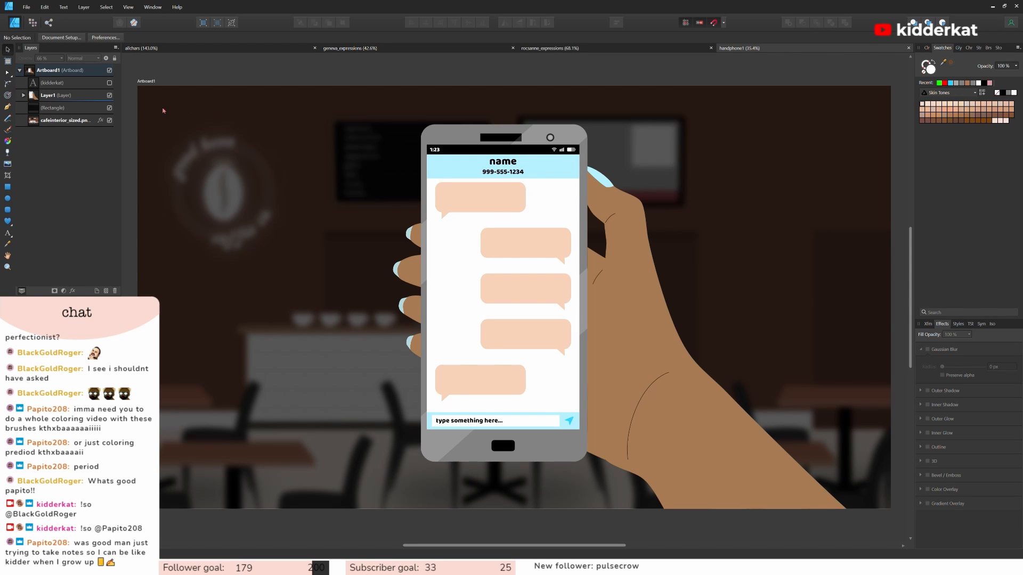
Expand Layer1 down through the phone group, chassis and status bar rectangle to the contents of the battery curve.
{"action": "left_click", "coordinate": [24, 95]}
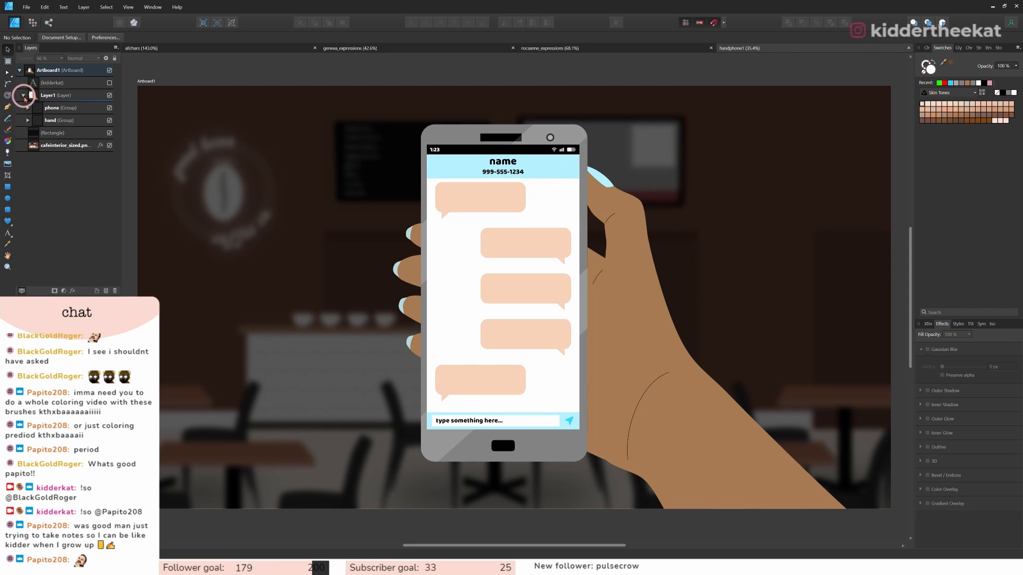
{"action": "left_click", "coordinate": [29, 108]}
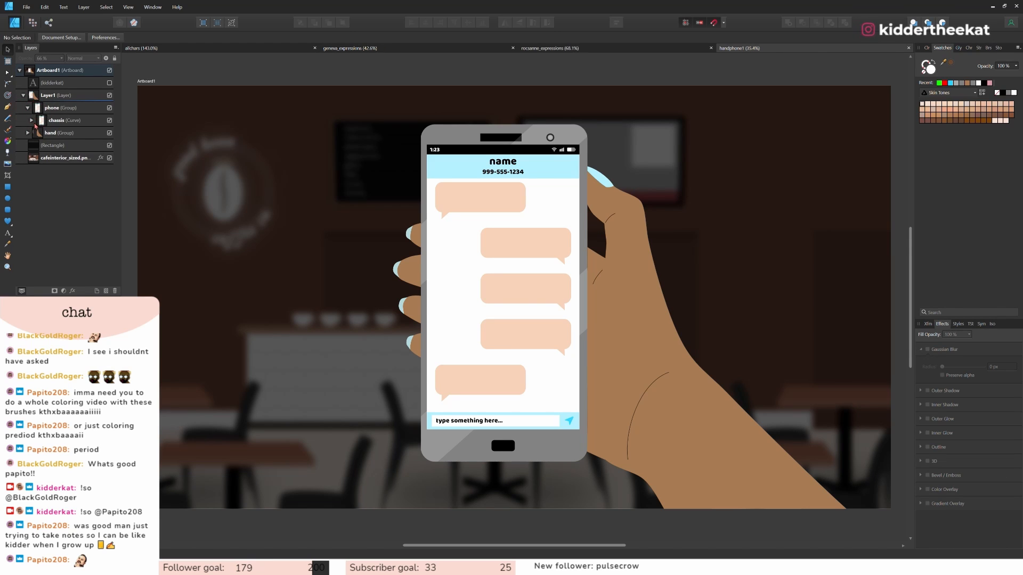
{"action": "left_click", "coordinate": [32, 120]}
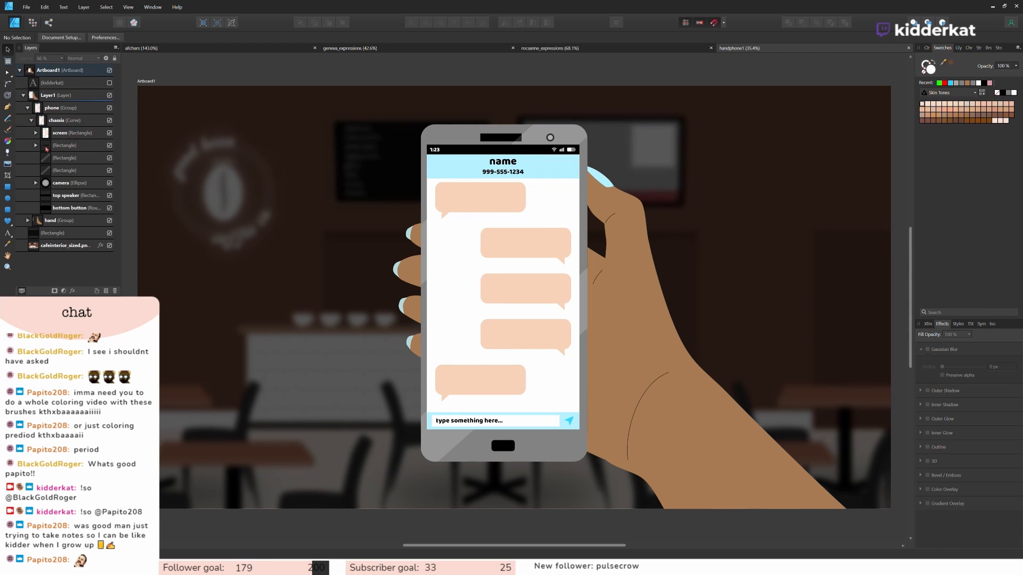
{"action": "left_click", "coordinate": [36, 147]}
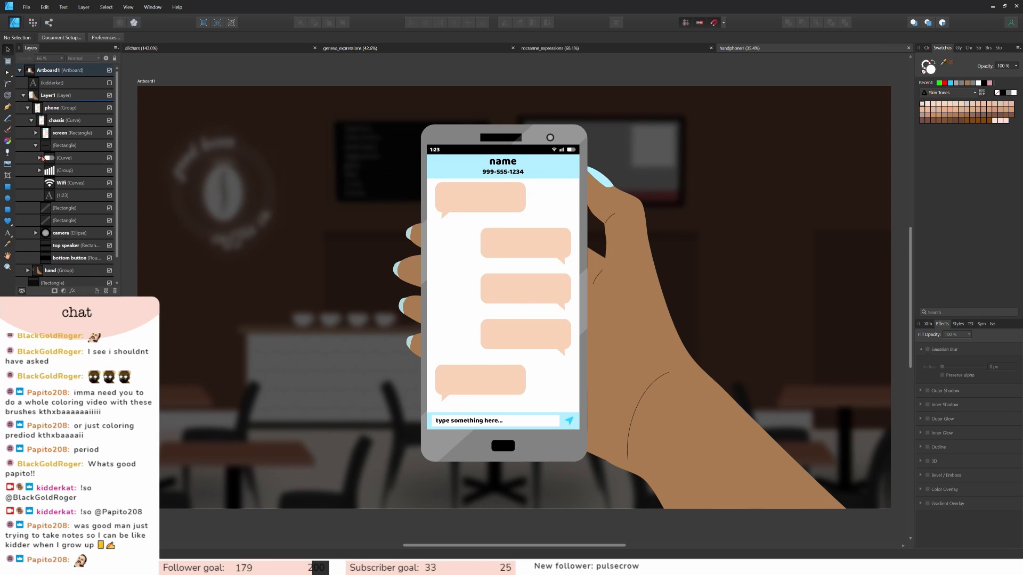
{"action": "left_click", "coordinate": [40, 158]}
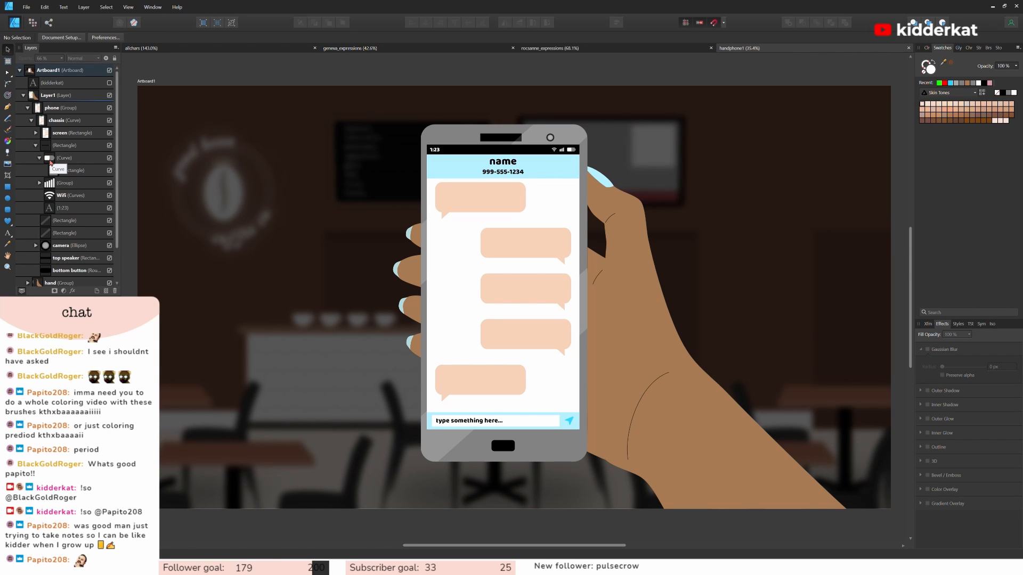
Hide the grey rectangle nested inside the battery icon's curve, and select the phone group.
{"action": "scroll", "coordinate": [589, 248], "scroll_direction": "up", "scroll_amount": 5}
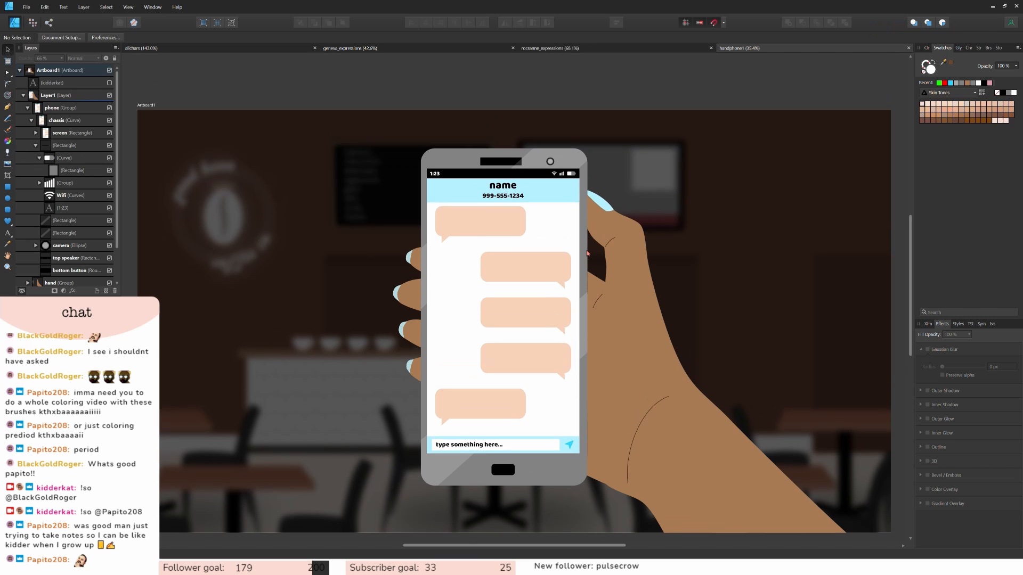
{"action": "scroll", "coordinate": [597, 250], "scroll_direction": "up", "scroll_amount": 5}
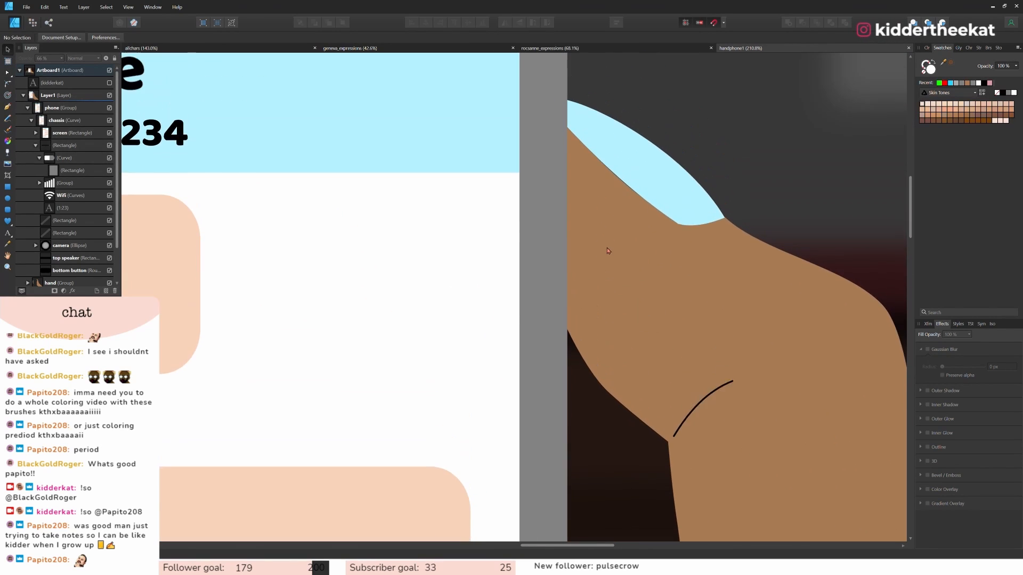
{"action": "scroll", "coordinate": [606, 248], "scroll_direction": "up", "scroll_amount": 4}
{"action": "scroll", "coordinate": [583, 221], "scroll_direction": "up", "scroll_amount": 3}
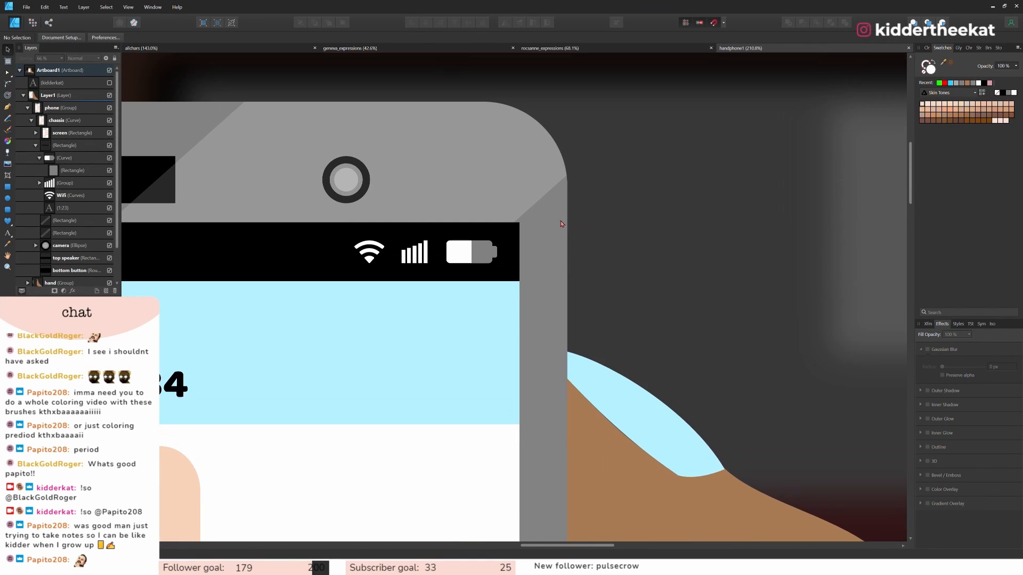
{"action": "scroll", "coordinate": [559, 222], "scroll_direction": "up", "scroll_amount": 4}
{"action": "scroll", "coordinate": [336, 216], "scroll_direction": "left", "scroll_amount": 4}
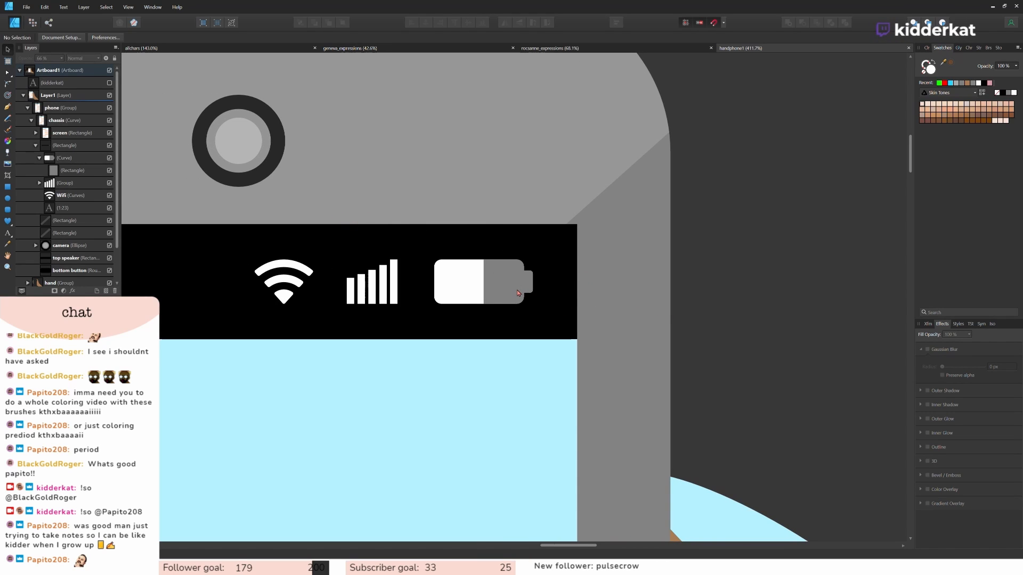
{"action": "left_click", "coordinate": [109, 171]}
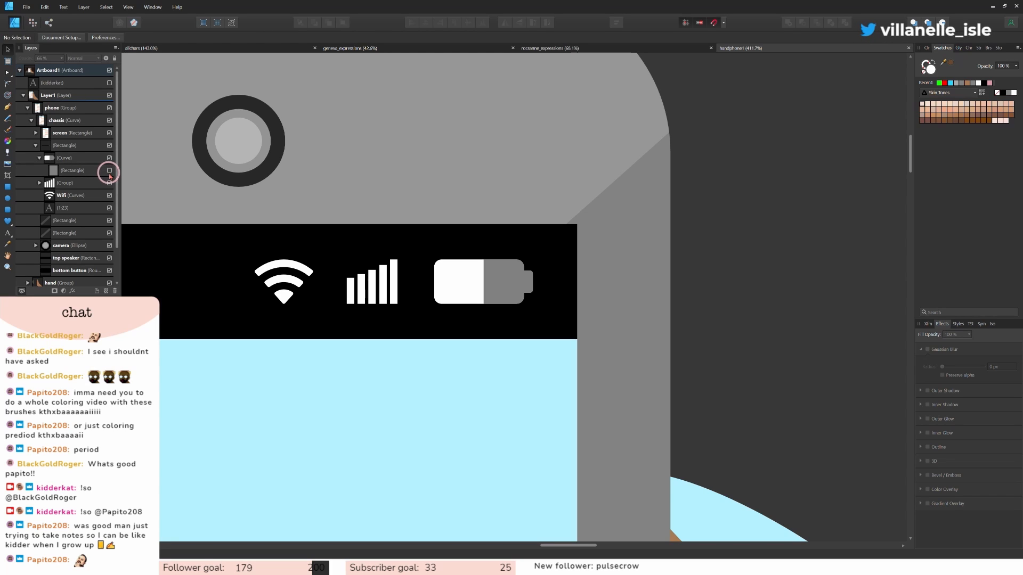
{"action": "left_click", "coordinate": [582, 318]}
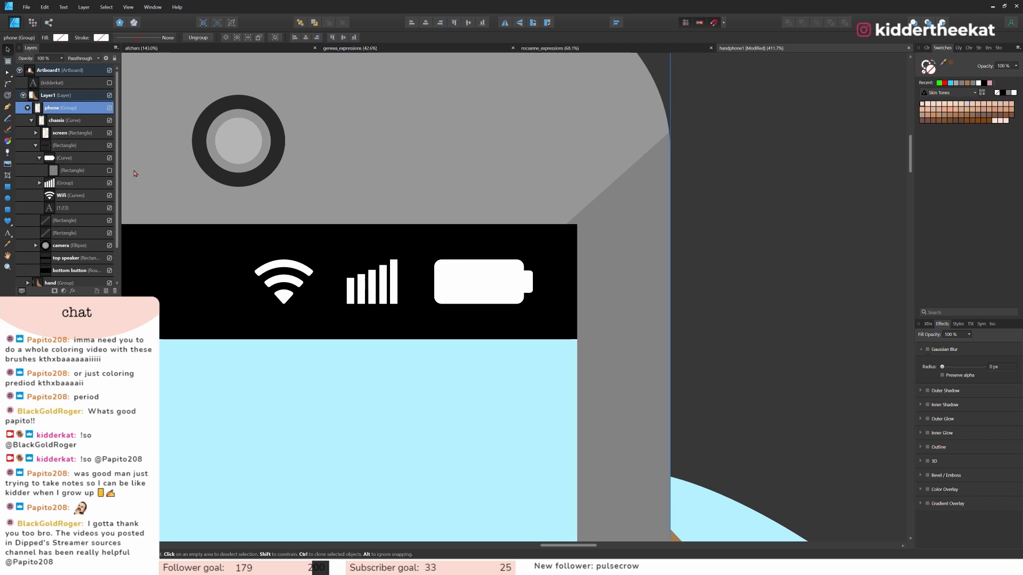
Show the hidden grey rectangle inside the battery curve and widen it to cover all but a narrow strip of the battery.
{"action": "left_click", "coordinate": [110, 170]}
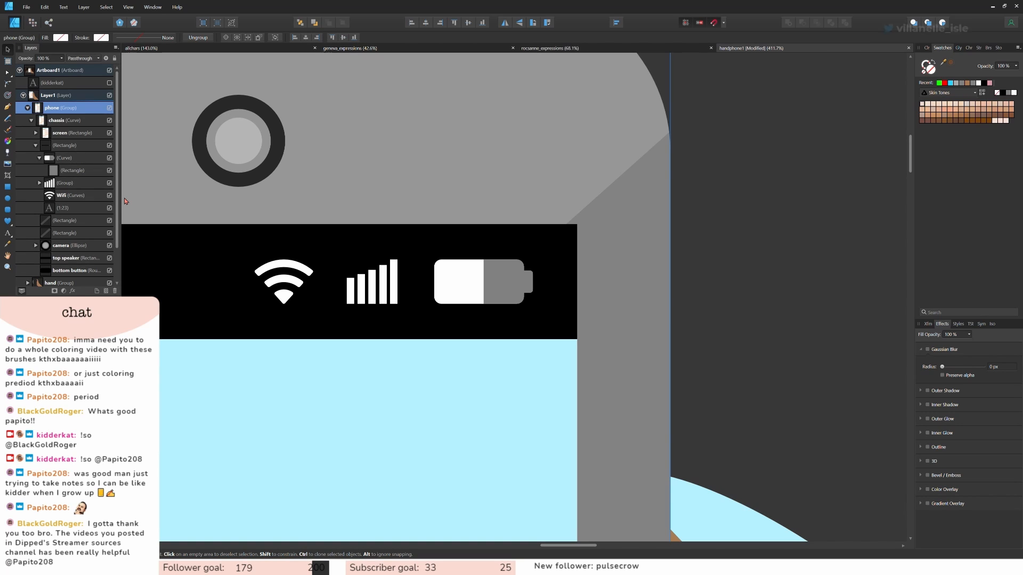
{"action": "left_click", "coordinate": [93, 170]}
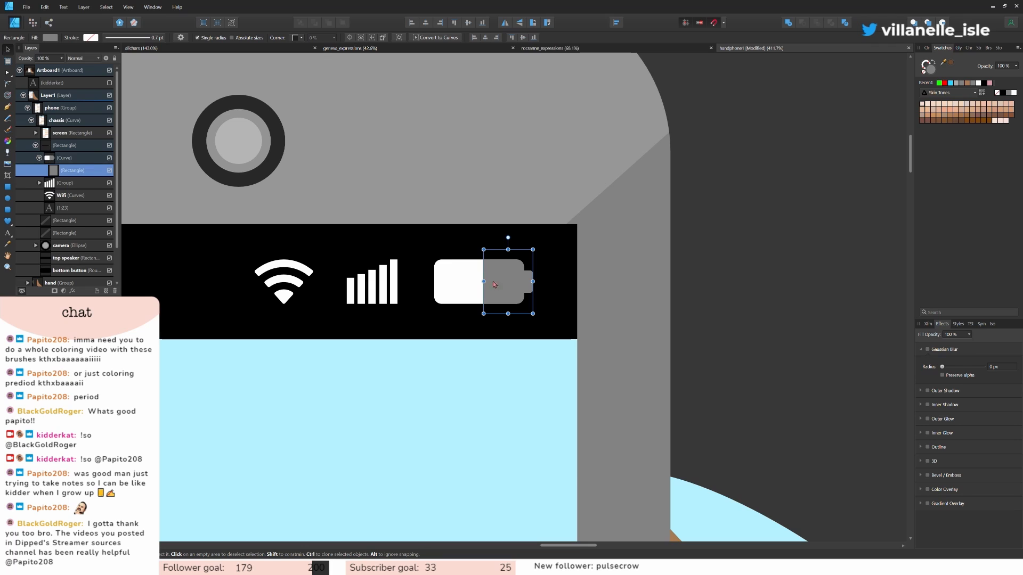
{"action": "left_click_drag", "start_coordinate": [482, 281], "coordinate": [447, 281]}
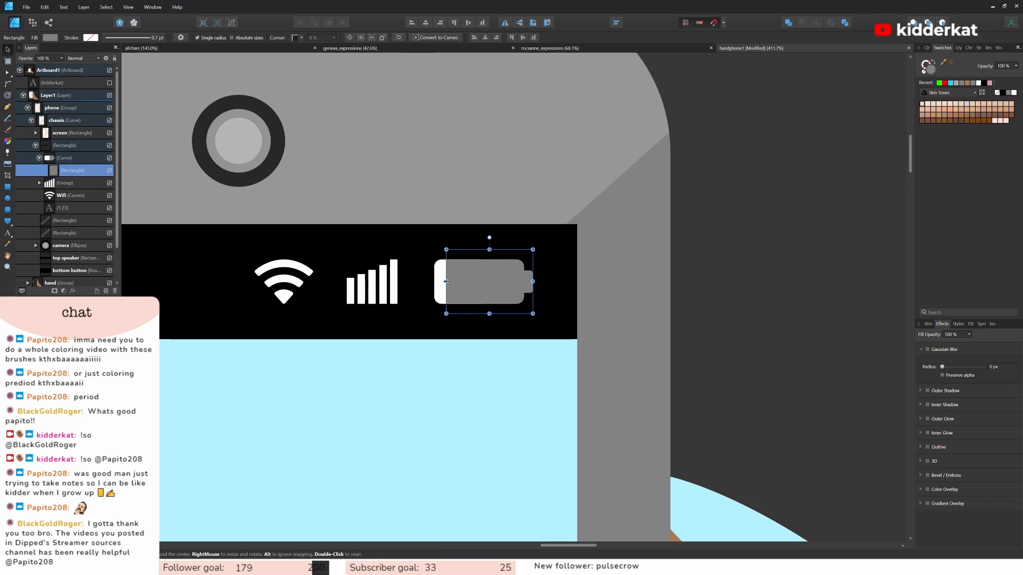
{"action": "left_click", "coordinate": [547, 320]}
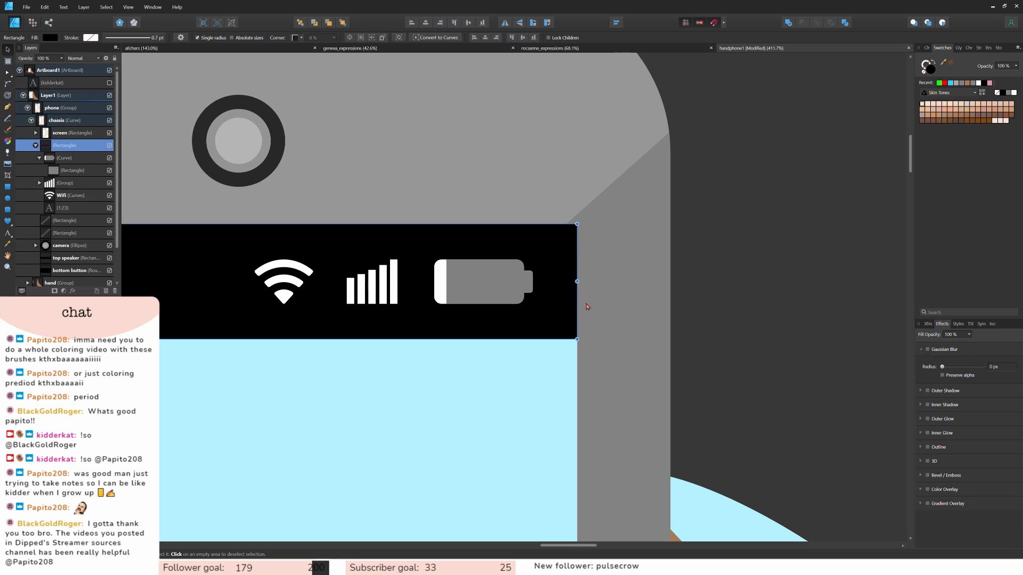
Narrow the grey rectangle to the battery's tip, then stretch it back over nearly the entire battery.
{"action": "left_click", "coordinate": [82, 171]}
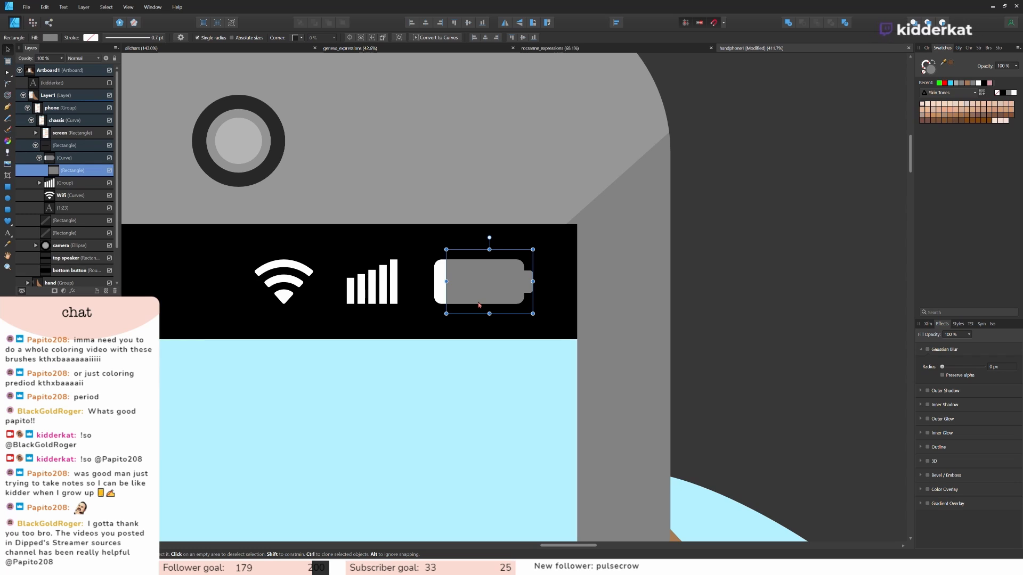
{"action": "left_click_drag", "start_coordinate": [446, 282], "coordinate": [522, 283]}
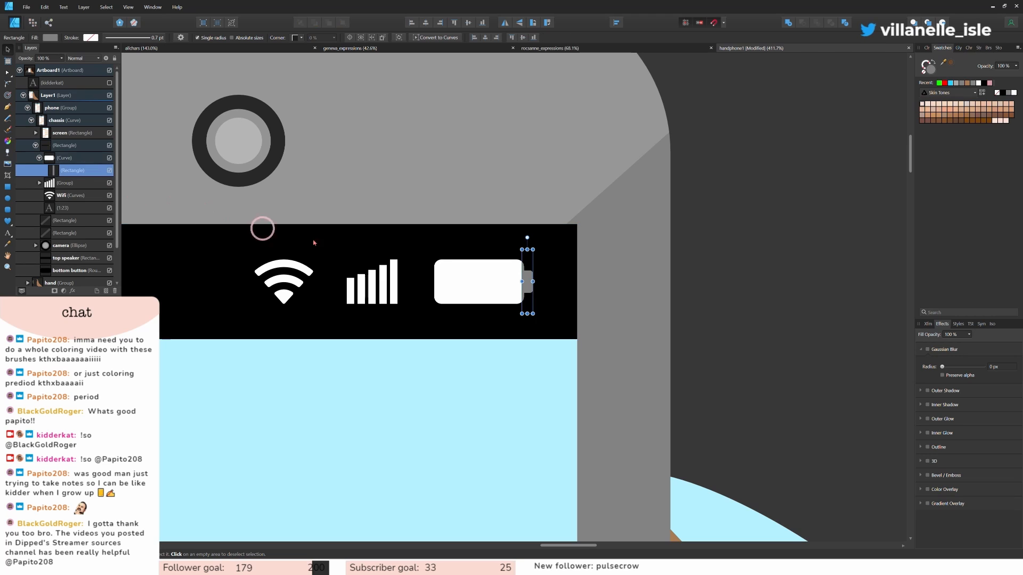
{"action": "left_click_drag", "start_coordinate": [522, 281], "coordinate": [434, 282]}
{"action": "left_click", "coordinate": [428, 316]}
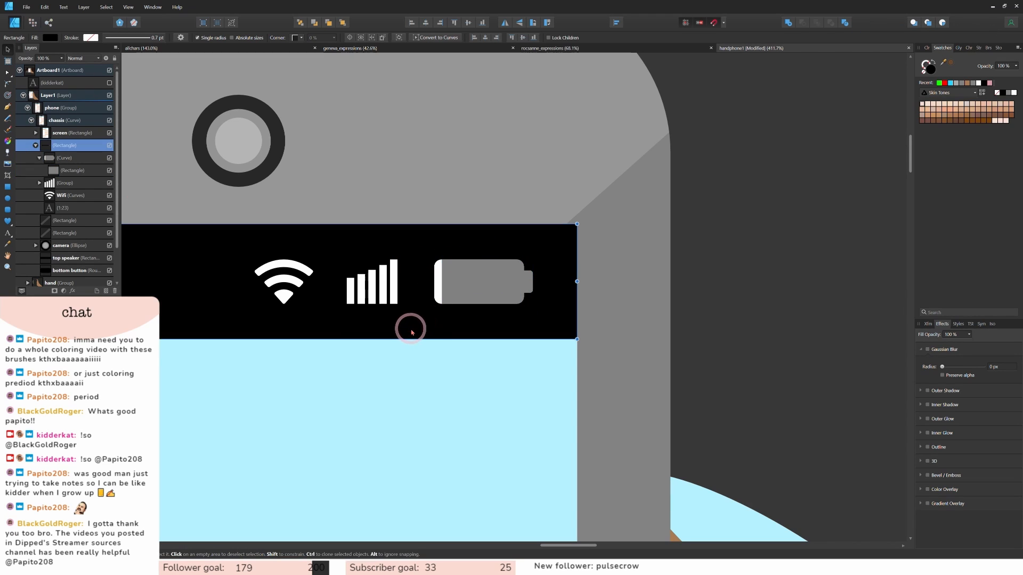
Fill the battery curve with red and clear it from the selection.
{"action": "left_click", "coordinate": [72, 159]}
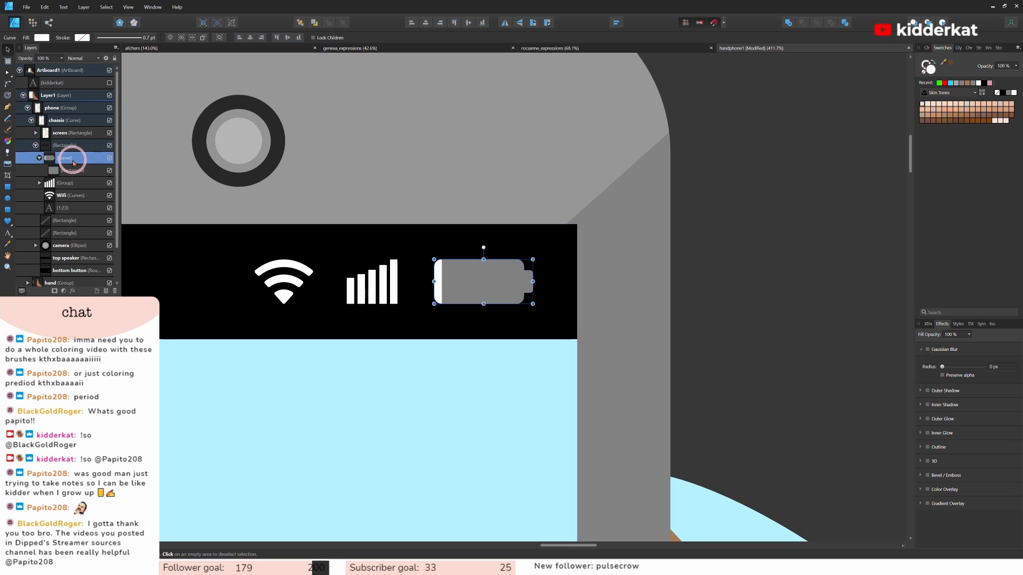
{"action": "left_click", "coordinate": [945, 82]}
{"action": "left_click", "coordinate": [791, 213]}
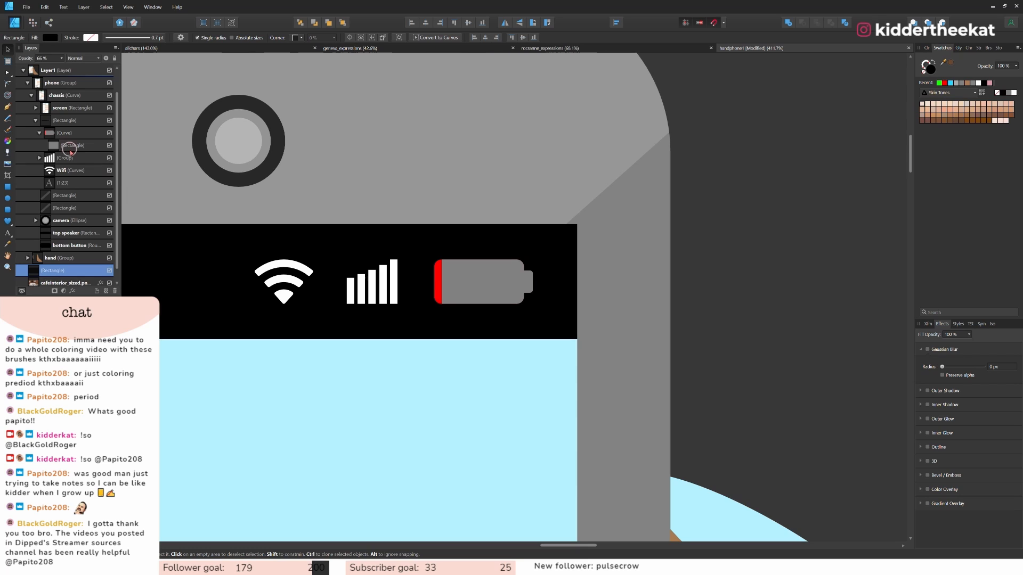
Narrow the grey rectangle to the battery's tip end and fill it with green.
{"action": "left_click", "coordinate": [462, 290]}
{"action": "left_click_drag", "start_coordinate": [436, 281], "coordinate": [520, 282]}
{"action": "left_click", "coordinate": [938, 82]}
{"action": "left_click", "coordinate": [871, 224]}
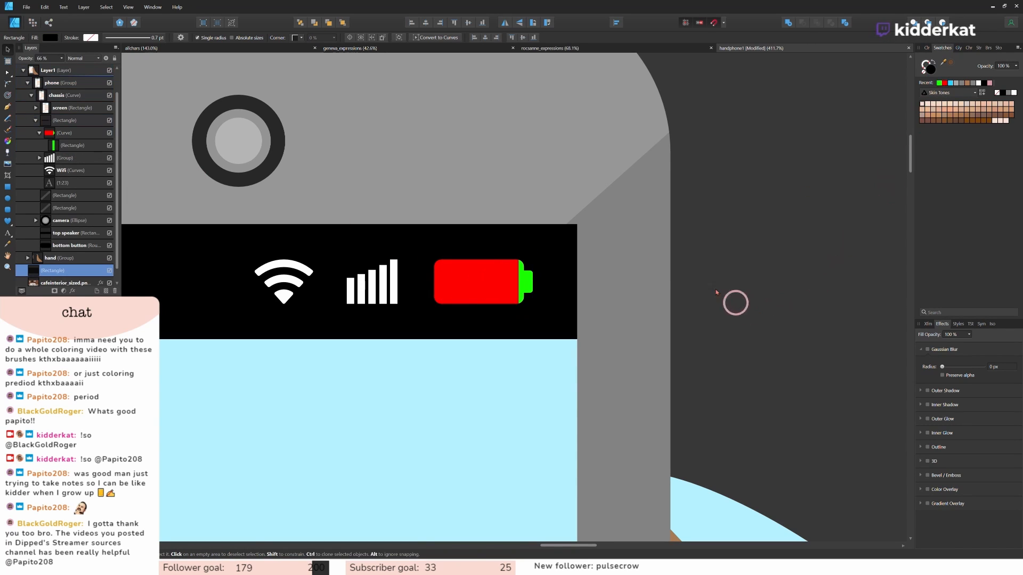
Undo the nested rectangle's green fill and fill the battery curve with green instead.
{"action": "left_click", "coordinate": [68, 145]}
{"action": "key", "text": "ctrl+z"}
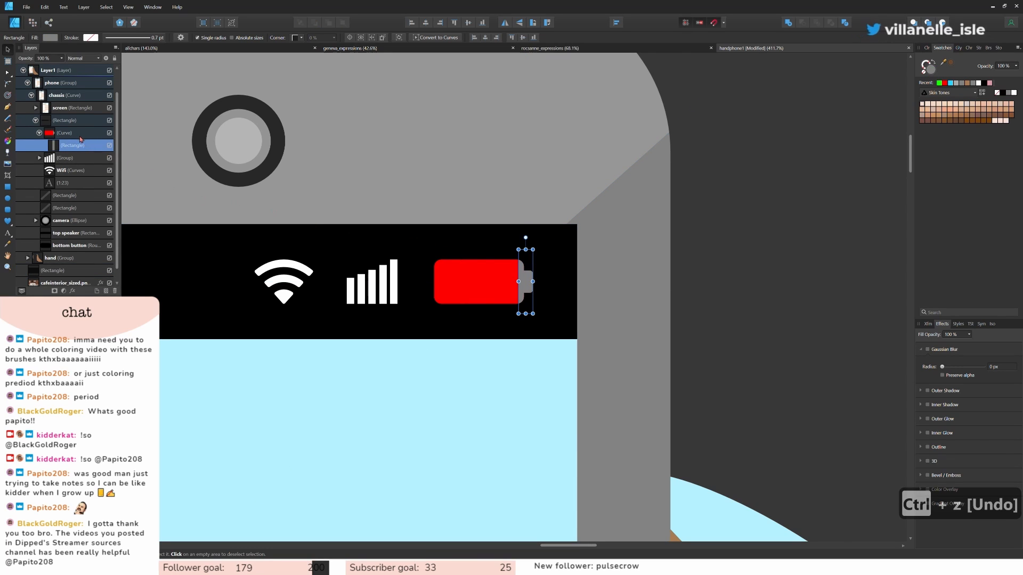
{"action": "left_click", "coordinate": [79, 133]}
{"action": "left_click", "coordinate": [931, 70]}
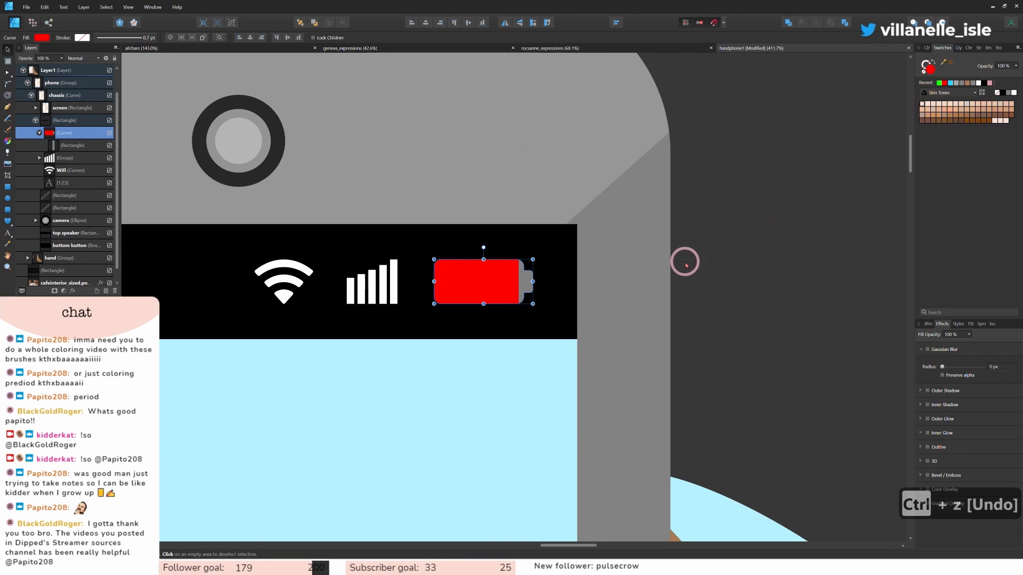
{"action": "left_click", "coordinate": [939, 83]}
{"action": "left_click", "coordinate": [745, 227]}
{"action": "scroll", "coordinate": [672, 248], "scroll_direction": "down", "scroll_amount": 5}
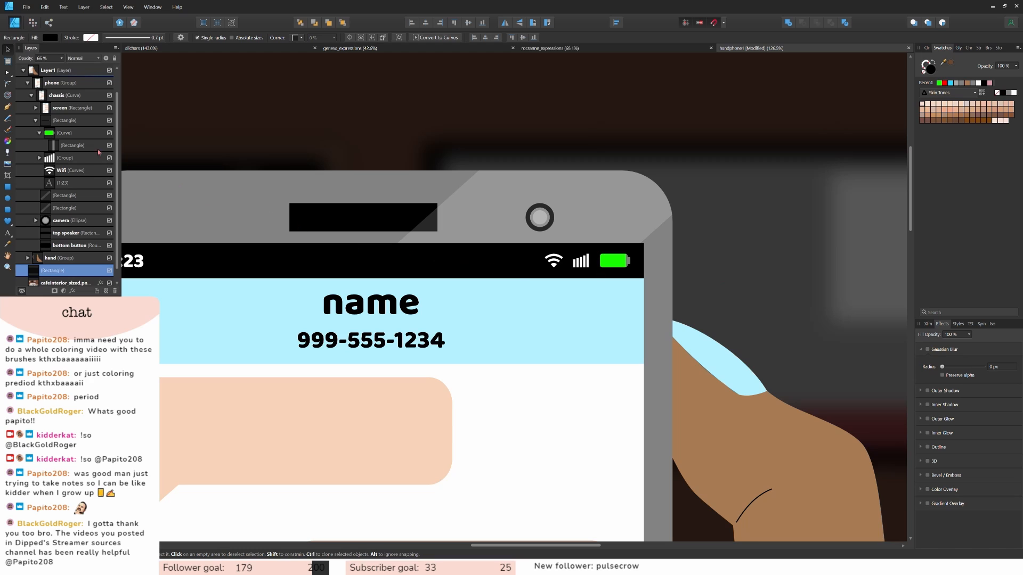
Fill the battery curve with white and widen the nested grey rectangle to cover half of the battery.
{"action": "left_click", "coordinate": [64, 133]}
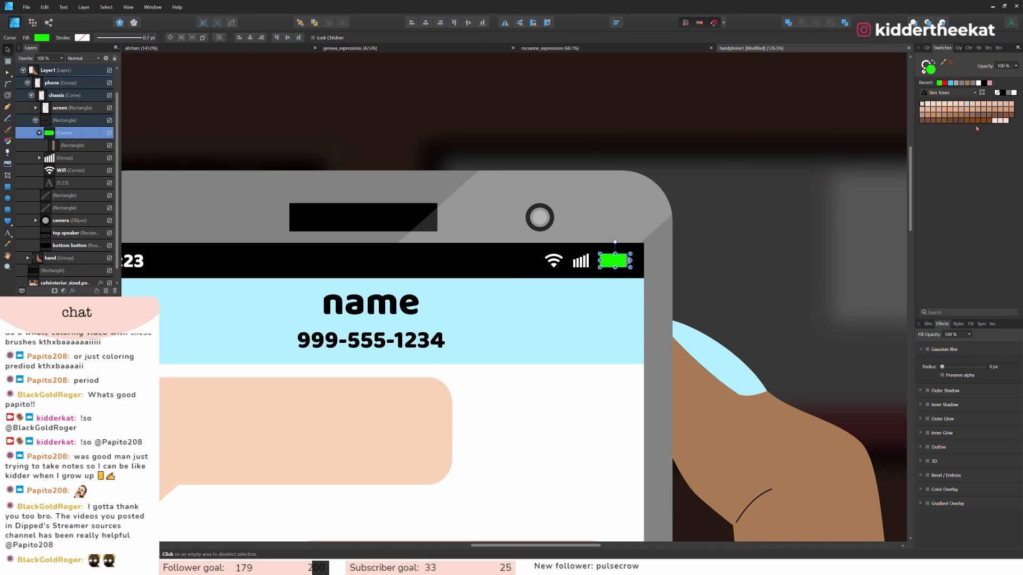
{"action": "left_click", "coordinate": [1013, 92]}
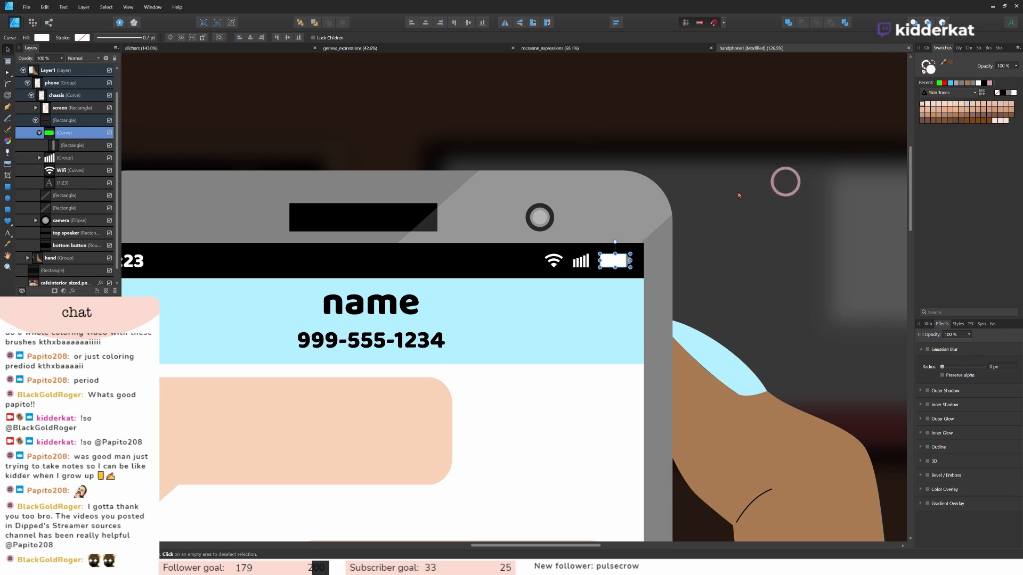
{"action": "left_click", "coordinate": [80, 146]}
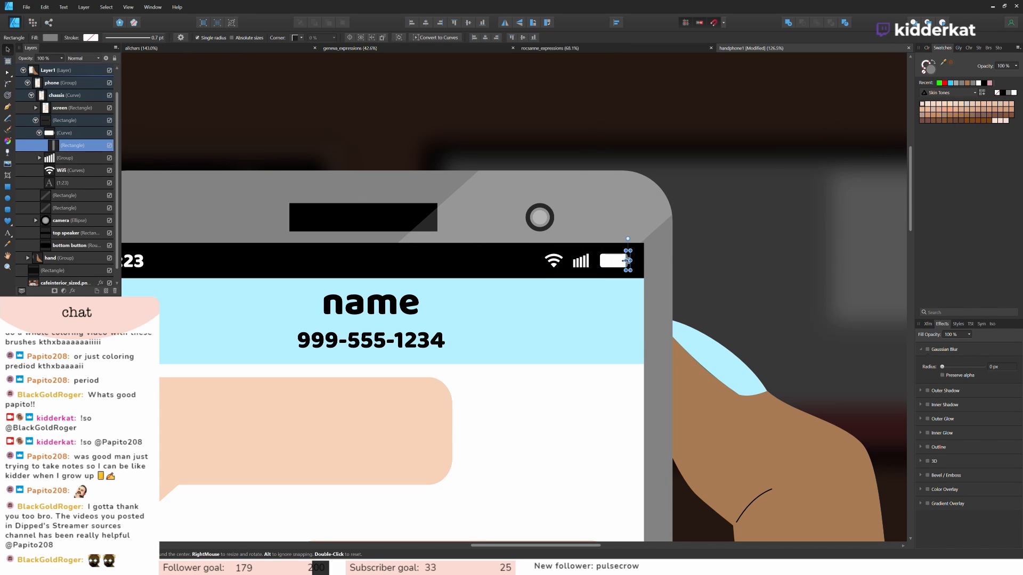
{"action": "left_click_drag", "start_coordinate": [613, 260], "coordinate": [608, 260]}
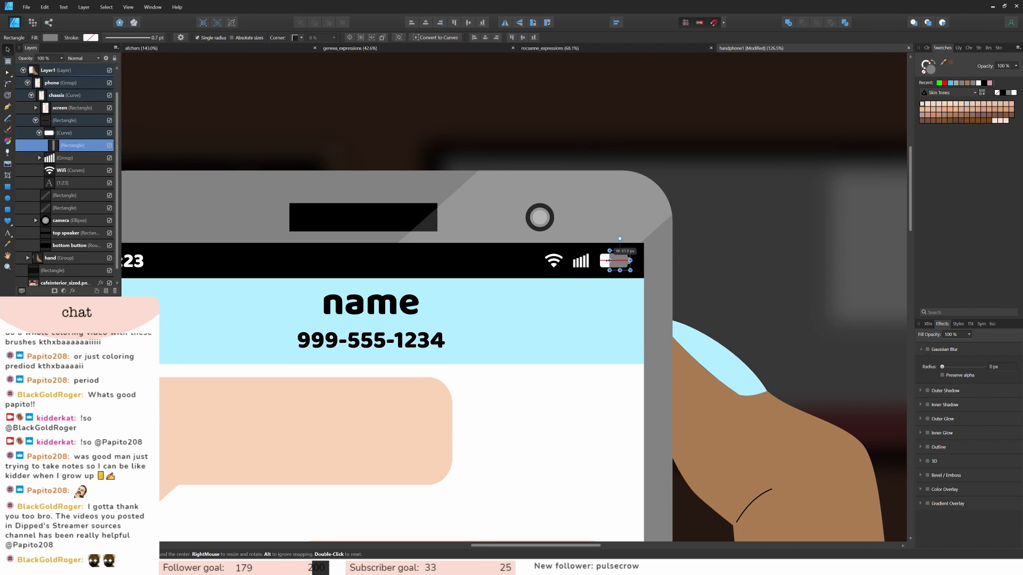
{"action": "left_click", "coordinate": [707, 290]}
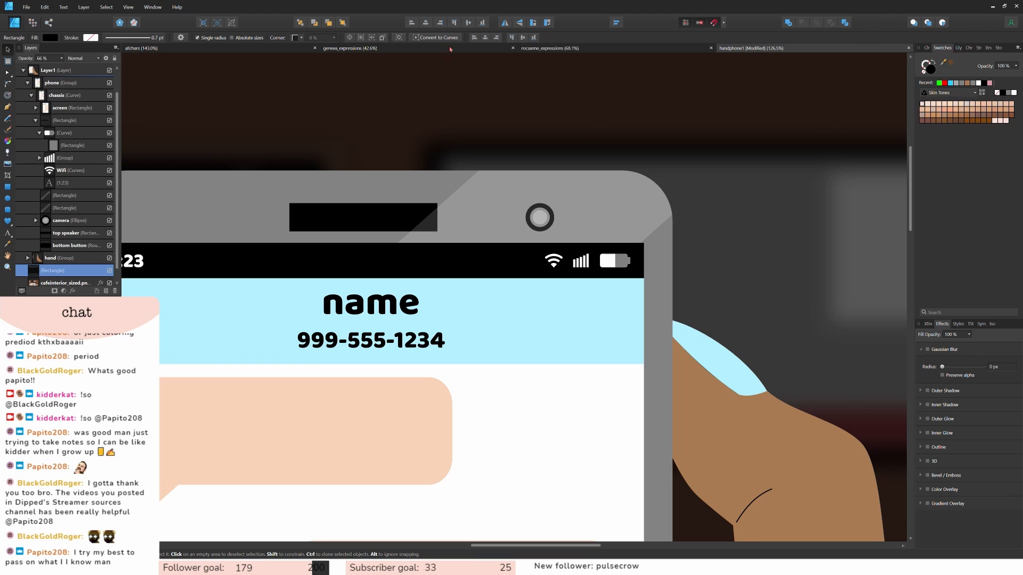
Stretch the grey rectangle to leave only a thin white strip of charge in the battery icon.
{"action": "left_click", "coordinate": [102, 146]}
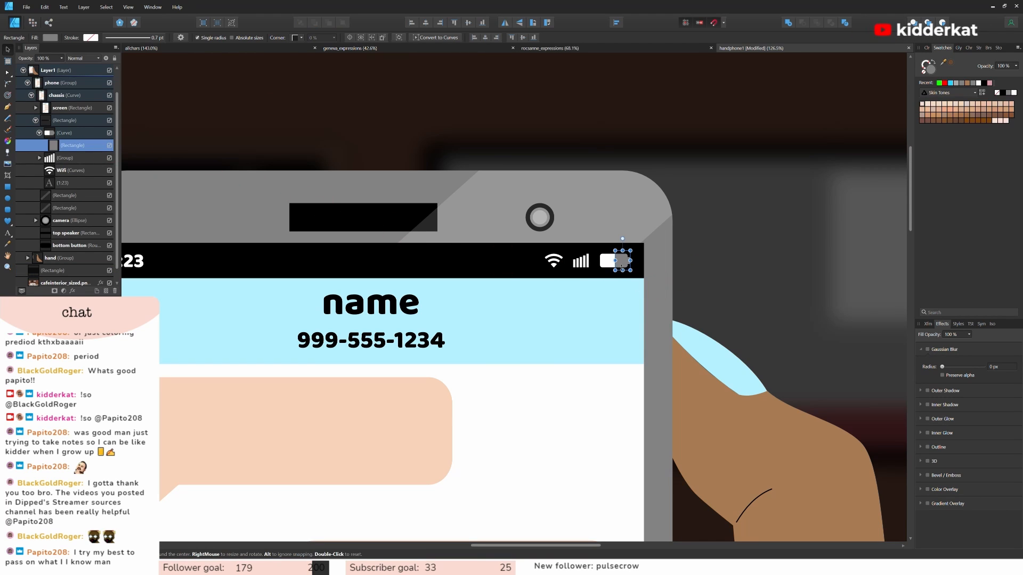
{"action": "scroll", "coordinate": [629, 293], "scroll_direction": "up", "scroll_amount": 3}
{"action": "scroll", "coordinate": [628, 294], "scroll_direction": "up", "scroll_amount": 3}
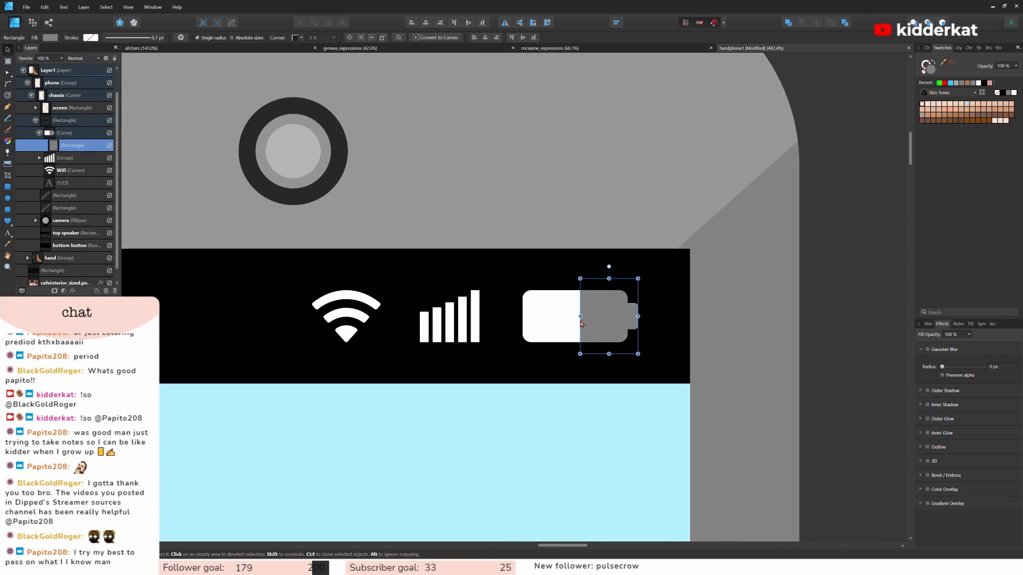
{"action": "left_click_drag", "start_coordinate": [582, 316], "coordinate": [535, 316]}
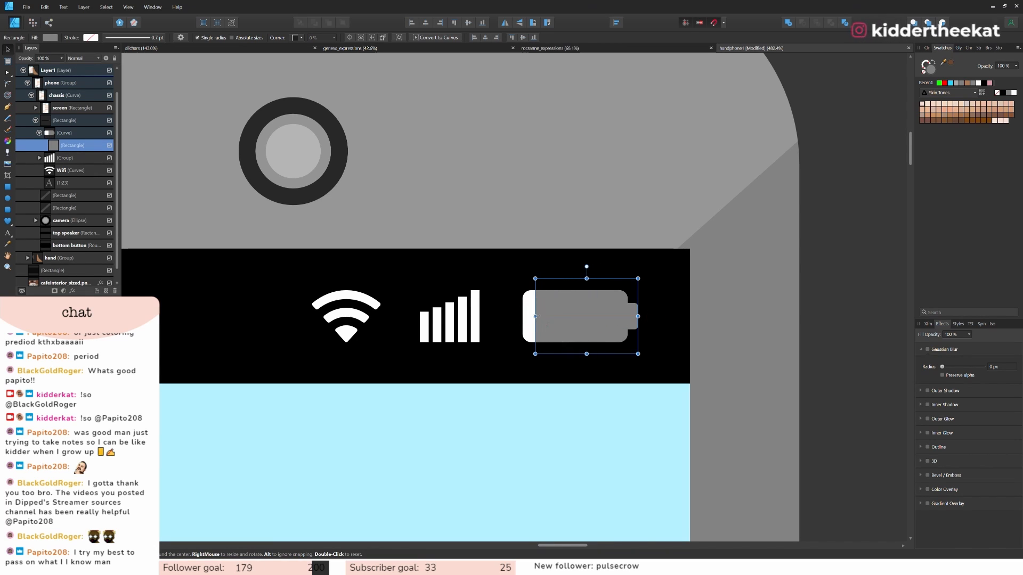
{"action": "left_click", "coordinate": [700, 313]}
{"action": "scroll", "coordinate": [703, 309], "scroll_direction": "down", "scroll_amount": 5}
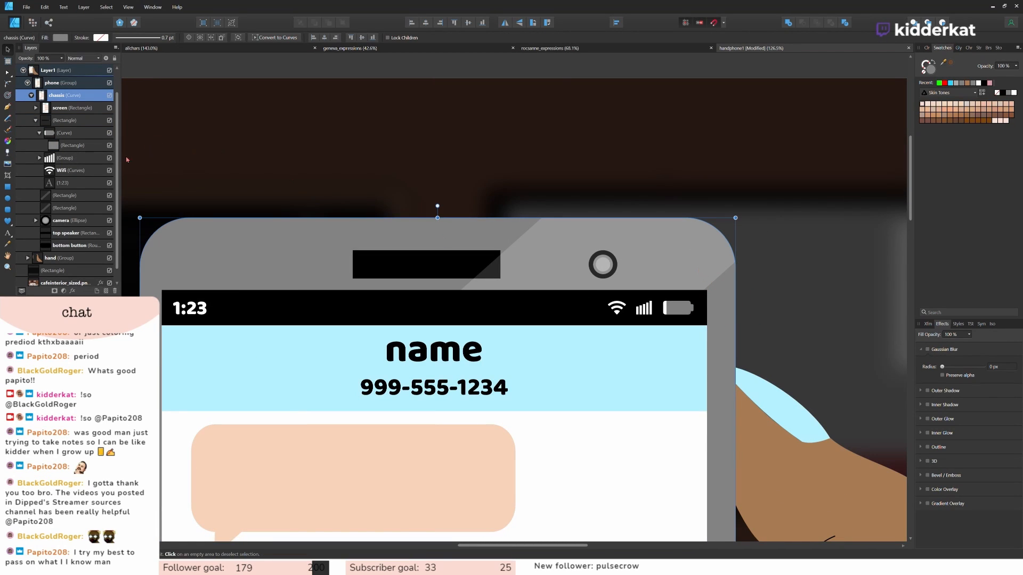
Shrink the grey rectangle to the battery's tip so the icon reads as fully charged.
{"action": "left_click", "coordinate": [85, 145]}
{"action": "scroll", "coordinate": [628, 324], "scroll_direction": "up", "scroll_amount": 4}
{"action": "left_click_drag", "start_coordinate": [721, 283], "coordinate": [770, 282]}
{"action": "left_click", "coordinate": [825, 324]}
{"action": "scroll", "coordinate": [826, 330], "scroll_direction": "down", "scroll_amount": 5}
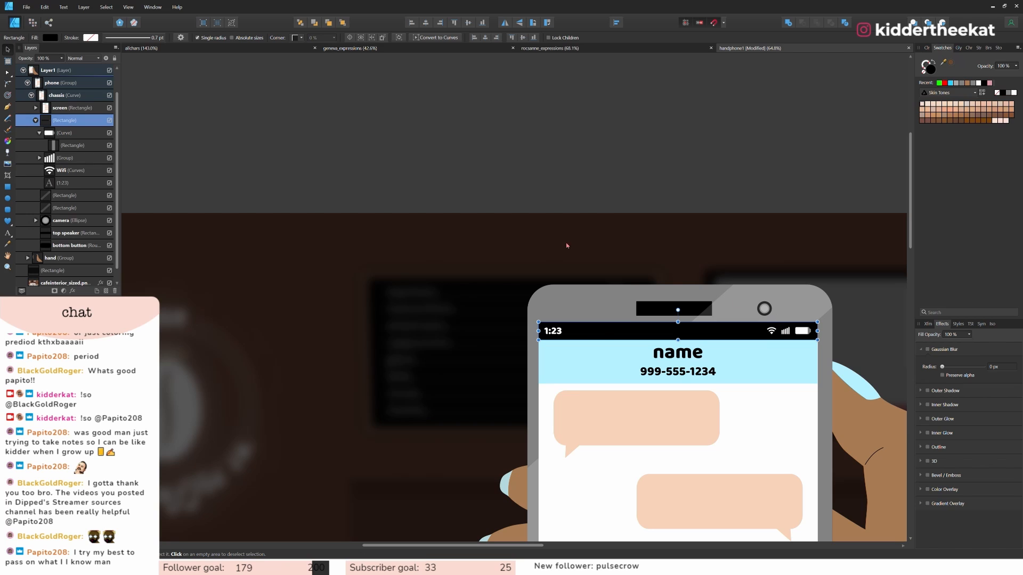
Widen the grey rectangle to about half the battery's length so the icon reads as half charged.
{"action": "left_click", "coordinate": [58, 150]}
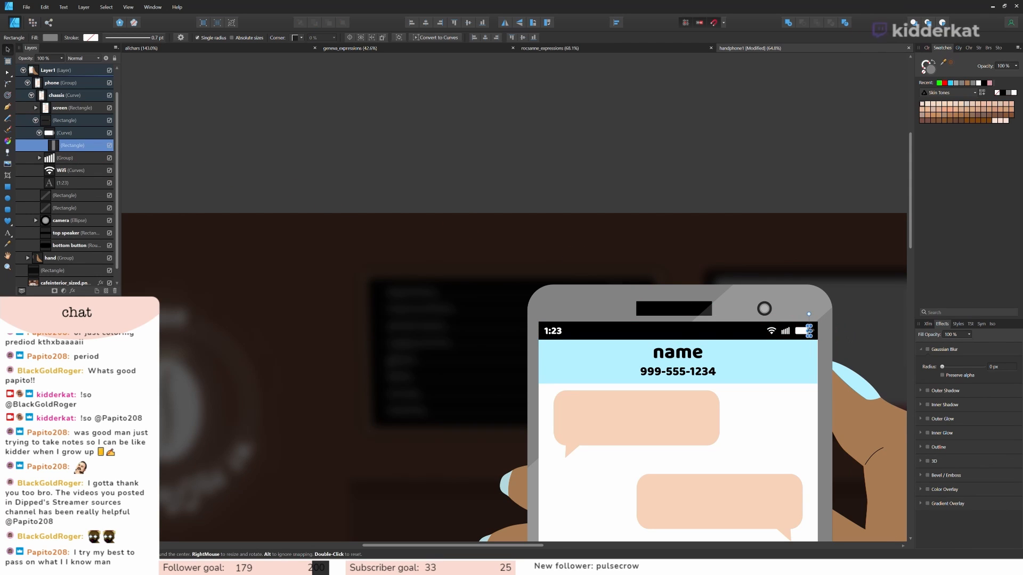
{"action": "scroll", "coordinate": [804, 326], "scroll_direction": "up", "scroll_amount": 4}
{"action": "left_click_drag", "start_coordinate": [811, 338], "coordinate": [799, 338]}
{"action": "left_click", "coordinate": [735, 173]}
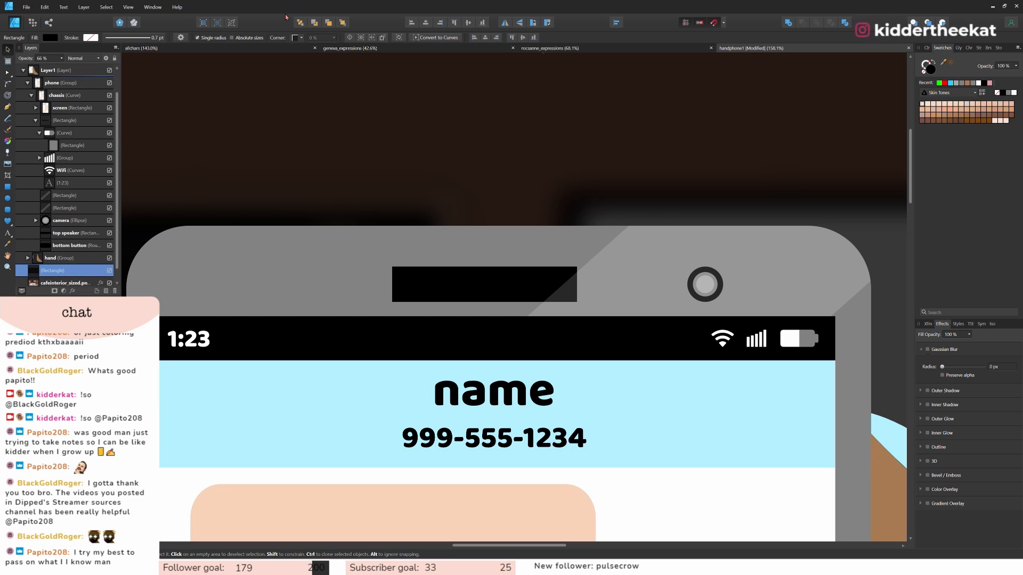
Turn the maximised program window into a floating one and enlarge it so the assets library is in view.
{"action": "left_click_drag", "start_coordinate": [298, 7], "coordinate": [561, 89]}
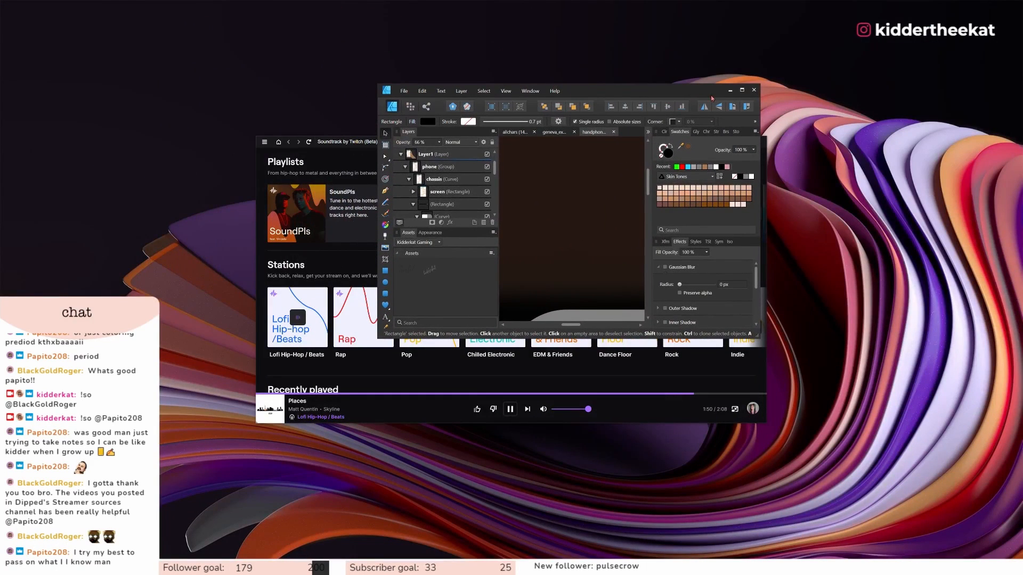
{"action": "left_click_drag", "start_coordinate": [759, 338], "coordinate": [1021, 524]}
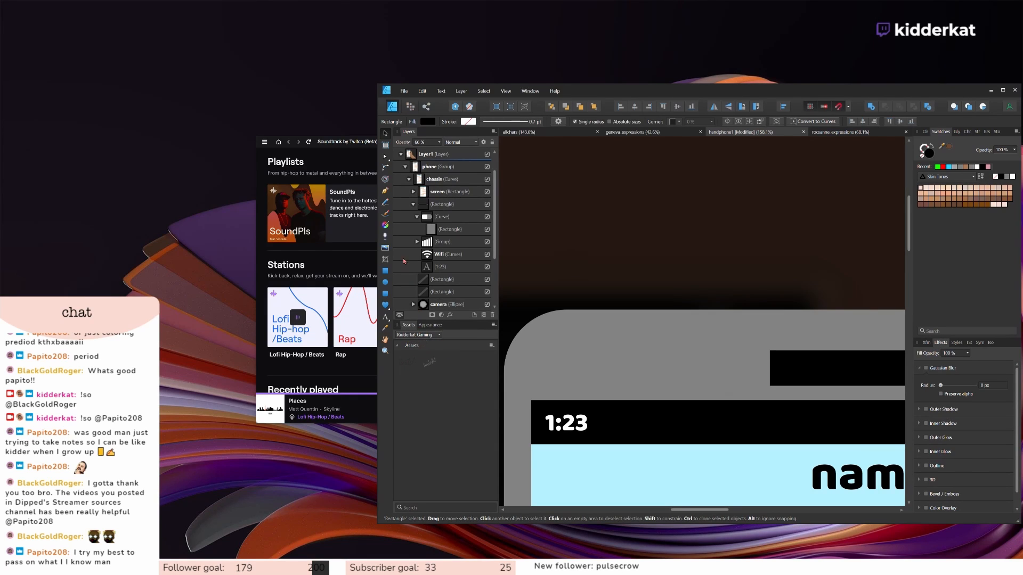
{"action": "left_click", "coordinate": [349, 142]}
{"action": "left_click", "coordinate": [723, 143]}
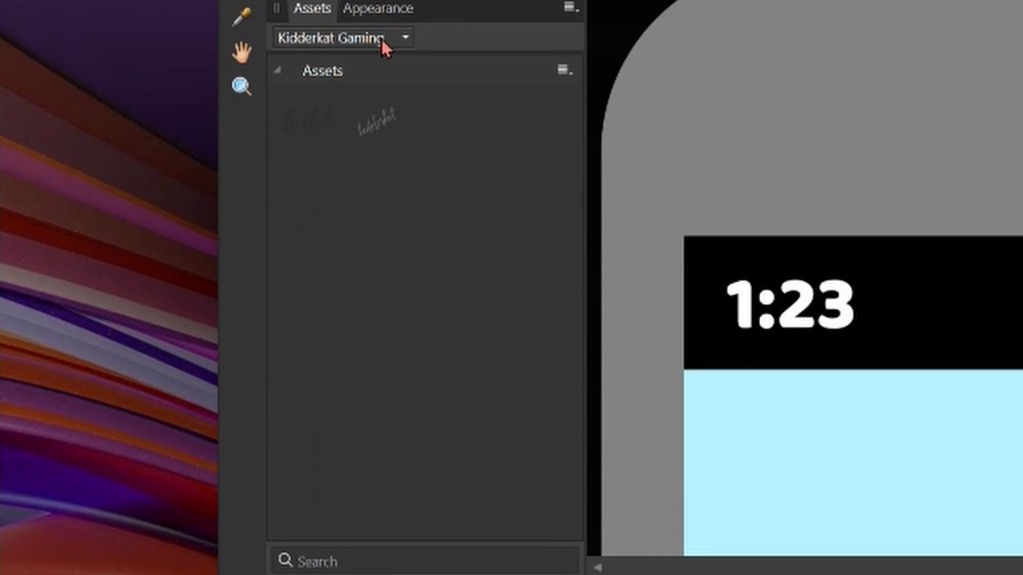
Switch the assets library to the iOS 12 set and examine its categories from Misc through Icons to Glyphs.
{"action": "left_click", "coordinate": [432, 336]}
{"action": "left_click", "coordinate": [416, 343]}
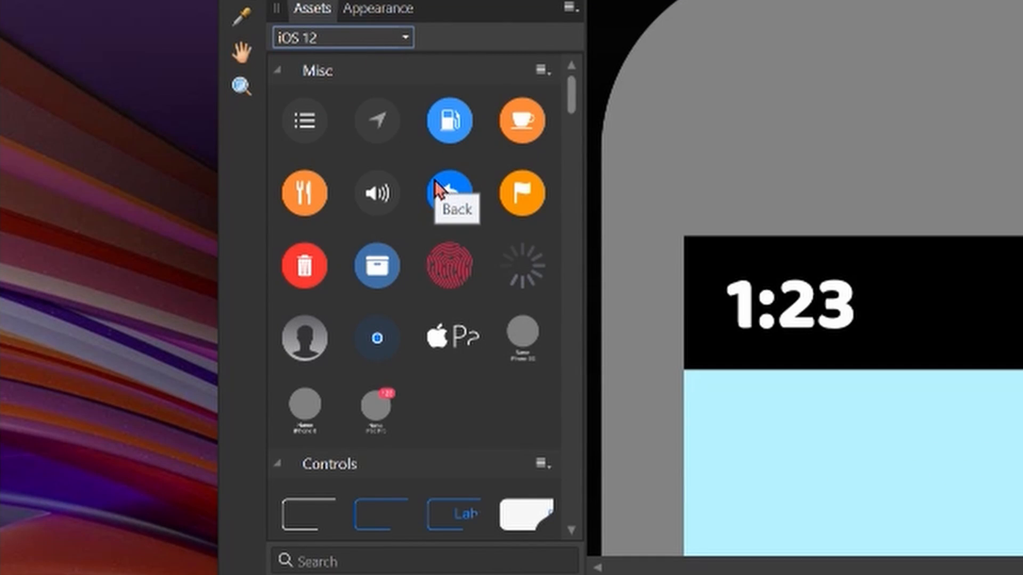
{"action": "scroll", "coordinate": [480, 234], "scroll_direction": "down", "scroll_amount": 8}
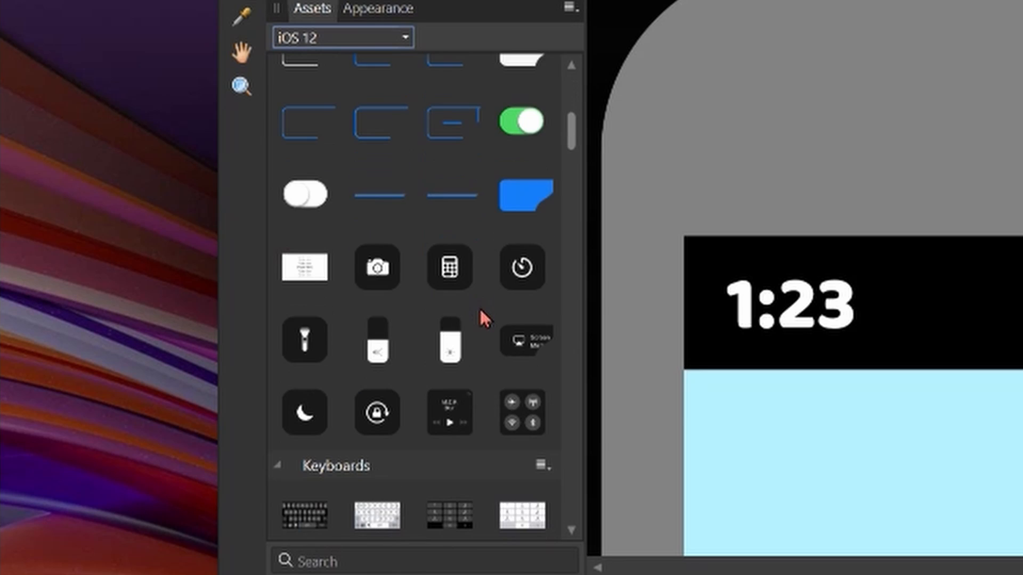
{"action": "scroll", "coordinate": [481, 312], "scroll_direction": "down", "scroll_amount": 3}
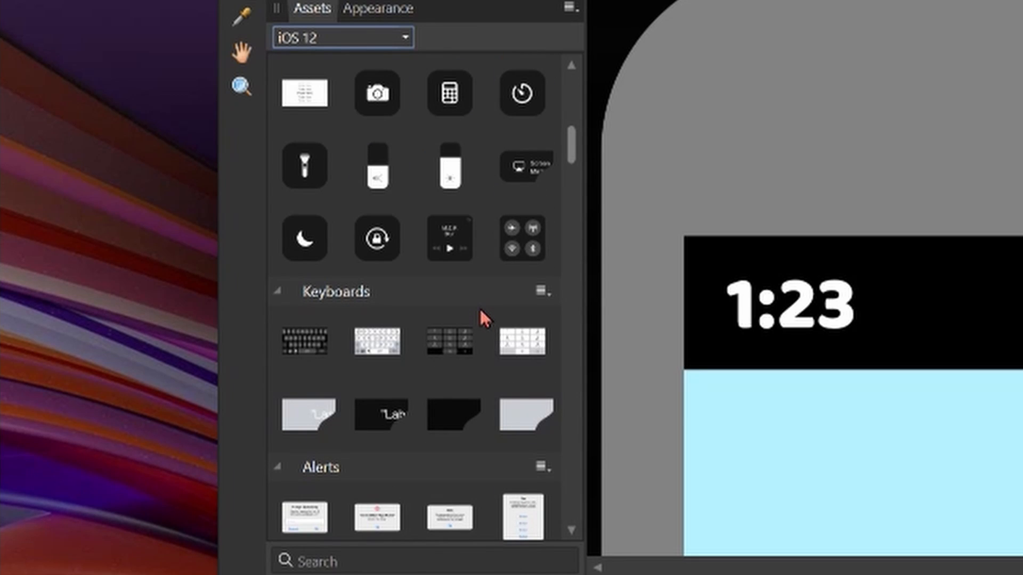
{"action": "scroll", "coordinate": [479, 314], "scroll_direction": "down", "scroll_amount": 3}
{"action": "scroll", "coordinate": [473, 313], "scroll_direction": "down", "scroll_amount": 8}
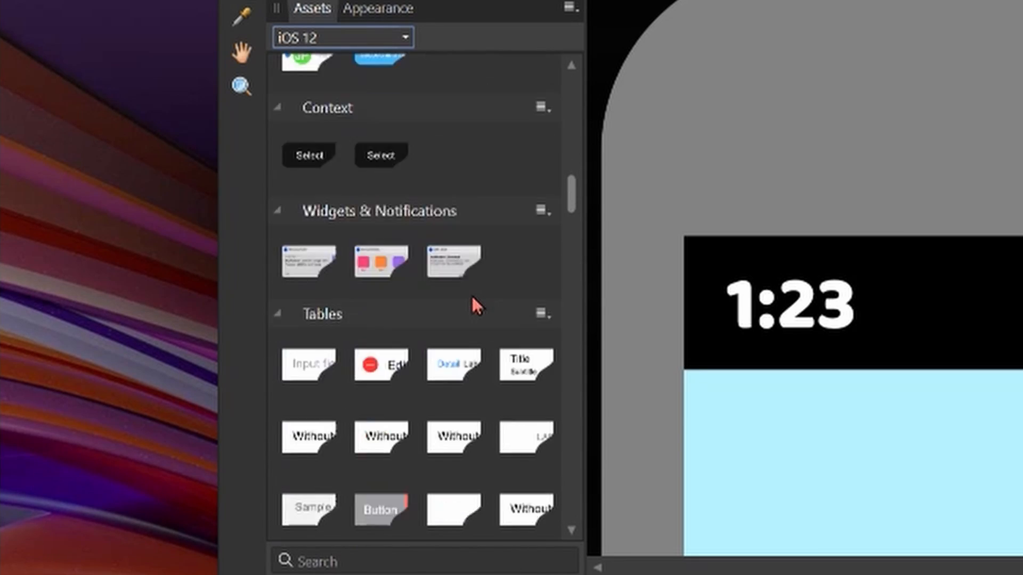
{"action": "scroll", "coordinate": [475, 306], "scroll_direction": "down", "scroll_amount": 12}
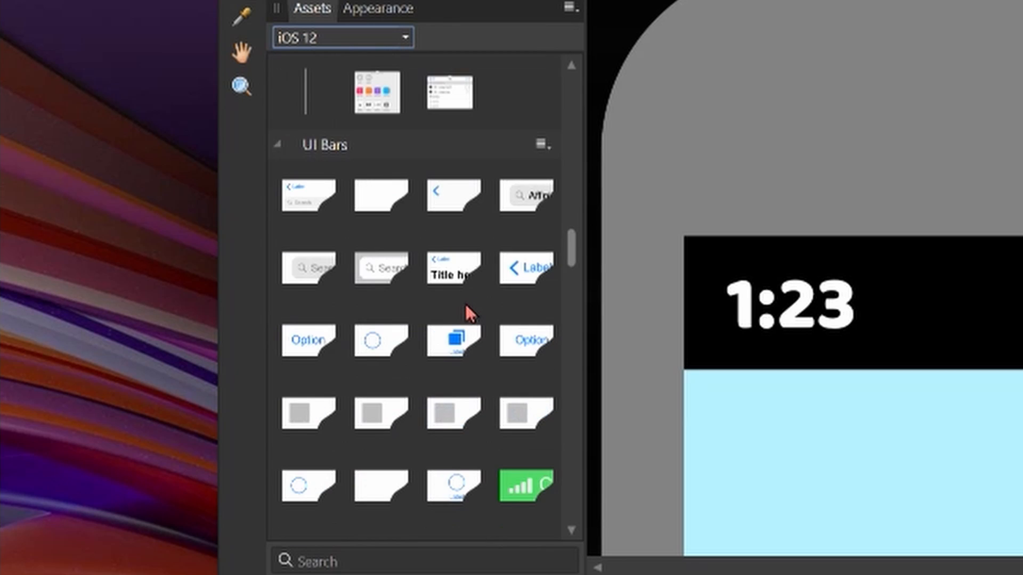
{"action": "scroll", "coordinate": [466, 306], "scroll_direction": "down", "scroll_amount": 15}
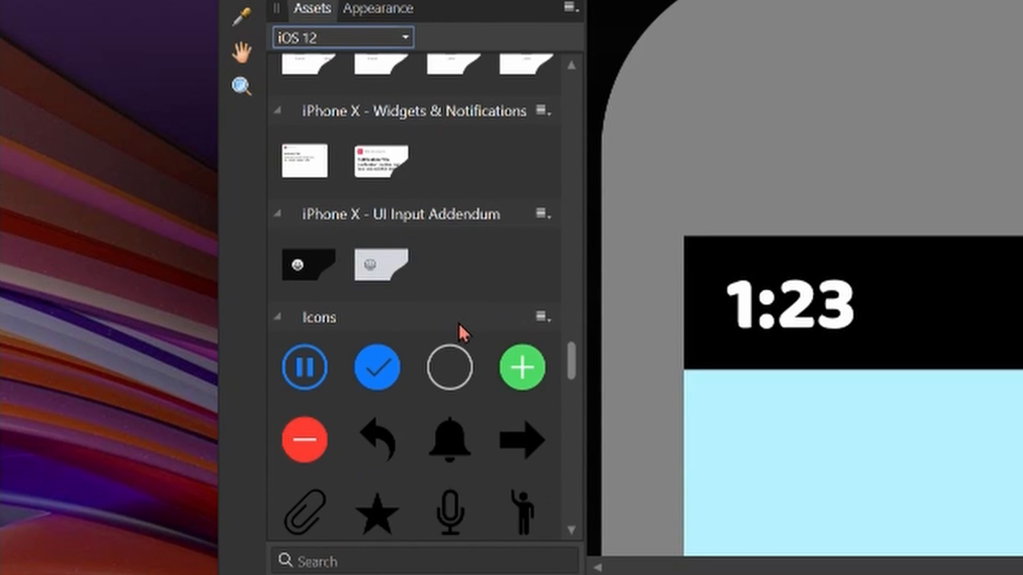
{"action": "scroll", "coordinate": [460, 333], "scroll_direction": "down", "scroll_amount": 10}
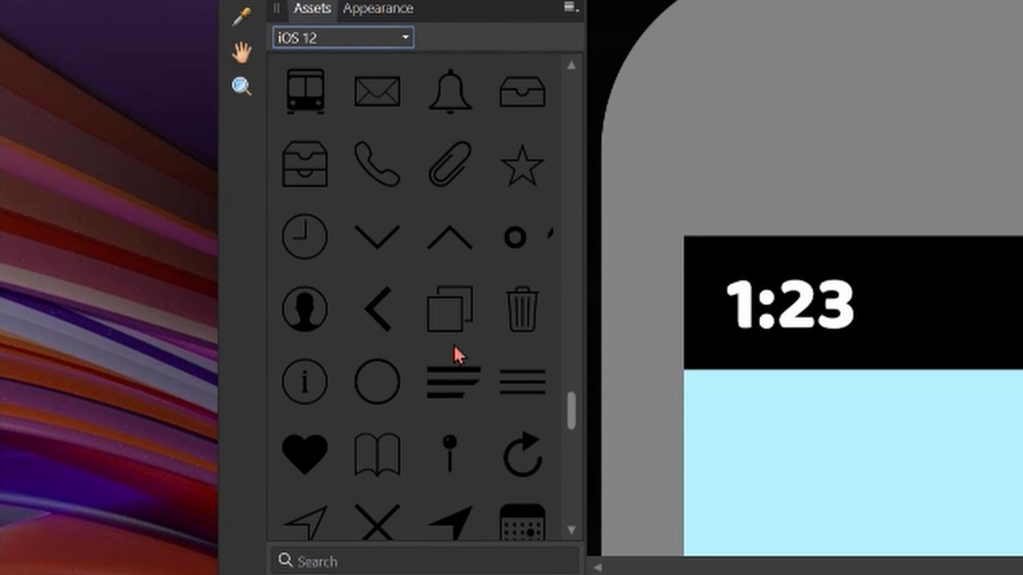
{"action": "scroll", "coordinate": [455, 361], "scroll_direction": "down", "scroll_amount": 11}
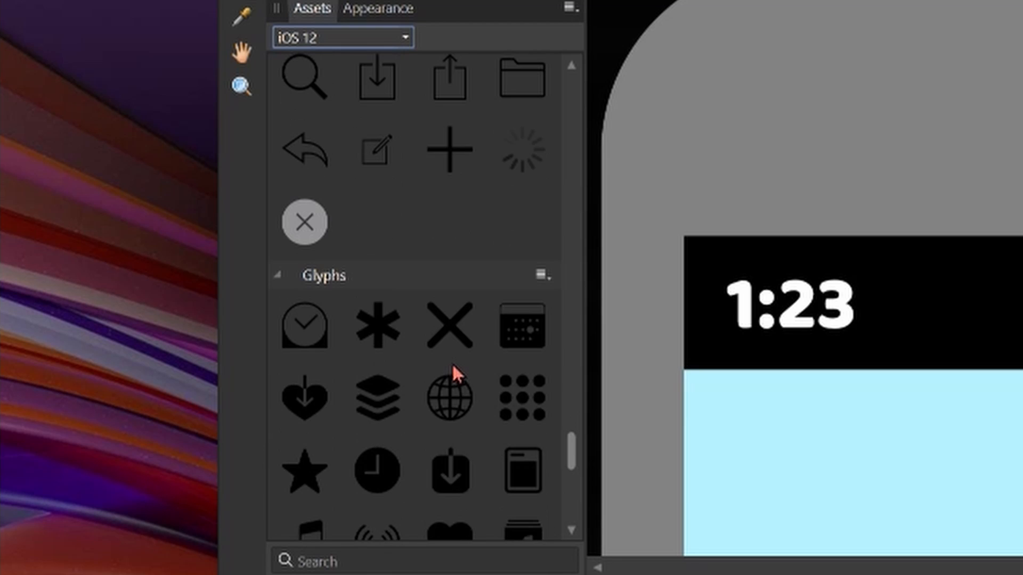
{"action": "scroll", "coordinate": [453, 367], "scroll_direction": "down", "scroll_amount": 3}
{"action": "scroll", "coordinate": [453, 373], "scroll_direction": "down", "scroll_amount": 4}
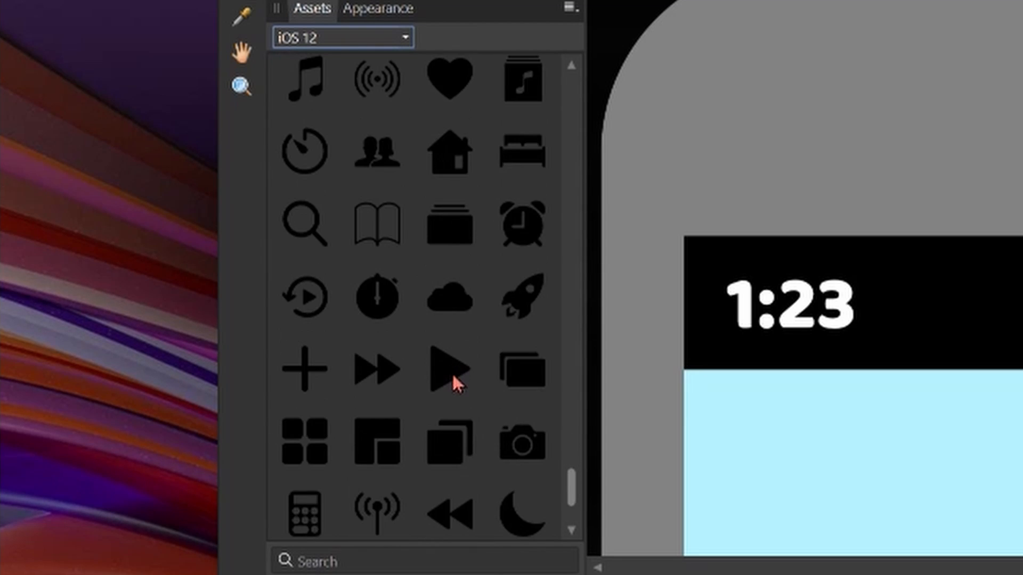
{"action": "scroll", "coordinate": [462, 420], "scroll_direction": "down", "scroll_amount": 1}
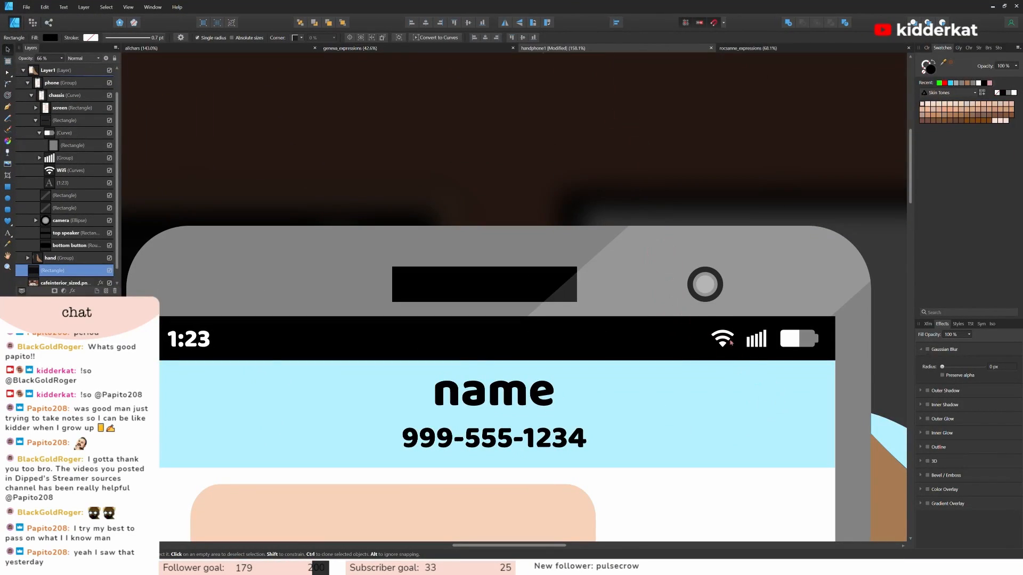
Fill the tallest bar of the signal-strength icon with the grey sampled from the battery icon.
{"action": "left_click", "coordinate": [728, 341]}
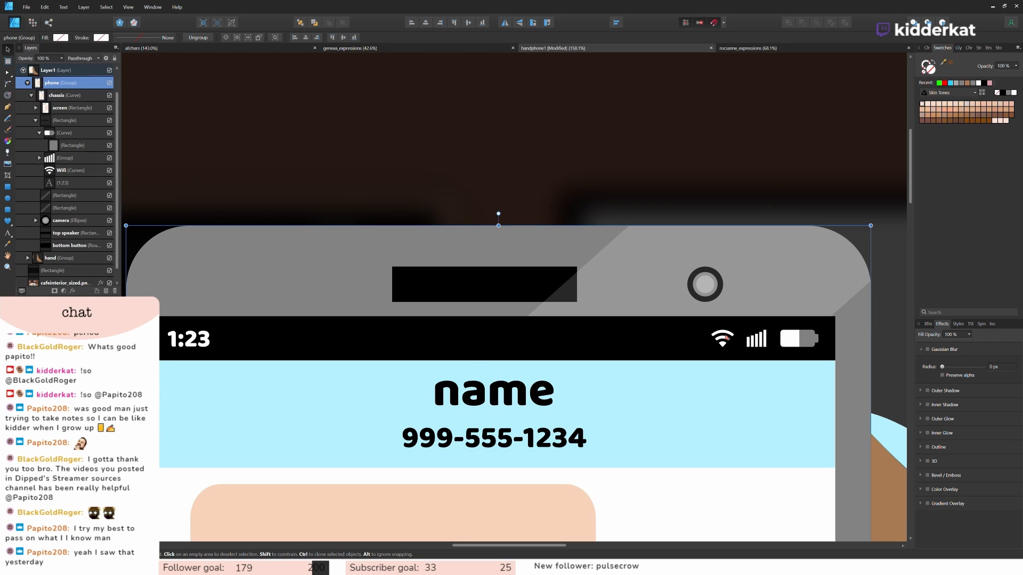
{"action": "left_click", "coordinate": [759, 339]}
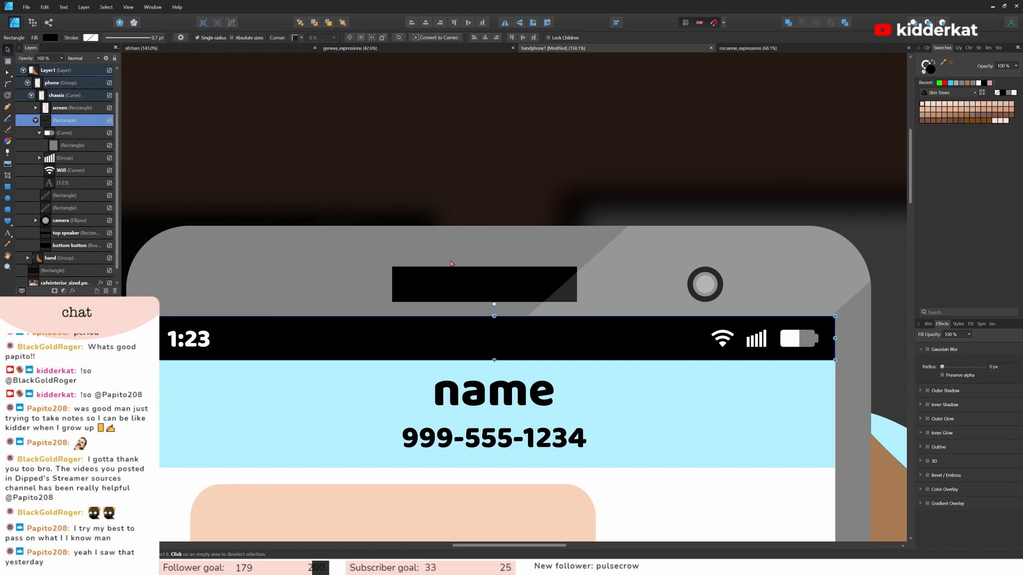
{"action": "scroll", "coordinate": [785, 348], "scroll_direction": "up", "scroll_amount": 4}
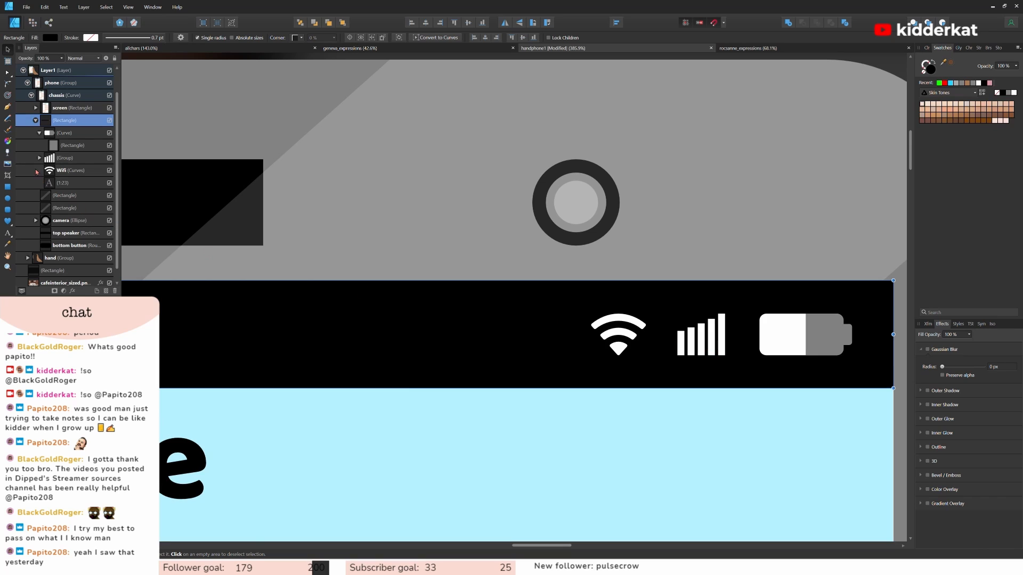
{"action": "left_click", "coordinate": [39, 158]}
{"action": "left_click", "coordinate": [68, 170]}
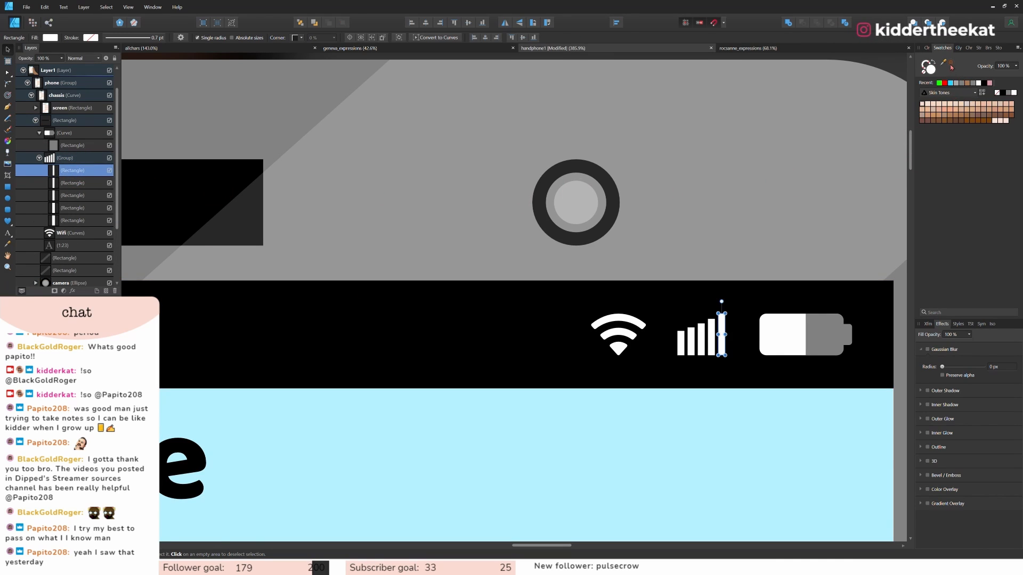
{"action": "left_click_drag", "start_coordinate": [812, 341], "coordinate": [822, 336]}
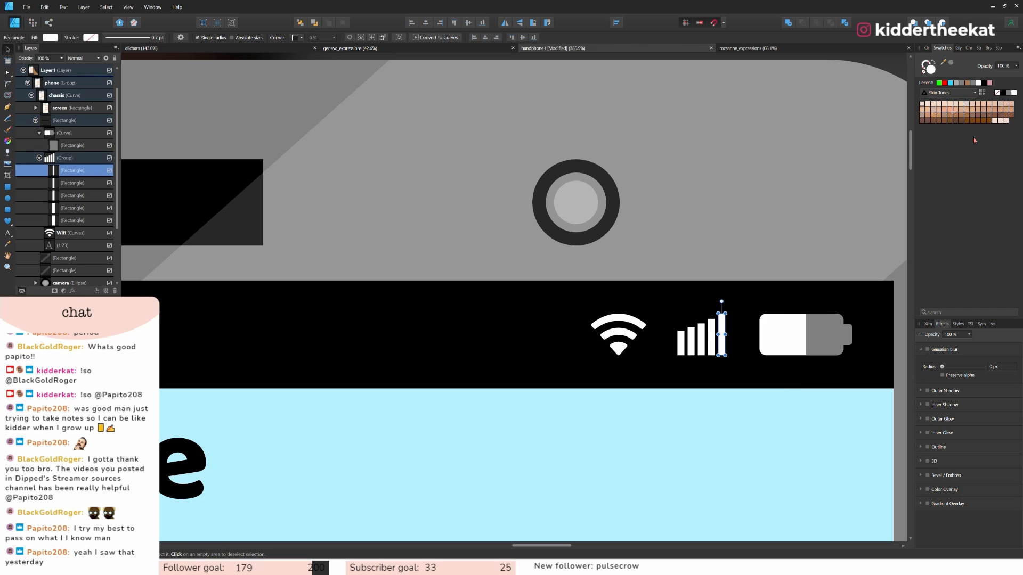
{"action": "left_click", "coordinate": [952, 62]}
{"action": "left_click", "coordinate": [863, 163]}
{"action": "left_click", "coordinate": [950, 167]}
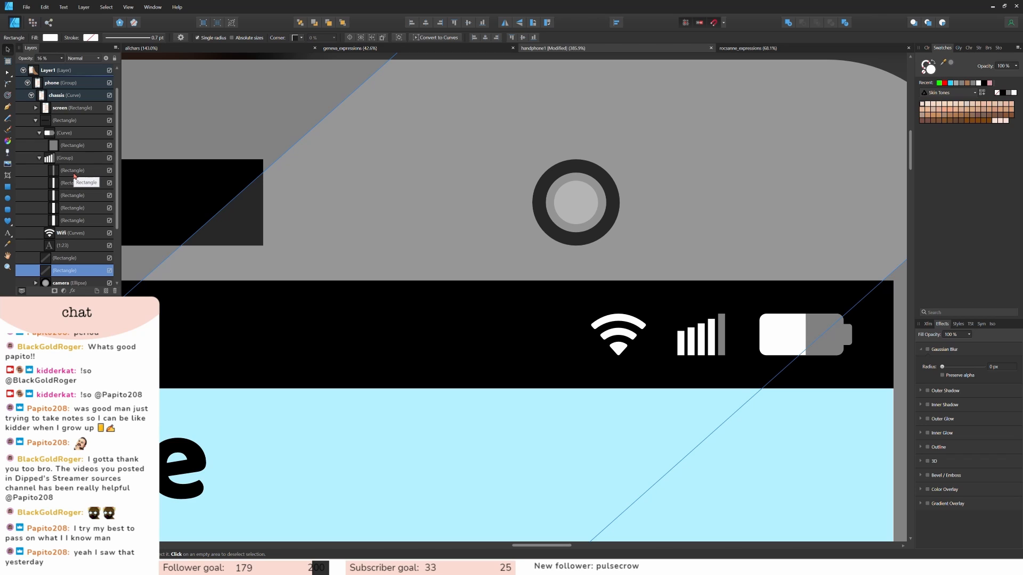
Try stretching the whole signal-bar group taller, and undo the stretch.
{"action": "left_click", "coordinate": [67, 158]}
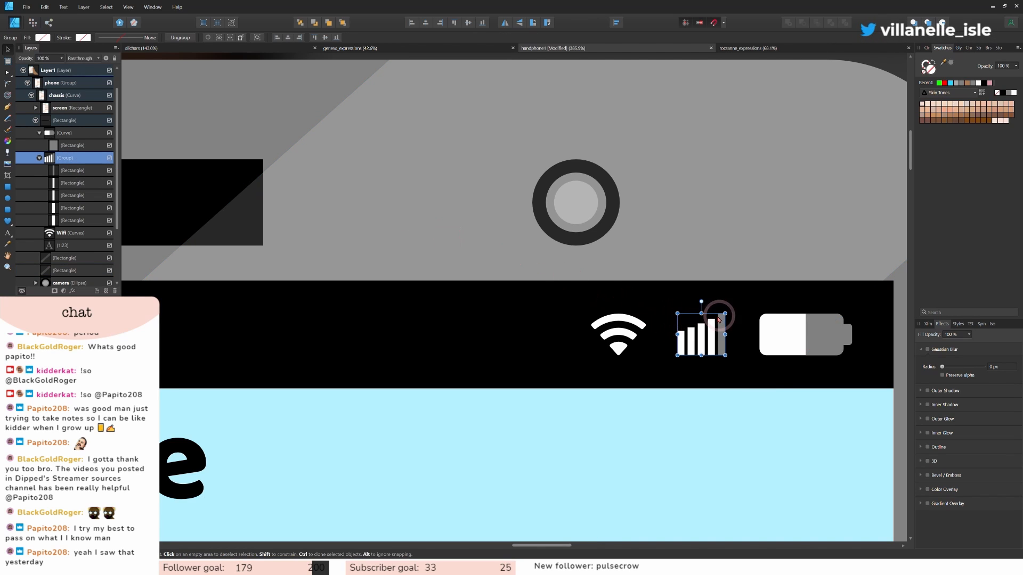
{"action": "left_click_drag", "start_coordinate": [701, 313], "coordinate": [703, 289]}
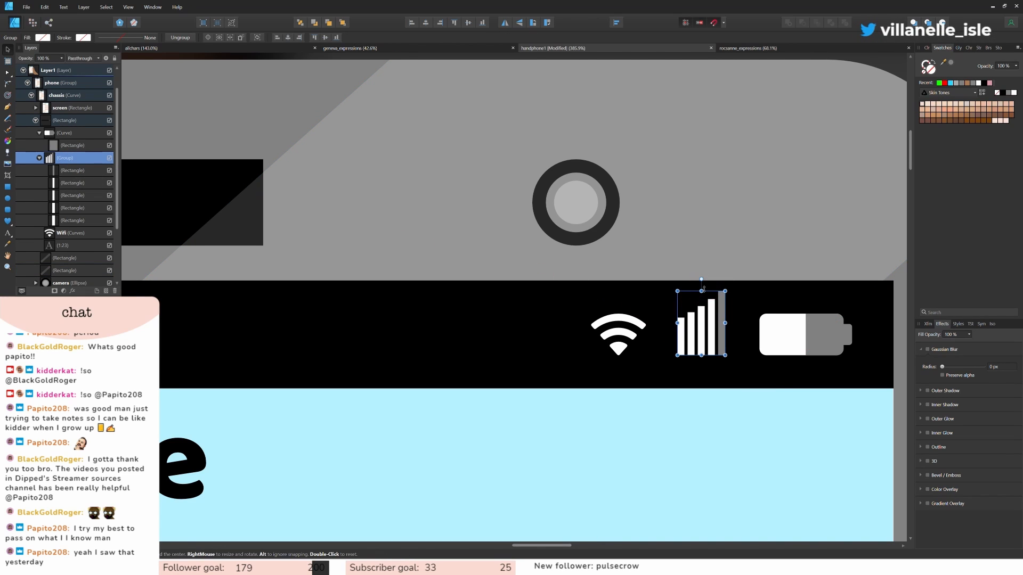
{"action": "key", "text": "ctrl+z"}
{"action": "left_click", "coordinate": [752, 259]}
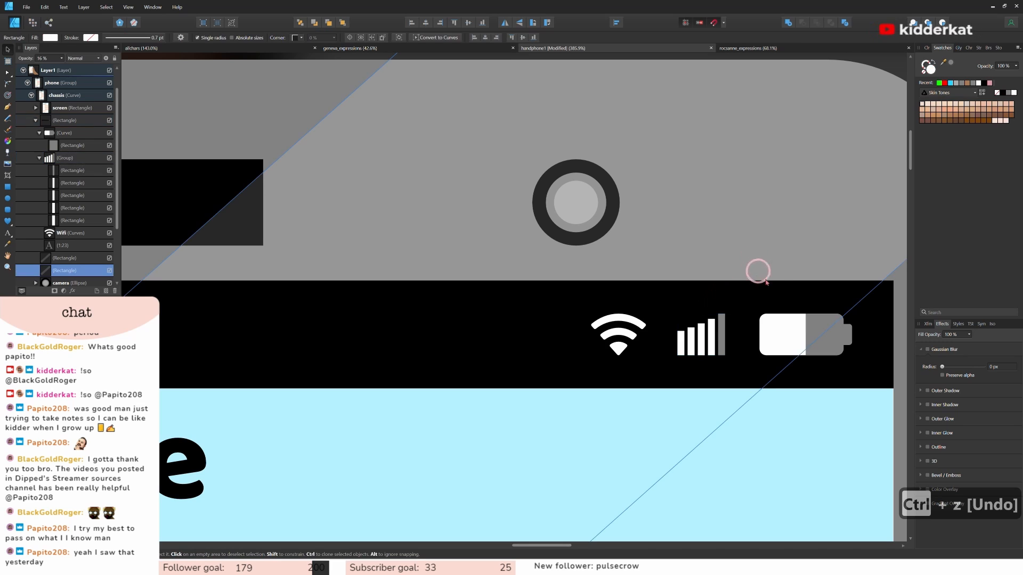
Restore the tallest signal bar's fill to white.
{"action": "left_click", "coordinate": [78, 171]}
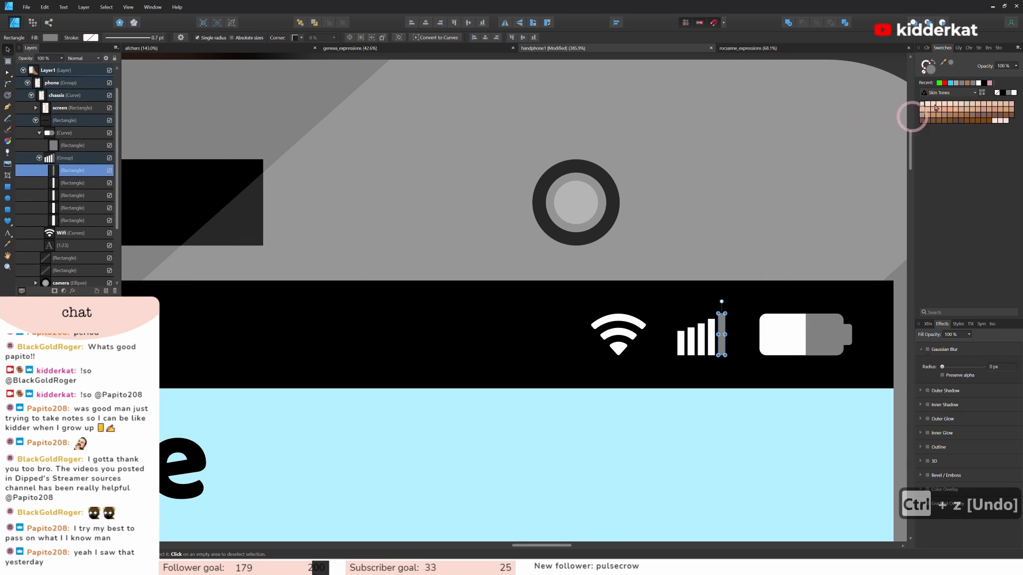
{"action": "left_click", "coordinate": [802, 105]}
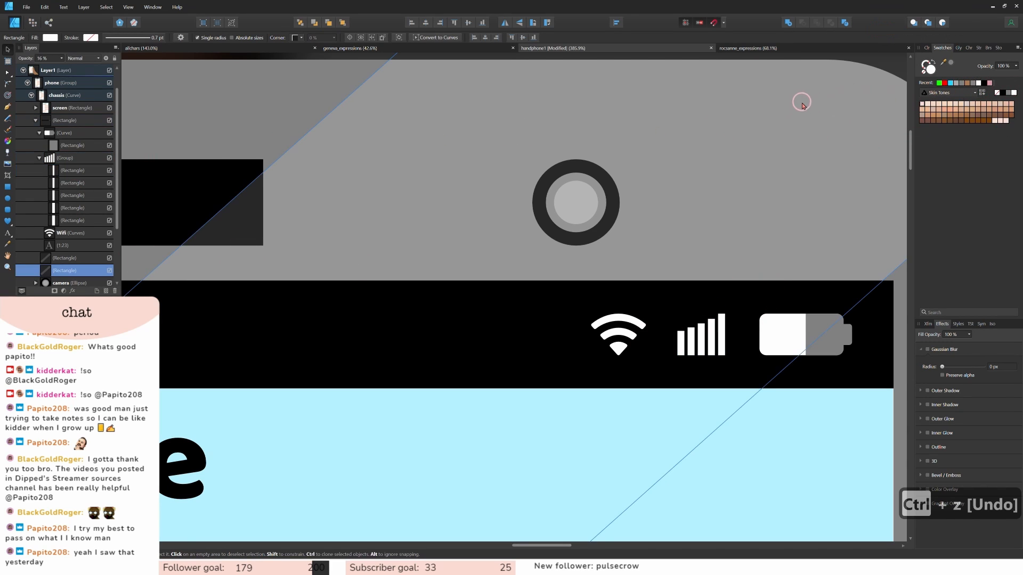
Save the hand-and-phone artwork and close its document.
{"action": "key", "text": "ctrl+s"}
{"action": "scroll", "coordinate": [721, 162], "scroll_direction": "down", "scroll_amount": 9}
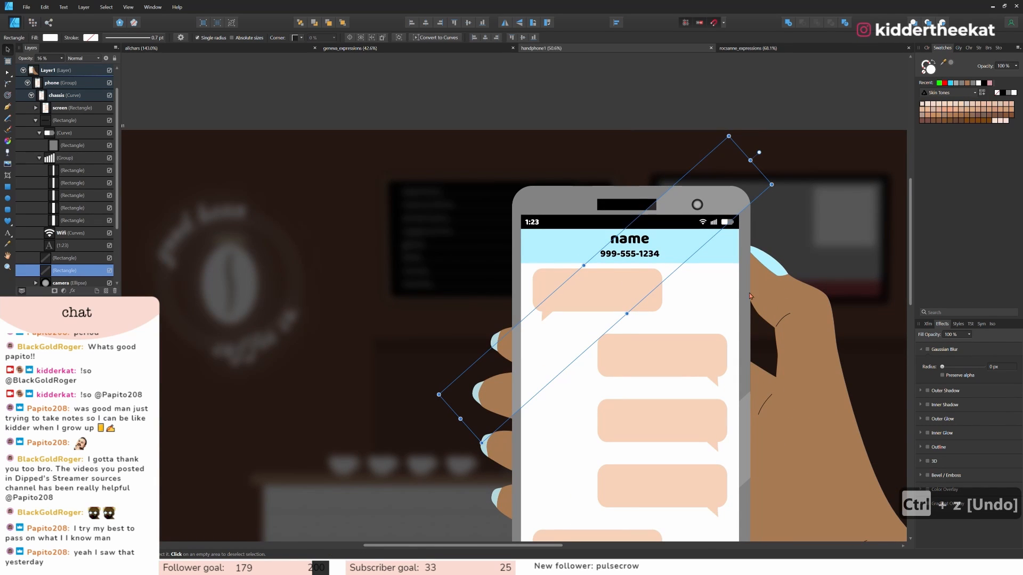
{"action": "left_click", "coordinate": [716, 50]}
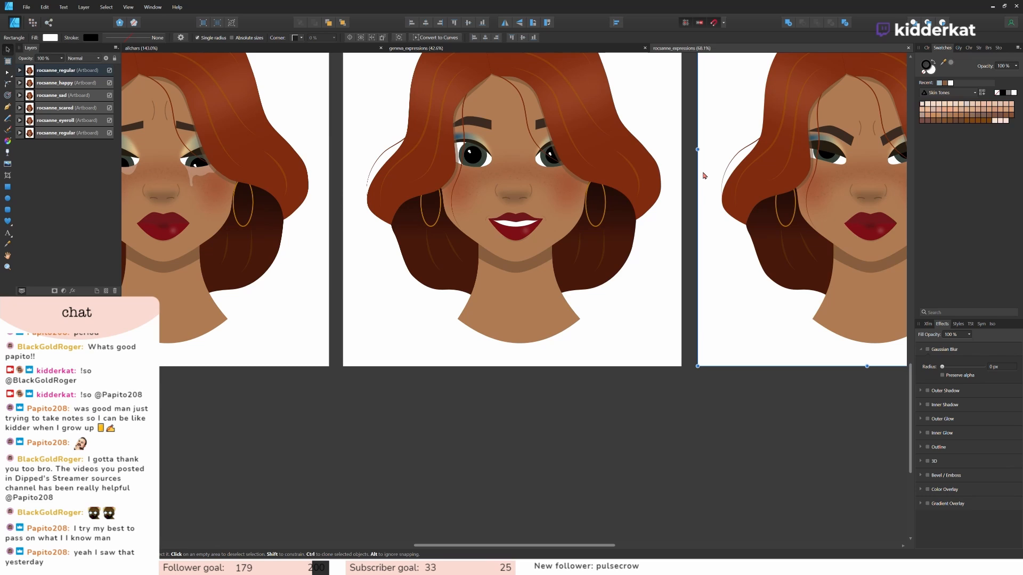
Look over the red-haired character's expression artboards and close the rocsanne_expressions document.
{"action": "scroll", "coordinate": [545, 283], "scroll_direction": "down", "scroll_amount": 3}
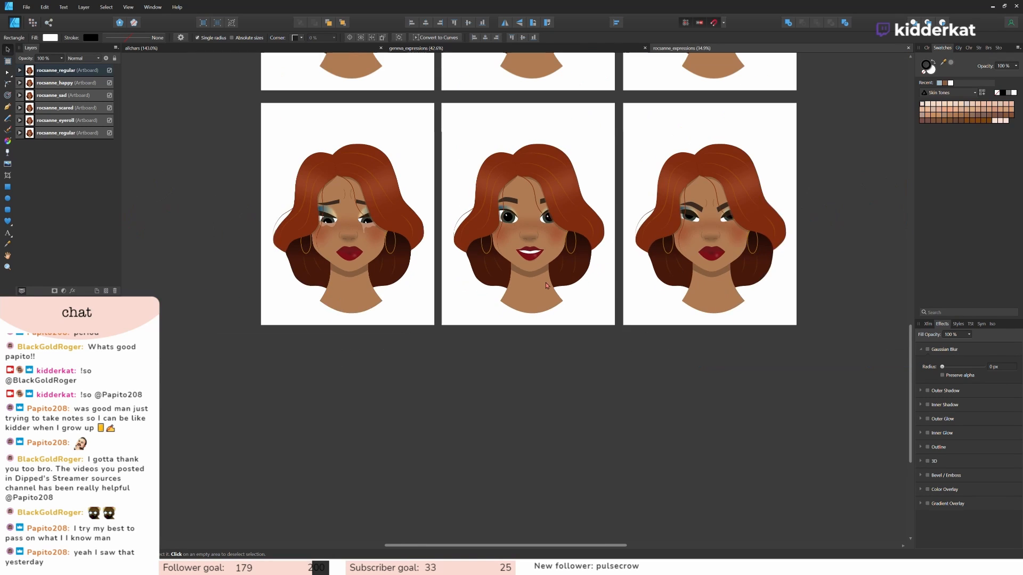
{"action": "scroll", "coordinate": [573, 303], "scroll_direction": "up", "scroll_amount": 3}
{"action": "scroll", "coordinate": [608, 303], "scroll_direction": "up", "scroll_amount": 1}
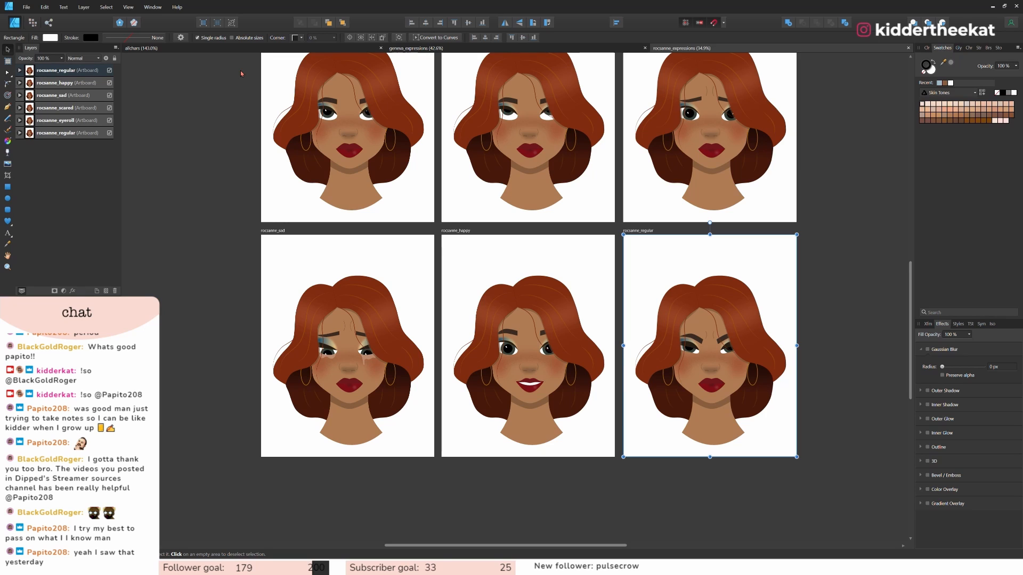
{"action": "left_click", "coordinate": [906, 48]}
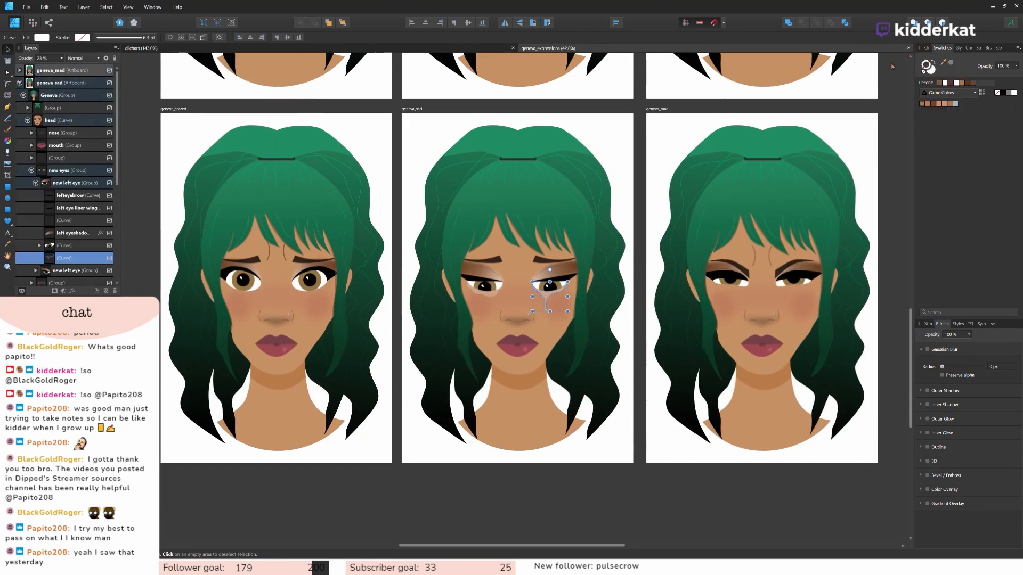
Clear the selection in geneva_expressions and look over all six of the green-haired character's expression artboards.
{"action": "left_click", "coordinate": [588, 481]}
{"action": "scroll", "coordinate": [709, 346], "scroll_direction": "down", "scroll_amount": 5}
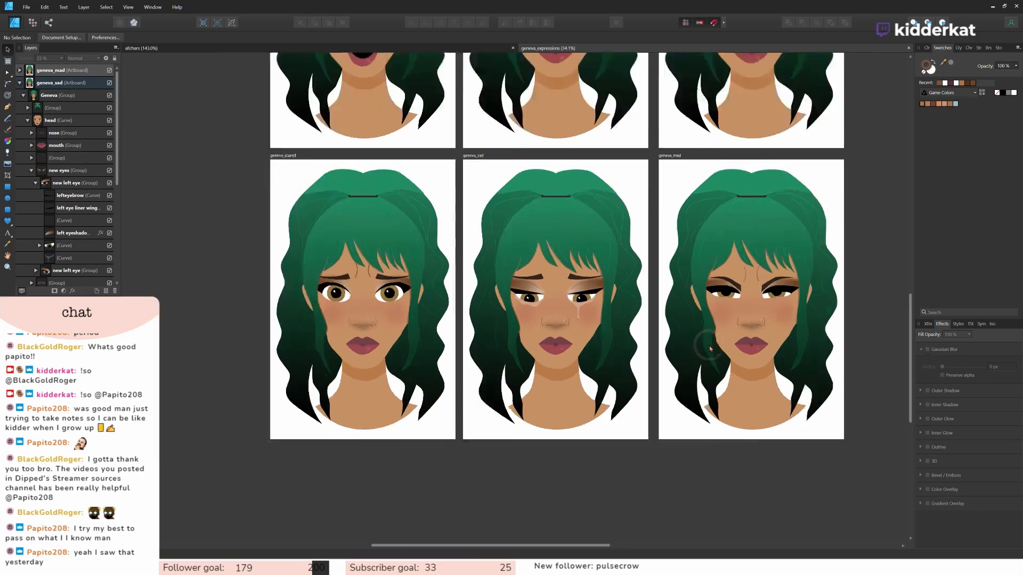
{"action": "scroll", "coordinate": [735, 390], "scroll_direction": "up", "scroll_amount": 3}
{"action": "scroll", "coordinate": [799, 340], "scroll_direction": "up", "scroll_amount": 3}
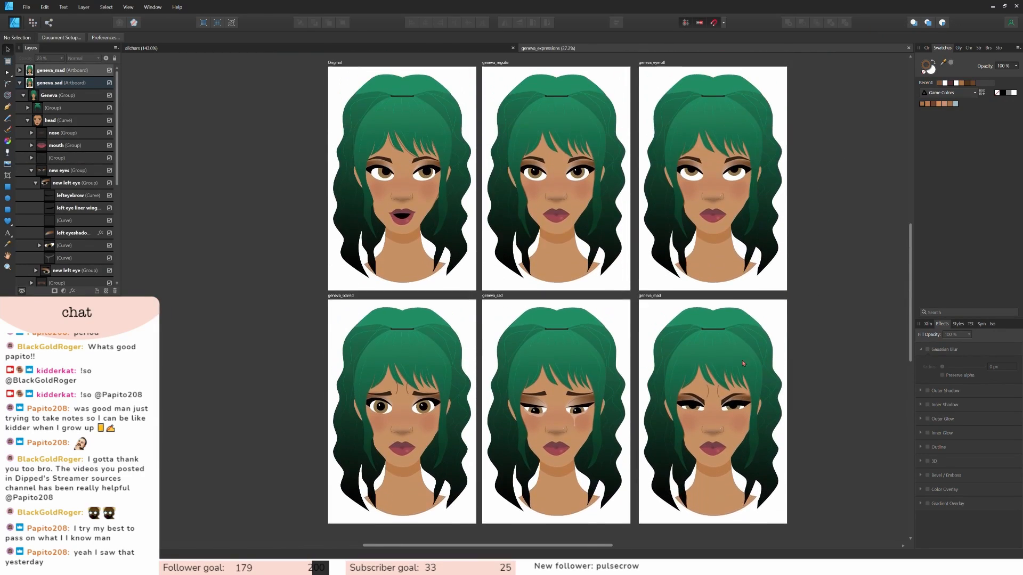